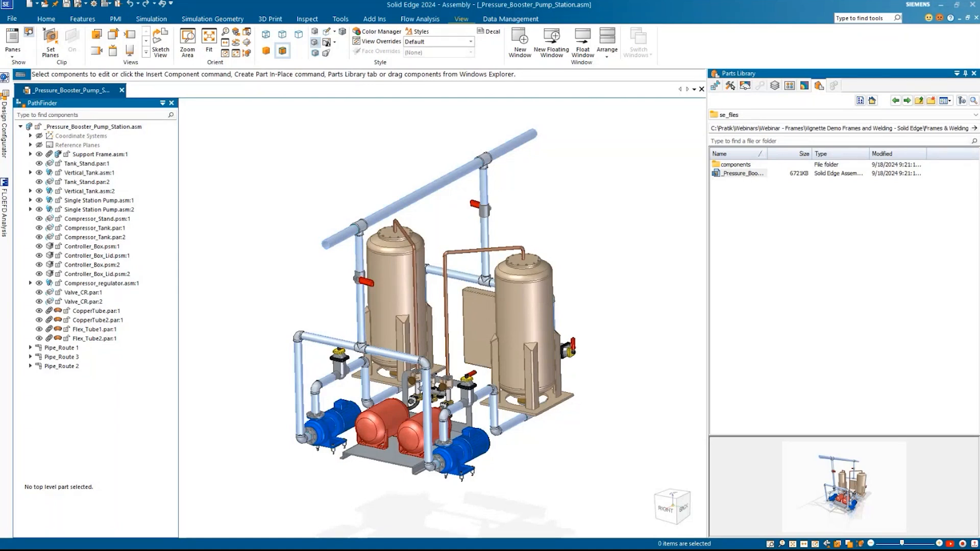
pyautogui.scroll(-1, 273, 281)
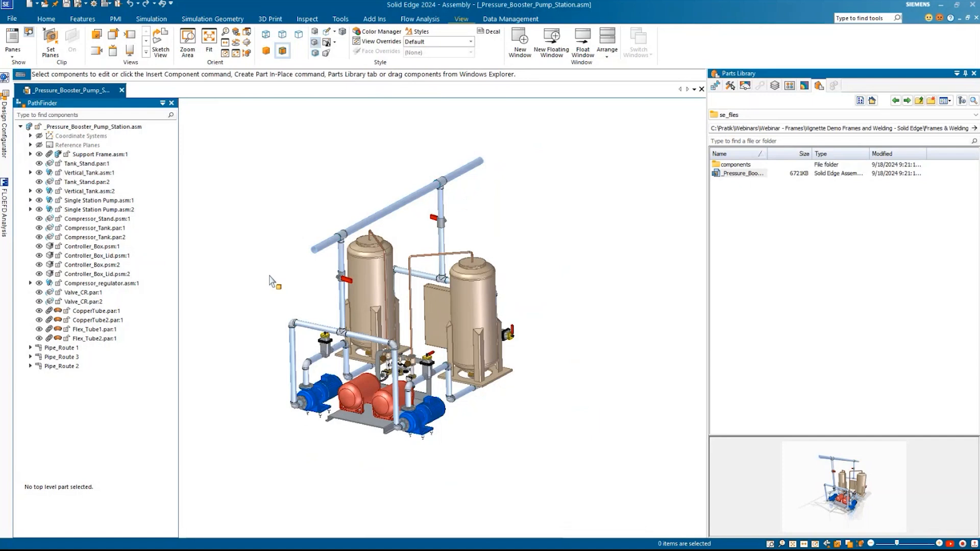
pyautogui.moveTo(273, 287)
pyautogui.mouseDown(button='middle')
pyautogui.moveTo(289, 257)
pyautogui.moveTo(271, 268)
pyautogui.mouseUp(button='middle')
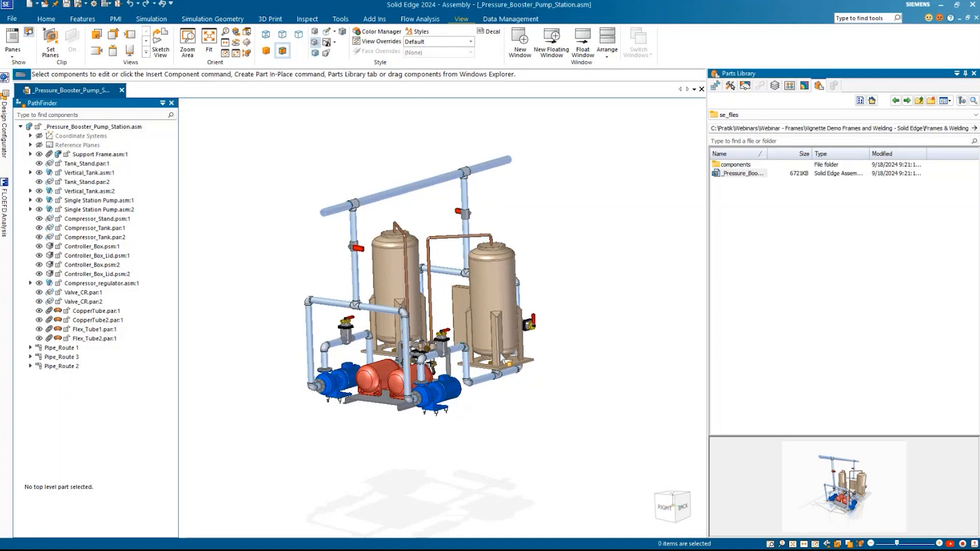
pyautogui.moveTo(240, 380); pyautogui.dragTo(262, 357, button='middle')
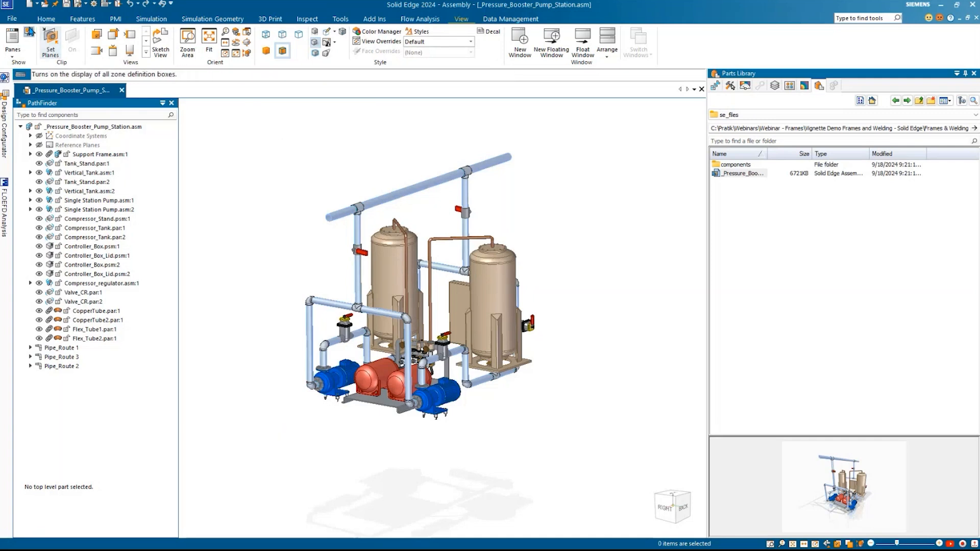
# Step: Create a new assembly document from the ISO Metric Assembly template
pyautogui.click(15, 20)
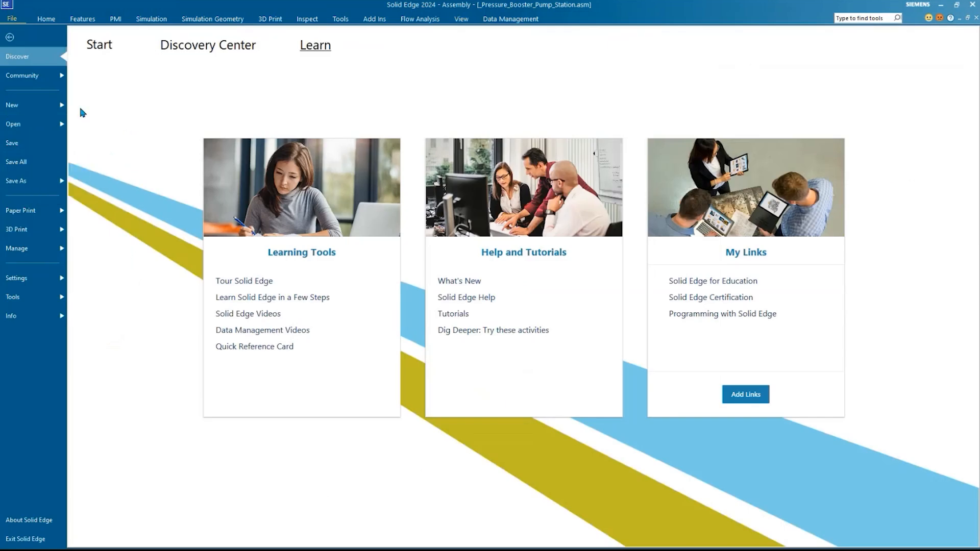
pyautogui.moveTo(27, 112)
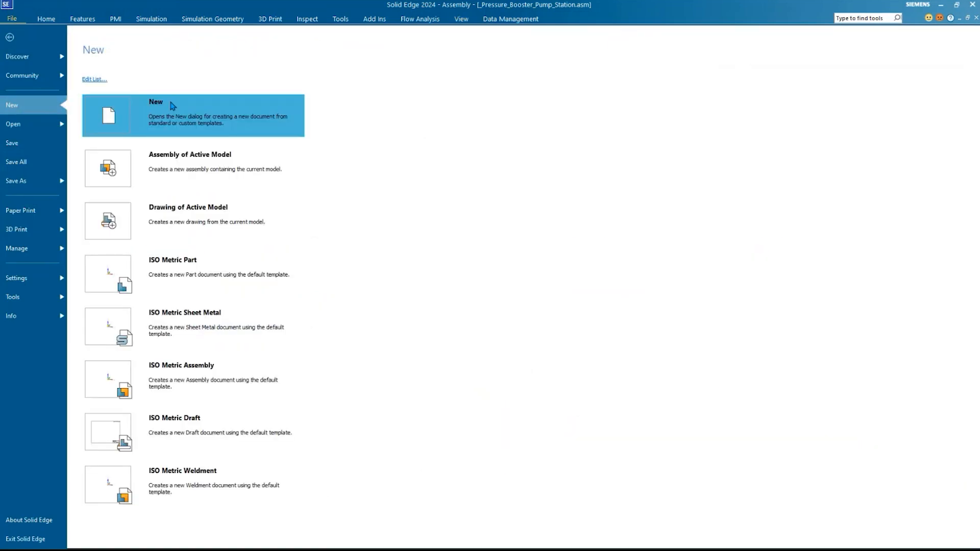
pyautogui.click(193, 392)
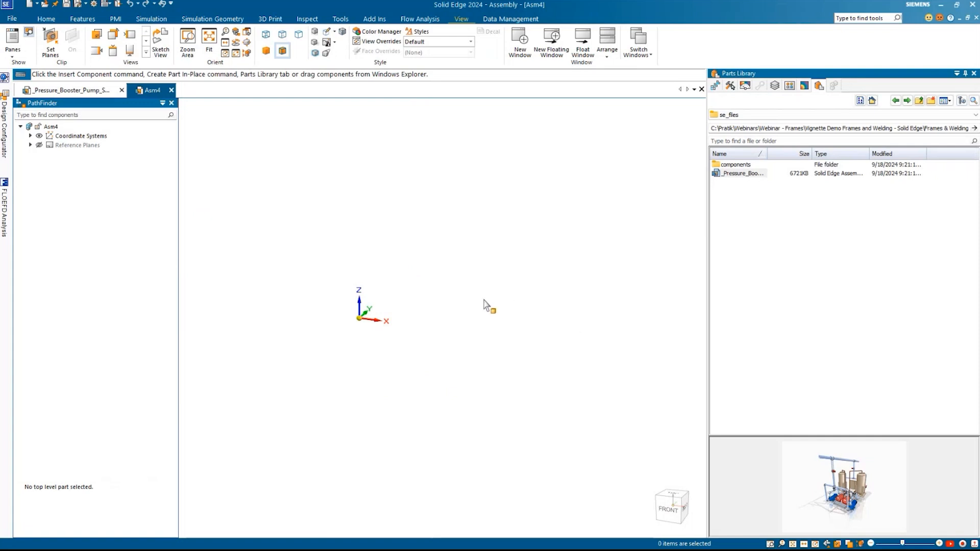
pyautogui.scroll(-1, 485, 300)
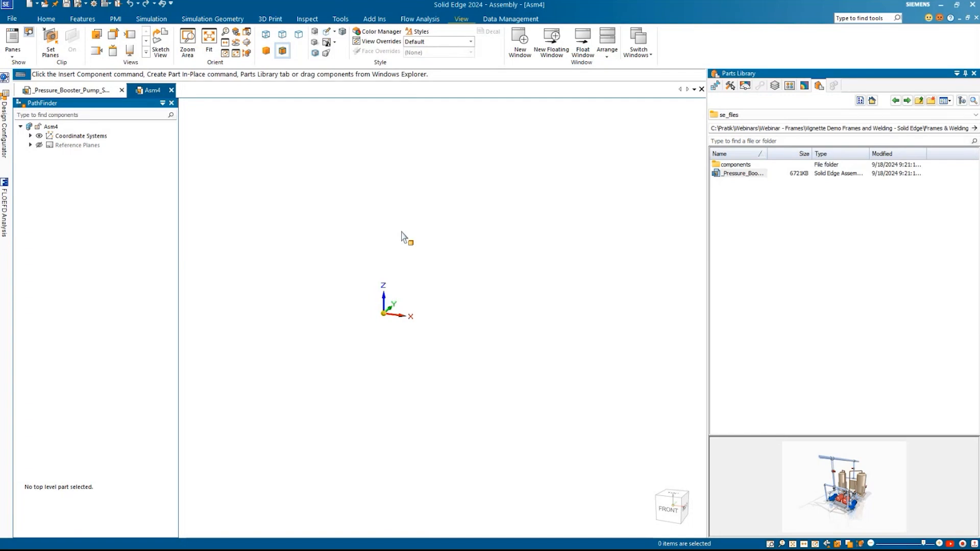
pyautogui.click(340, 19)
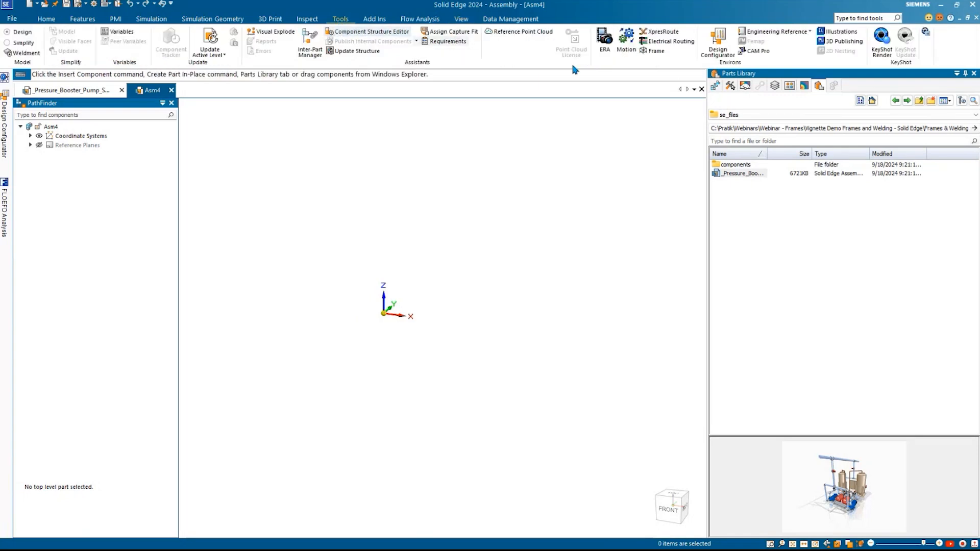
pyautogui.click(654, 50)
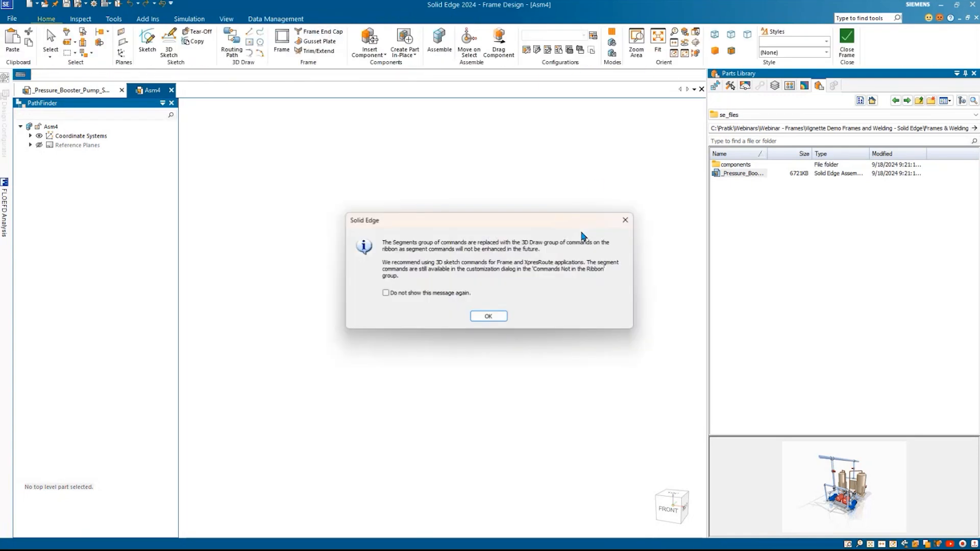
pyautogui.click(489, 316)
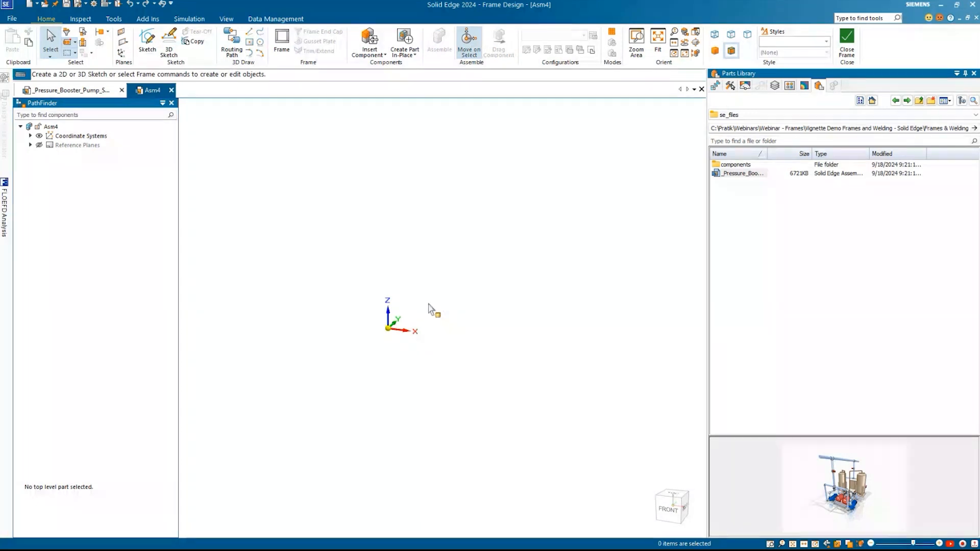
pyautogui.scroll(1, 428, 306)
pyautogui.scroll(-2, 430, 310)
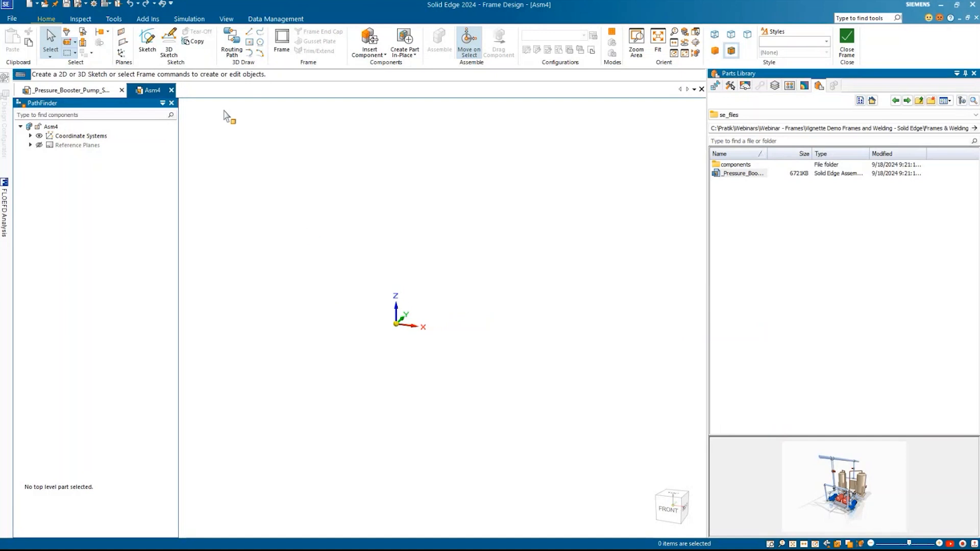
pyautogui.click(852, 51)
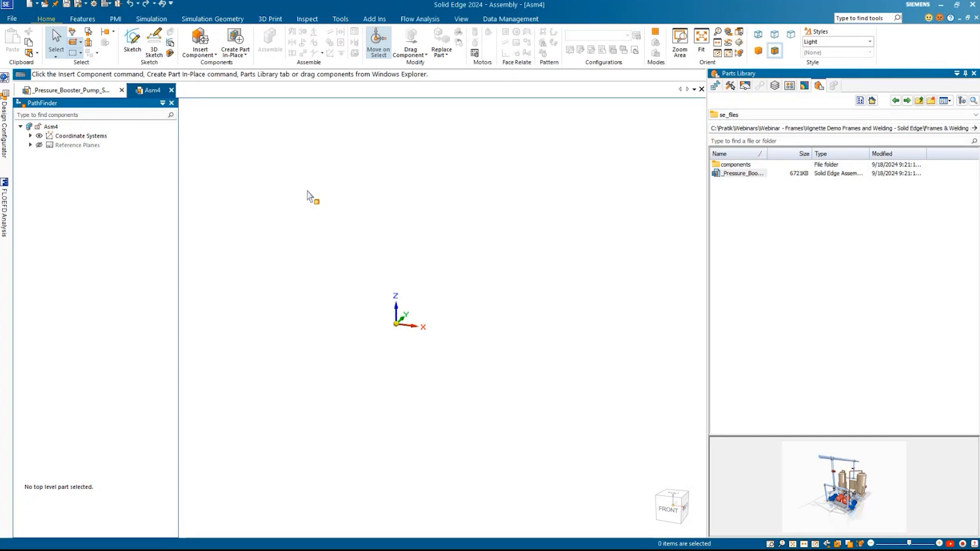
# Step: Create a grounded internal part named Base Part in the new assembly, with no material and in-place editing enabled
pyautogui.click(236, 57)
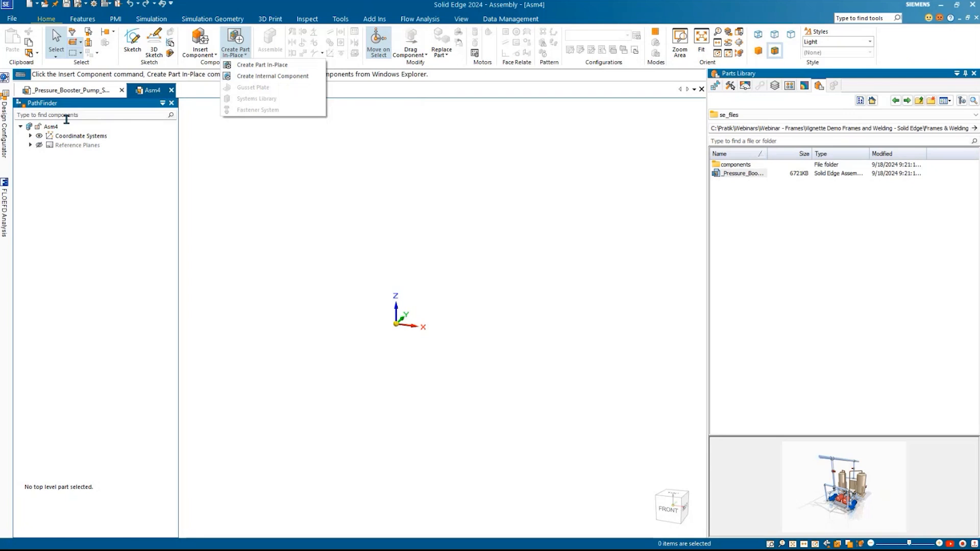
pyautogui.click(283, 79)
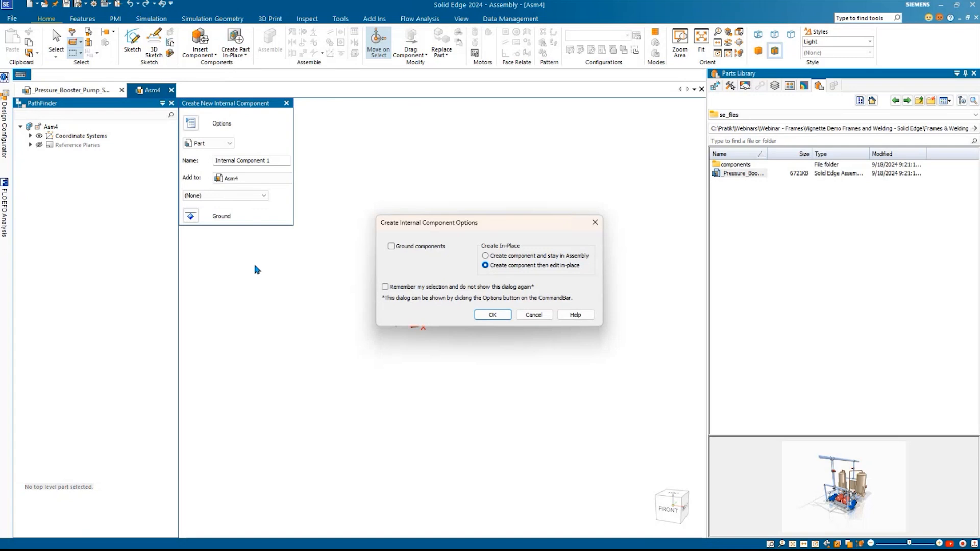
pyautogui.click(494, 314)
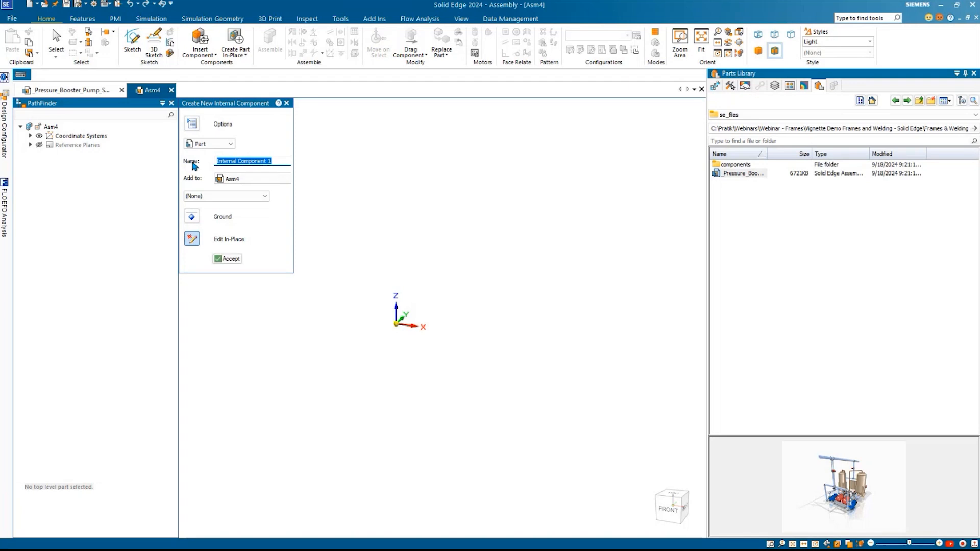
pyautogui.write('Base Part')
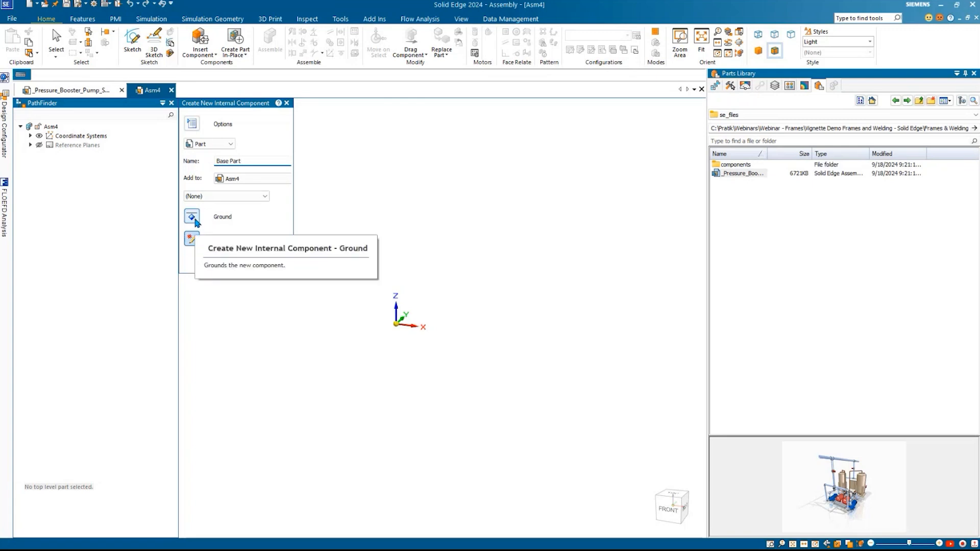
pyautogui.click(193, 218)
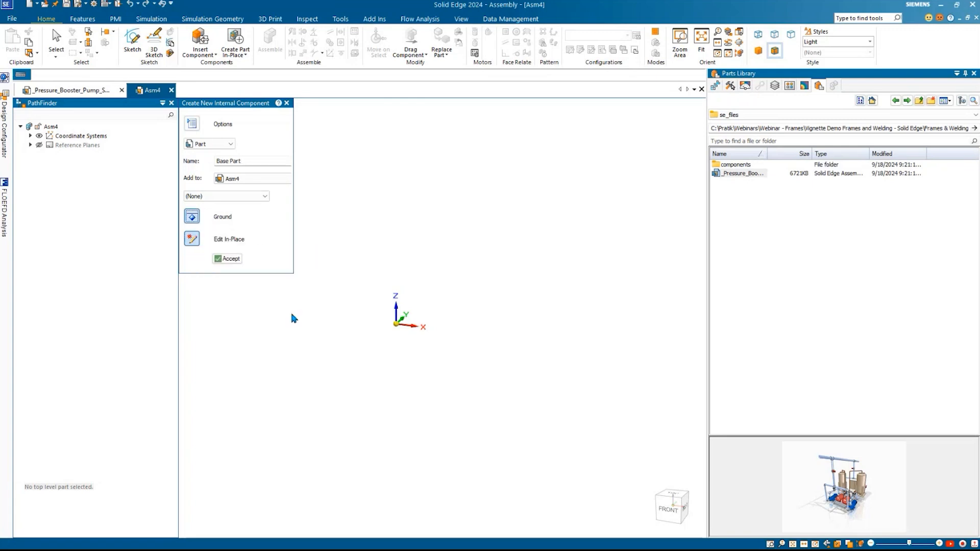
pyautogui.click(214, 199)
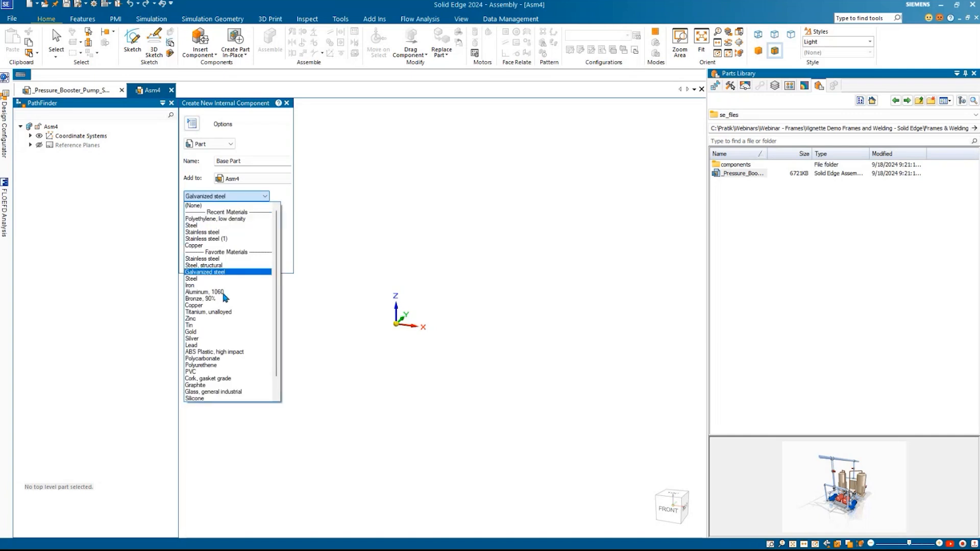
pyautogui.click(359, 242)
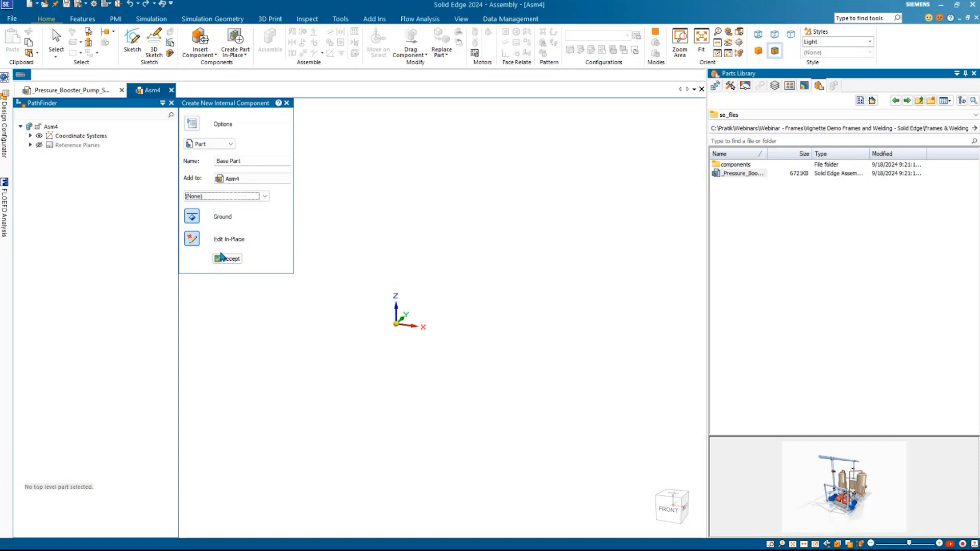
pyautogui.click(227, 259)
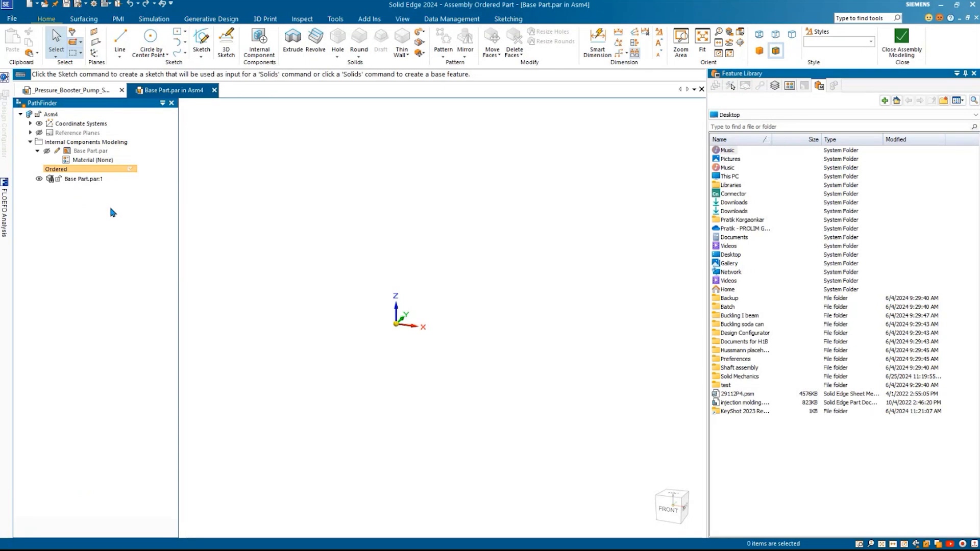
# Step: Start an Extrude on the XY base plane and sketch a centred rectangle about 290 by 263 mm at the origin
pyautogui.click(293, 40)
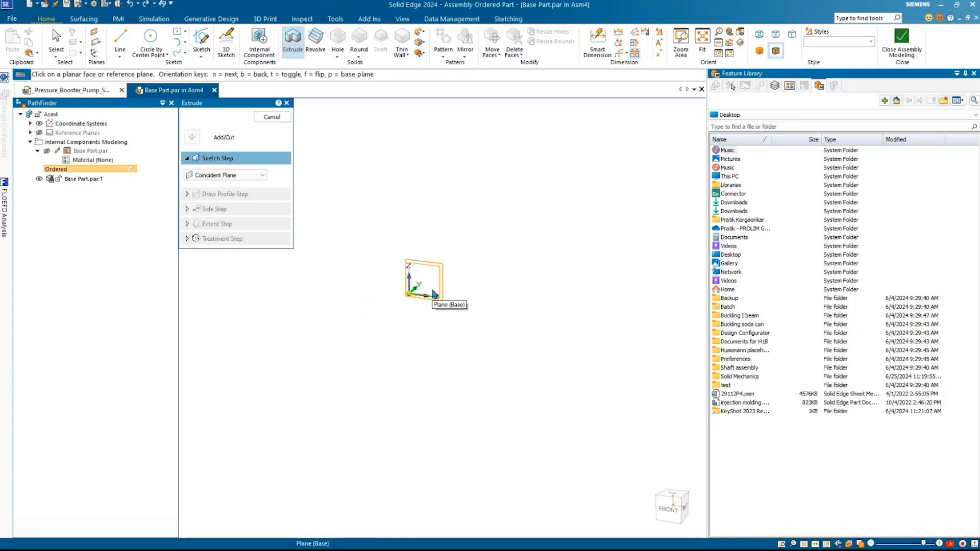
pyautogui.rightClick(439, 294)
pyautogui.click(477, 306)
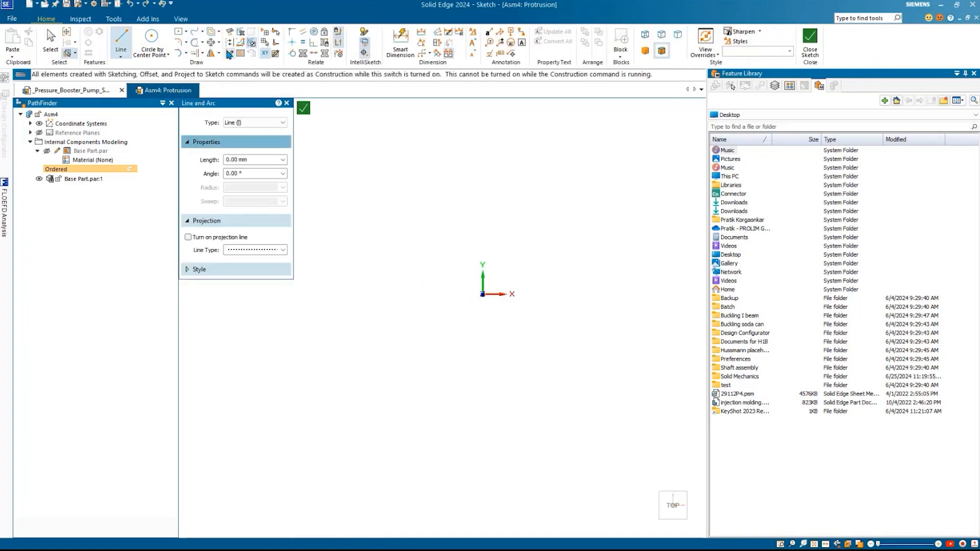
pyautogui.click(179, 33)
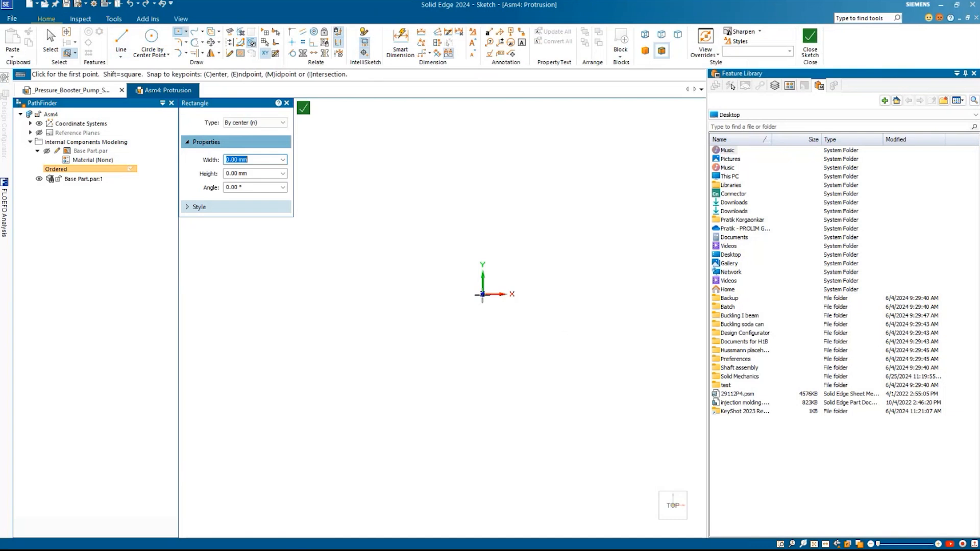
pyautogui.click(483, 294)
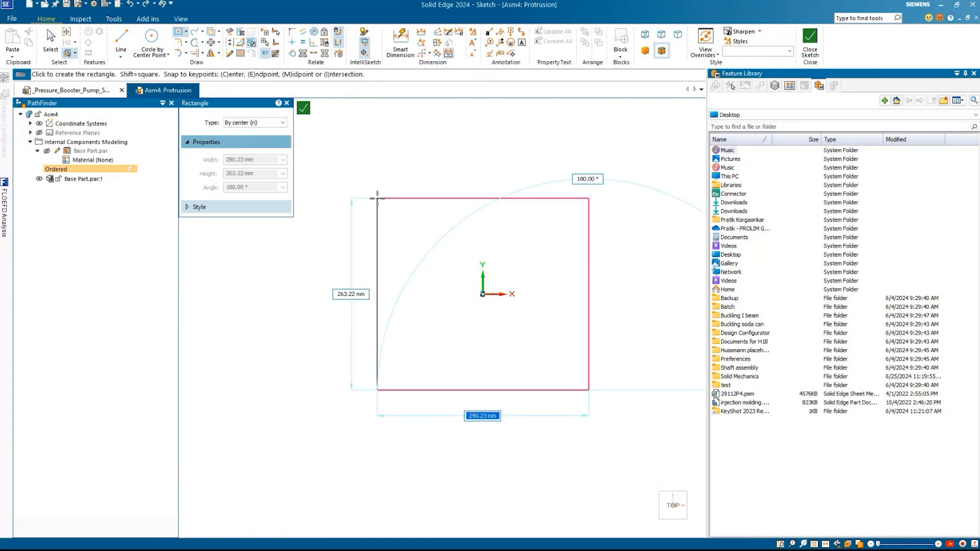
pyautogui.click(377, 198)
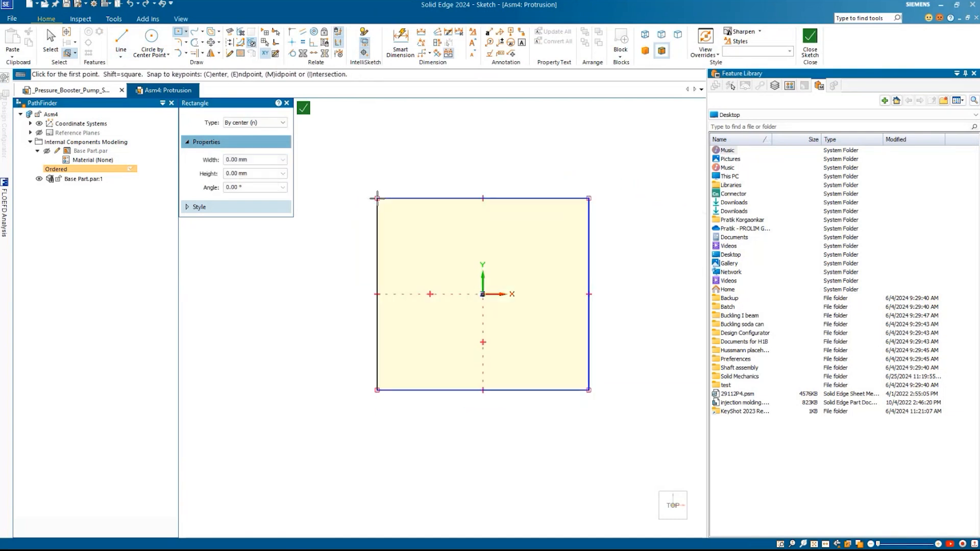
pyautogui.press('Escape')
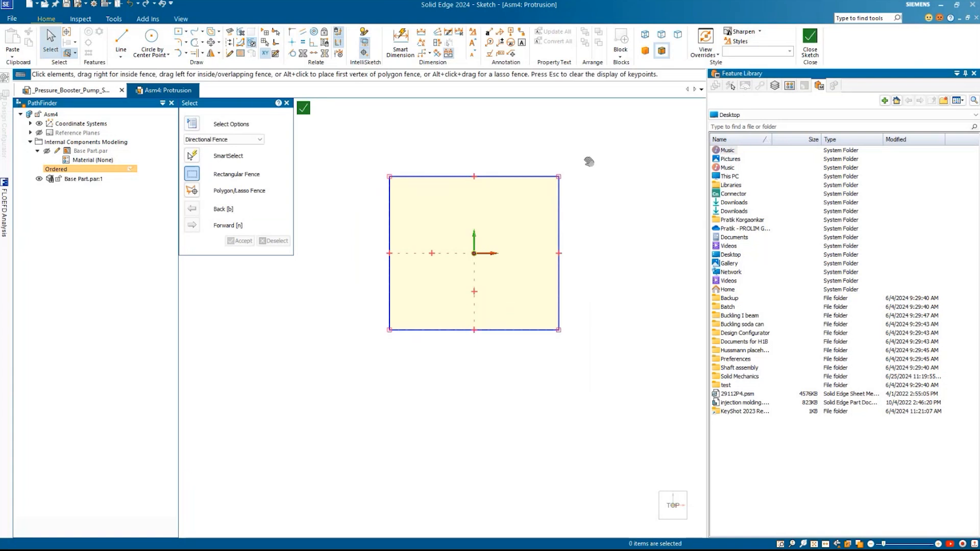
# Step: Dimension the rectangle's lower horizontal edge with Smart Dimension and set its length to 3500 mm
pyautogui.click(401, 40)
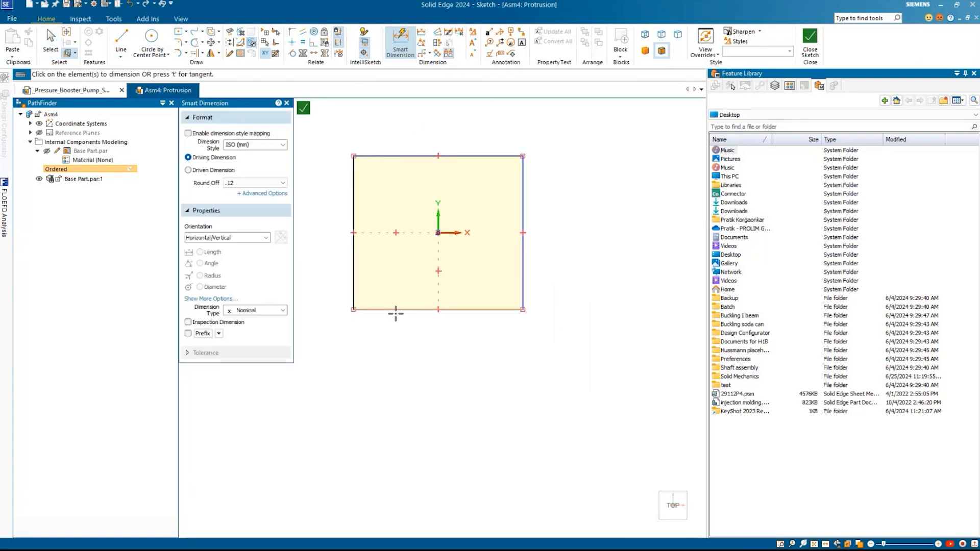
pyautogui.click(396, 309)
pyautogui.click(393, 339)
pyautogui.write('3500')
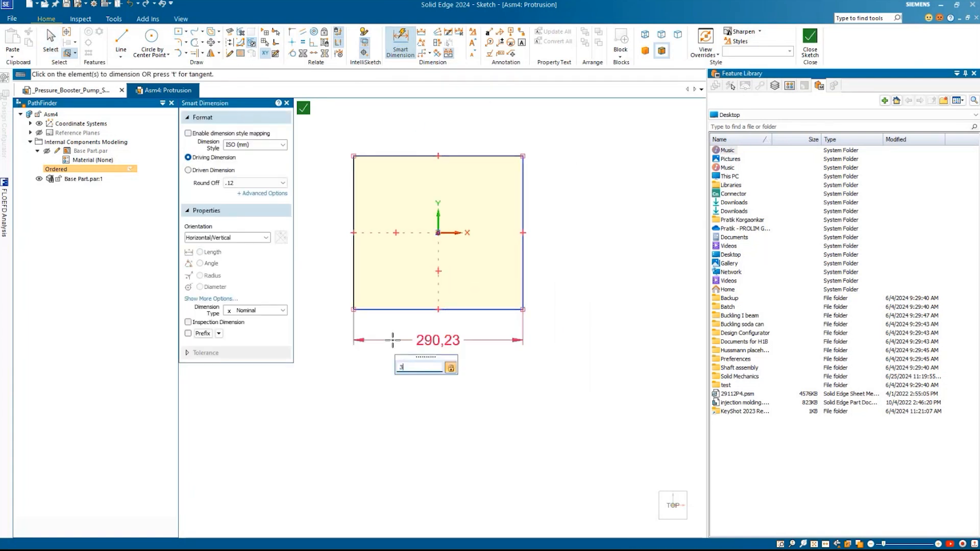
pyautogui.press('Return')
# Step: Dimension the rectangle's right vertical edge and set its length to 2500 mm
pyautogui.scroll(-5, 392, 341)
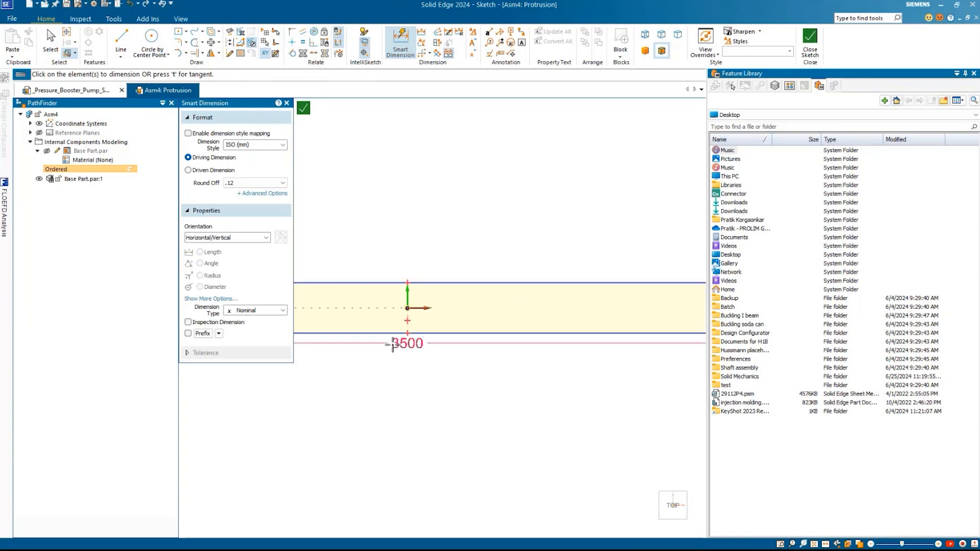
pyautogui.scroll(2, 600, 329)
pyautogui.click(620, 298)
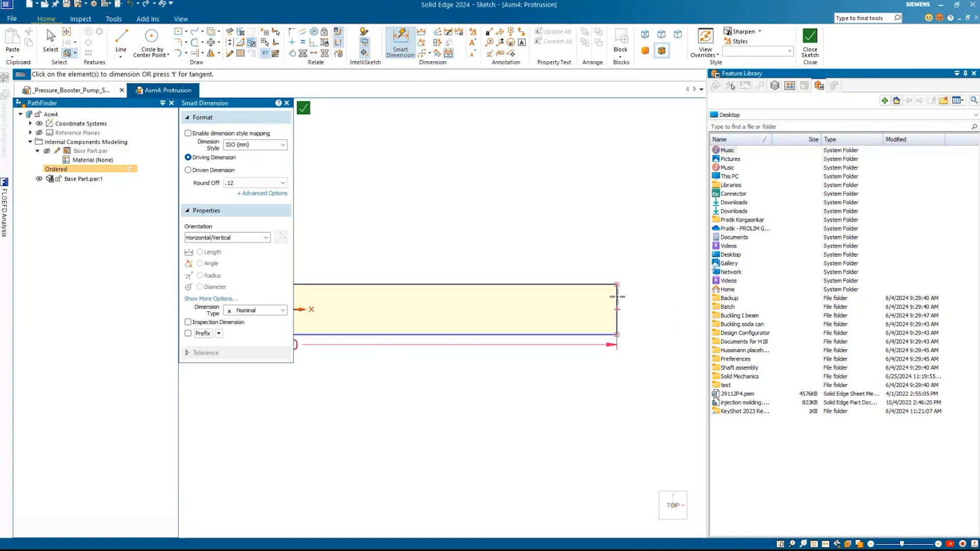
pyautogui.click(640, 320)
pyautogui.write('2500')
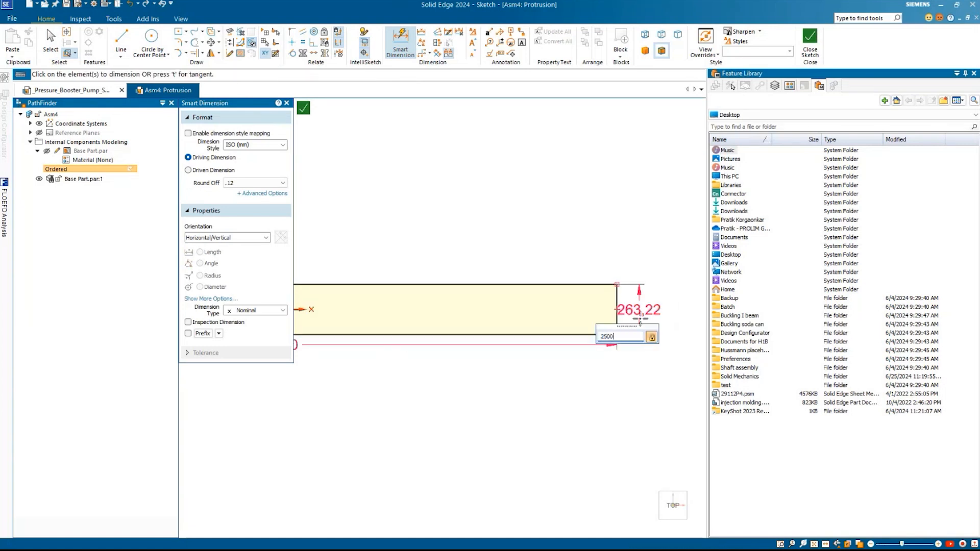
pyautogui.press('Return')
# Step: Close the 3500 by 2500 mm rectangle sketch and extrude it 175 mm upward as a one-sided finite extent
pyautogui.scroll(-6, 640, 319)
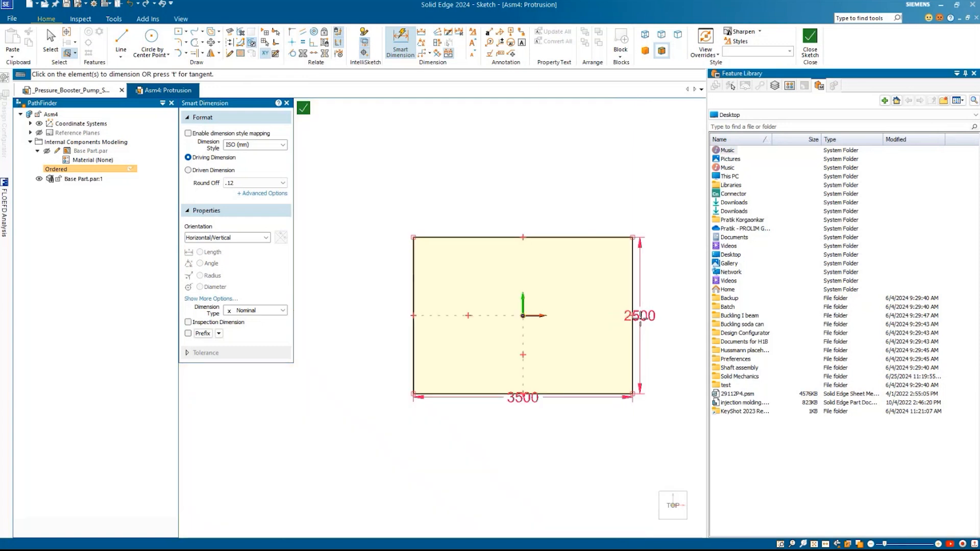
pyautogui.keyDown('shift'); pyautogui.moveTo(575, 333); pyautogui.dragTo(520, 327, button='middle'); pyautogui.keyUp('shift')
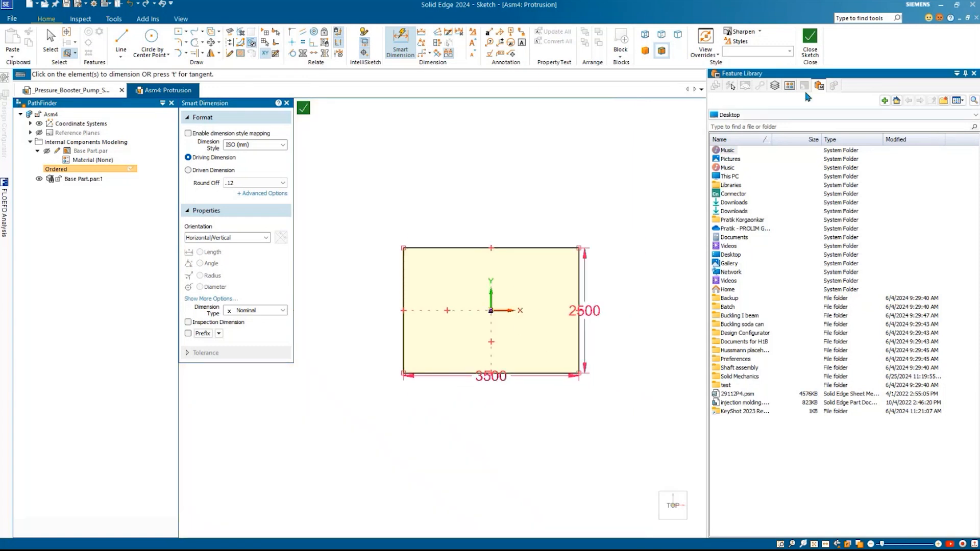
pyautogui.click(810, 42)
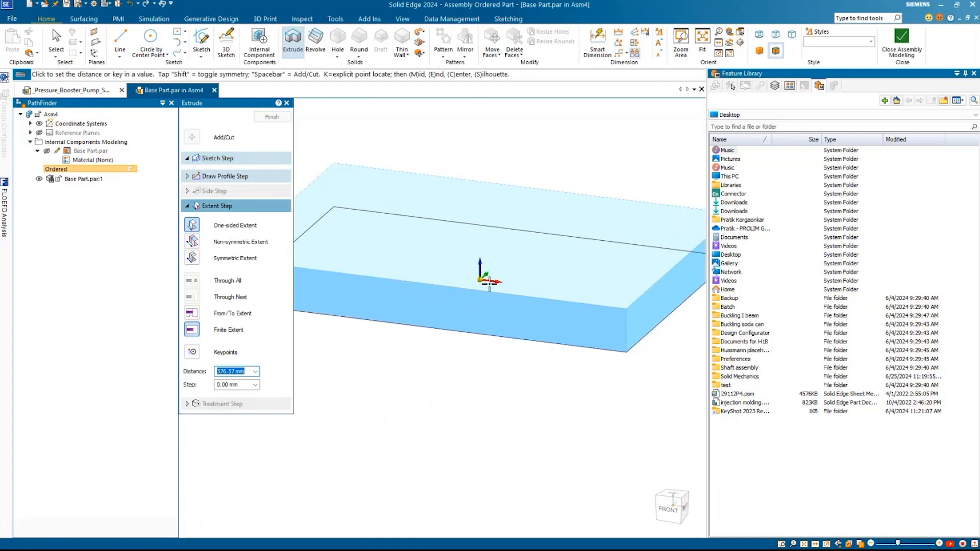
pyautogui.keyDown('shift'); pyautogui.moveTo(462, 287); pyautogui.dragTo(453, 271, button='middle'); pyautogui.keyUp('shift')
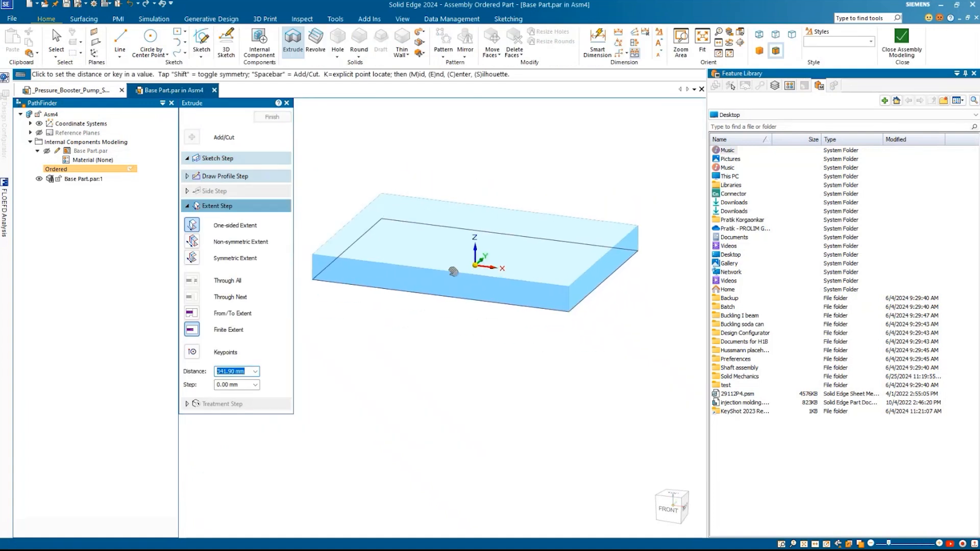
pyautogui.write('175')
pyautogui.press('Tab')
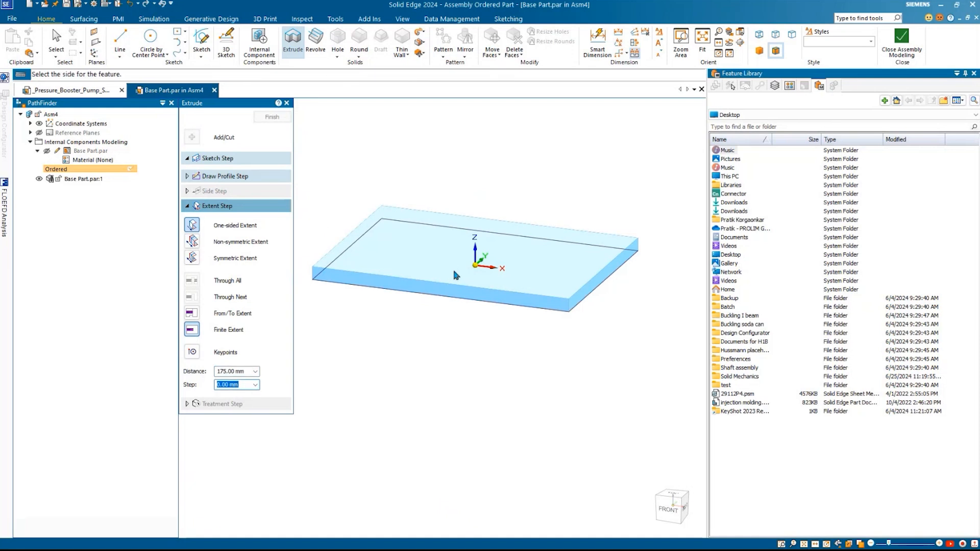
pyautogui.click(454, 271)
pyautogui.press('Escape')
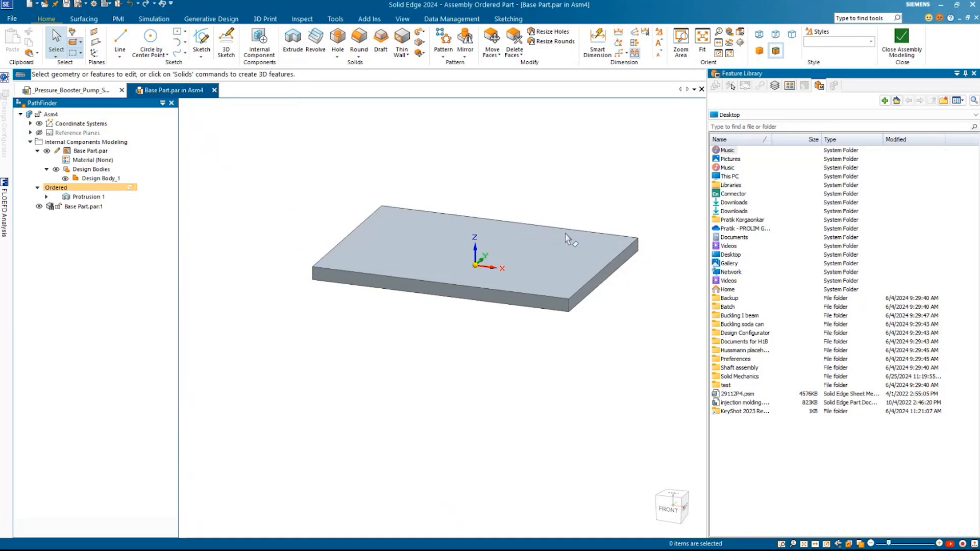
# Step: Apply the Black (clear) style from the current document's styles to the base part's body
pyautogui.moveTo(503, 326); pyautogui.dragTo(498, 310, button='middle')
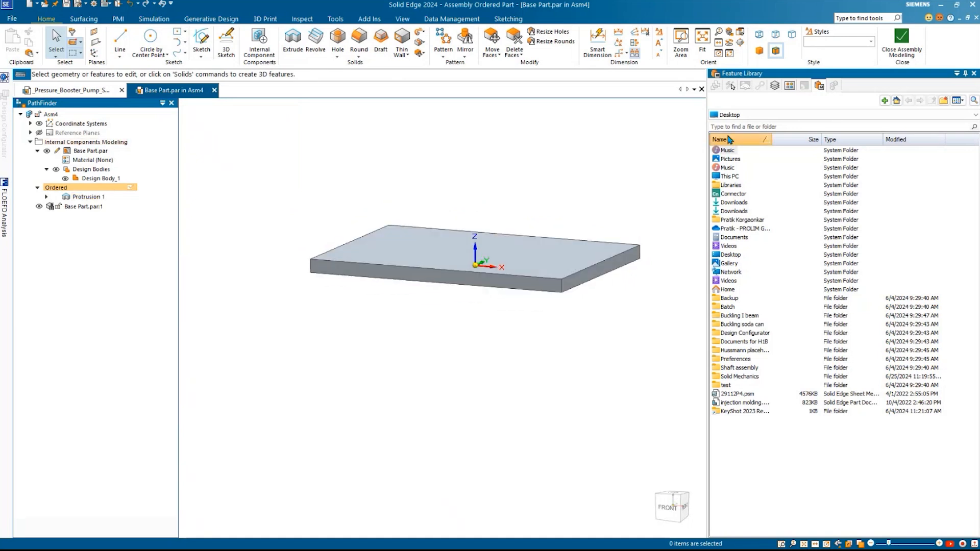
pyautogui.click(791, 87)
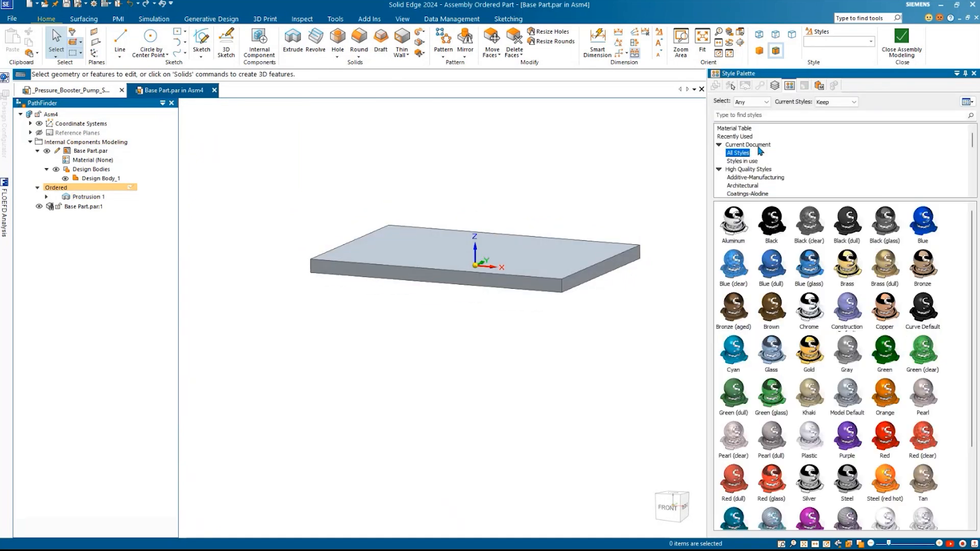
pyautogui.moveTo(635, 159); pyautogui.dragTo(587, 182, button='middle')
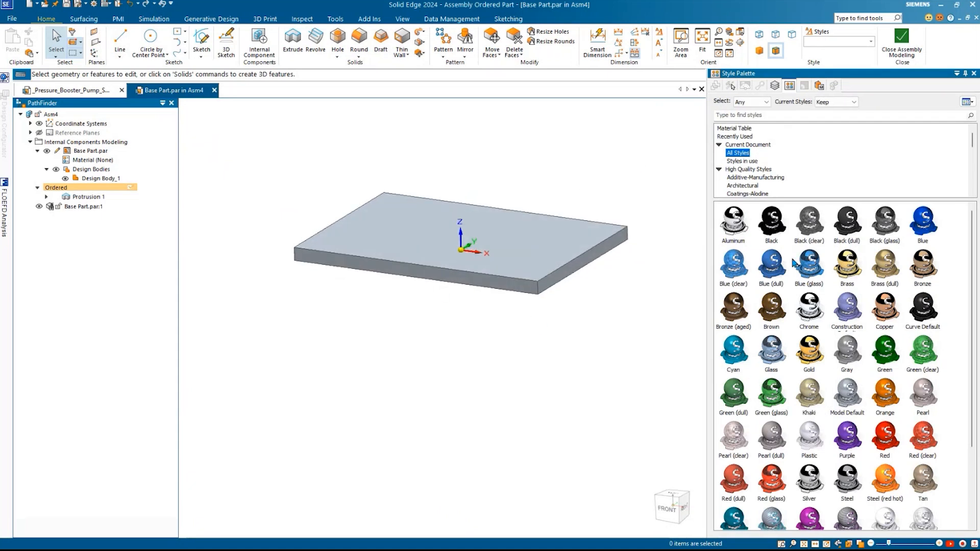
pyautogui.rightClick(812, 230)
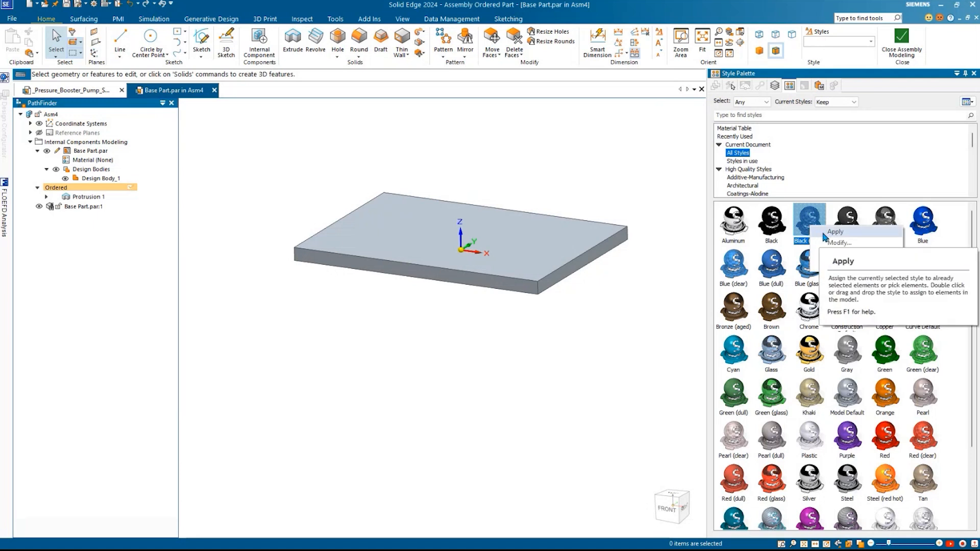
pyautogui.click(830, 232)
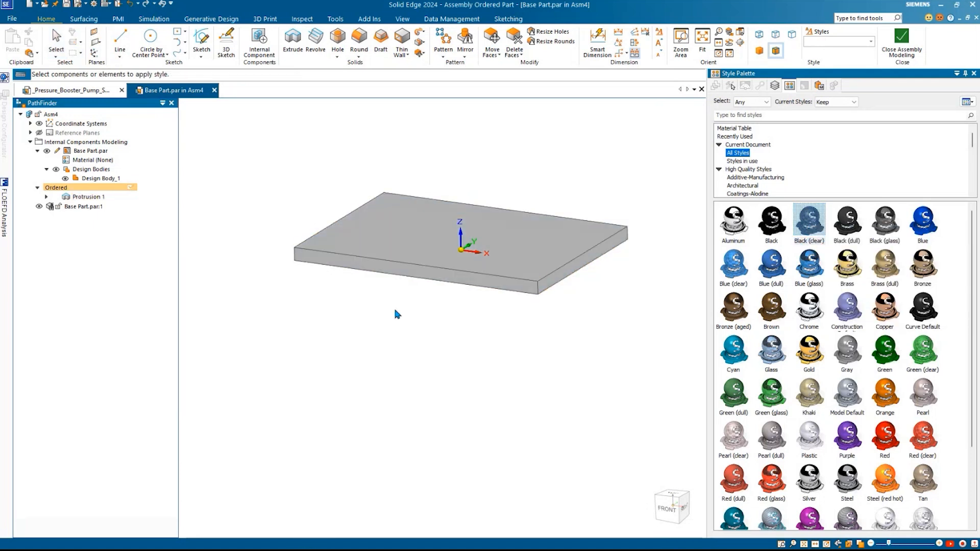
pyautogui.press('Escape')
pyautogui.moveTo(428, 325)
pyautogui.mouseDown(button='middle')
pyautogui.moveTo(431, 303)
pyautogui.moveTo(417, 328)
pyautogui.mouseUp(button='middle')
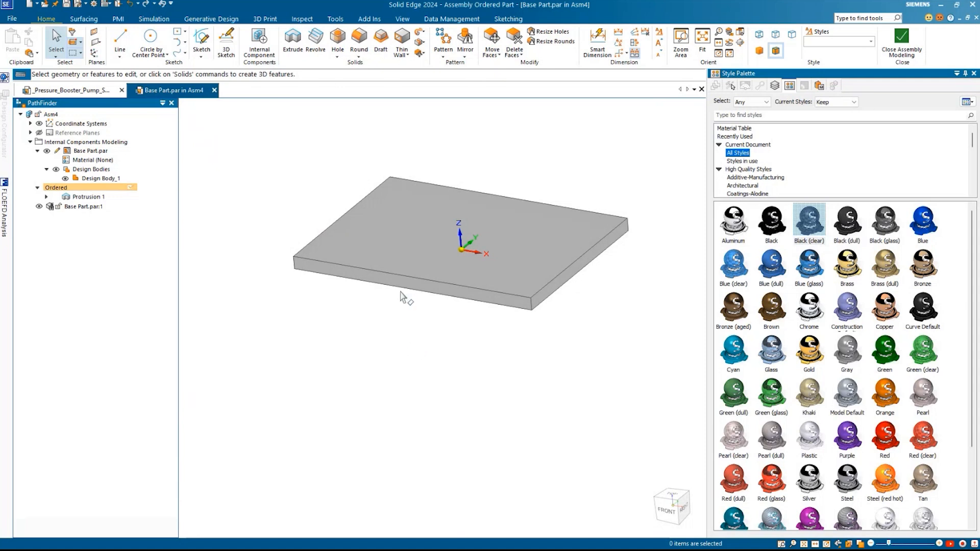
# Step: Finish the in-place part editing and open the Frame design environment for the assembly, accepting the 3D Draw notice
pyautogui.click(918, 42)
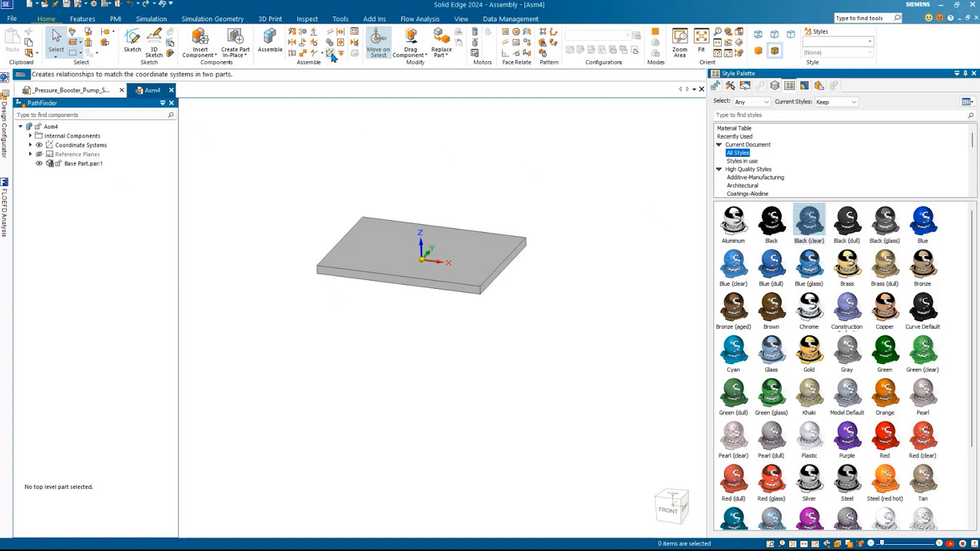
pyautogui.click(340, 19)
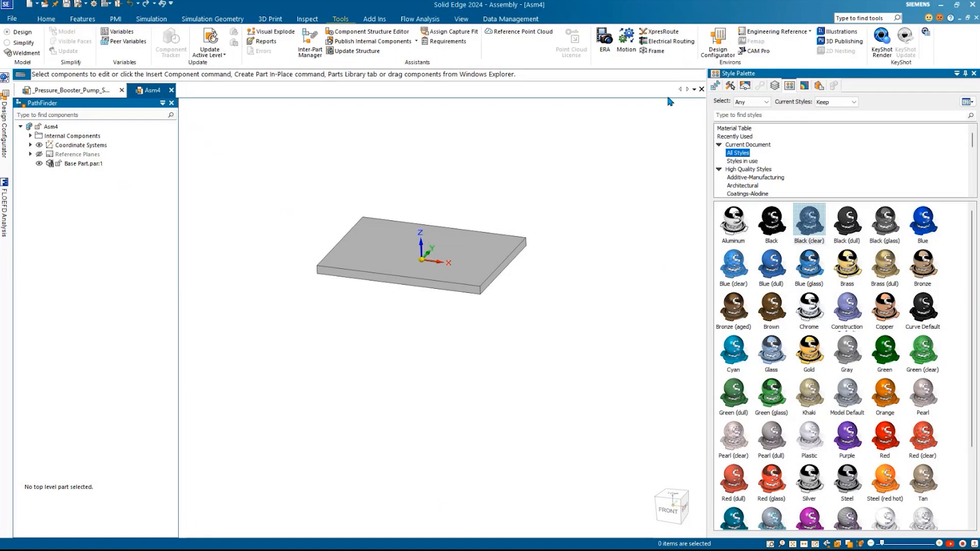
pyautogui.click(965, 73)
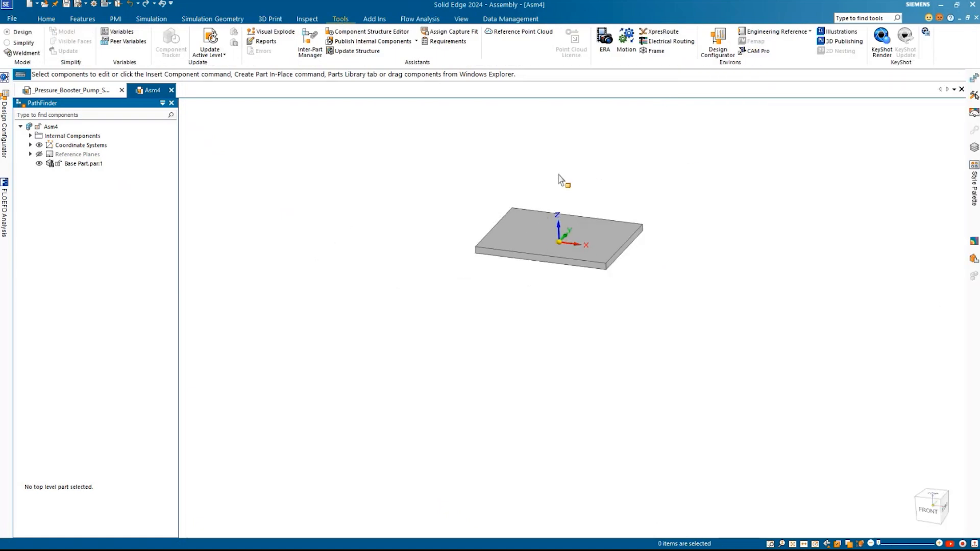
pyautogui.keyDown('shift'); pyautogui.moveTo(544, 176); pyautogui.dragTo(517, 157, button='middle'); pyautogui.keyUp('shift')
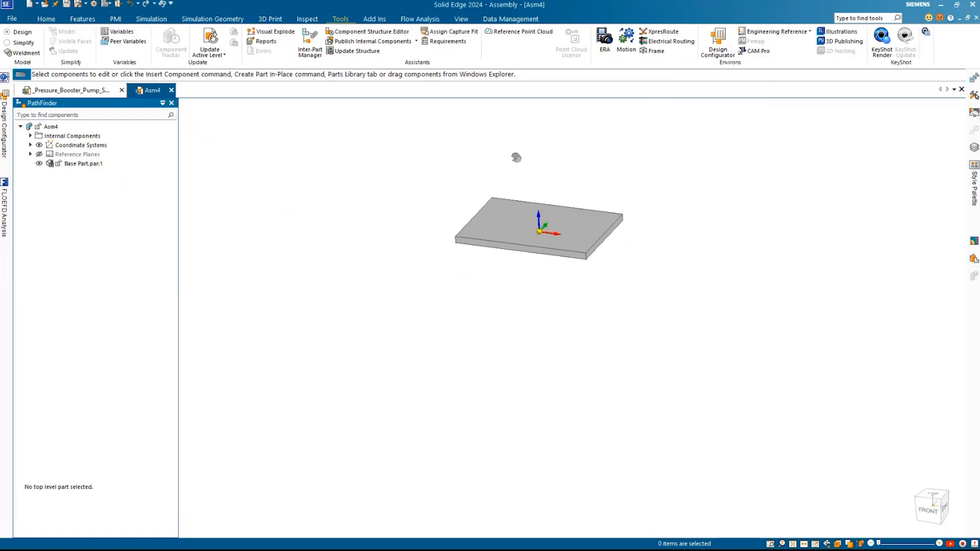
pyautogui.click(653, 51)
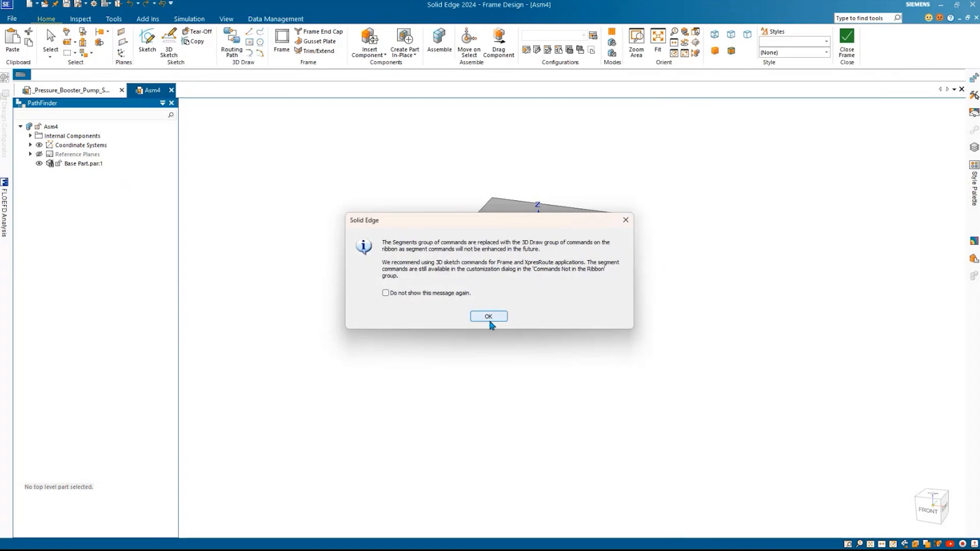
pyautogui.click(487, 316)
# Step: Start the Frame command and place its options dialog clear of the base part
pyautogui.scroll(3, 421, 236)
pyautogui.keyDown('shift'); pyautogui.moveTo(418, 190); pyautogui.dragTo(351, 205, button='middle'); pyautogui.keyUp('shift')
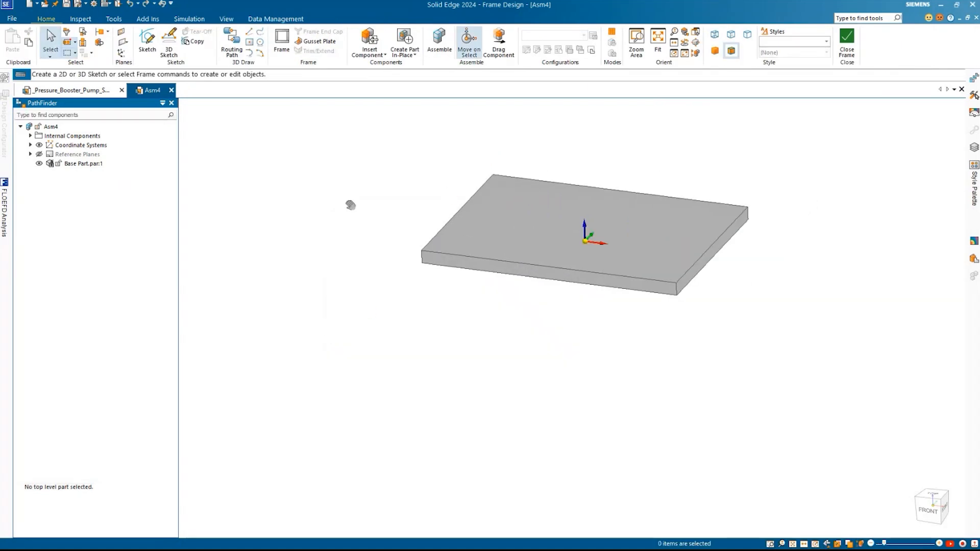
pyautogui.click(282, 41)
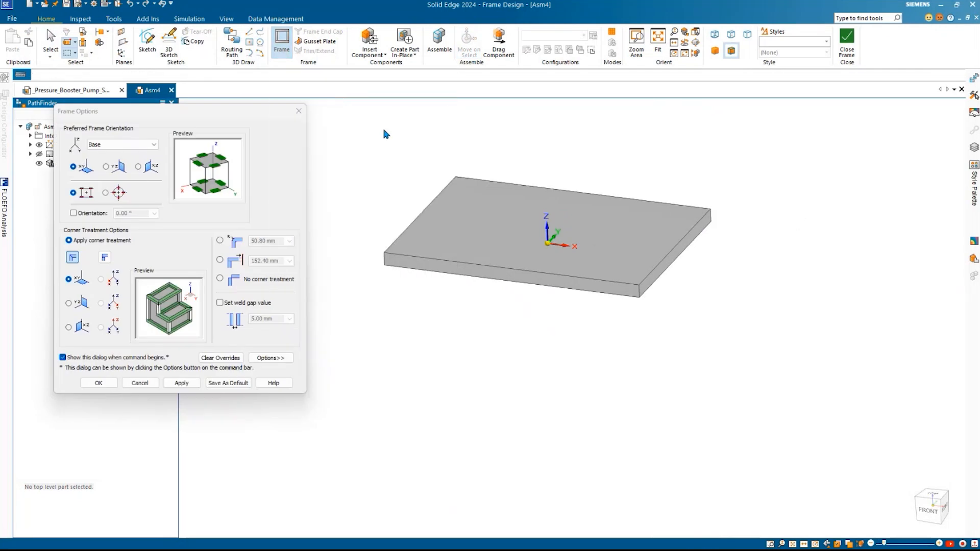
pyautogui.moveTo(211, 122); pyautogui.dragTo(336, 118)
pyautogui.moveTo(567, 215); pyautogui.dragTo(604, 202, button='middle')
pyautogui.scroll(2, 463, 188)
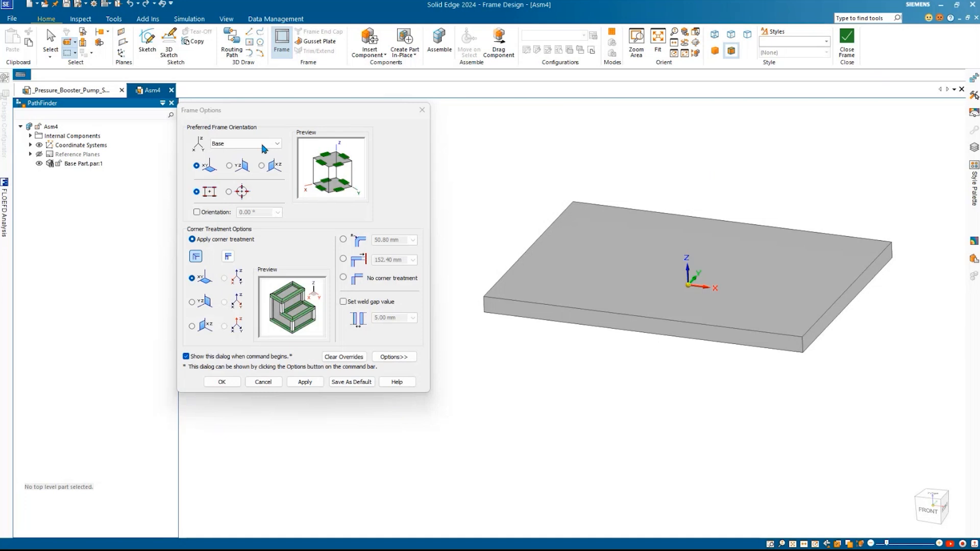
pyautogui.scroll(3, 698, 287)
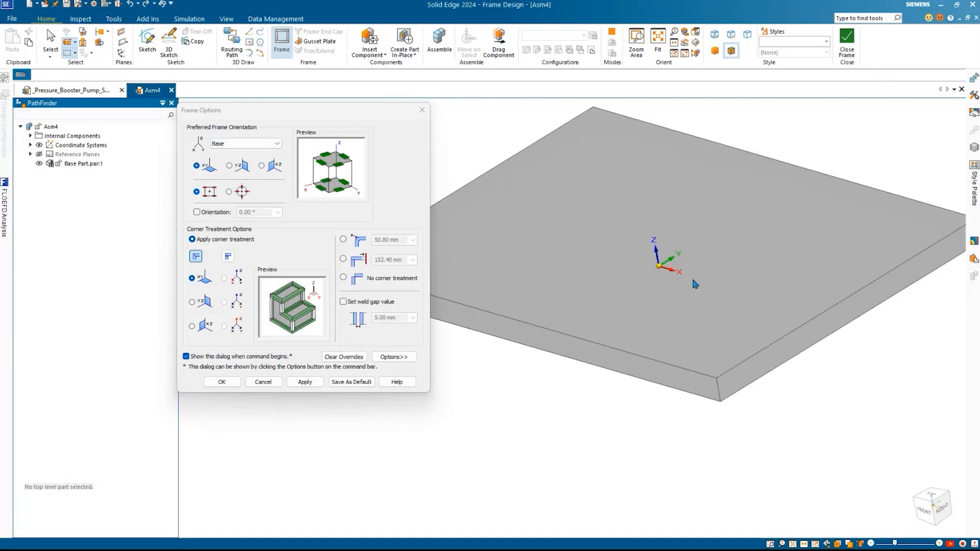
pyautogui.scroll(-1, 694, 280)
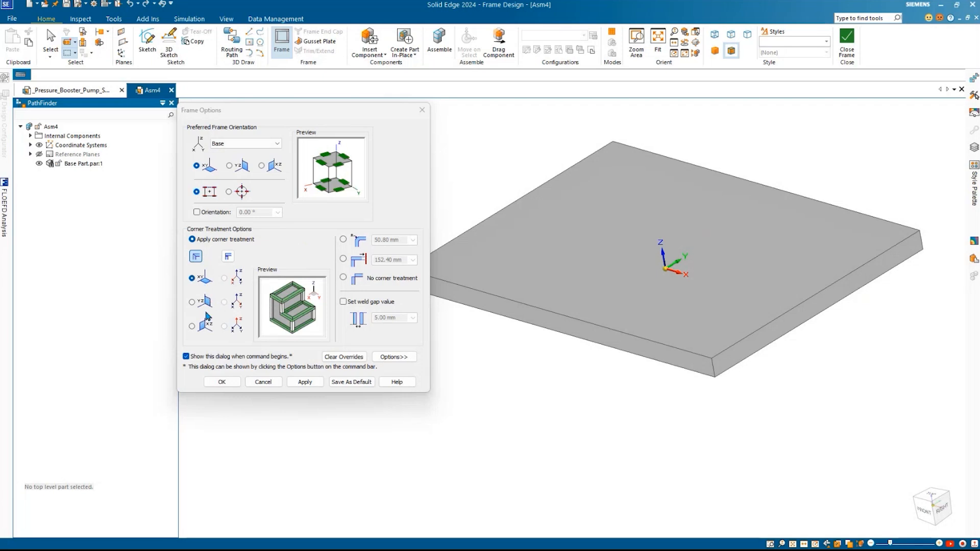
# Step: Try the axis-based corner treatment with each of its three axis choices, and return to the XY-plane treatment
pyautogui.click(228, 259)
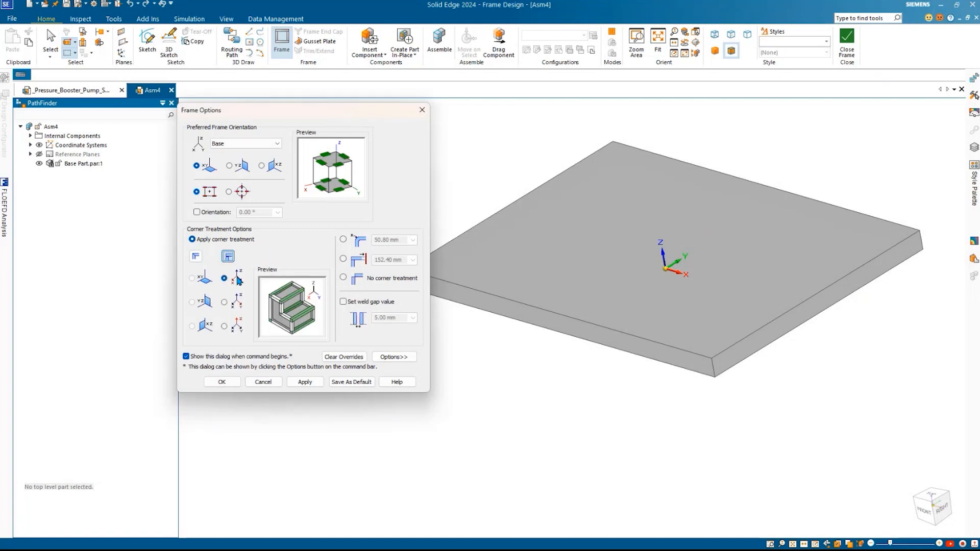
pyautogui.click(225, 302)
pyautogui.click(224, 328)
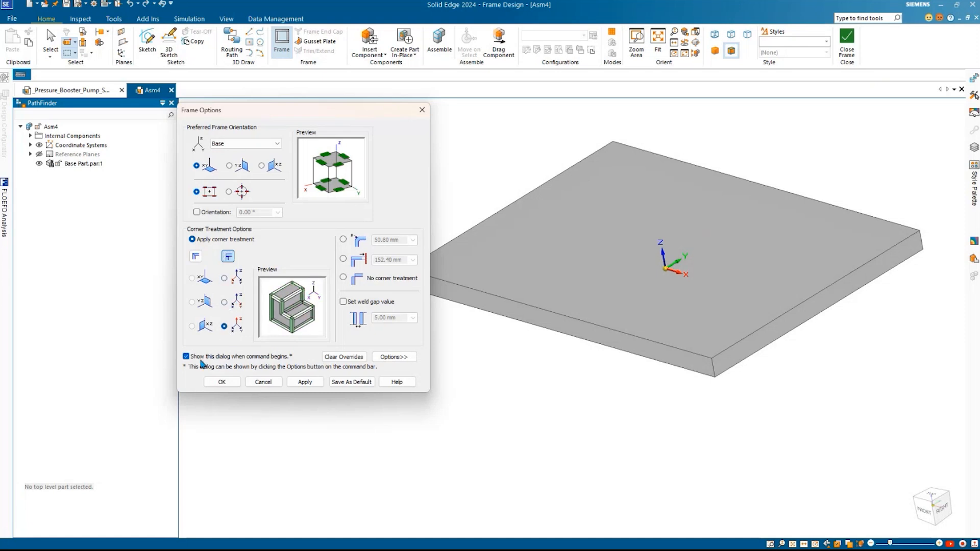
pyautogui.click(225, 279)
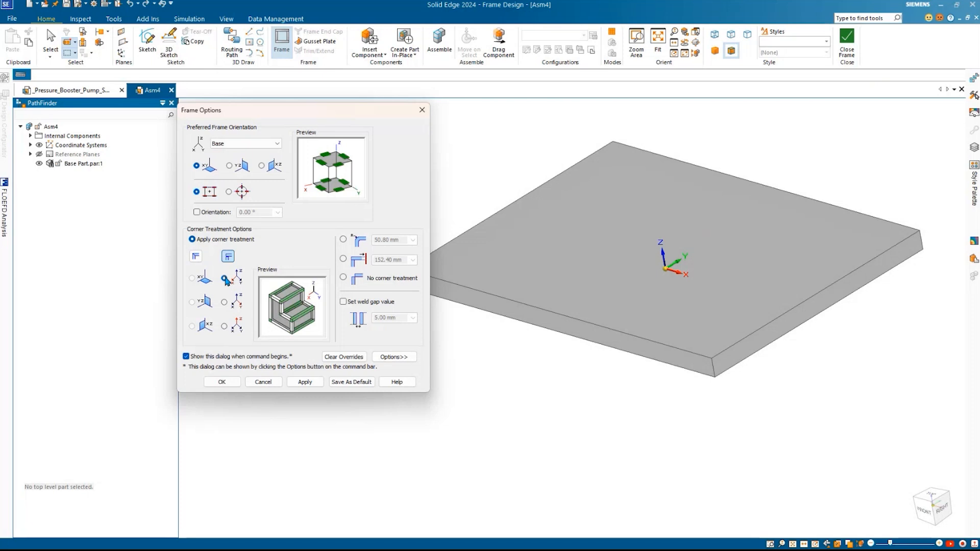
pyautogui.click(194, 259)
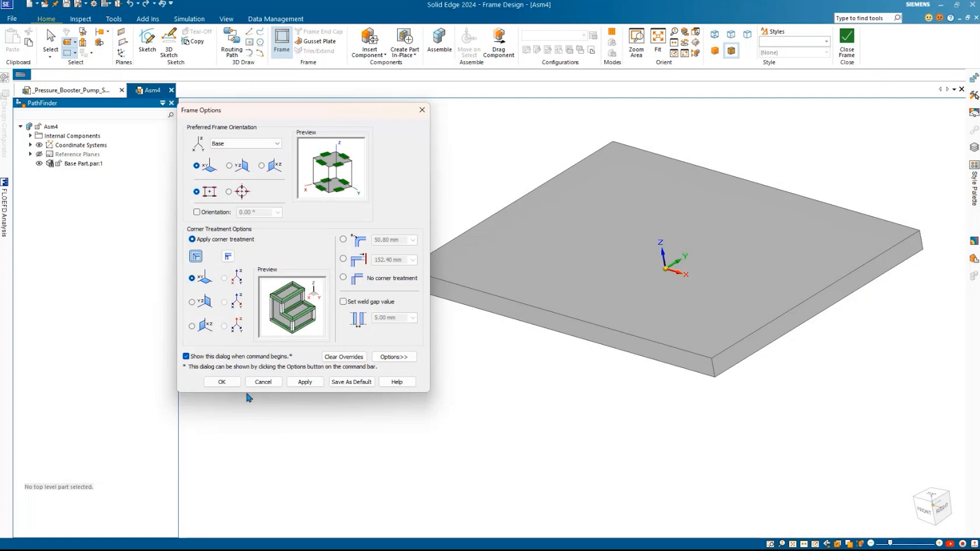
# Step: Accept the frame options and use Body selection to pick all edges of the base part as the frame path
pyautogui.click(223, 382)
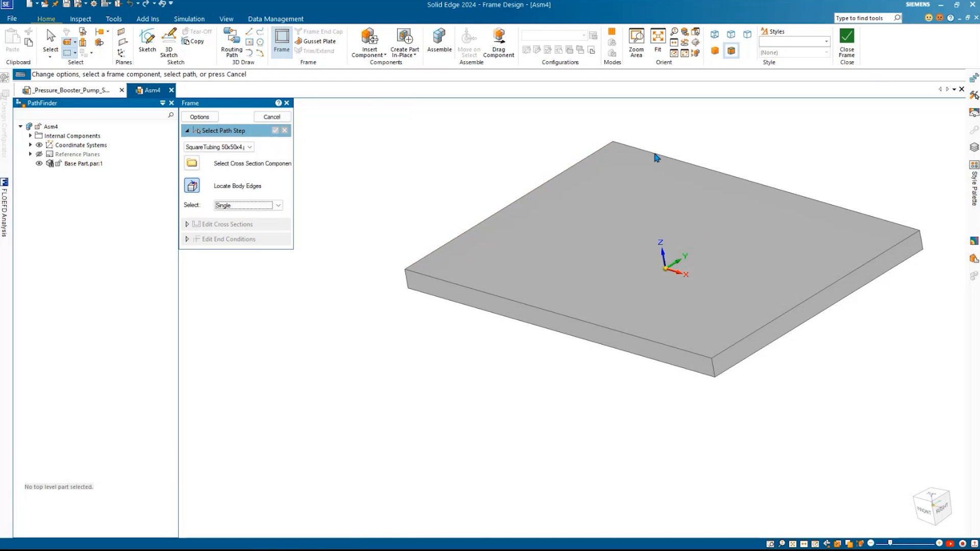
pyautogui.click(278, 206)
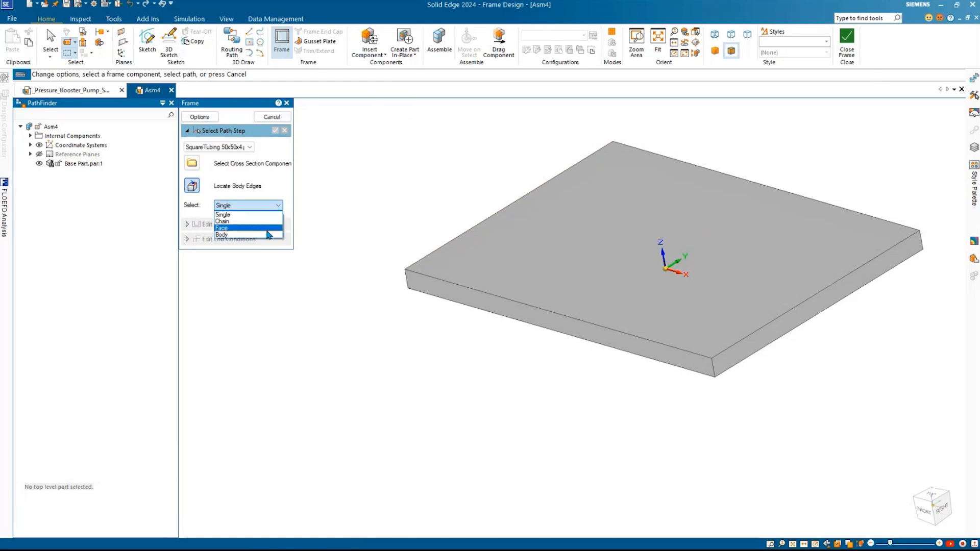
pyautogui.click(269, 237)
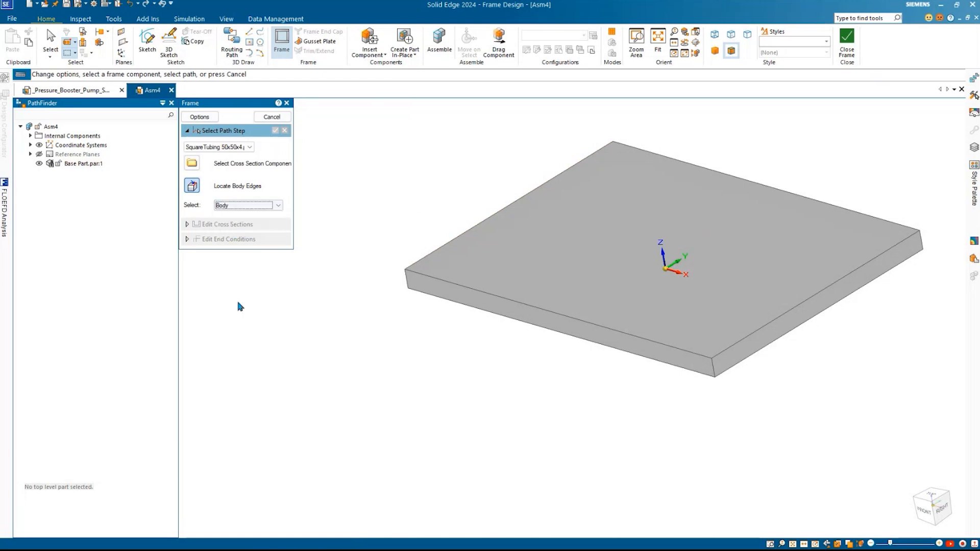
pyautogui.click(463, 286)
pyautogui.moveTo(515, 338); pyautogui.dragTo(436, 308, button='middle')
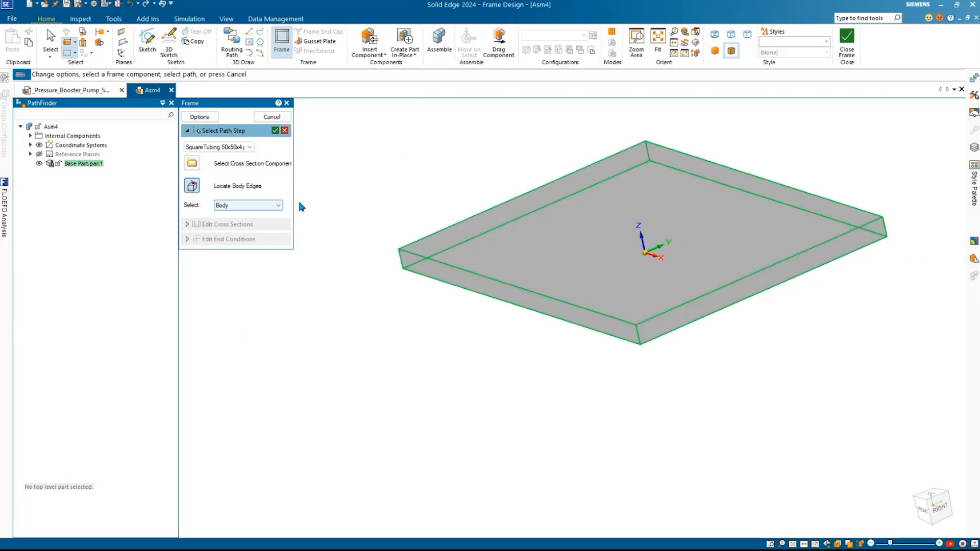
# Step: Choose SquareTubing 80x80x5 from the DIN Square Tubing folder as the cross section and generate the frame along the selected edges
pyautogui.click(250, 148)
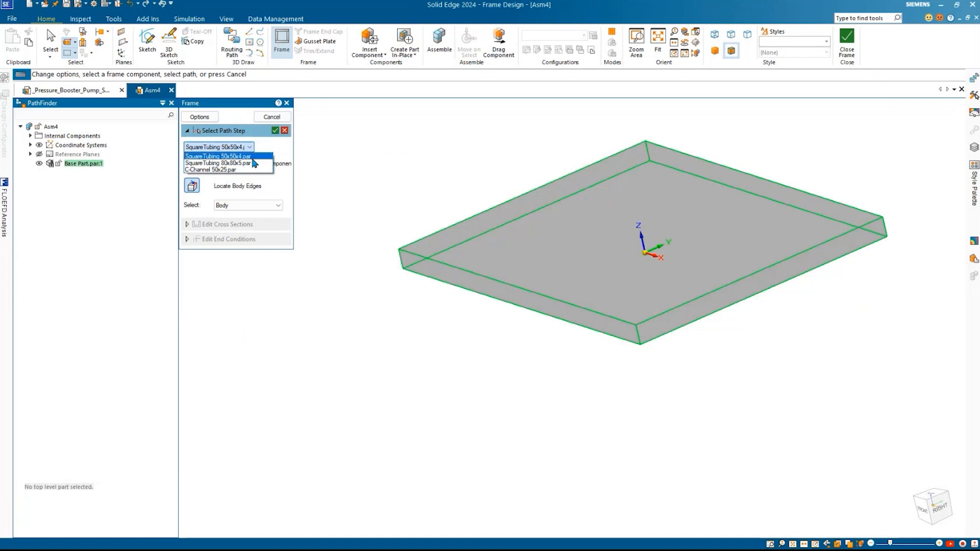
pyautogui.click(281, 147)
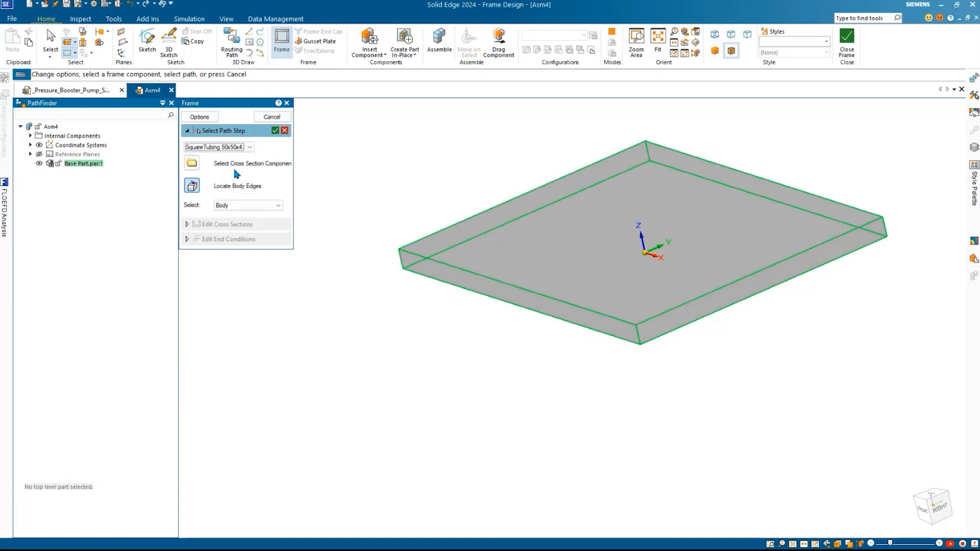
pyautogui.click(193, 163)
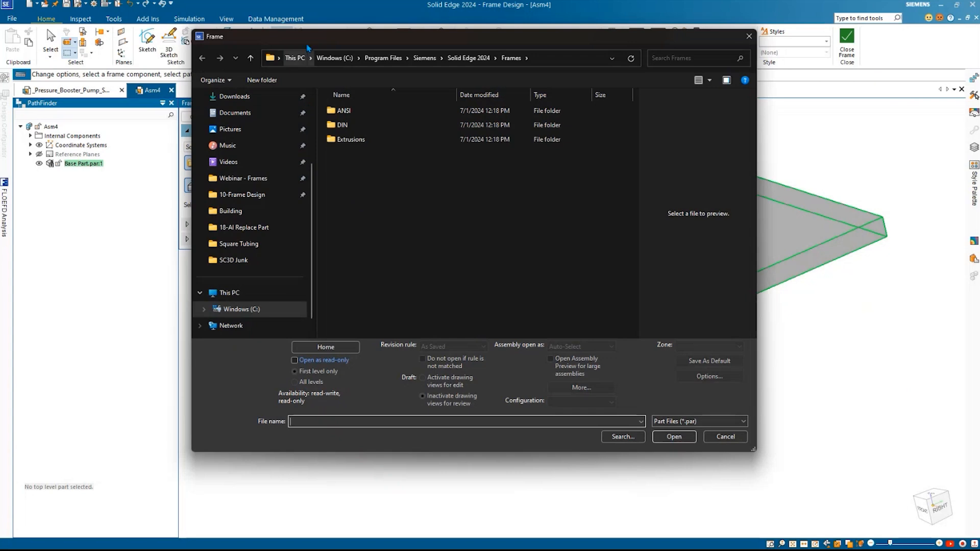
pyautogui.moveTo(307, 41); pyautogui.dragTo(352, 38)
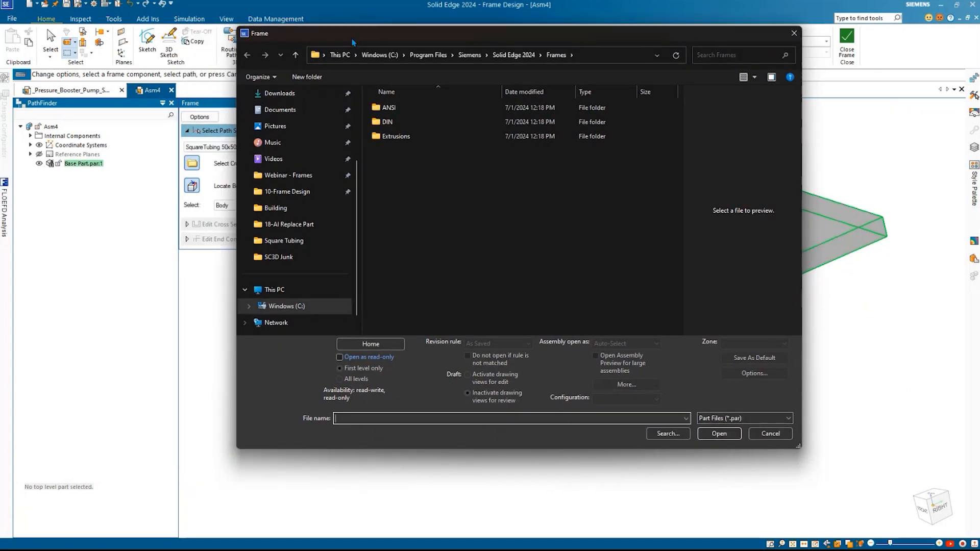
pyautogui.doubleClick(449, 122)
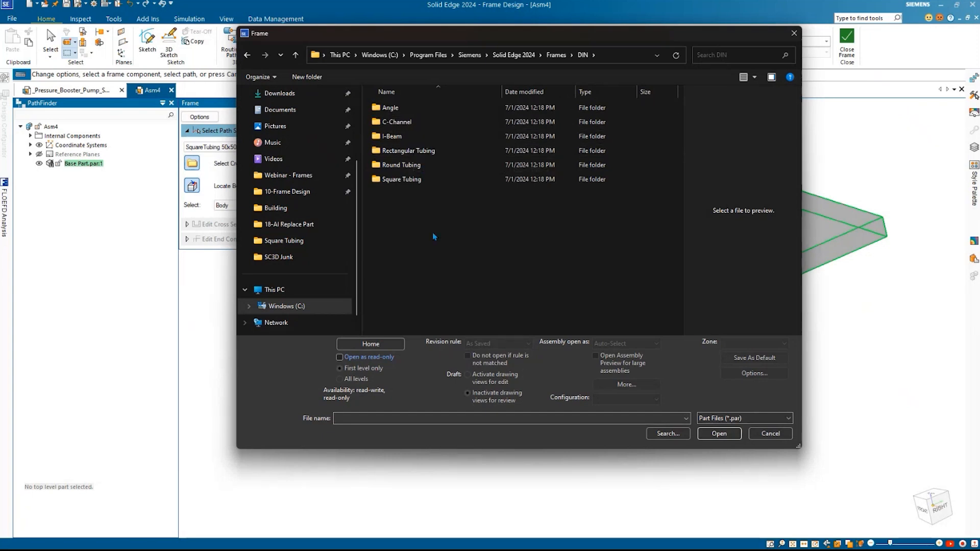
pyautogui.doubleClick(422, 181)
pyautogui.click(443, 151)
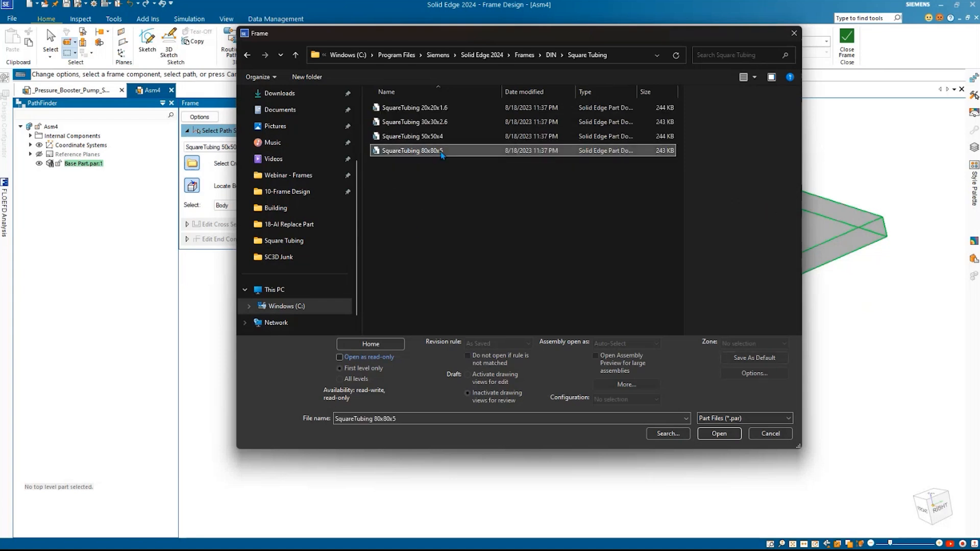
pyautogui.click(732, 435)
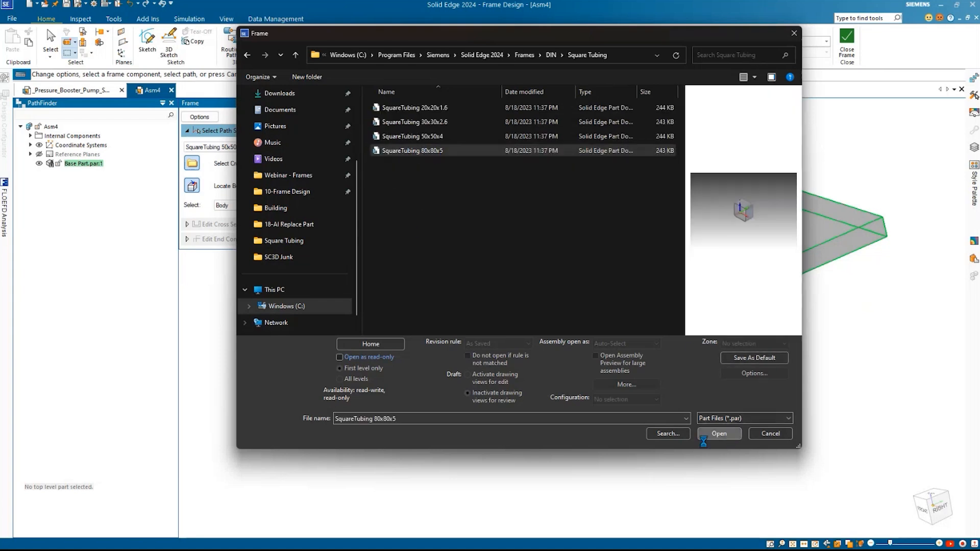
pyautogui.click(488, 301)
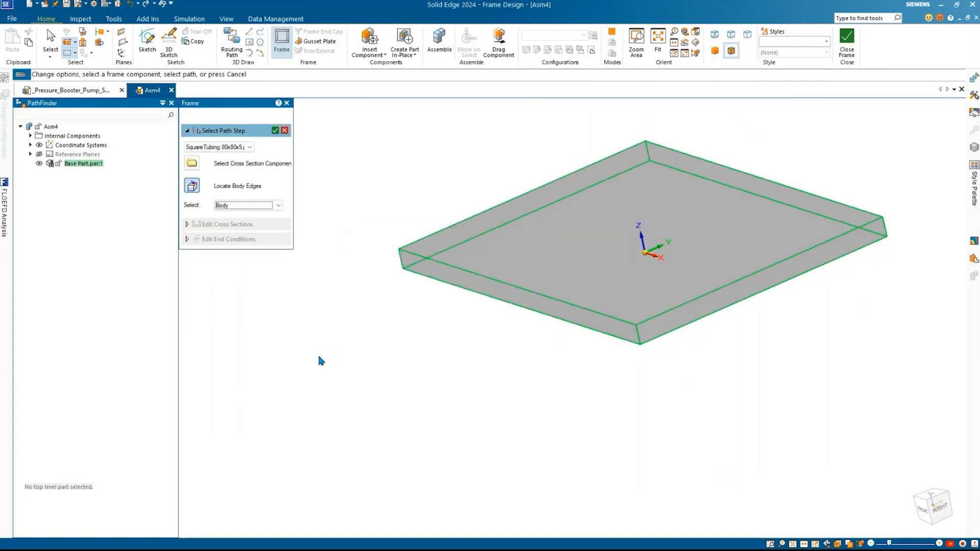
pyautogui.click(276, 131)
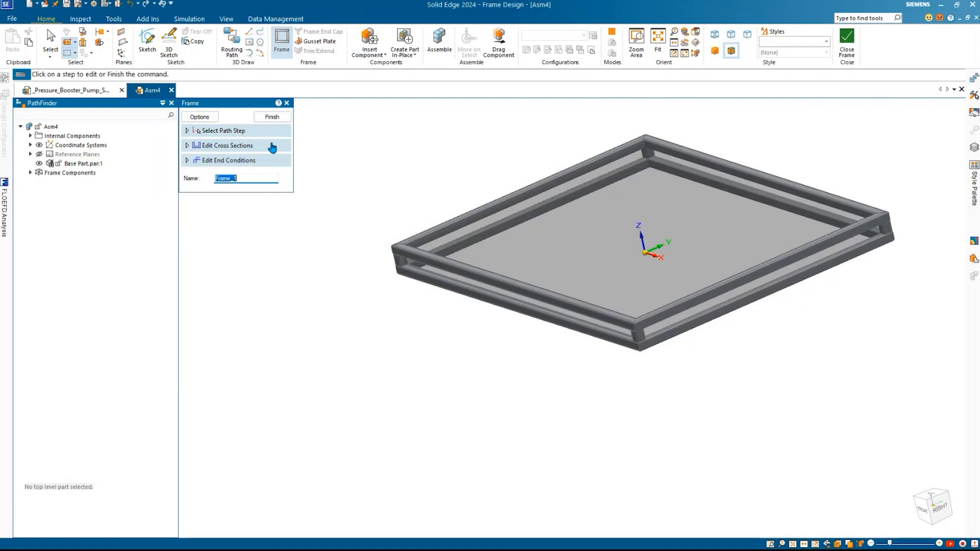
# Step: Examine the generated frame's corner joints and review the corner treatment settings in the frame options
pyautogui.moveTo(558, 343); pyautogui.dragTo(535, 343, button='middle')
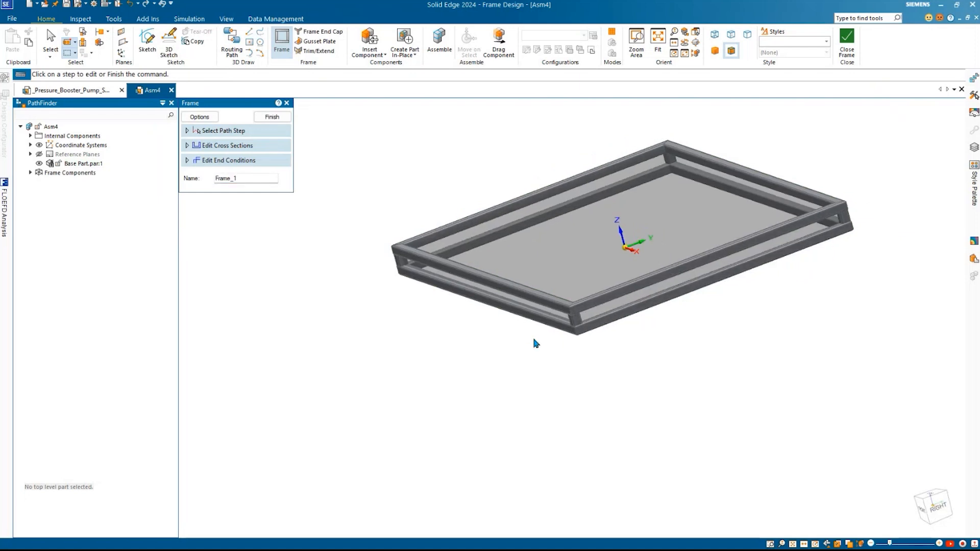
pyautogui.scroll(5, 535, 343)
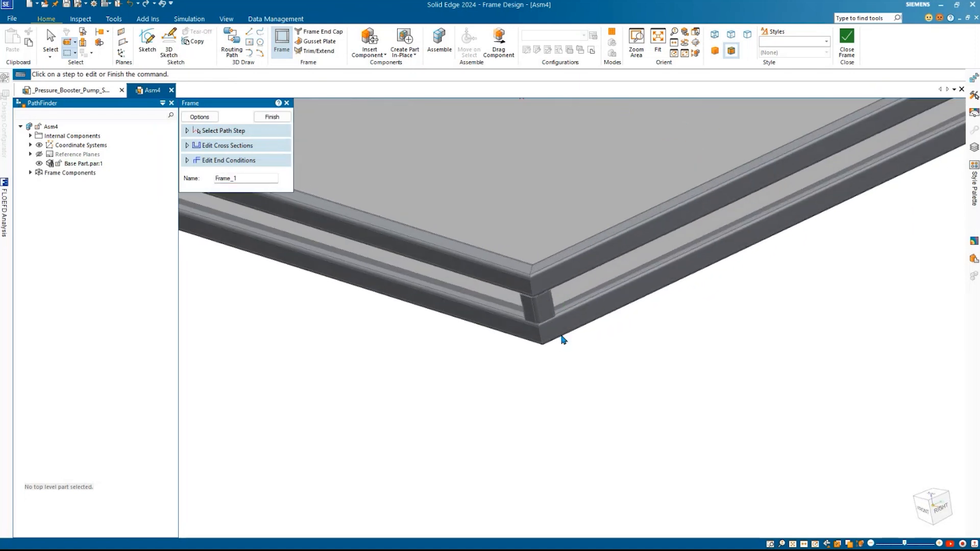
pyautogui.scroll(-5, 563, 339)
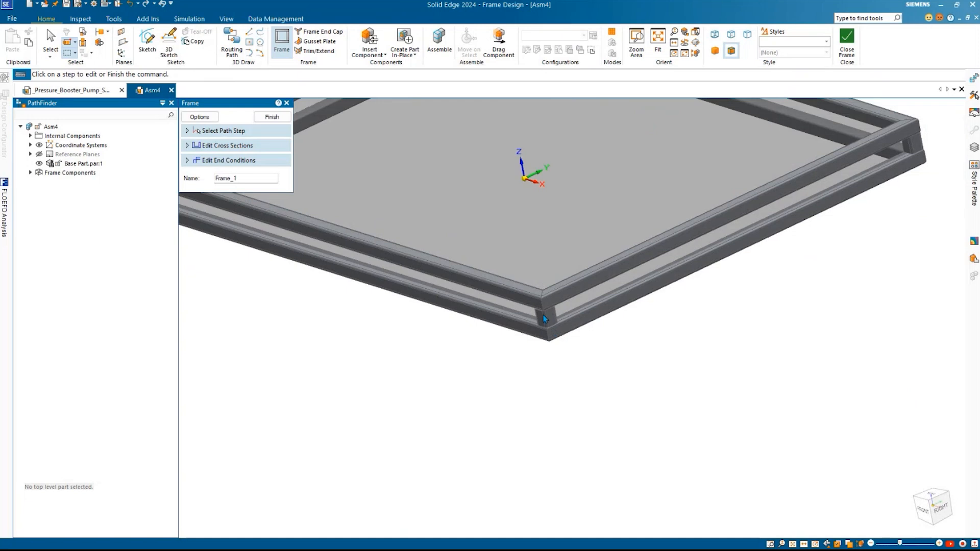
pyautogui.scroll(5, 554, 327)
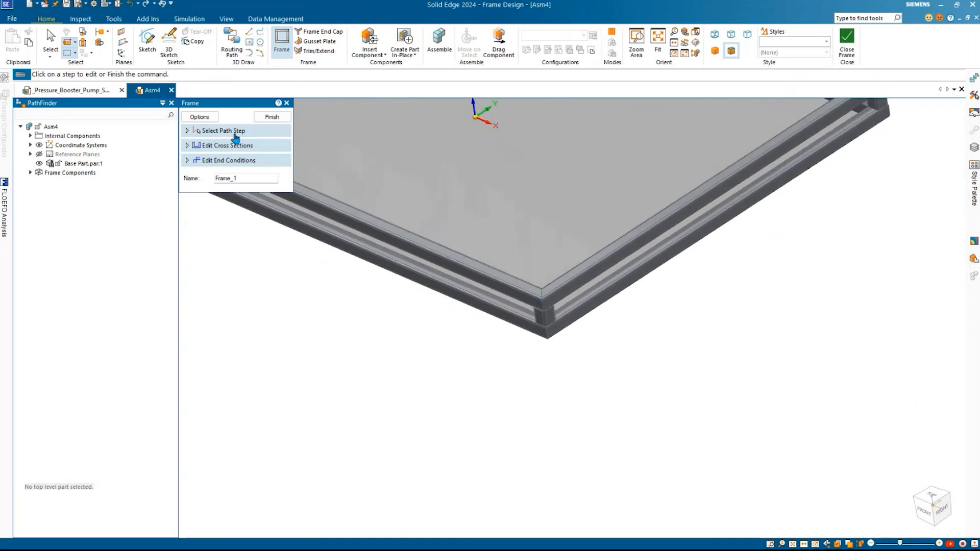
pyautogui.click(207, 116)
pyautogui.scroll(5, 542, 325)
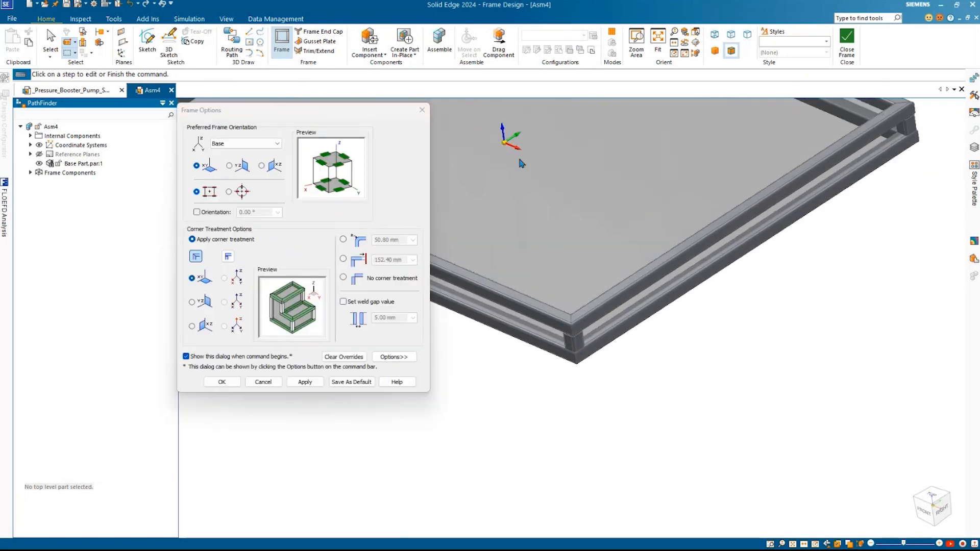
pyautogui.scroll(-5, 542, 325)
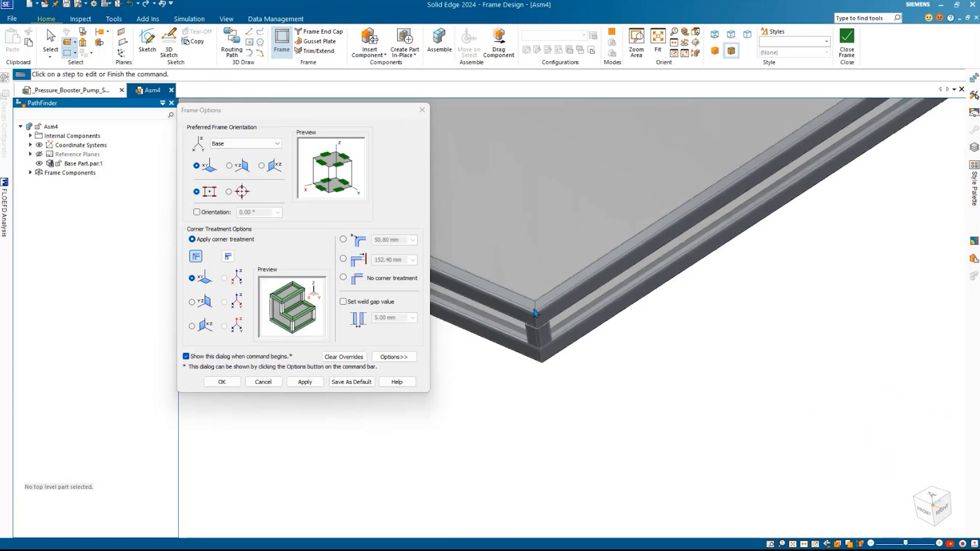
pyautogui.moveTo(664, 328)
pyautogui.keyDown('shift'); pyautogui.mouseDown(button='middle')
pyautogui.moveTo(711, 334)
pyautogui.moveTo(689, 328)
pyautogui.mouseUp(button='middle'); pyautogui.keyUp('shift')
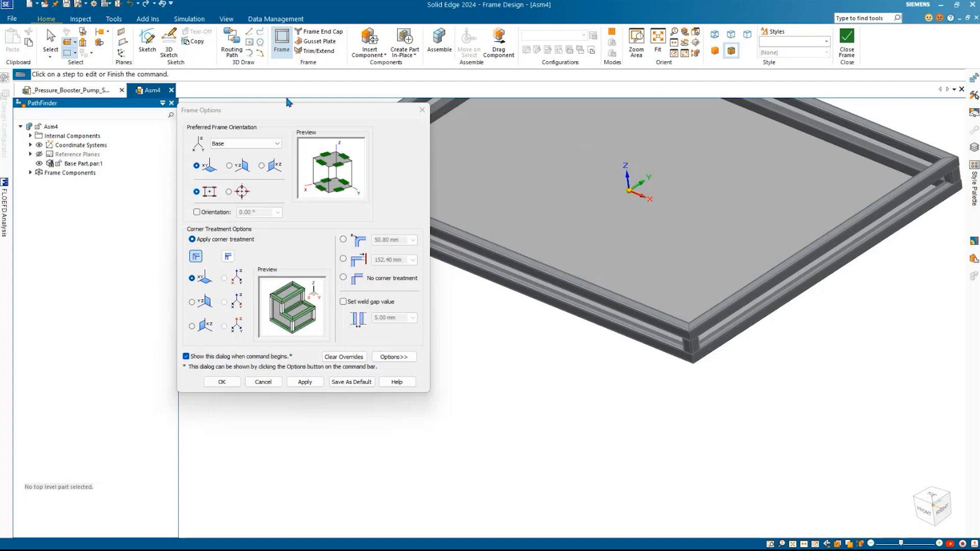
pyautogui.click(222, 382)
pyautogui.scroll(-3, 583, 383)
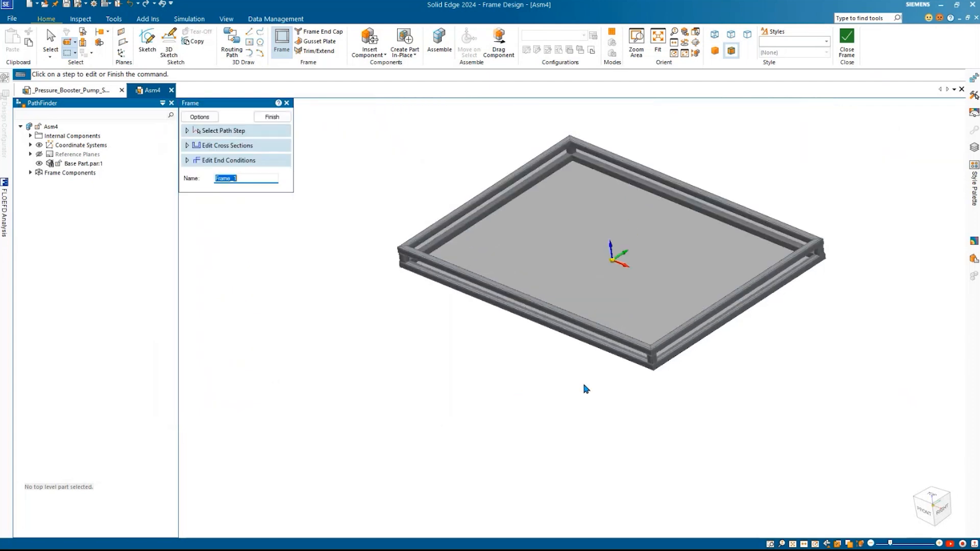
pyautogui.moveTo(583, 383); pyautogui.dragTo(571, 366, button='middle')
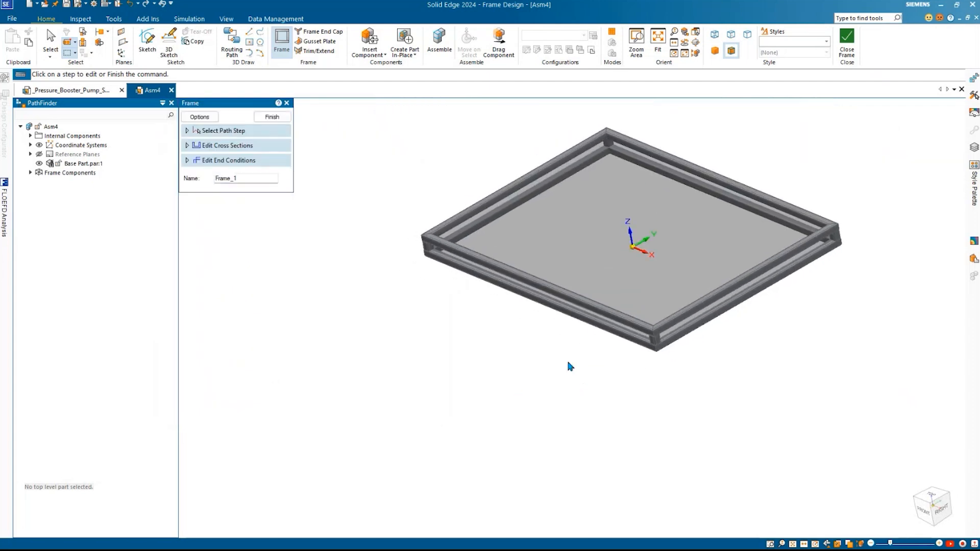
# Step: Set the corner treatment plane to XZ in the frame options and check the nearest corner joint
pyautogui.click(199, 117)
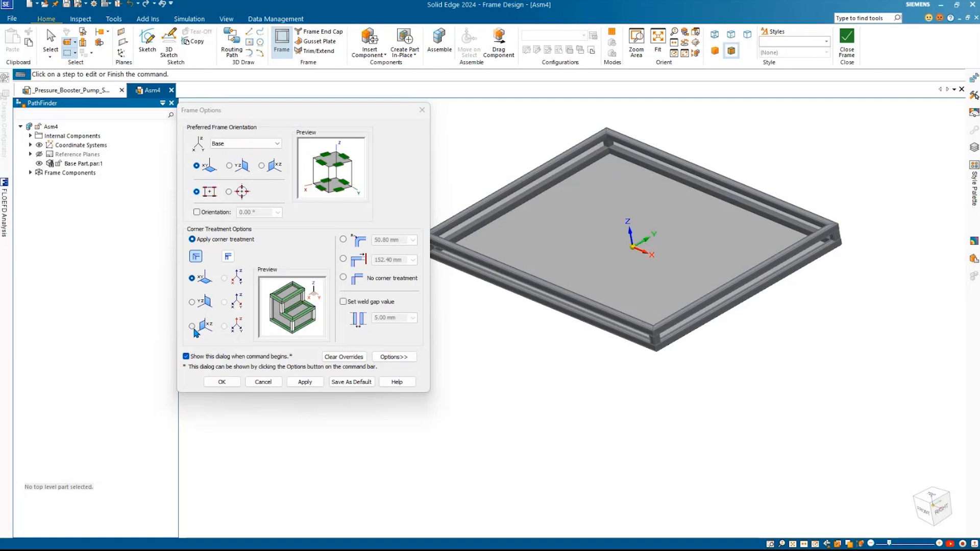
pyautogui.click(213, 383)
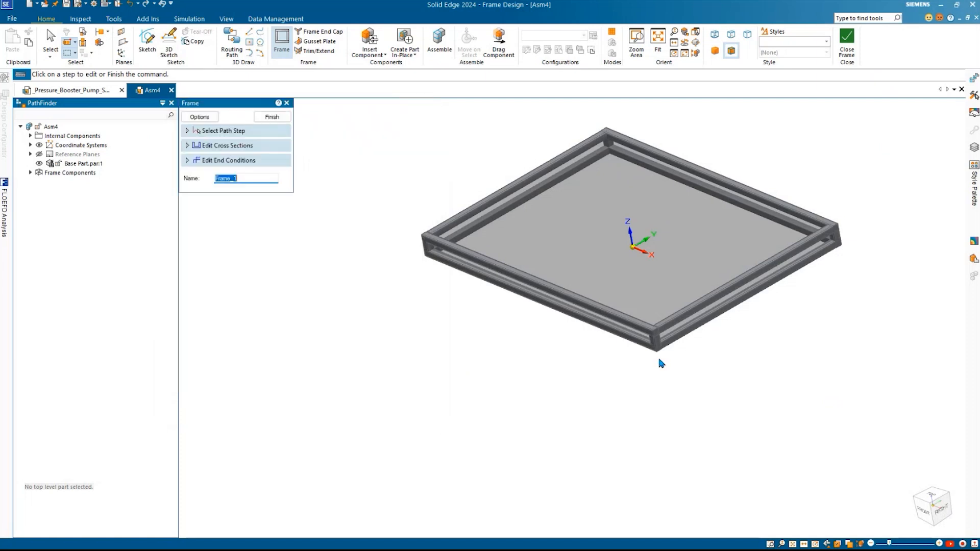
pyautogui.scroll(5, 657, 337)
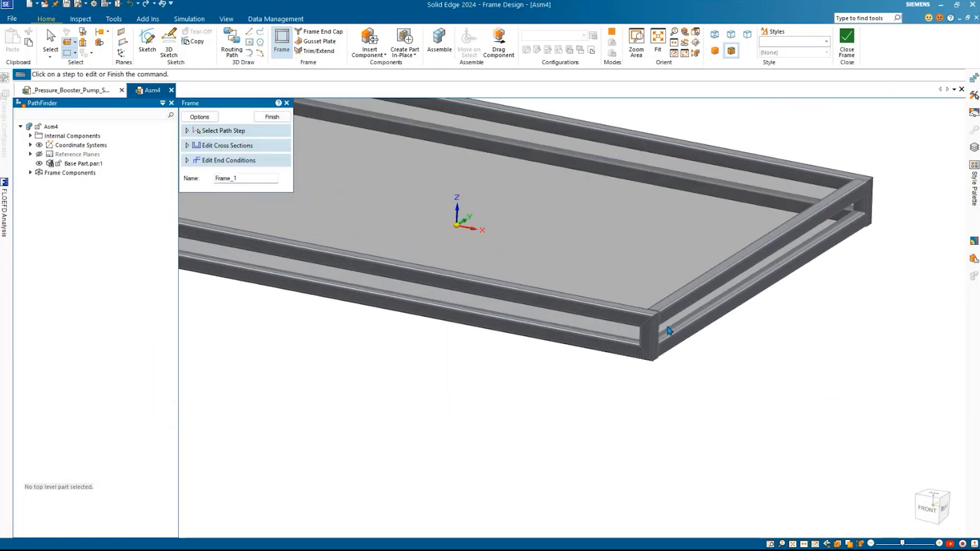
pyautogui.scroll(2, 645, 325)
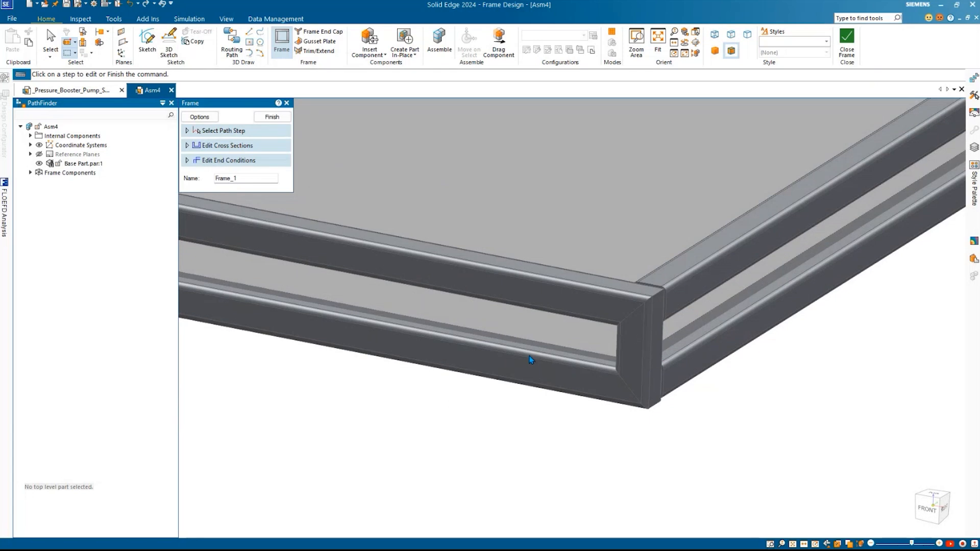
# Step: Examine the mitered joints at the frame's other corners from several sides
pyautogui.scroll(-6, 529, 356)
pyautogui.moveTo(529, 356); pyautogui.dragTo(668, 346, button='middle')
pyautogui.keyDown('shift'); pyautogui.moveTo(668, 346); pyautogui.dragTo(900, 391, button='middle'); pyautogui.keyUp('shift')
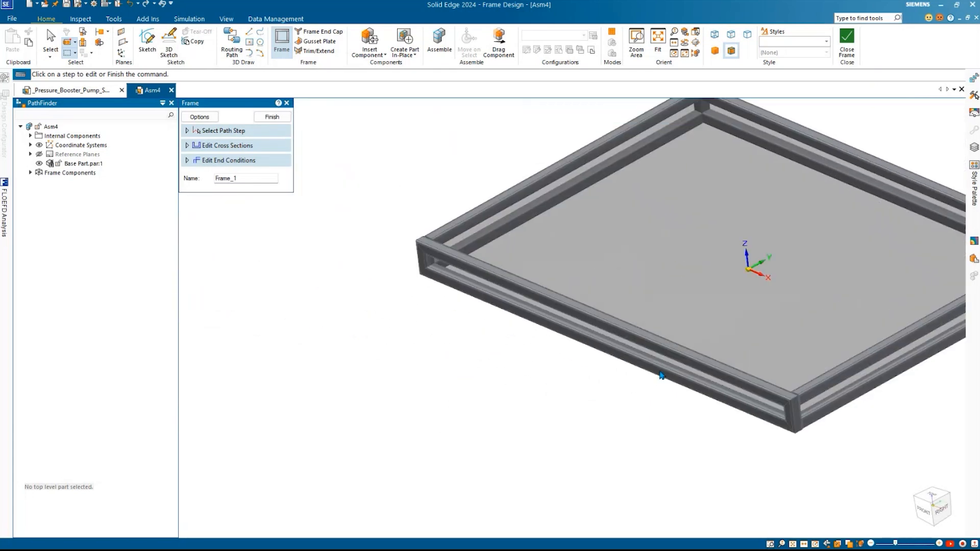
pyautogui.moveTo(662, 376); pyautogui.dragTo(584, 334, button='middle')
pyautogui.scroll(3, 449, 264)
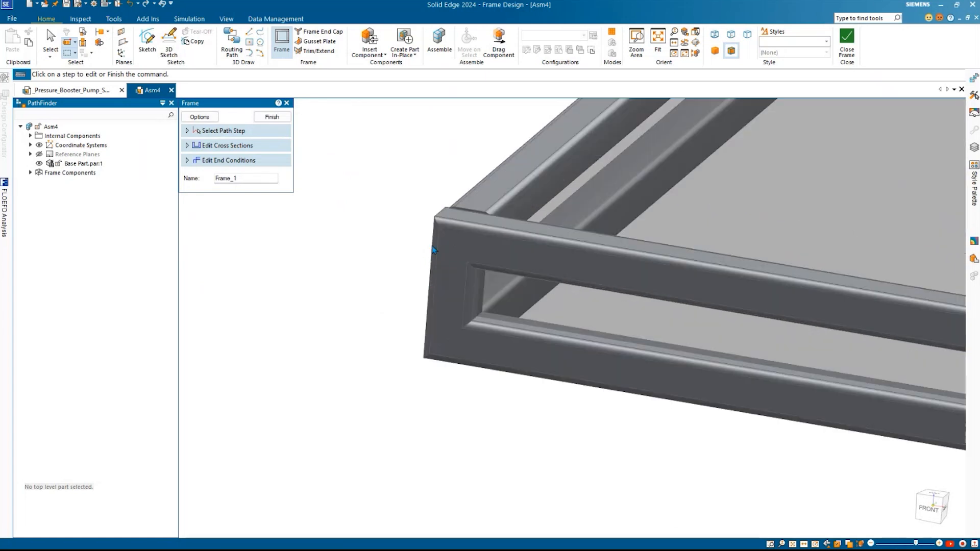
pyautogui.hotkey('ctrl', 'f')
pyautogui.moveTo(602, 308); pyautogui.dragTo(269, 341, button='middle')
pyautogui.scroll(4, 524, 348)
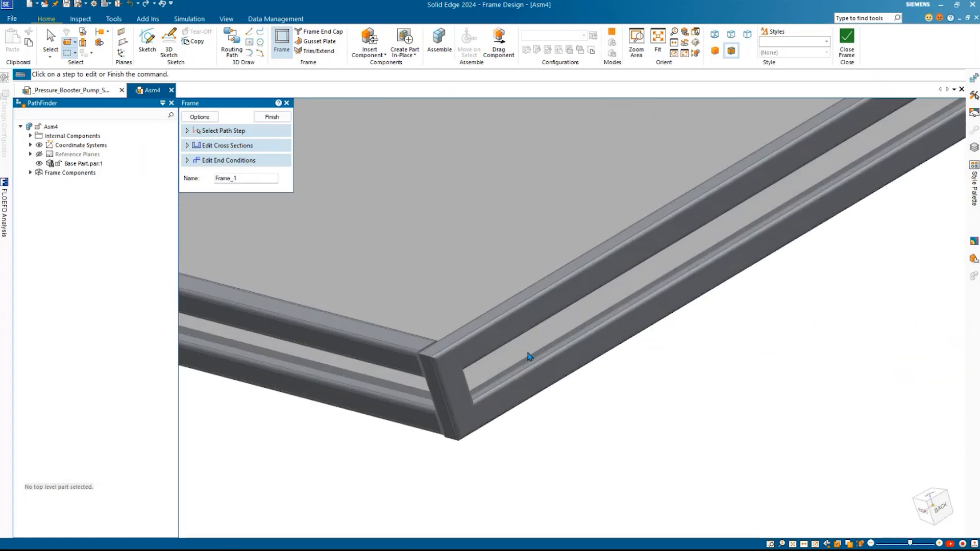
pyautogui.scroll(-4, 529, 356)
pyautogui.keyDown('shift'); pyautogui.moveTo(659, 235); pyautogui.dragTo(466, 326, button='middle'); pyautogui.keyUp('shift')
pyautogui.scroll(4, 634, 267)
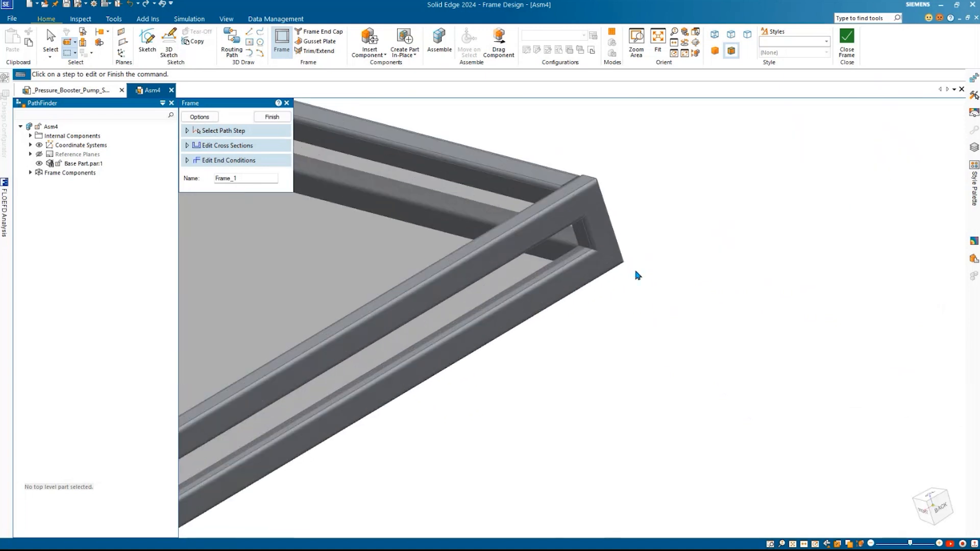
pyautogui.scroll(-6, 635, 268)
pyautogui.moveTo(527, 327); pyautogui.dragTo(695, 254, button='middle')
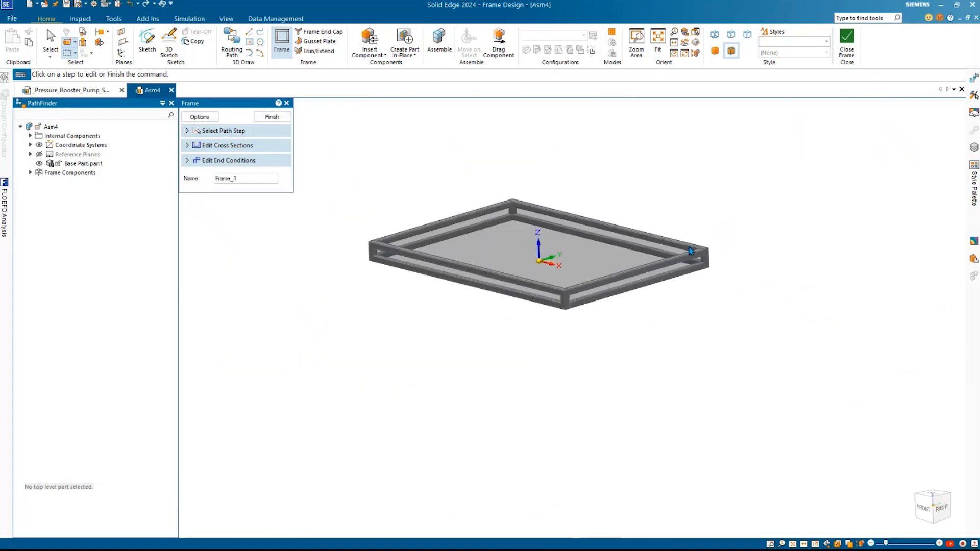
# Step: Set the corner treatment plane back to XY in the frame options and check the nearest corner
pyautogui.click(213, 120)
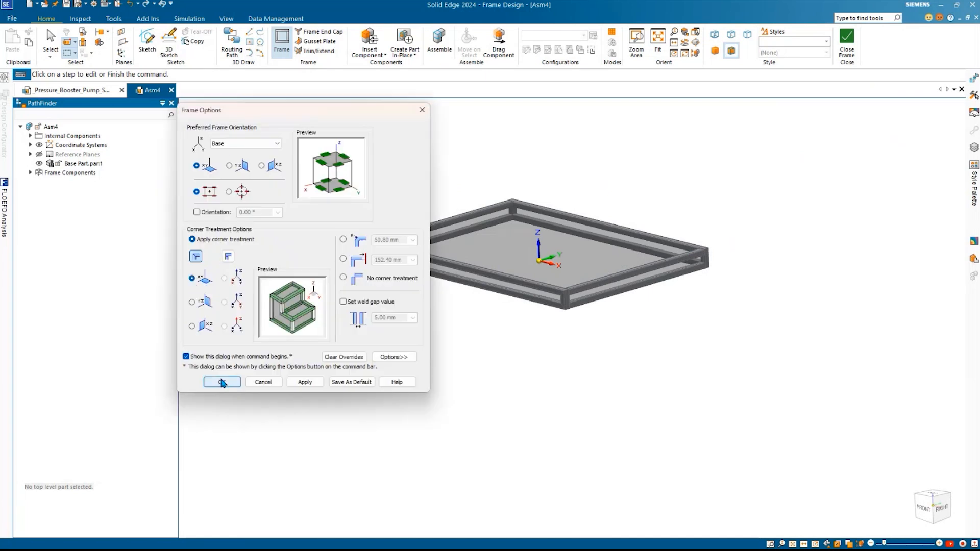
pyautogui.click(222, 382)
pyautogui.moveTo(553, 330); pyautogui.dragTo(549, 344, button='middle')
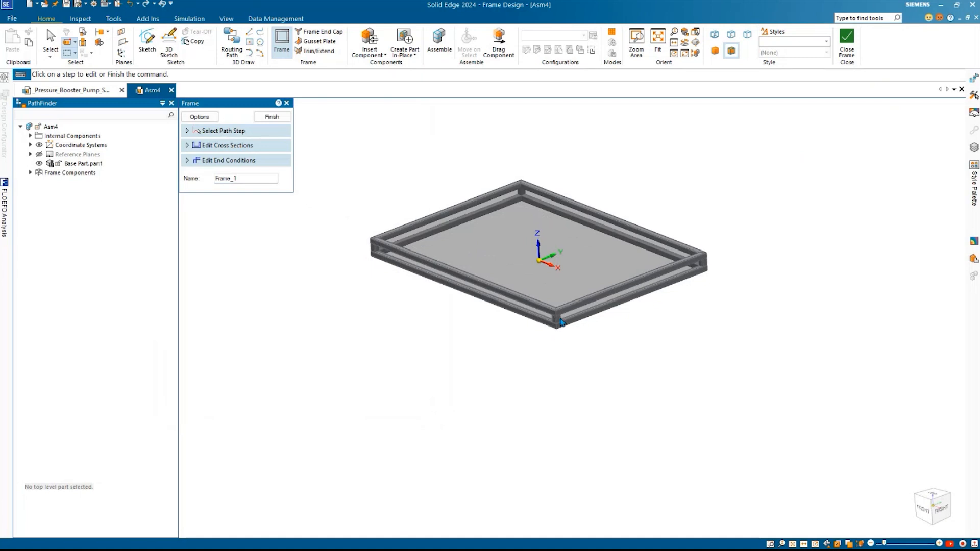
pyautogui.scroll(5, 554, 337)
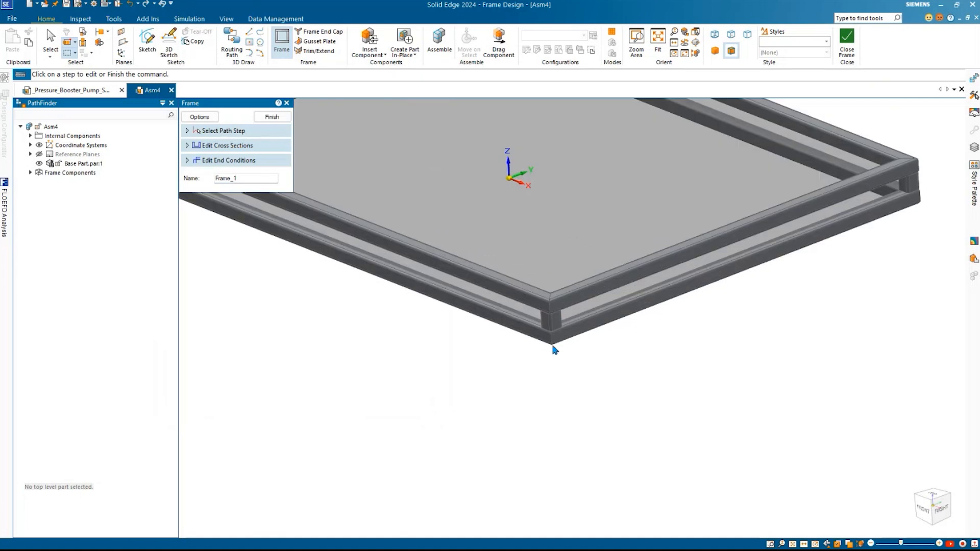
pyautogui.scroll(-5, 555, 347)
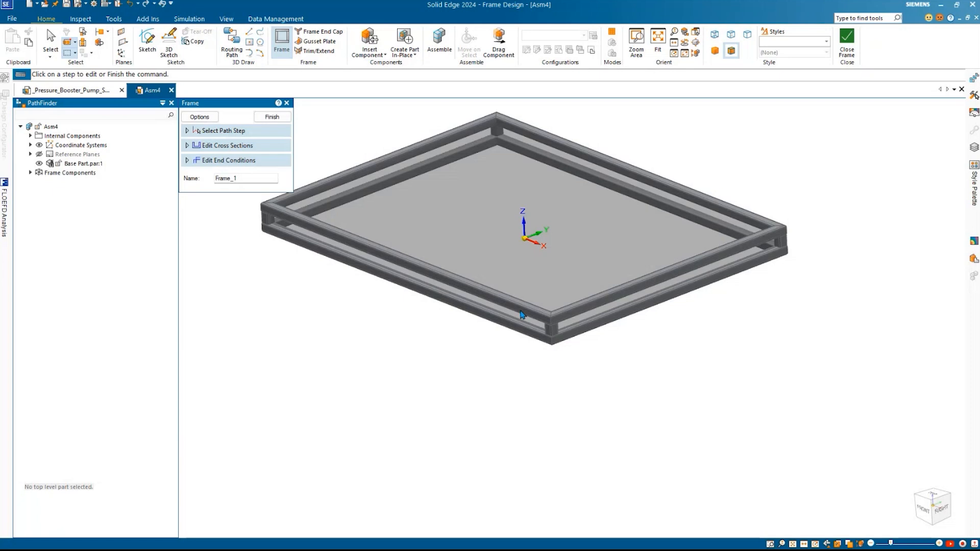
# Step: Try the Butt end condition on the upper and lower joints of the frame's nearest corner
pyautogui.click(226, 163)
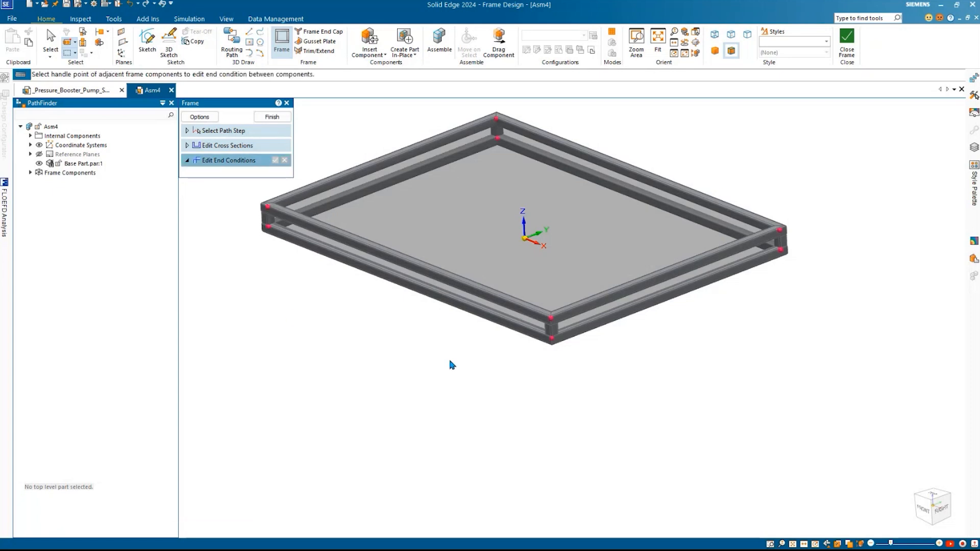
pyautogui.scroll(3, 604, 347)
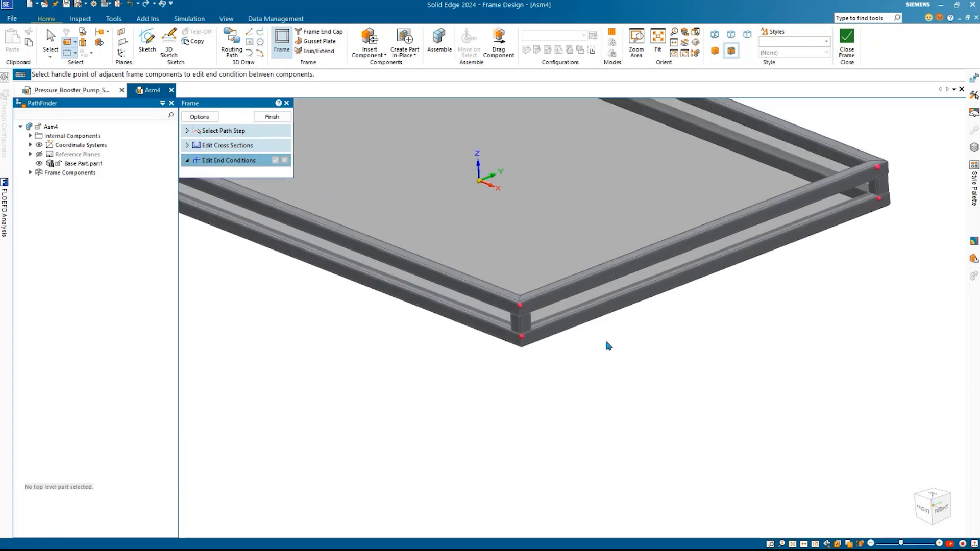
pyautogui.scroll(2, 606, 338)
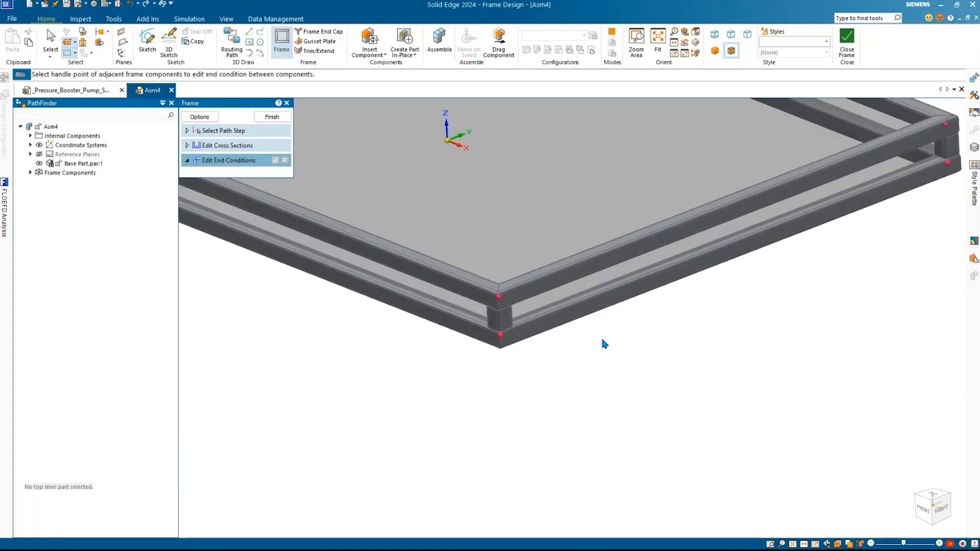
pyautogui.click(500, 297)
pyautogui.click(275, 161)
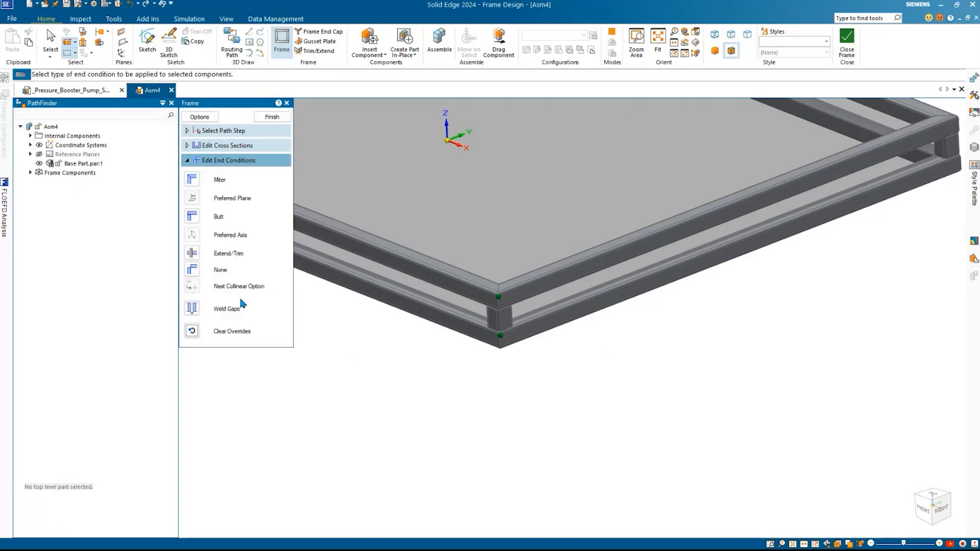
pyautogui.scroll(-4, 444, 355)
pyautogui.keyDown('shift'); pyautogui.moveTo(445, 356); pyautogui.dragTo(573, 340, button='middle'); pyautogui.keyUp('shift')
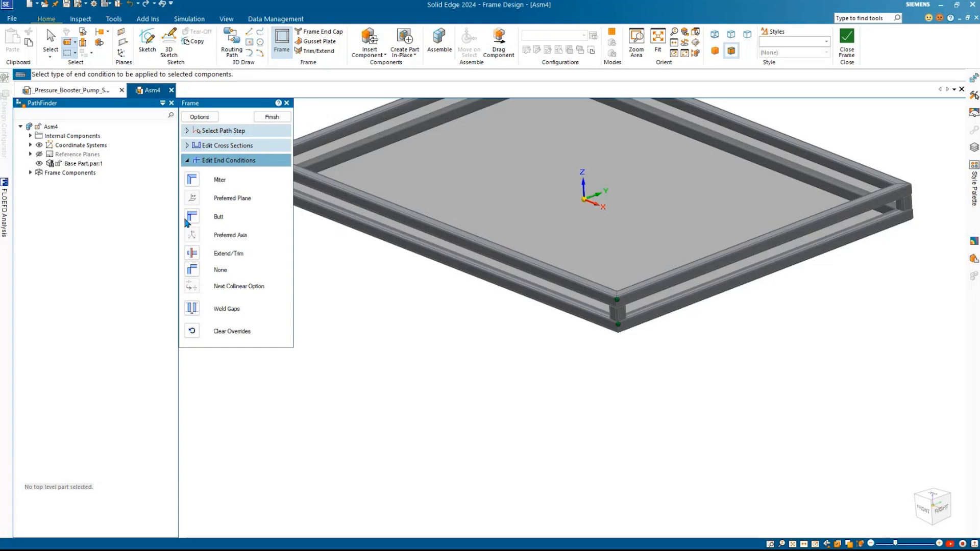
pyautogui.click(191, 218)
pyautogui.scroll(5, 632, 327)
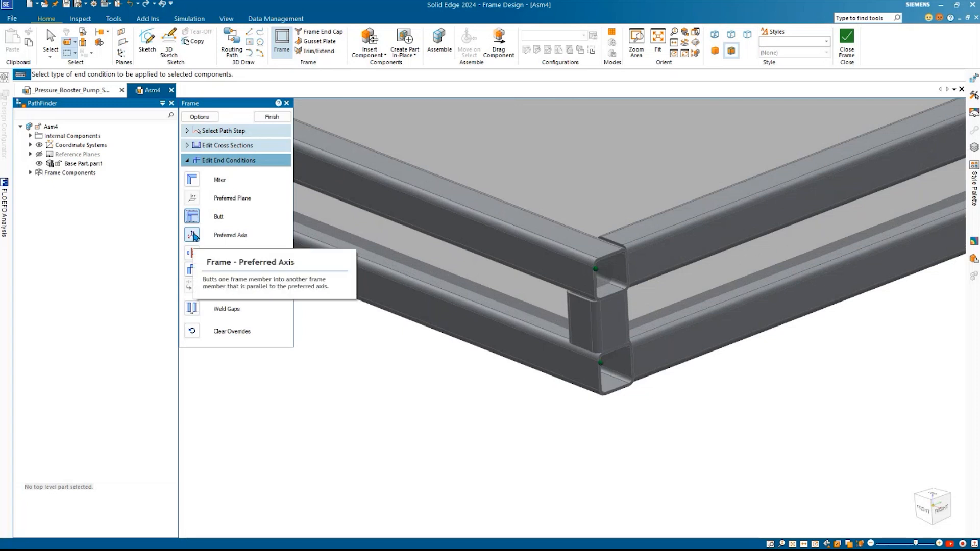
pyautogui.scroll(-4, 606, 276)
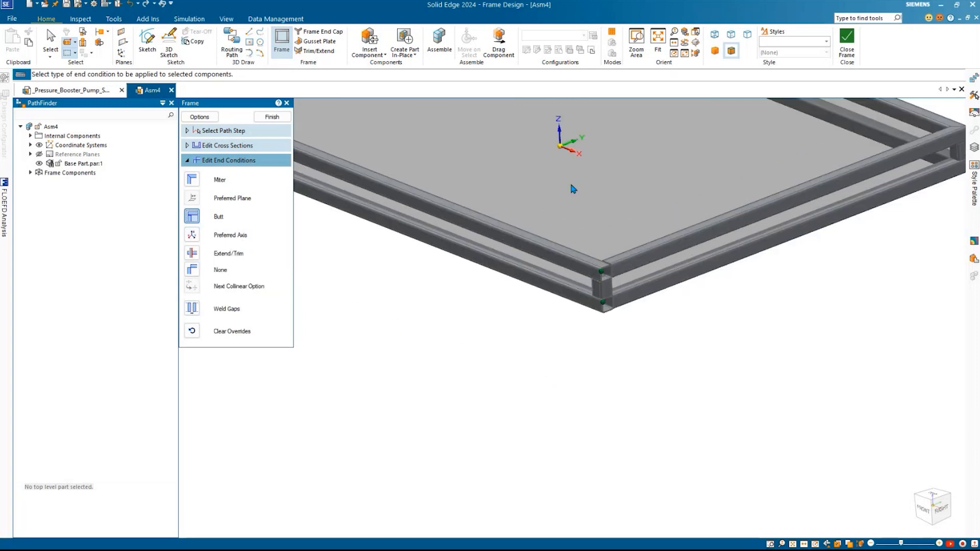
# Step: Try the Y axis and the Z axis as the preferred axis for the nearest corner's butt joints and check the result
pyautogui.click(192, 235)
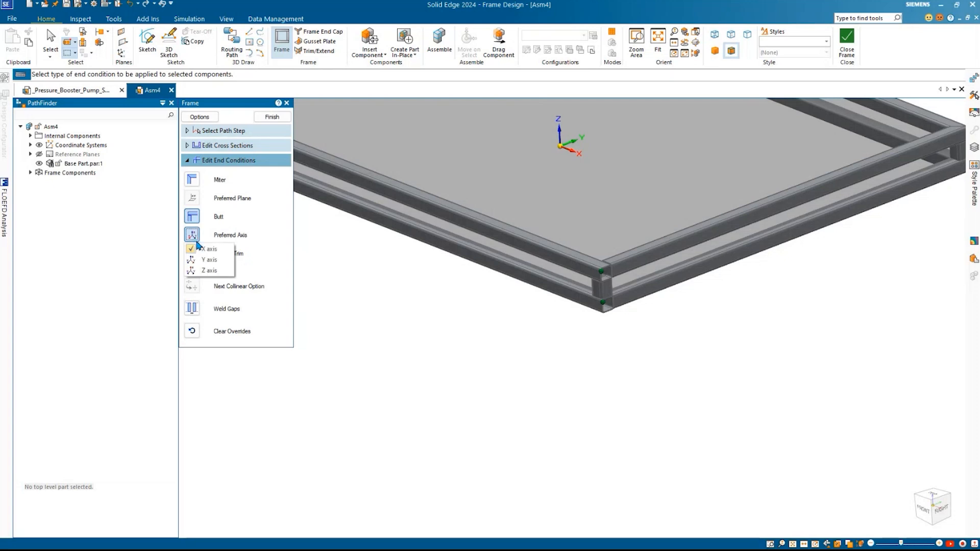
pyautogui.click(203, 261)
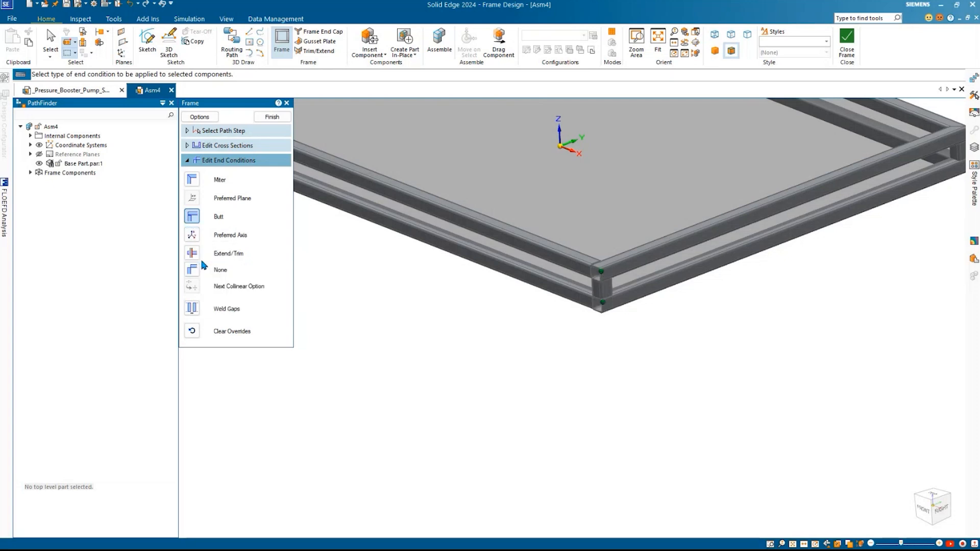
pyautogui.click(193, 235)
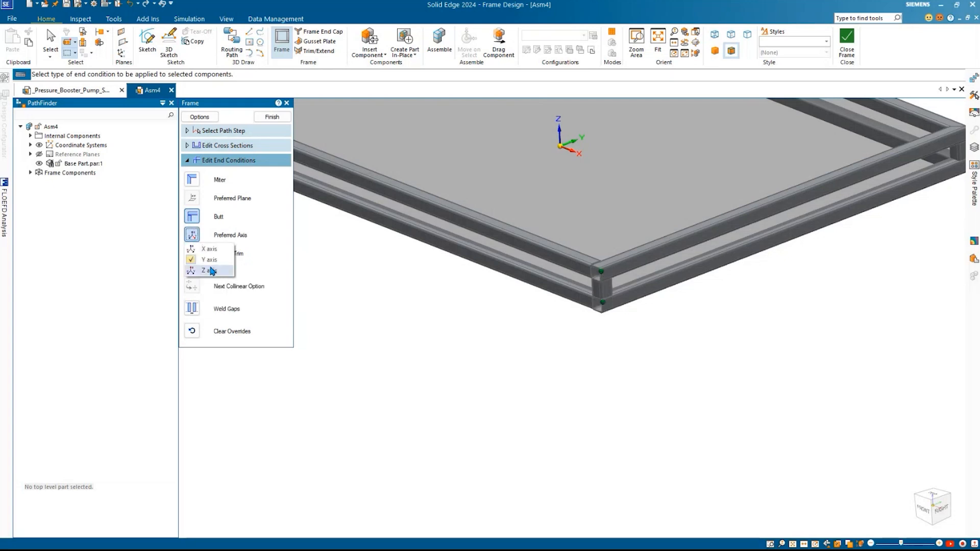
pyautogui.click(210, 271)
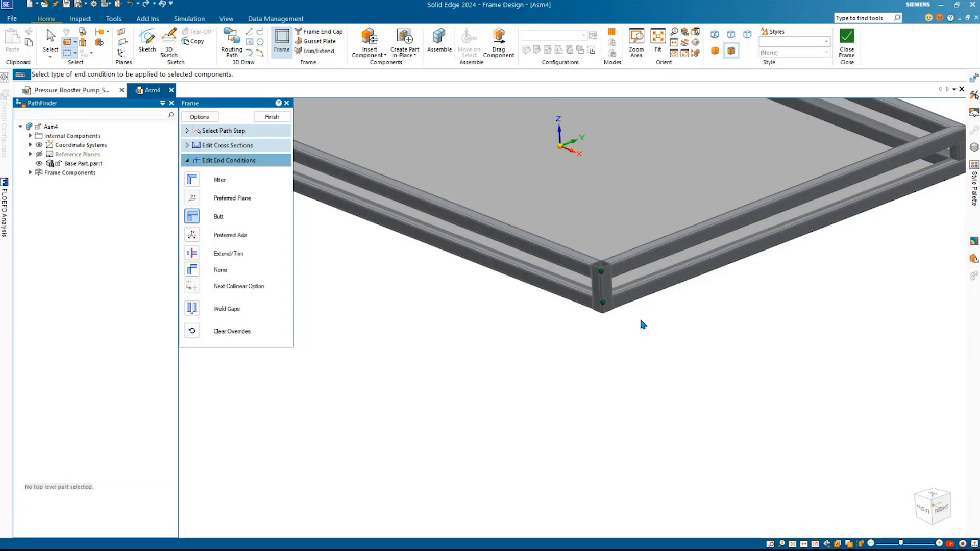
pyautogui.scroll(3, 646, 293)
pyautogui.scroll(-2, 639, 284)
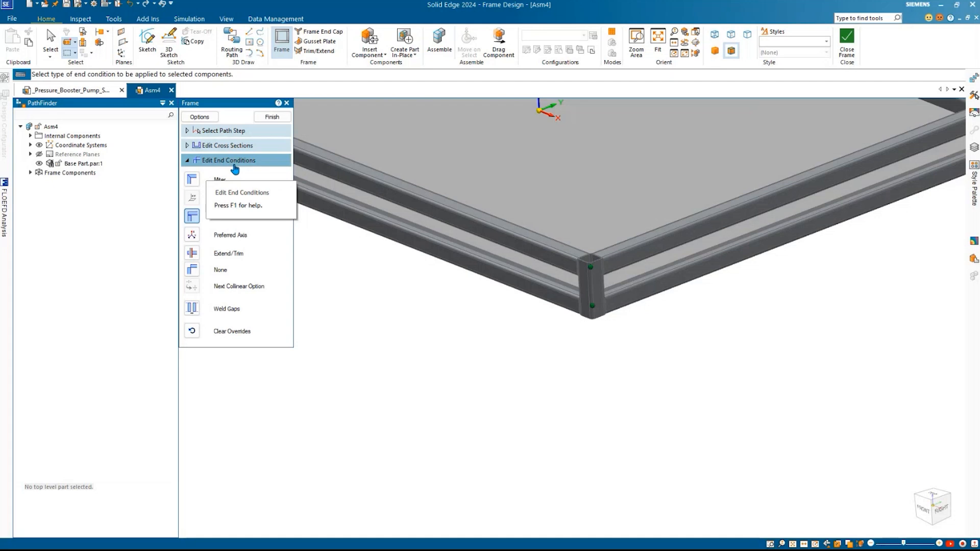
pyautogui.moveTo(715, 240); pyautogui.dragTo(536, 284, button='middle')
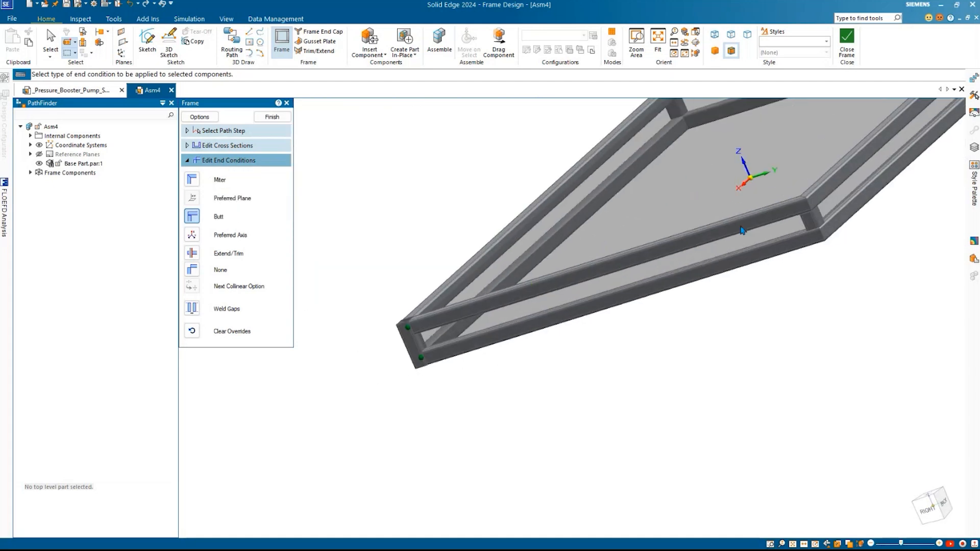
pyautogui.keyDown('shift'); pyautogui.moveTo(742, 229); pyautogui.dragTo(694, 294, button='middle'); pyautogui.keyUp('shift')
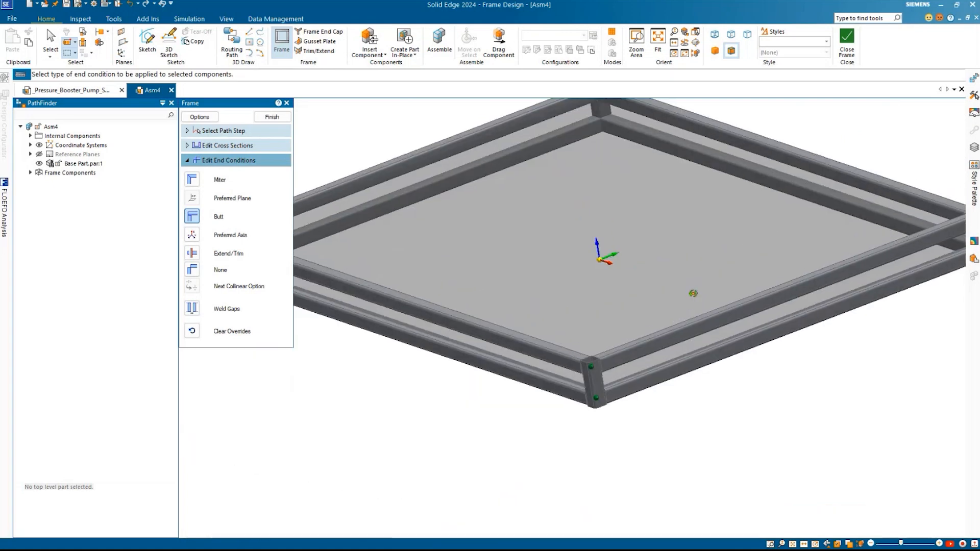
# Step: Set the nearest corner's end condition back to Miter and exit the Frame command, leaving the frame options as they are
pyautogui.click(197, 183)
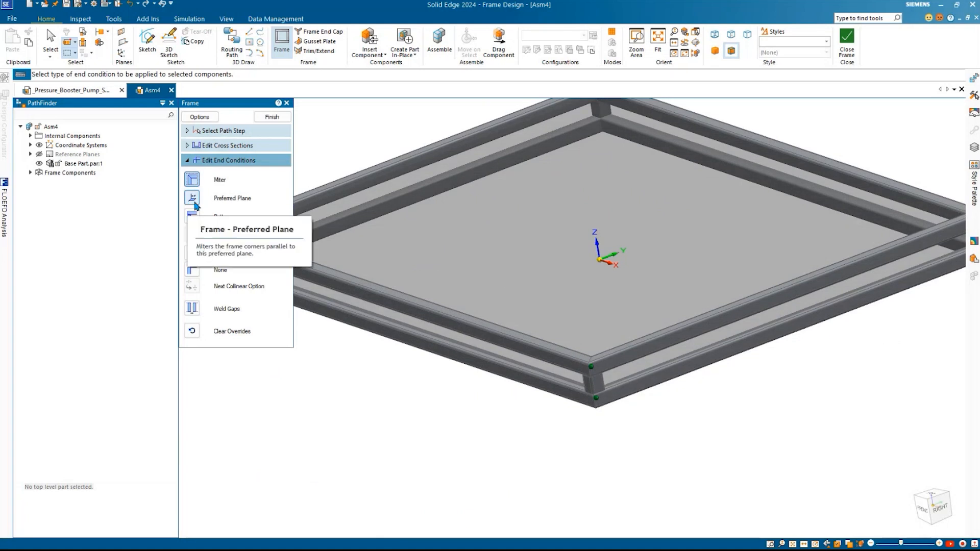
pyautogui.click(274, 118)
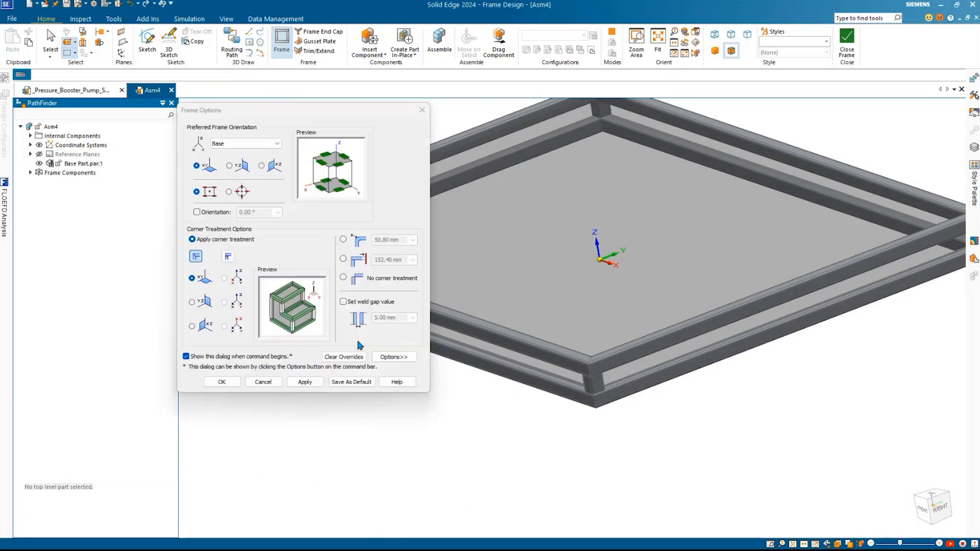
pyautogui.scroll(-3, 563, 448)
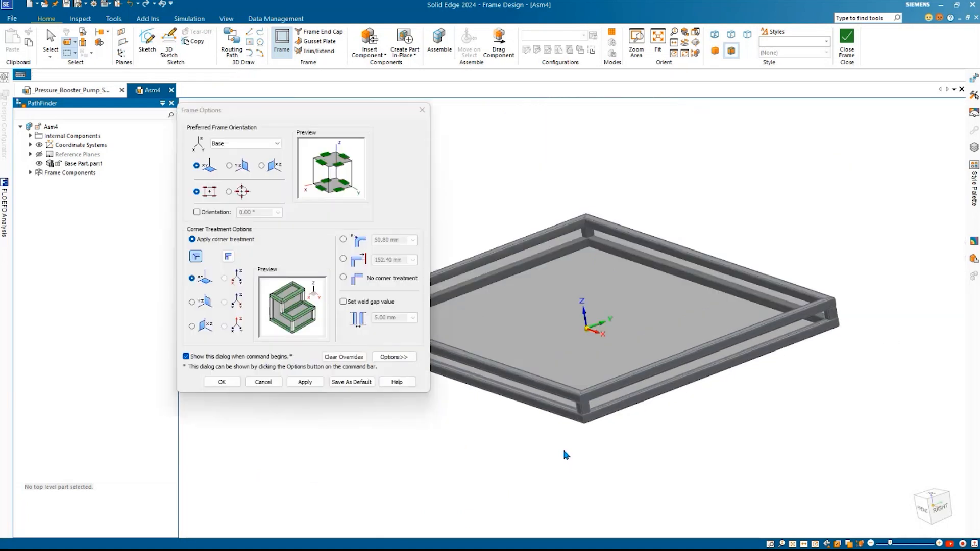
pyautogui.moveTo(562, 447); pyautogui.dragTo(628, 370, button='middle')
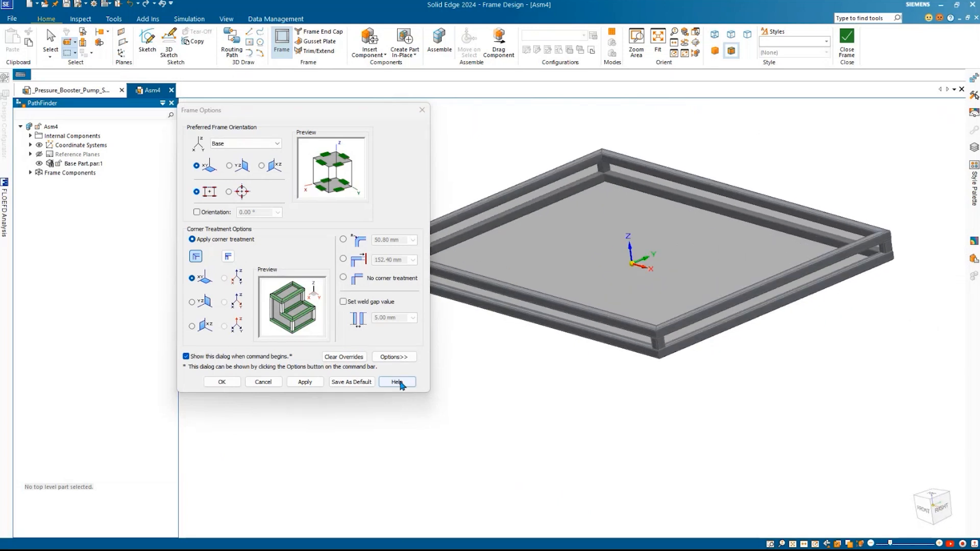
pyautogui.click(263, 382)
pyautogui.press('Escape')
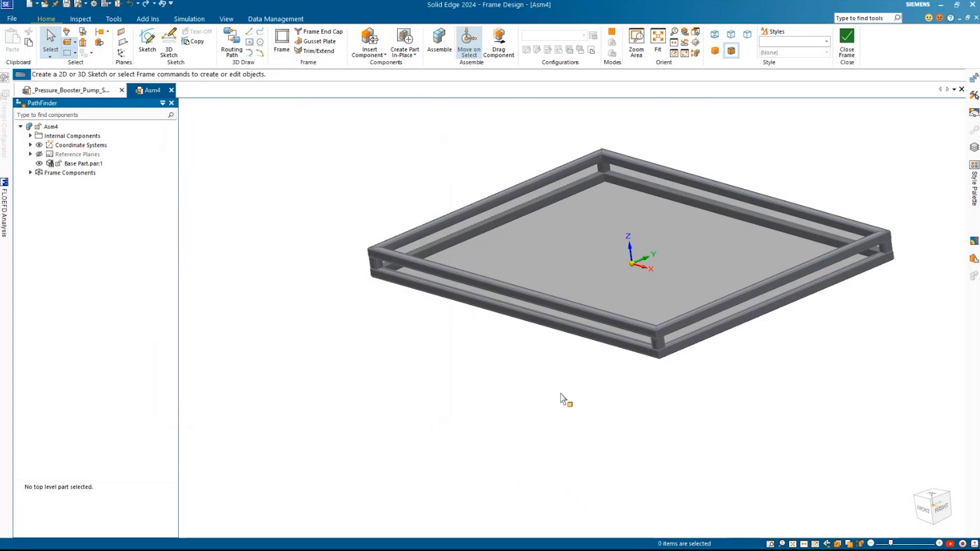
# Step: Hide the frame components so that only the base part is displayed
pyautogui.moveTo(566, 400); pyautogui.dragTo(291, 397, button='middle')
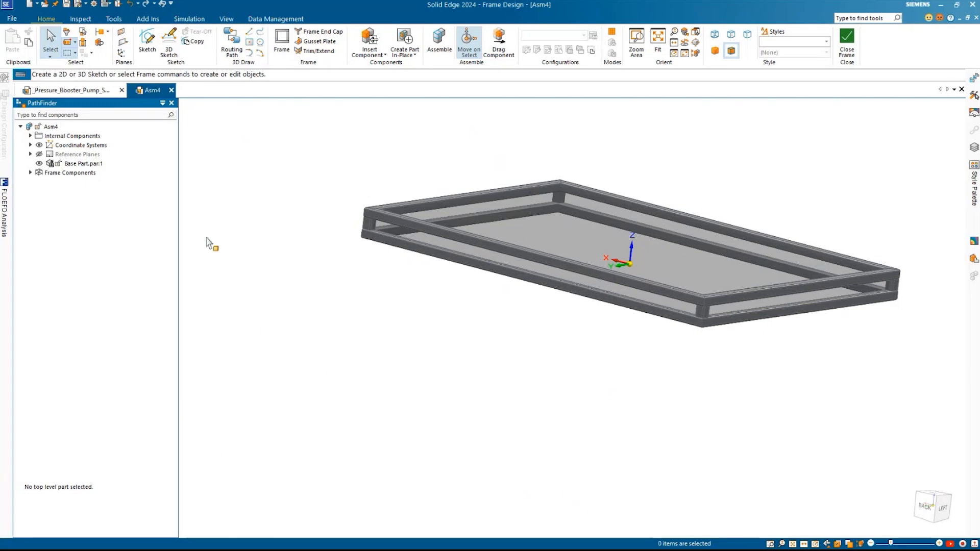
pyautogui.rightClick(58, 173)
pyautogui.click(83, 212)
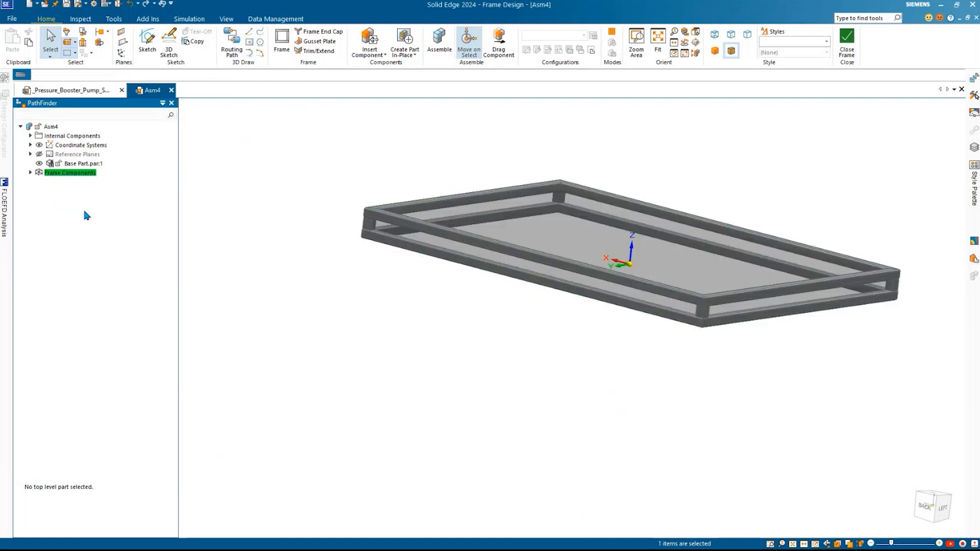
pyautogui.moveTo(324, 263); pyautogui.dragTo(346, 283, button='middle')
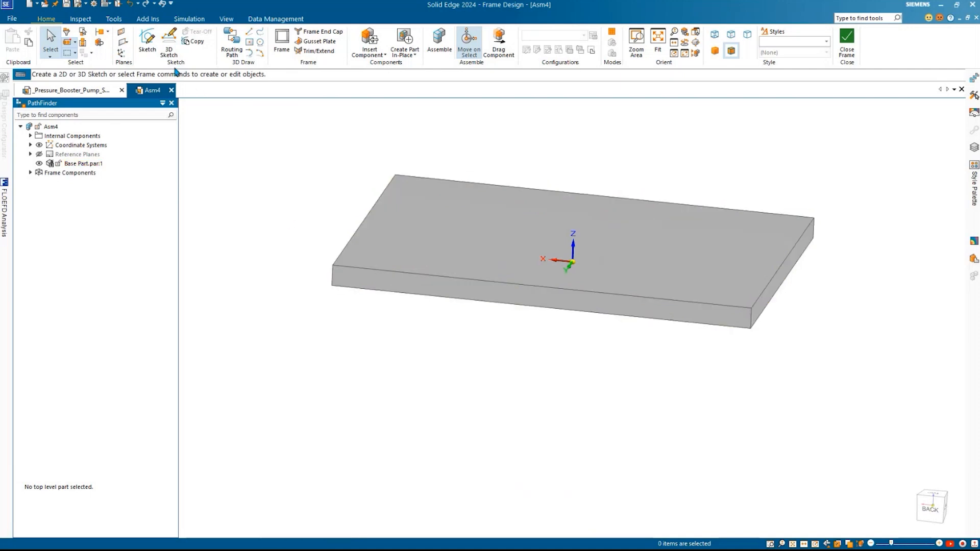
# Step: Sketch an inverted-U profile of three lines about 1343 mm high on the base part's long side face, both legs starting at its bottom edge
pyautogui.click(145, 52)
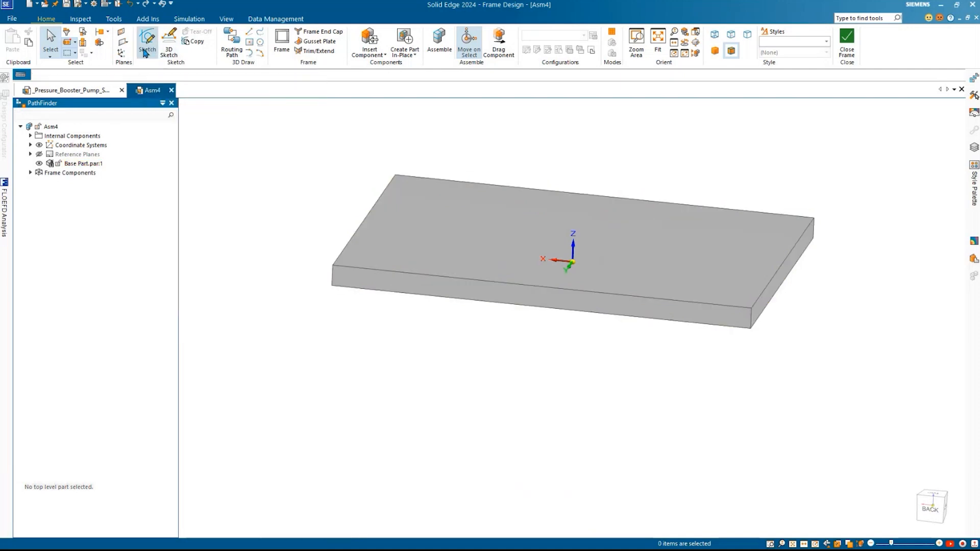
pyautogui.click(503, 307)
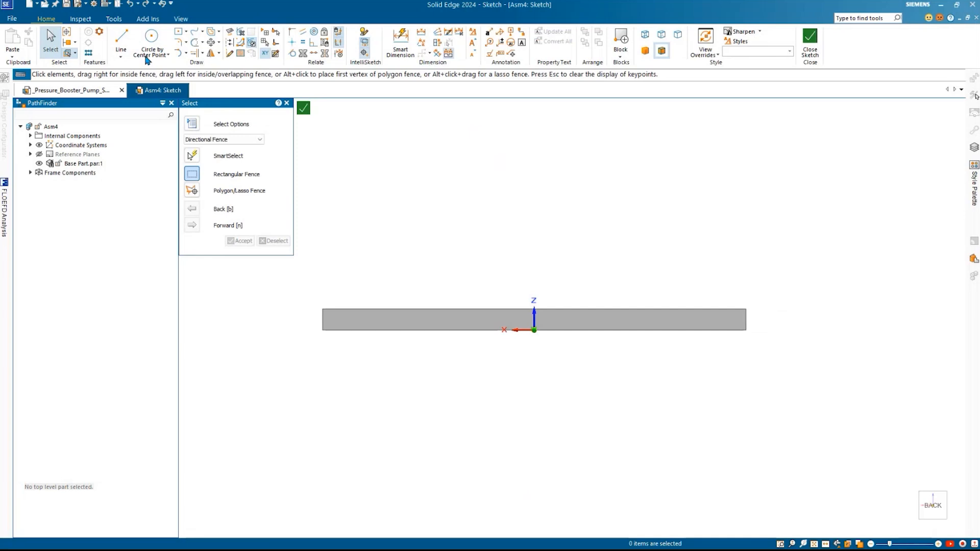
pyautogui.click(121, 44)
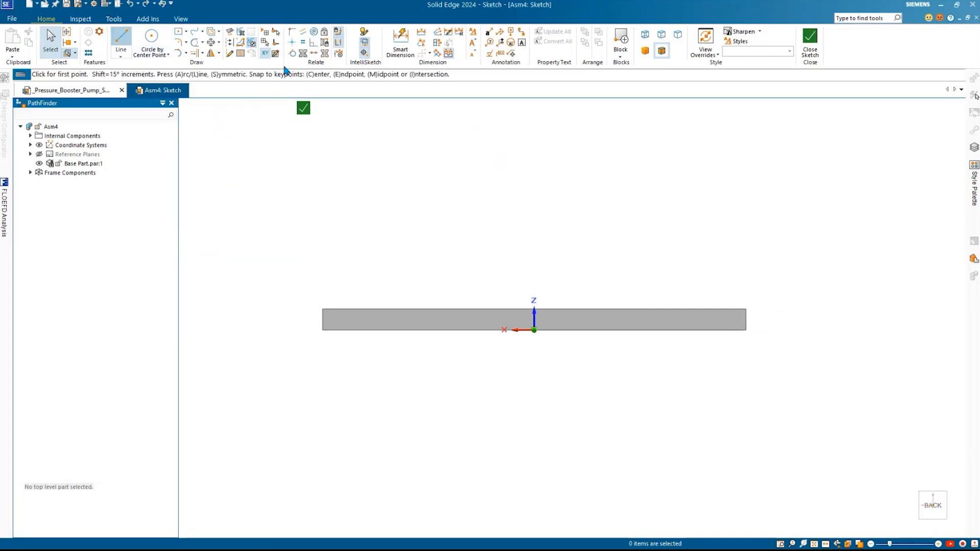
pyautogui.click(445, 331)
pyautogui.click(444, 168)
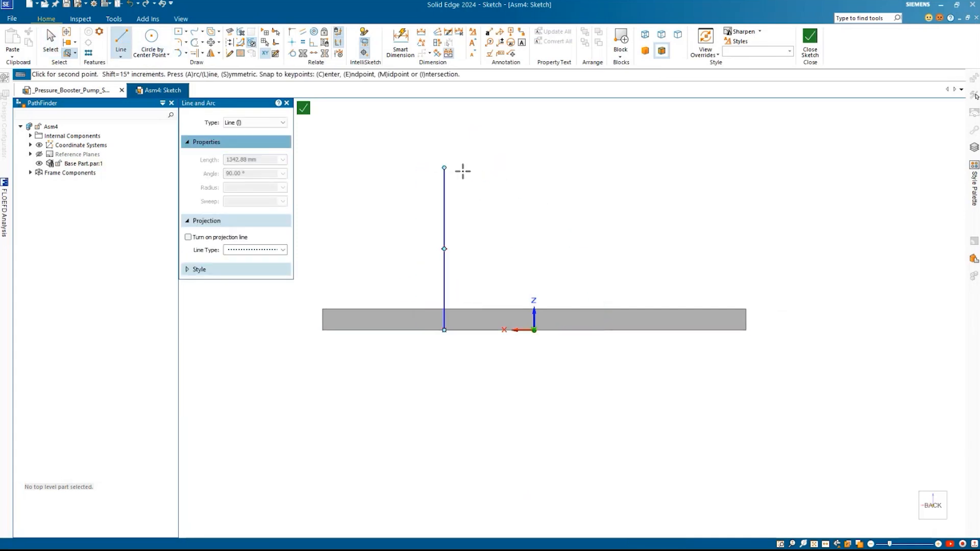
pyautogui.click(608, 167)
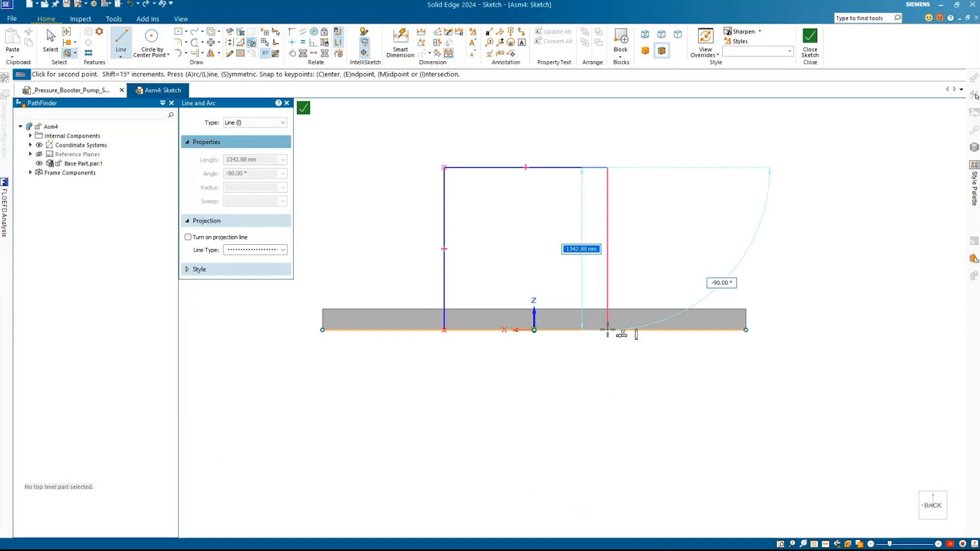
pyautogui.click(608, 330)
pyautogui.press('Escape')
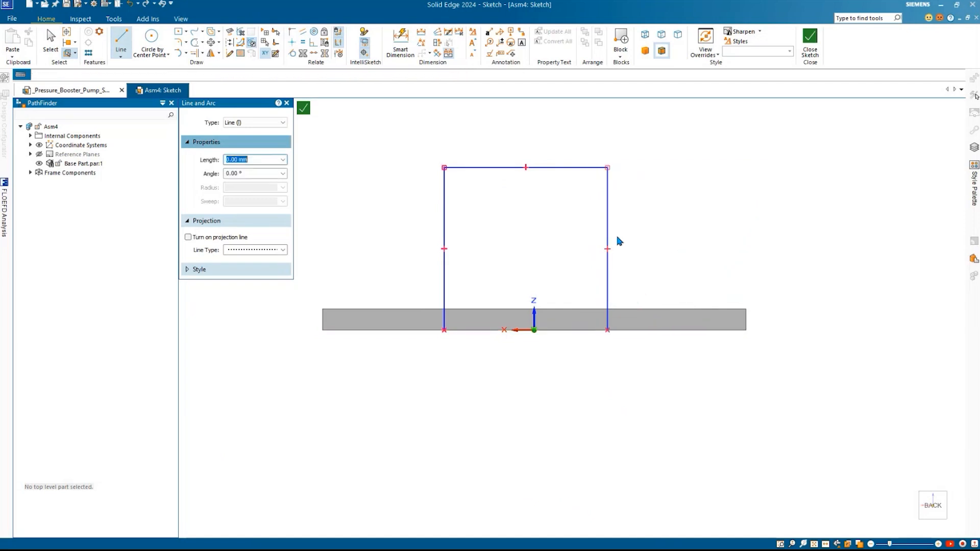
pyautogui.press('Escape')
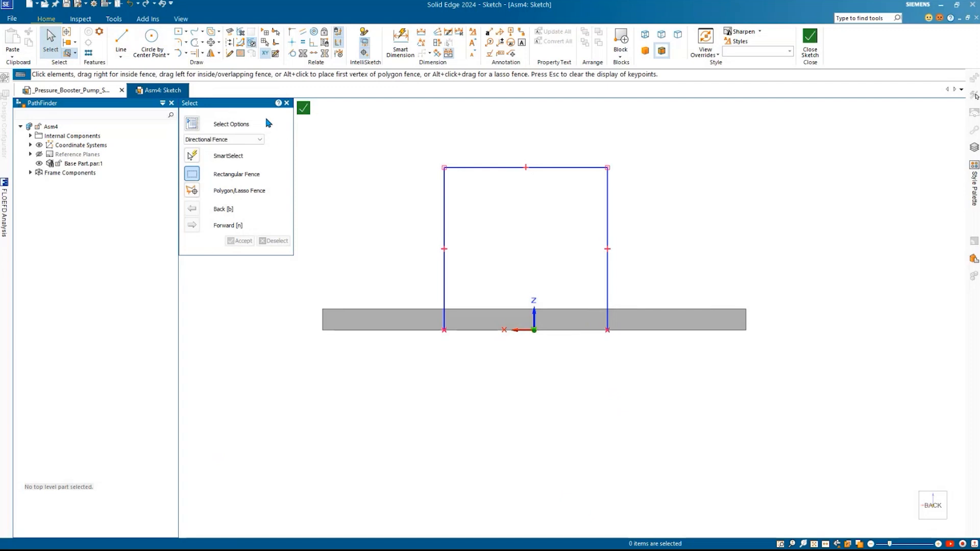
# Step: Align the midpoint of the profile's top line vertically with the centre of the base part using a Horizontal/Vertical relation
pyautogui.click(292, 42)
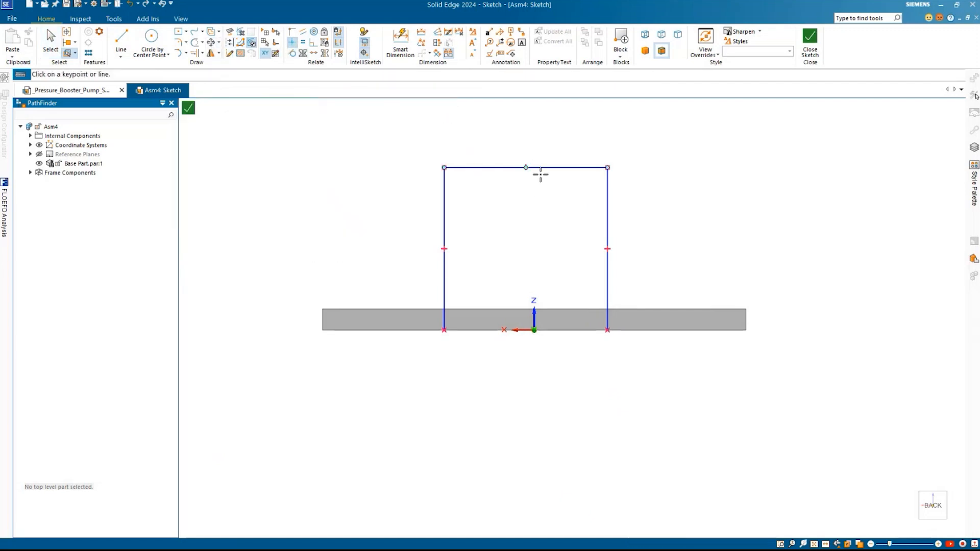
pyautogui.click(525, 167)
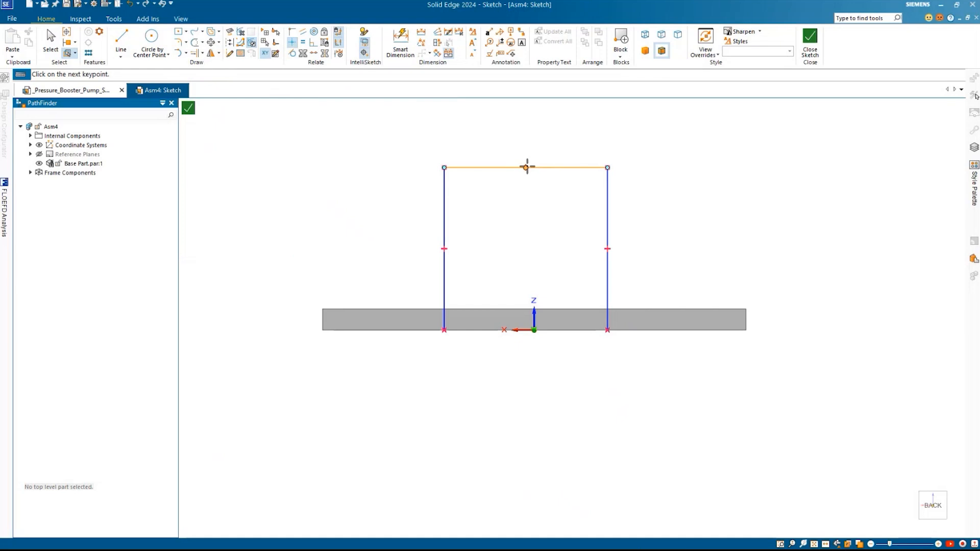
pyautogui.click(534, 330)
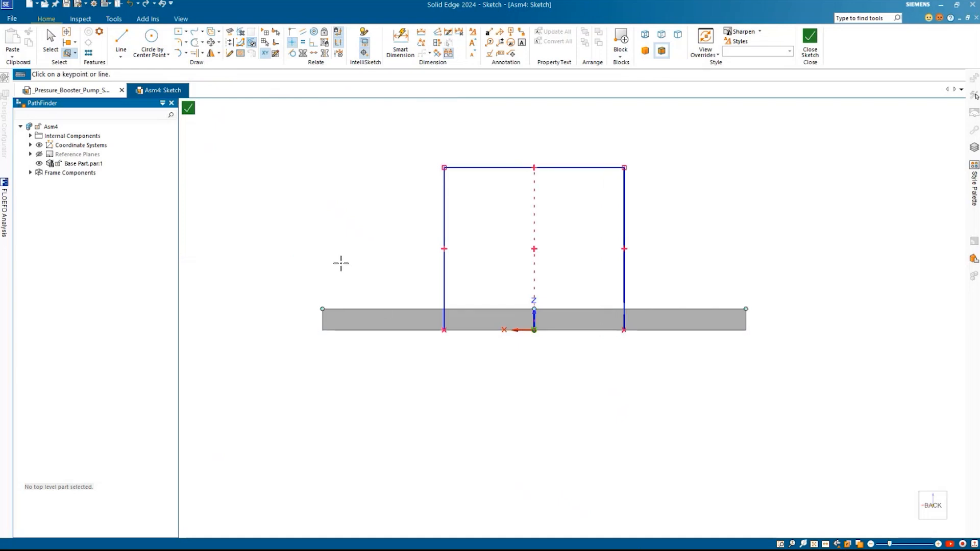
pyautogui.press('Escape')
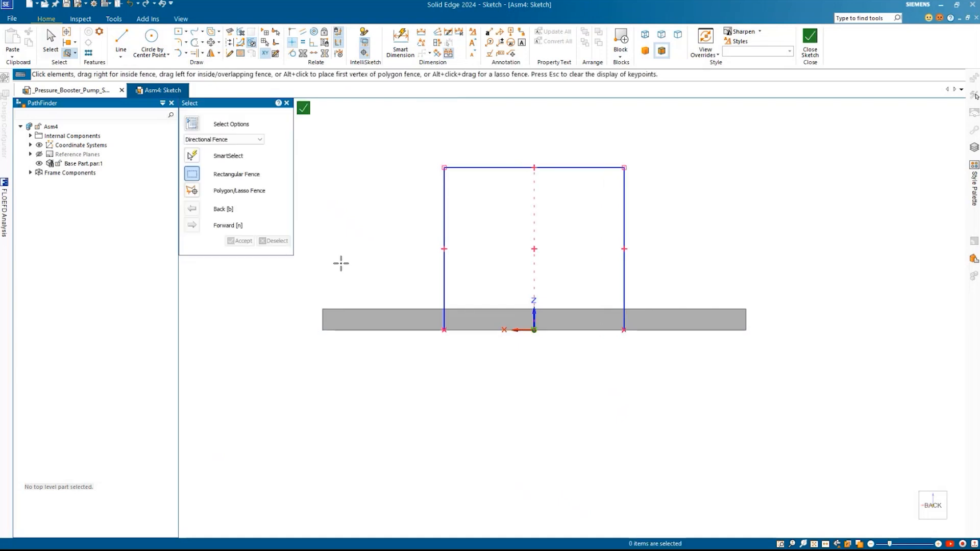
# Step: Dimension the inverted-U profile with a leg height of 1425 mm and a top line width of 1030 mm
pyautogui.click(399, 51)
pyautogui.click(444, 197)
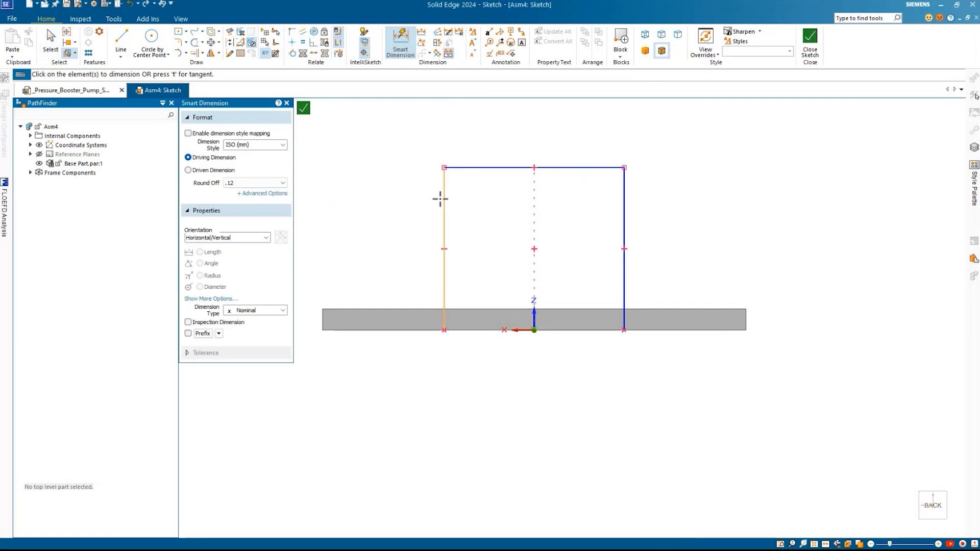
pyautogui.click(382, 197)
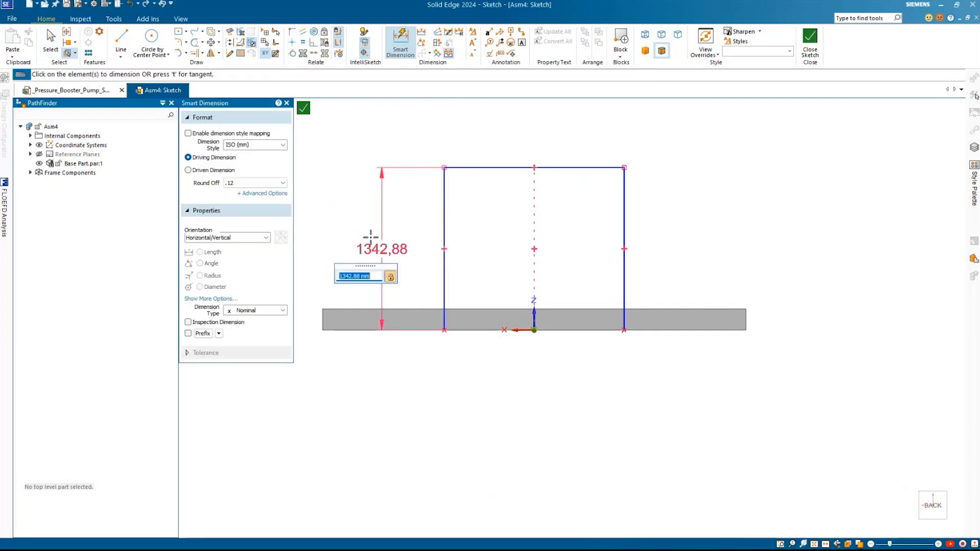
pyautogui.write('1425')
pyautogui.press('Return')
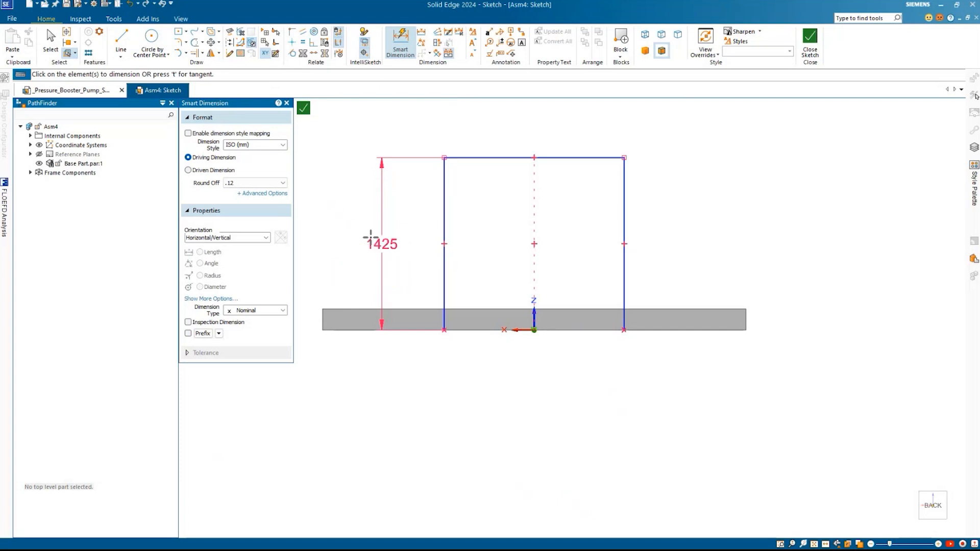
pyautogui.click(495, 157)
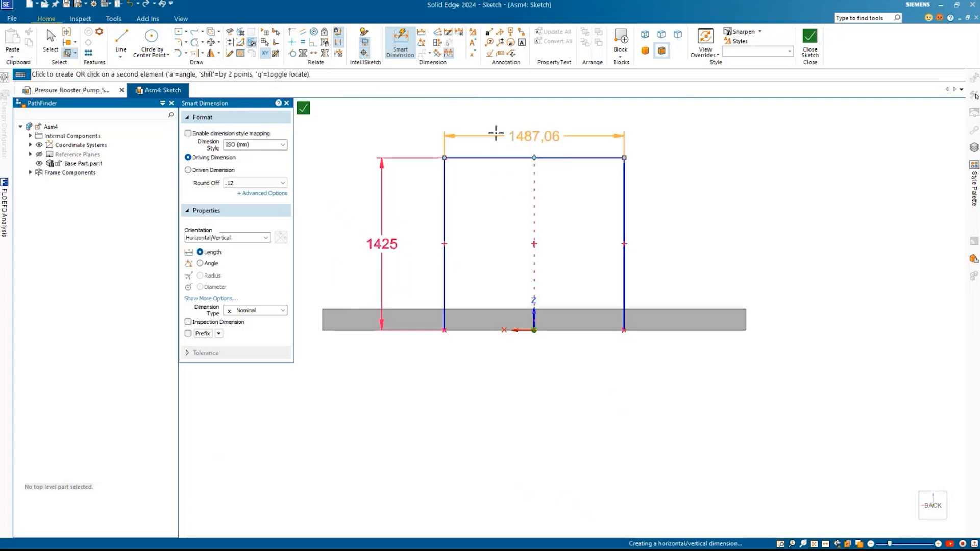
pyautogui.click(499, 133)
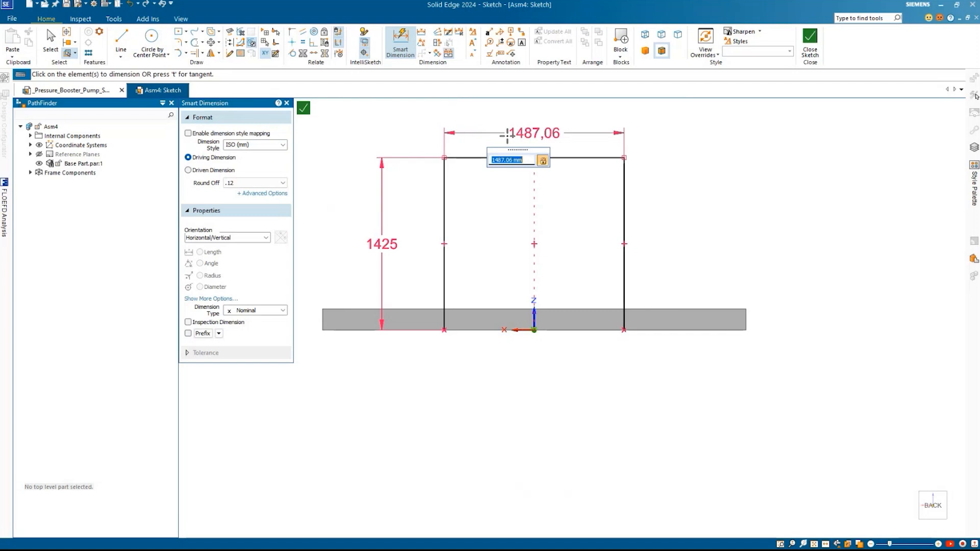
pyautogui.write('1030')
pyautogui.press('Return')
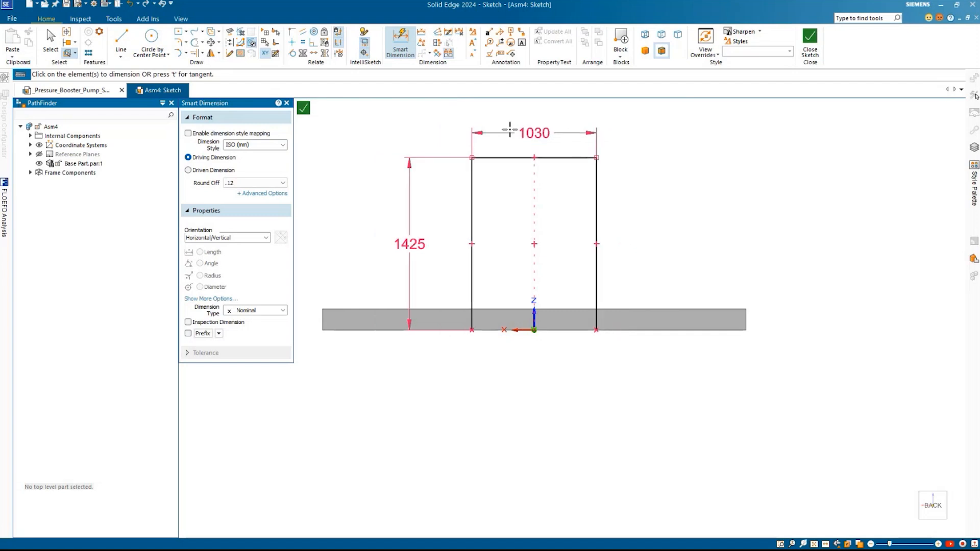
pyautogui.press('Escape')
# Step: Draw a horizontal crossbar line between the two legs, just below their midpoints
pyautogui.press('l')
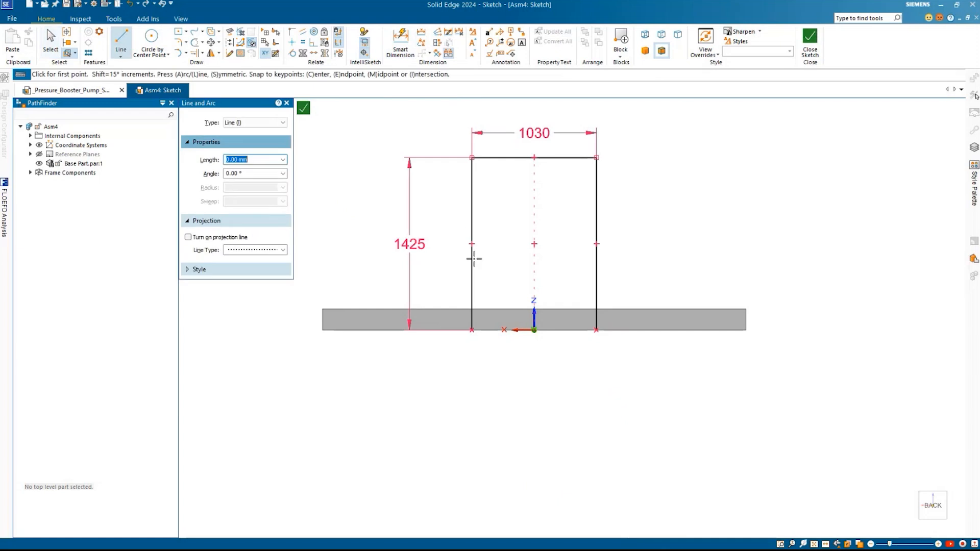
pyautogui.click(472, 264)
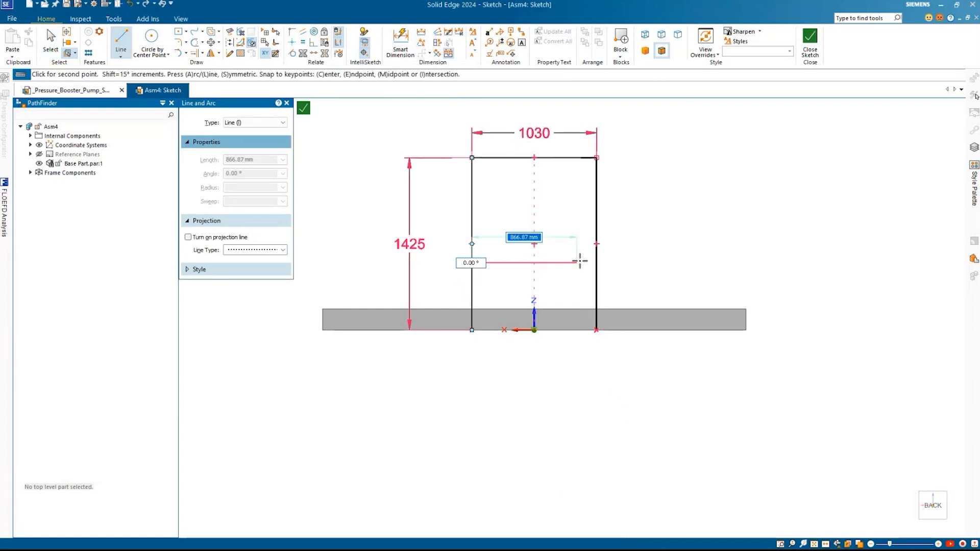
pyautogui.click(597, 263)
pyautogui.rightClick(632, 244)
pyautogui.press('Escape')
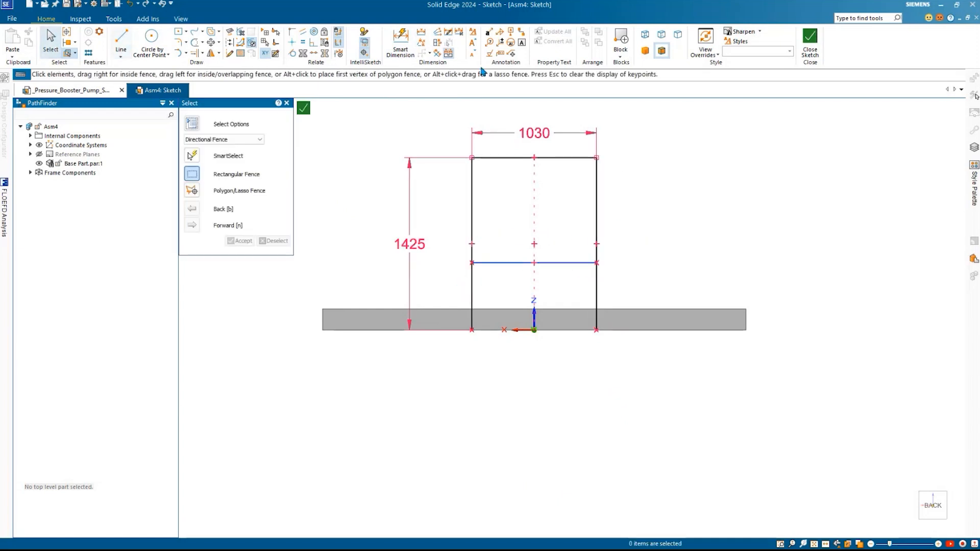
# Step: Dimension the vertical distance between the profile's top line and the crossbar to 865 mm
pyautogui.click(400, 42)
pyautogui.click(500, 158)
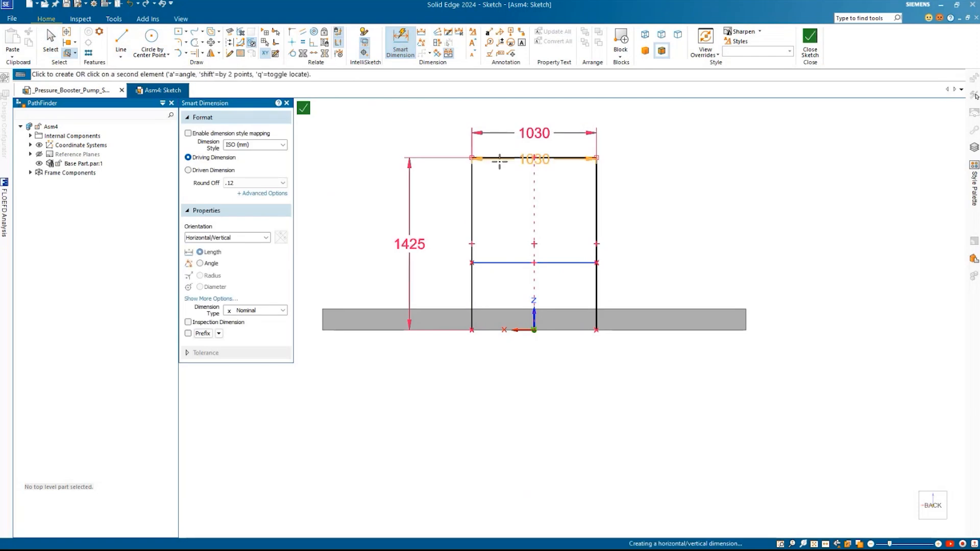
pyautogui.click(571, 263)
pyautogui.click(644, 236)
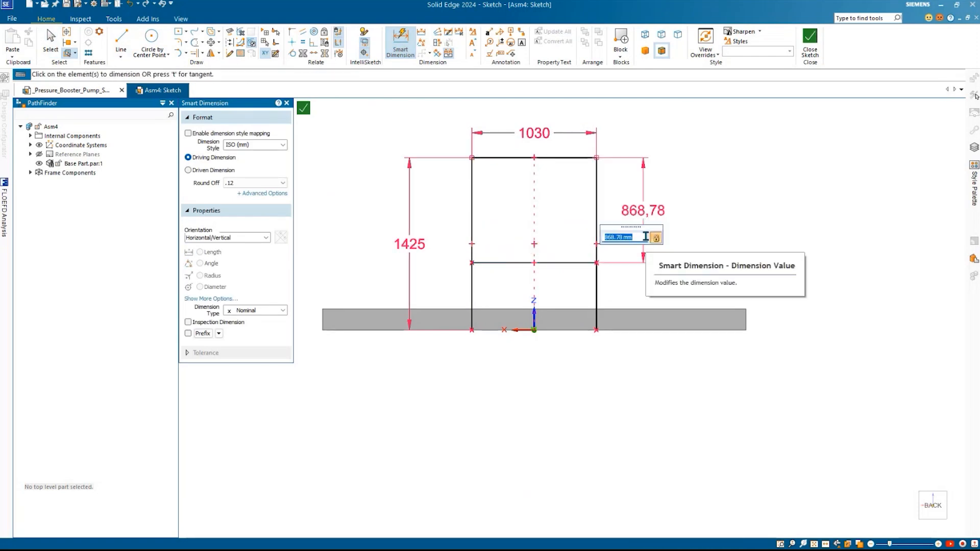
pyautogui.write('865')
pyautogui.press('Return')
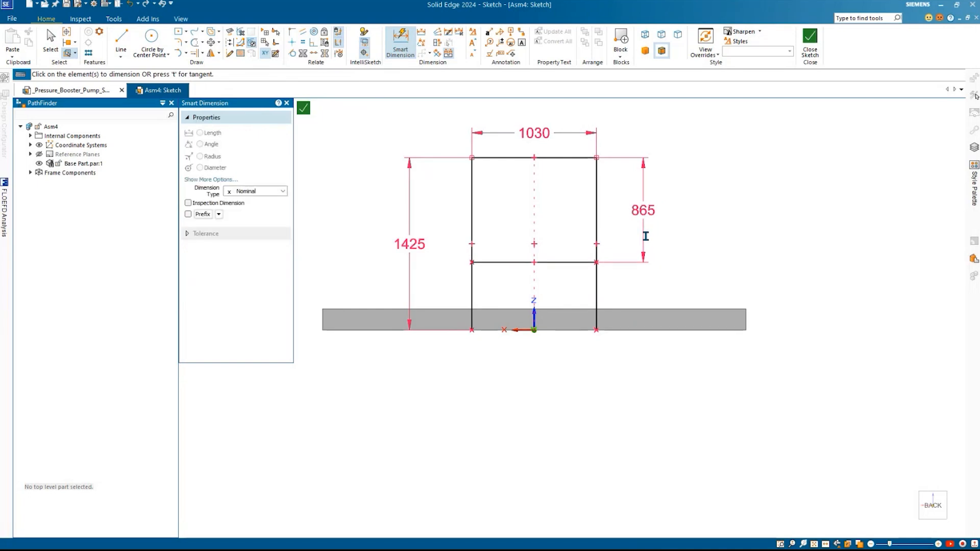
pyautogui.press('Escape')
# Step: Draw a connected line chain forming crossed diagonals between the upper corners and the crossbar ends, running back along the crossbar between them
pyautogui.click(131, 43)
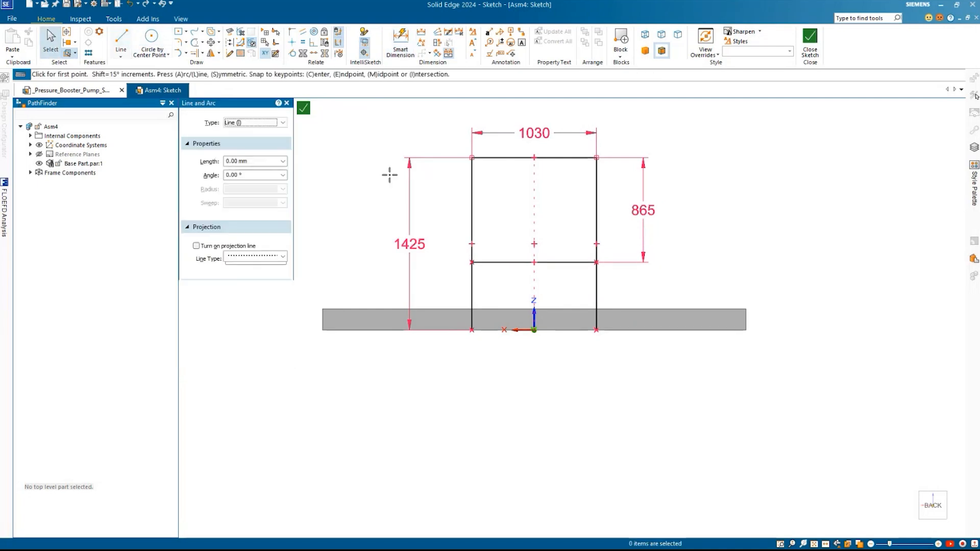
pyautogui.click(471, 158)
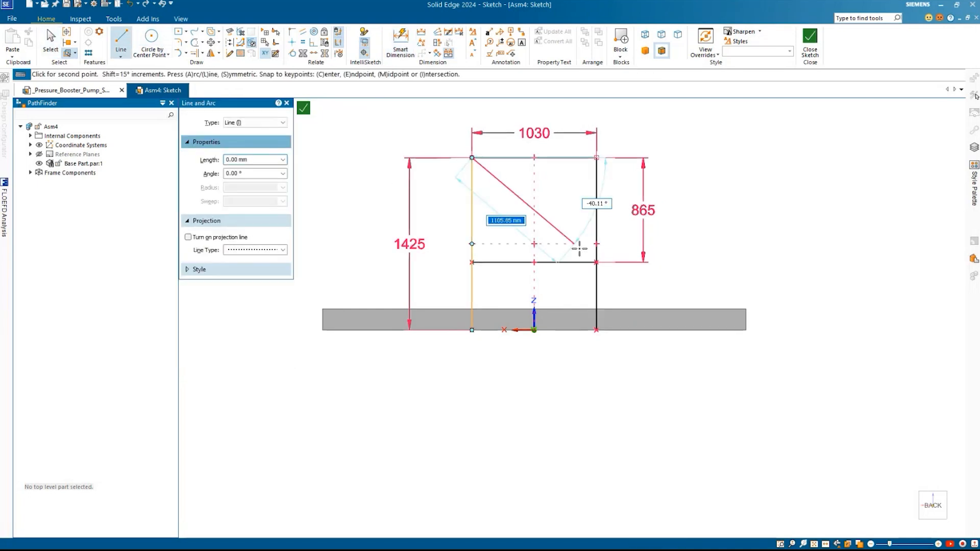
pyautogui.click(596, 263)
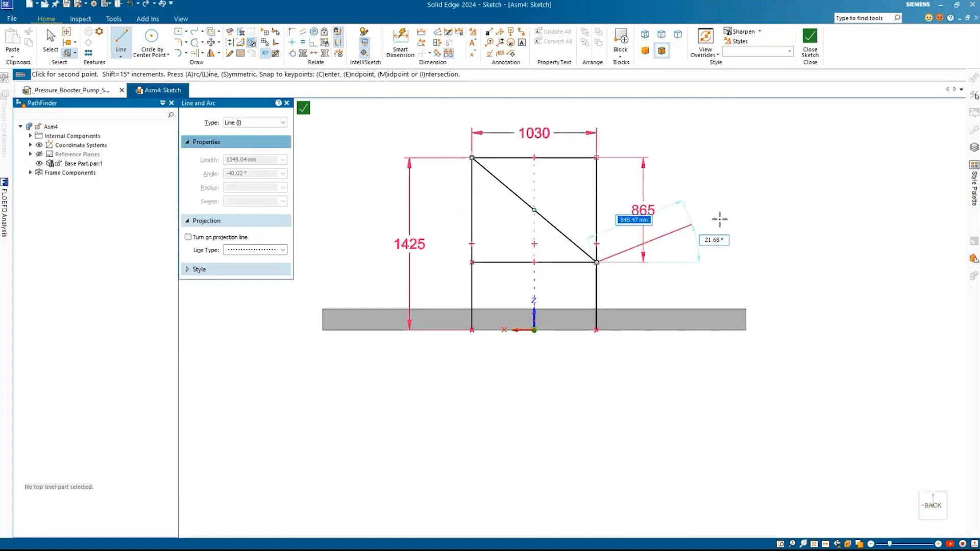
pyautogui.click(471, 263)
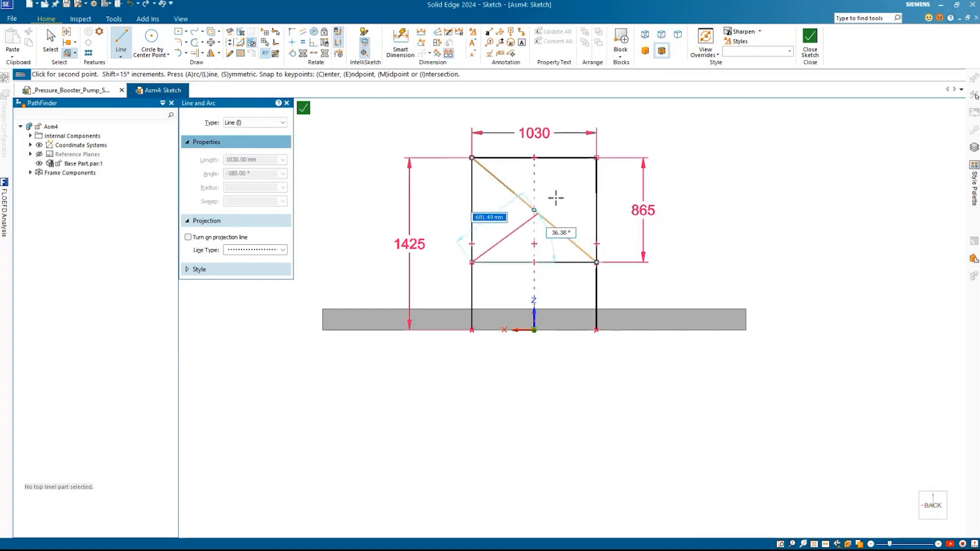
pyautogui.click(596, 158)
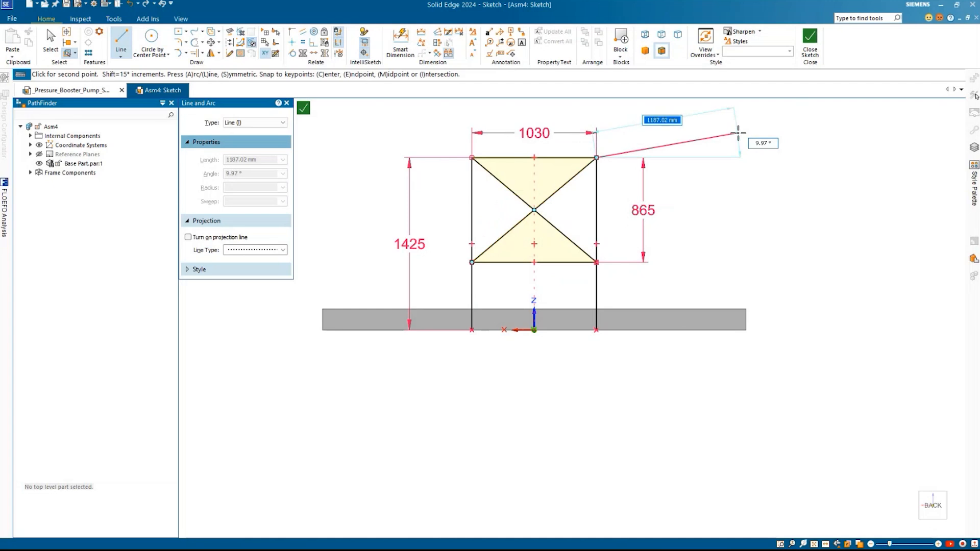
pyautogui.moveTo(748, 213); pyautogui.dragTo(709, 225, button='middle')
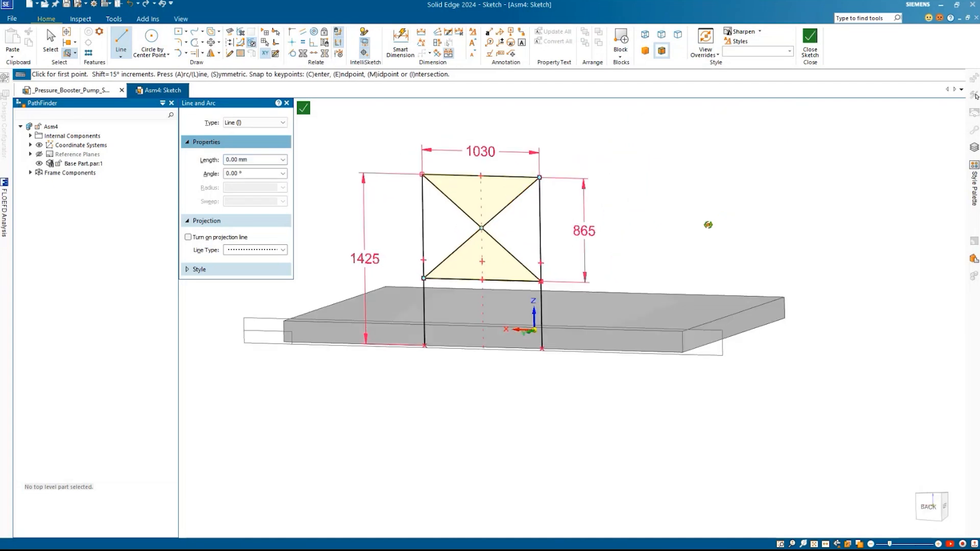
pyautogui.press('Escape')
pyautogui.press('Escape')
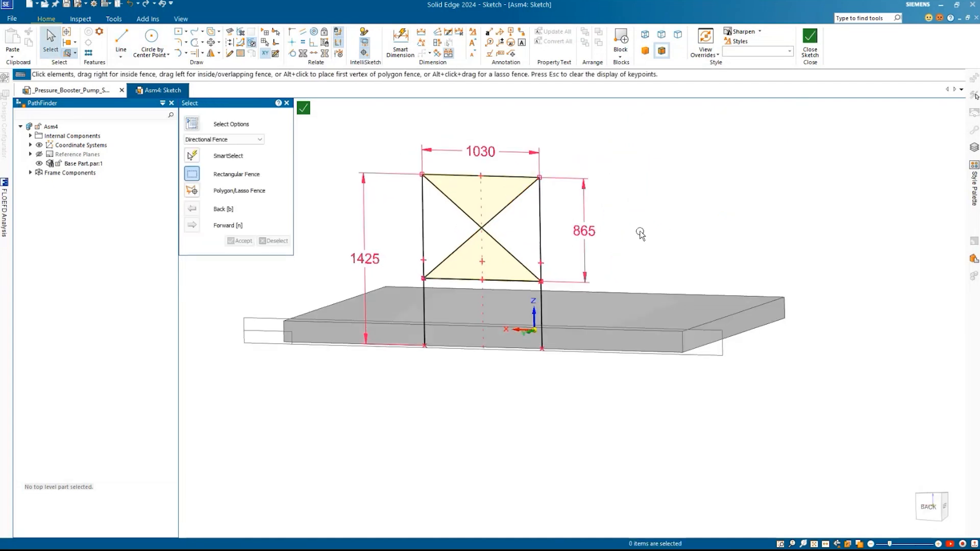
# Step: Close the profile sketch and finish it, keeping the name Sketch_1
pyautogui.scroll(2, 638, 232)
pyautogui.keyDown('shift'); pyautogui.moveTo(676, 220); pyautogui.dragTo(756, 206, button='middle'); pyautogui.keyUp('shift')
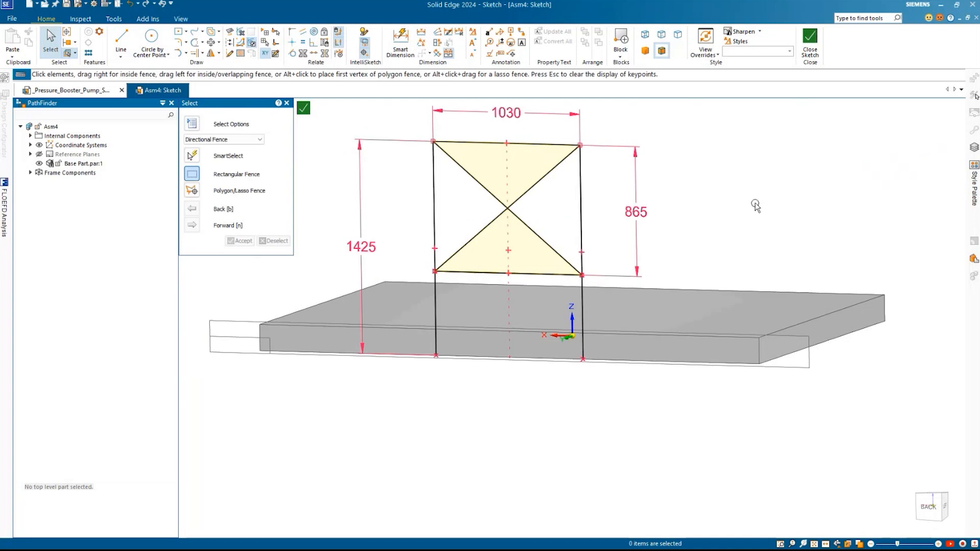
pyautogui.click(811, 41)
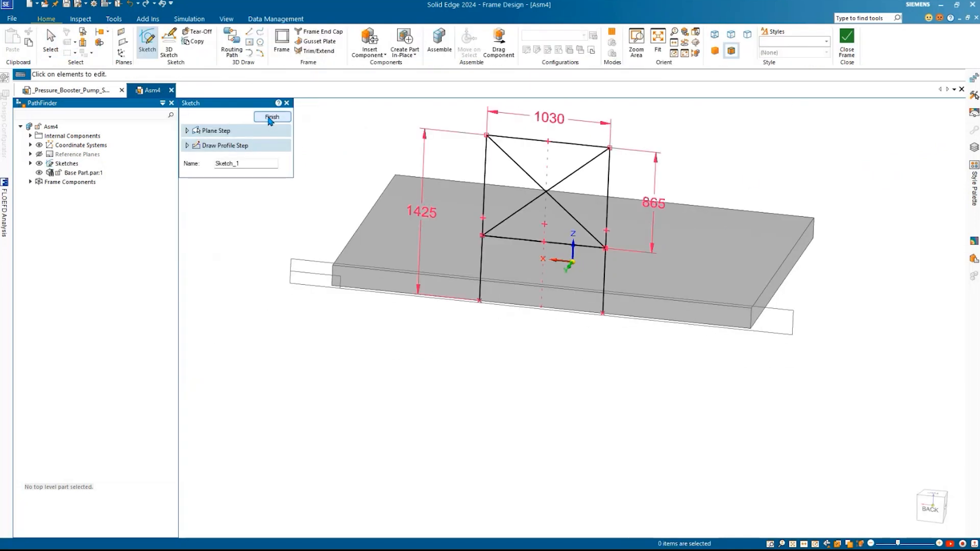
pyautogui.click(270, 118)
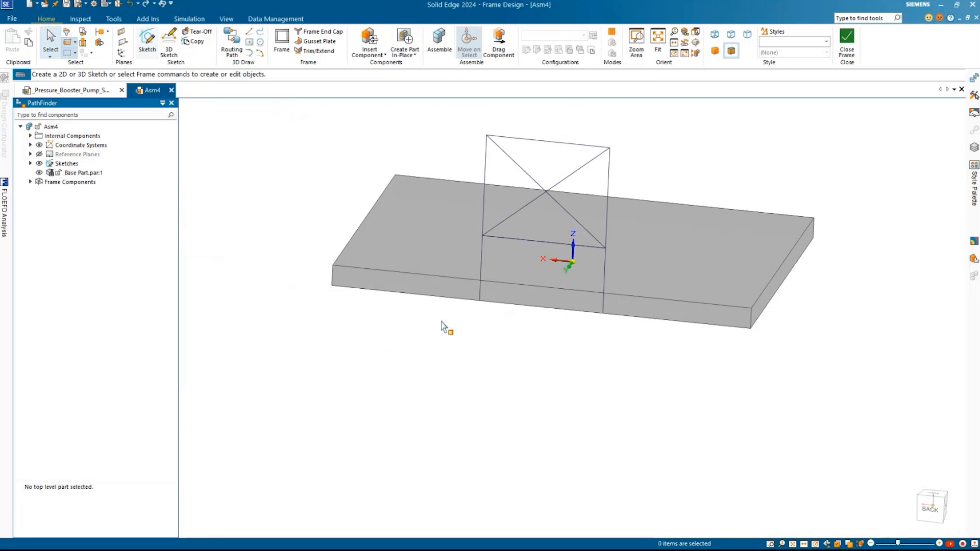
# Step: Display the hidden Frame_1 component again around the base part
pyautogui.moveTo(443, 324)
pyautogui.mouseDown(button='middle')
pyautogui.moveTo(648, 349)
pyautogui.moveTo(521, 302)
pyautogui.moveTo(343, 328)
pyautogui.moveTo(376, 316)
pyautogui.moveTo(335, 301)
pyautogui.mouseUp(button='middle')
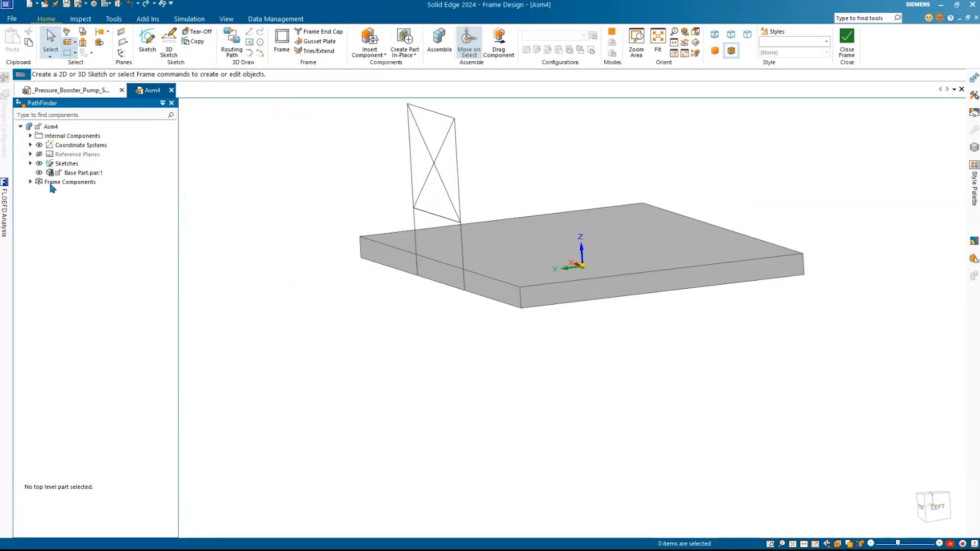
pyautogui.click(31, 182)
pyautogui.rightClick(60, 191)
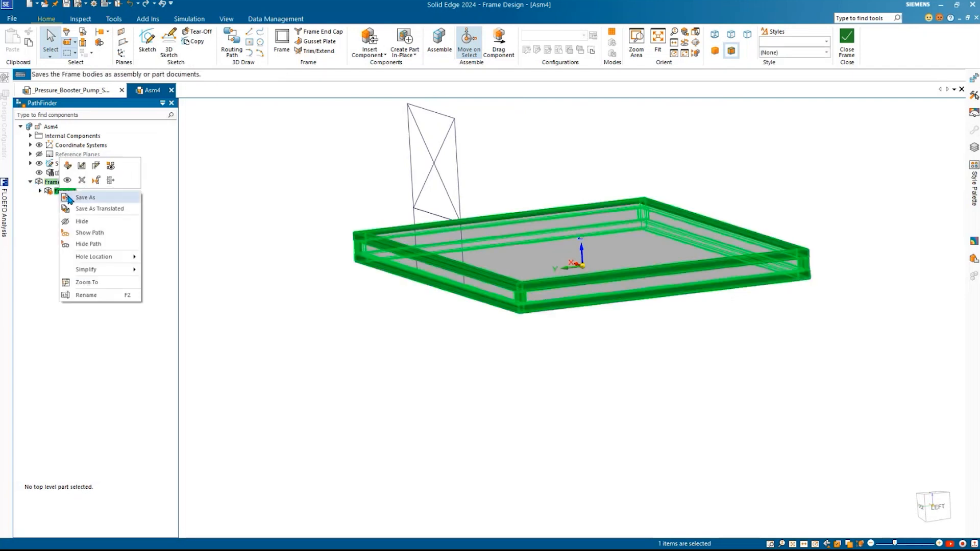
pyautogui.press('Escape')
pyautogui.click(325, 322)
pyautogui.moveTo(325, 322); pyautogui.dragTo(384, 302, button='middle')
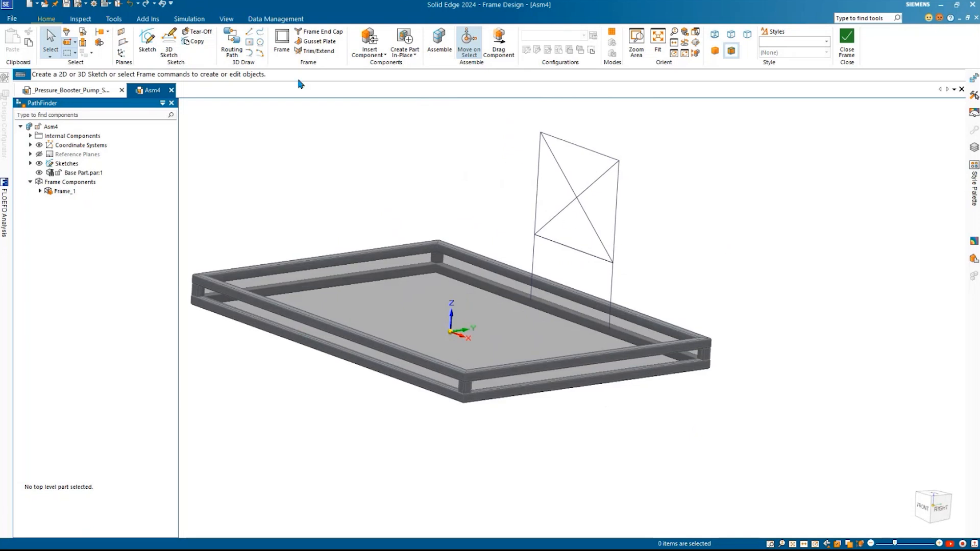
# Step: Start a new frame with the current frame options and choose C-Channel 50x25 from the DIN C-Channel folder as its cross section
pyautogui.click(282, 46)
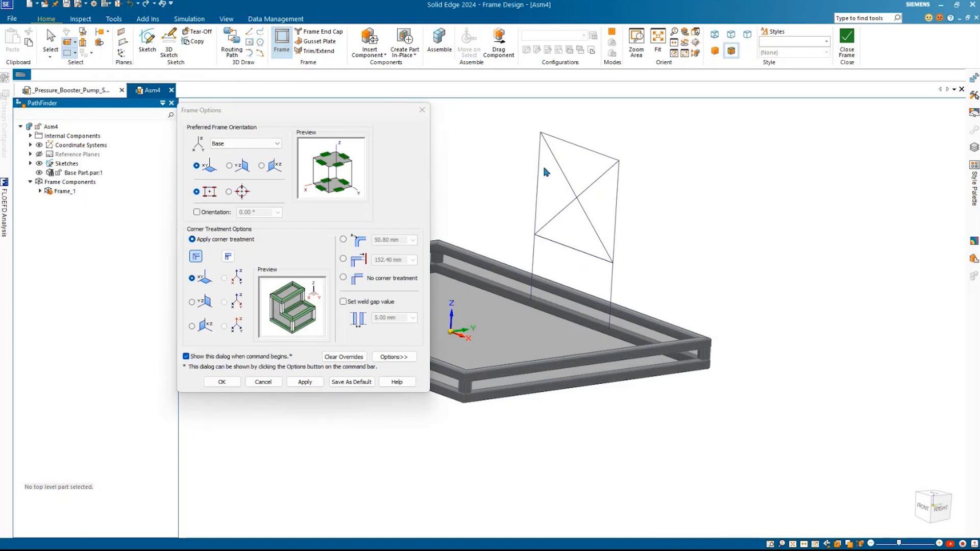
pyautogui.click(232, 382)
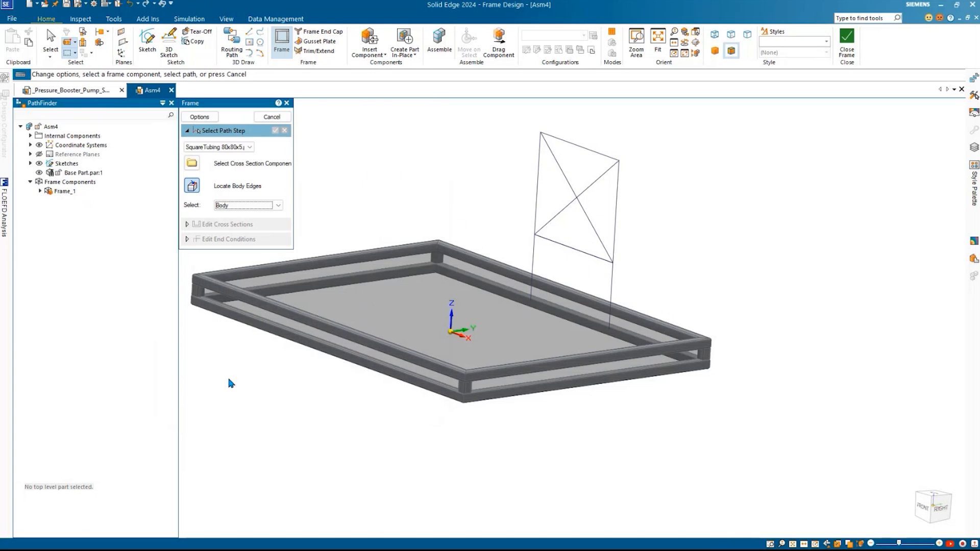
pyautogui.click(192, 163)
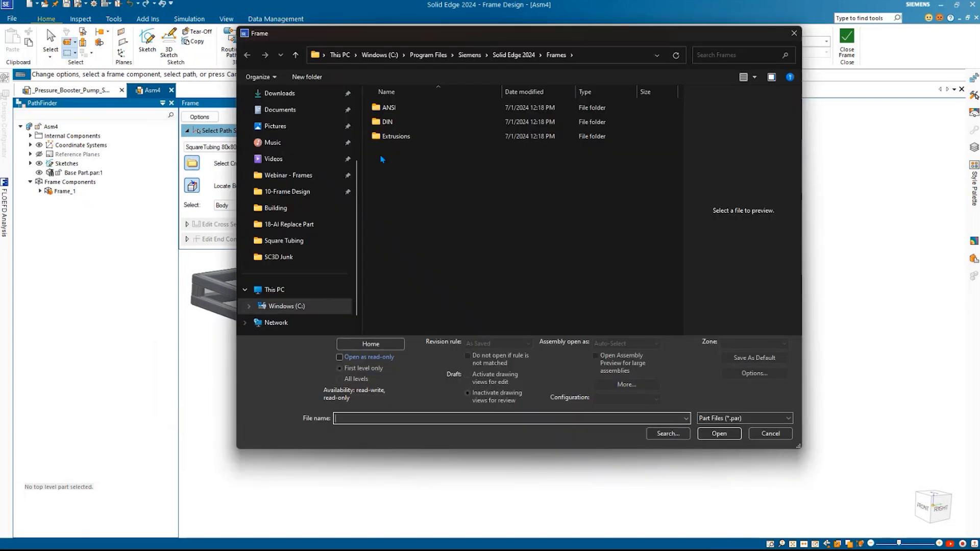
pyautogui.doubleClick(391, 122)
pyautogui.doubleClick(392, 122)
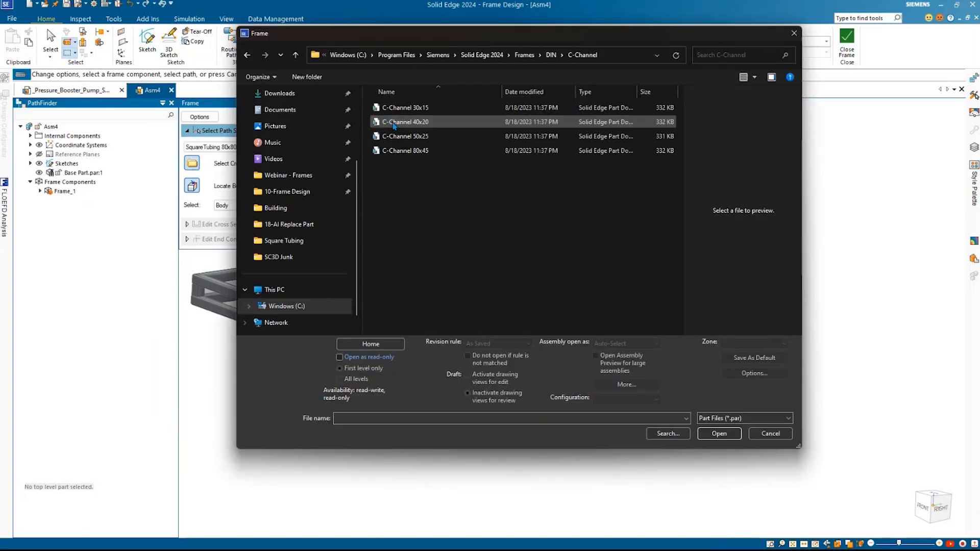
pyautogui.click(408, 140)
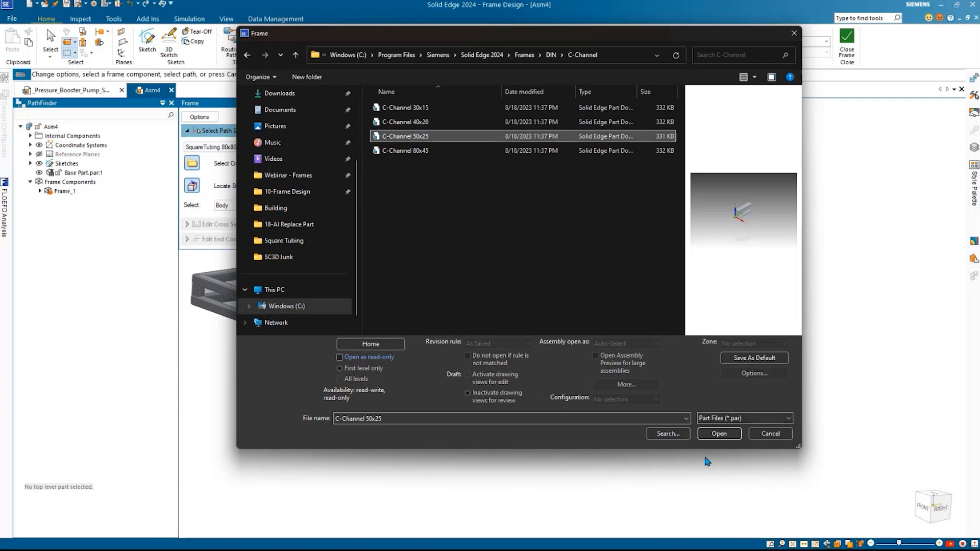
pyautogui.press('Return')
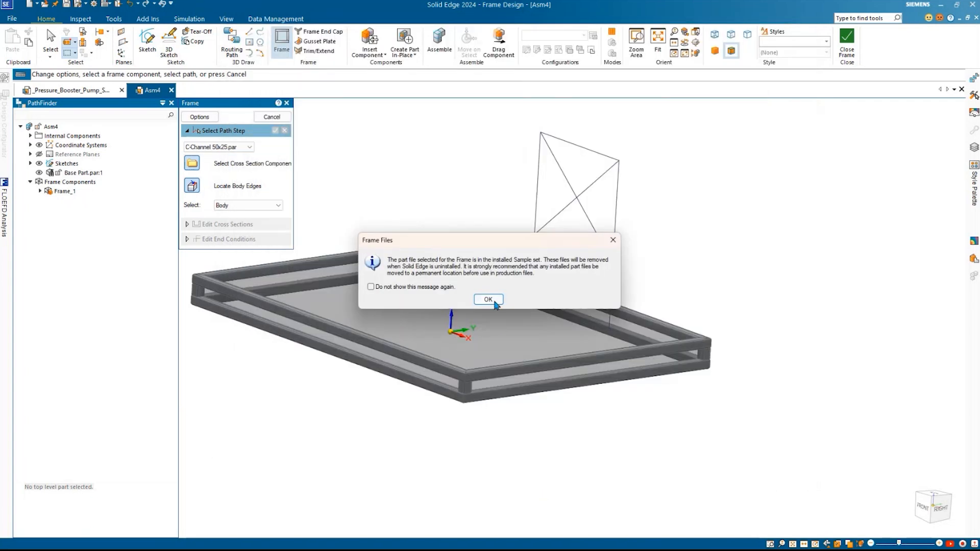
pyautogui.click(488, 299)
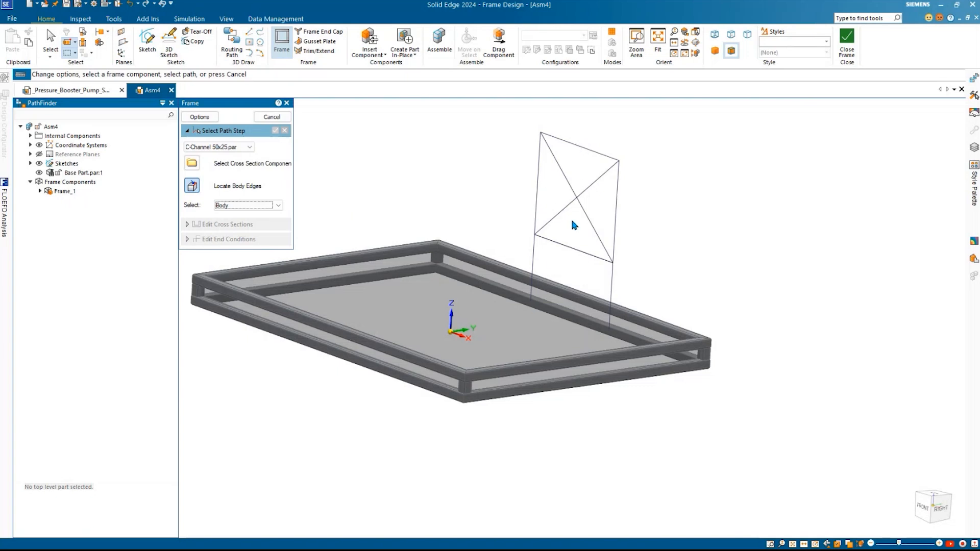
# Step: Set the path selection to Chain and select all the lines of the braced upright sketch as the frame path
pyautogui.click(254, 206)
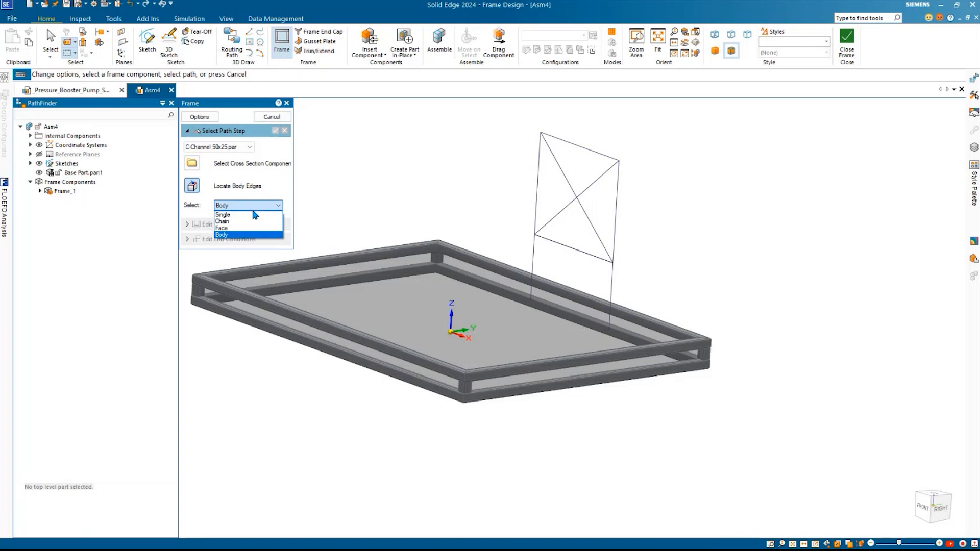
pyautogui.click(254, 221)
pyautogui.click(535, 174)
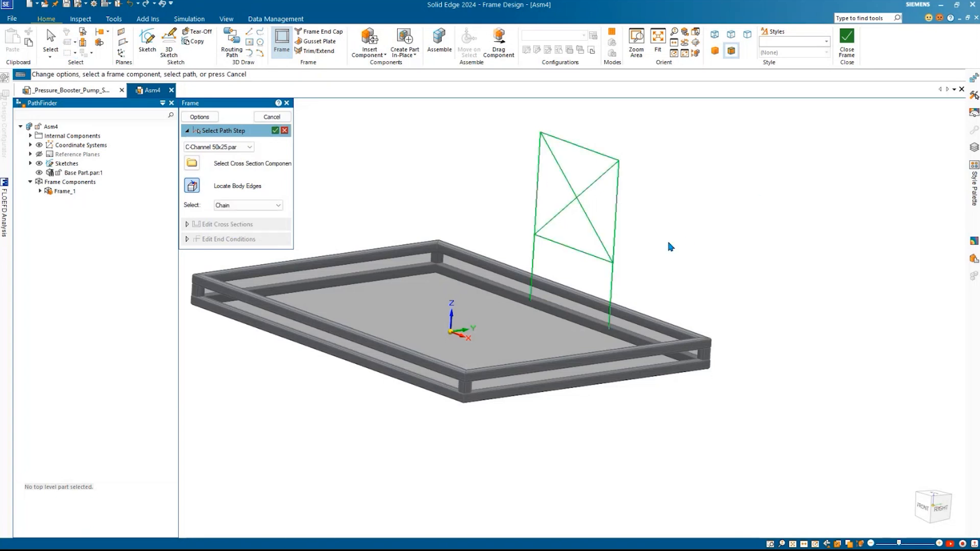
pyautogui.moveTo(669, 244); pyautogui.dragTo(562, 237, button='middle')
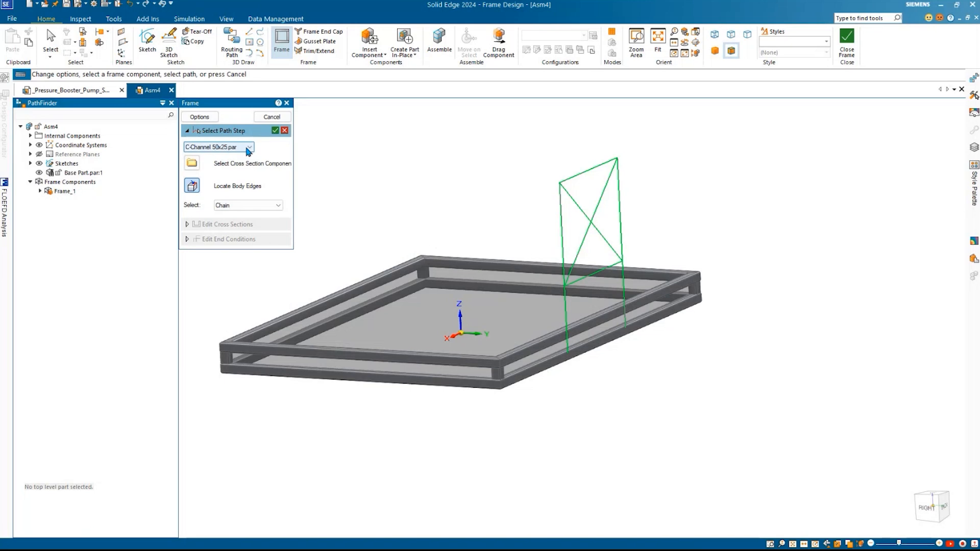
# Step: Accept the selected path to generate the C-channel frame along the braced upright sketch
pyautogui.click(274, 131)
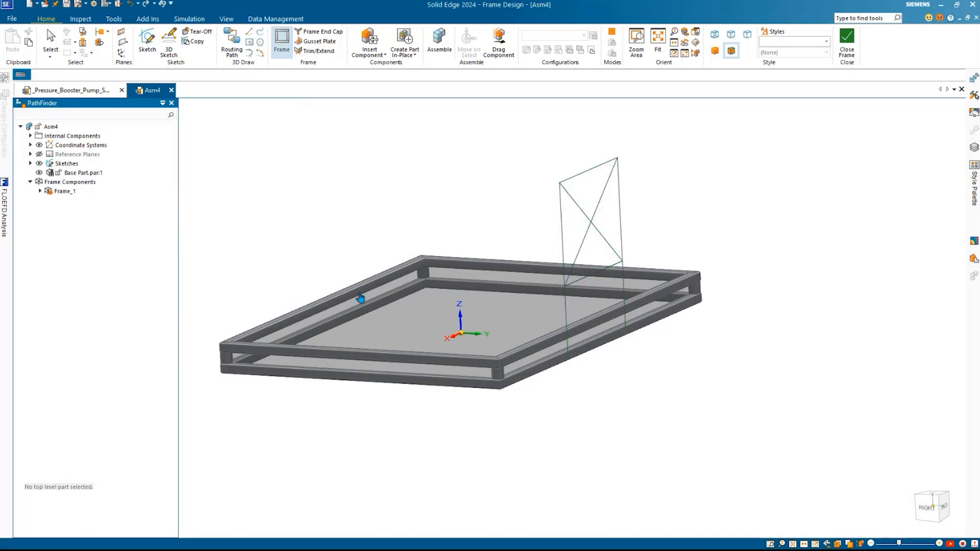
pyautogui.moveTo(605, 333); pyautogui.dragTo(660, 350, button='middle')
pyautogui.scroll(6, 662, 350)
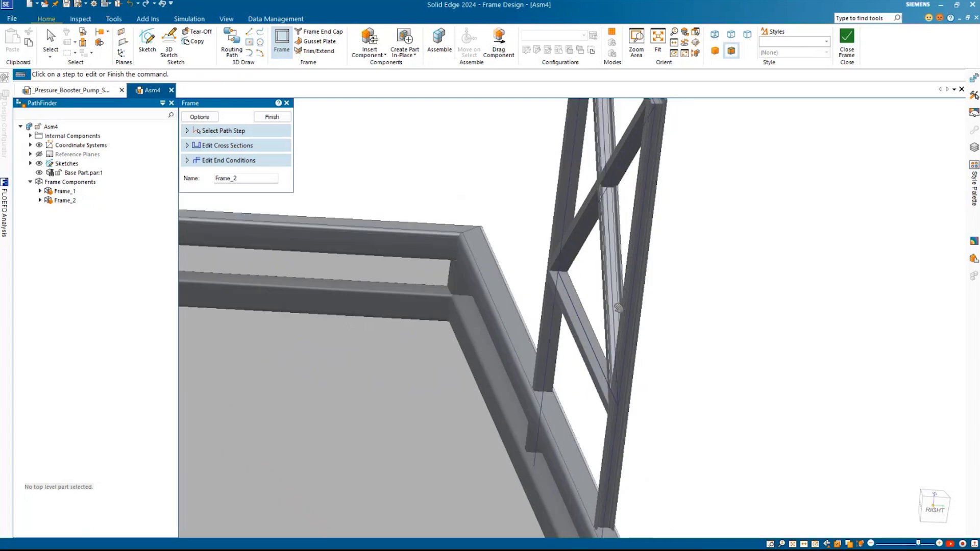
# Step: Examine the channel orientation on the upright frame's legs, braces and corners, and review its frame options without changing them
pyautogui.moveTo(637, 291); pyautogui.dragTo(757, 203, button='middle')
pyautogui.keyDown('shift'); pyautogui.moveTo(667, 266); pyautogui.dragTo(687, 267, button='middle'); pyautogui.keyUp('shift')
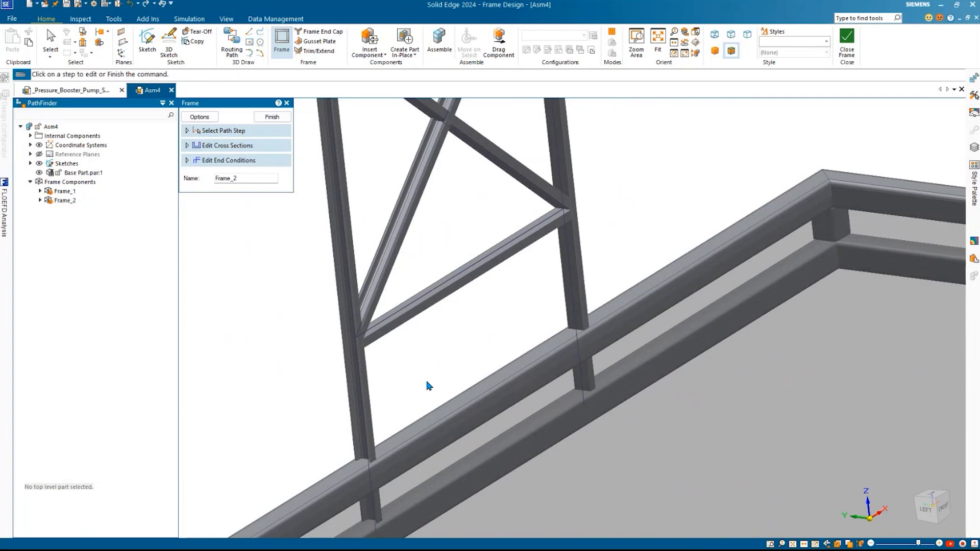
pyautogui.scroll(-1, 427, 382)
pyautogui.keyDown('shift'); pyautogui.moveTo(427, 382); pyautogui.dragTo(449, 391, button='middle'); pyautogui.keyUp('shift')
pyautogui.keyDown('shift'); pyautogui.moveTo(509, 395); pyautogui.dragTo(564, 347, button='middle'); pyautogui.keyUp('shift')
pyautogui.scroll(-4, 564, 347)
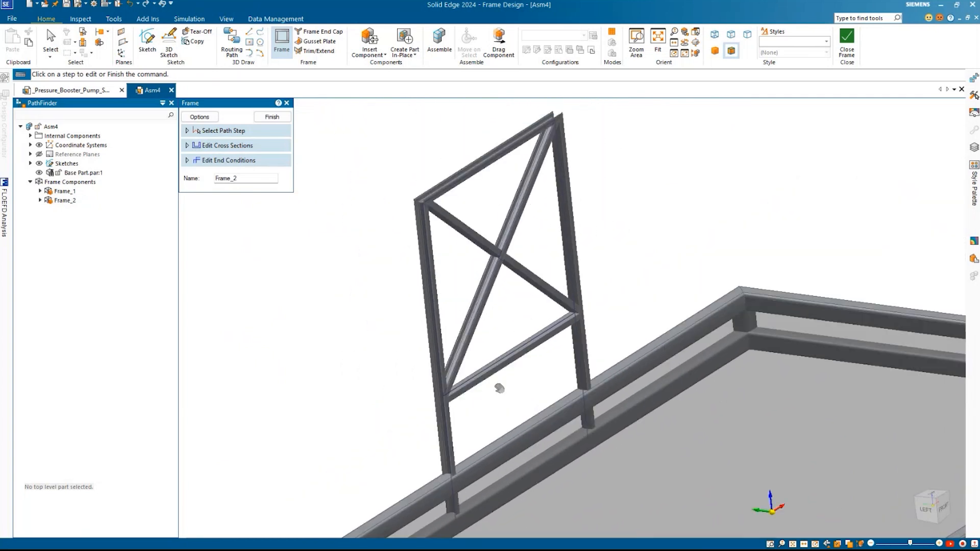
pyautogui.scroll(3, 428, 243)
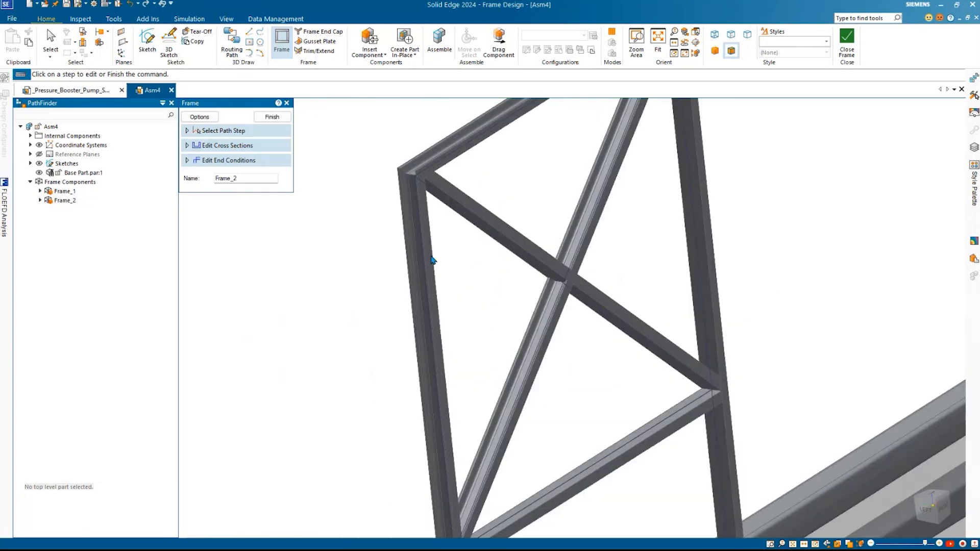
pyautogui.moveTo(440, 253); pyautogui.dragTo(358, 365, button='middle')
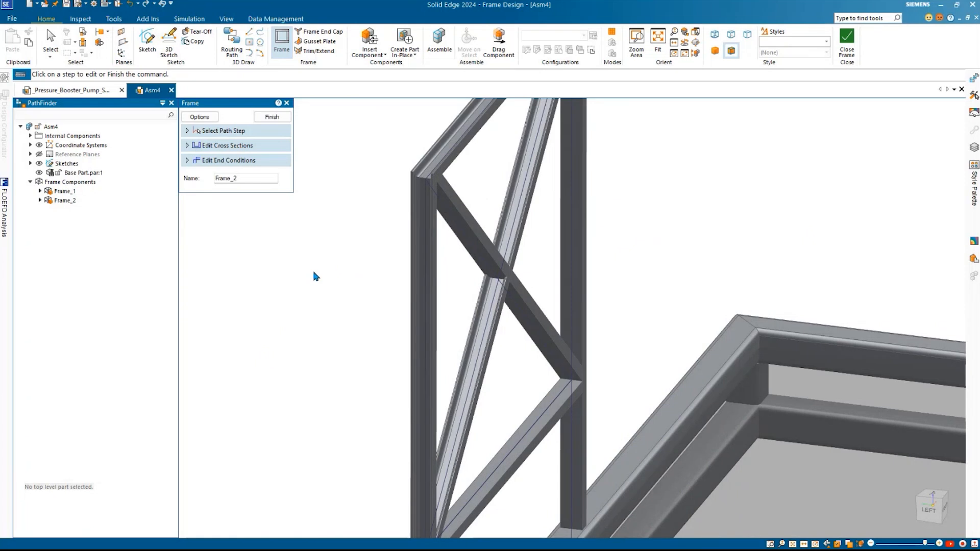
pyautogui.scroll(-3, 313, 272)
pyautogui.scroll(2, 299, 261)
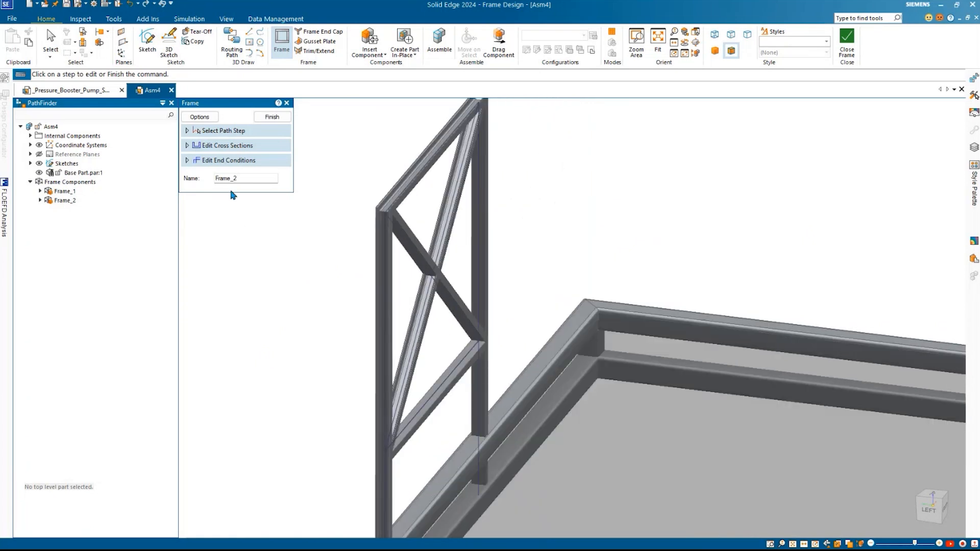
pyautogui.click(200, 117)
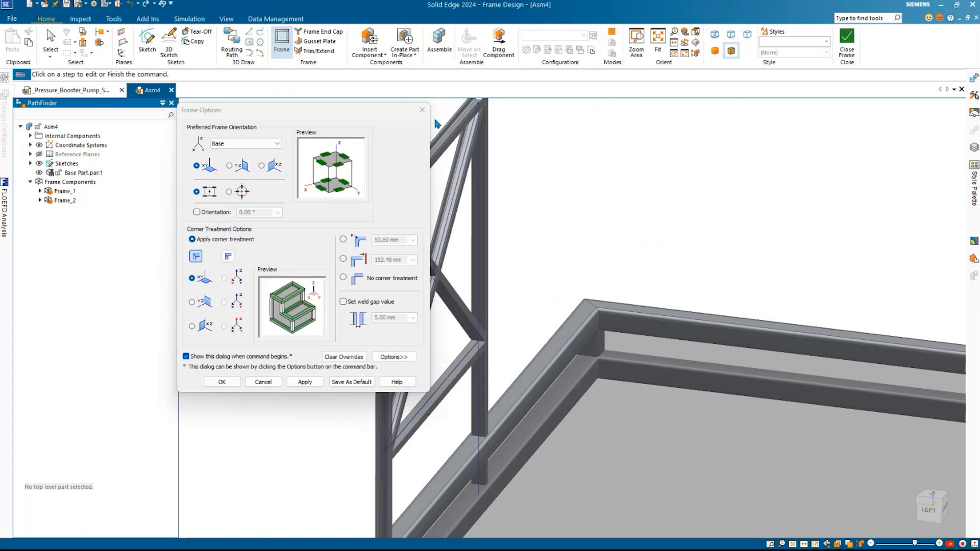
pyautogui.click(423, 111)
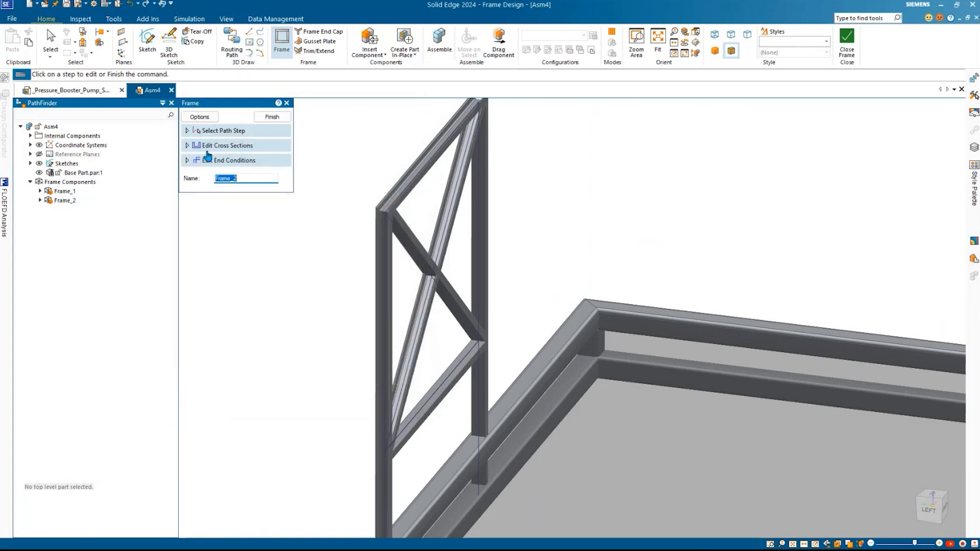
# Step: Edit the cross sections of all the upright frame's members together and set their orientation to 0°
pyautogui.click(206, 149)
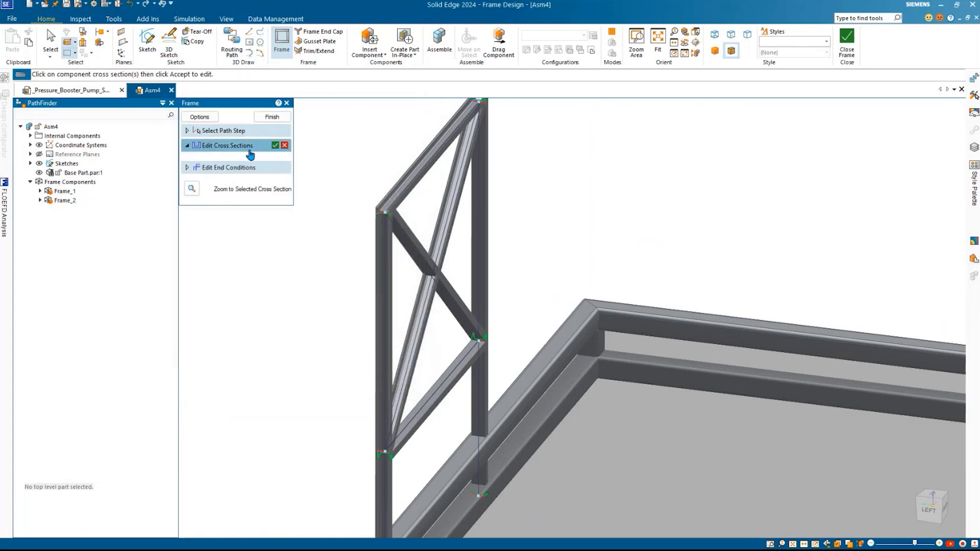
pyautogui.scroll(4, 377, 482)
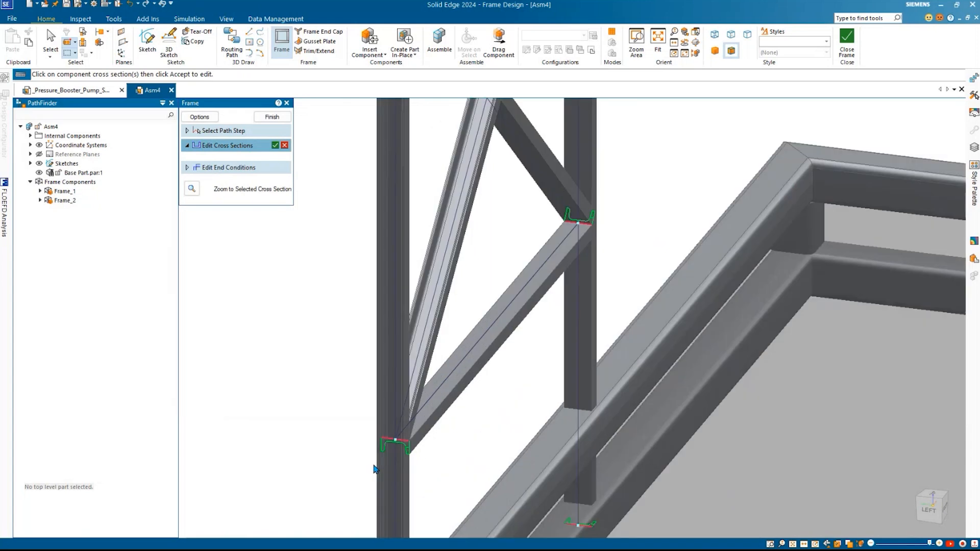
pyautogui.scroll(-2, 407, 479)
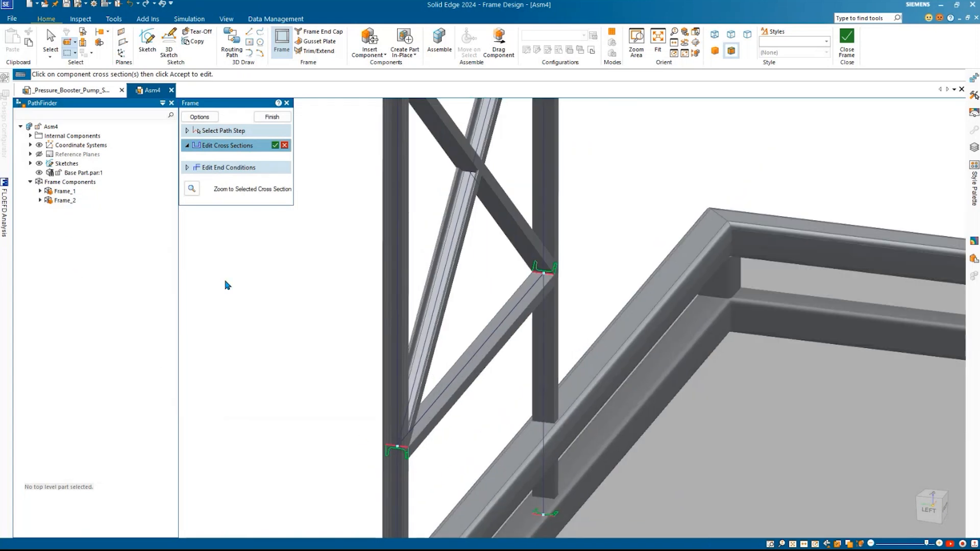
pyautogui.scroll(-2, 230, 283)
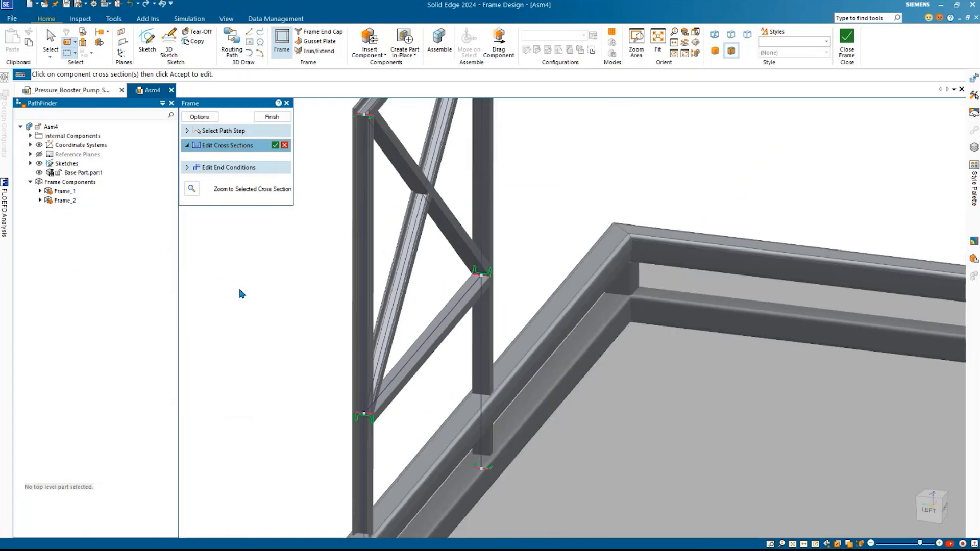
pyautogui.click(284, 147)
pyautogui.click(322, 171)
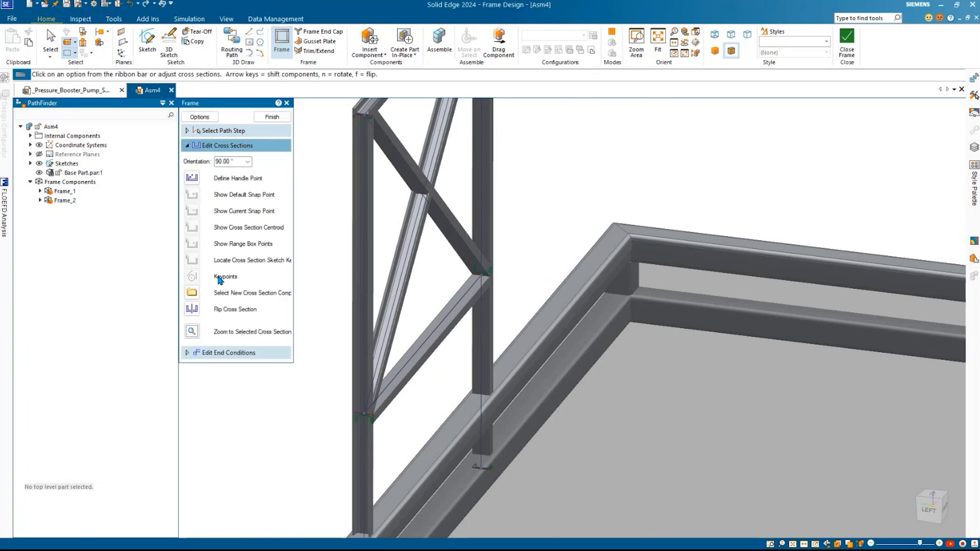
pyautogui.scroll(-1, 330, 283)
pyautogui.keyDown('shift'); pyautogui.moveTo(330, 283); pyautogui.dragTo(429, 369, button='middle'); pyautogui.keyUp('shift')
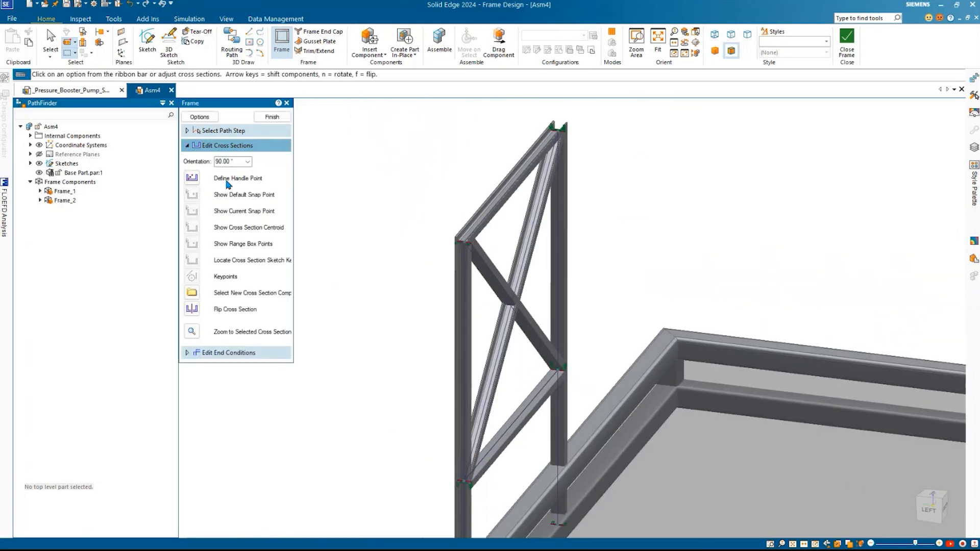
pyautogui.click(233, 163)
pyautogui.write('0')
pyautogui.press('Return')
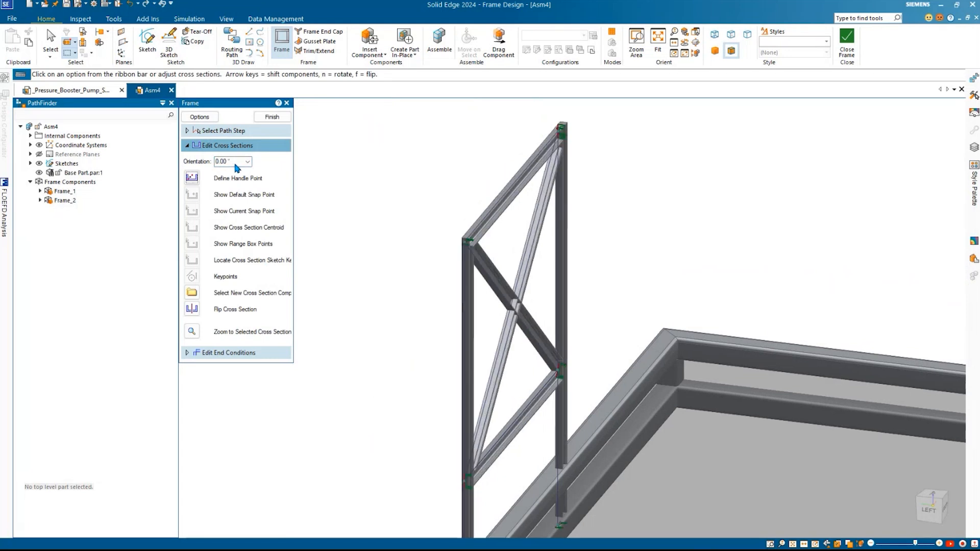
# Step: Examine the rotated channels at the upright frame's corners, legs and brace crossing
pyautogui.scroll(6, 490, 226)
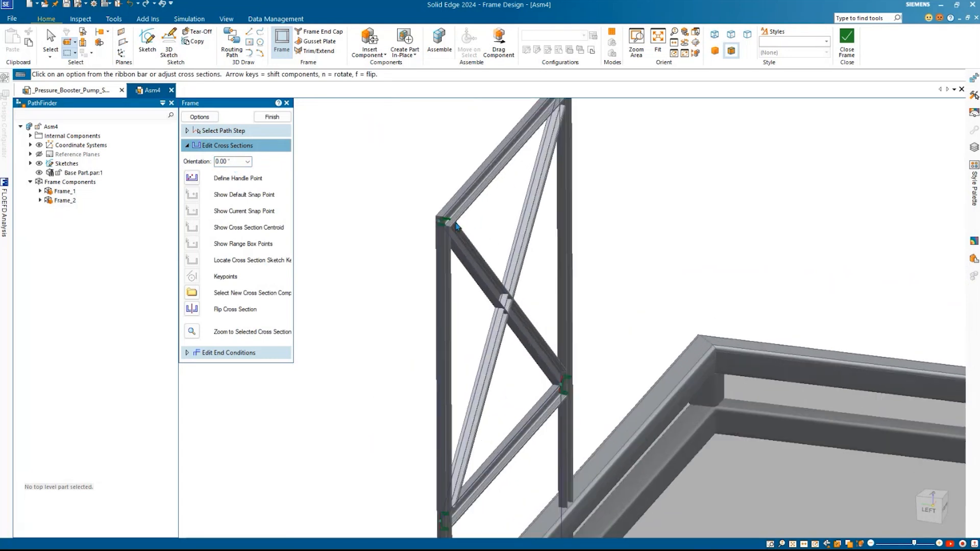
pyautogui.moveTo(442, 224); pyautogui.dragTo(423, 234, button='middle')
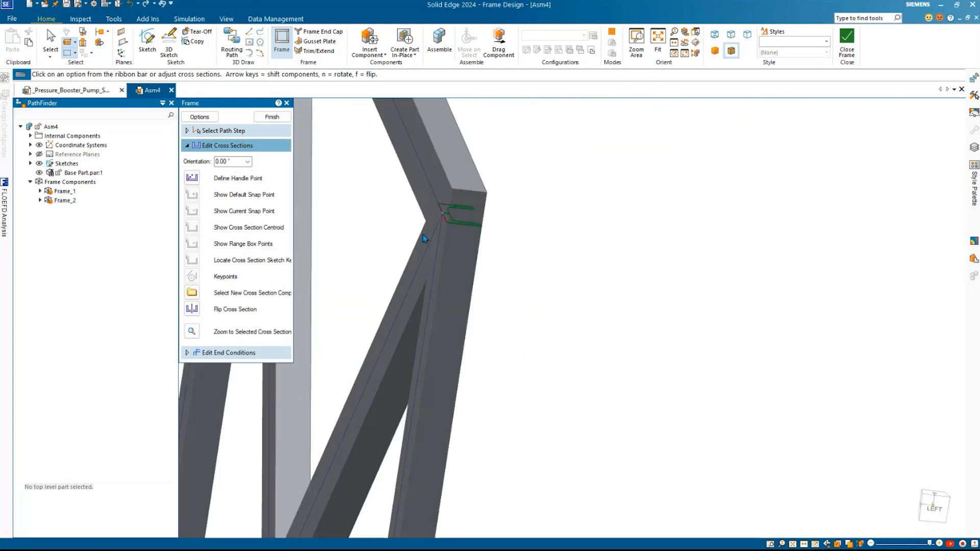
pyautogui.scroll(-4, 369, 257)
pyautogui.keyDown('shift'); pyautogui.moveTo(376, 271); pyautogui.dragTo(390, 245, button='middle'); pyautogui.keyUp('shift')
pyautogui.scroll(-3, 392, 249)
pyautogui.scroll(-4, 395, 296)
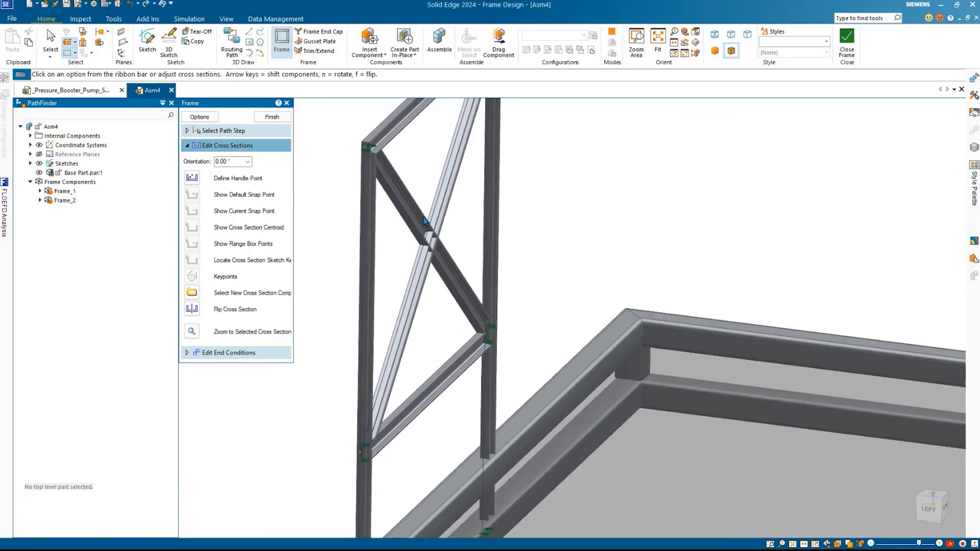
pyautogui.scroll(5, 415, 302)
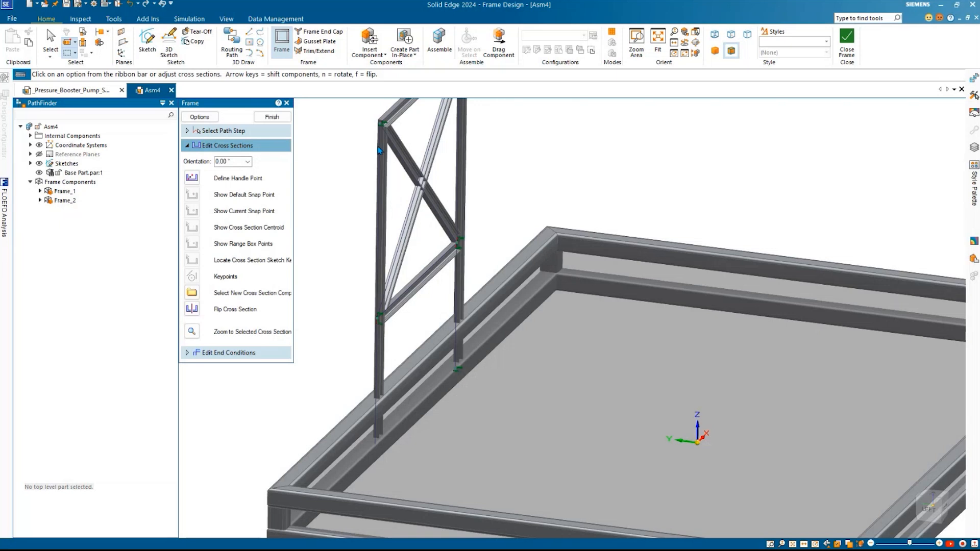
pyautogui.scroll(3, 378, 146)
pyautogui.keyDown('shift'); pyautogui.moveTo(378, 147); pyautogui.dragTo(385, 219, button='middle'); pyautogui.keyUp('shift')
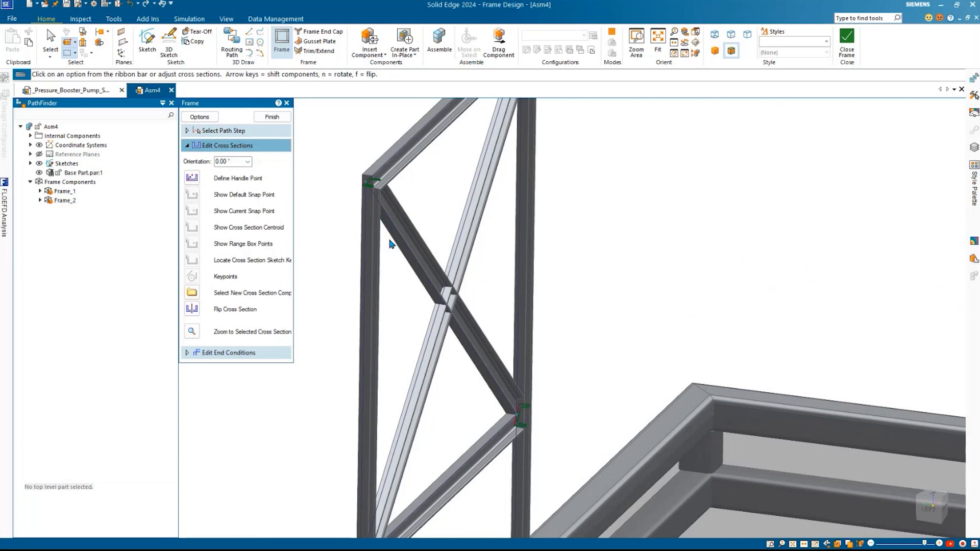
# Step: Finish the upright C-channel frame and leave the Frame command without starting another frame
pyautogui.click(270, 117)
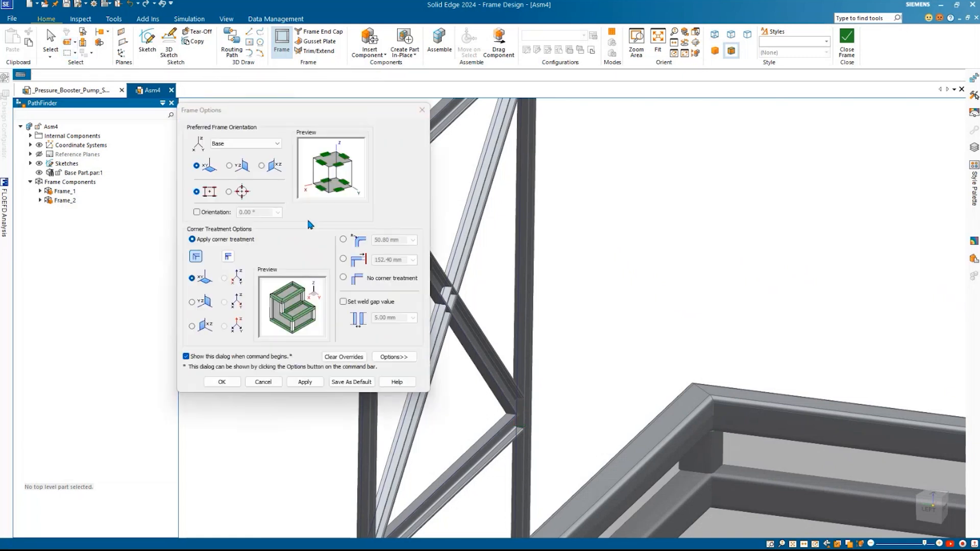
pyautogui.scroll(2, 468, 309)
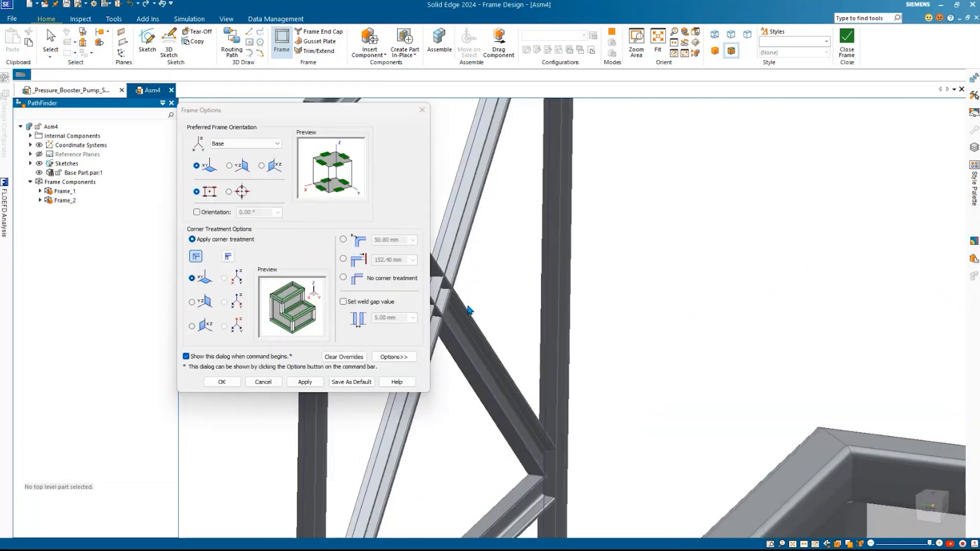
pyautogui.click(421, 109)
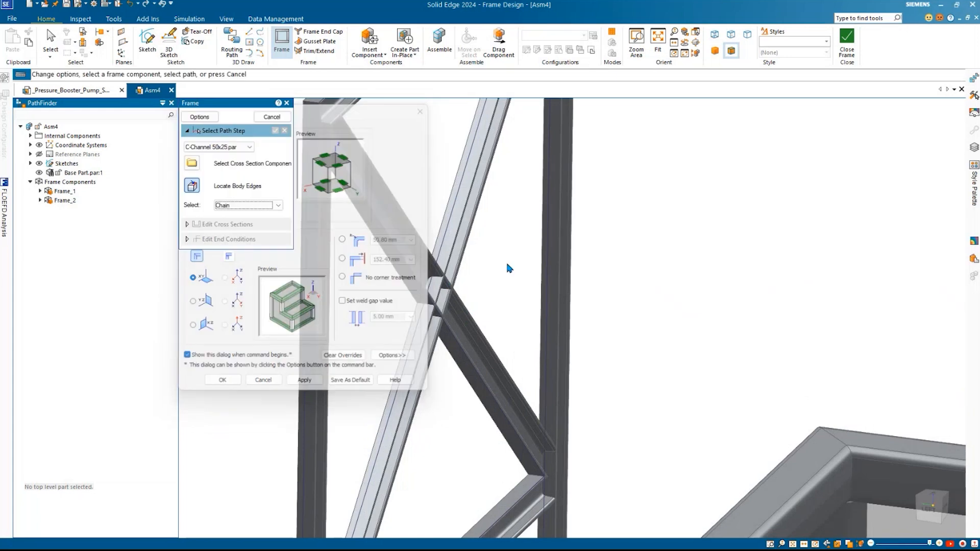
pyautogui.moveTo(507, 264); pyautogui.dragTo(524, 263, button='middle')
pyautogui.scroll(6, 527, 264)
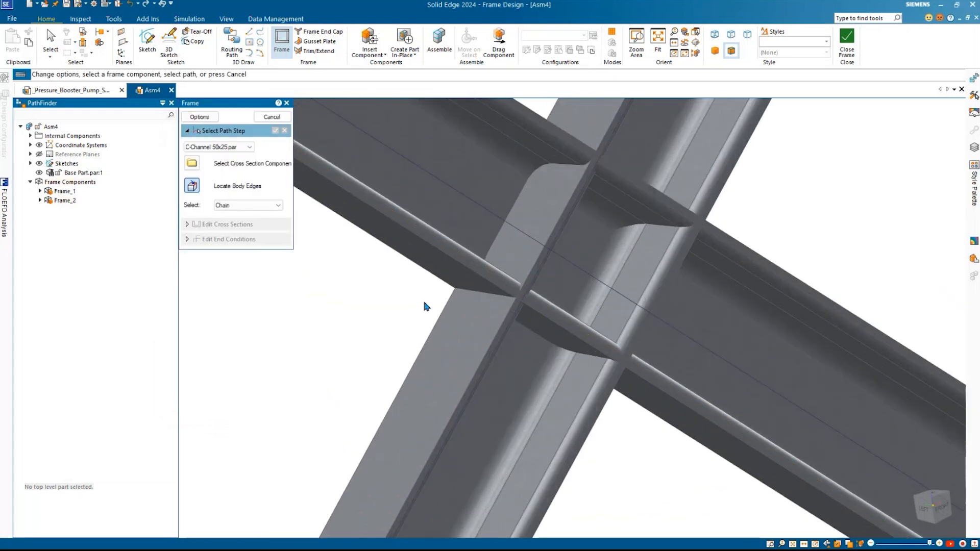
pyautogui.press('Escape')
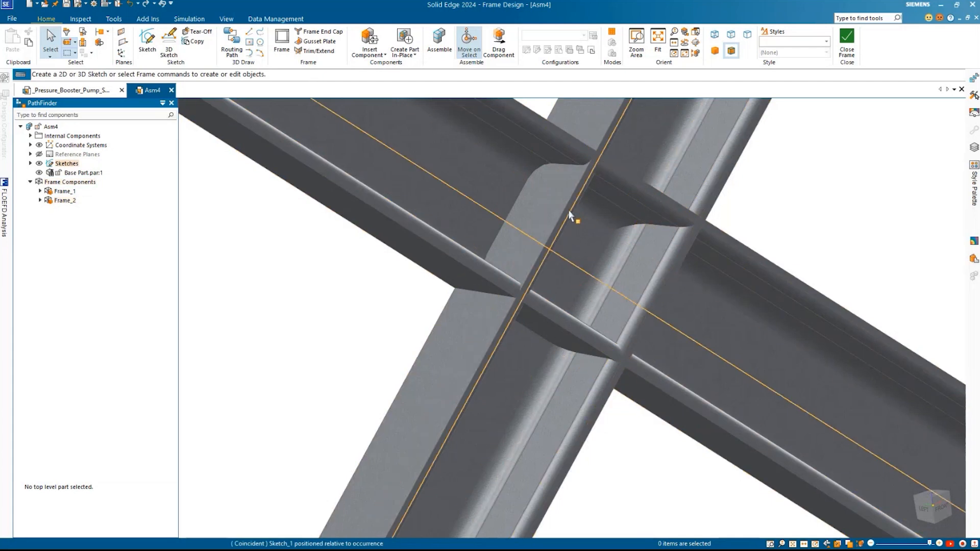
# Step: Edit the definition of Frame_2 and enable Split intersecting frames in its extended frame options
pyautogui.scroll(-1, 347, 312)
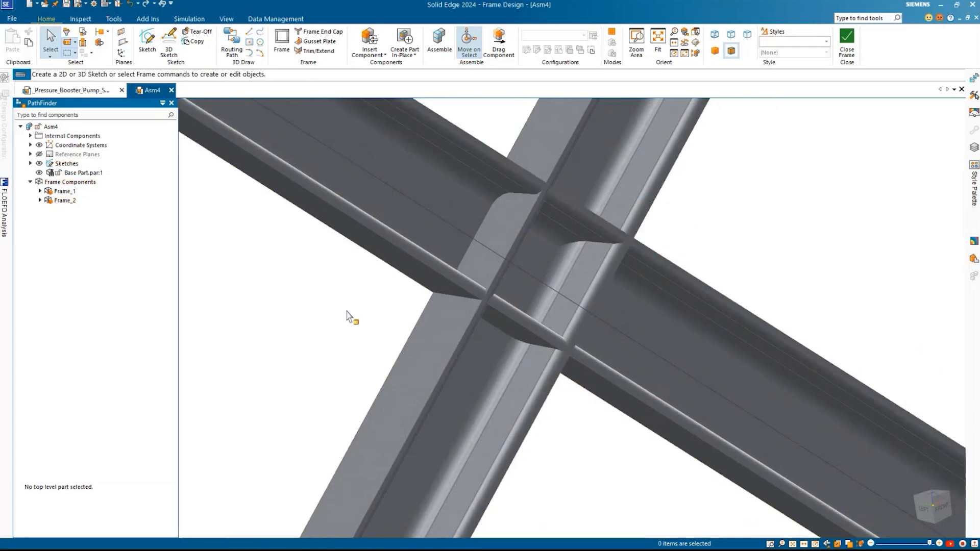
pyautogui.scroll(-3, 349, 313)
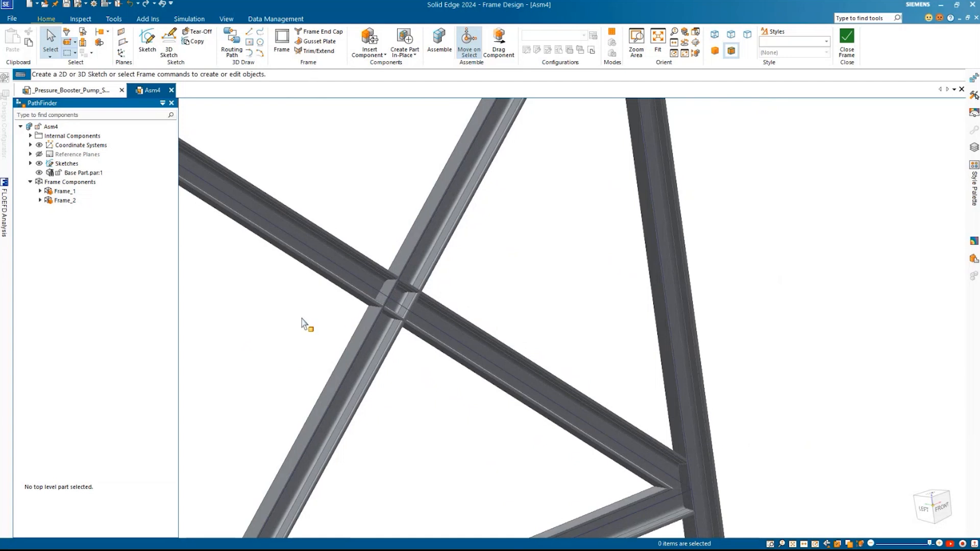
pyautogui.keyDown('shift'); pyautogui.moveTo(342, 319); pyautogui.dragTo(448, 325, button='middle'); pyautogui.keyUp('shift')
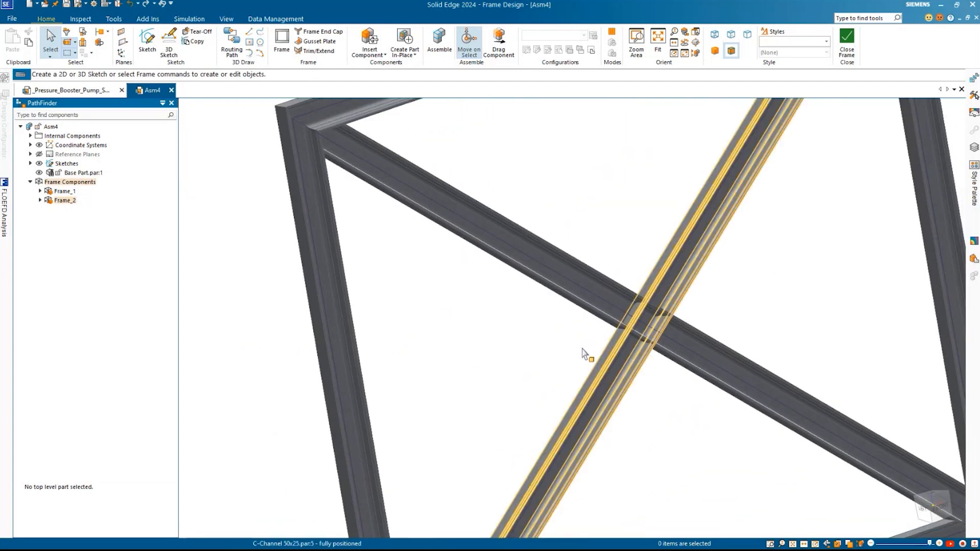
pyautogui.scroll(2, 582, 351)
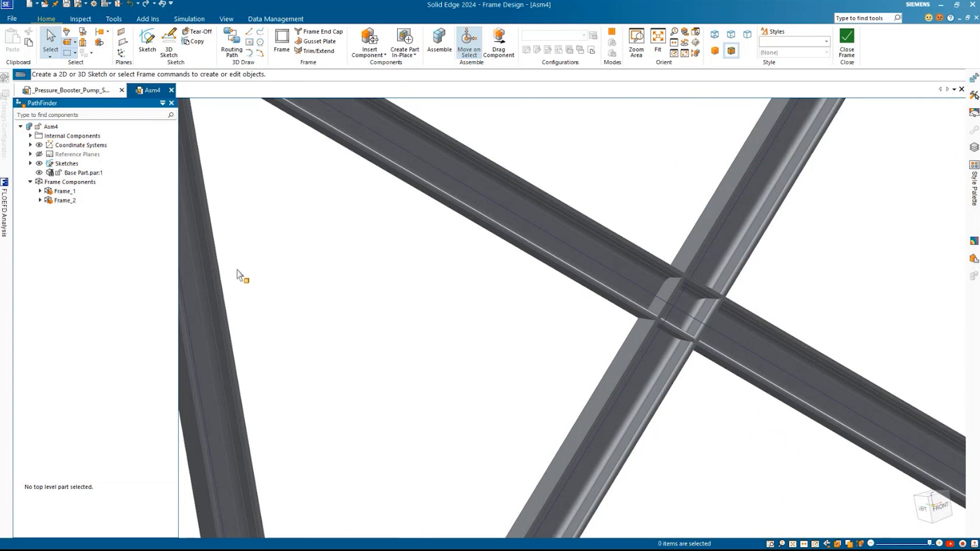
pyautogui.click(64, 200)
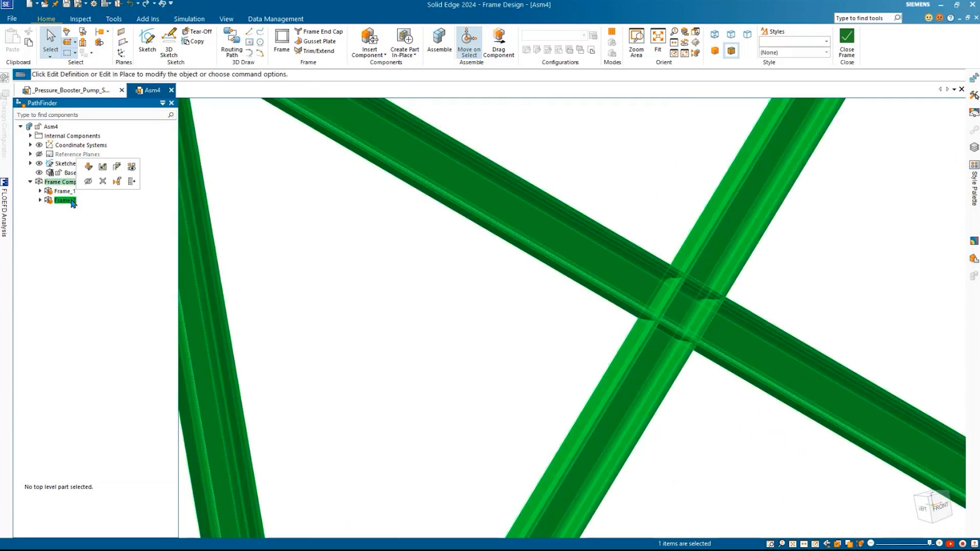
pyautogui.click(89, 168)
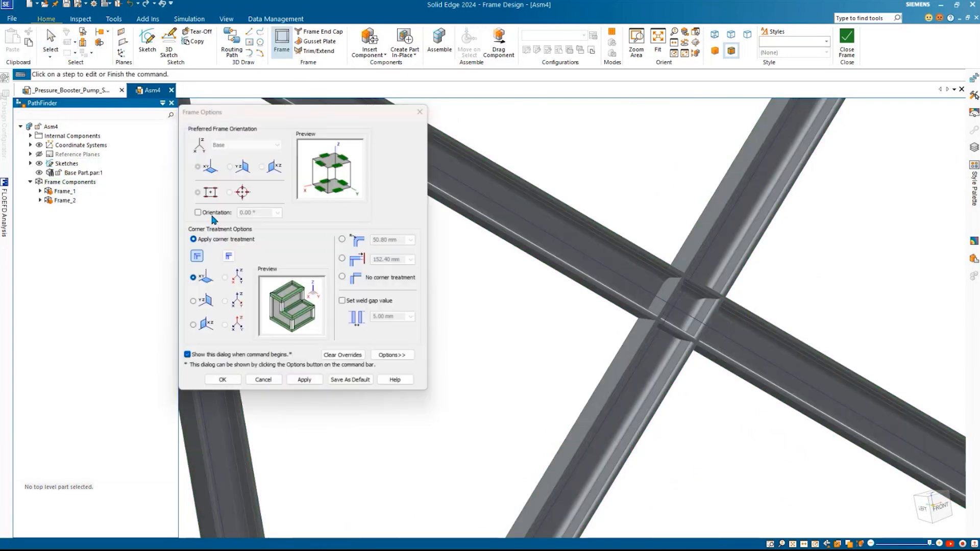
pyautogui.click(394, 358)
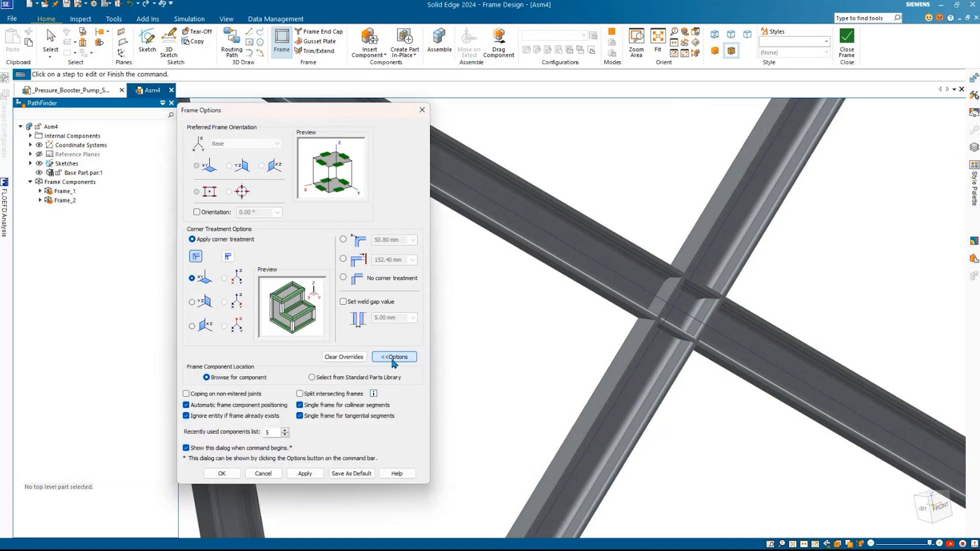
pyautogui.click(300, 396)
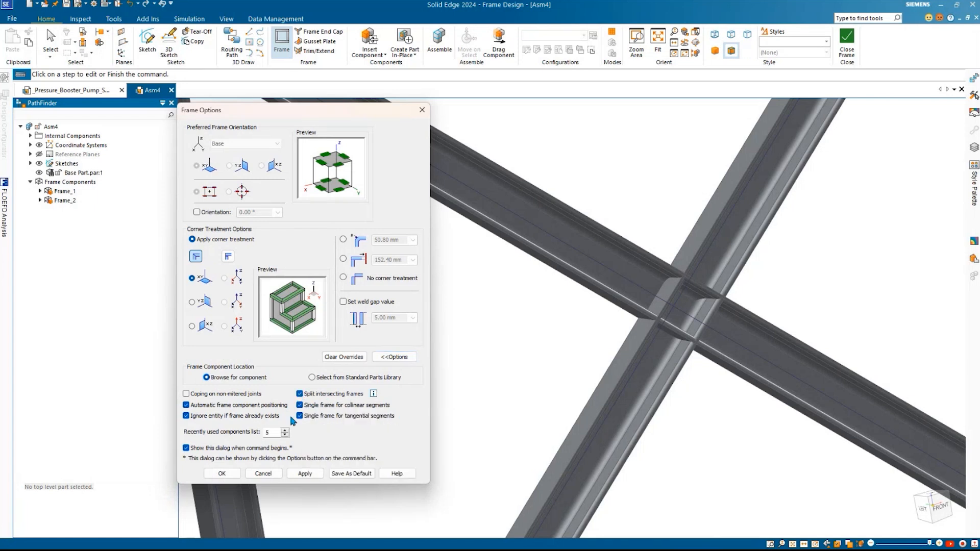
pyautogui.click(222, 474)
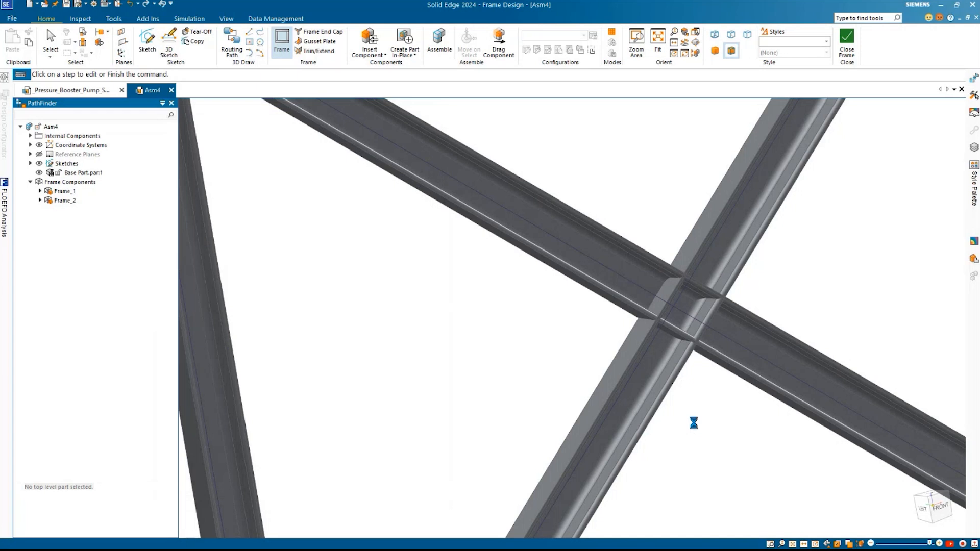
# Step: Edit Frame_2's end conditions and accept the handle point at the crossing of the two diagonal braces
pyautogui.scroll(1, 703, 377)
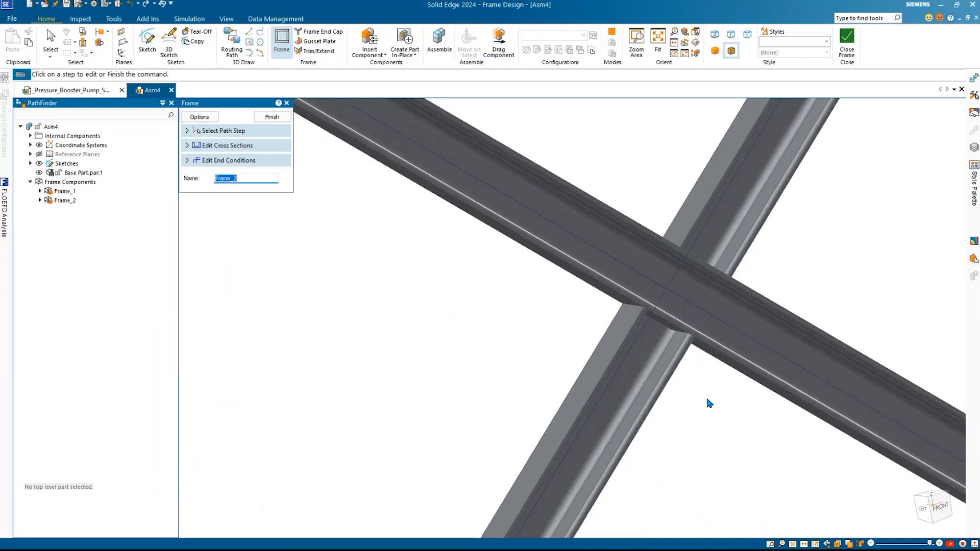
pyautogui.press('Escape')
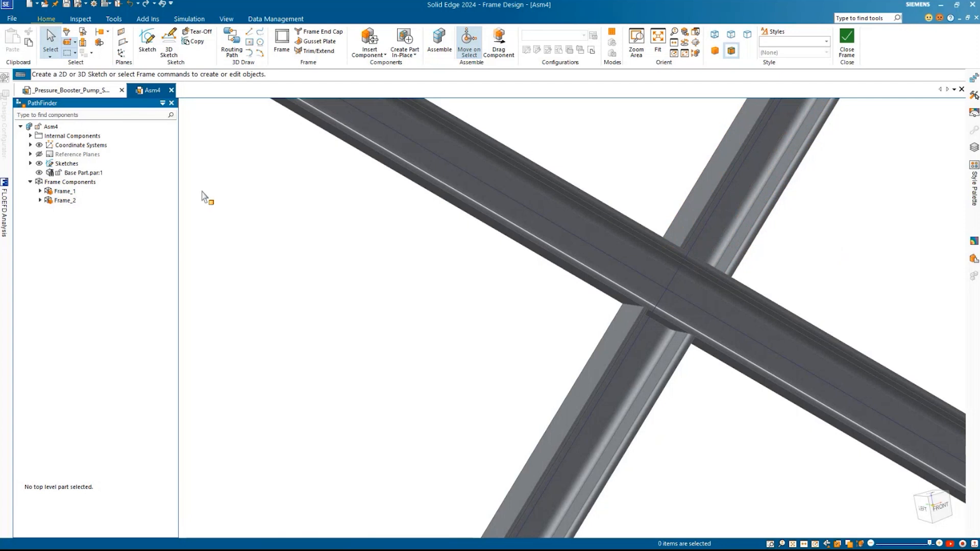
pyautogui.rightClick(66, 201)
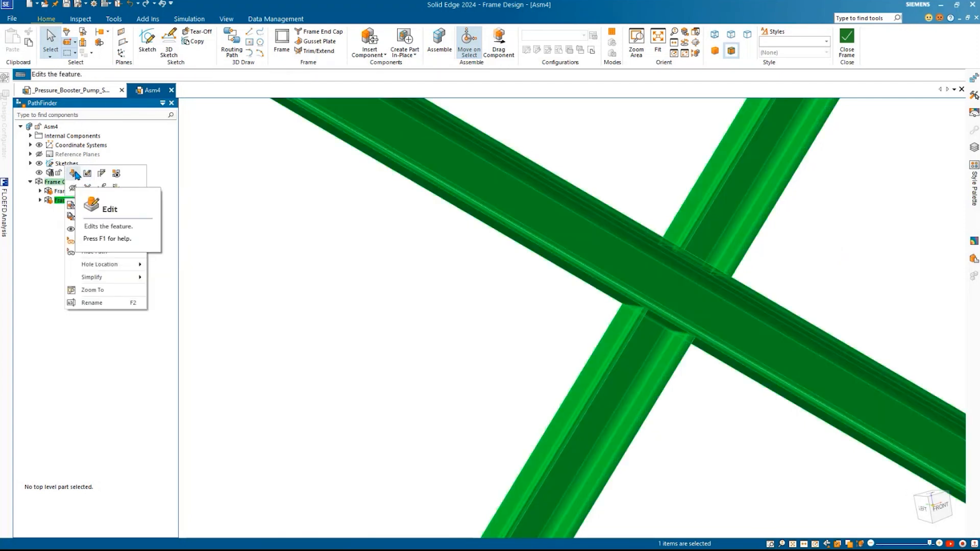
pyautogui.click(75, 175)
pyautogui.click(234, 161)
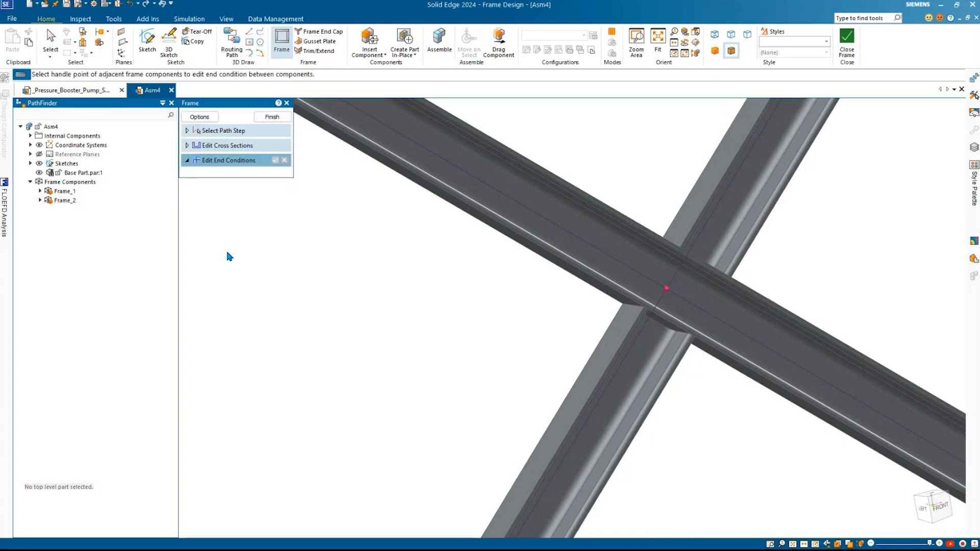
pyautogui.scroll(-5, 443, 342)
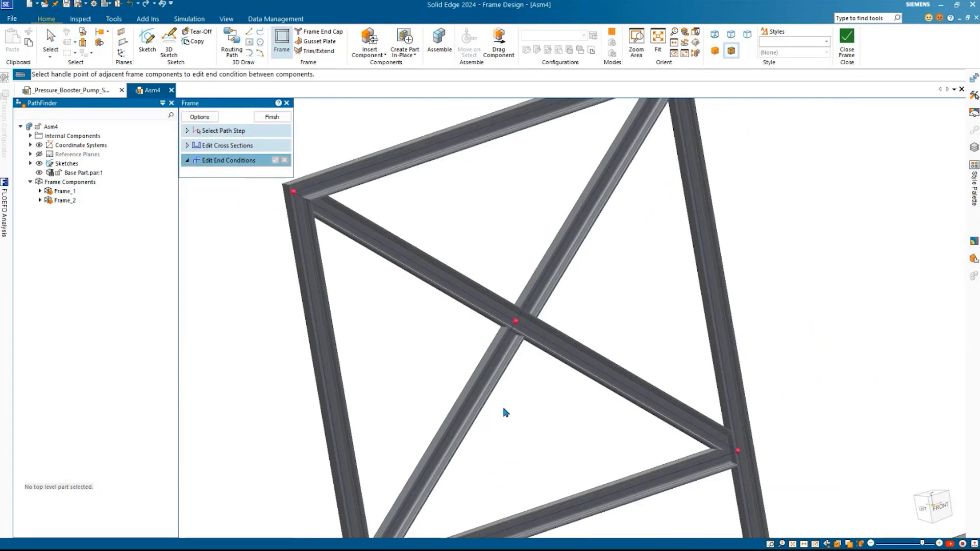
pyautogui.click(515, 322)
pyautogui.click(276, 161)
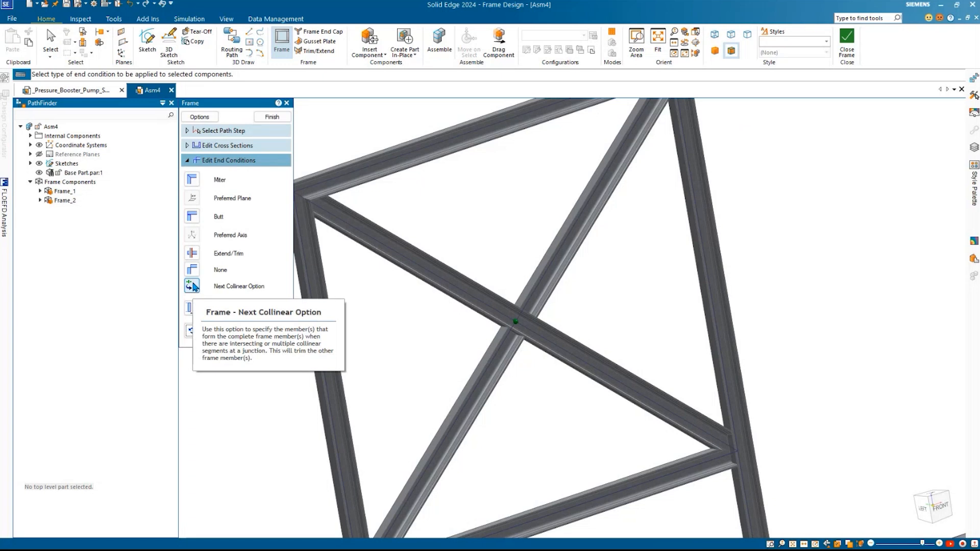
# Step: Use Next Collinear Option to make the other diagonal brace the continuous member at the crossing, and finish the frame edit
pyautogui.scroll(4, 403, 337)
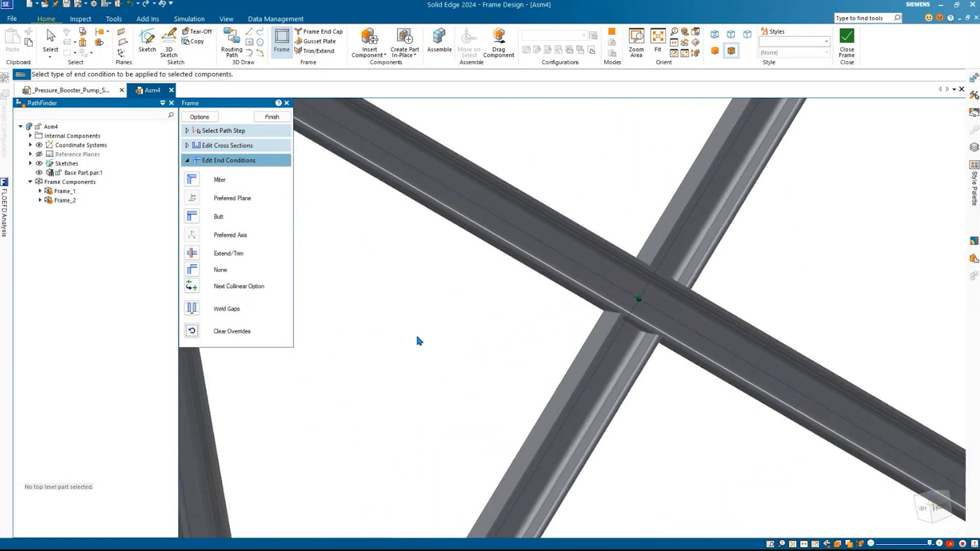
pyautogui.keyDown('shift'); pyautogui.moveTo(414, 331); pyautogui.dragTo(448, 332, button='middle'); pyautogui.keyUp('shift')
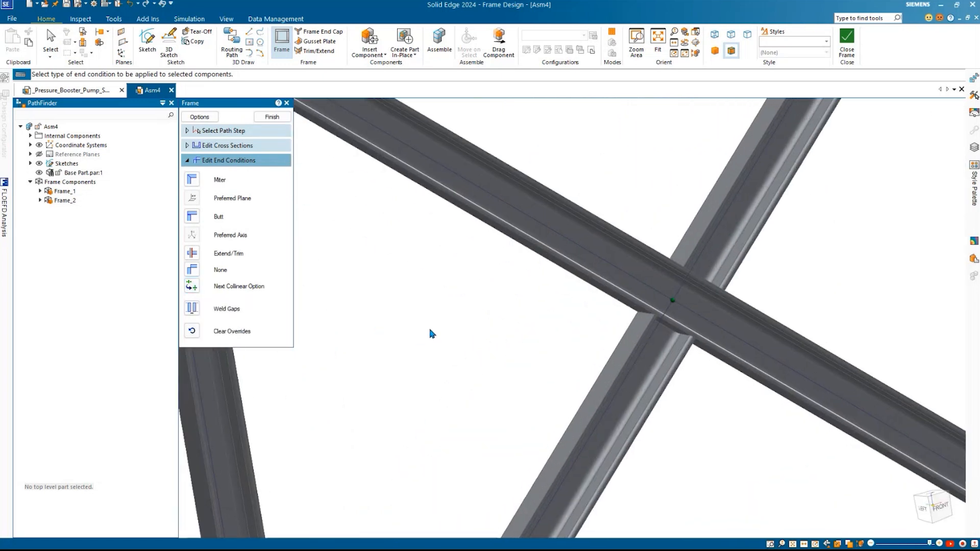
pyautogui.click(193, 287)
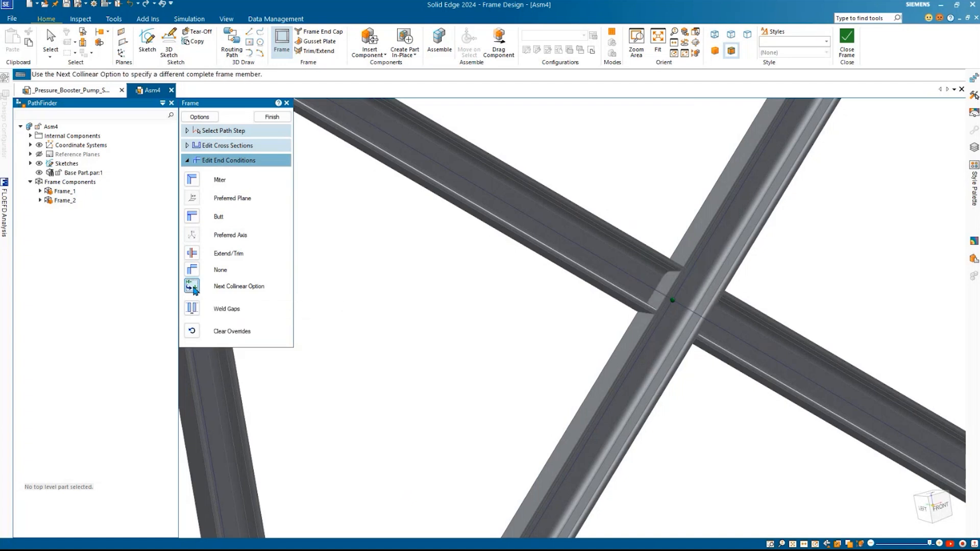
pyautogui.click(194, 290)
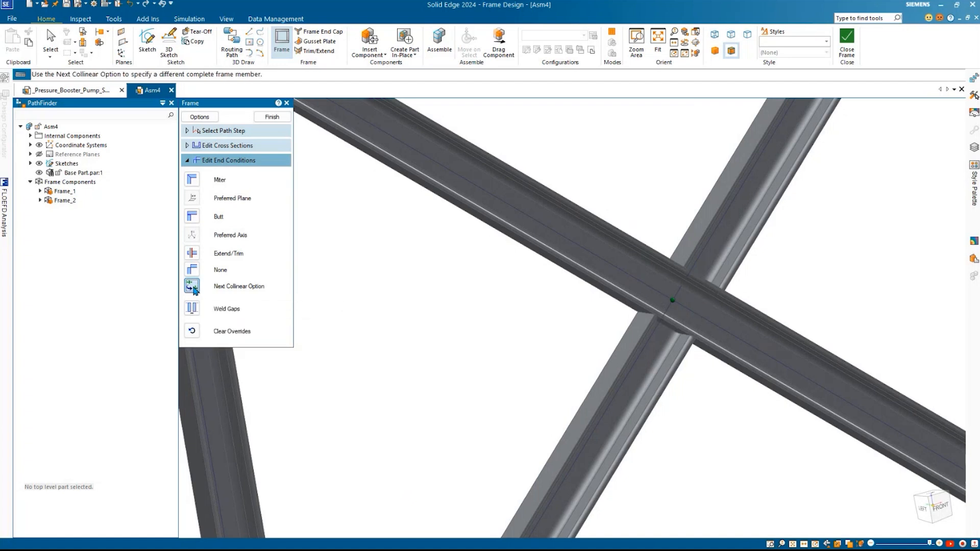
pyautogui.click(195, 290)
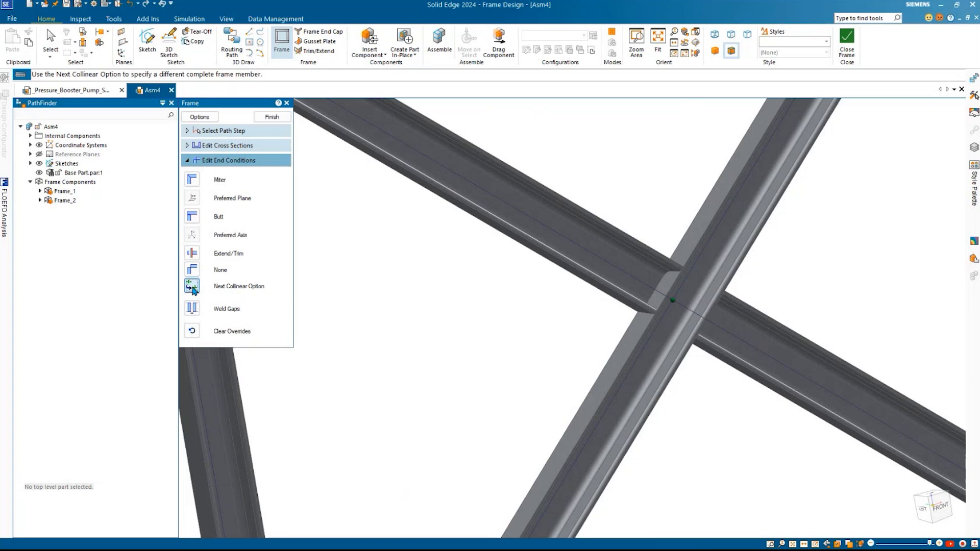
pyautogui.click(272, 117)
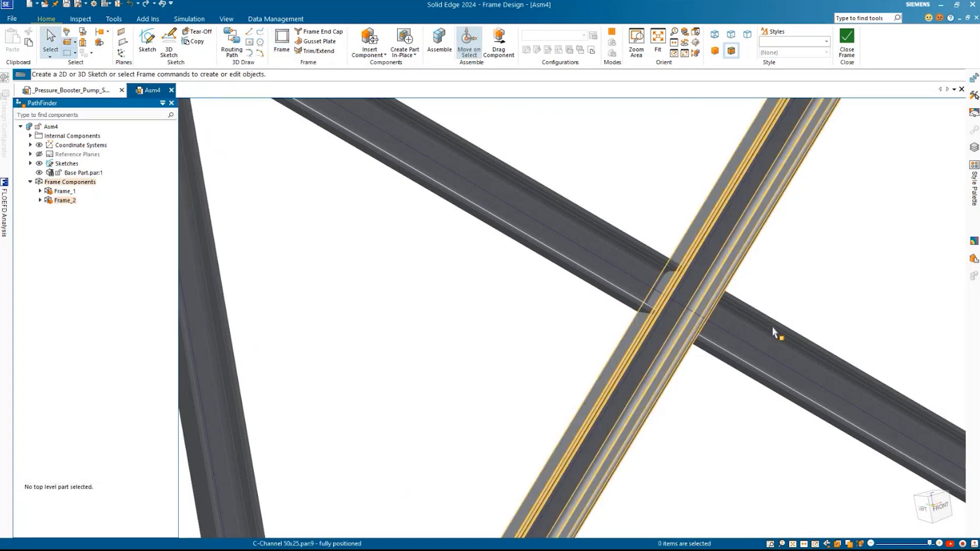
# Step: Check the whole base and upright frame, and close the Frame Design environment to return to the assembly
pyautogui.scroll(-4, 453, 347)
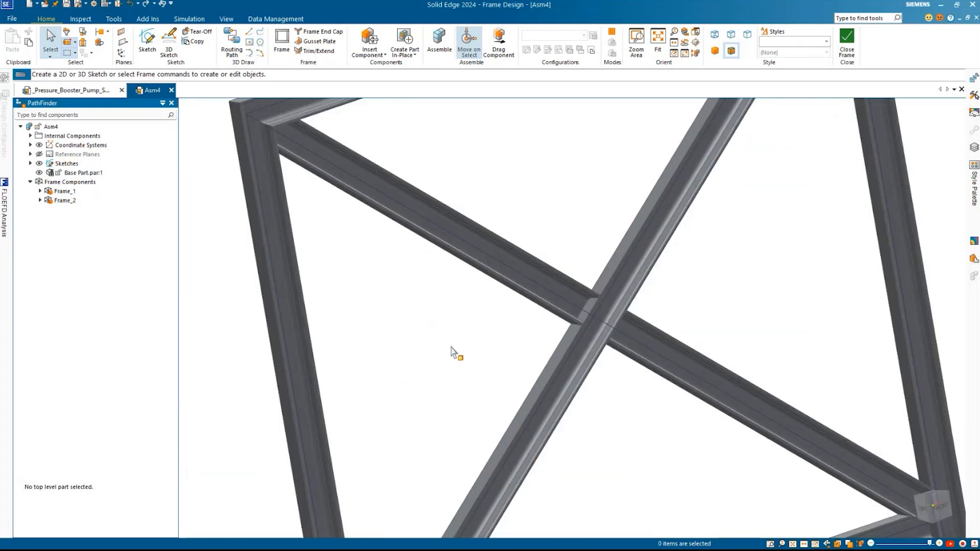
pyautogui.scroll(-2, 449, 349)
pyautogui.scroll(-3, 450, 352)
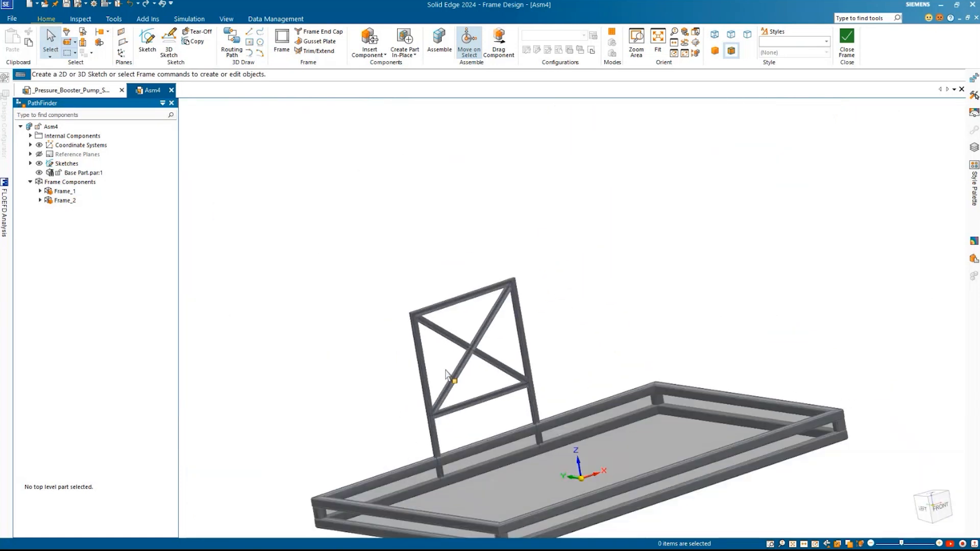
pyautogui.moveTo(449, 376); pyautogui.dragTo(420, 304, button='middle')
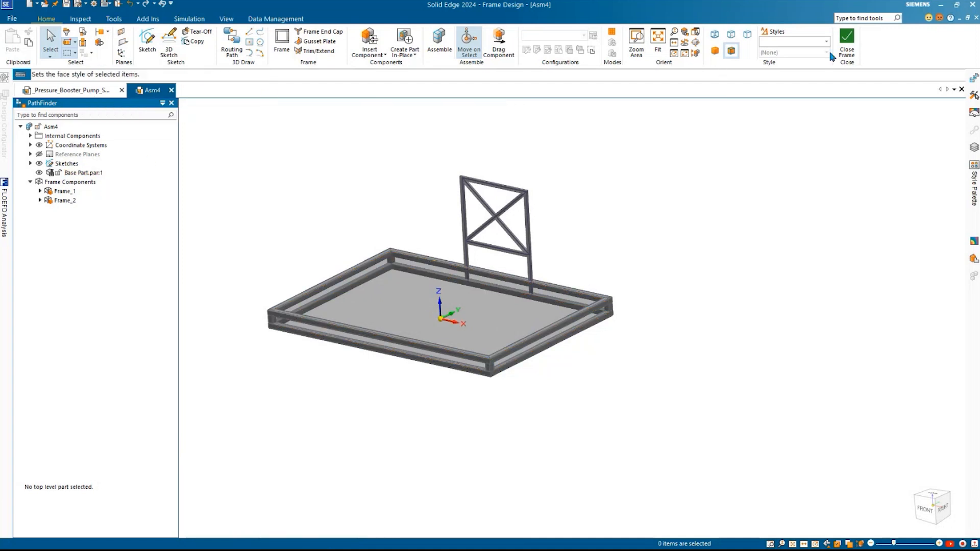
pyautogui.click(843, 53)
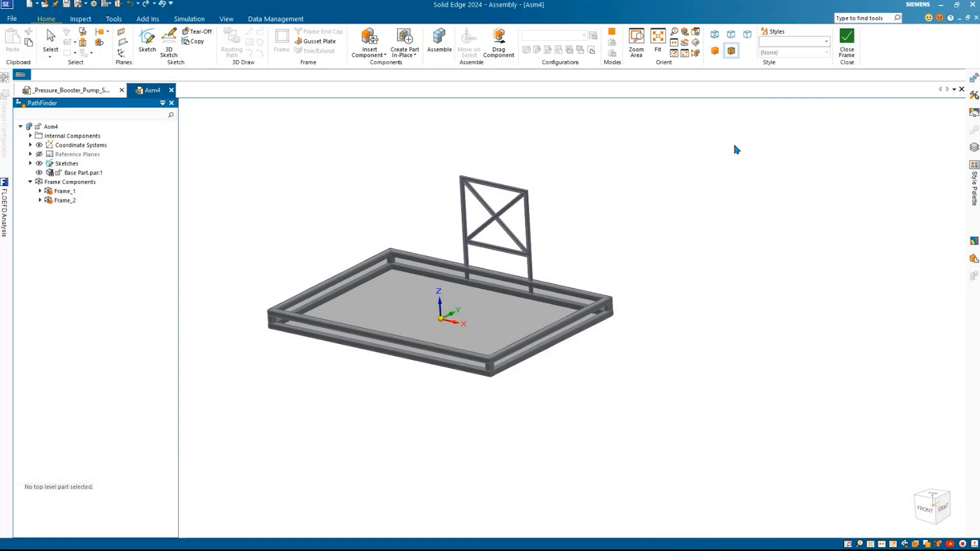
# Step: Insert _Pressure_Booster_Pump_Station.asm from the Parts Library beside the frames without relationships, and close the library
pyautogui.click(972, 262)
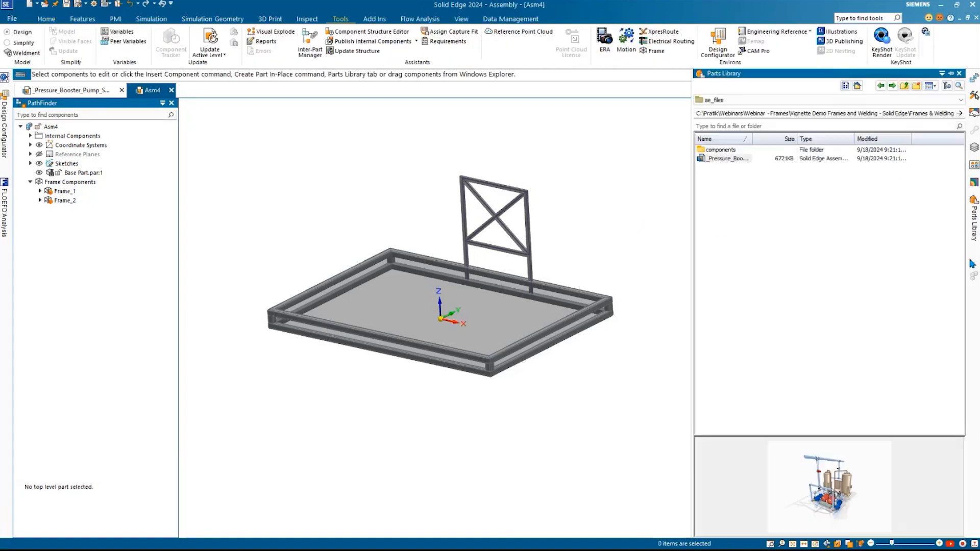
pyautogui.click(951, 74)
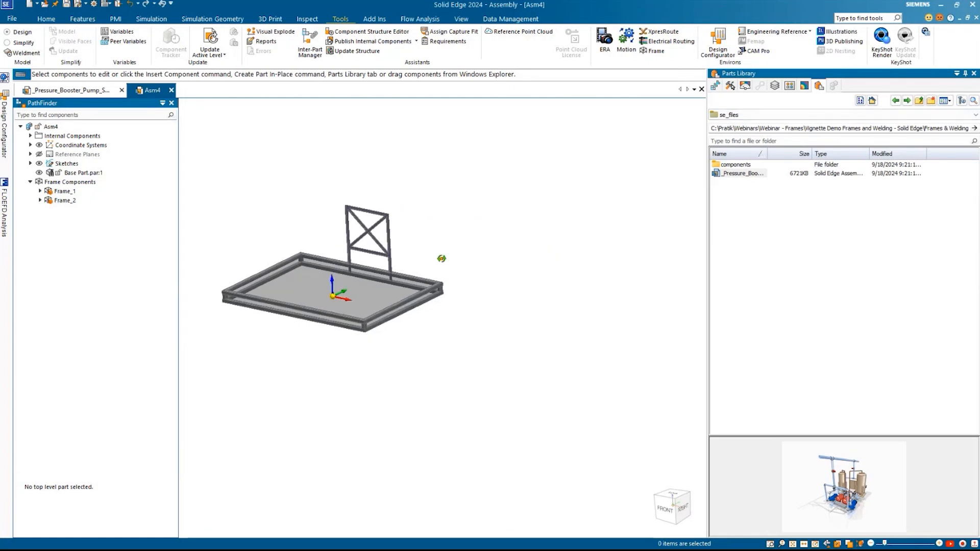
pyautogui.moveTo(493, 259); pyautogui.dragTo(476, 262, button='middle')
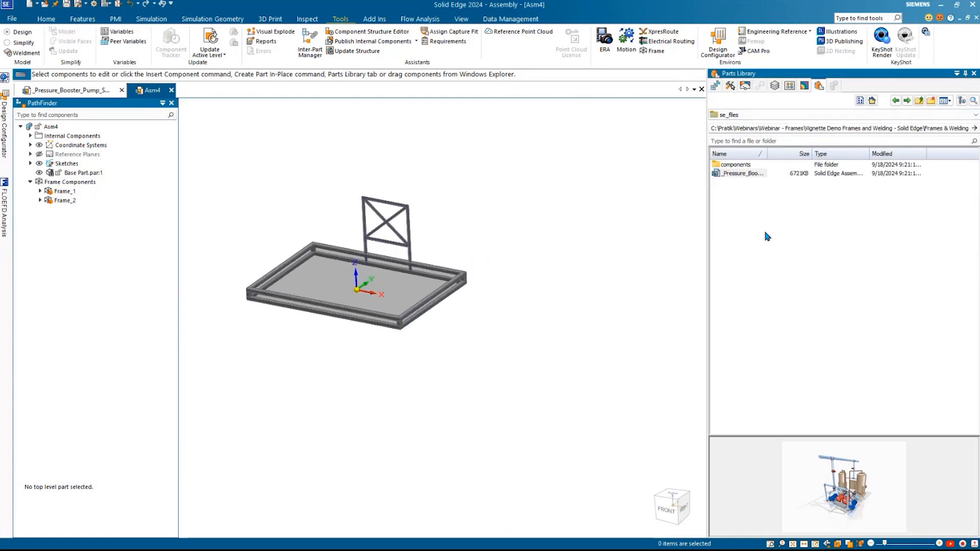
pyautogui.click(751, 176)
pyautogui.moveTo(751, 176); pyautogui.dragTo(507, 210)
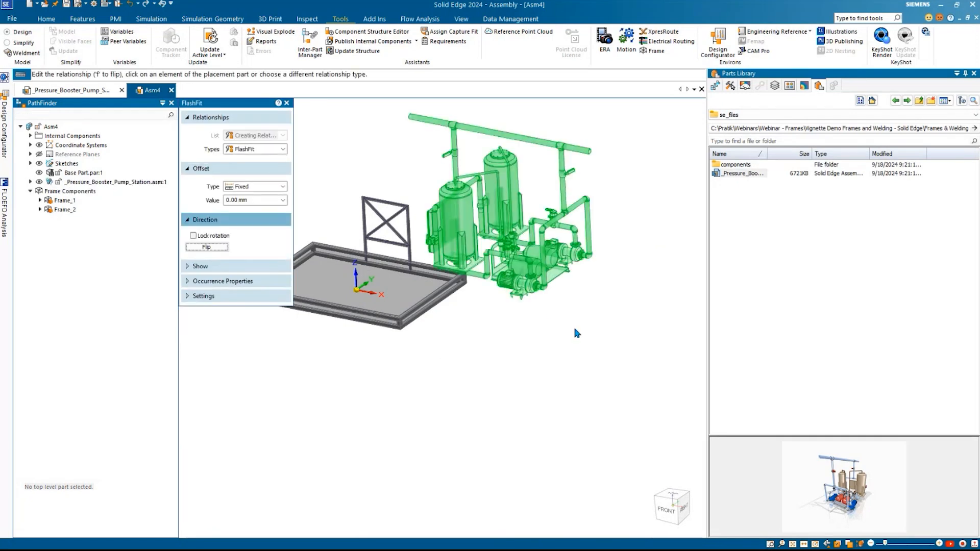
pyautogui.press('Escape')
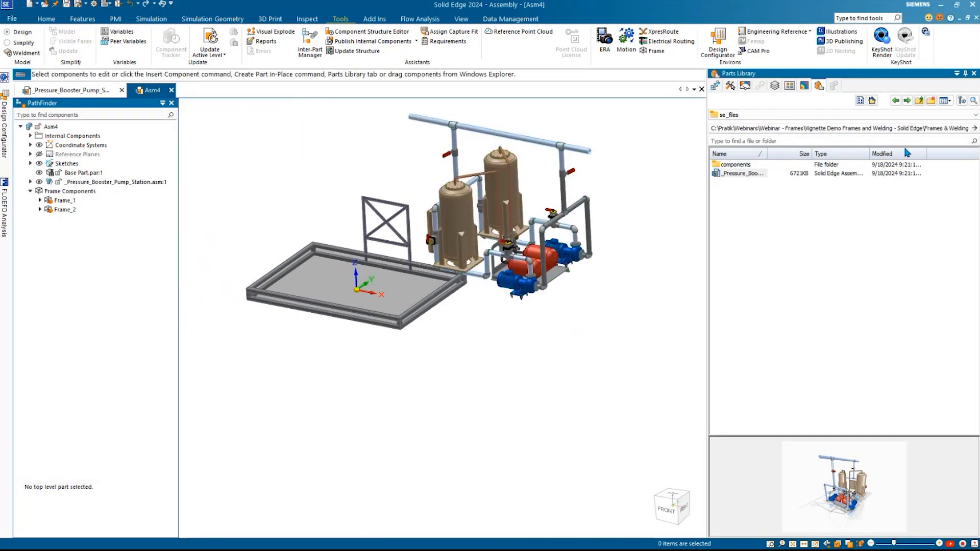
pyautogui.click(966, 74)
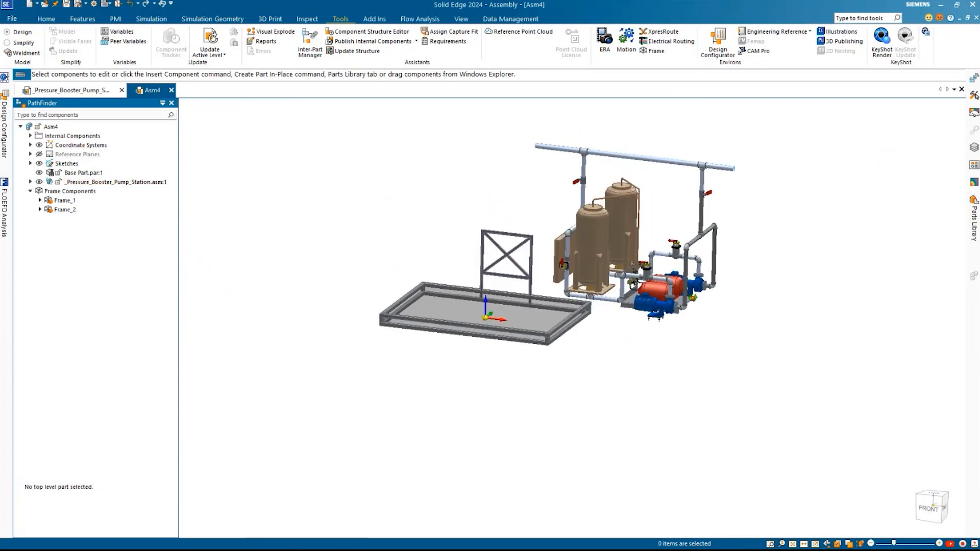
# Step: Rotate the pump station subassembly by -90° about its vertical axis
pyautogui.hotkey('ctrl', 'i')
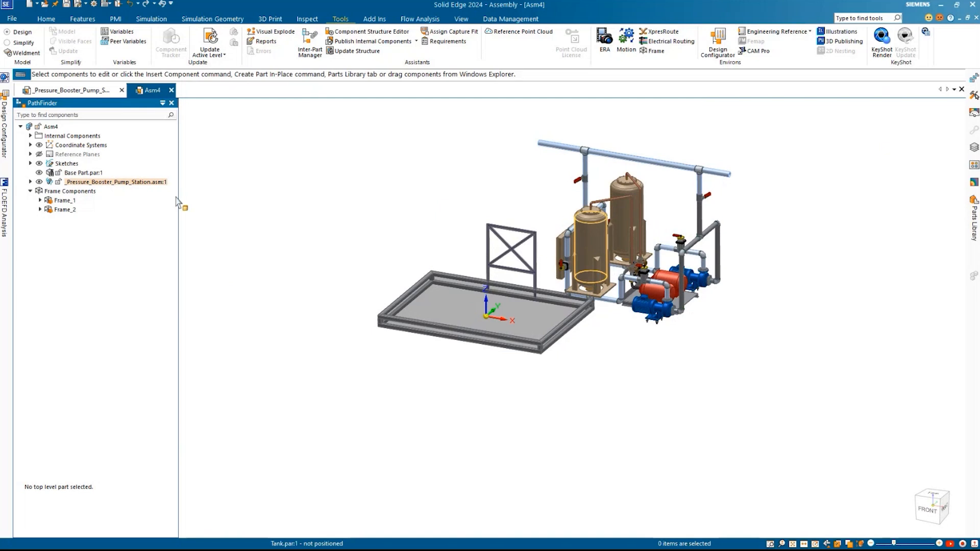
pyautogui.click(97, 182)
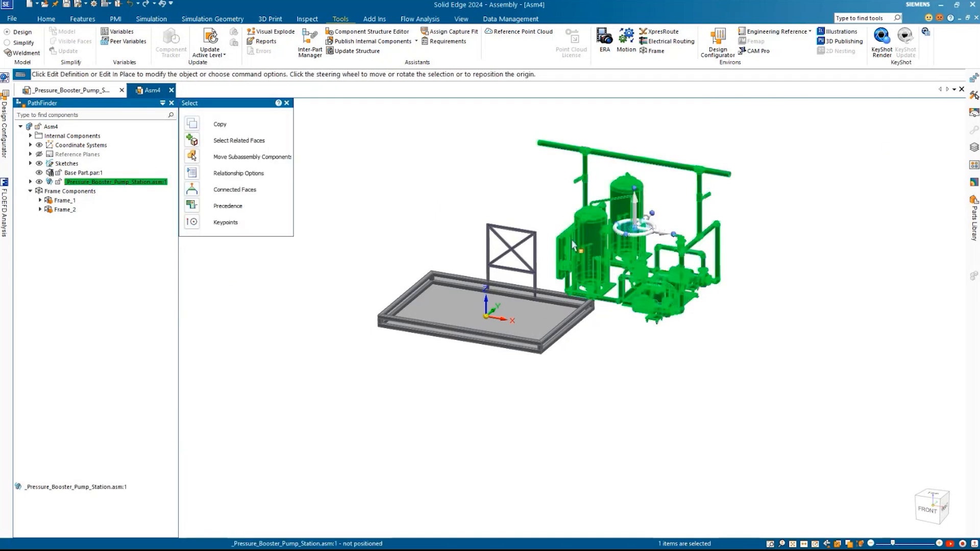
pyautogui.click(646, 232)
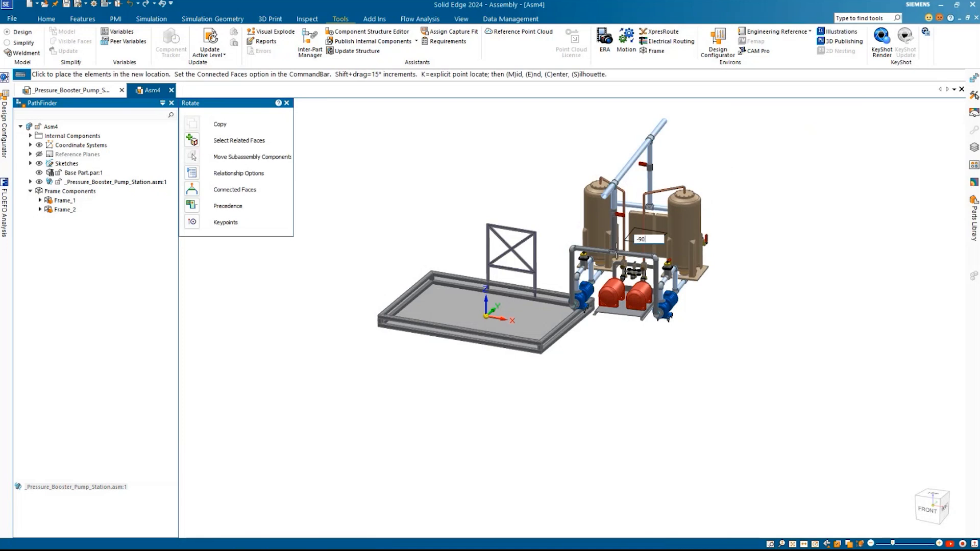
pyautogui.click(616, 253)
# Step: Planar-align the controller box's top face with the top face of the upright frame's upper channel at a fixed 0.00 mm offset
pyautogui.moveTo(500, 206); pyautogui.dragTo(700, 179, button='middle')
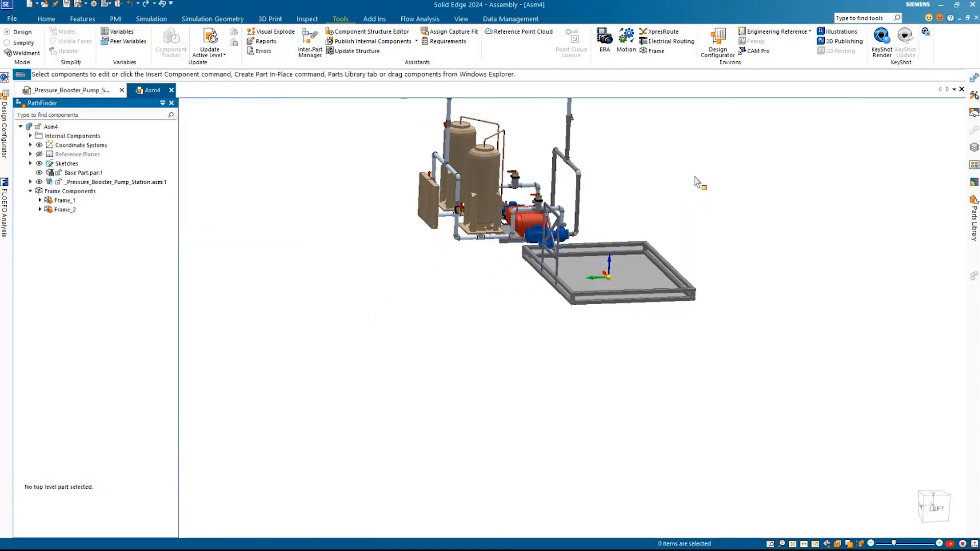
pyautogui.click(46, 19)
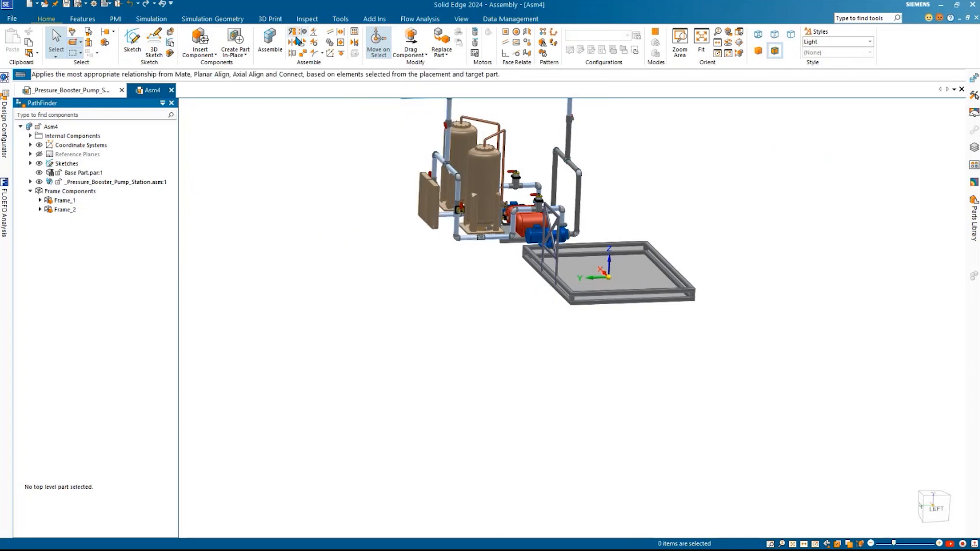
pyautogui.click(292, 53)
pyautogui.scroll(3, 438, 189)
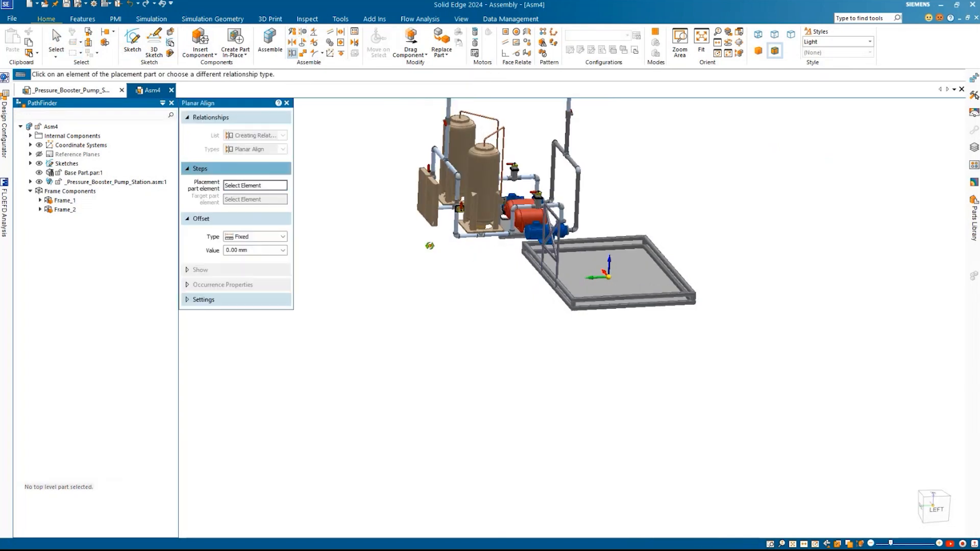
pyautogui.scroll(5, 440, 182)
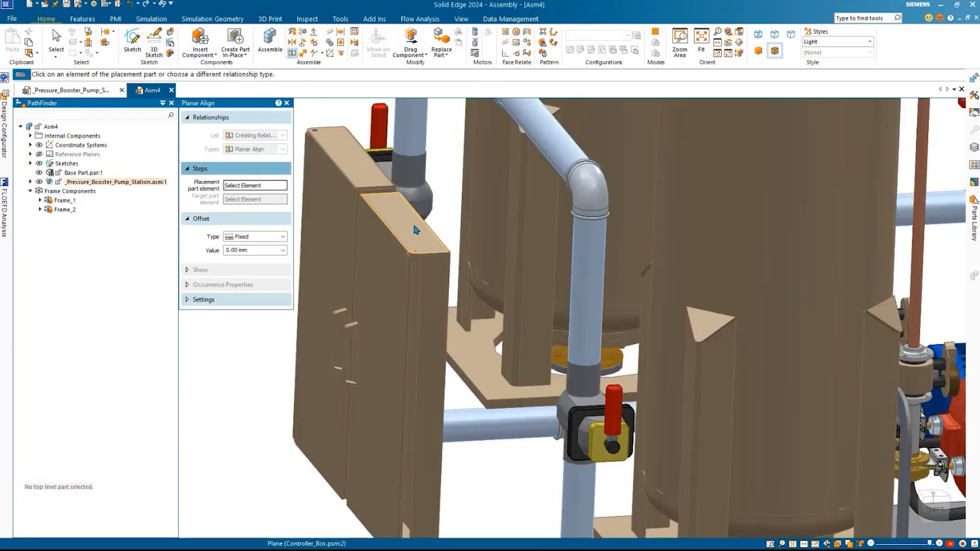
pyautogui.click(417, 228)
pyautogui.scroll(-5, 429, 282)
pyautogui.scroll(10, 707, 237)
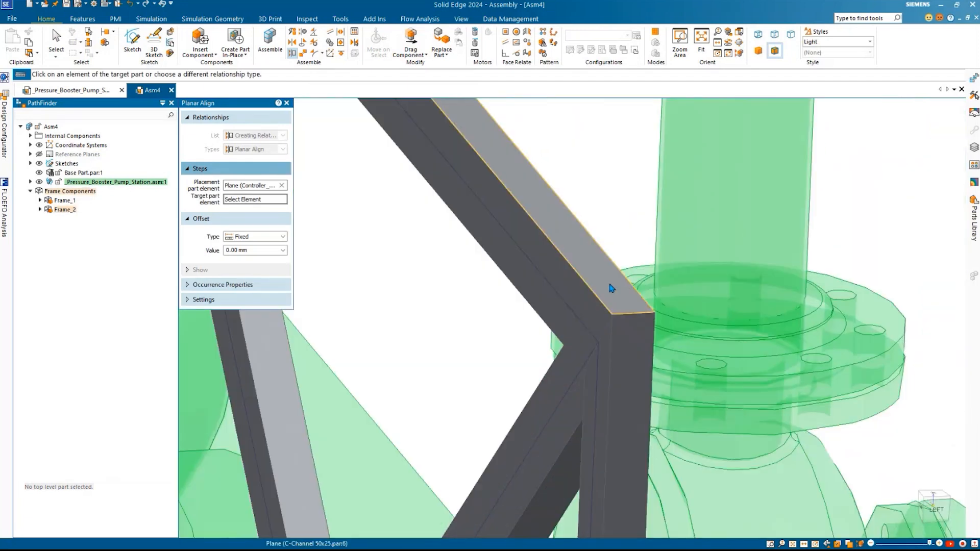
pyautogui.click(612, 289)
# Step: Planar-align the controller box's side face with the outer side face of the upright frame's leg at a fixed 0.00 mm offset
pyautogui.scroll(-10, 612, 289)
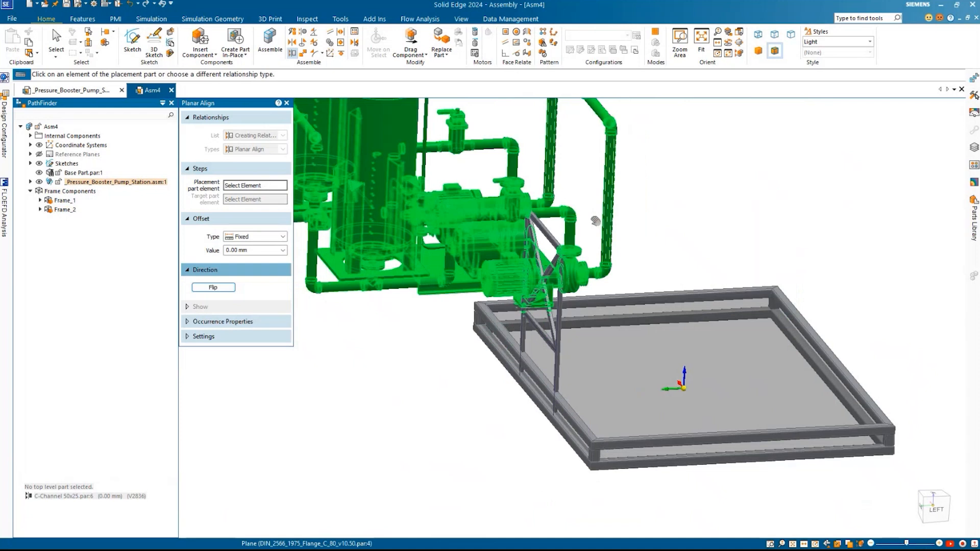
pyautogui.scroll(5, 397, 181)
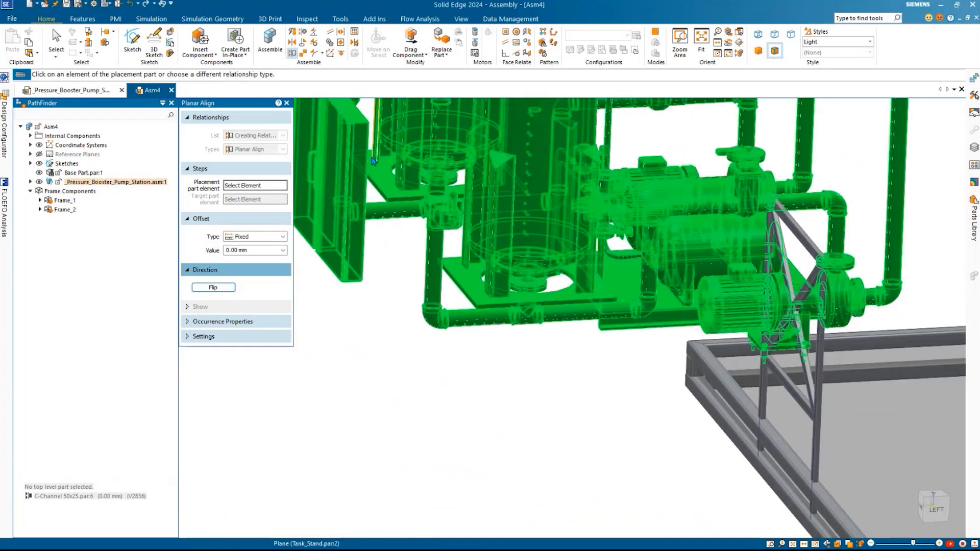
pyautogui.click(366, 156)
pyautogui.scroll(5, 497, 249)
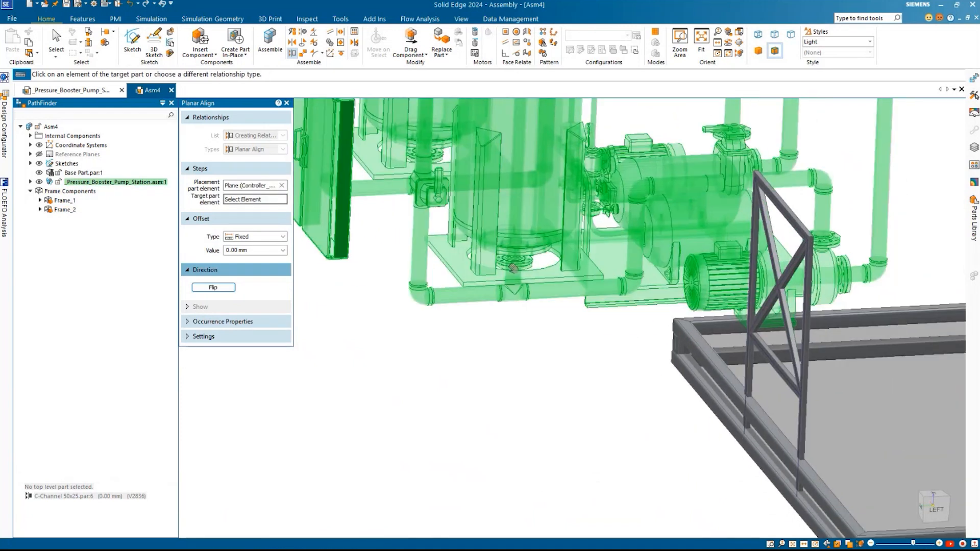
pyautogui.scroll(6, 815, 219)
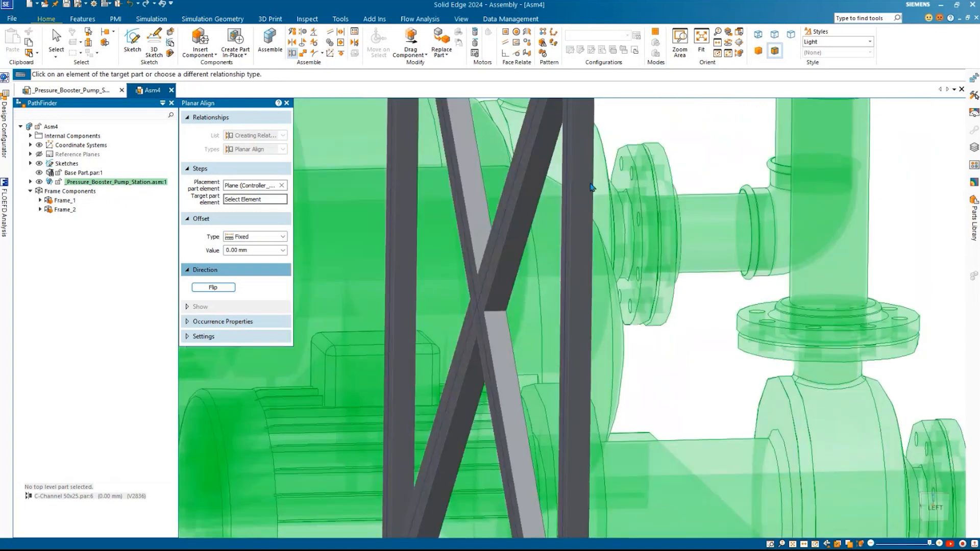
pyautogui.click(591, 188)
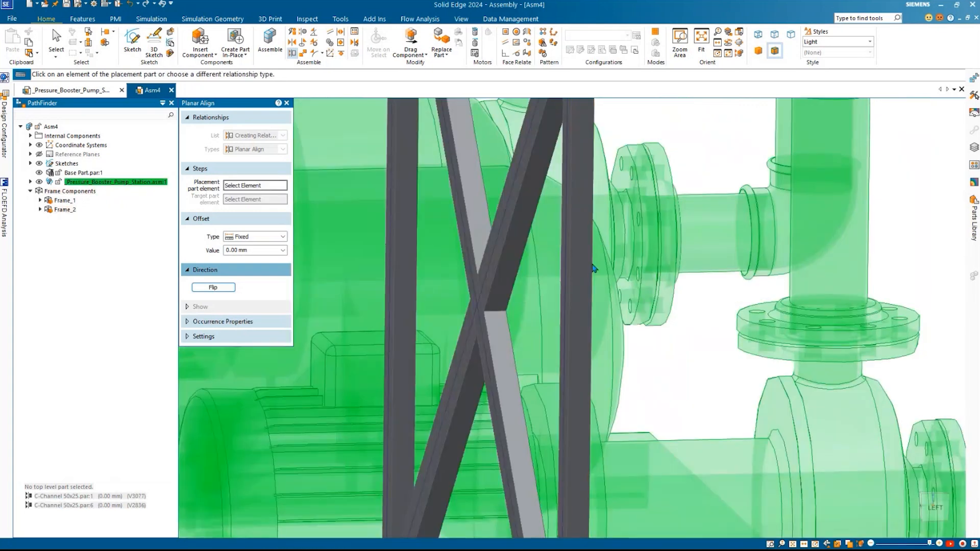
# Step: Mate the controller box's back face to the front face of the upright frame's C-channel leg at a fixed 0.00 mm offset
pyautogui.scroll(-10, 593, 278)
pyautogui.moveTo(594, 278); pyautogui.dragTo(351, 243, button='middle')
pyautogui.click(292, 43)
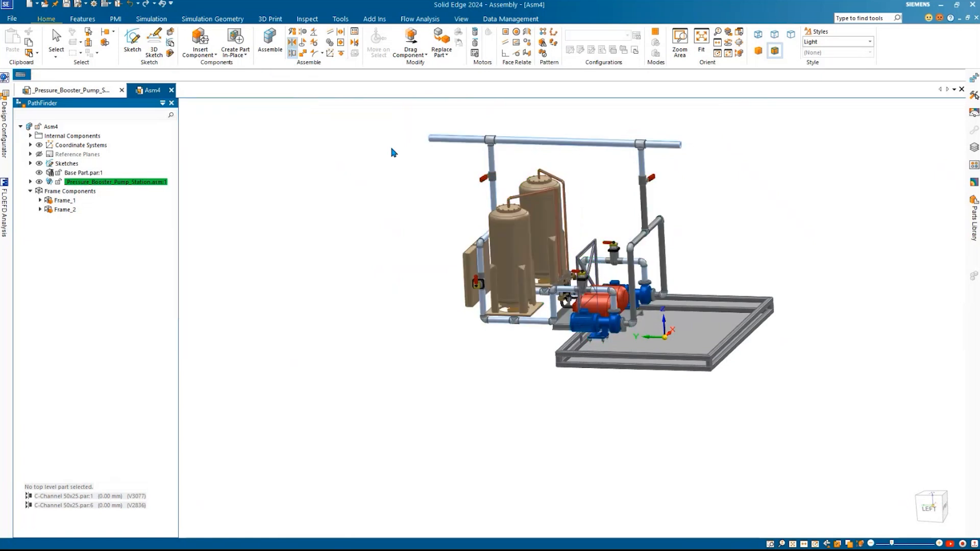
pyautogui.scroll(5, 467, 295)
pyautogui.scroll(3, 467, 295)
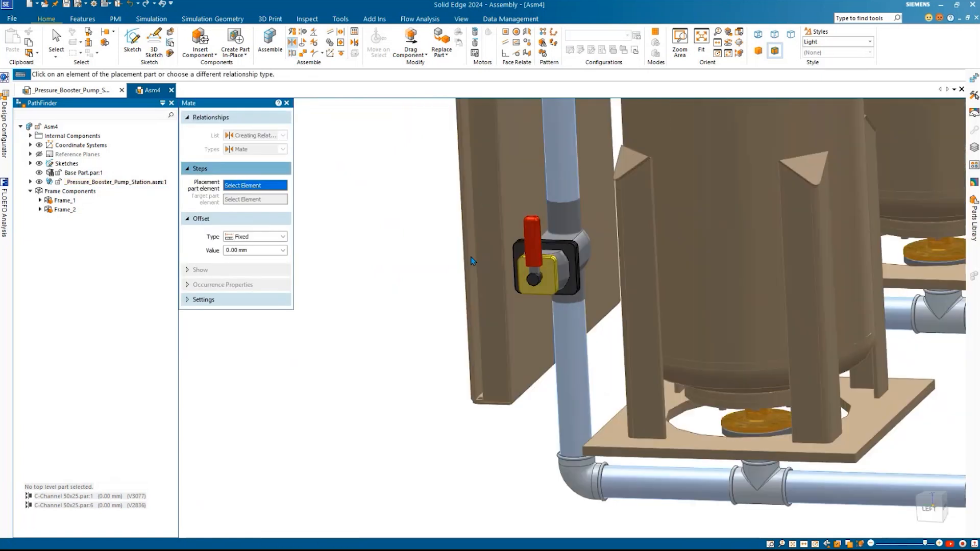
pyautogui.click(516, 179)
pyautogui.scroll(-4, 516, 180)
pyautogui.scroll(-3, 502, 233)
pyautogui.moveTo(502, 233); pyautogui.dragTo(572, 224, button='middle')
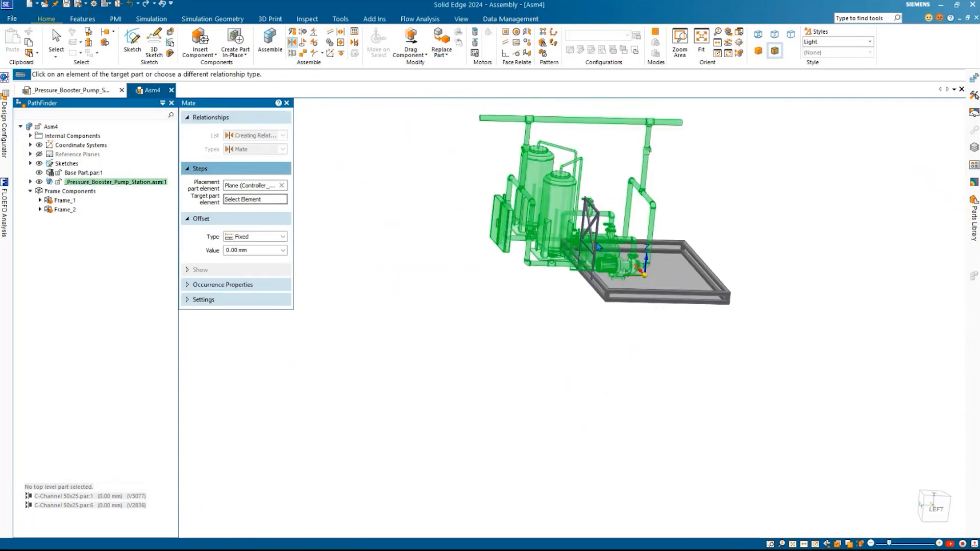
pyautogui.scroll(8, 601, 211)
pyautogui.scroll(5, 602, 204)
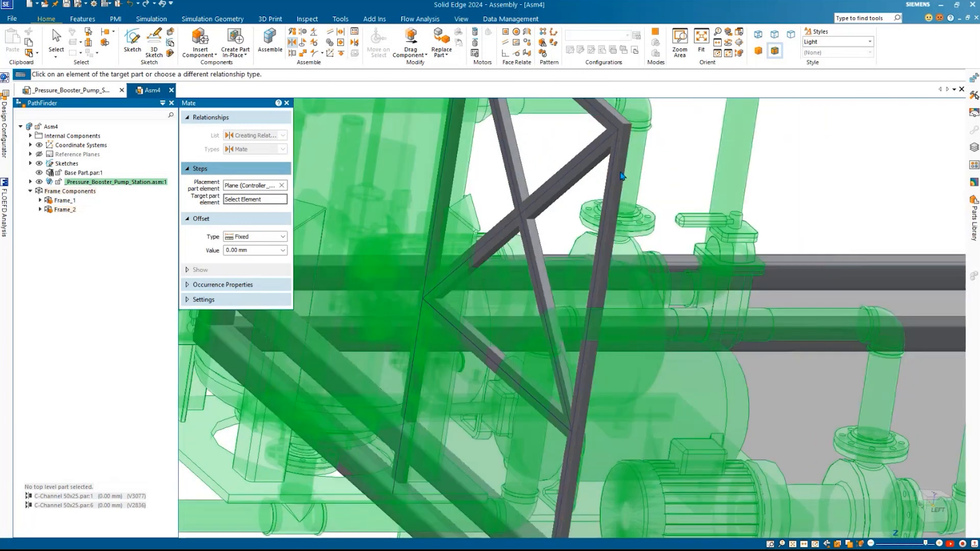
pyautogui.click(611, 169)
pyautogui.scroll(-6, 612, 245)
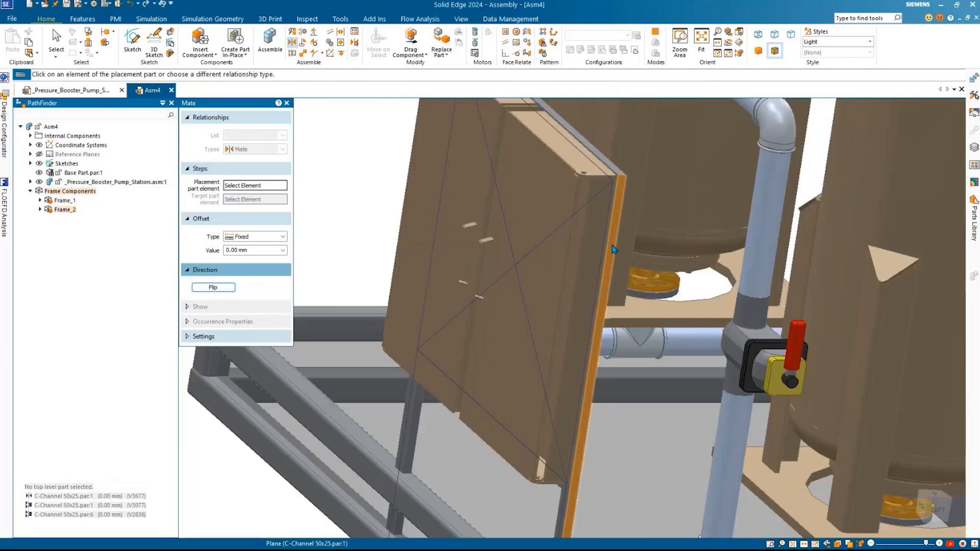
# Step: Examine how the aligned pump station sits on the base and upright frame, checking the tank stands, piping and pumps
pyautogui.moveTo(613, 247)
pyautogui.mouseDown(button='middle')
pyautogui.moveTo(547, 235)
pyautogui.moveTo(608, 249)
pyautogui.mouseUp(button='middle')
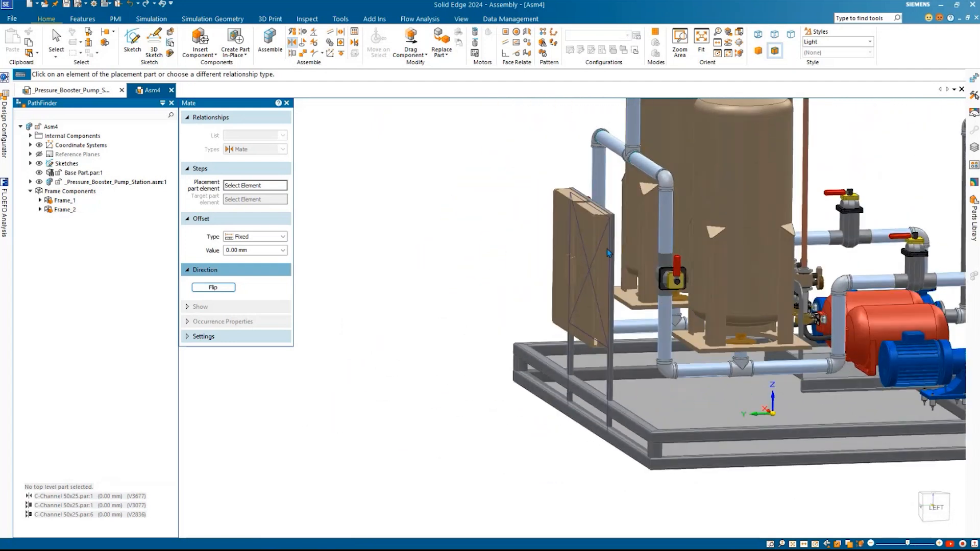
pyautogui.scroll(-4, 608, 249)
pyautogui.keyDown('shift'); pyautogui.moveTo(653, 289); pyautogui.dragTo(607, 285, button='middle'); pyautogui.keyUp('shift')
pyautogui.moveTo(607, 285); pyautogui.dragTo(528, 296, button='middle')
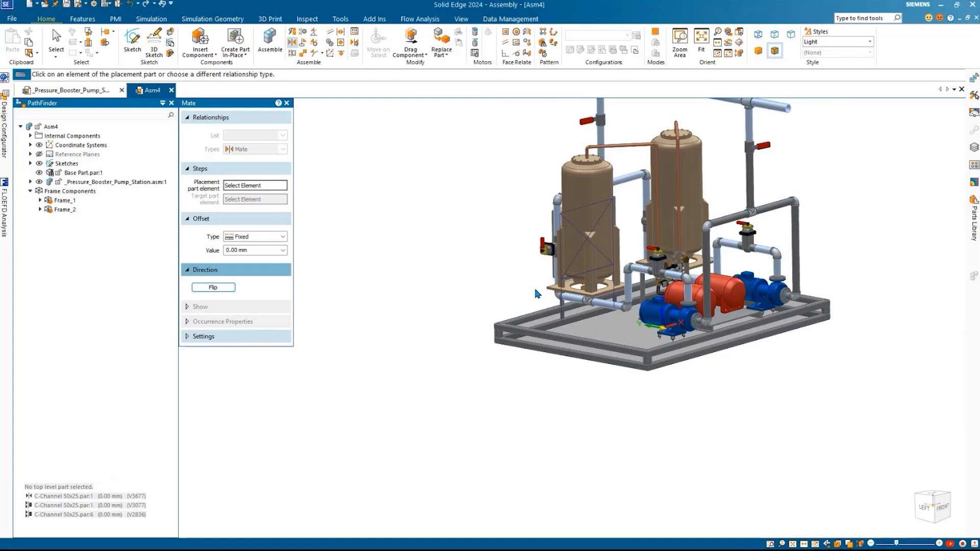
pyautogui.scroll(5, 572, 306)
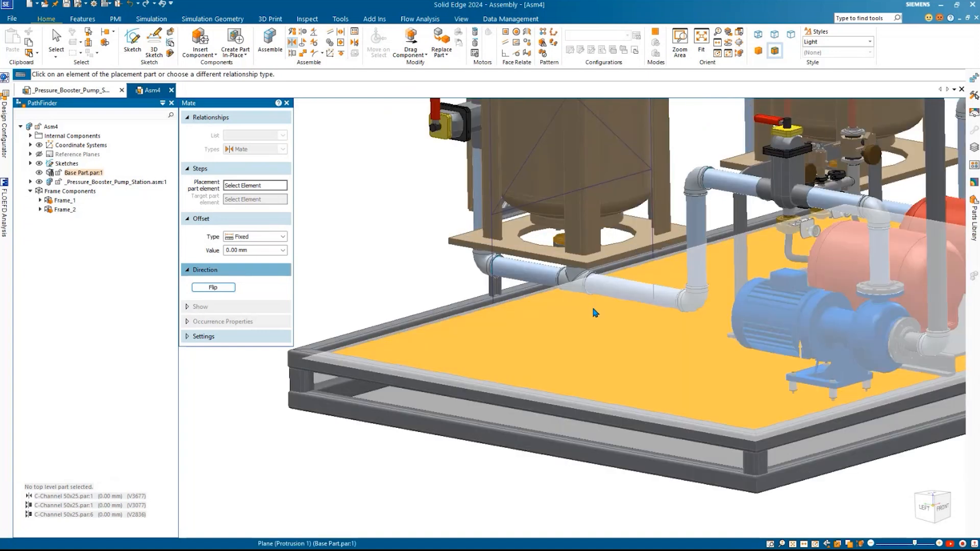
pyautogui.moveTo(593, 312); pyautogui.dragTo(653, 314, button='middle')
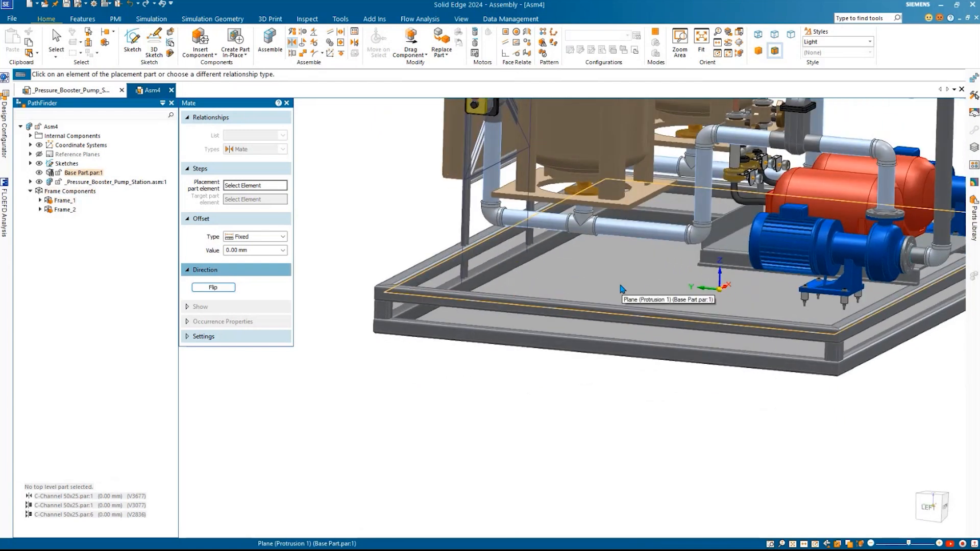
pyautogui.scroll(3, 616, 226)
pyautogui.scroll(-1, 616, 226)
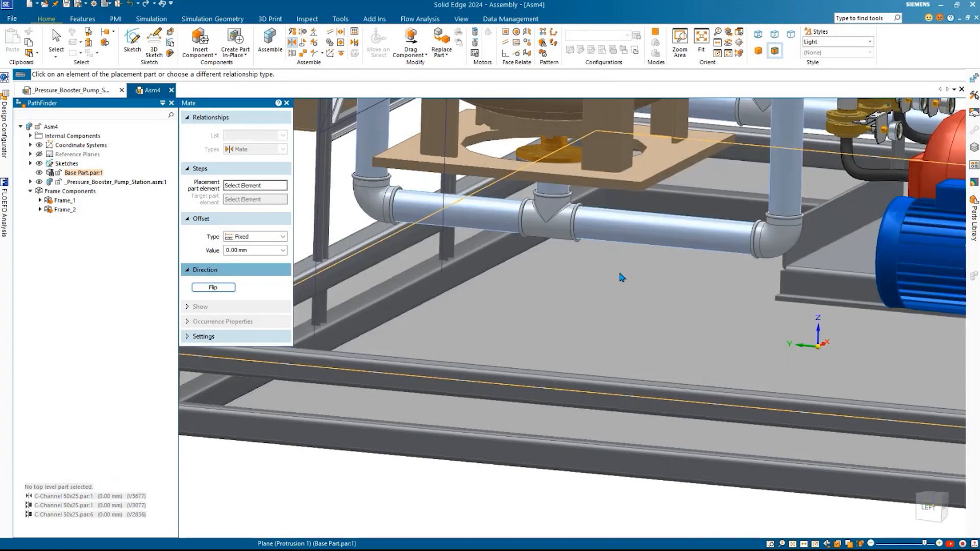
pyautogui.scroll(2, 631, 287)
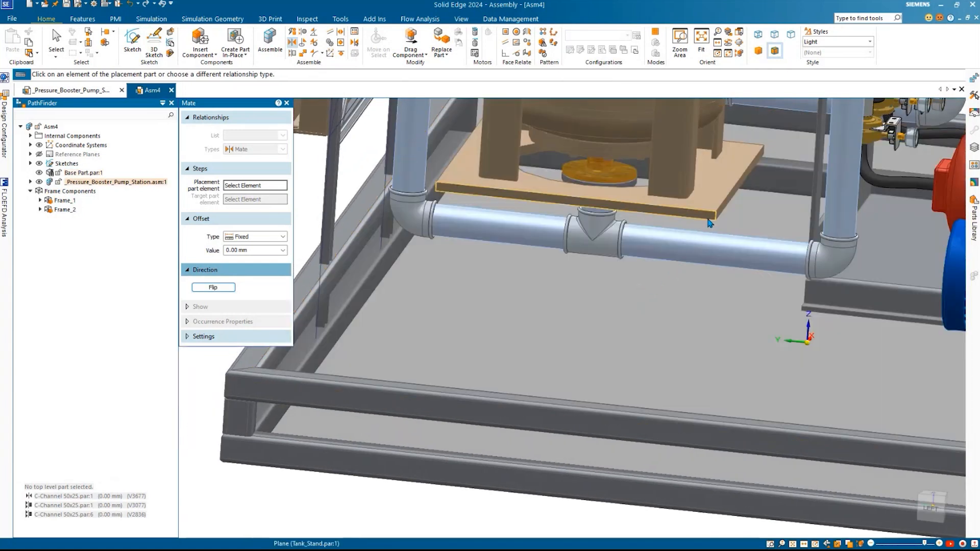
pyautogui.scroll(-4, 708, 221)
pyautogui.scroll(2, 631, 262)
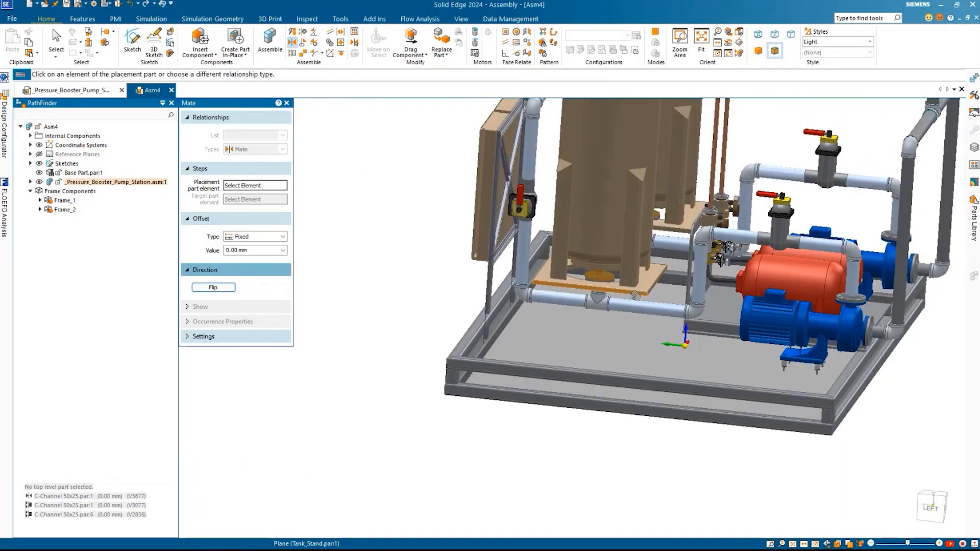
pyautogui.scroll(-1, 632, 262)
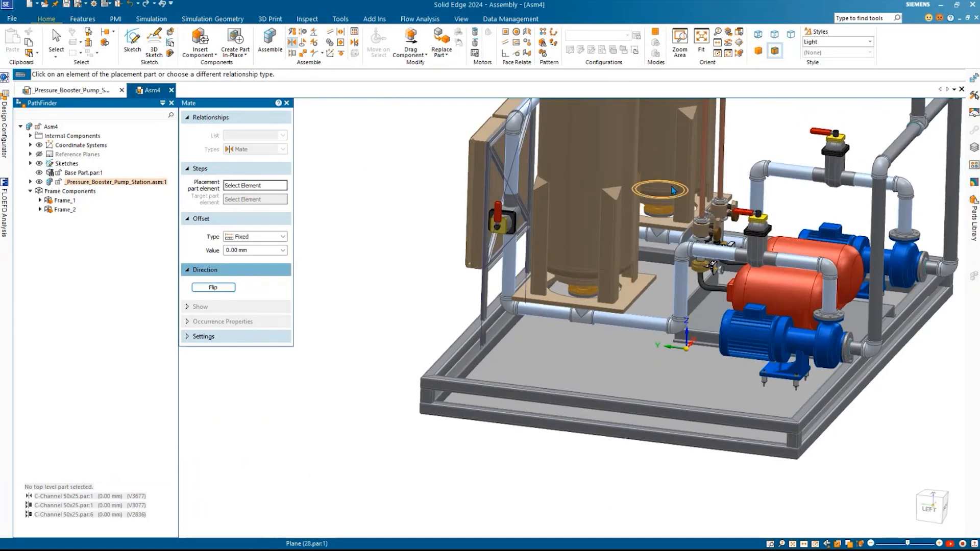
pyautogui.scroll(-1, 592, 275)
pyautogui.scroll(-1, 593, 275)
pyautogui.scroll(-1, 588, 282)
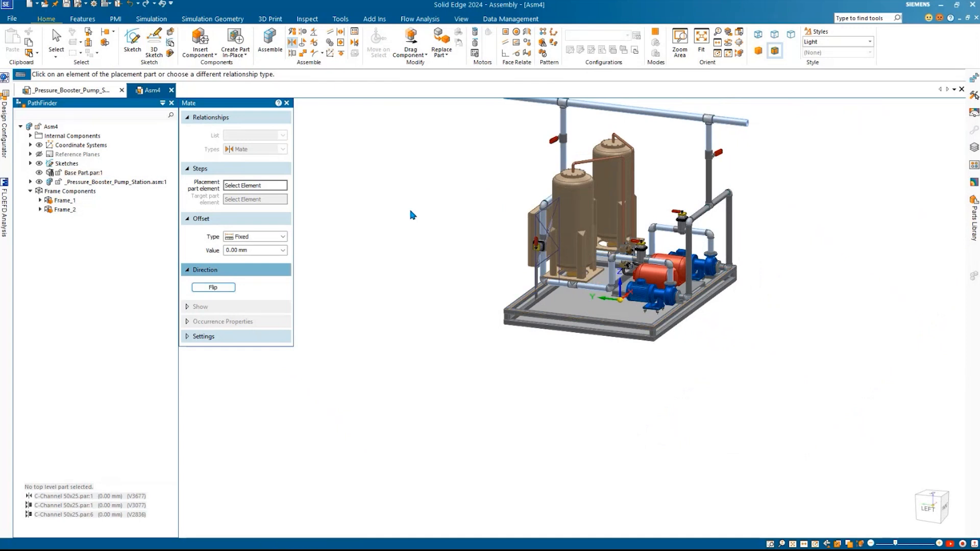
pyautogui.press('Escape')
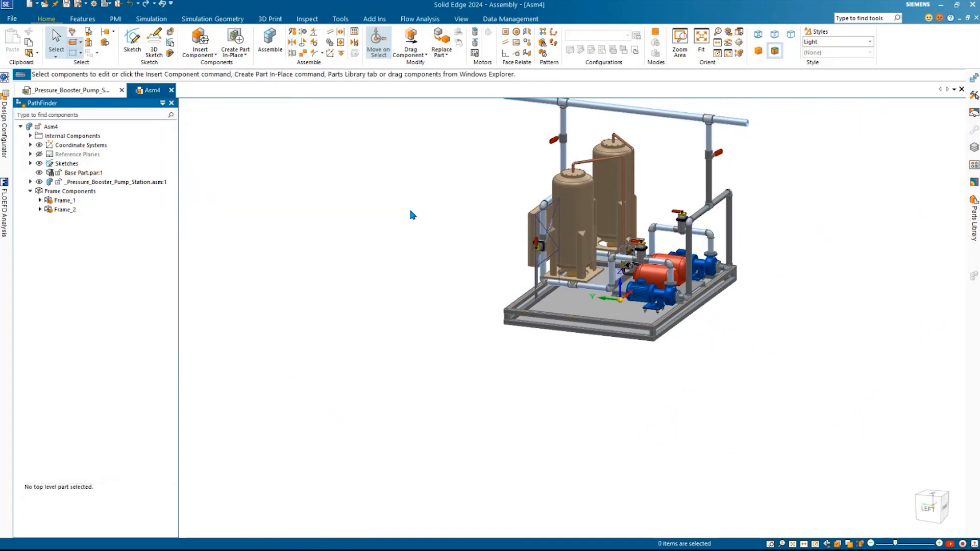
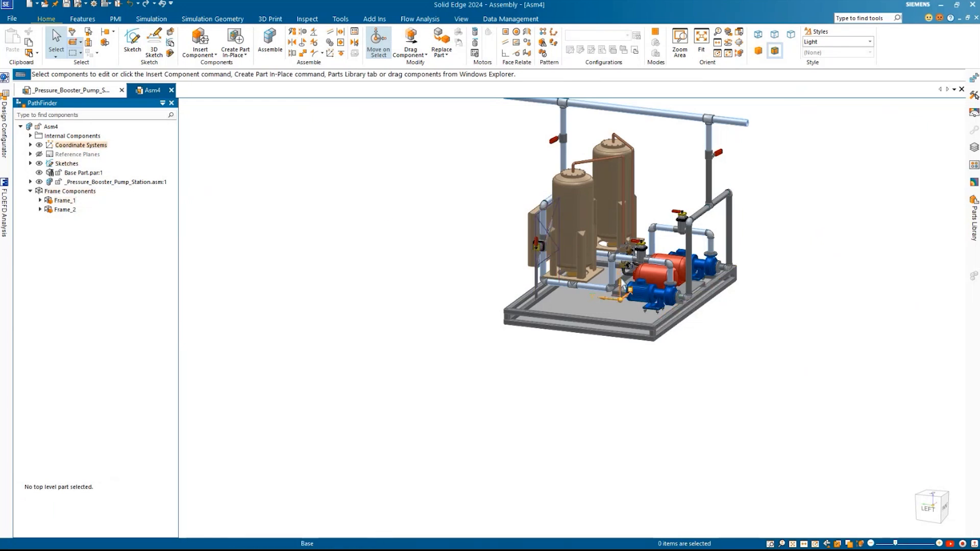
# Step: Hide Frame_1 and Frame_2 so only the base part and the pump station are displayed
pyautogui.moveTo(622, 284); pyautogui.dragTo(561, 319, button='middle')
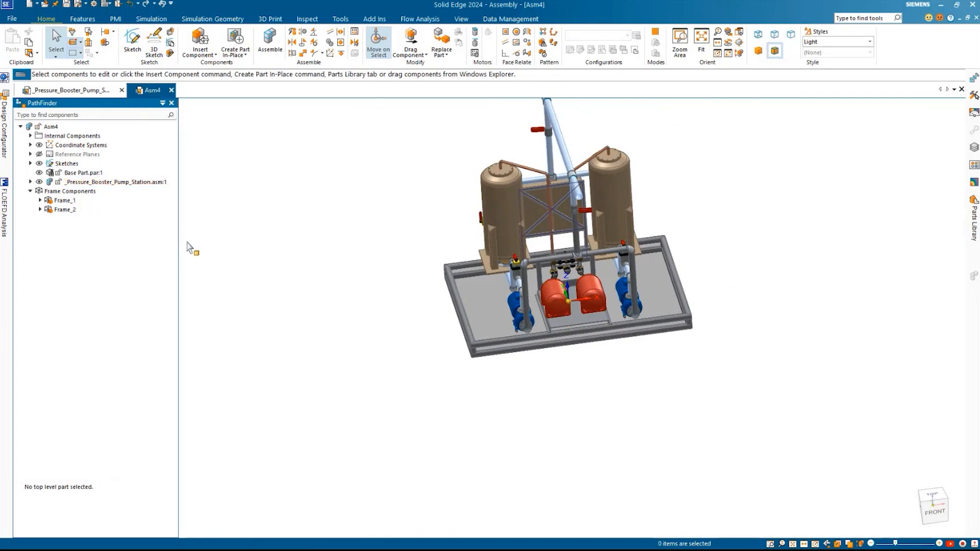
pyautogui.click(64, 201)
pyautogui.keyDown('ctrl'); pyautogui.click(65, 210); pyautogui.keyUp('ctrl')
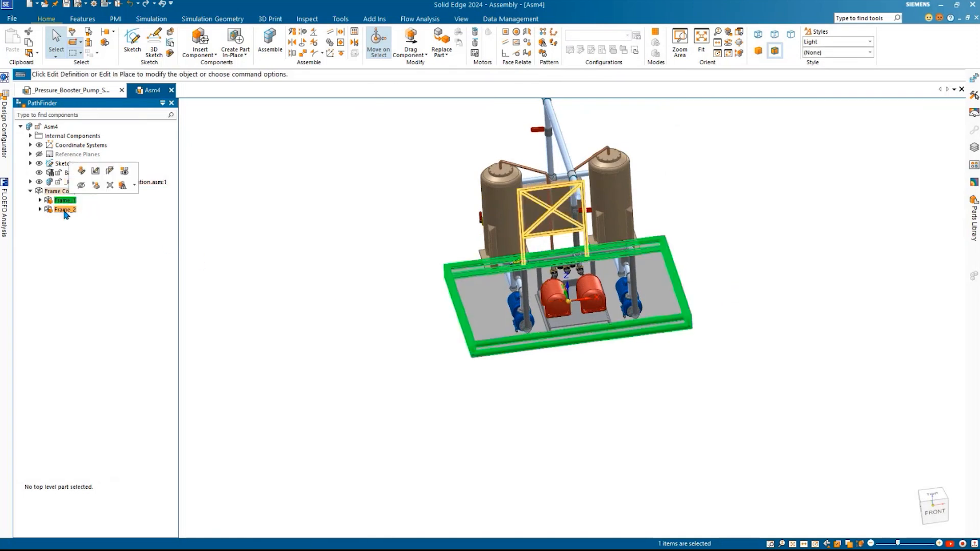
pyautogui.click(81, 179)
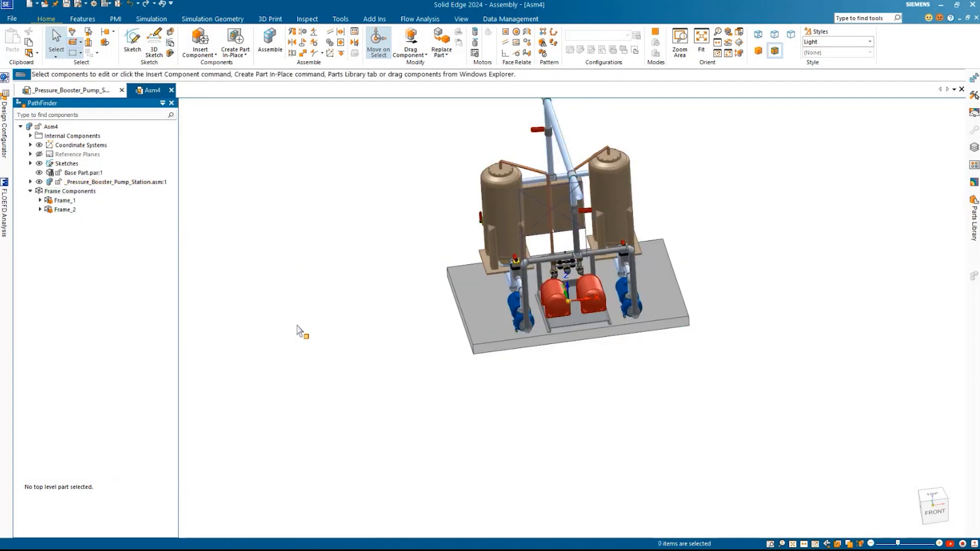
# Step: Start a new assembly sketch on the top face of the base part, viewed from the top
pyautogui.moveTo(356, 361); pyautogui.dragTo(356, 375, button='middle')
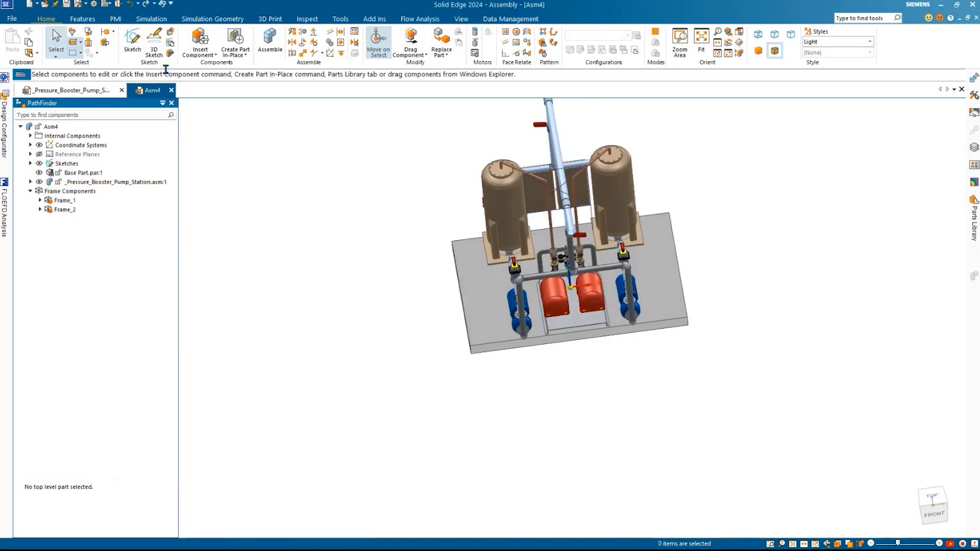
pyautogui.click(132, 41)
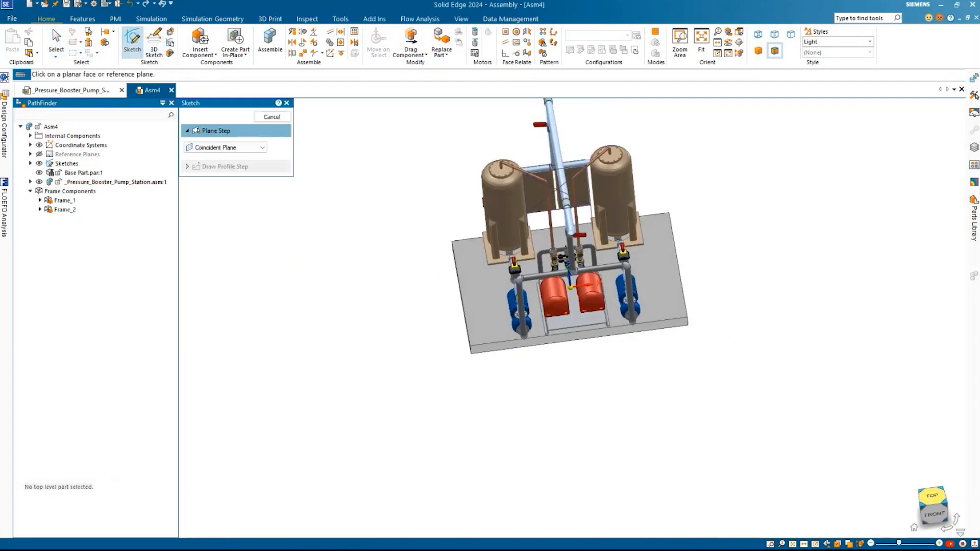
pyautogui.click(930, 498)
pyautogui.scroll(3, 365, 282)
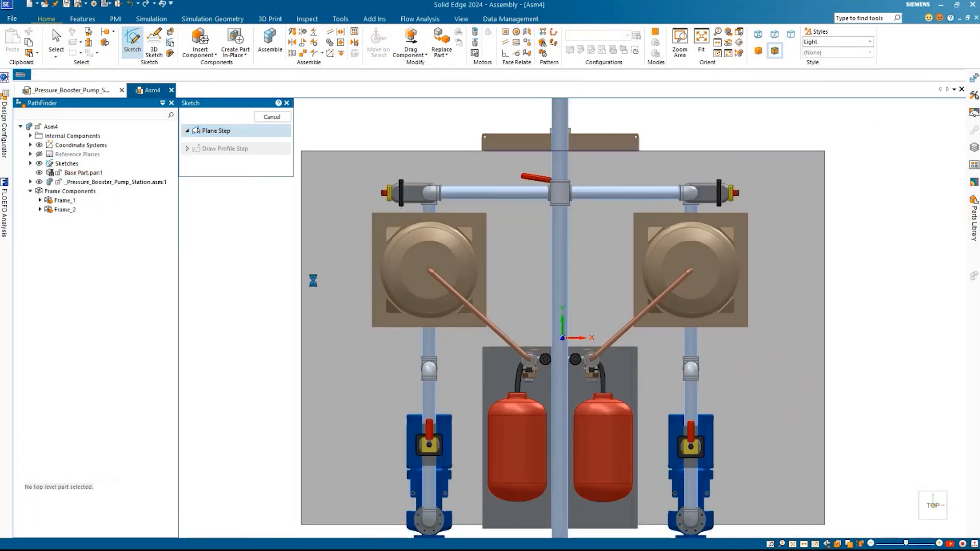
pyautogui.click(314, 284)
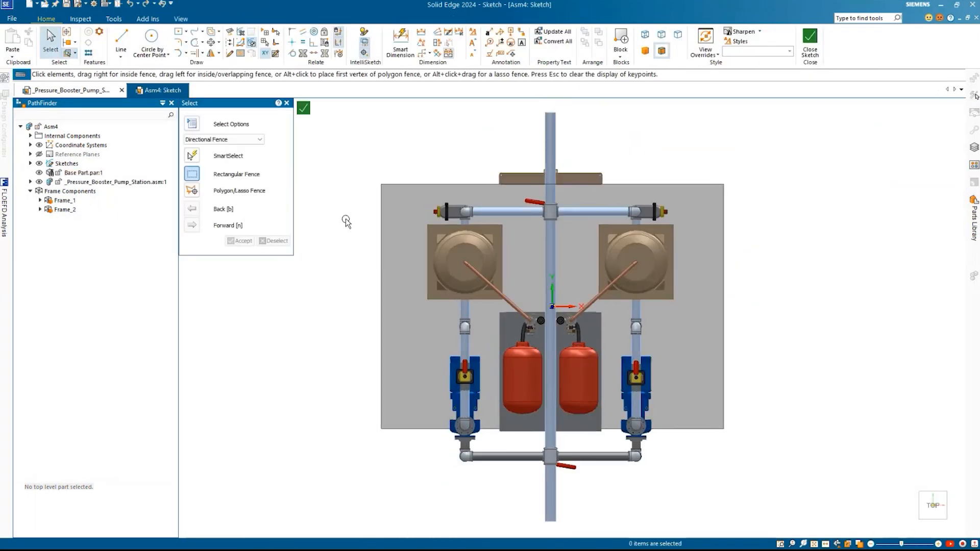
# Step: Draw a vertical line across the full depth of the base part, in line with the left tank stand's outer edge
pyautogui.press('l')
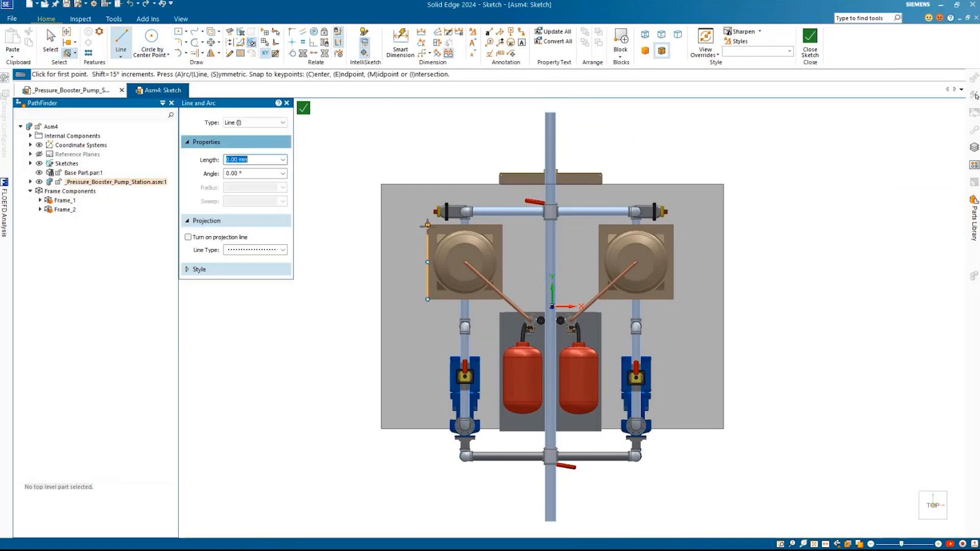
pyautogui.click(428, 184)
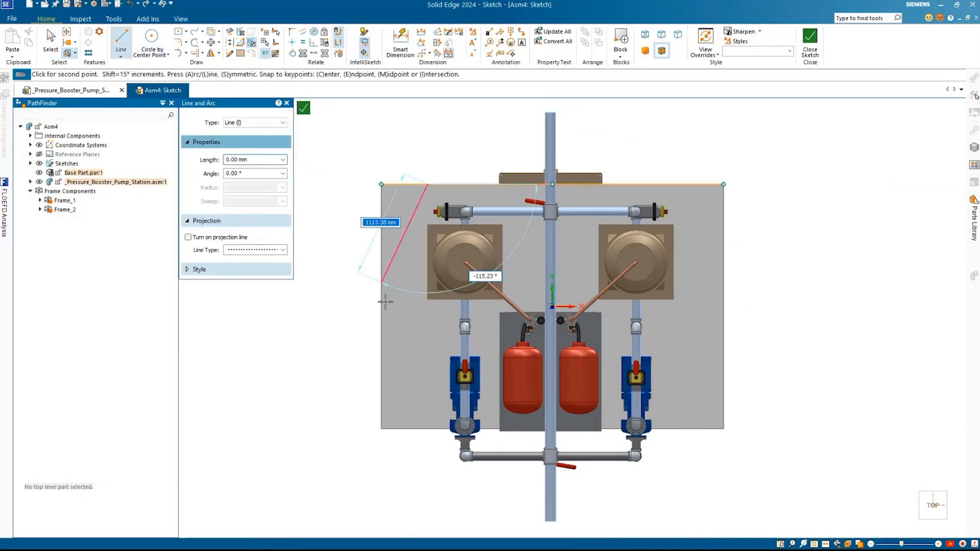
pyautogui.click(426, 429)
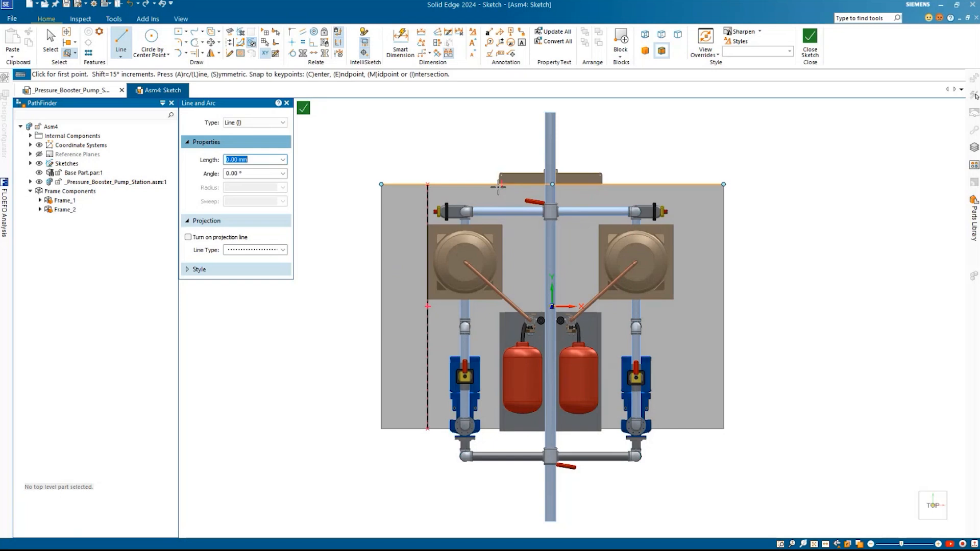
# Step: Hide the existing assembly sketches that overlap the controller box area
pyautogui.scroll(5, 498, 188)
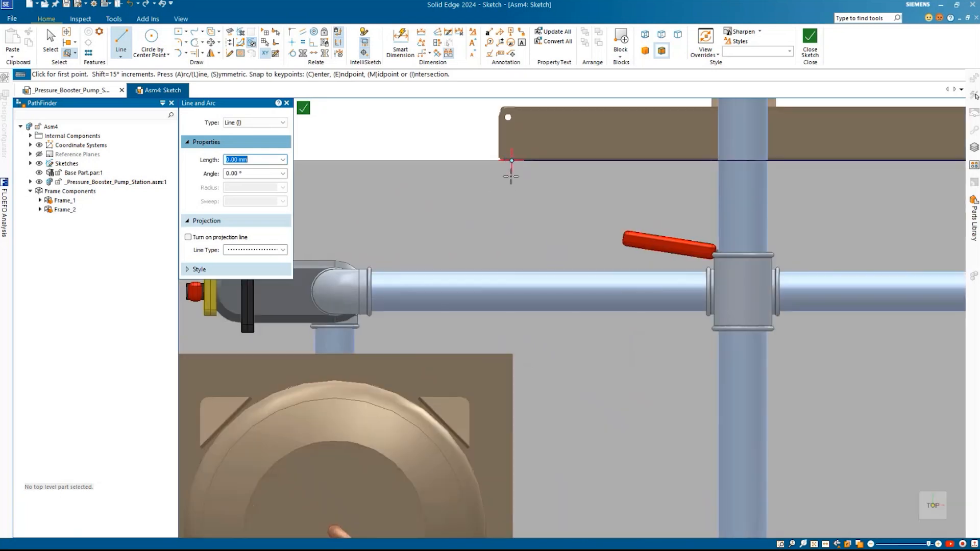
pyautogui.scroll(-3, 511, 176)
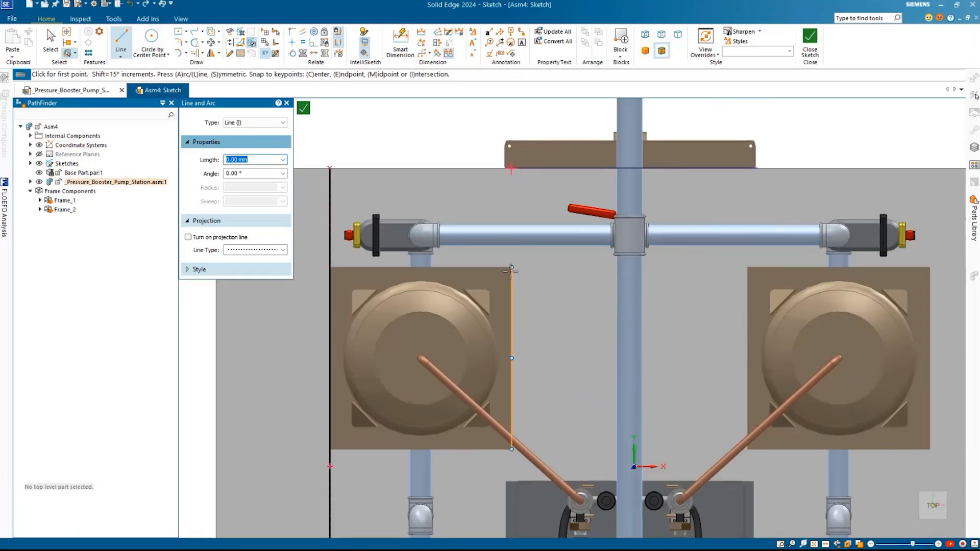
pyautogui.scroll(3, 509, 205)
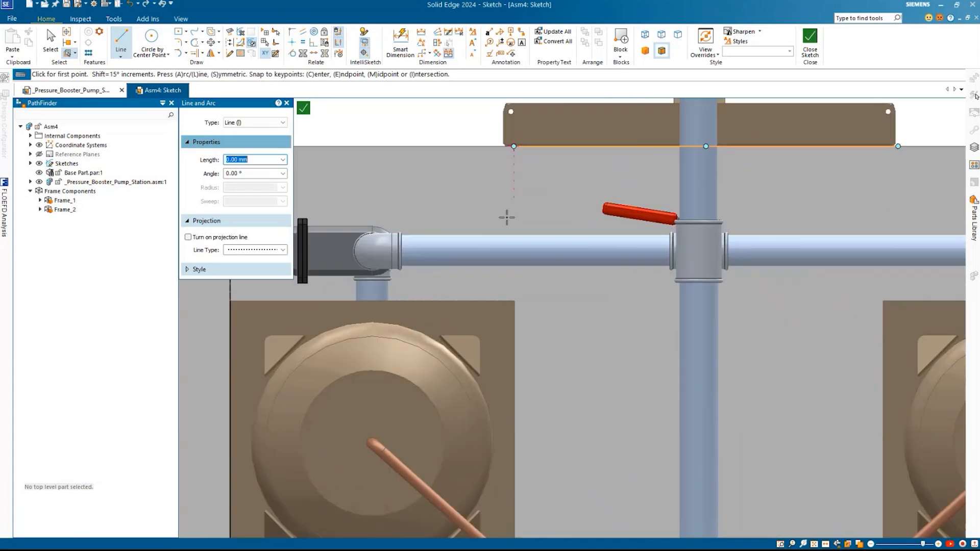
pyautogui.keyDown('shift'); pyautogui.moveTo(510, 240); pyautogui.dragTo(505, 289, button='middle'); pyautogui.keyUp('shift')
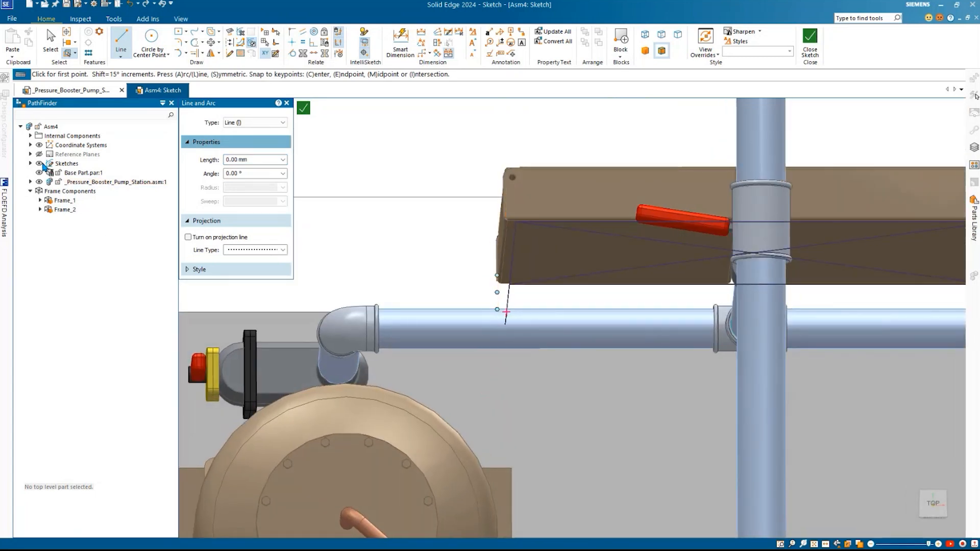
pyautogui.click(41, 163)
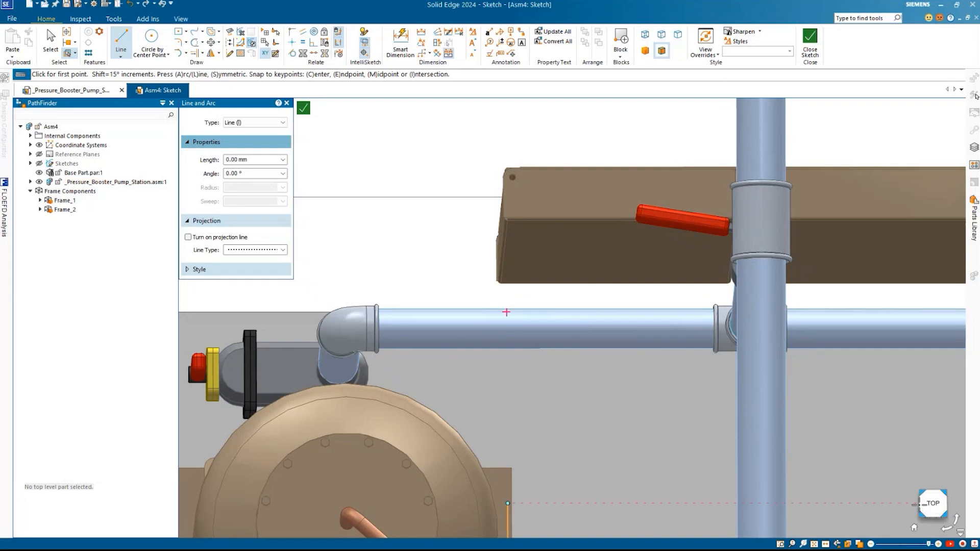
# Step: Draw a vertical line across the base part in line with the left tank stand's inner edge
pyautogui.click(929, 504)
pyautogui.scroll(4, 449, 225)
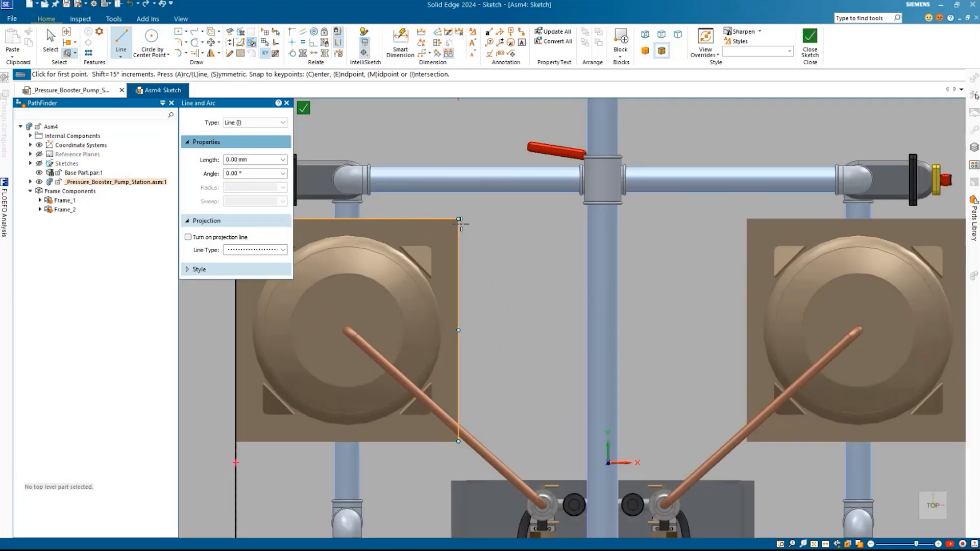
pyautogui.scroll(-3, 458, 219)
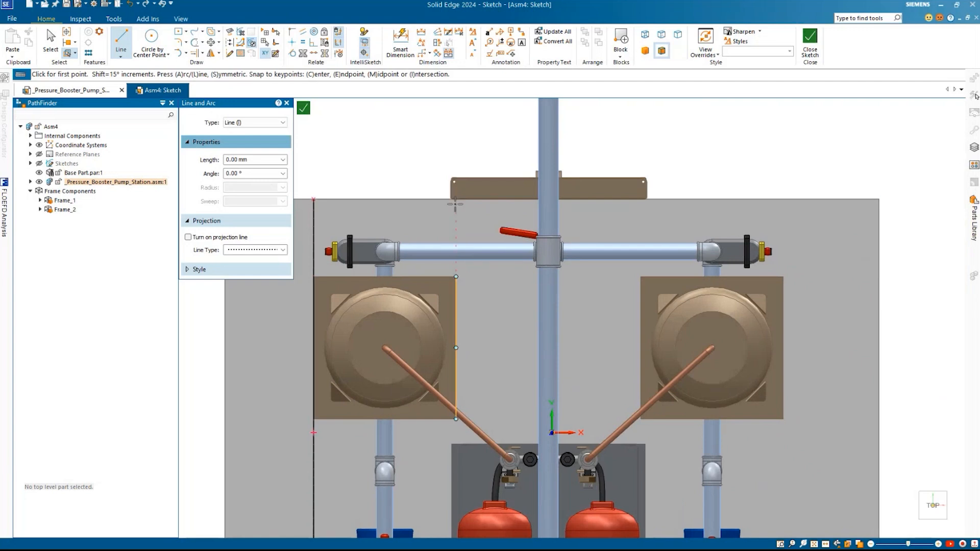
pyautogui.scroll(7, 452, 194)
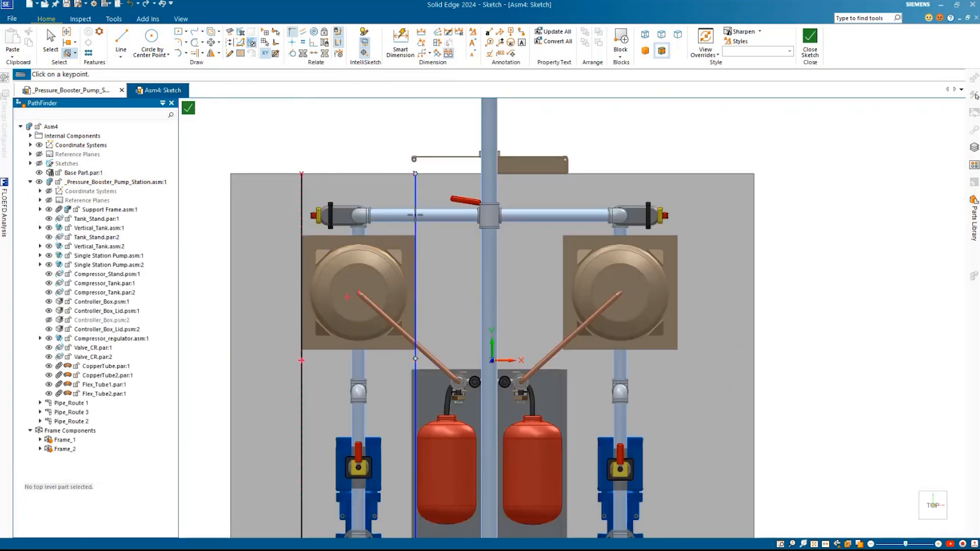
# Step: Connect the lower endpoint of the left tank stand's inner-edge line to the base part's front edge
pyautogui.scroll(3, 425, 198)
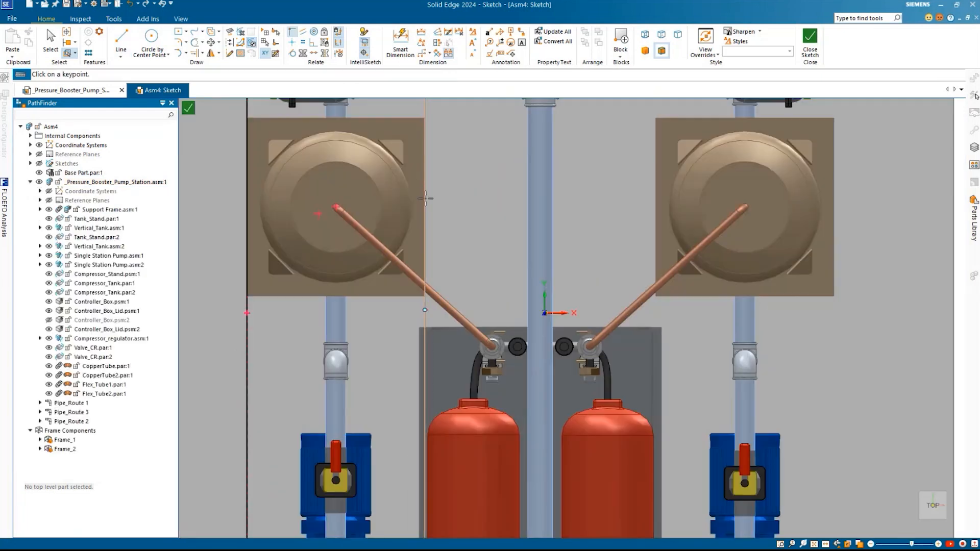
pyautogui.keyDown('shift'); pyautogui.moveTo(425, 198); pyautogui.dragTo(426, 60, button='middle'); pyautogui.keyUp('shift')
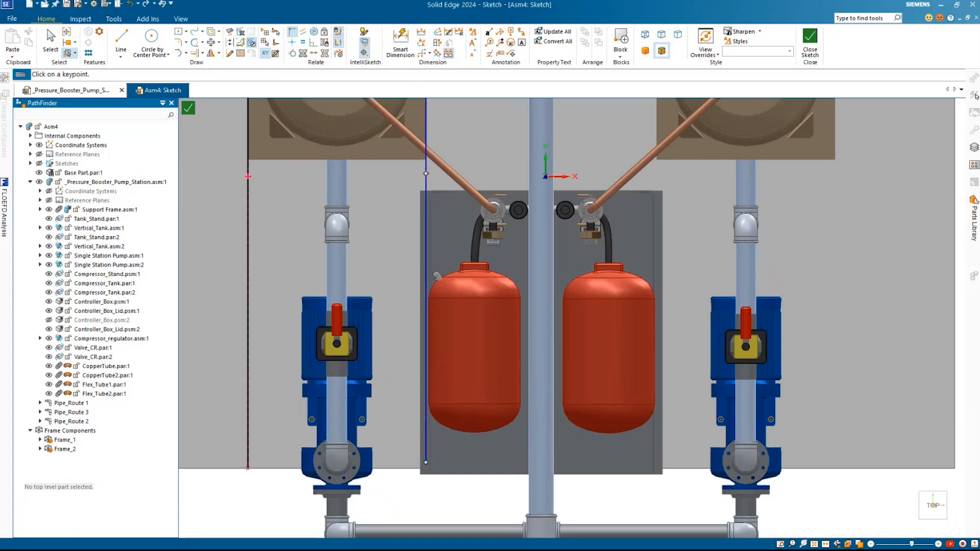
pyautogui.keyDown('shift'); pyautogui.moveTo(418, 390); pyautogui.dragTo(409, 223, button='middle'); pyautogui.keyUp('shift')
pyautogui.scroll(3, 402, 292)
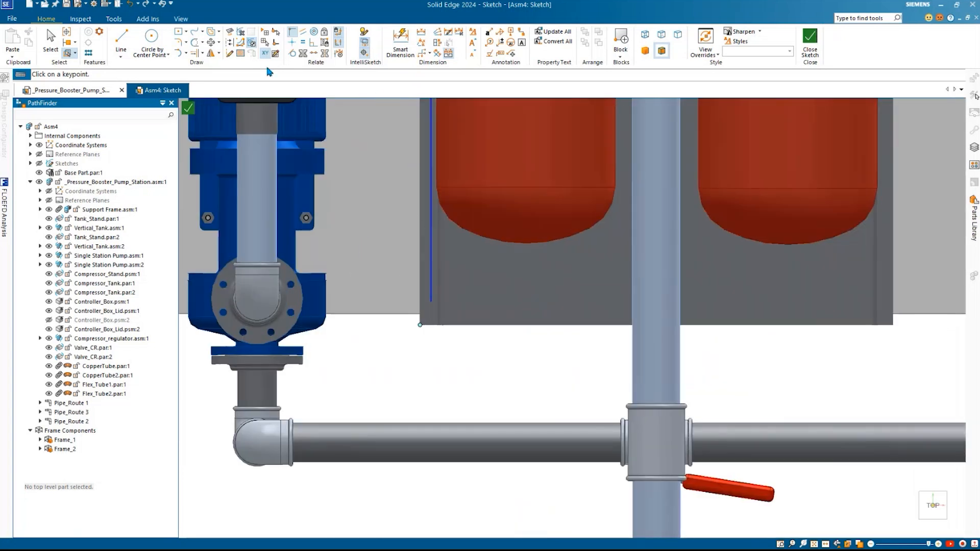
pyautogui.click(293, 34)
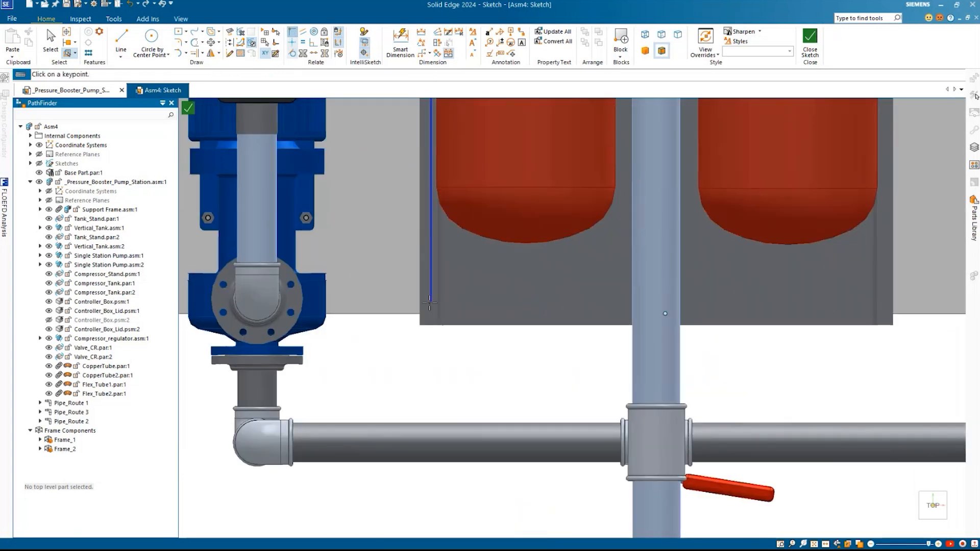
pyautogui.click(430, 304)
pyautogui.click(400, 313)
pyautogui.scroll(-5, 398, 311)
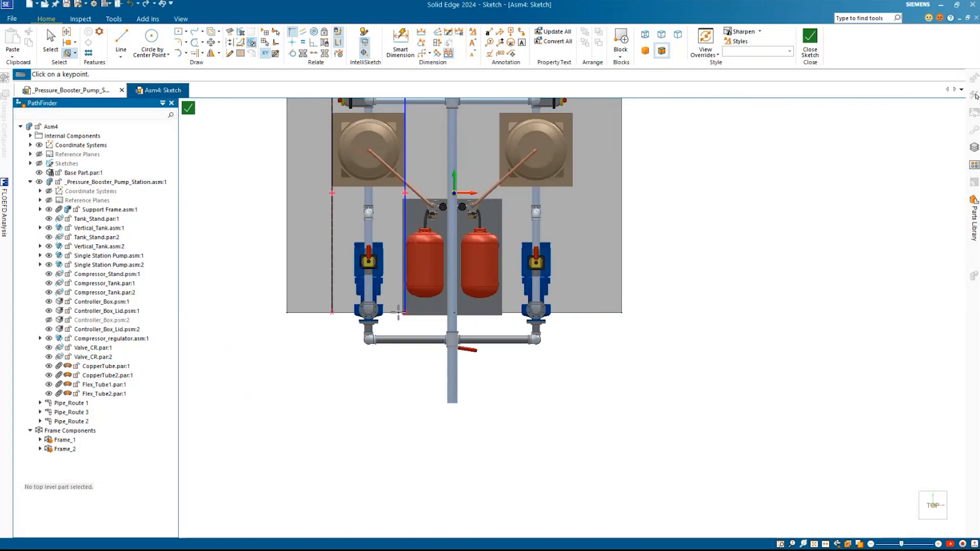
pyautogui.keyDown('shift'); pyautogui.moveTo(527, 150); pyautogui.dragTo(489, 269, button='middle'); pyautogui.keyUp('shift')
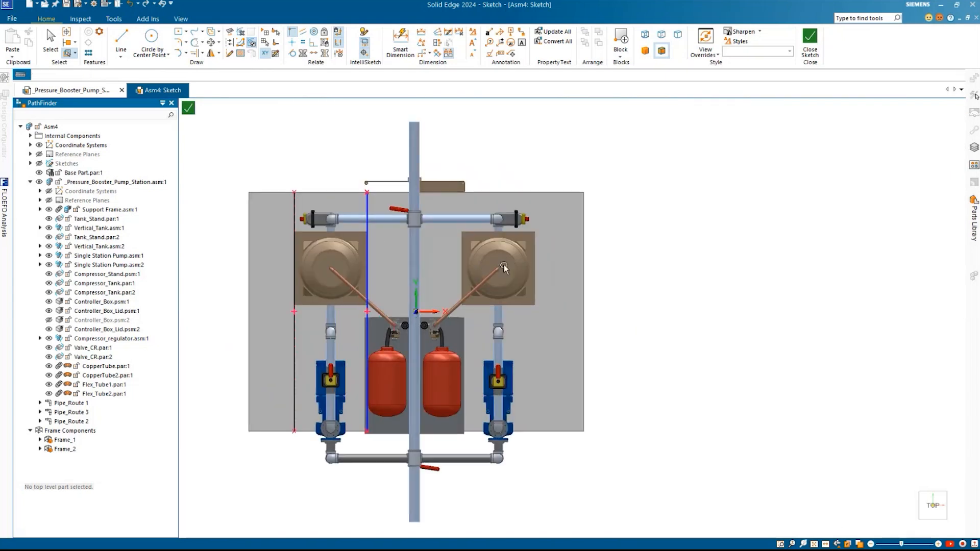
pyautogui.press('Escape')
# Step: Draw a vertical line about 2240 mm long in line with the right tank stand's inner edge
pyautogui.scroll(3, 475, 275)
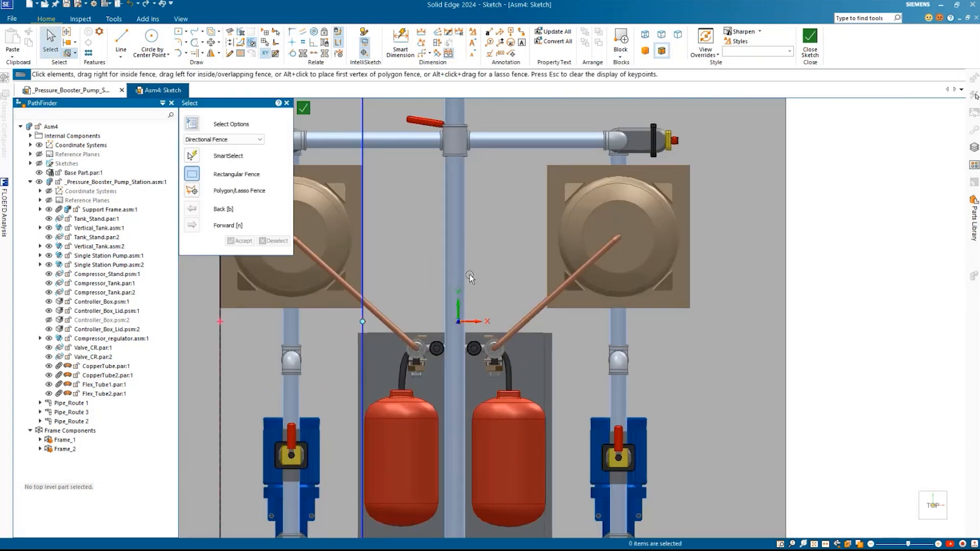
pyautogui.scroll(-2, 470, 277)
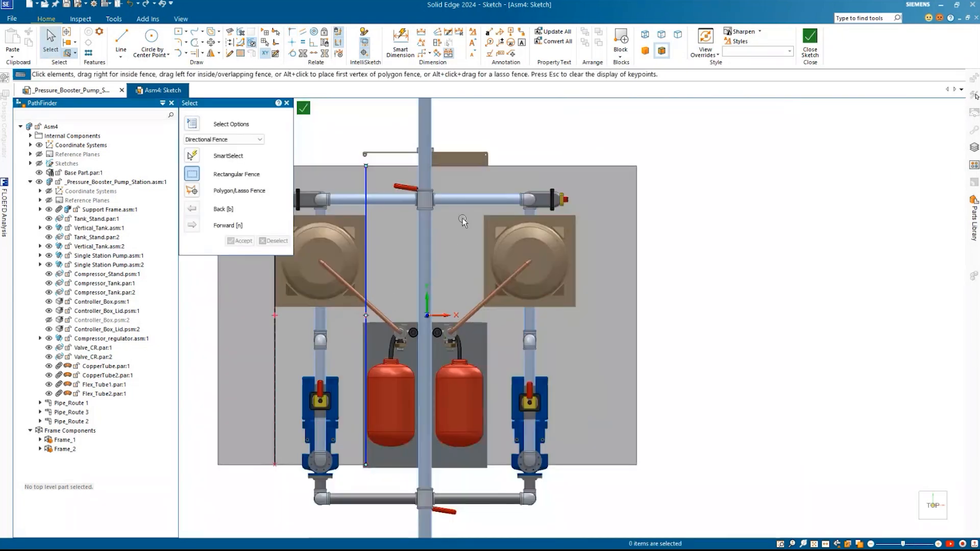
pyautogui.click(121, 39)
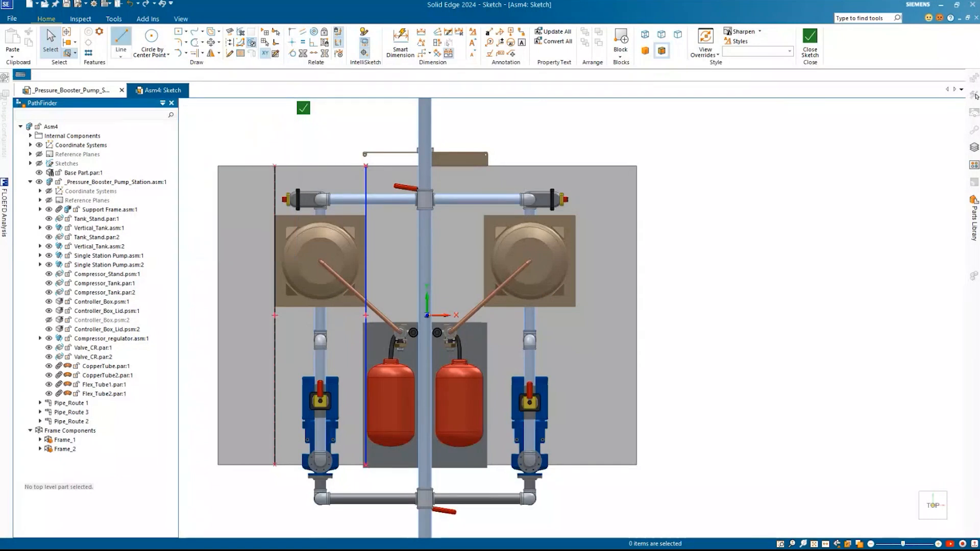
pyautogui.click(484, 178)
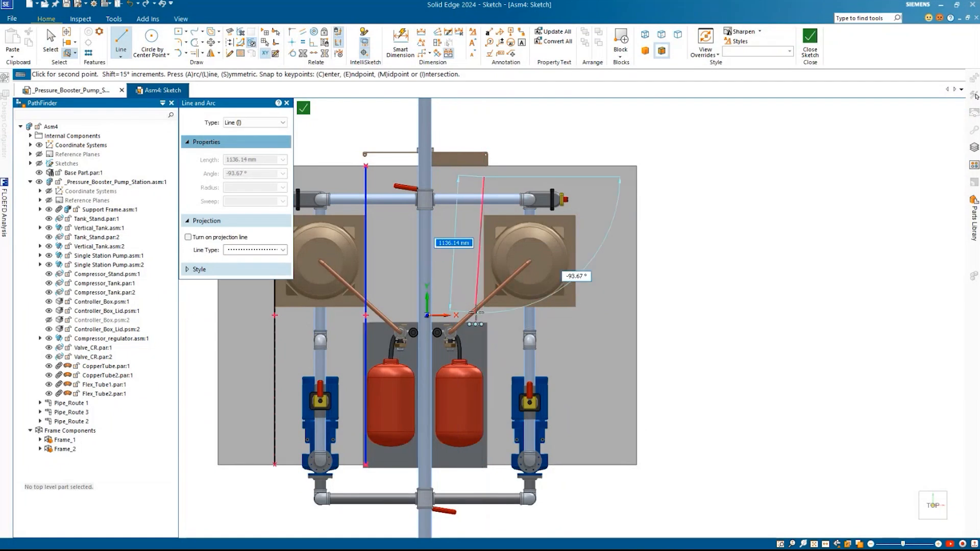
pyautogui.scroll(3, 482, 330)
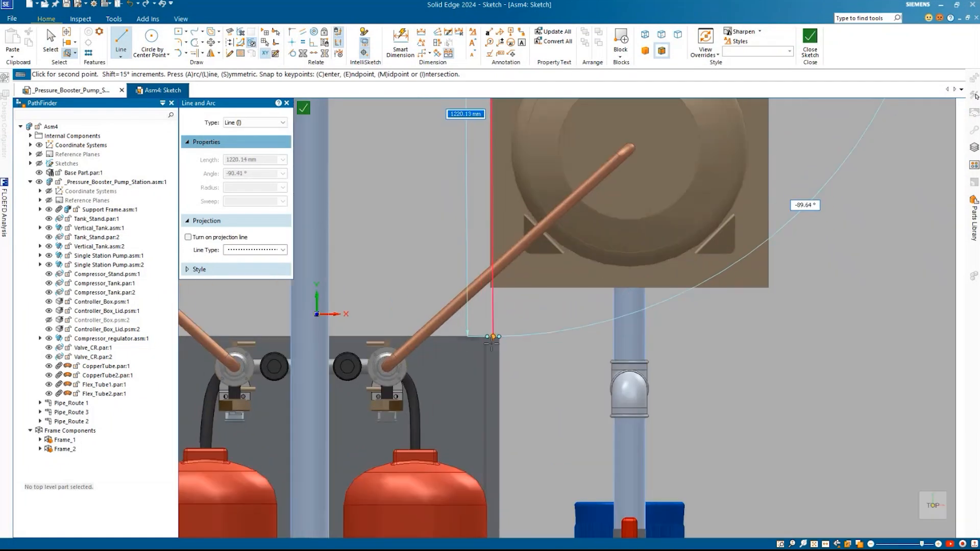
pyautogui.scroll(-3, 483, 347)
pyautogui.scroll(5, 491, 289)
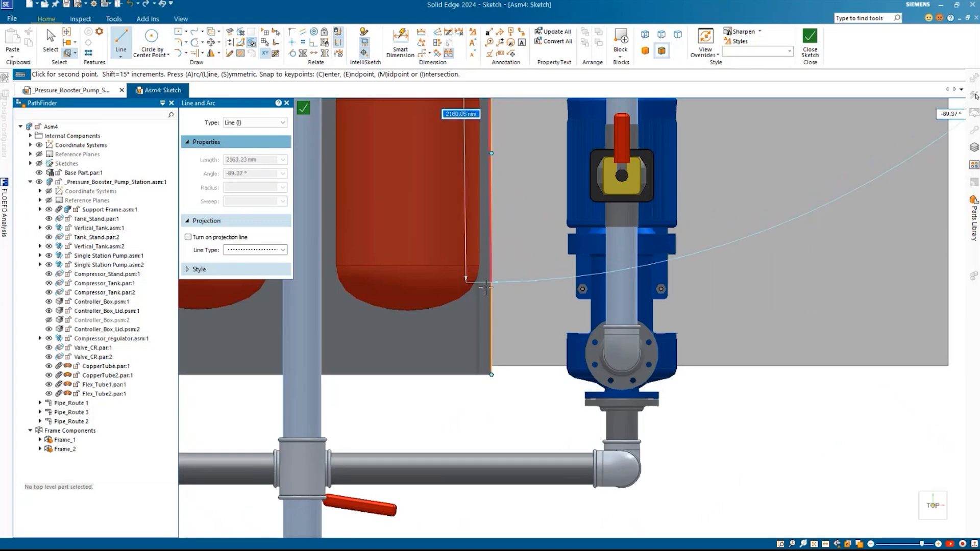
pyautogui.scroll(3, 484, 301)
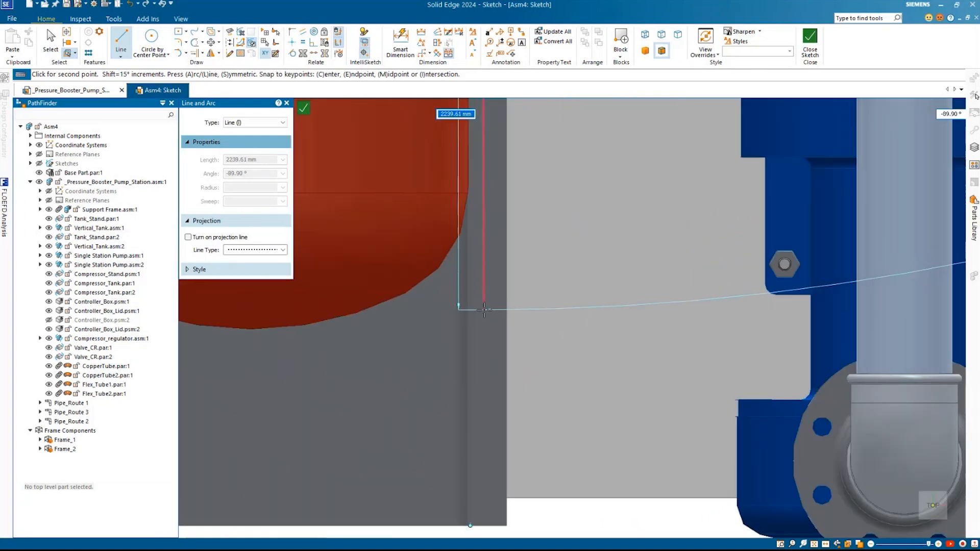
pyautogui.click(483, 310)
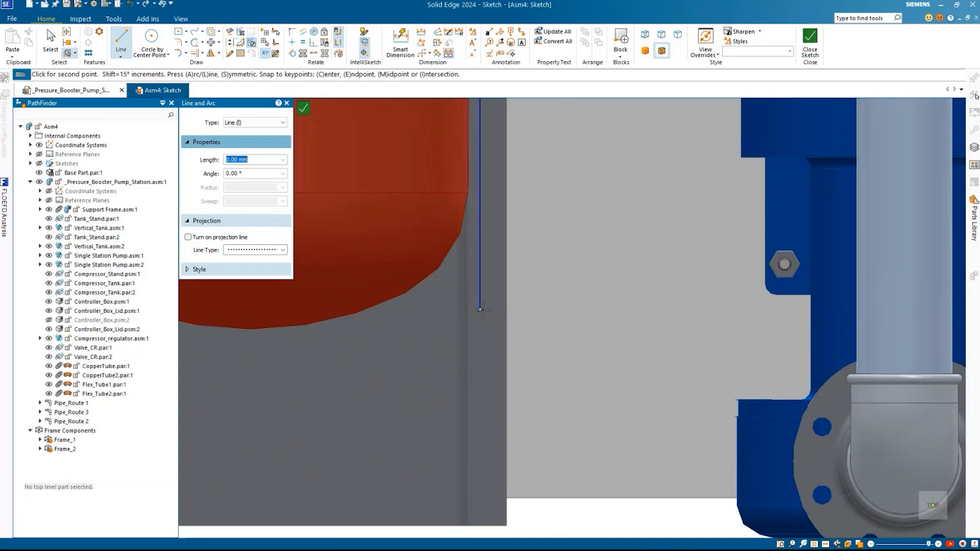
pyautogui.press('Escape')
pyautogui.press('Escape')
pyautogui.scroll(-1, 545, 323)
pyautogui.scroll(-4, 521, 311)
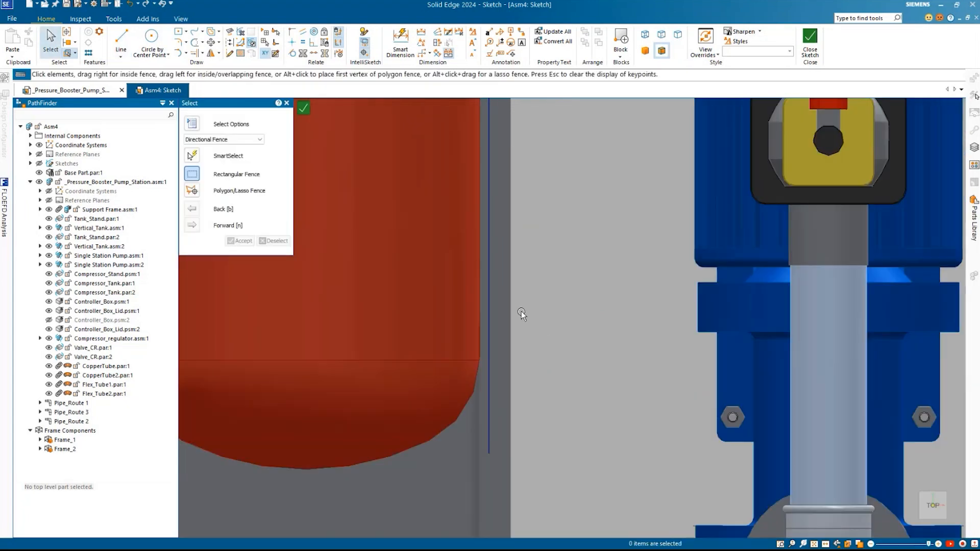
# Step: Connect both endpoints of the right tank stand's inner-edge line to the base part's rear and front edges
pyautogui.scroll(3, 471, 308)
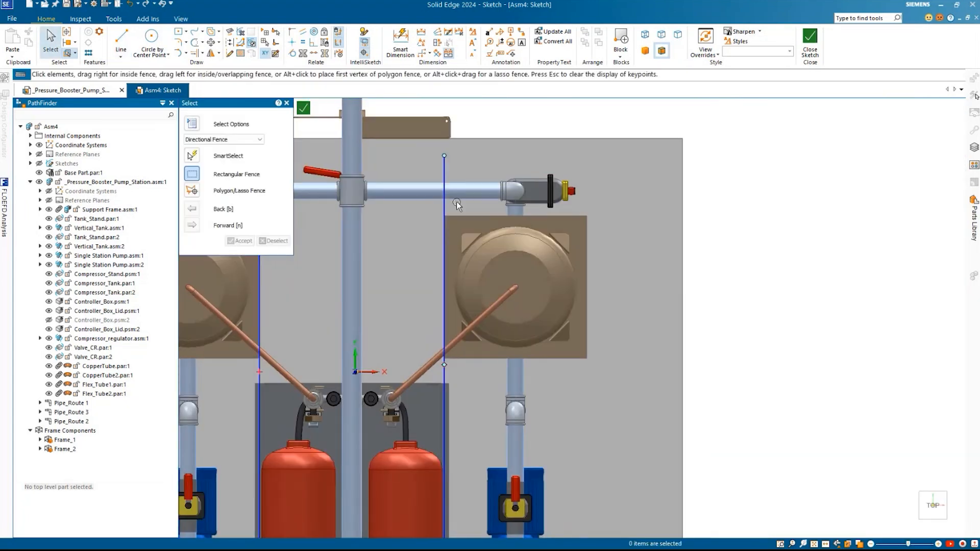
pyautogui.click(291, 33)
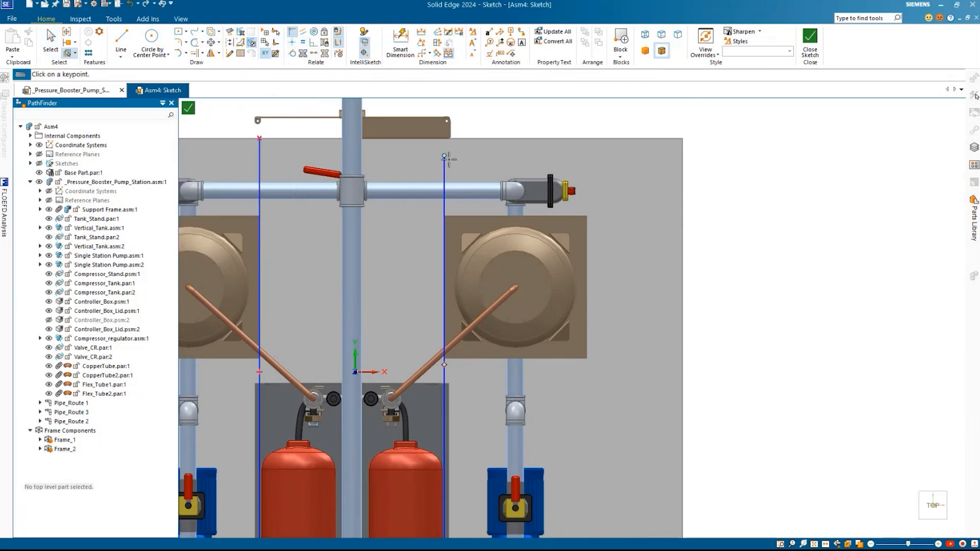
pyautogui.scroll(4, 462, 137)
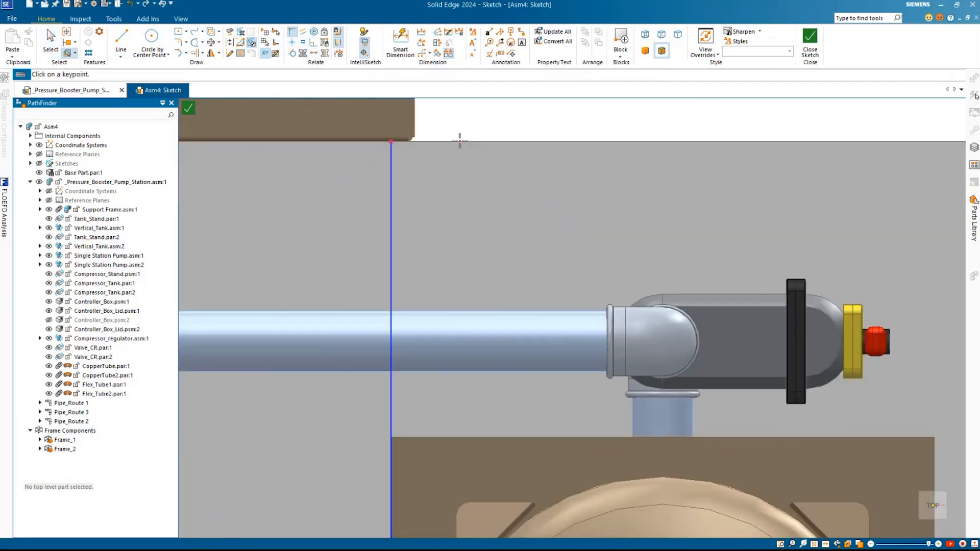
pyautogui.scroll(-6, 460, 140)
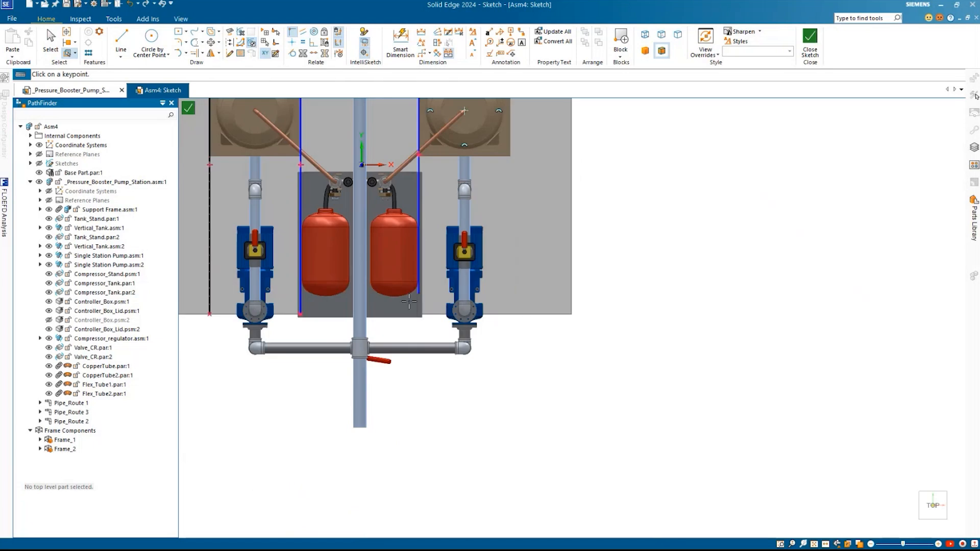
pyautogui.scroll(5, 431, 305)
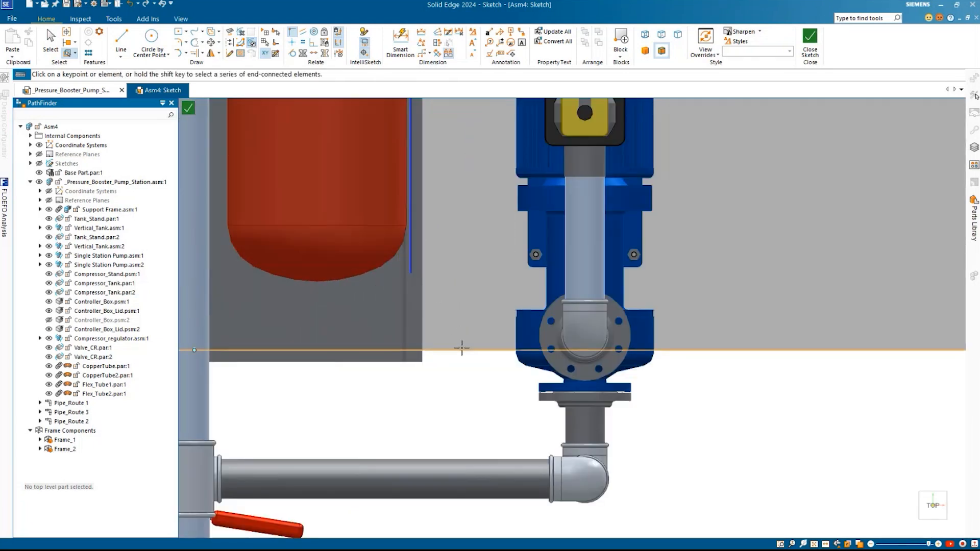
pyautogui.scroll(-5, 462, 348)
pyautogui.press('Escape')
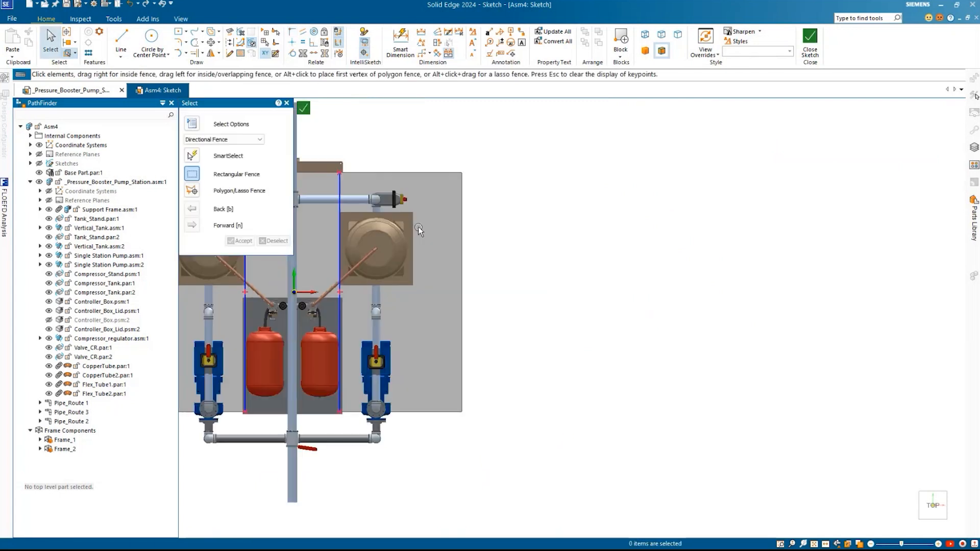
# Step: Draw a 2500 mm vertical line across the base part's full depth, in line with the right tank stand's outer edge
pyautogui.click(121, 40)
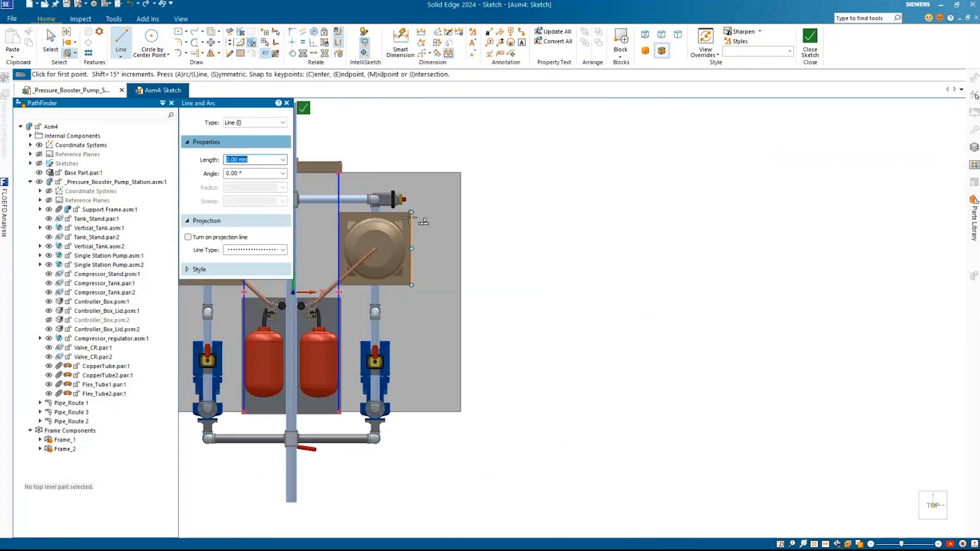
pyautogui.click(408, 174)
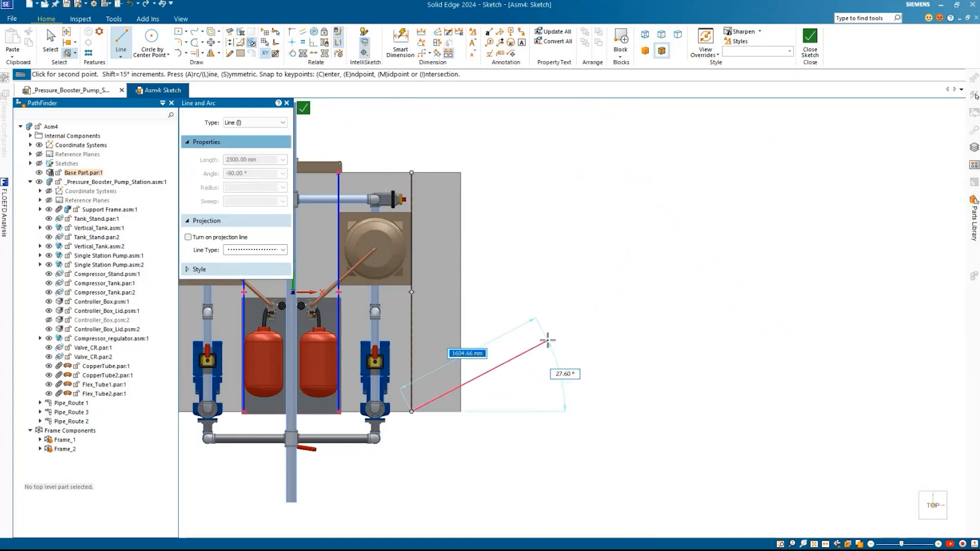
pyautogui.scroll(-3, 541, 337)
pyautogui.press('Escape')
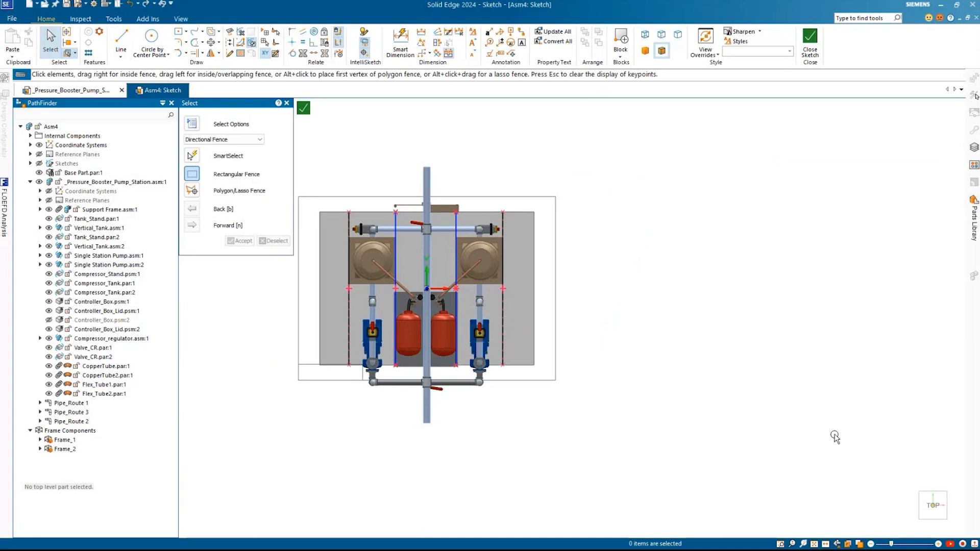
# Step: Examine how the left pump and its mounting bolts sit on the base part, and return to the top view
pyautogui.scroll(5, 358, 327)
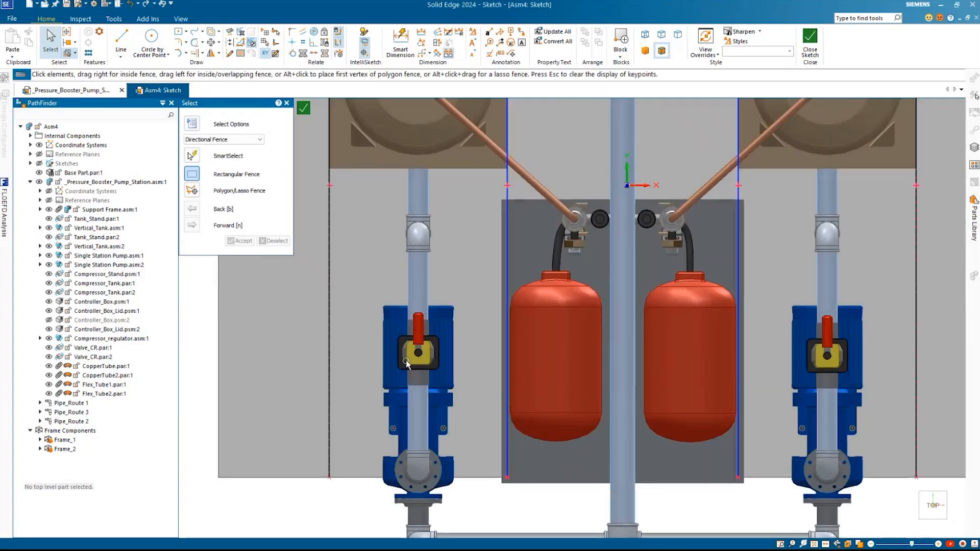
pyautogui.scroll(3, 406, 363)
pyautogui.scroll(-3, 378, 302)
pyautogui.scroll(2, 408, 307)
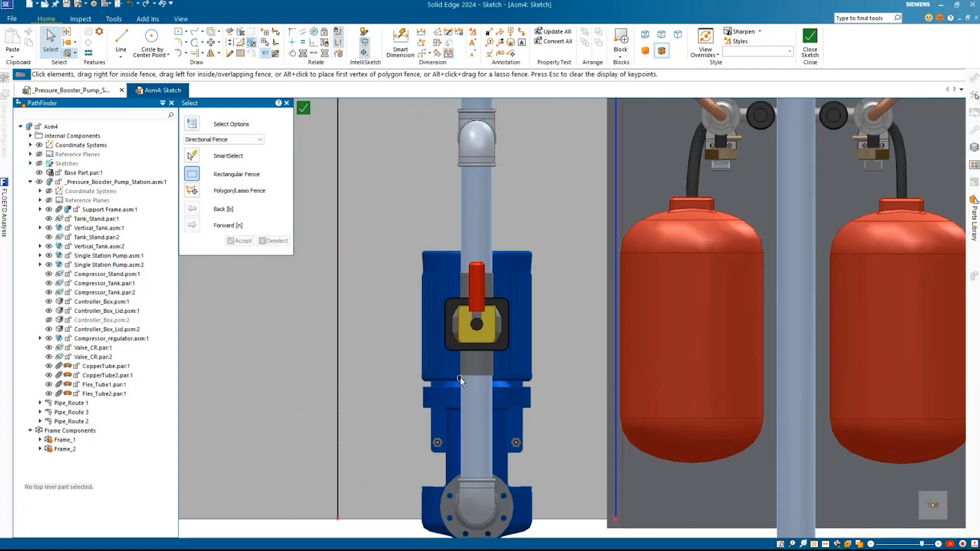
pyautogui.scroll(3, 462, 360)
pyautogui.moveTo(455, 351)
pyautogui.mouseDown(button='middle')
pyautogui.moveTo(480, 307)
pyautogui.moveTo(474, 267)
pyautogui.mouseUp(button='middle')
pyautogui.moveTo(507, 334); pyautogui.dragTo(420, 328, button='middle')
pyautogui.scroll(-3, 422, 330)
pyautogui.scroll(-2, 422, 331)
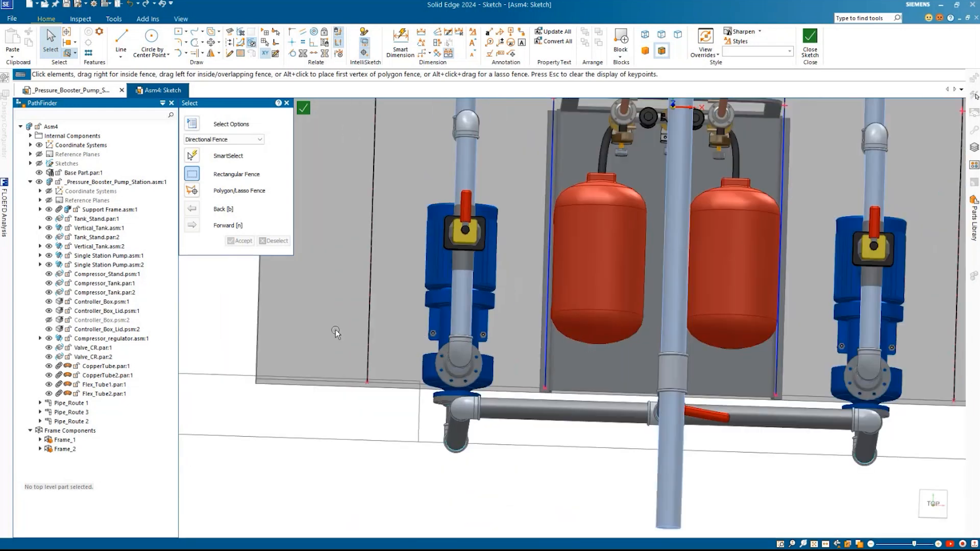
pyautogui.scroll(-2, 531, 332)
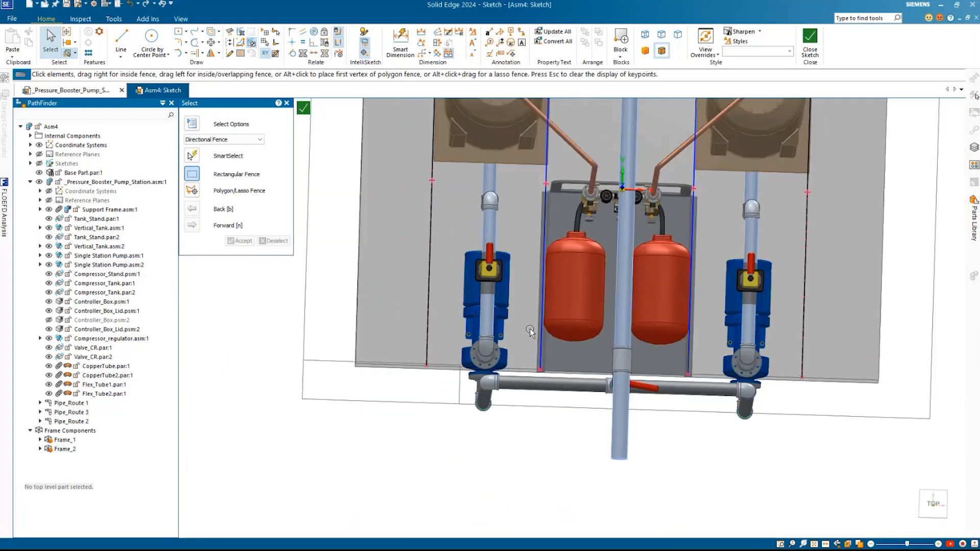
pyautogui.click(920, 503)
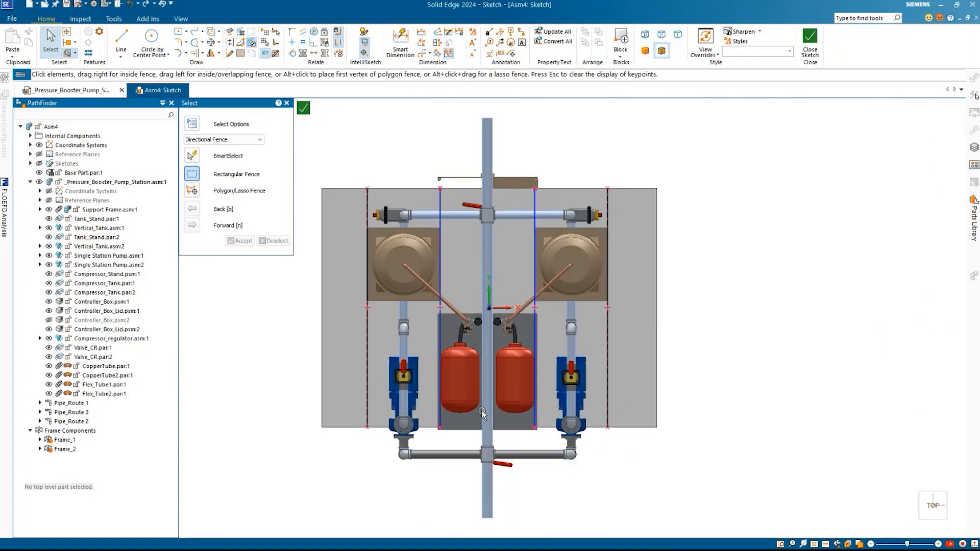
# Step: Draw a horizontal line across the base part's full width, passing through the front mounting bolts of both pumps
pyautogui.scroll(4, 539, 315)
pyautogui.keyDown('shift'); pyautogui.moveTo(539, 316); pyautogui.dragTo(548, 309, button='middle'); pyautogui.keyUp('shift')
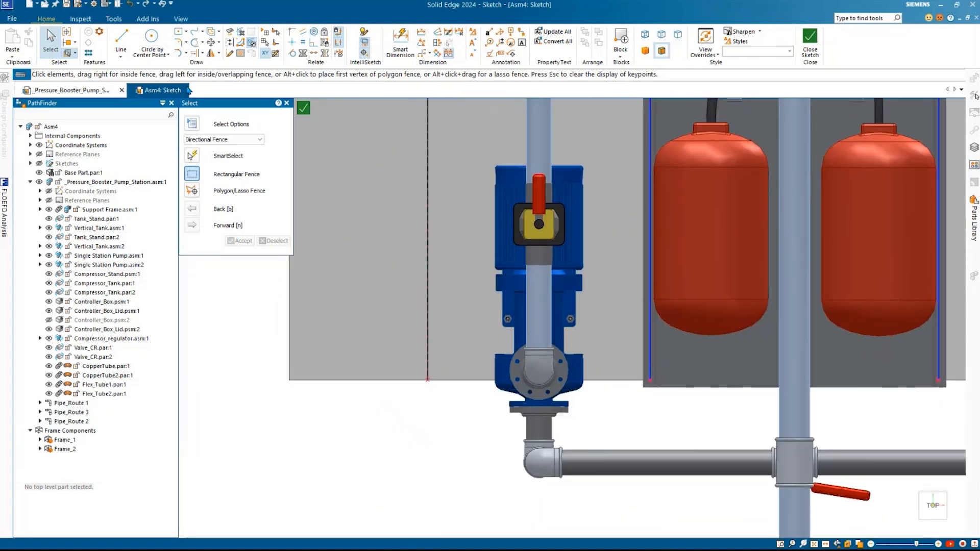
pyautogui.click(121, 40)
pyautogui.scroll(4, 514, 329)
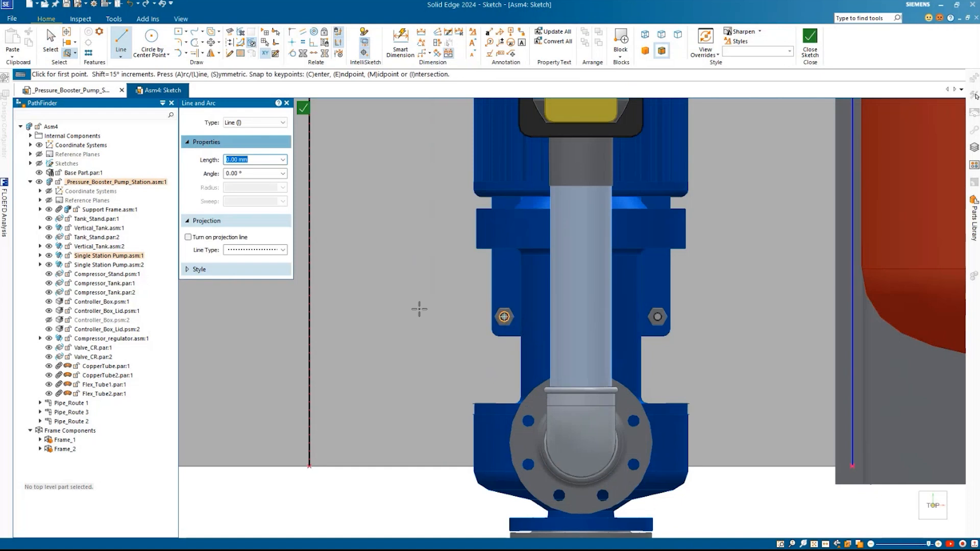
pyautogui.scroll(-4, 265, 322)
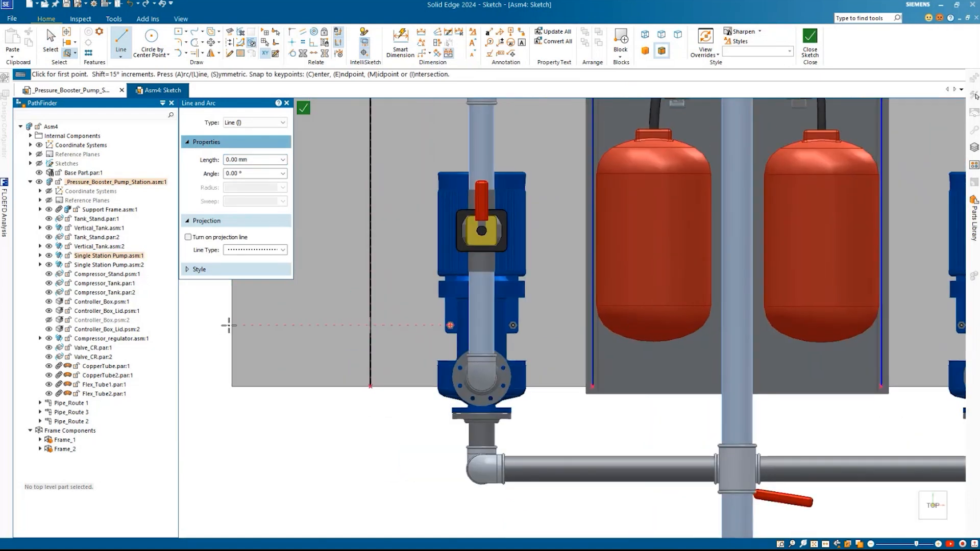
pyautogui.click(244, 326)
pyautogui.scroll(-5, 480, 337)
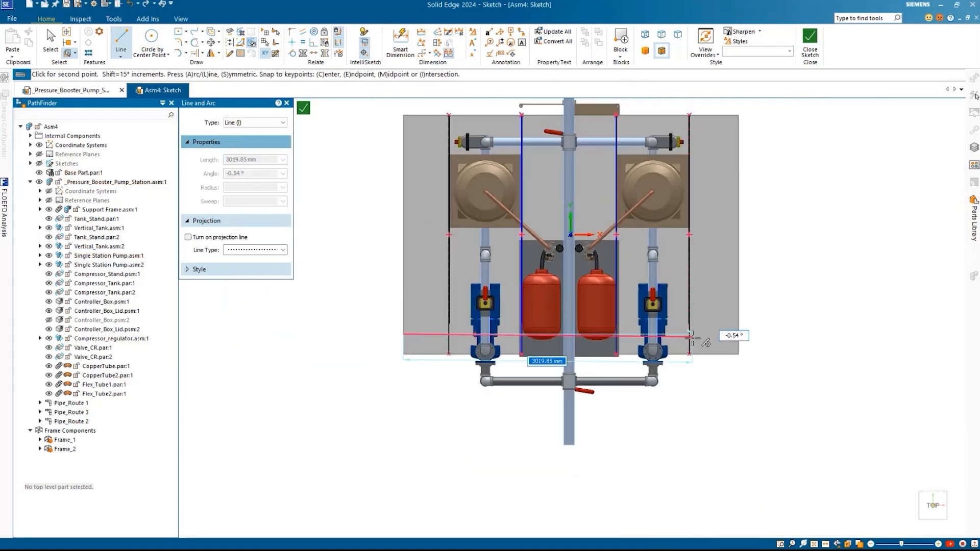
pyautogui.scroll(7, 692, 337)
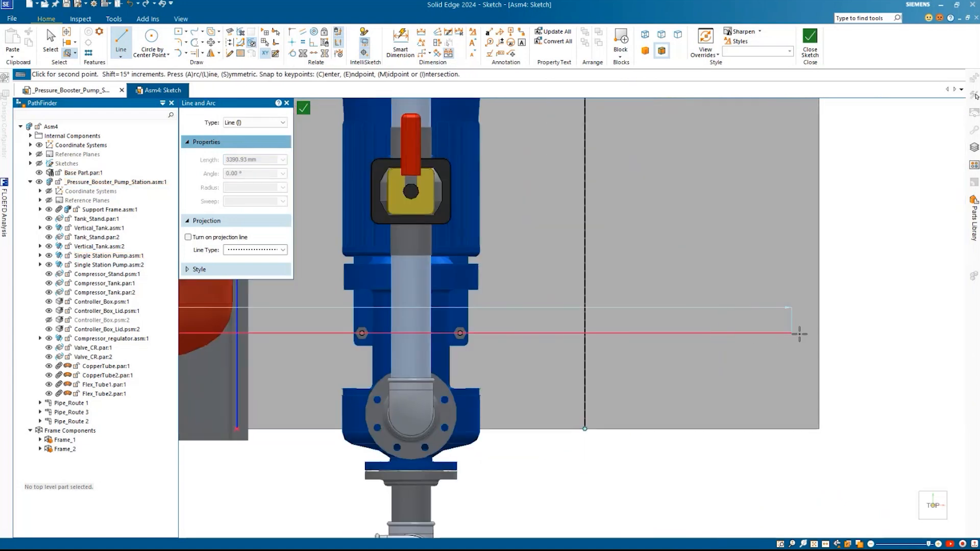
pyautogui.click(818, 334)
pyautogui.rightClick(860, 307)
pyautogui.scroll(-2, 740, 305)
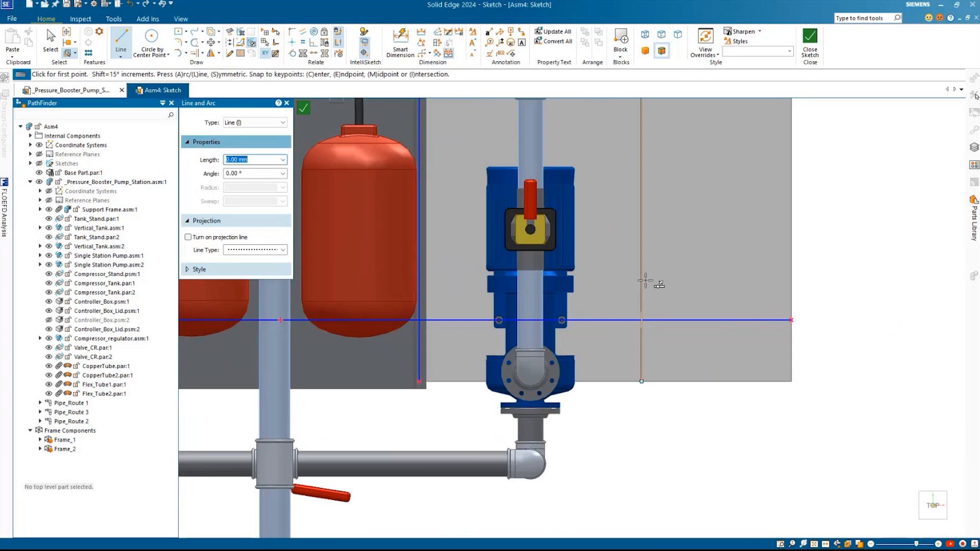
pyautogui.moveTo(645, 280)
pyautogui.keyDown('shift'); pyautogui.mouseDown(button='middle')
pyautogui.moveTo(874, 326)
pyautogui.moveTo(633, 303)
pyautogui.mouseUp(button='middle'); pyautogui.keyUp('shift')
pyautogui.scroll(3, 513, 296)
pyautogui.keyDown('shift'); pyautogui.moveTo(513, 297); pyautogui.dragTo(807, 293, button='middle'); pyautogui.keyUp('shift')
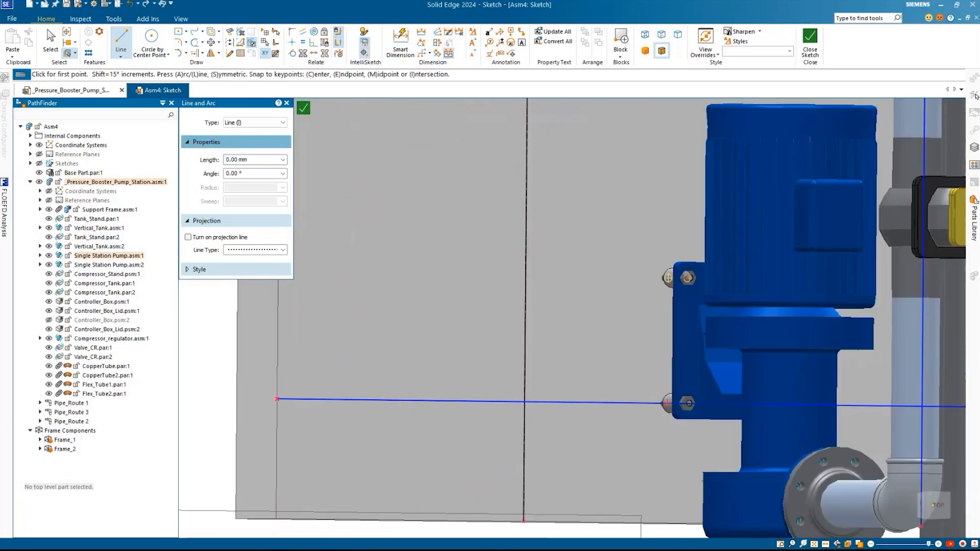
pyautogui.click(689, 277)
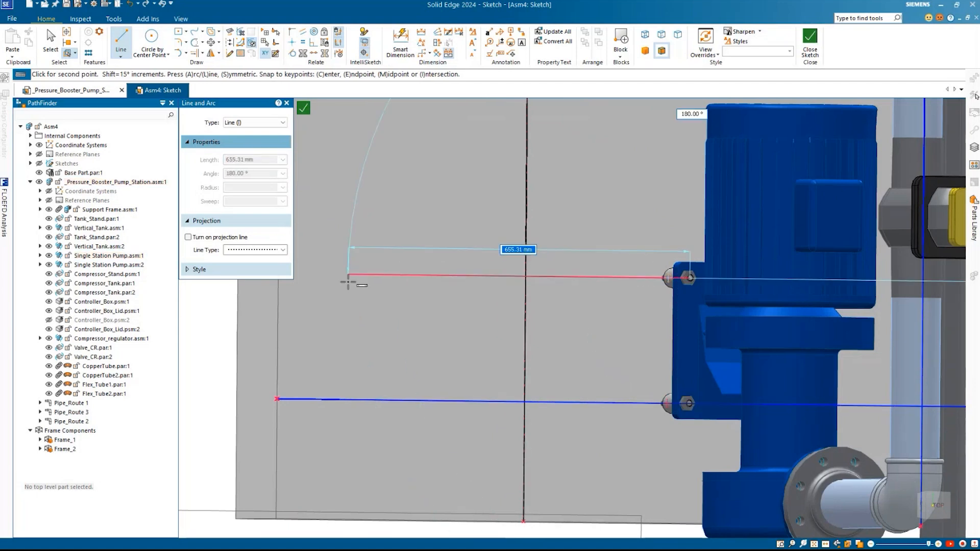
pyautogui.press('Escape')
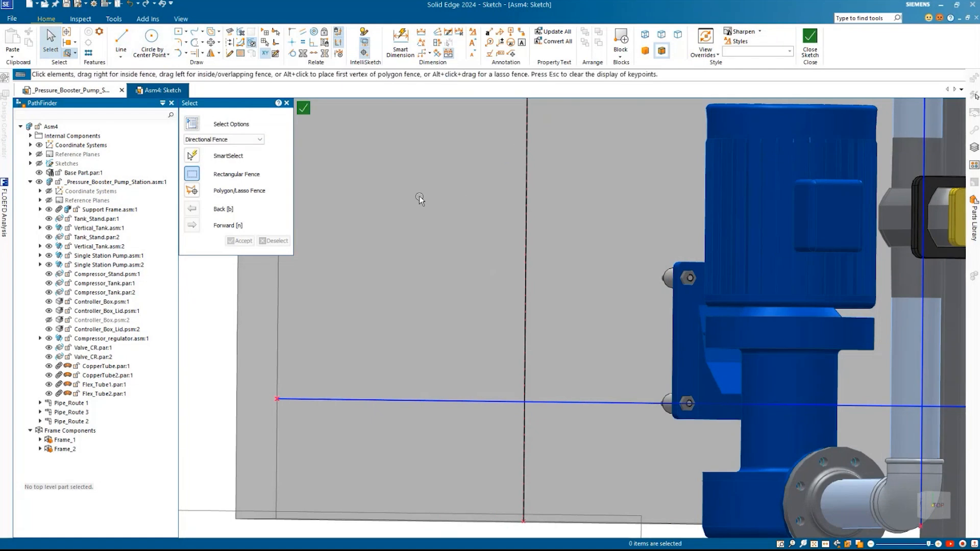
# Step: Draw a second horizontal line from the base part's left edge to near its right edge, in line with the pumps' rear mounting bolts
pyautogui.moveTo(419, 199); pyautogui.dragTo(549, 185, button='middle')
pyautogui.click(121, 40)
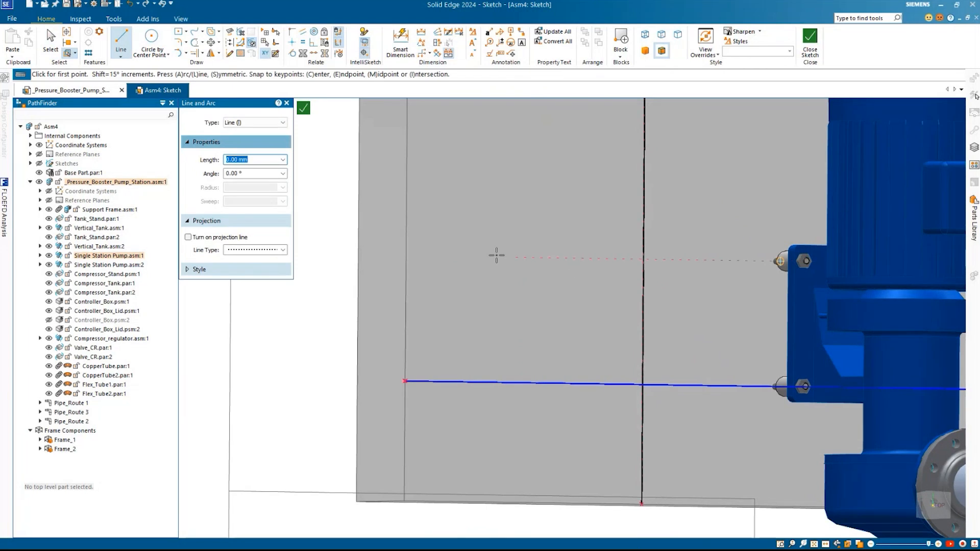
pyautogui.click(407, 257)
pyautogui.scroll(-5, 424, 262)
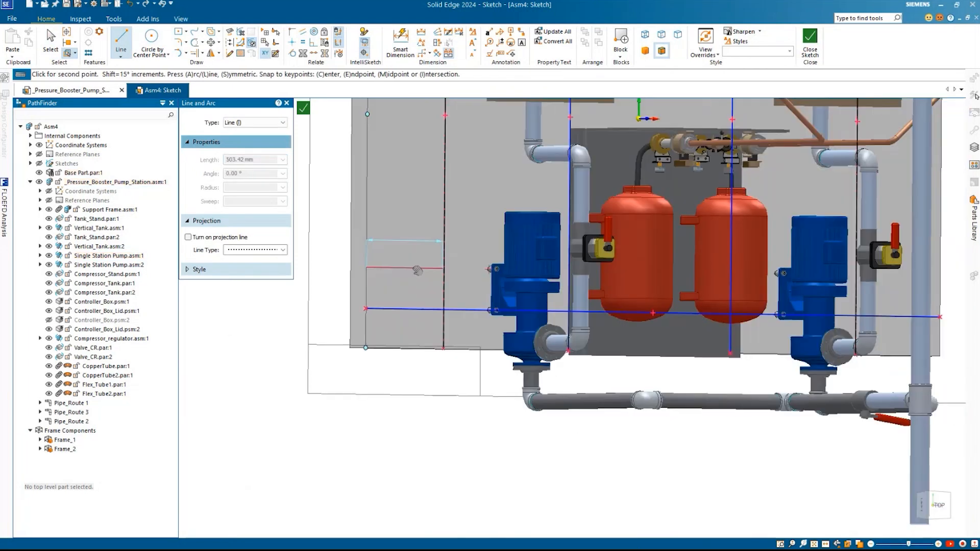
pyautogui.moveTo(418, 271); pyautogui.dragTo(395, 274, button='middle')
pyautogui.click(936, 506)
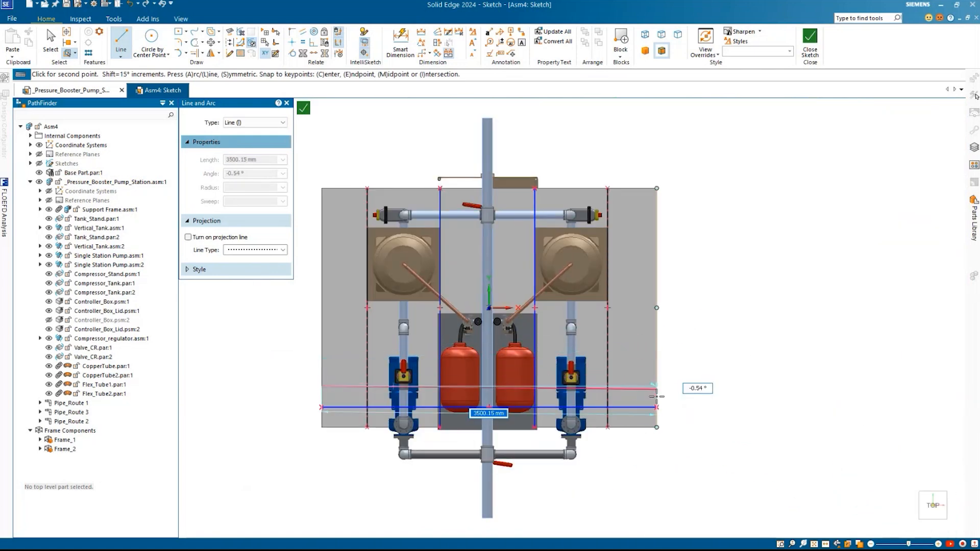
pyautogui.scroll(3, 657, 396)
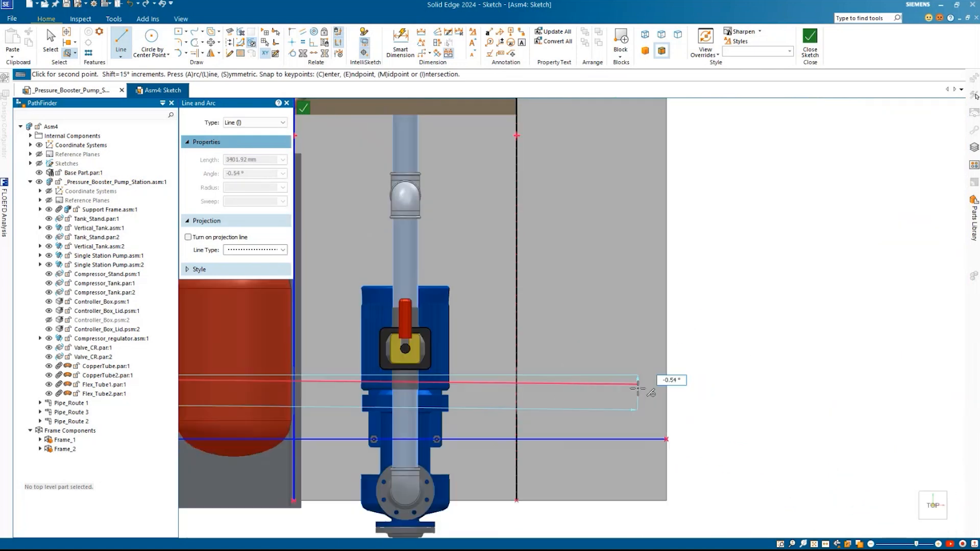
pyautogui.click(615, 375)
pyautogui.press('Escape')
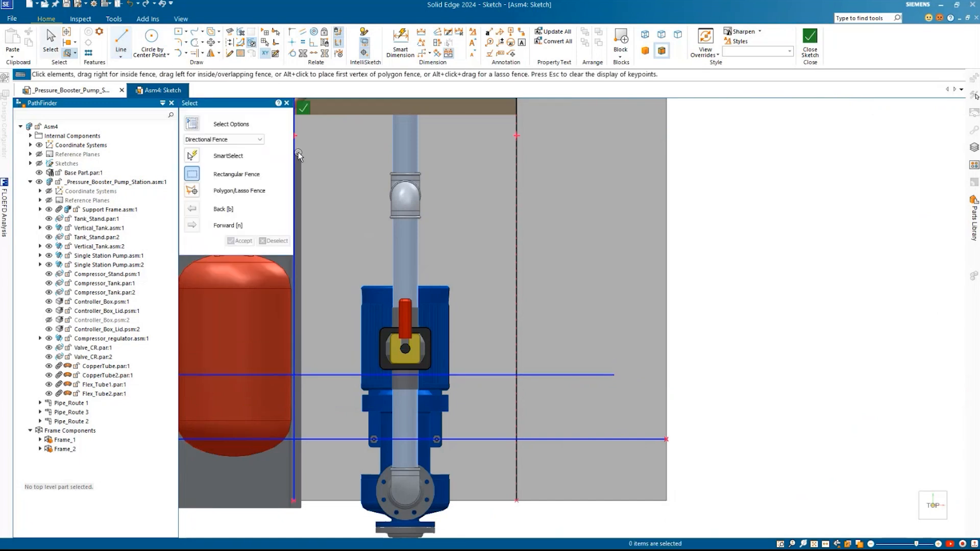
# Step: Connect the right endpoint of the rear-bolt line to the base part's right edge
pyautogui.click(292, 33)
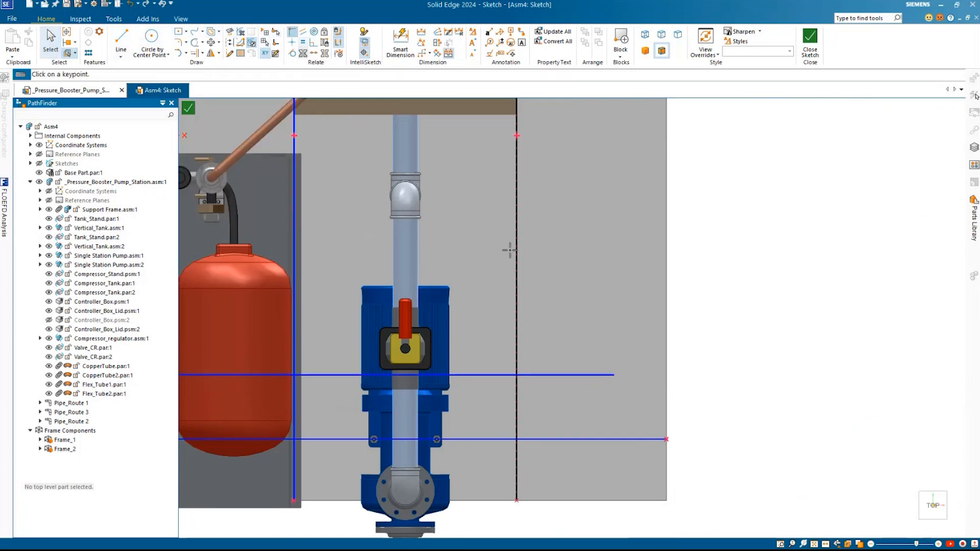
pyautogui.click(613, 375)
pyautogui.click(665, 375)
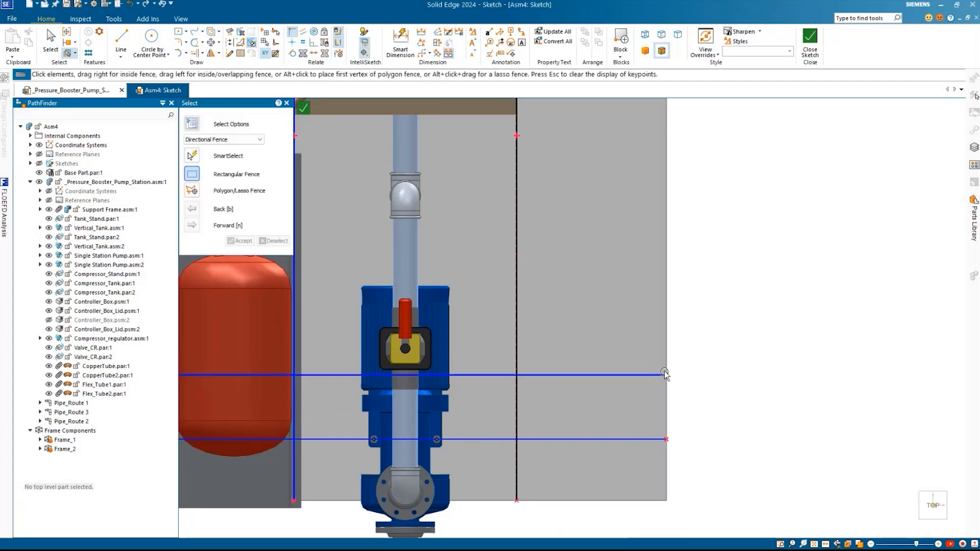
# Step: Trim both horizontal lines between the inner vertical lines and outside the outer ones, keeping only the segments beneath each pump
pyautogui.scroll(-3, 666, 373)
pyautogui.moveTo(608, 367)
pyautogui.keyDown('shift'); pyautogui.mouseDown(button='middle')
pyautogui.moveTo(634, 281)
pyautogui.moveTo(615, 293)
pyautogui.moveTo(675, 290)
pyautogui.mouseUp(button='middle'); pyautogui.keyUp('shift')
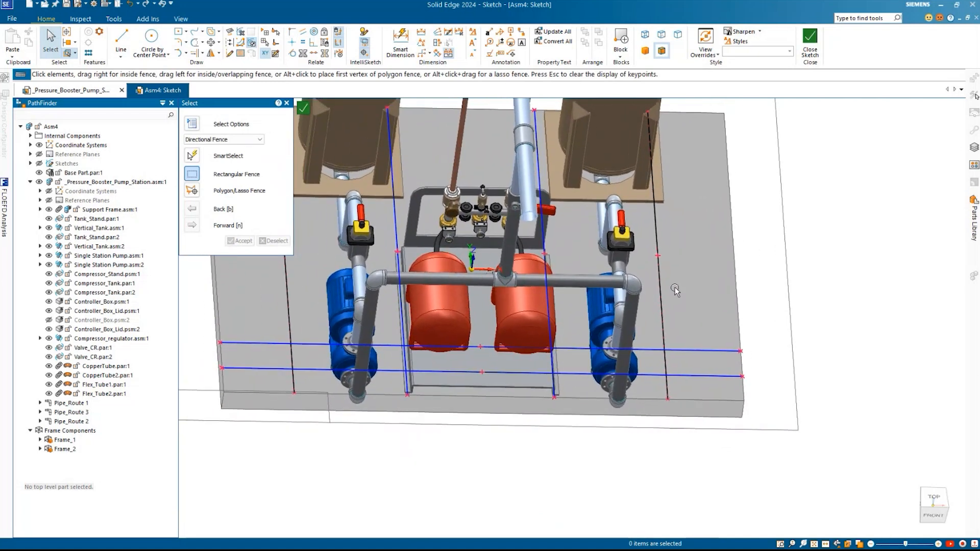
pyautogui.click(193, 48)
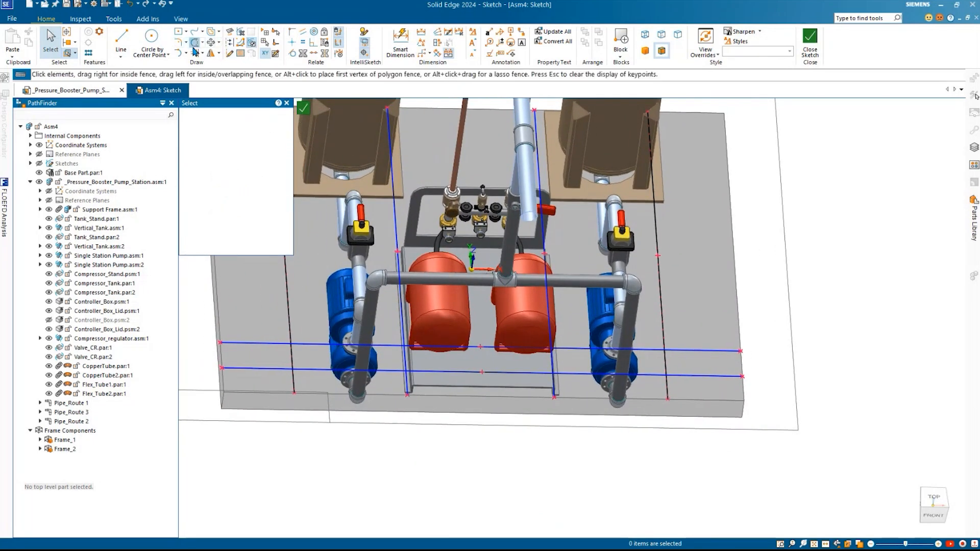
pyautogui.click(252, 343)
pyautogui.moveTo(255, 364); pyautogui.dragTo(258, 367)
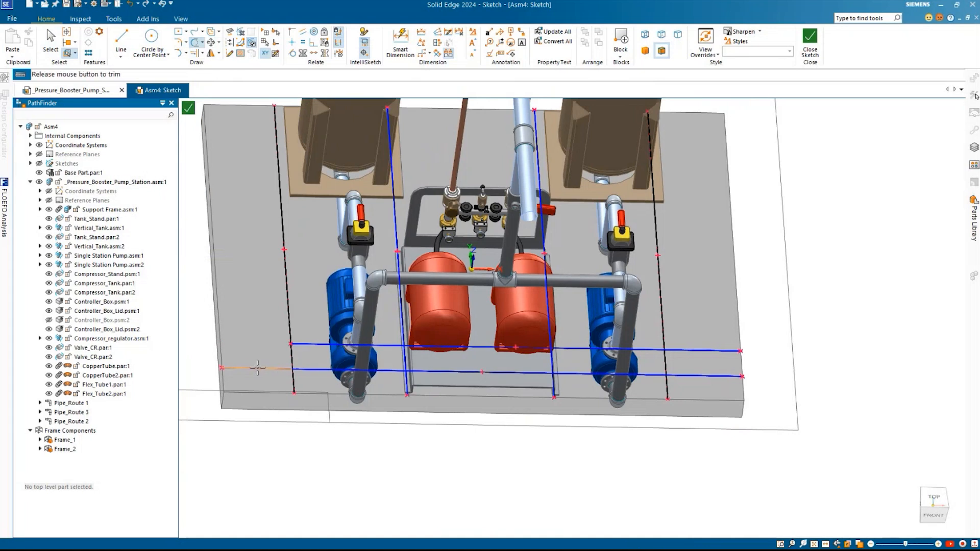
pyautogui.click(462, 348)
pyautogui.click(471, 371)
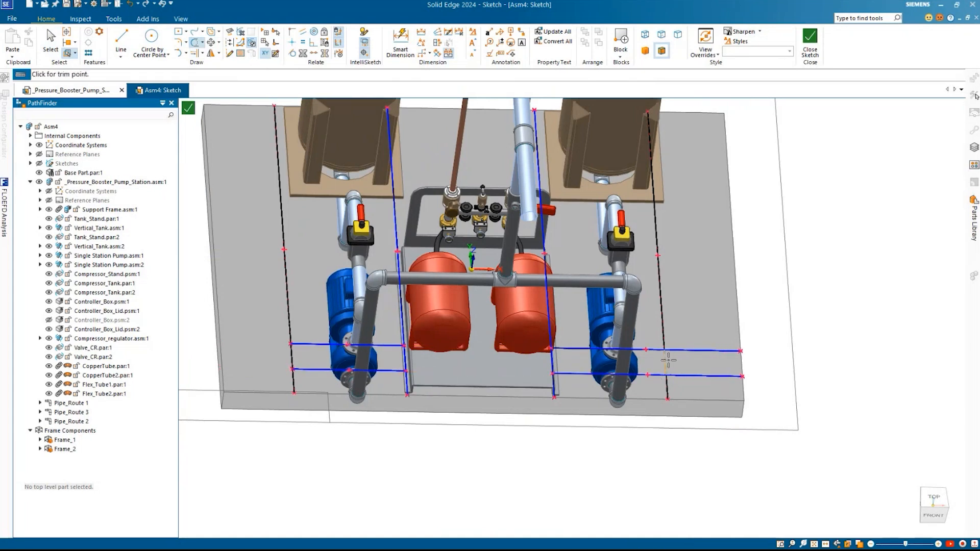
pyautogui.click(684, 351)
pyautogui.click(689, 375)
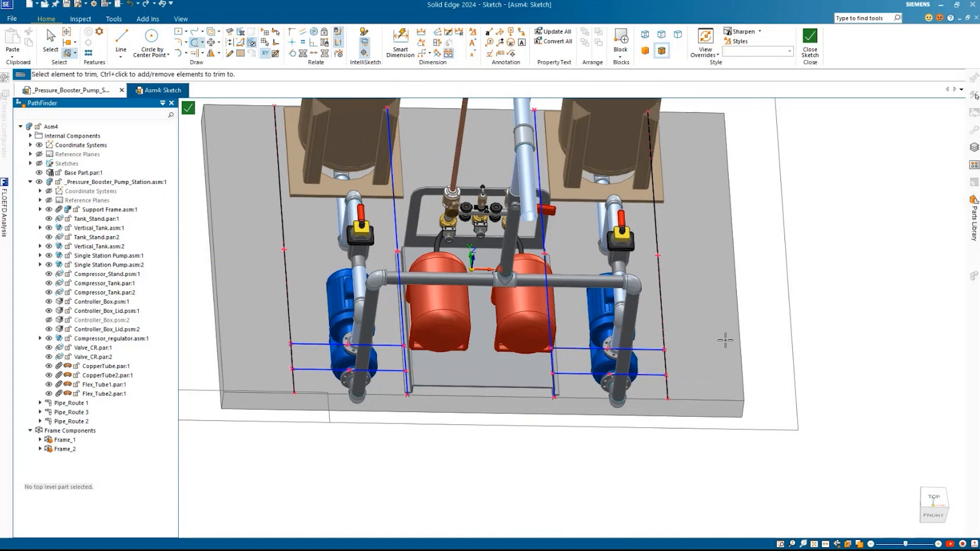
# Step: Finish the base sketch, collapse the pump station's component list and enter the Frame Design environment
pyautogui.moveTo(725, 340)
pyautogui.mouseDown(button='middle')
pyautogui.moveTo(724, 300)
pyautogui.moveTo(679, 278)
pyautogui.mouseUp(button='middle')
pyautogui.click(809, 45)
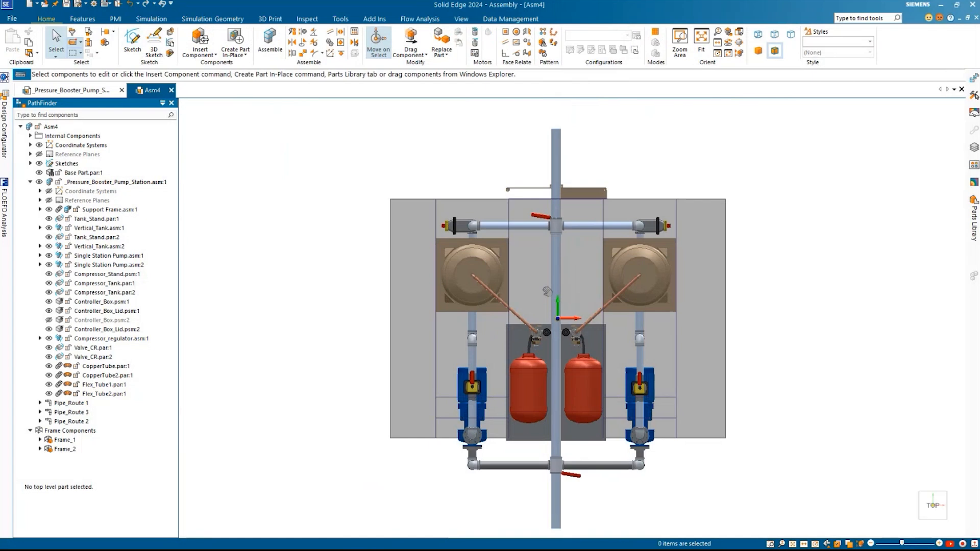
pyautogui.moveTo(487, 187); pyautogui.dragTo(547, 264, button='middle')
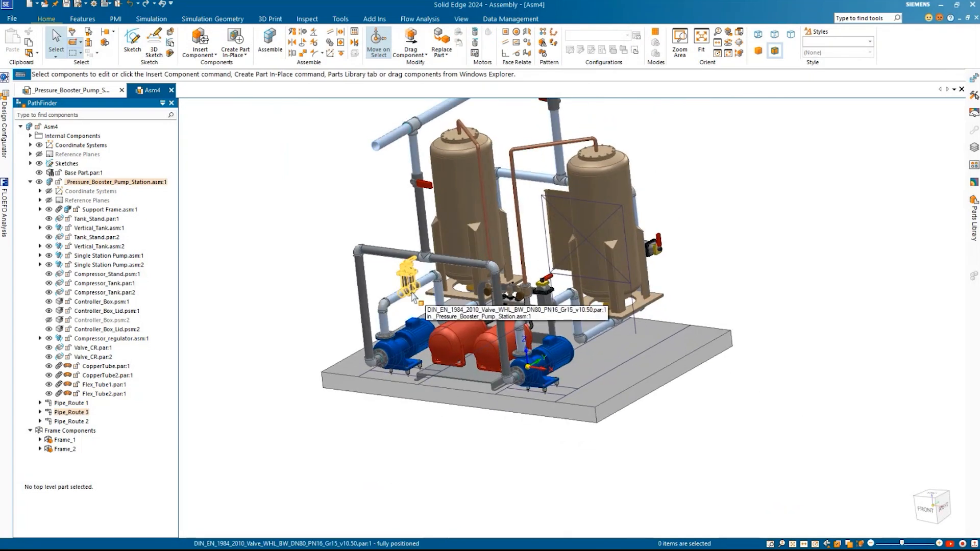
pyautogui.click(31, 183)
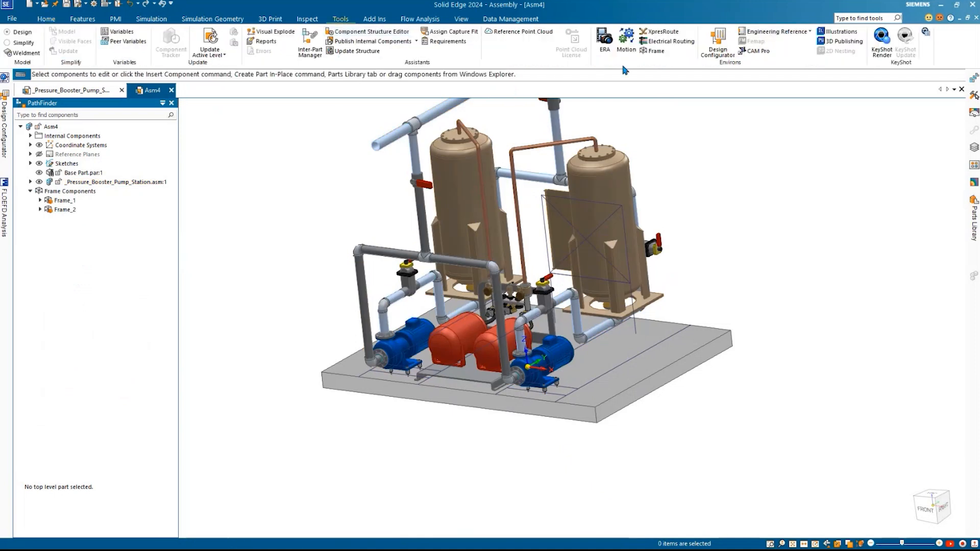
pyautogui.click(653, 50)
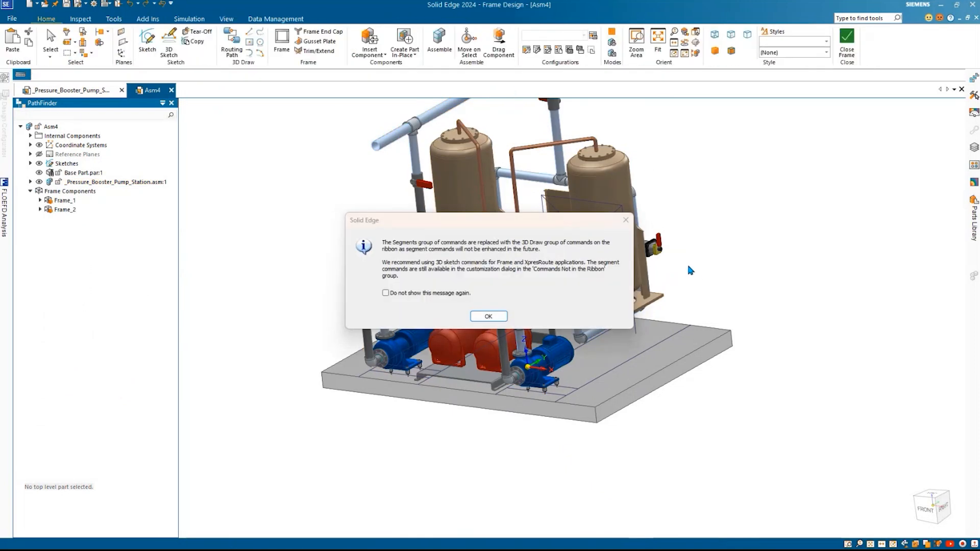
pyautogui.click(498, 318)
# Step: Start a new frame with the existing frame options and choose SquareTubing 80x80x5 as its cross section
pyautogui.keyDown('shift'); pyautogui.moveTo(745, 300); pyautogui.dragTo(734, 255, button='middle'); pyautogui.keyUp('shift')
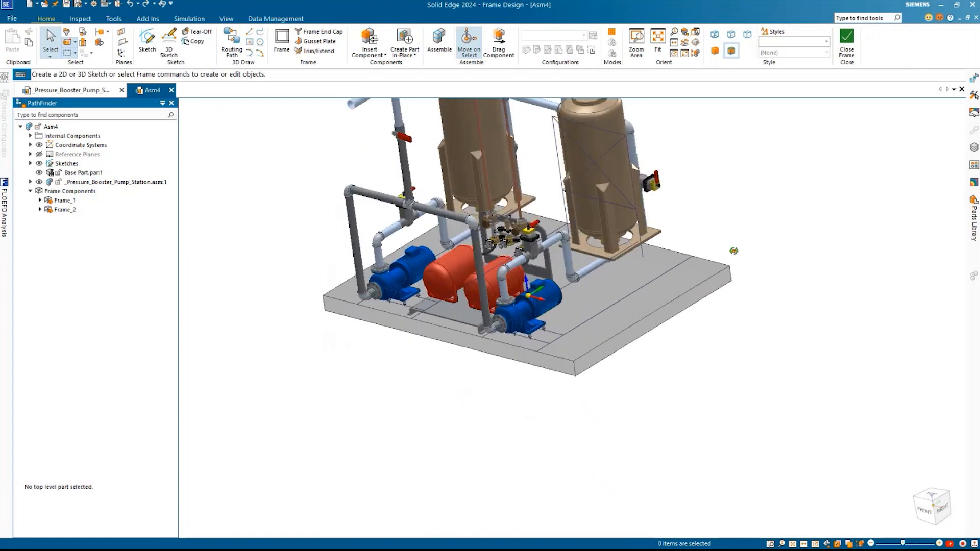
pyautogui.click(620, 344)
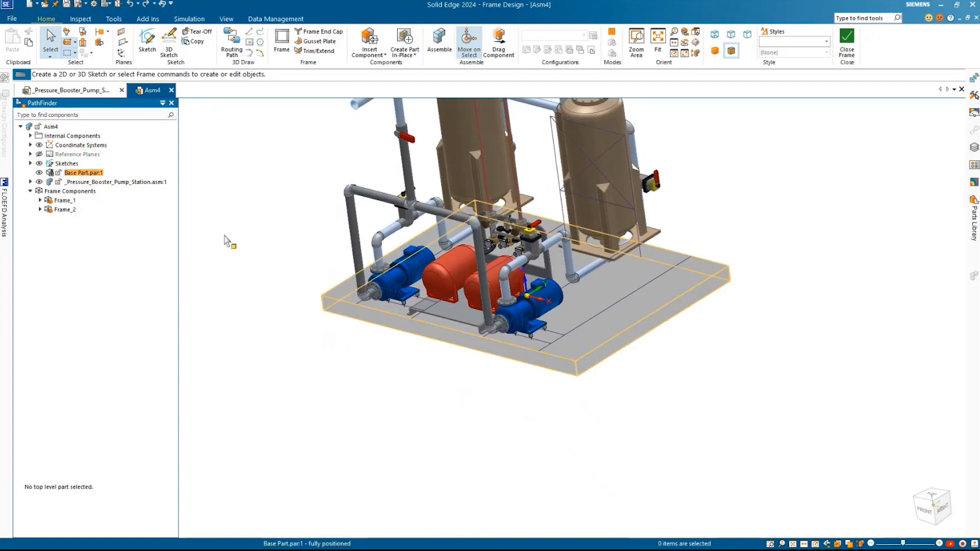
pyautogui.click(261, 131)
pyautogui.click(281, 41)
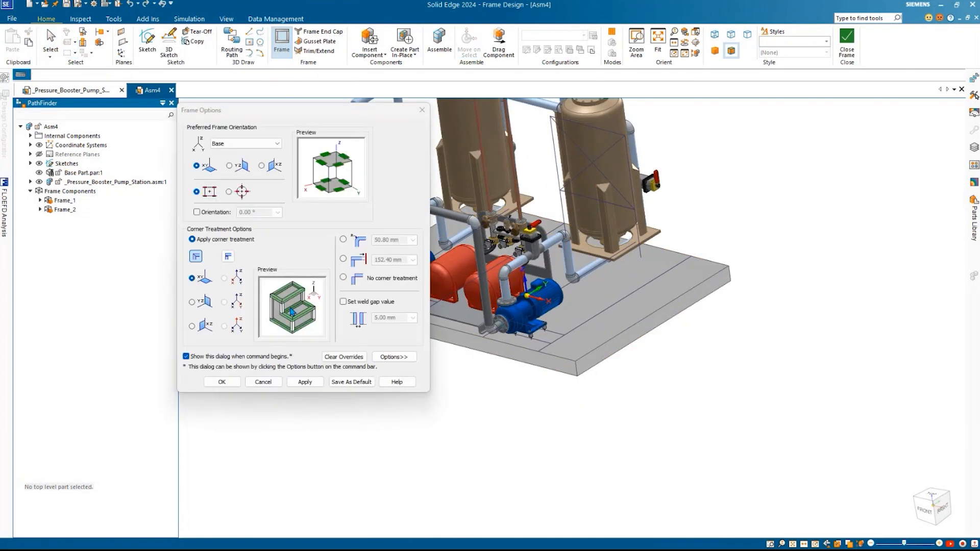
pyautogui.click(219, 385)
pyautogui.keyDown('shift'); pyautogui.moveTo(383, 435); pyautogui.dragTo(384, 383, button='middle'); pyautogui.keyUp('shift')
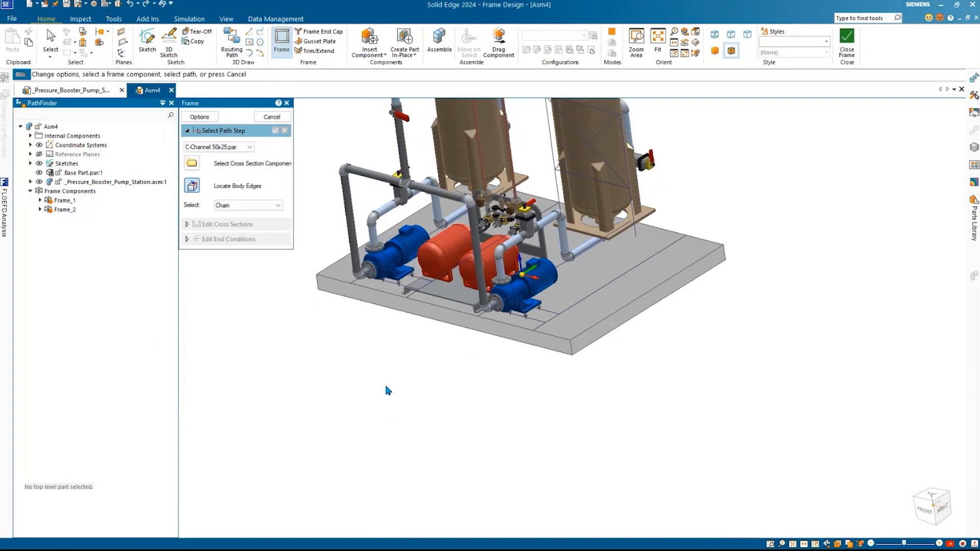
pyautogui.scroll(3, 572, 296)
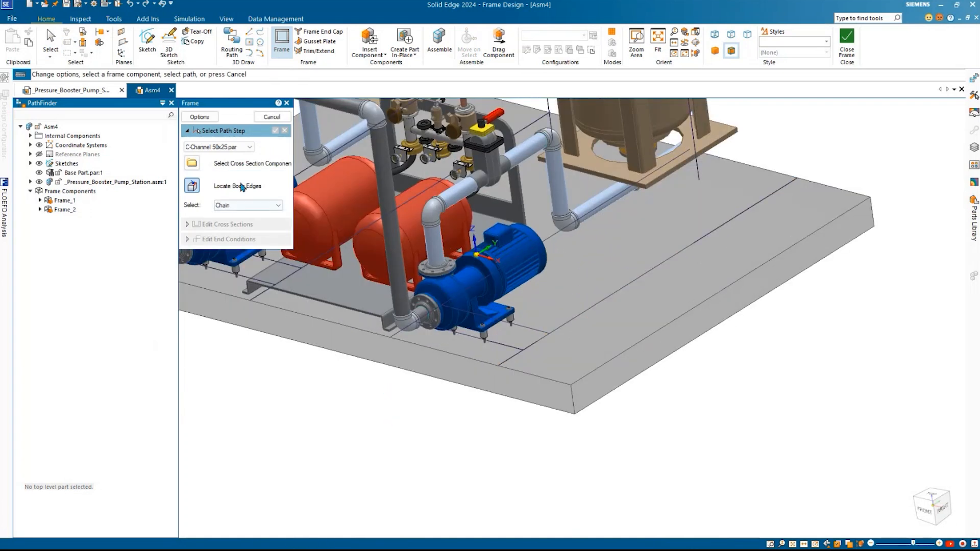
pyautogui.click(233, 147)
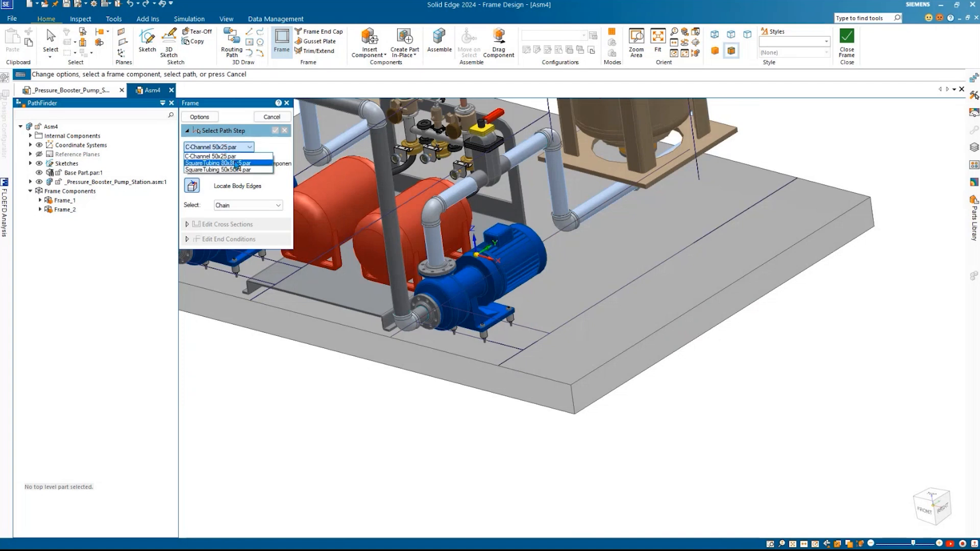
pyautogui.click(239, 163)
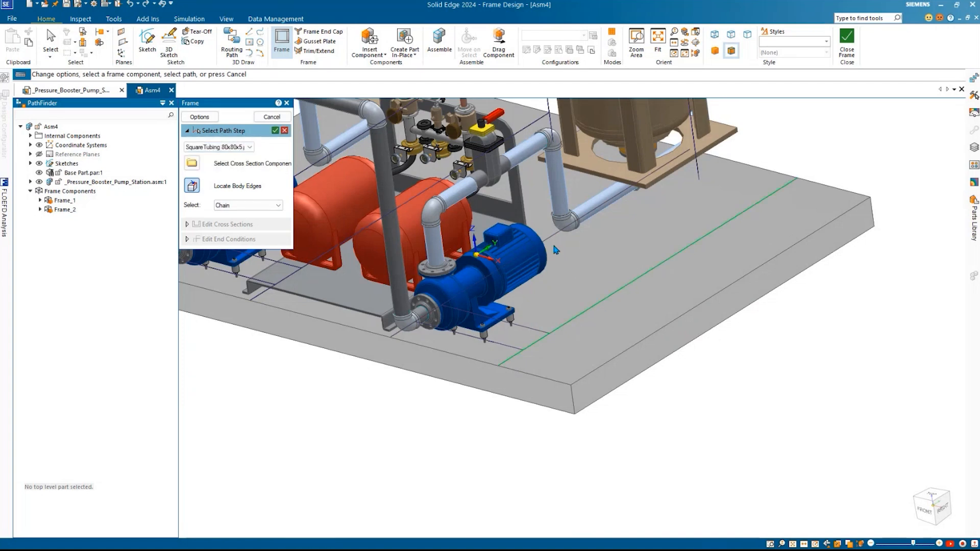
# Step: Add the remaining front-to-back base sketch lines beside the pumps to the frame path and generate the square-tubing supports
pyautogui.keyDown('shift'); pyautogui.moveTo(547, 252); pyautogui.dragTo(764, 256, button='middle'); pyautogui.keyUp('shift')
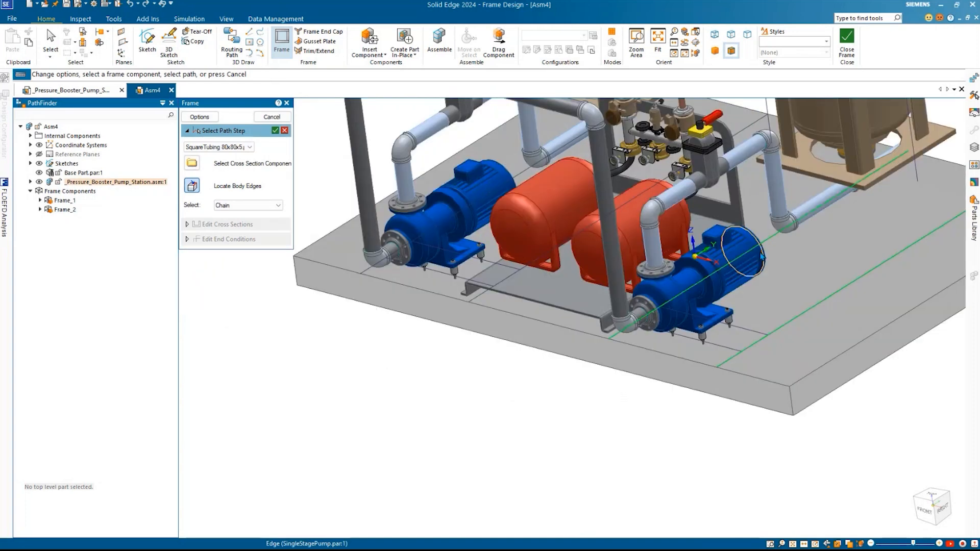
pyautogui.scroll(3, 503, 309)
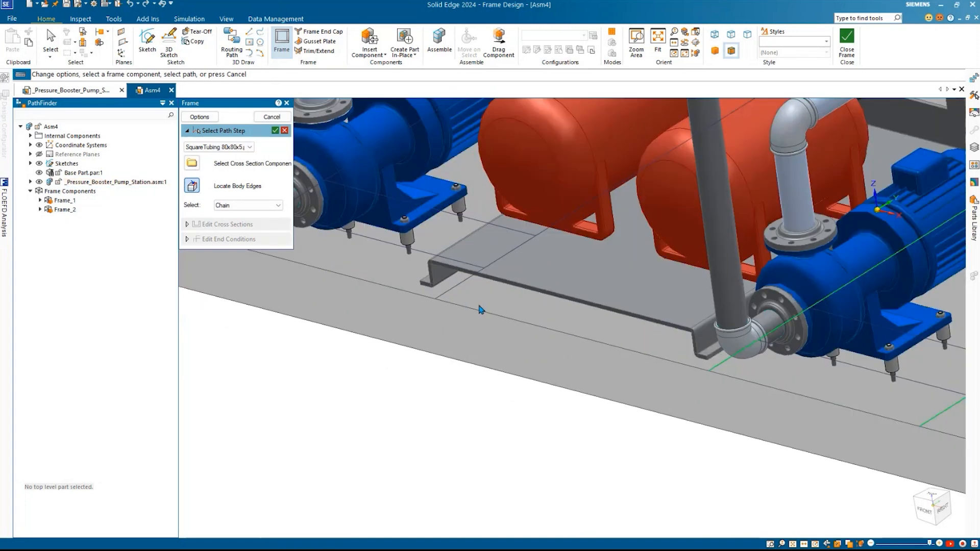
pyautogui.click(455, 287)
pyautogui.keyDown('shift'); pyautogui.moveTo(419, 302); pyautogui.dragTo(578, 361, button='middle'); pyautogui.keyUp('shift')
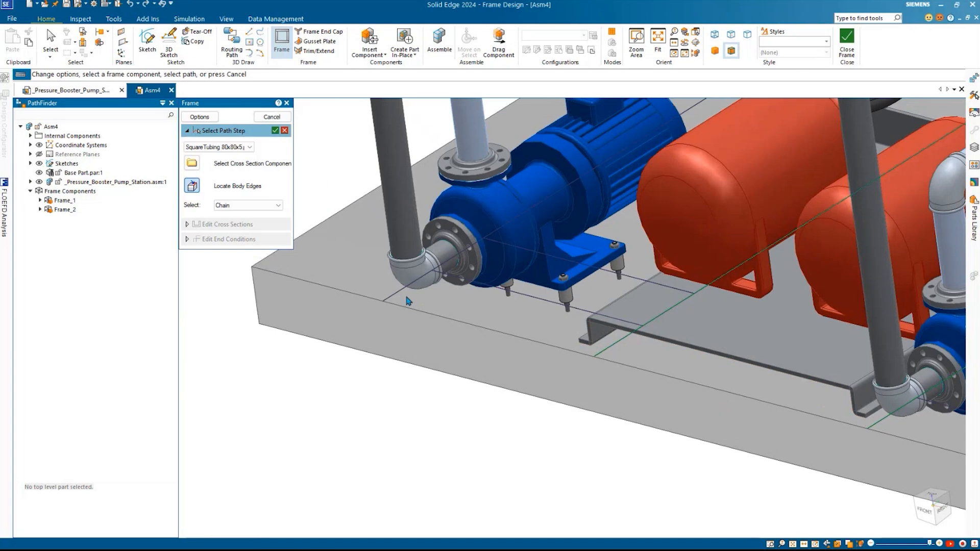
pyautogui.scroll(-5, 422, 341)
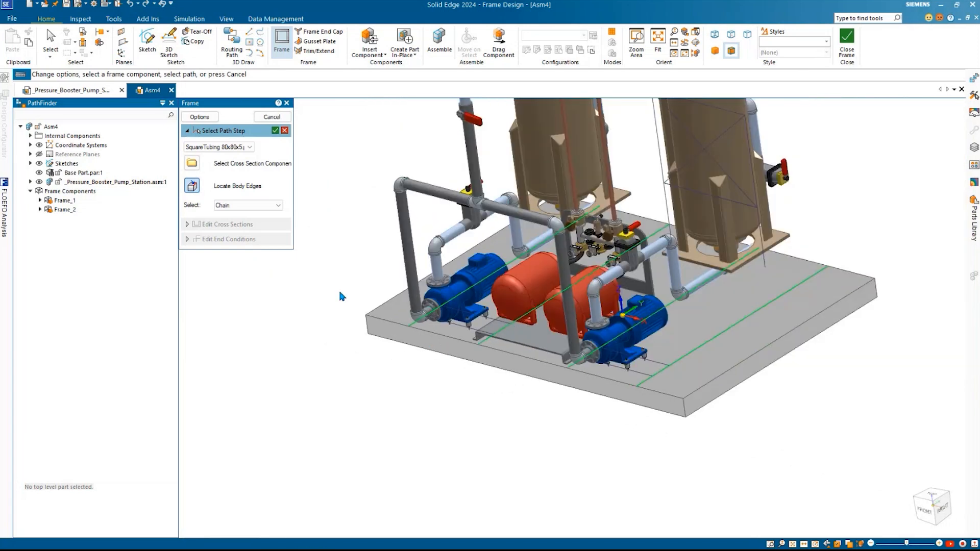
pyautogui.click(275, 130)
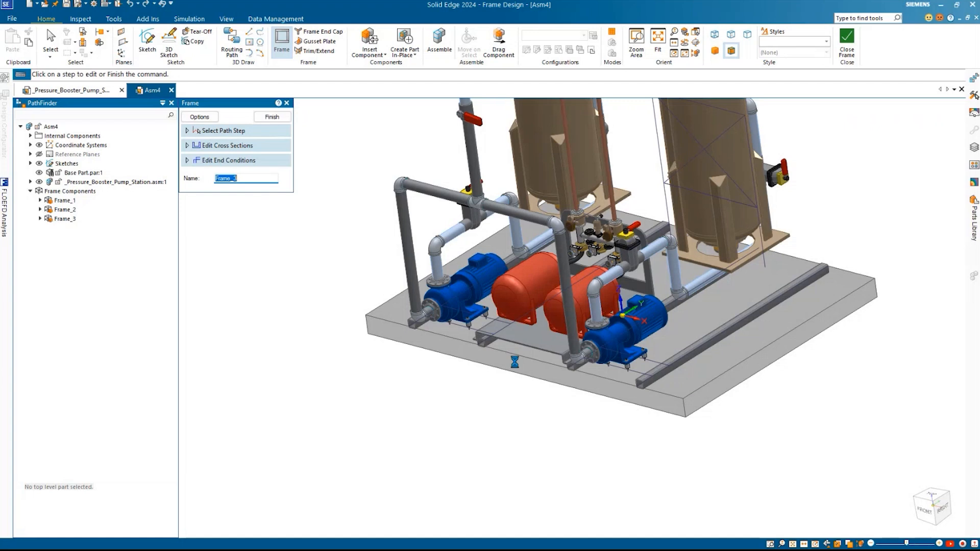
pyautogui.moveTo(514, 362); pyautogui.dragTo(623, 441, button='middle')
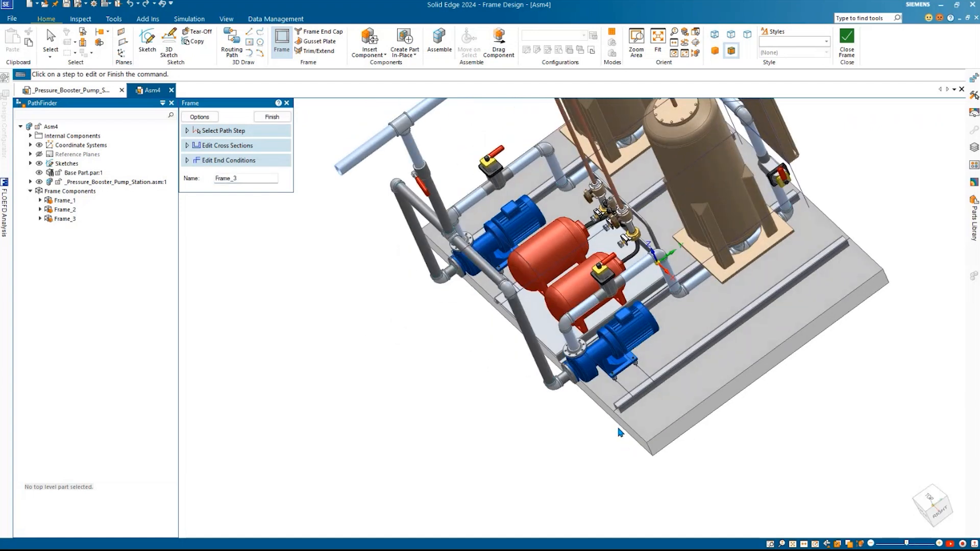
pyautogui.scroll(8, 619, 432)
pyautogui.press('Escape')
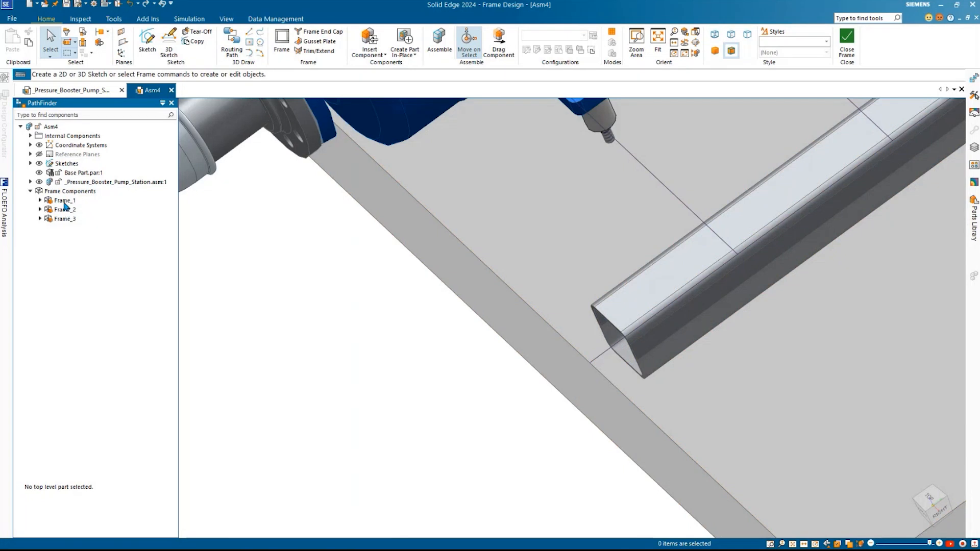
# Step: Show the hidden Frame_1 and Frame_2 components
pyautogui.click(64, 200)
pyautogui.keyDown('ctrl'); pyautogui.click(63, 209); pyautogui.keyUp('ctrl')
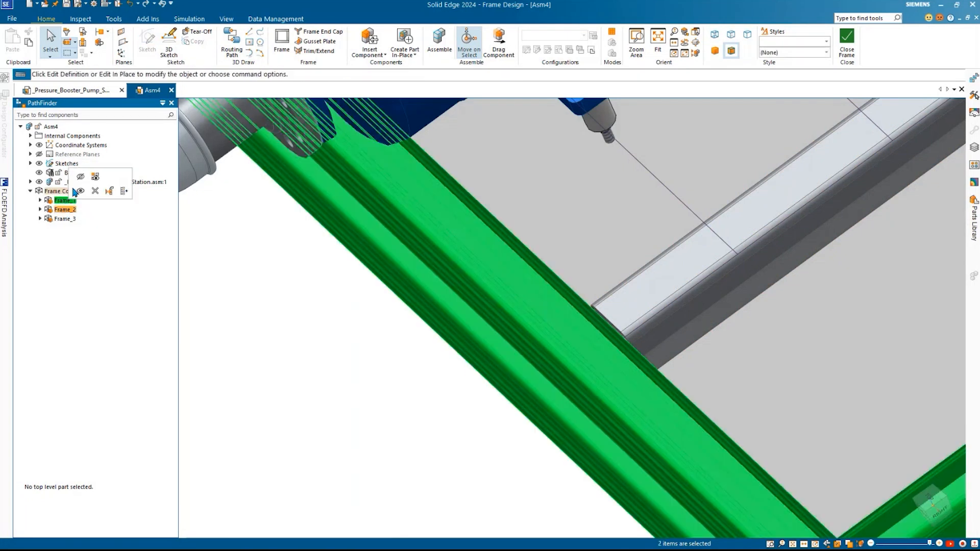
pyautogui.click(305, 340)
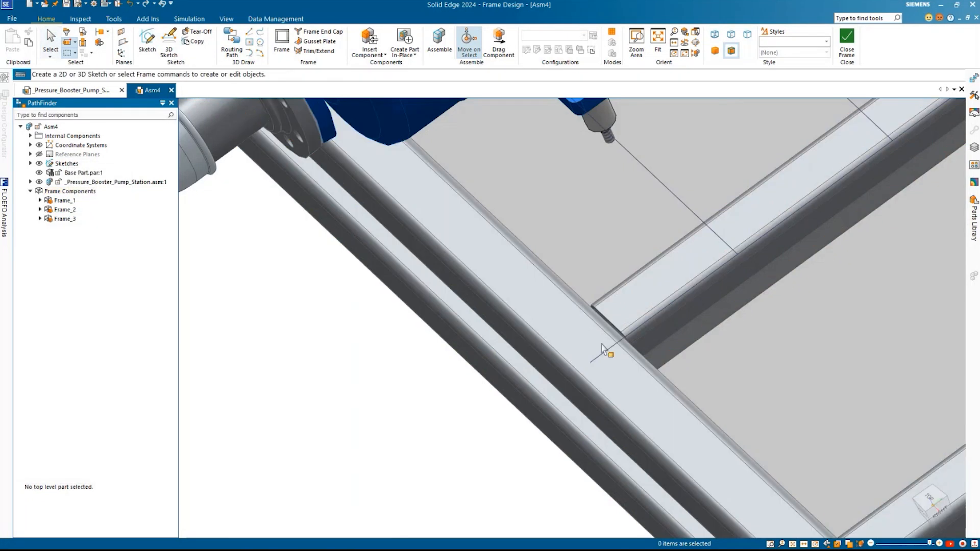
# Step: Examine how the new support tube's end meets the base frame's front member near the right pump
pyautogui.scroll(6, 618, 334)
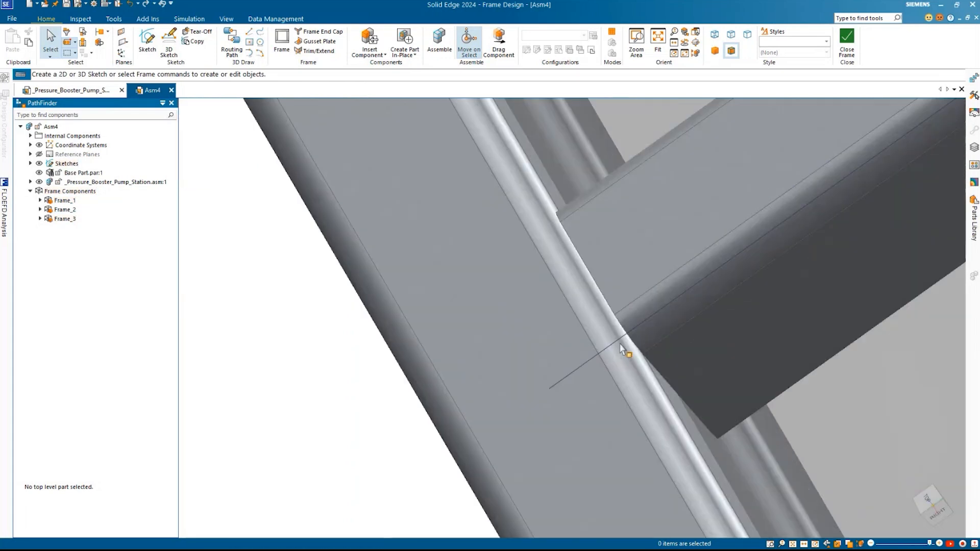
pyautogui.scroll(4, 629, 339)
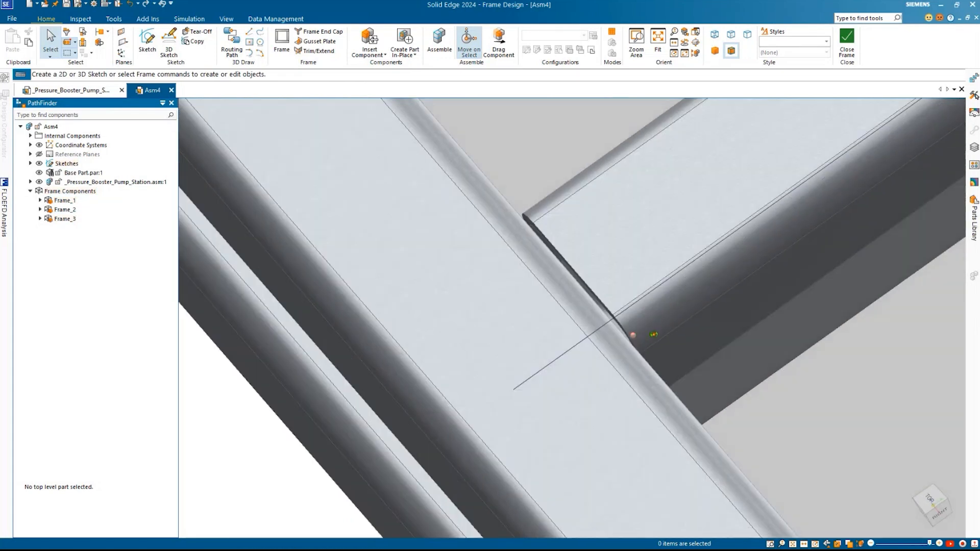
pyautogui.moveTo(653, 335); pyautogui.dragTo(648, 332, button='middle')
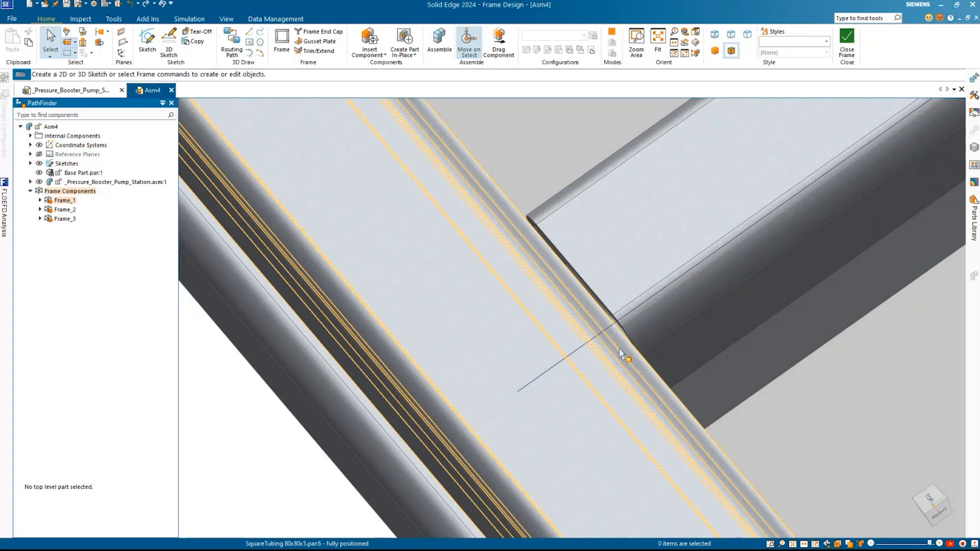
pyautogui.scroll(-3, 621, 352)
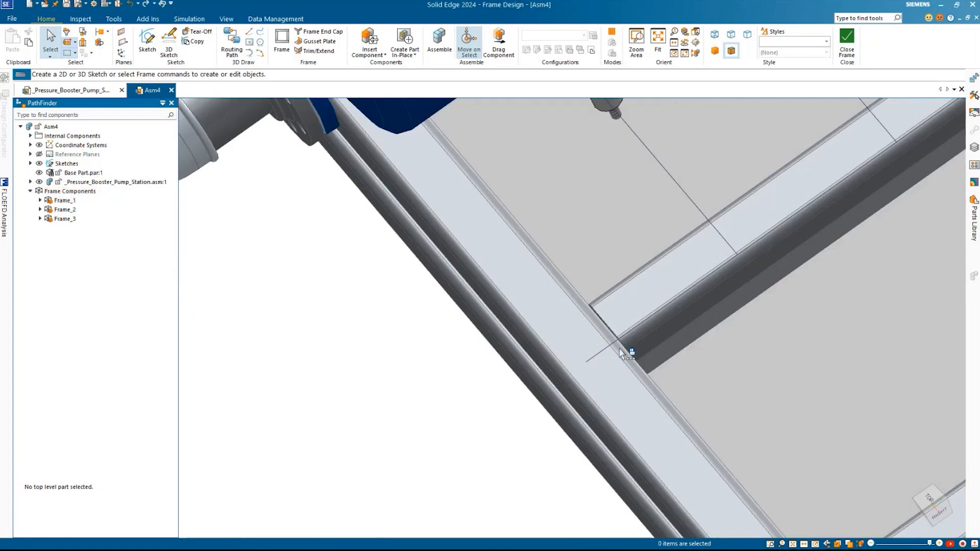
pyautogui.scroll(-2, 621, 353)
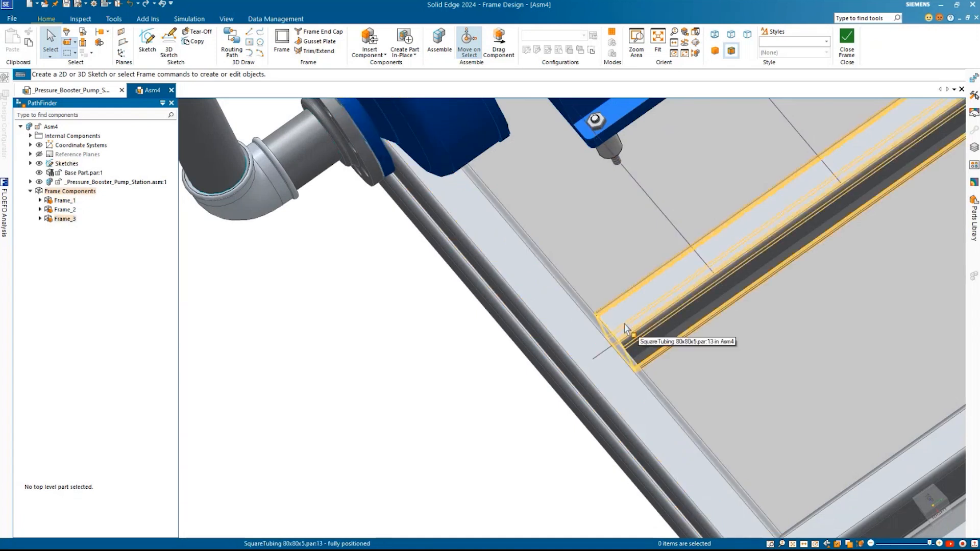
pyautogui.scroll(-3, 624, 324)
pyautogui.moveTo(625, 324)
pyautogui.mouseDown(button='middle')
pyautogui.moveTo(615, 339)
pyautogui.moveTo(620, 317)
pyautogui.moveTo(636, 315)
pyautogui.mouseUp(button='middle')
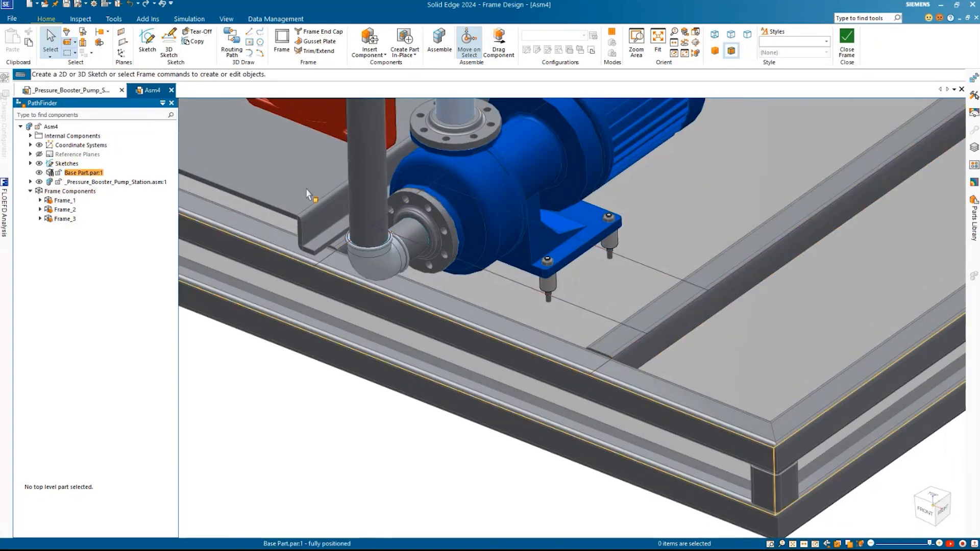
# Step: Start another frame with the existing frame options and select the two sketch lines beneath each pump's mounting bolts as its path
pyautogui.click(285, 47)
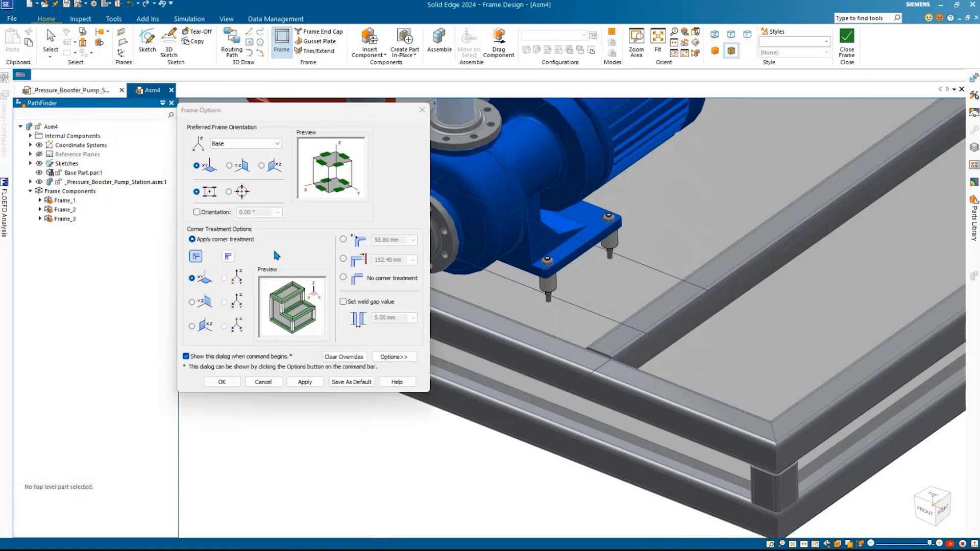
pyautogui.keyDown('shift'); pyautogui.moveTo(455, 456); pyautogui.dragTo(595, 435, button='middle'); pyautogui.keyUp('shift')
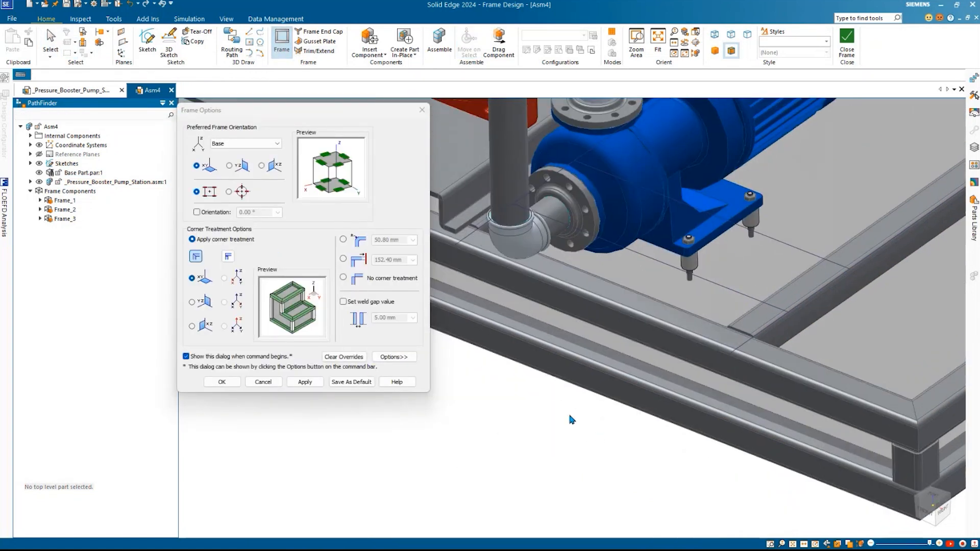
pyautogui.click(222, 382)
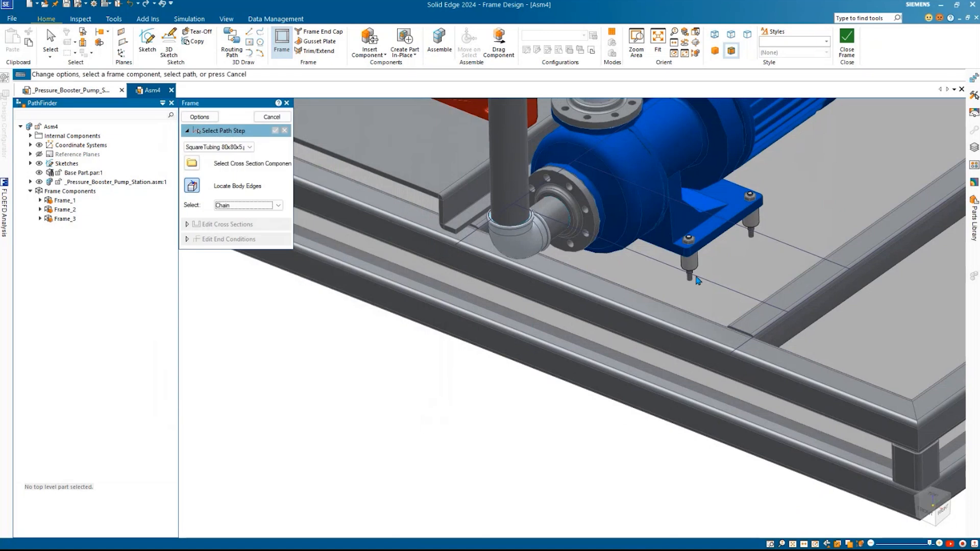
pyautogui.click(785, 246)
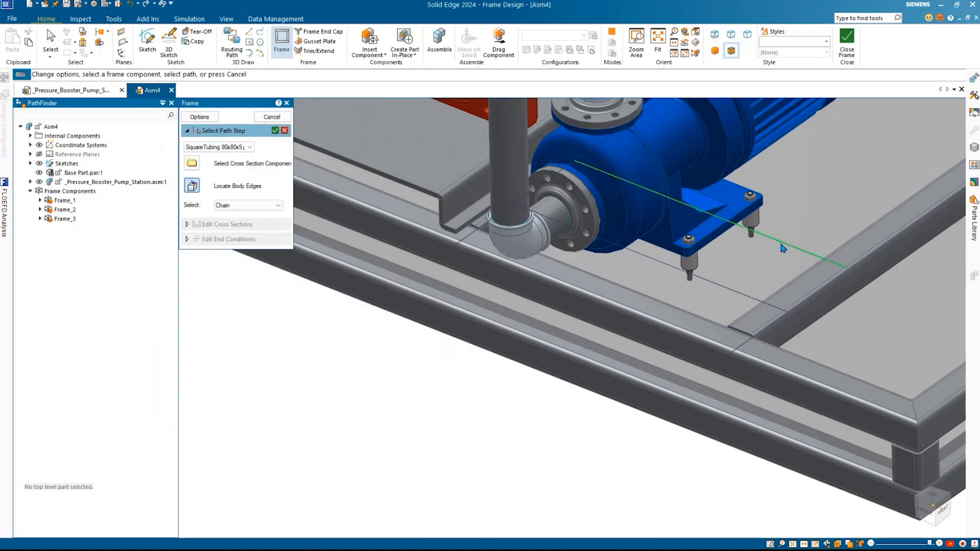
pyautogui.click(740, 293)
pyautogui.scroll(-3, 704, 302)
pyautogui.keyDown('shift'); pyautogui.moveTo(429, 192); pyautogui.dragTo(591, 301, button='middle'); pyautogui.keyUp('shift')
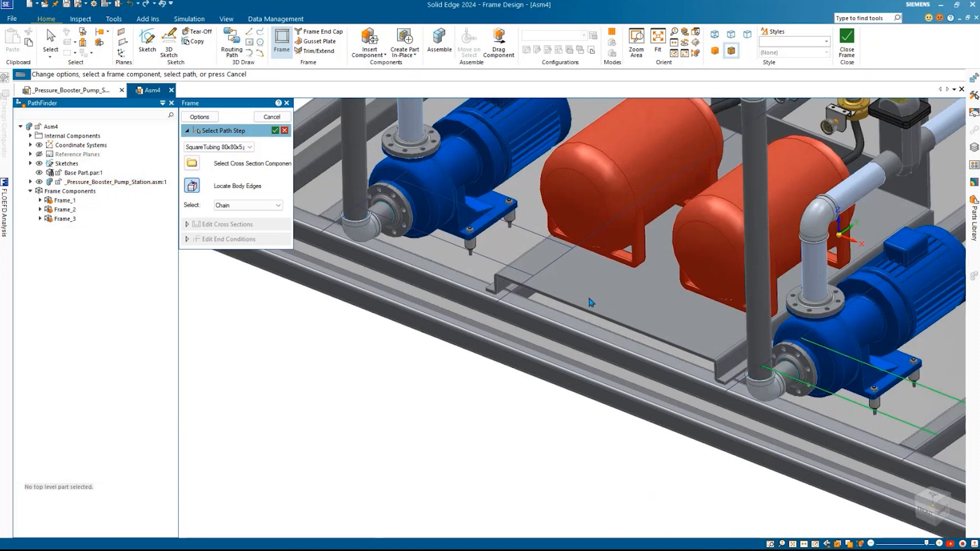
pyautogui.scroll(4, 546, 258)
pyautogui.click(516, 223)
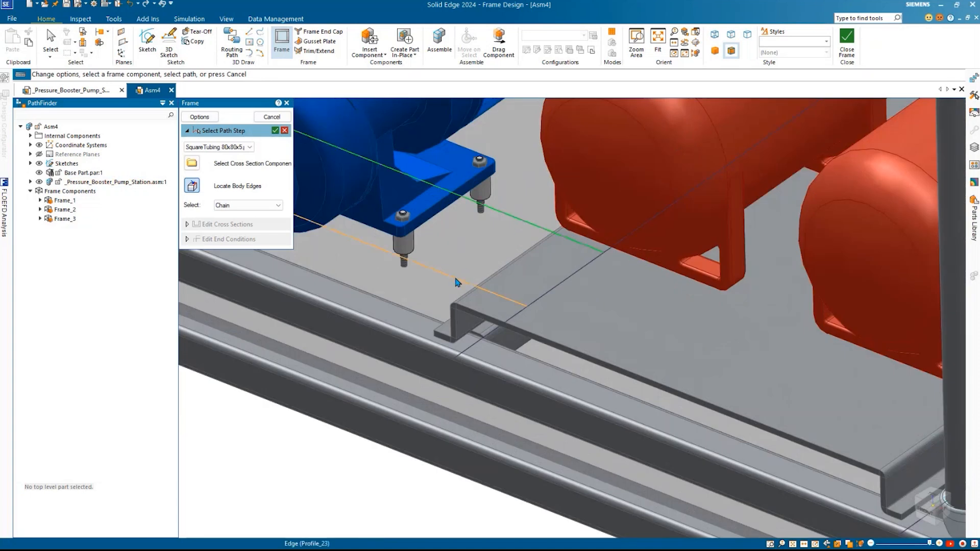
pyautogui.click(455, 278)
# Step: Choose C-Channel 50x25 as the cross section and generate the frame members beneath the pumps
pyautogui.click(240, 147)
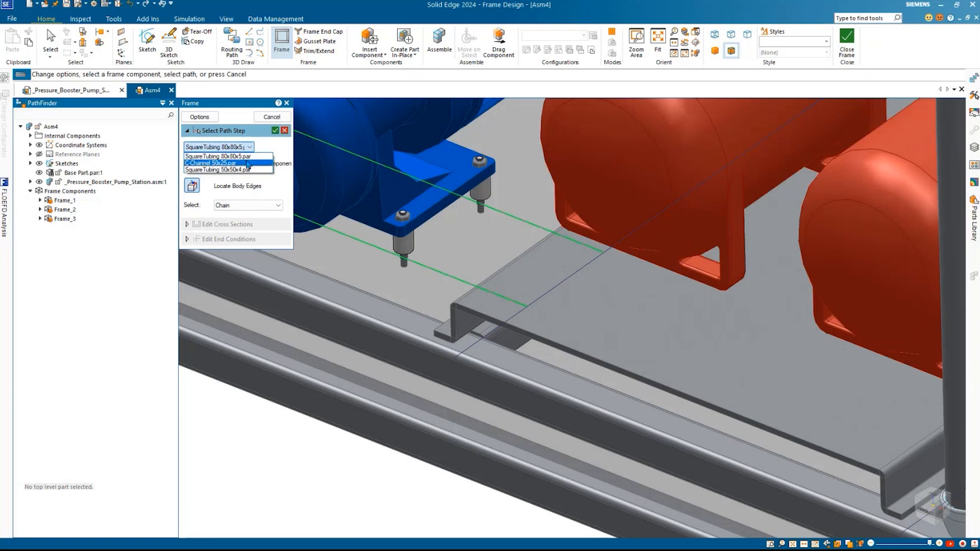
pyautogui.click(248, 164)
pyautogui.click(274, 131)
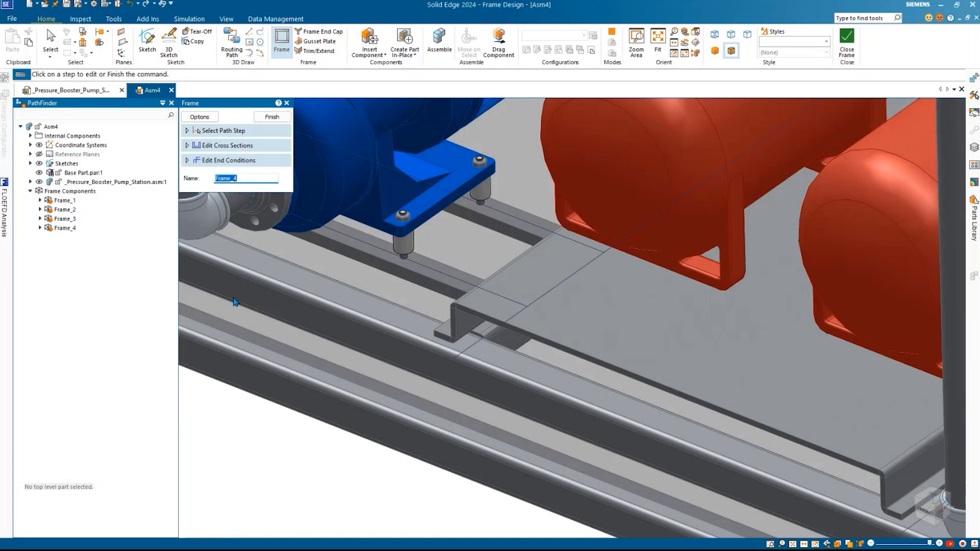
pyautogui.scroll(5, 355, 306)
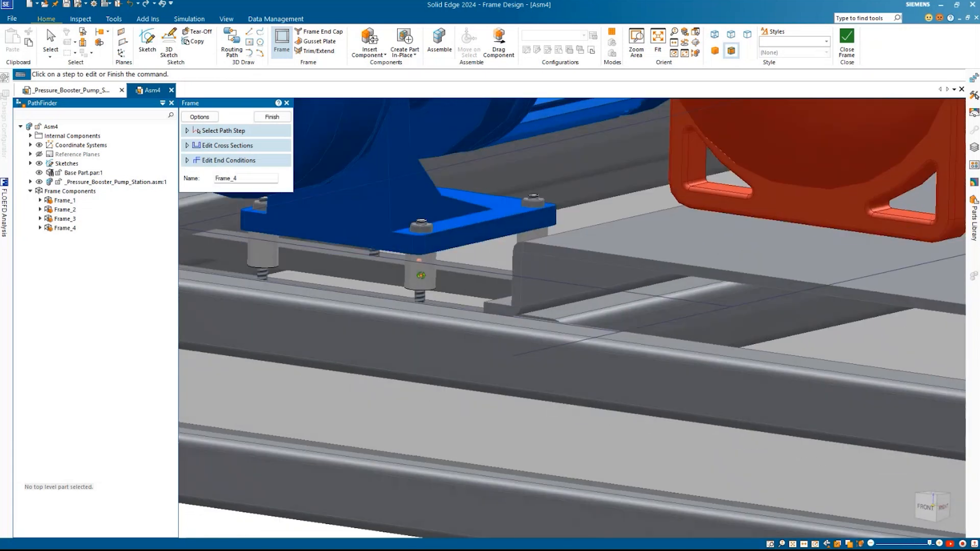
pyautogui.moveTo(422, 275); pyautogui.dragTo(409, 290, button='middle')
pyautogui.press('Escape')
# Step: Edit the definition of Frame_4, the C-channel frame beneath the pumps, and open its cross sections for editing
pyautogui.scroll(3, 285, 286)
pyautogui.keyDown('shift'); pyautogui.moveTo(349, 283); pyautogui.dragTo(510, 310, button='middle'); pyautogui.keyUp('shift')
pyautogui.moveTo(423, 275); pyautogui.dragTo(445, 273, button='middle')
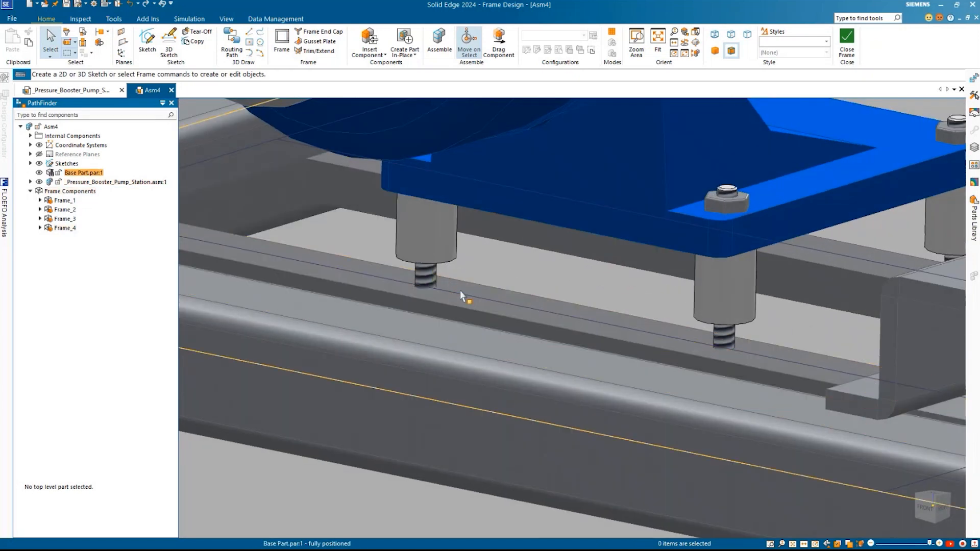
pyautogui.moveTo(437, 262)
pyautogui.mouseDown(button='middle')
pyautogui.moveTo(438, 273)
pyautogui.moveTo(510, 303)
pyautogui.mouseUp(button='middle')
pyautogui.scroll(-1, 440, 273)
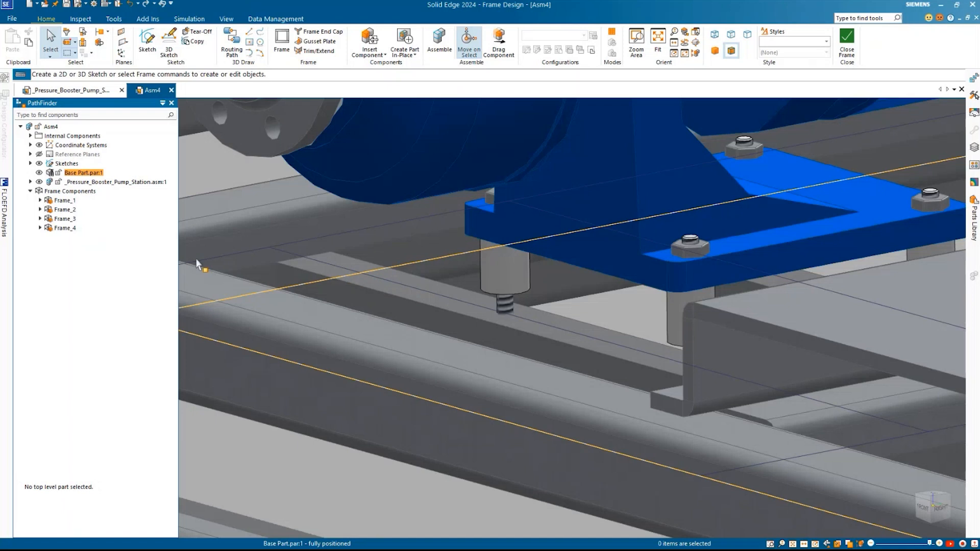
pyautogui.click(66, 228)
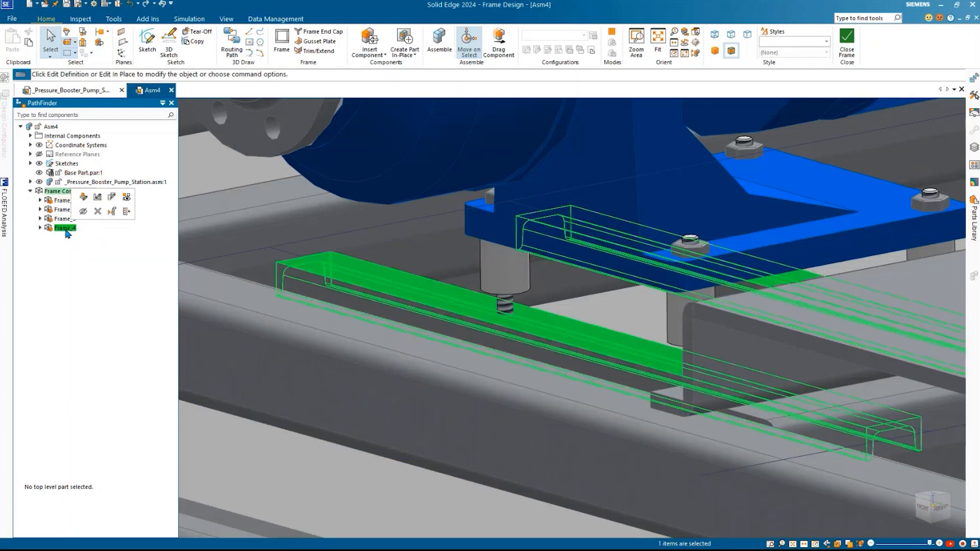
pyautogui.click(84, 198)
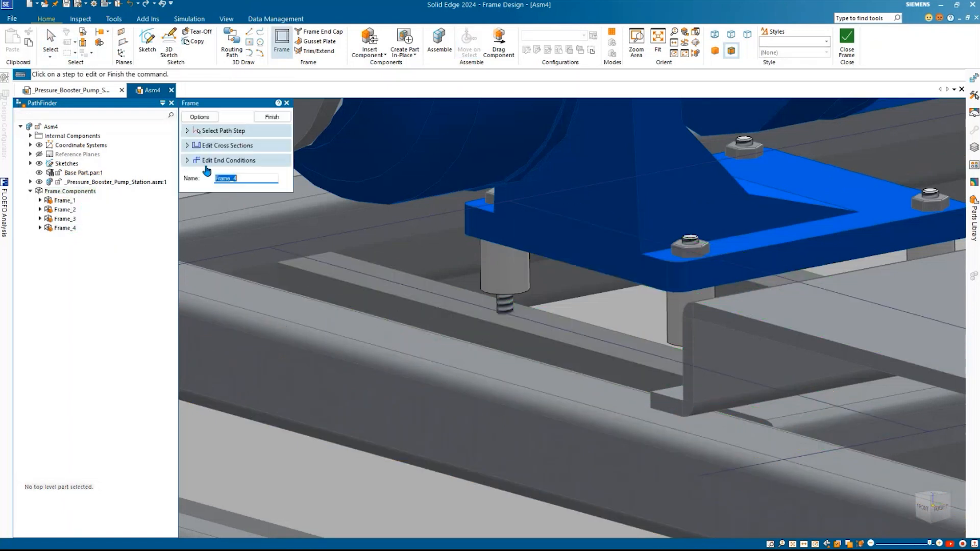
pyautogui.click(227, 145)
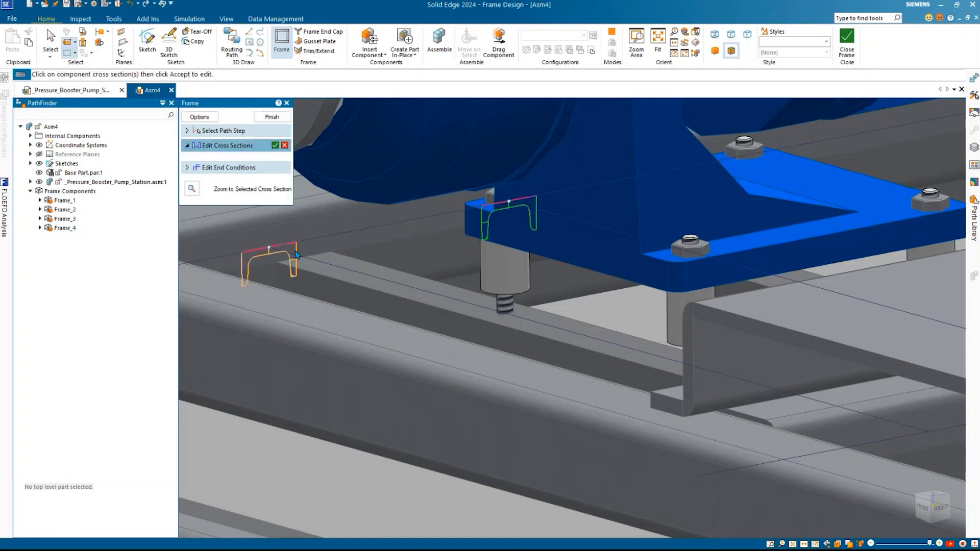
pyautogui.scroll(-5, 371, 245)
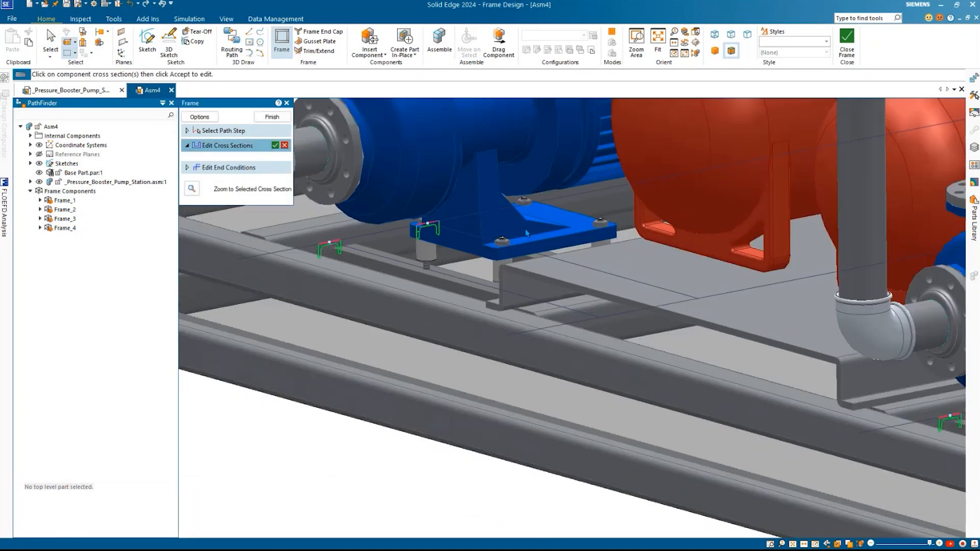
pyautogui.scroll(-2, 526, 233)
pyautogui.keyDown('shift'); pyautogui.moveTo(526, 232); pyautogui.dragTo(287, 335, button='middle'); pyautogui.keyUp('shift')
pyautogui.scroll(-3, 287, 334)
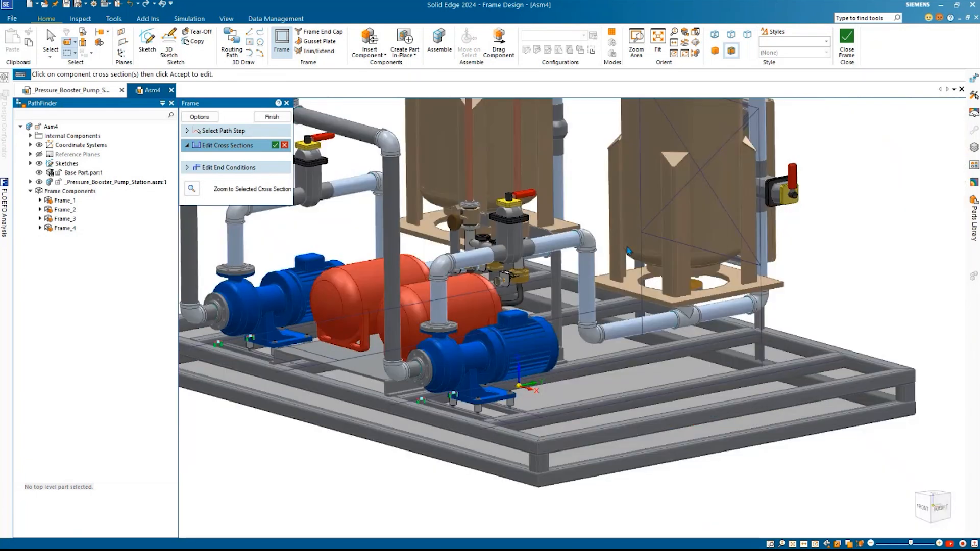
# Step: Move the handle point of the channel cross sections under the pumps to the bottom-center range box point
pyautogui.moveTo(756, 165); pyautogui.dragTo(697, 241, button='middle')
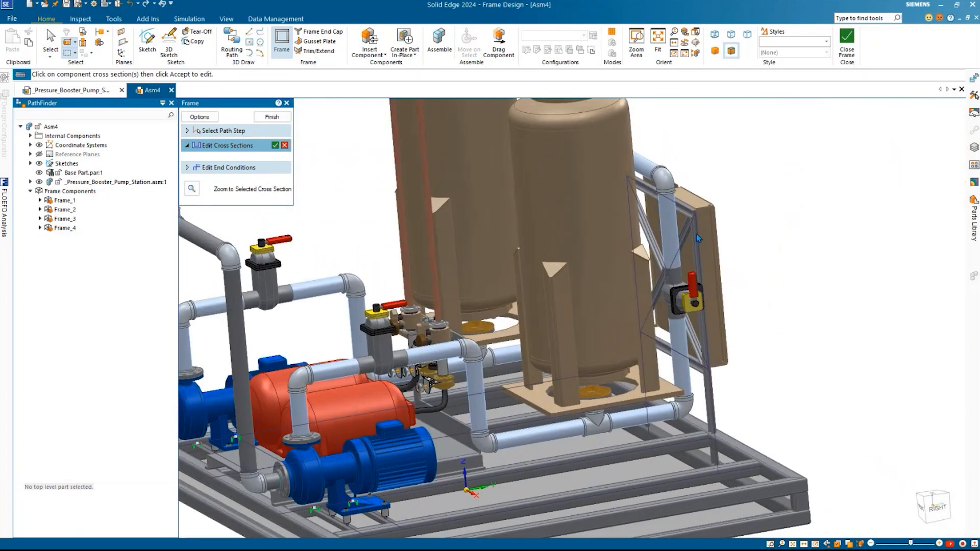
pyautogui.scroll(-2, 697, 234)
pyautogui.moveTo(534, 334); pyautogui.dragTo(365, 335, button='middle')
pyautogui.scroll(3, 366, 335)
pyautogui.scroll(5, 366, 335)
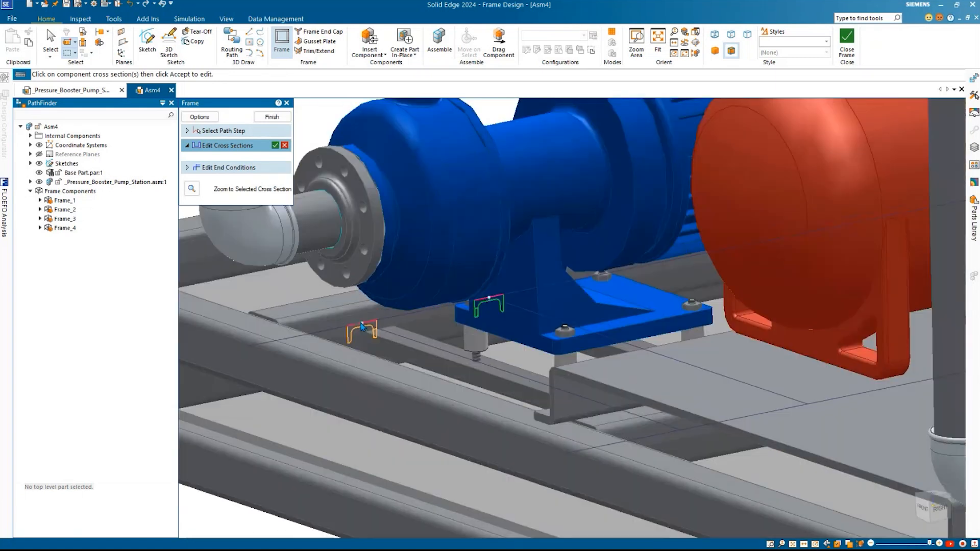
pyautogui.click(276, 145)
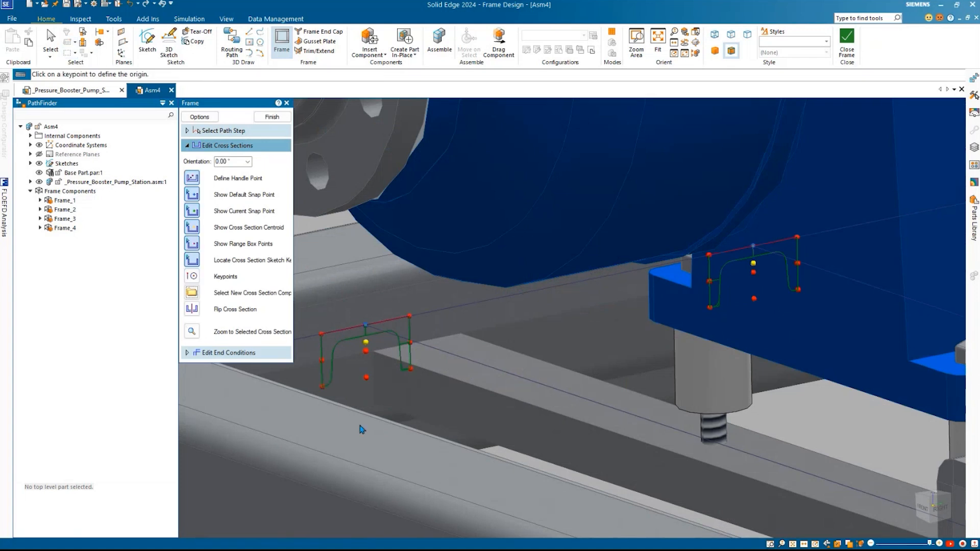
pyautogui.scroll(1, 424, 376)
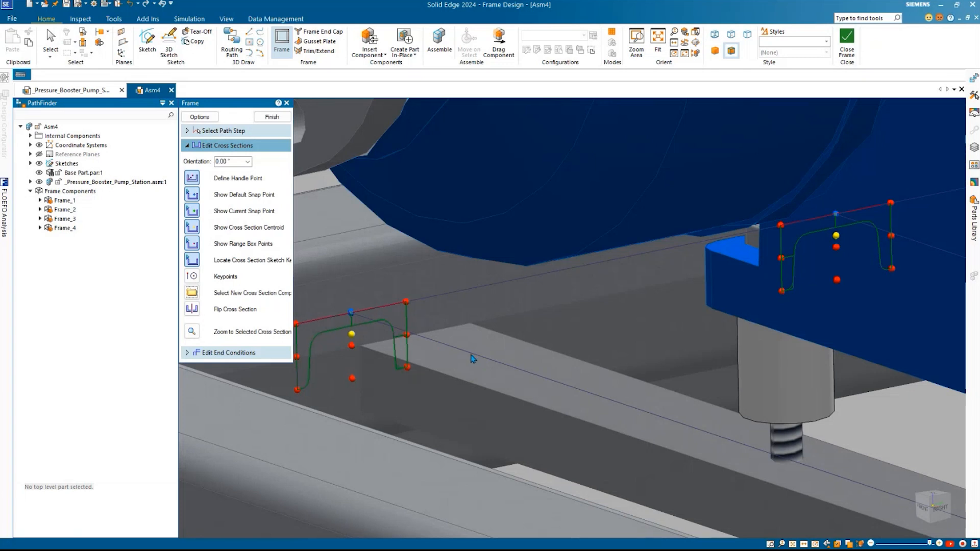
pyautogui.click(353, 380)
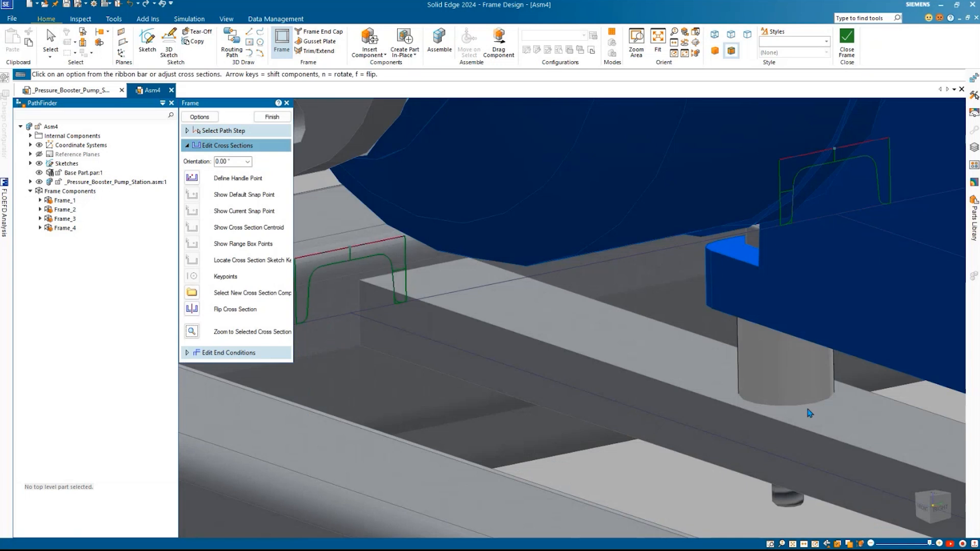
# Step: Inspect how the channels under both pumps line up with the pump feet and their bolts
pyautogui.scroll(-2, 809, 410)
pyautogui.keyDown('shift'); pyautogui.moveTo(790, 410); pyautogui.dragTo(570, 379, button='middle'); pyautogui.keyUp('shift')
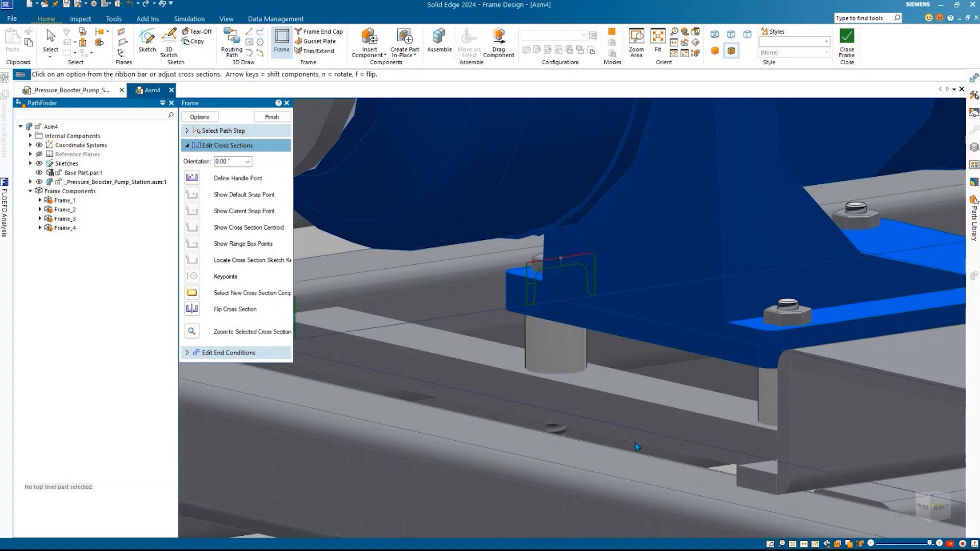
pyautogui.scroll(-2, 647, 435)
pyautogui.scroll(-3, 648, 435)
pyautogui.keyDown('shift'); pyautogui.moveTo(648, 435); pyautogui.dragTo(543, 347, button='middle'); pyautogui.keyUp('shift')
pyautogui.scroll(-1, 475, 368)
pyautogui.scroll(4, 542, 342)
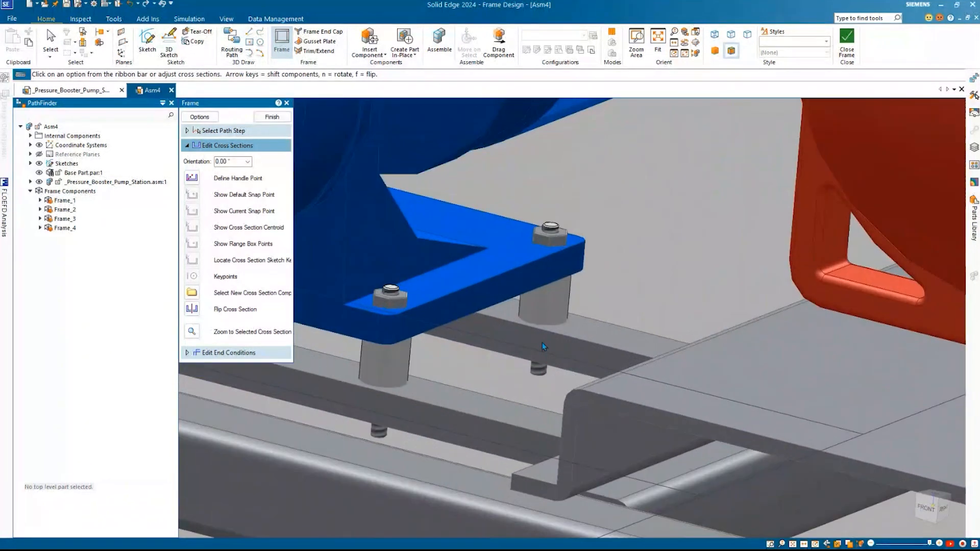
pyautogui.scroll(-3, 540, 329)
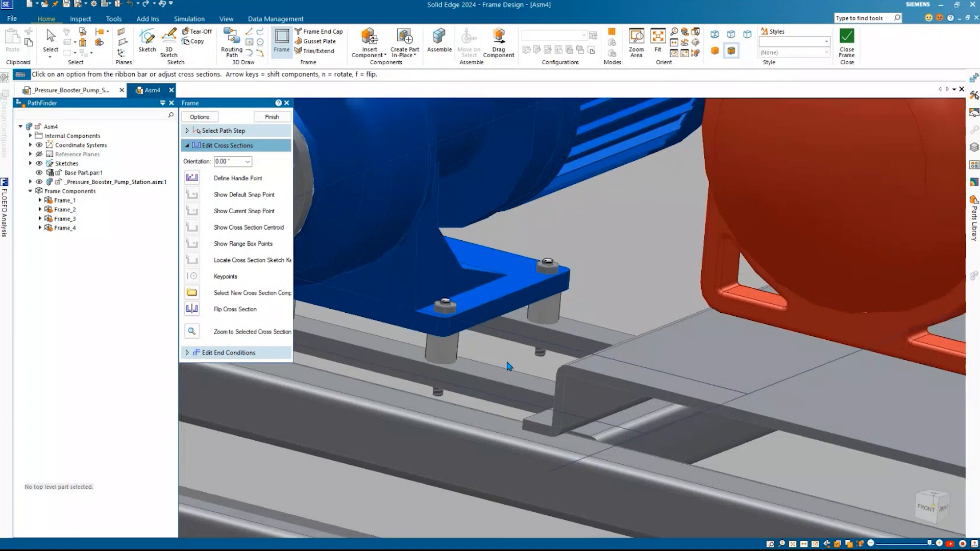
pyautogui.scroll(-4, 509, 366)
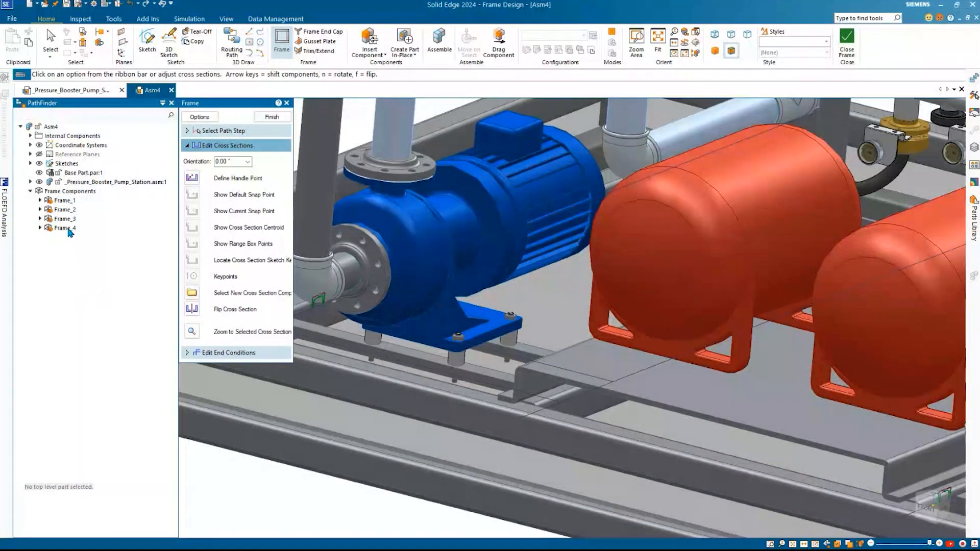
pyautogui.scroll(-1, 401, 390)
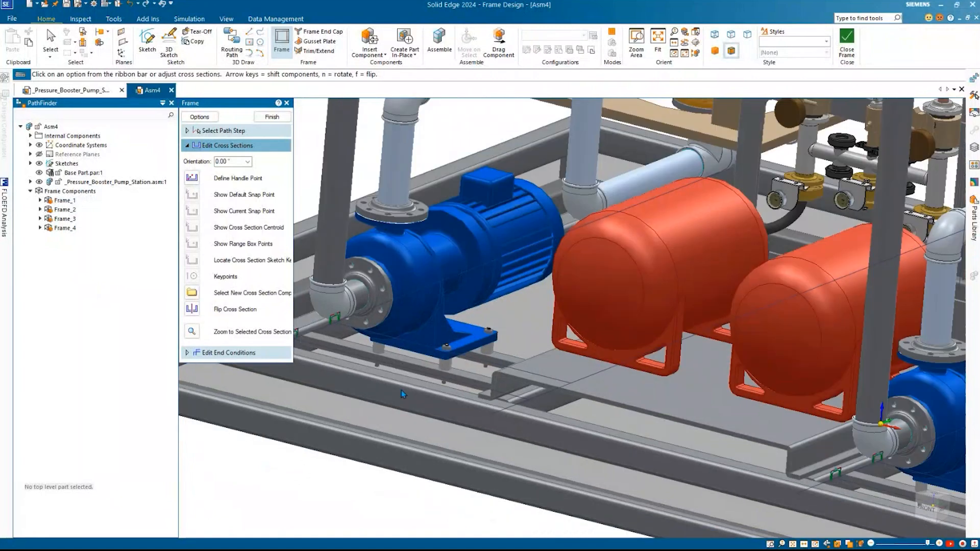
pyautogui.scroll(4, 479, 366)
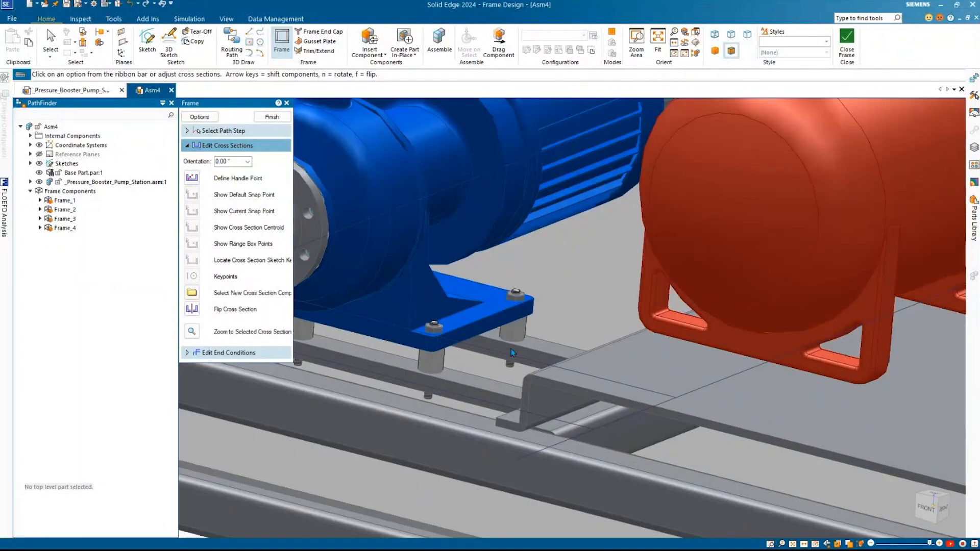
pyautogui.scroll(-3, 513, 354)
pyautogui.keyDown('shift'); pyautogui.moveTo(651, 415); pyautogui.dragTo(444, 318, button='middle'); pyautogui.keyUp('shift')
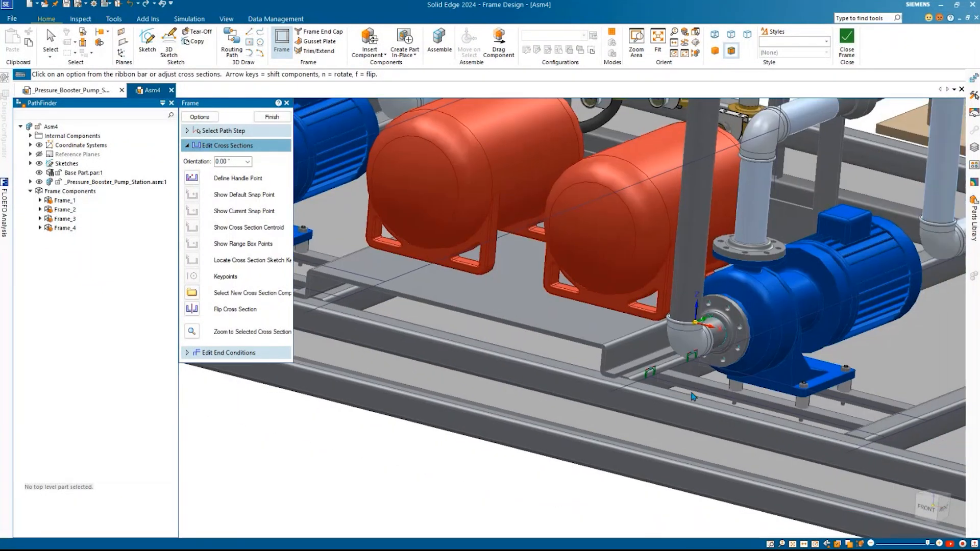
pyautogui.scroll(3, 812, 415)
pyautogui.keyDown('shift'); pyautogui.moveTo(899, 394); pyautogui.dragTo(810, 398, button='middle'); pyautogui.keyUp('shift')
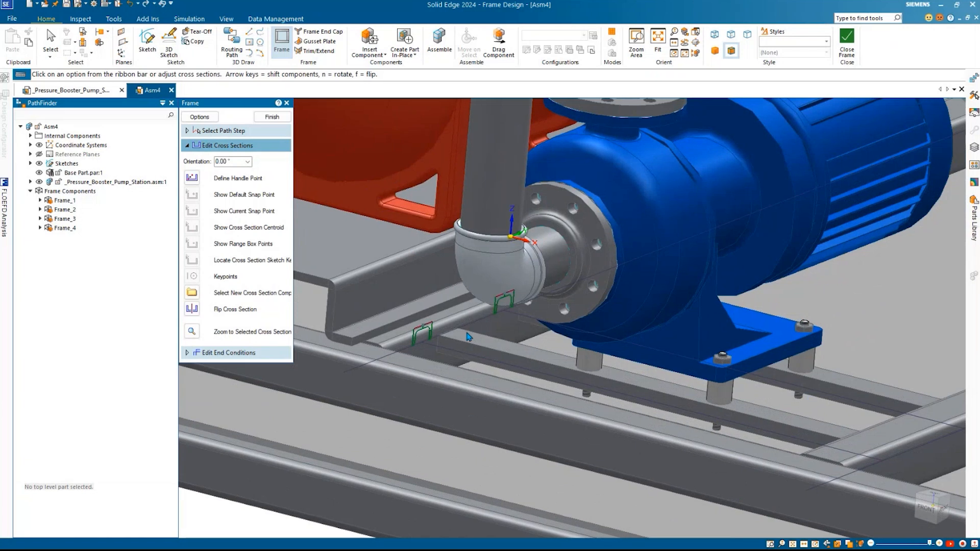
# Step: Finish the cross-section edit and close the frame environment to return to the assembly
pyautogui.click(272, 117)
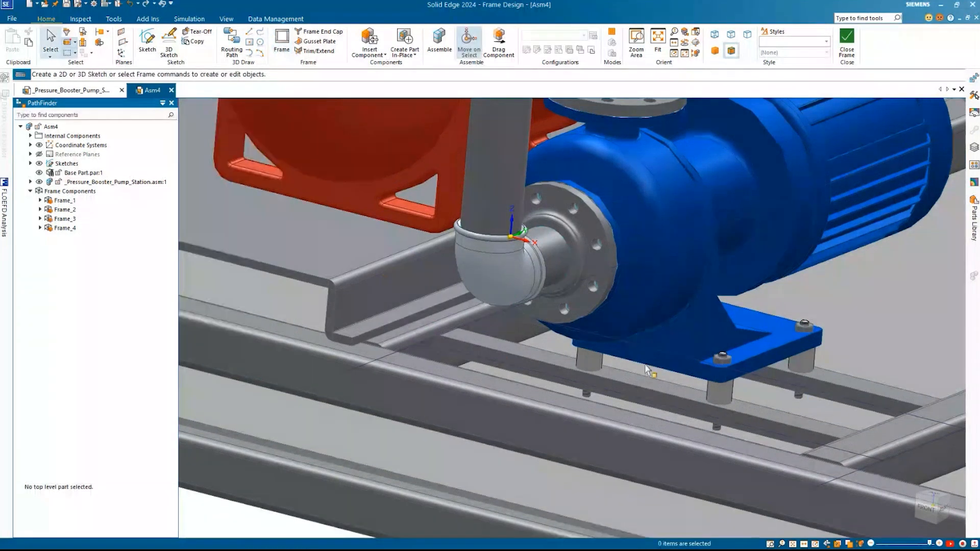
pyautogui.scroll(-5, 664, 339)
pyautogui.moveTo(829, 276)
pyautogui.keyDown('shift'); pyautogui.mouseDown(button='middle')
pyautogui.moveTo(707, 325)
pyautogui.moveTo(658, 299)
pyautogui.moveTo(674, 328)
pyautogui.moveTo(708, 319)
pyautogui.moveTo(679, 335)
pyautogui.mouseUp(button='middle'); pyautogui.keyUp('shift')
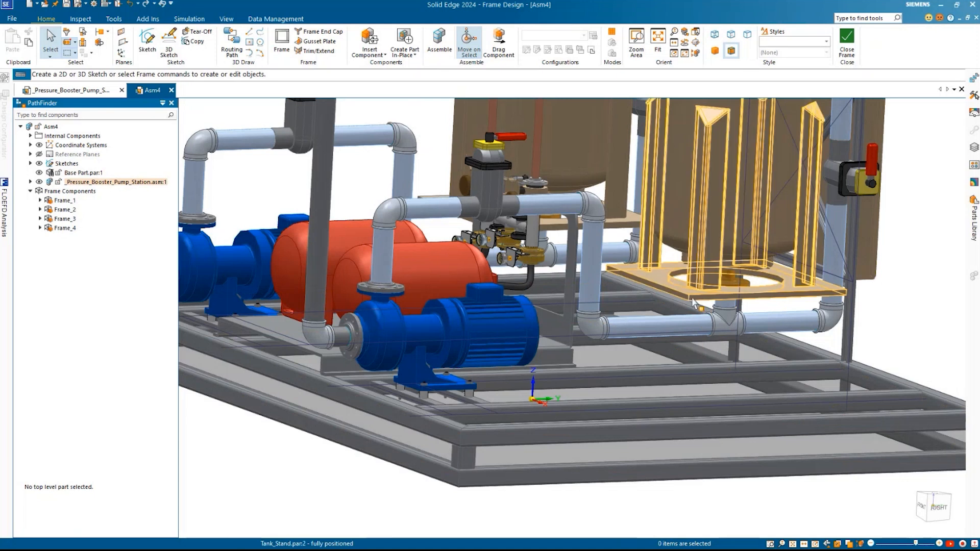
pyautogui.scroll(3, 693, 304)
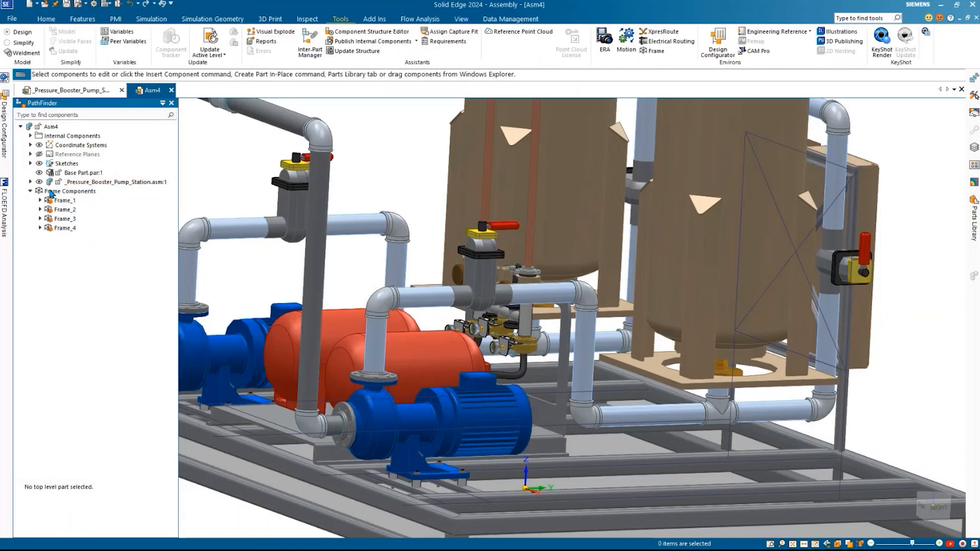
# Step: Hide the frames Frame_1 through Frame_4 and all assembly sketches
pyautogui.moveTo(527, 347); pyautogui.dragTo(561, 358, button='middle')
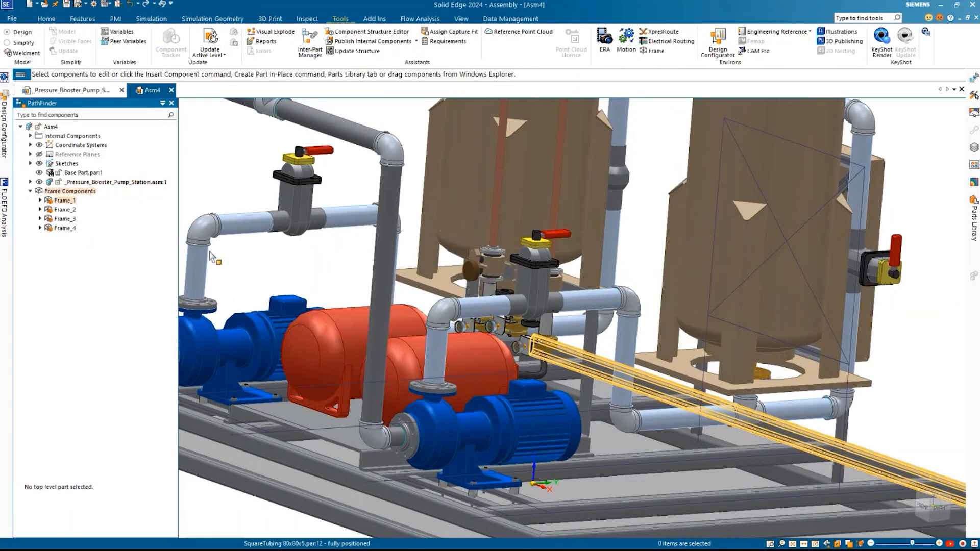
pyautogui.click(58, 202)
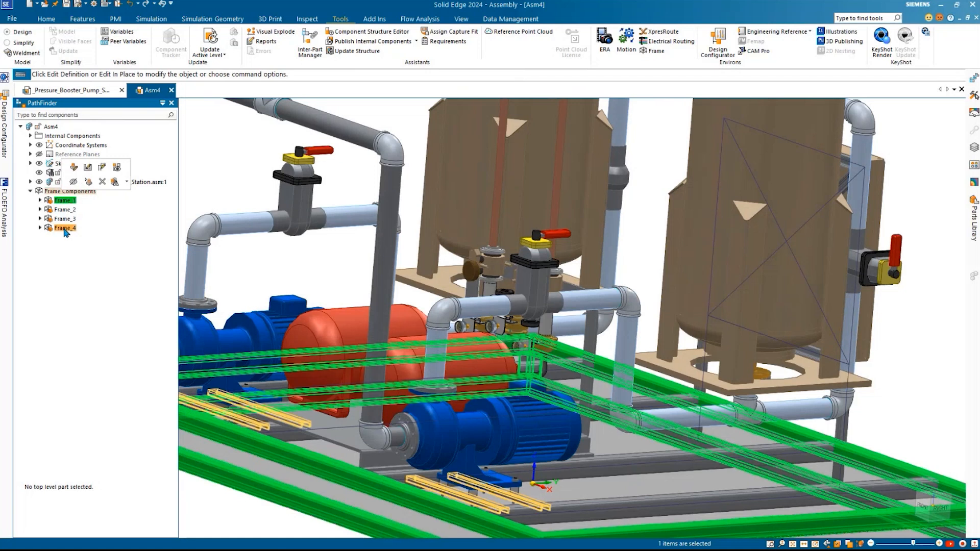
pyautogui.keyDown('shift'); pyautogui.click(65, 228); pyautogui.keyUp('shift')
pyautogui.click(83, 198)
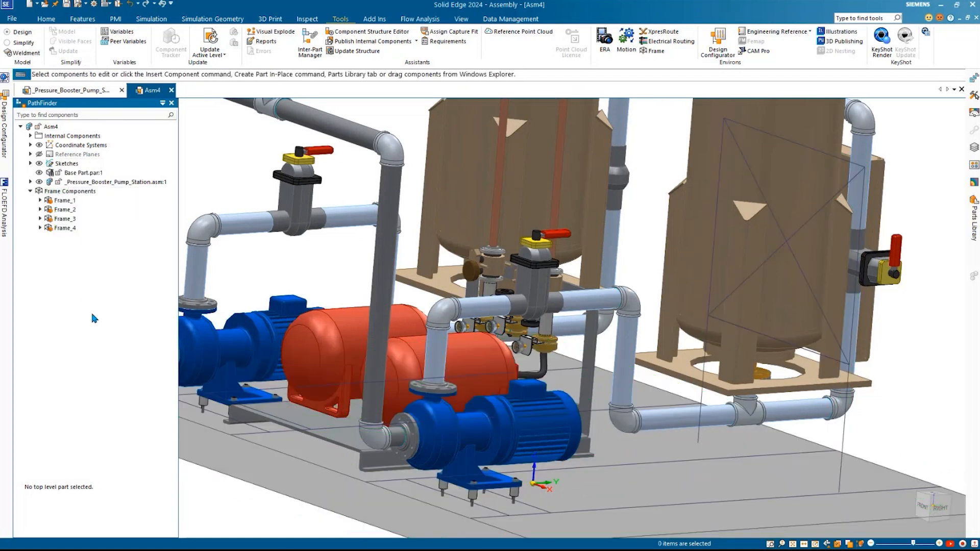
pyautogui.click(40, 163)
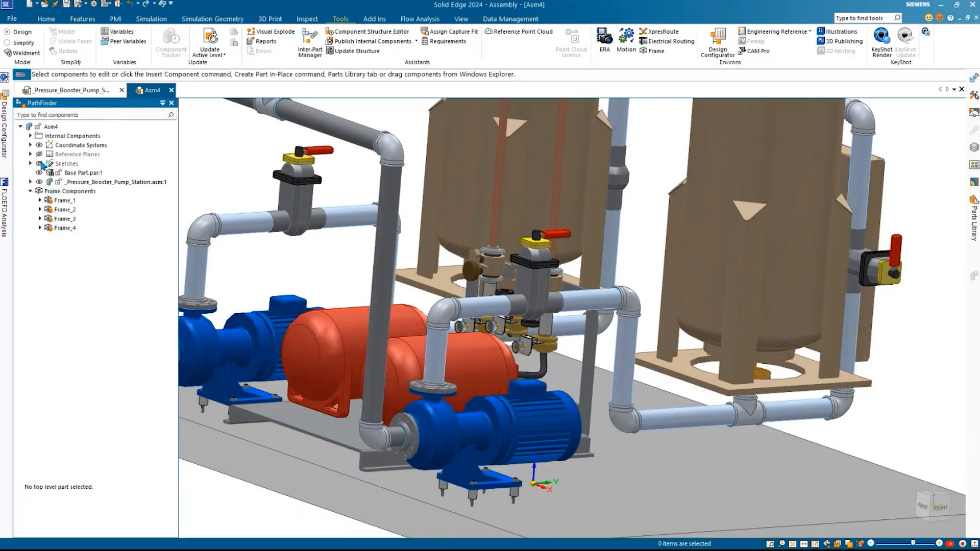
# Step: Create an internal part named "Tank Support" in Asm4 and edit it in place
pyautogui.click(49, 20)
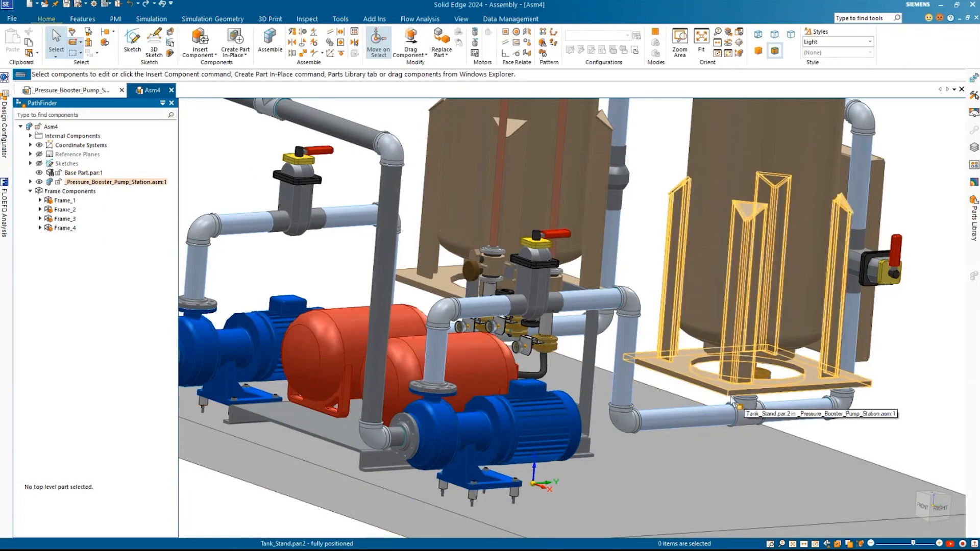
pyautogui.click(243, 54)
pyautogui.click(257, 76)
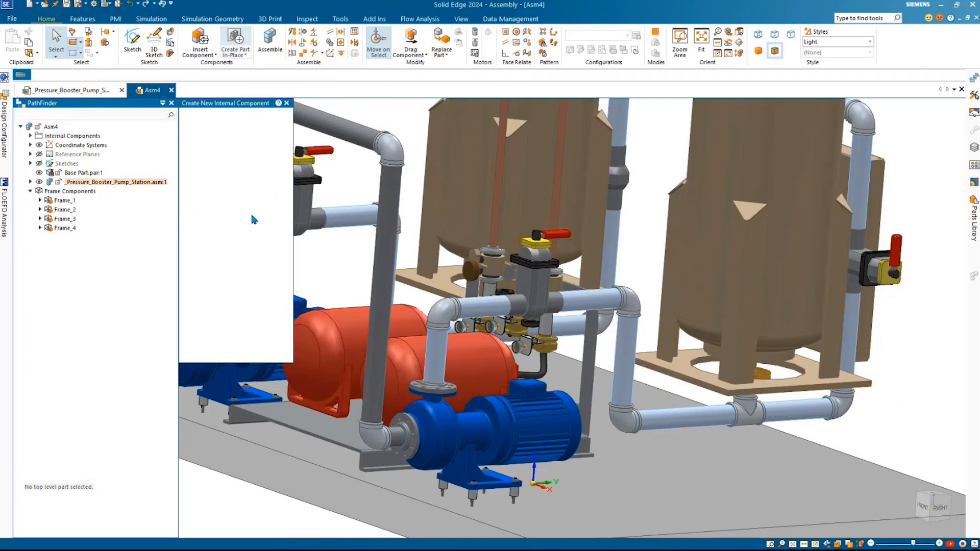
pyautogui.click(503, 315)
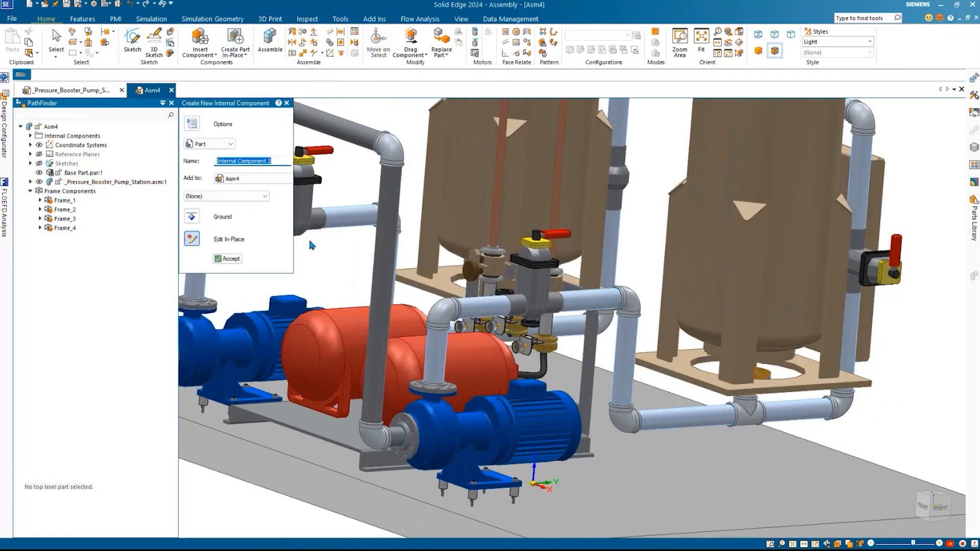
pyautogui.click(281, 163)
pyautogui.moveTo(283, 167); pyautogui.dragTo(205, 162)
pyautogui.write('Tank')
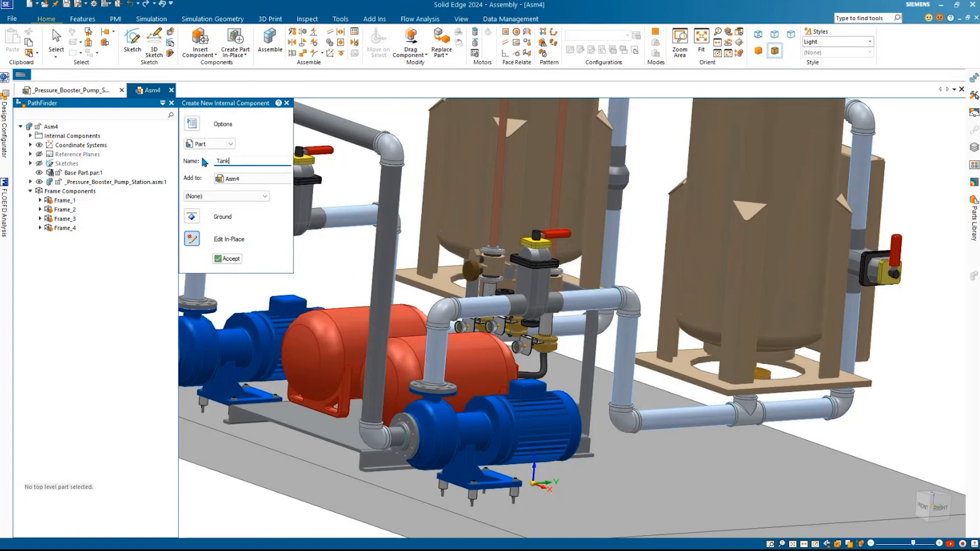
pyautogui.write(' Support')
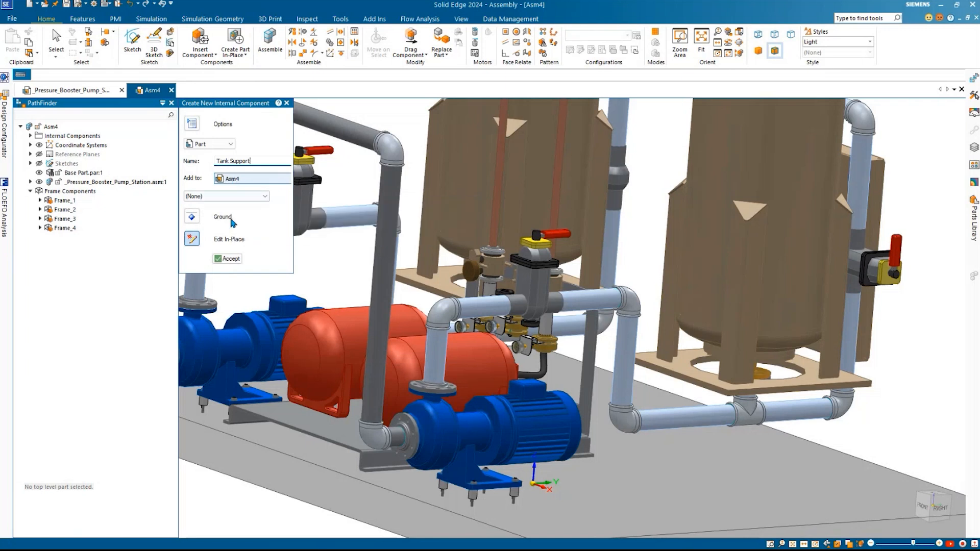
pyautogui.click(230, 260)
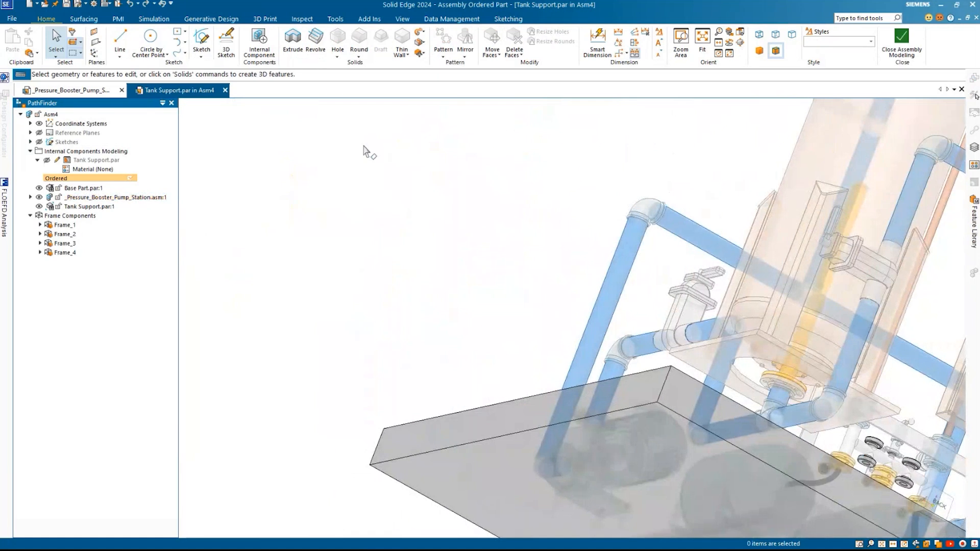
# Step: Start an Extrude sketch on the underside of the tank stand's base plate and project the first stand's four outer edges
pyautogui.click(293, 41)
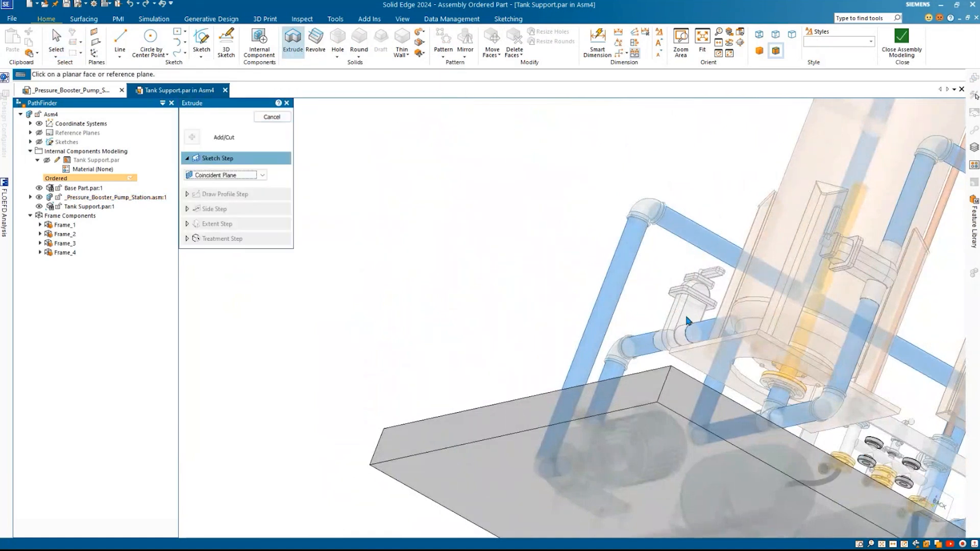
pyautogui.click(698, 359)
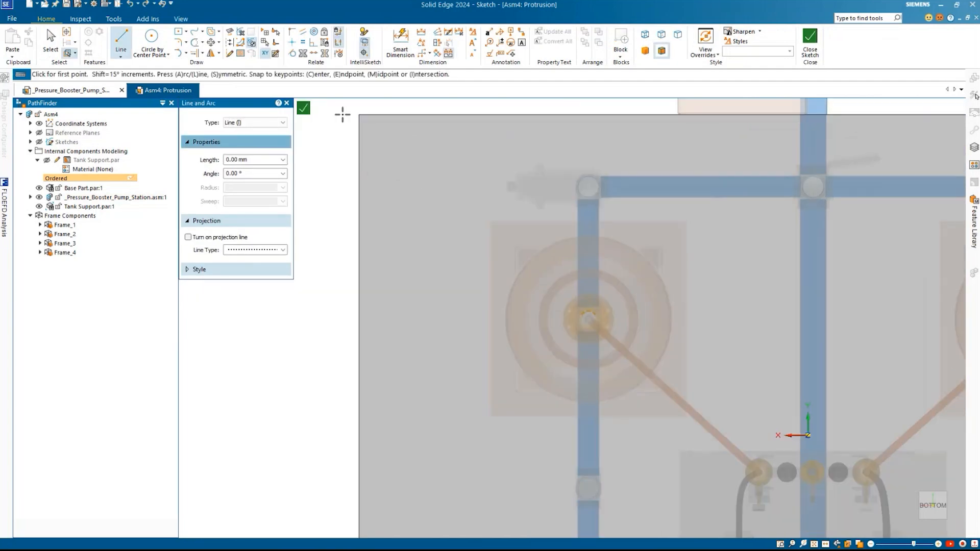
pyautogui.click(229, 32)
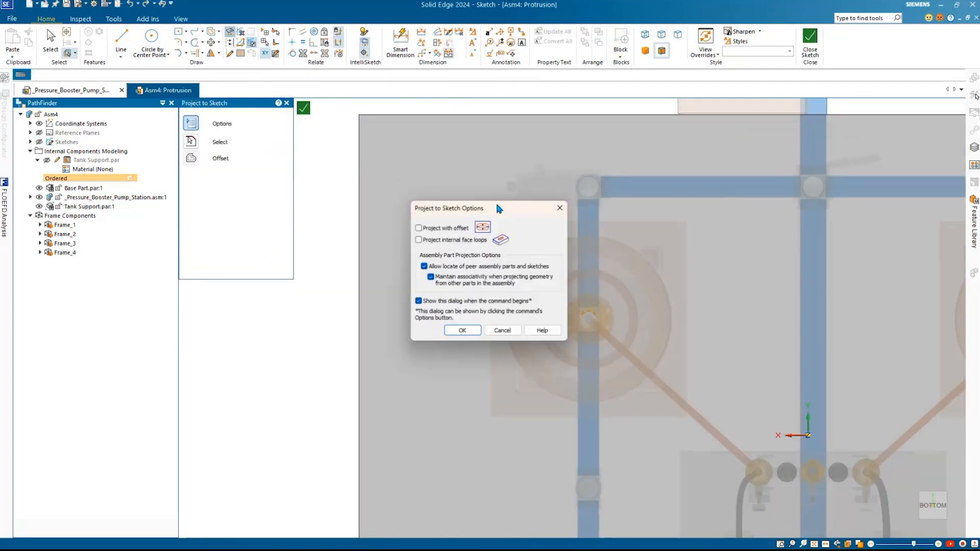
pyautogui.click(462, 331)
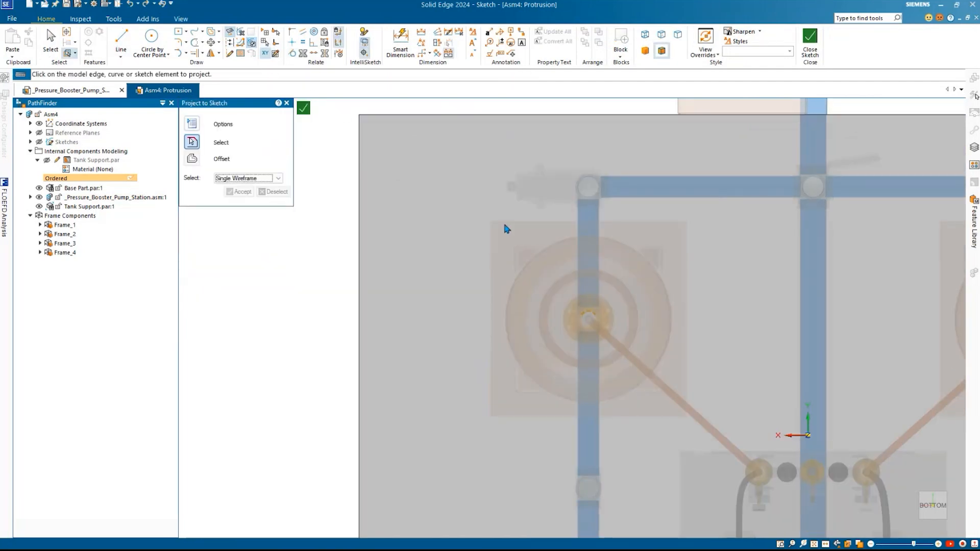
pyautogui.click(505, 222)
pyautogui.click(684, 282)
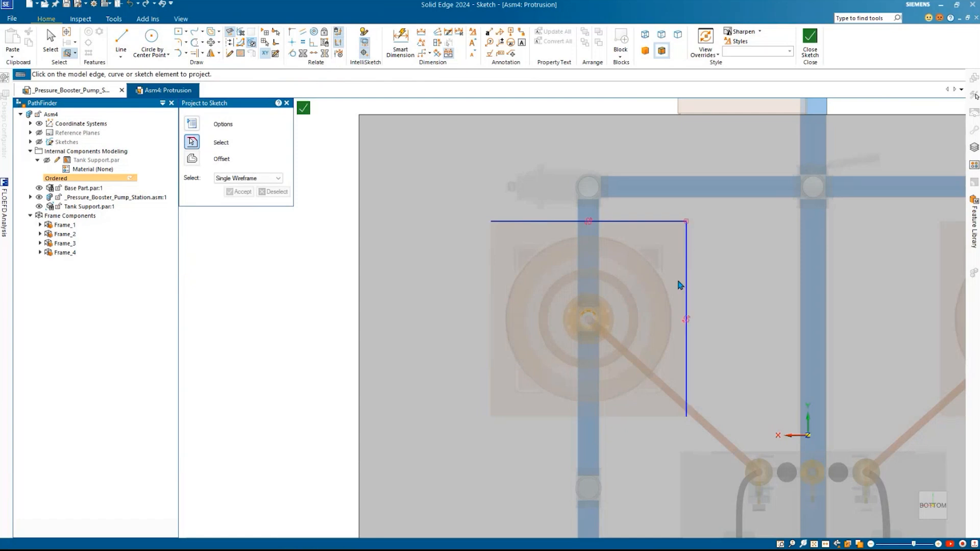
pyautogui.click(636, 420)
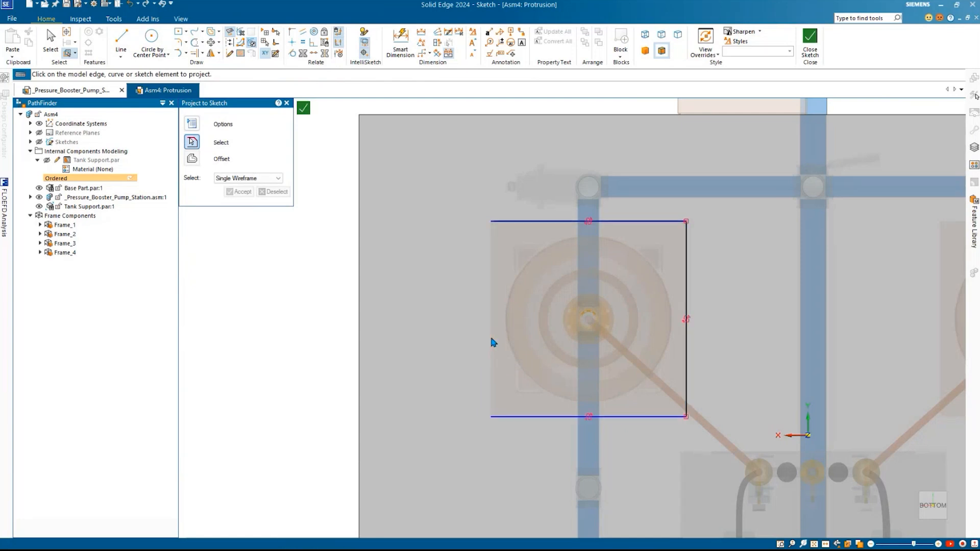
pyautogui.click(490, 334)
# Step: Project the four outer edges of the second tank stand's base plate into the sketch and finish the sketch
pyautogui.scroll(-2, 571, 360)
pyautogui.keyDown('shift'); pyautogui.moveTo(739, 336); pyautogui.dragTo(466, 319, button='middle'); pyautogui.keyUp('shift')
pyautogui.scroll(2, 559, 268)
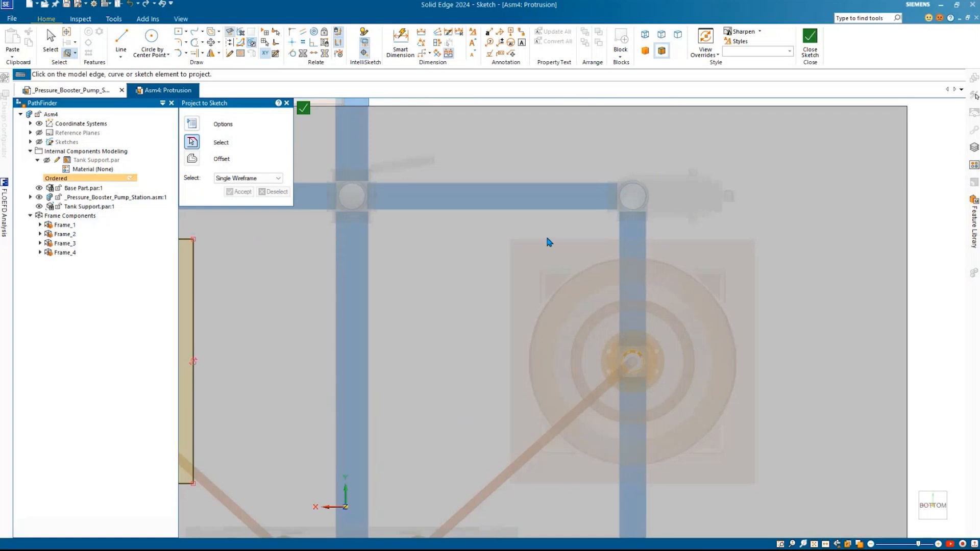
pyautogui.click(549, 240)
pyautogui.click(755, 282)
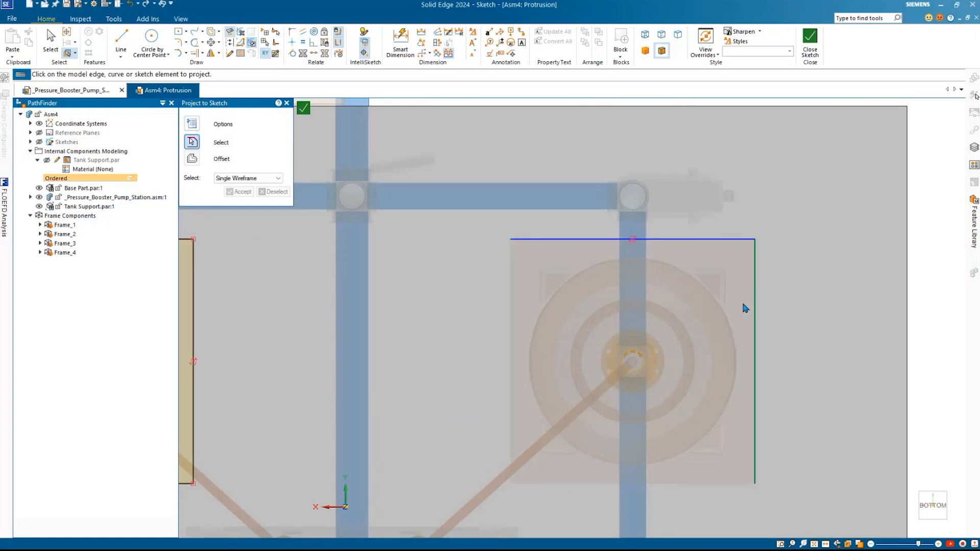
pyautogui.click(665, 484)
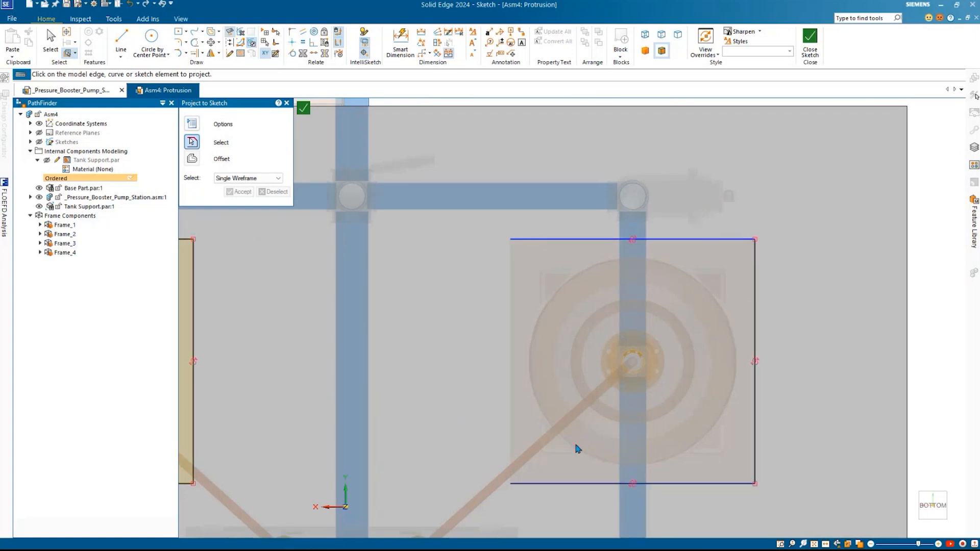
pyautogui.click(511, 374)
pyautogui.click(810, 44)
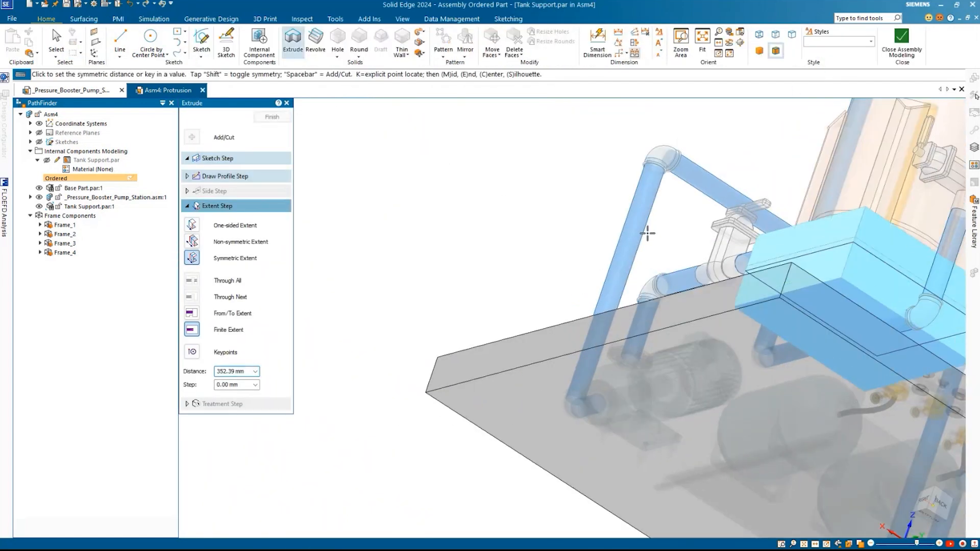
# Step: Extrude both profiles one-sided with a From/To extent between the Base Part's top face and the stands' undersides
pyautogui.click(192, 226)
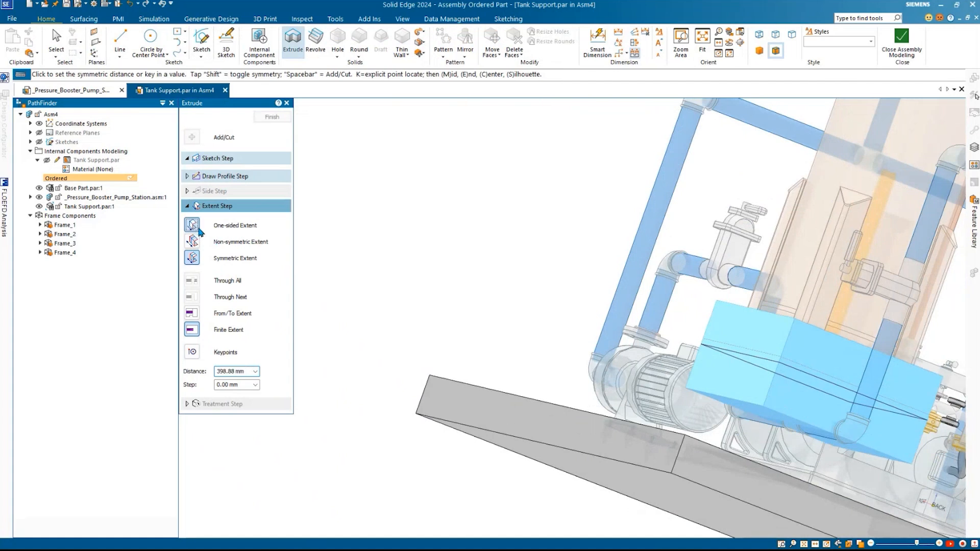
pyautogui.moveTo(519, 256); pyautogui.dragTo(515, 165, button='middle')
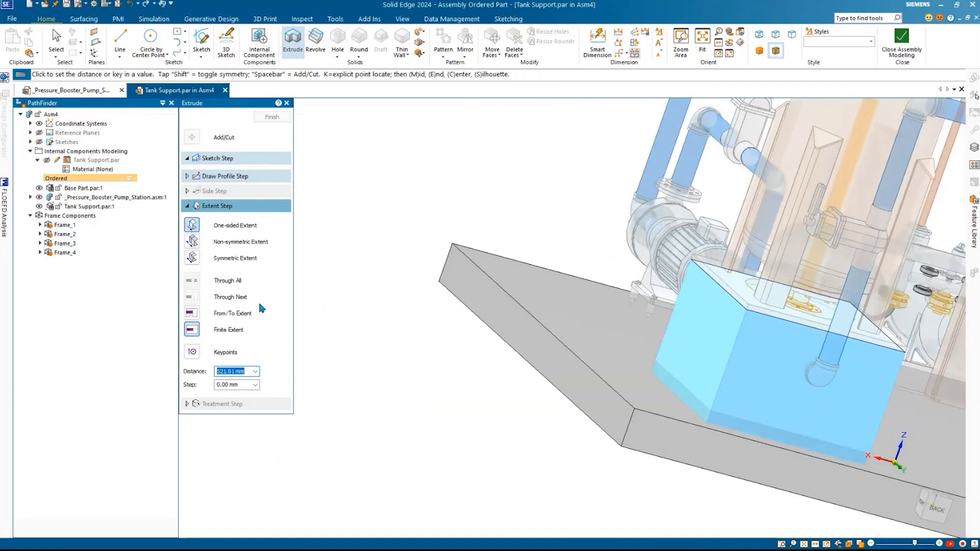
pyautogui.click(192, 313)
pyautogui.click(632, 347)
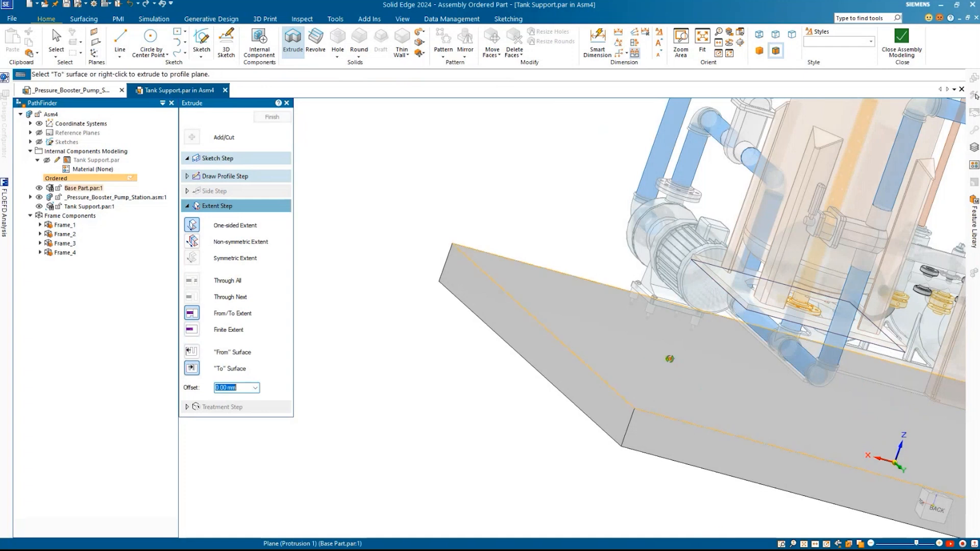
pyautogui.moveTo(632, 346); pyautogui.dragTo(731, 273, button='middle')
pyautogui.click(732, 271)
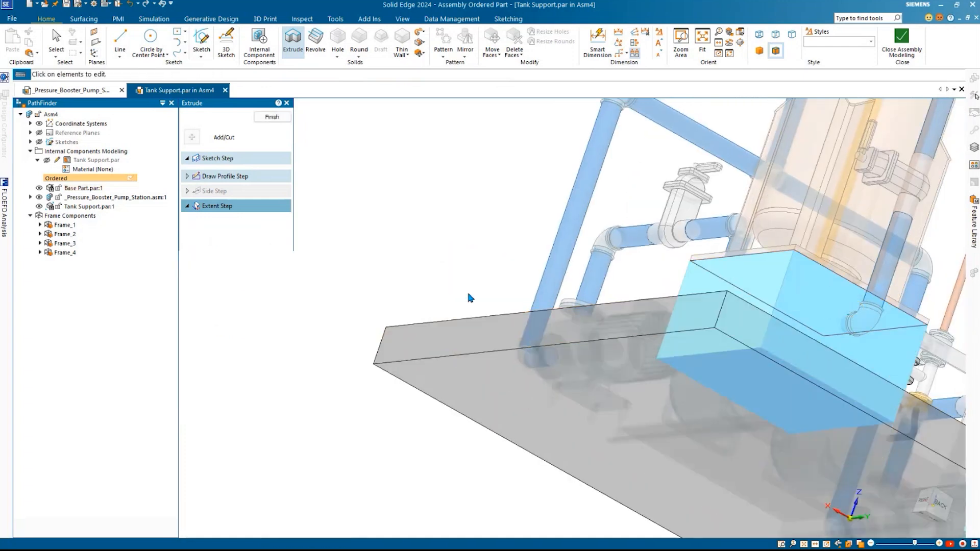
pyautogui.moveTo(461, 290); pyautogui.dragTo(406, 280, button='middle')
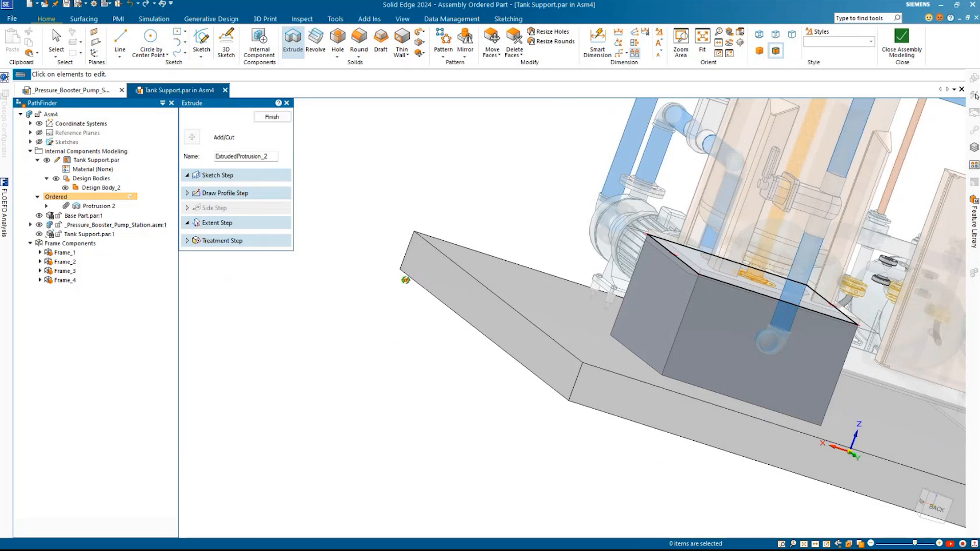
pyautogui.click(272, 117)
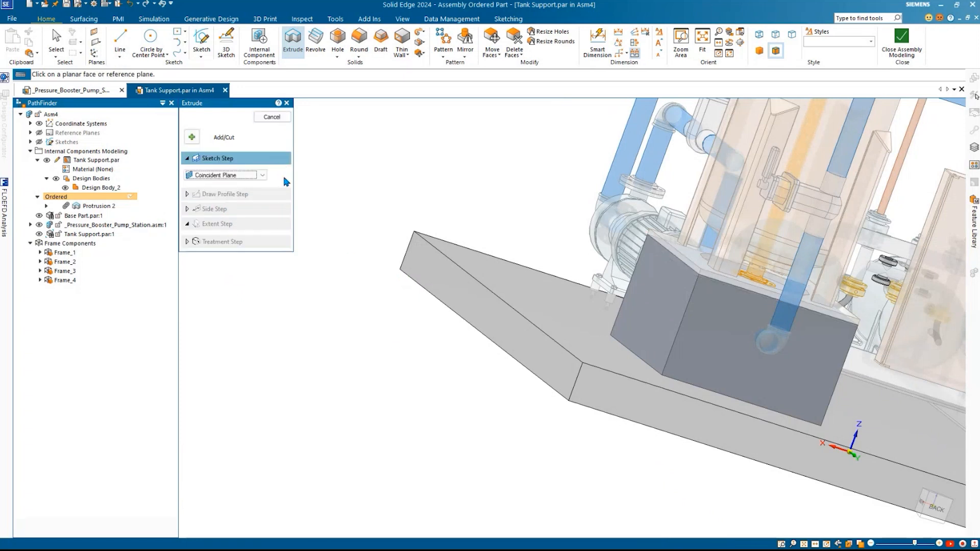
pyautogui.click(269, 118)
pyautogui.moveTo(378, 222); pyautogui.dragTo(427, 274, button='middle')
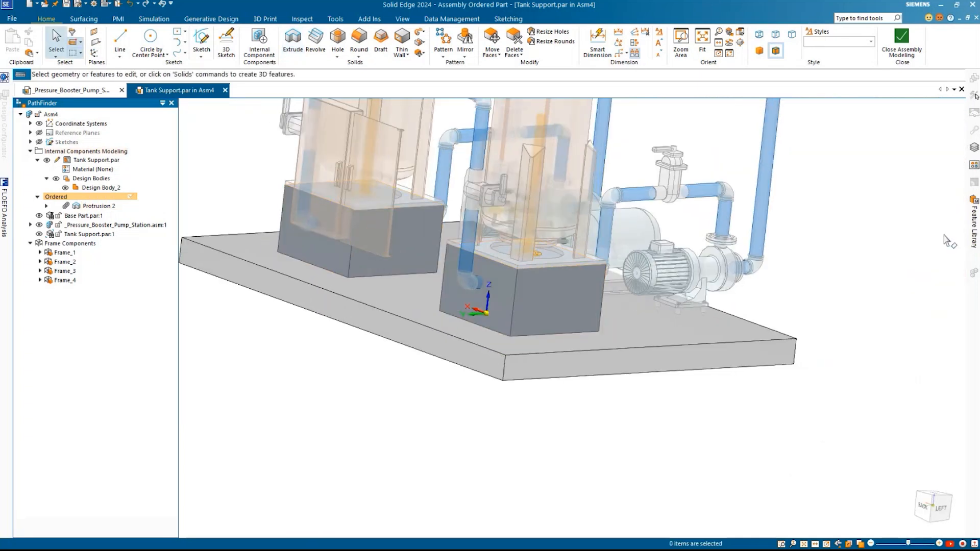
# Step: Apply the Black (clear) style to the Tank Support body and leave in-place part modelling to return to the assembly
pyautogui.click(975, 165)
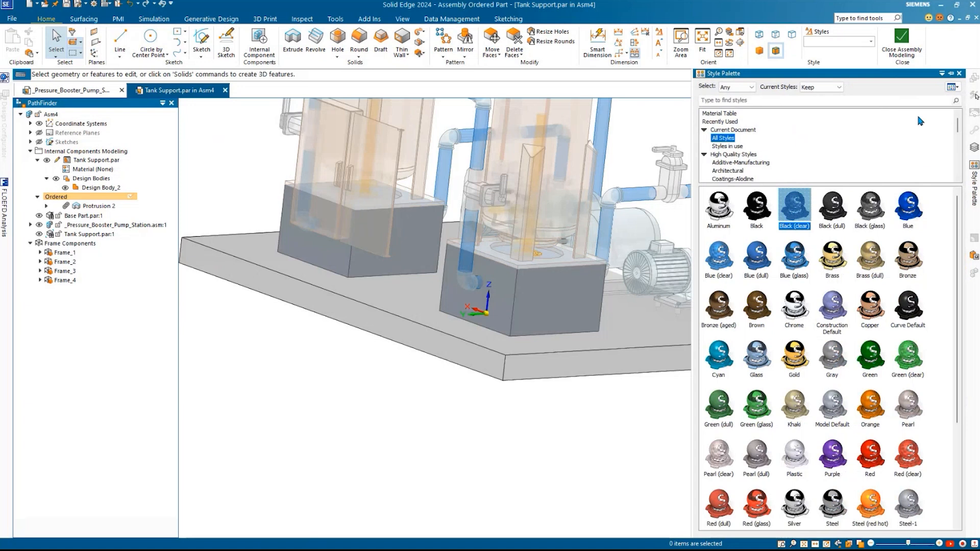
pyautogui.click(951, 75)
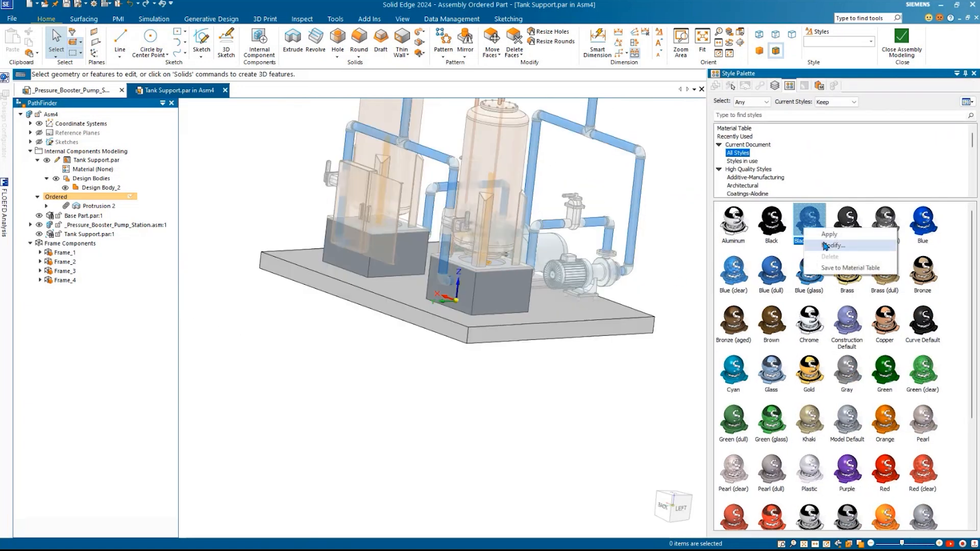
pyautogui.click(806, 232)
pyautogui.click(513, 294)
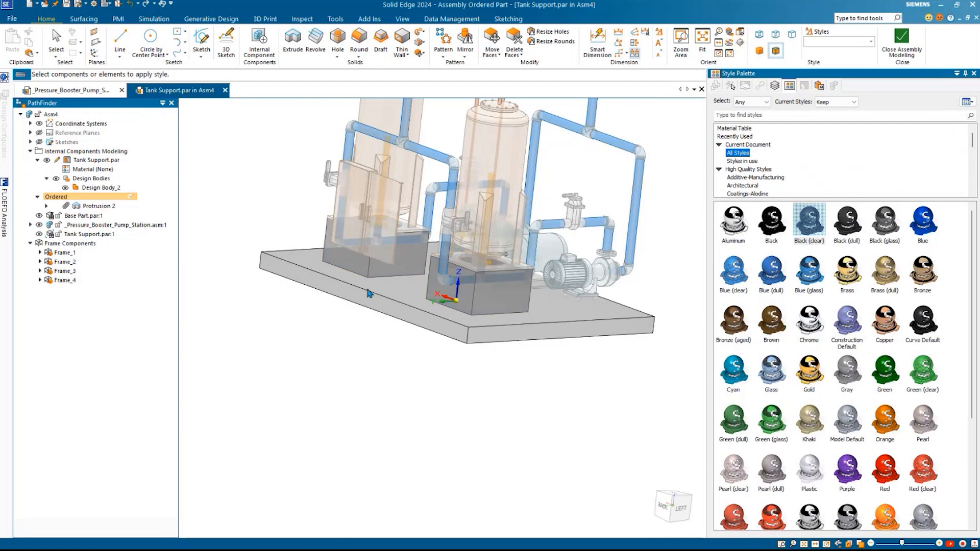
pyautogui.click(902, 40)
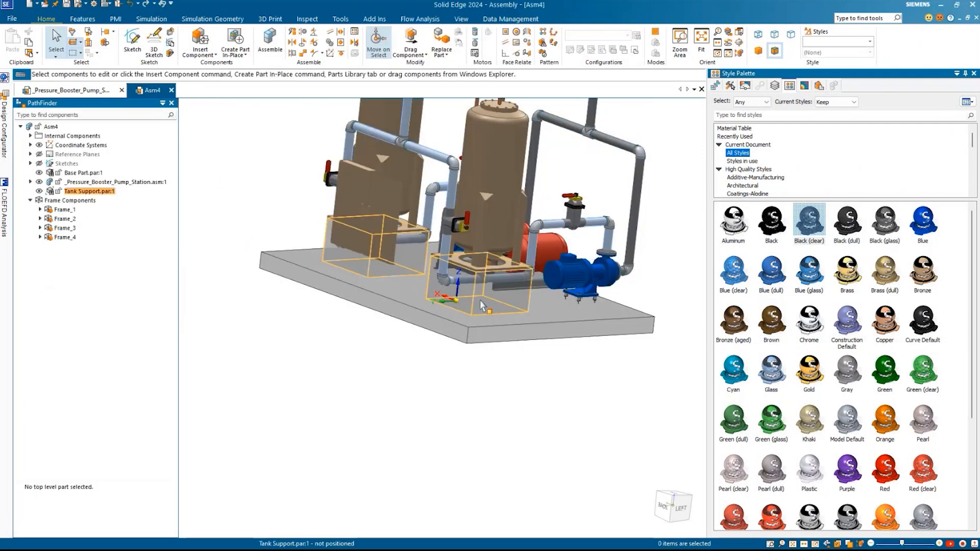
# Step: Show all frame components again and hide the _Pressure_Booster_Pump_Station.asm subassembly
pyautogui.scroll(2, 516, 319)
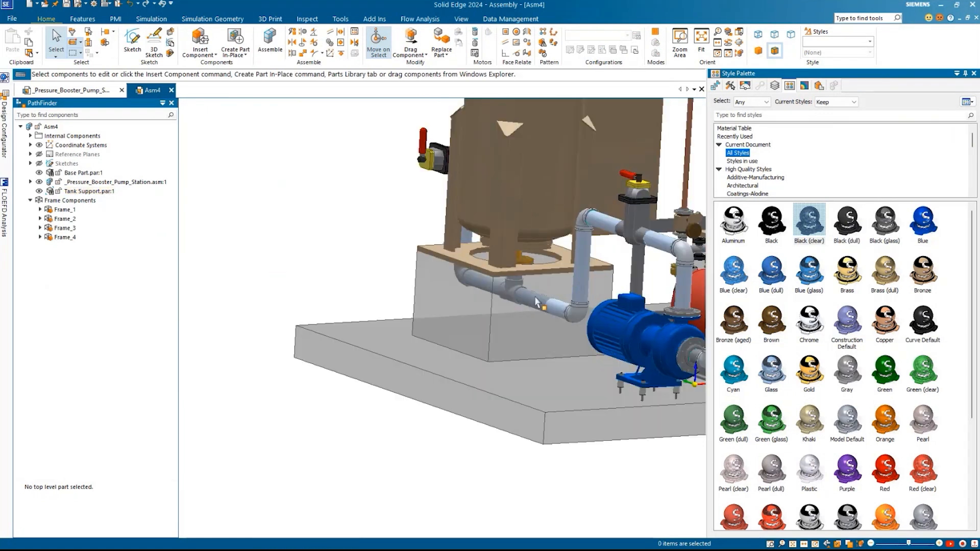
pyautogui.scroll(-3, 282, 279)
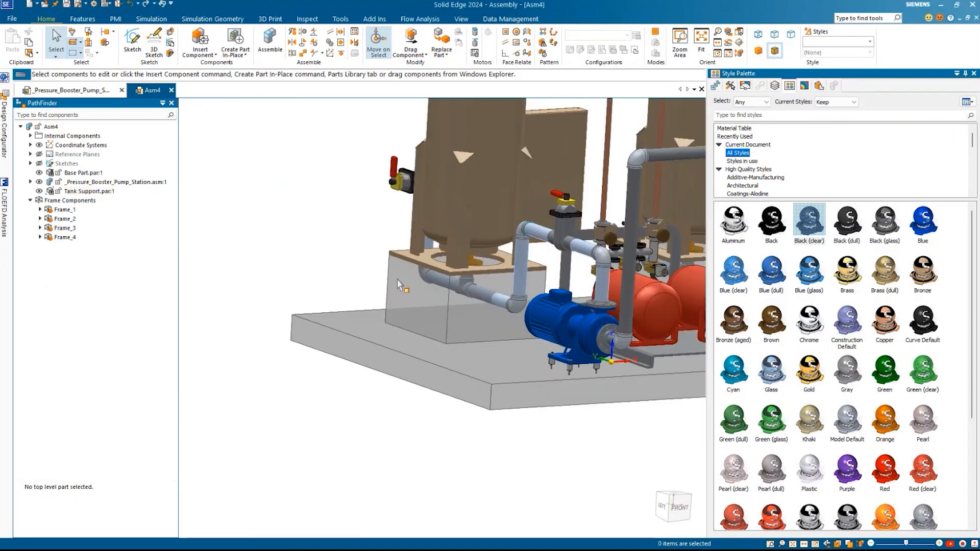
pyautogui.click(60, 200)
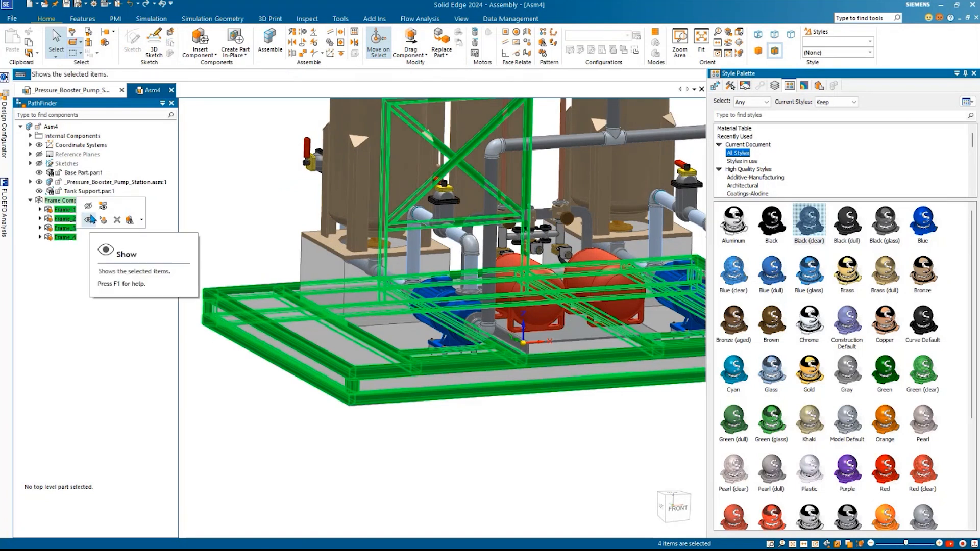
pyautogui.click(90, 223)
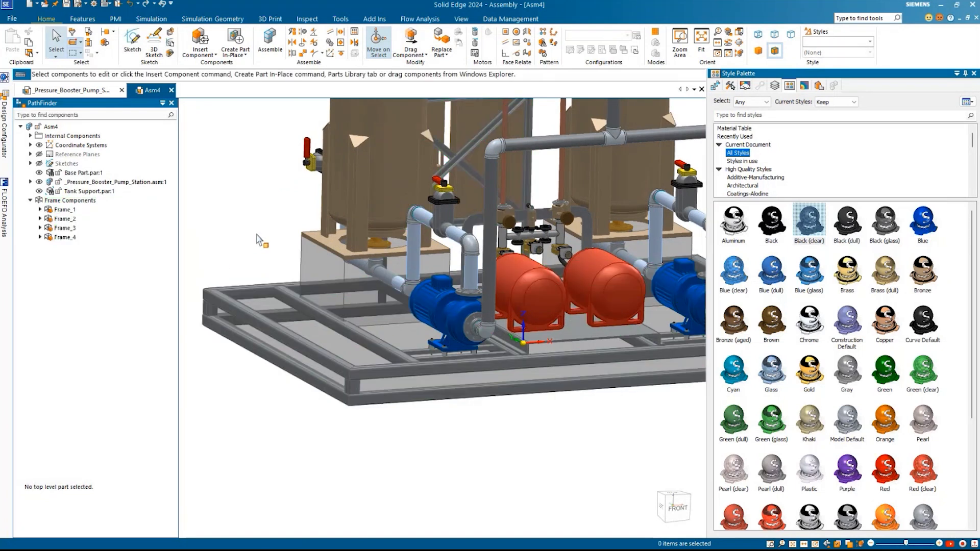
pyautogui.moveTo(257, 216); pyautogui.dragTo(280, 227, button='middle')
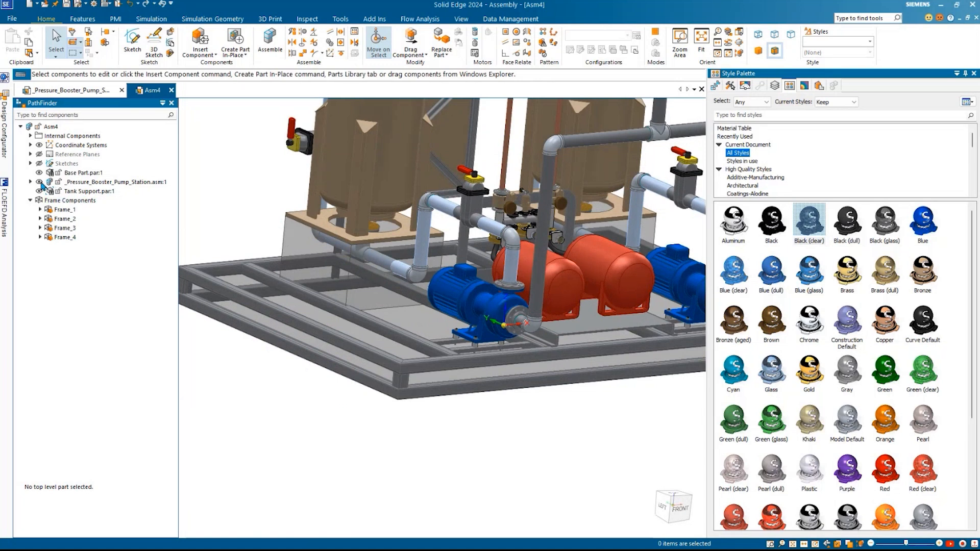
pyautogui.click(39, 183)
pyautogui.moveTo(311, 222); pyautogui.dragTo(274, 228, button='middle')
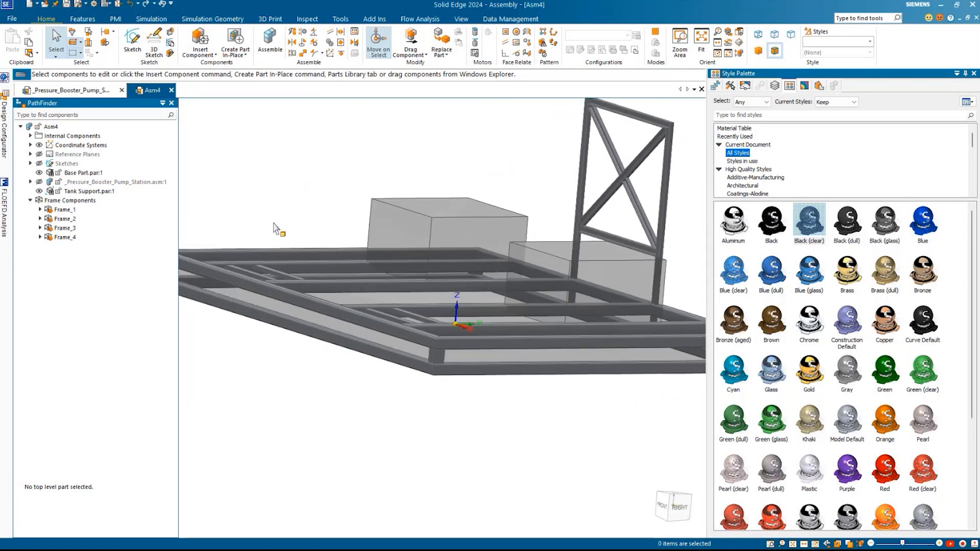
pyautogui.scroll(8, 318, 250)
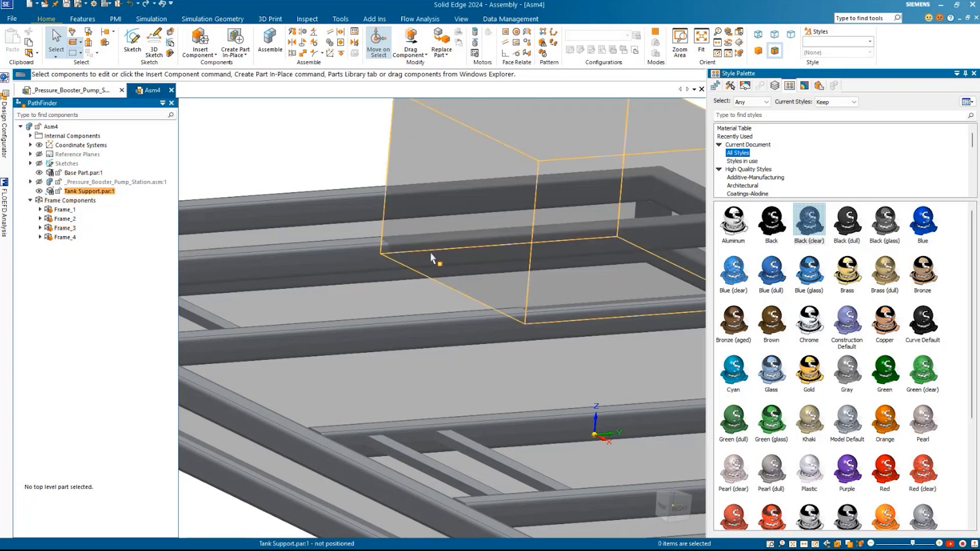
pyautogui.hotkey('ctrl', 'f')
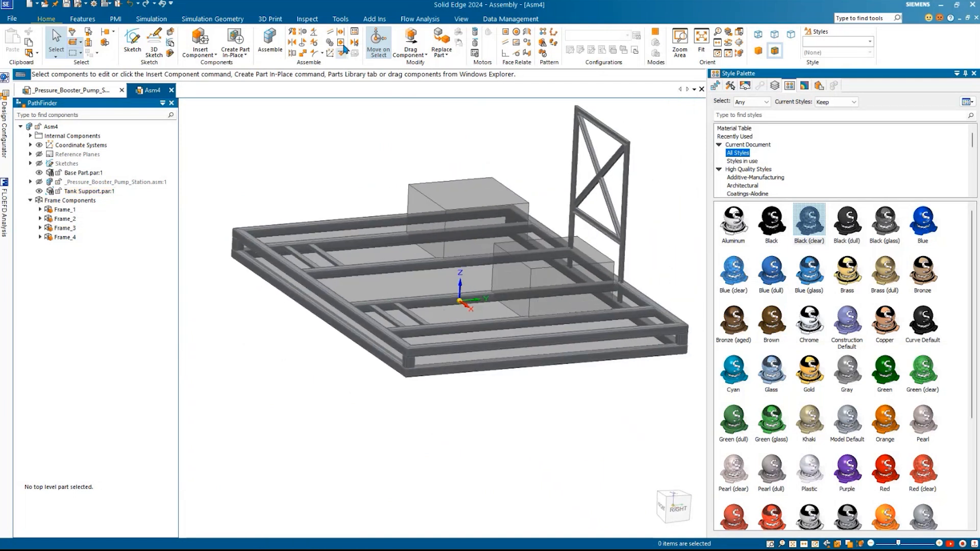
# Step: Enter the Frame Design environment and start a new frame with the C-Channel 50x25.par section, accepting the existing frame options
pyautogui.click(341, 20)
pyautogui.click(652, 51)
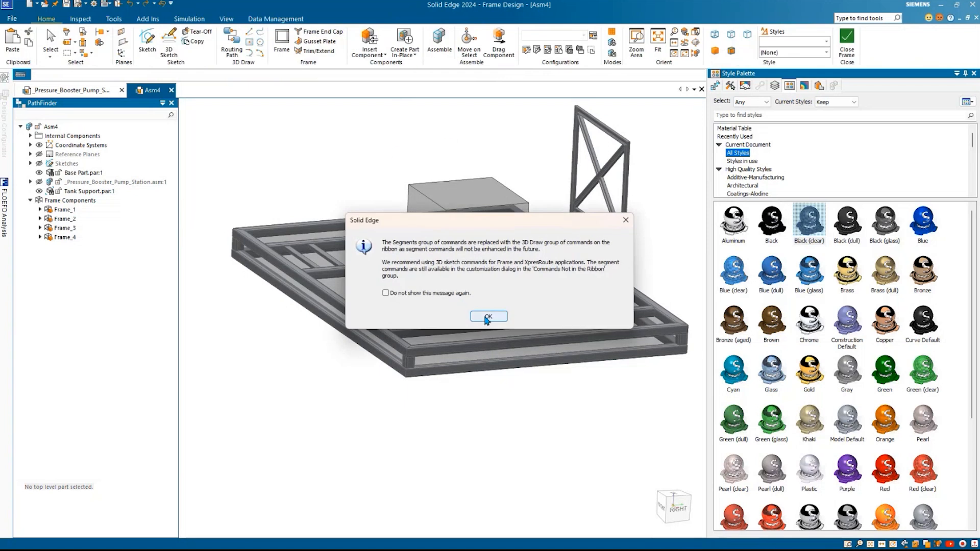
pyautogui.click(488, 314)
pyautogui.click(291, 54)
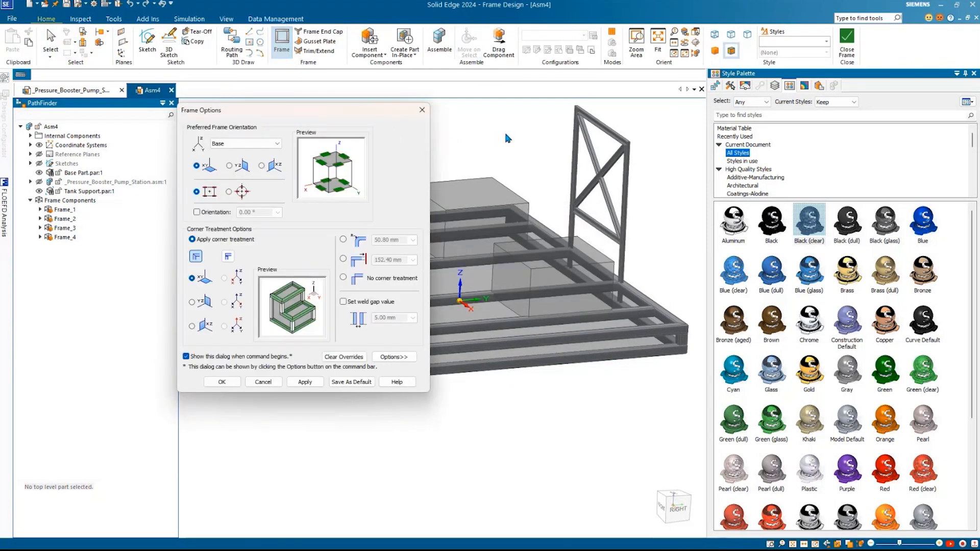
pyautogui.click(232, 379)
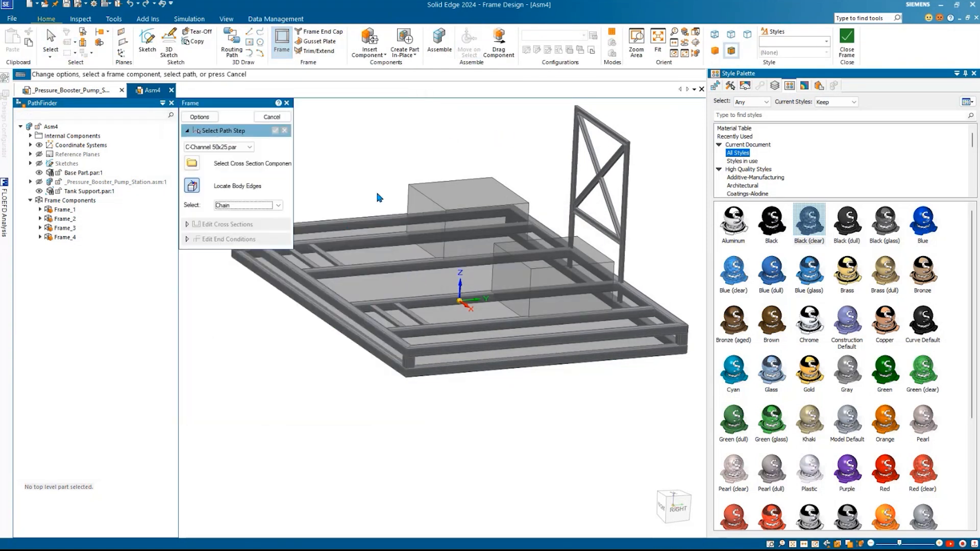
# Step: Select the four top edges and the vertical edges of the first Tank Support block as the frame path
pyautogui.scroll(3, 371, 178)
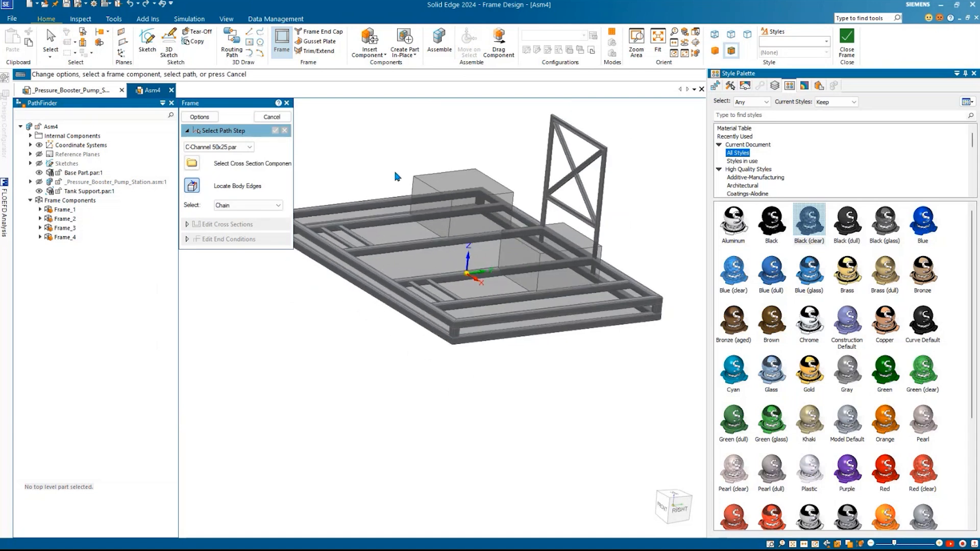
pyautogui.scroll(2, 394, 176)
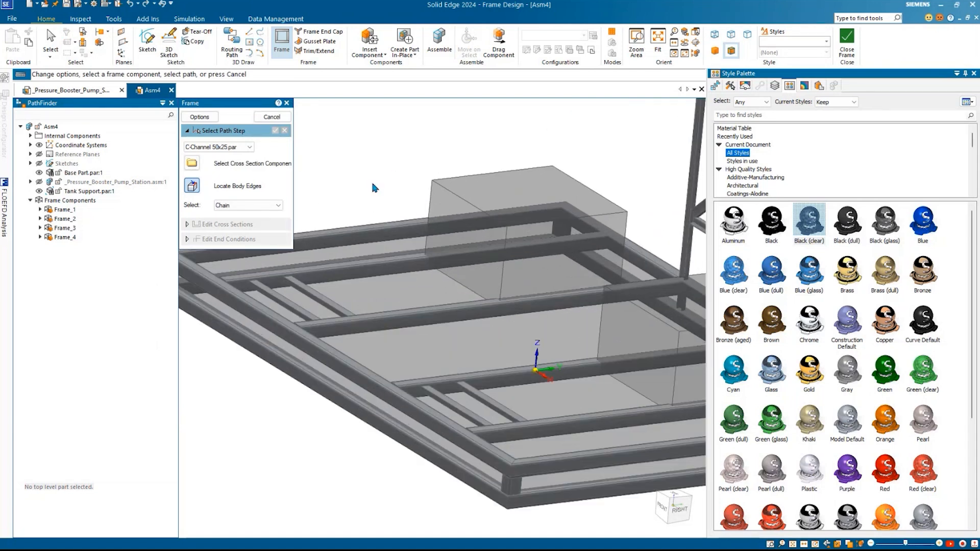
pyautogui.click(498, 220)
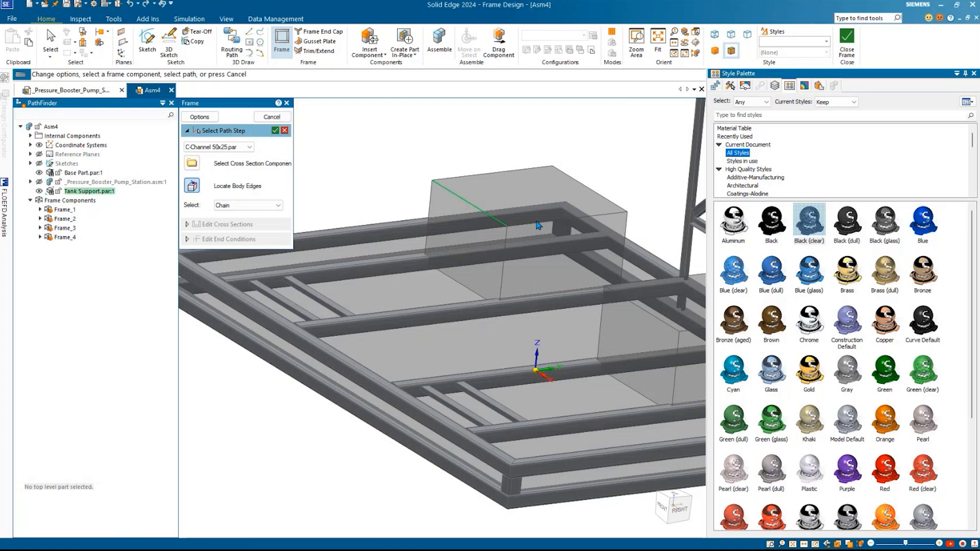
pyautogui.click(552, 220)
pyautogui.click(594, 191)
pyautogui.click(505, 171)
pyautogui.click(429, 208)
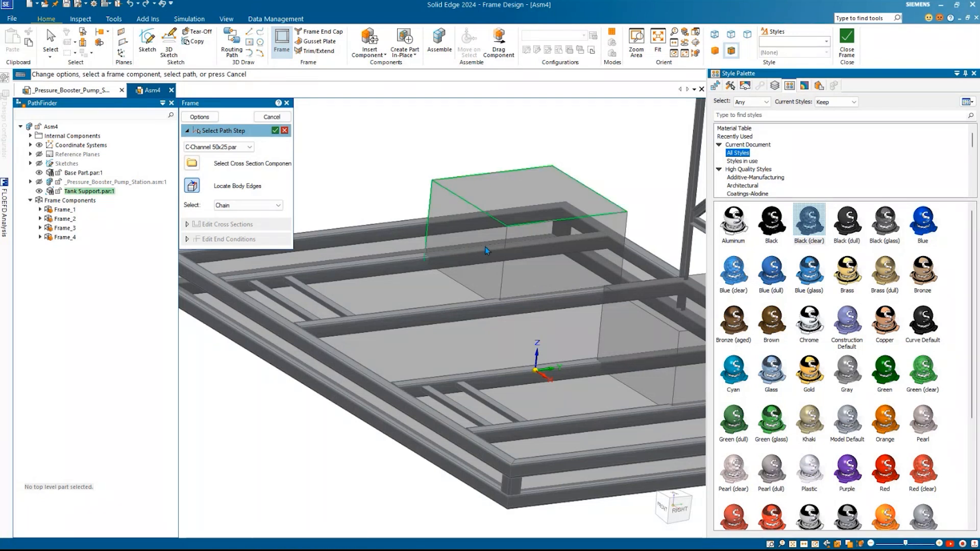
pyautogui.click(504, 267)
pyautogui.click(621, 260)
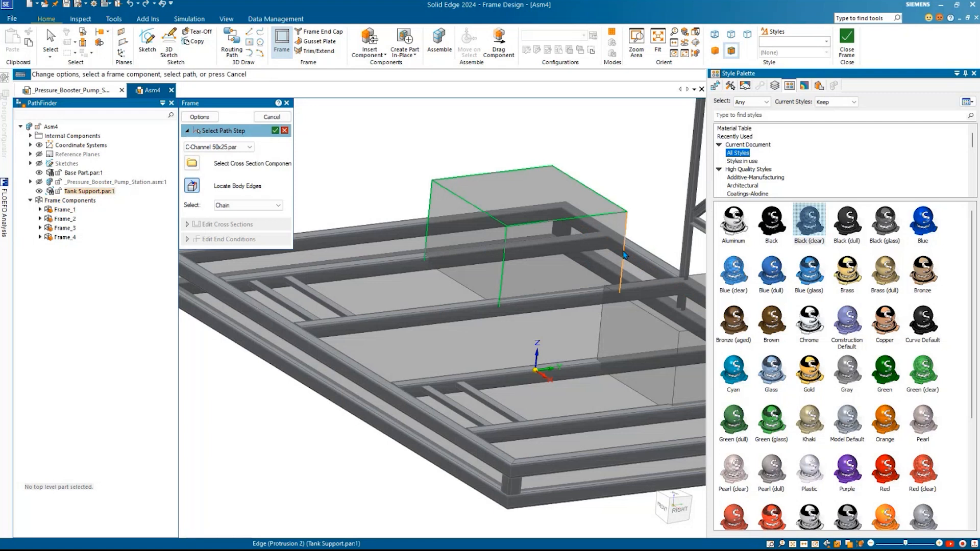
# Step: Add the remaining vertical edge of the first block and the second block's top and vertical edges to the frame path
pyautogui.moveTo(560, 220); pyautogui.dragTo(651, 203, button='middle')
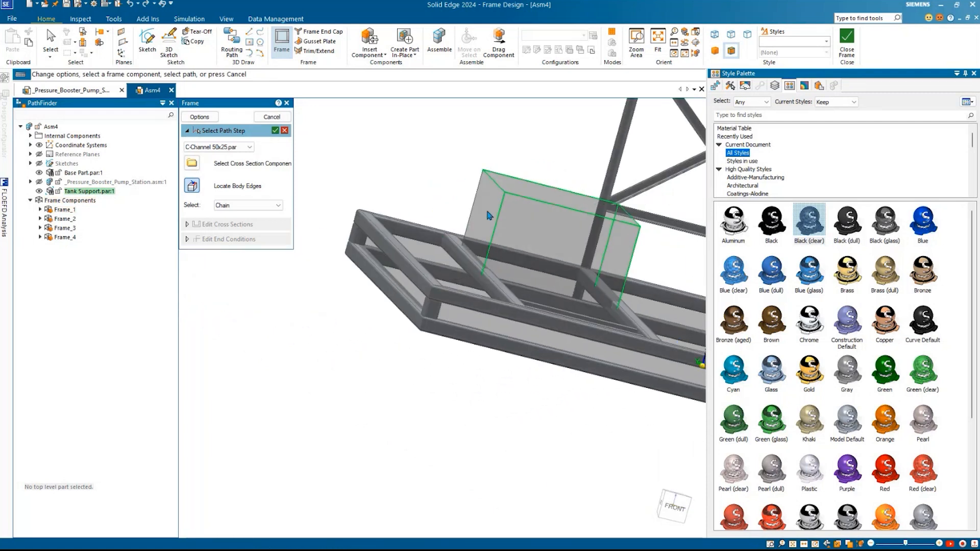
pyautogui.scroll(-2, 539, 244)
pyautogui.moveTo(587, 250); pyautogui.dragTo(383, 221, button='middle')
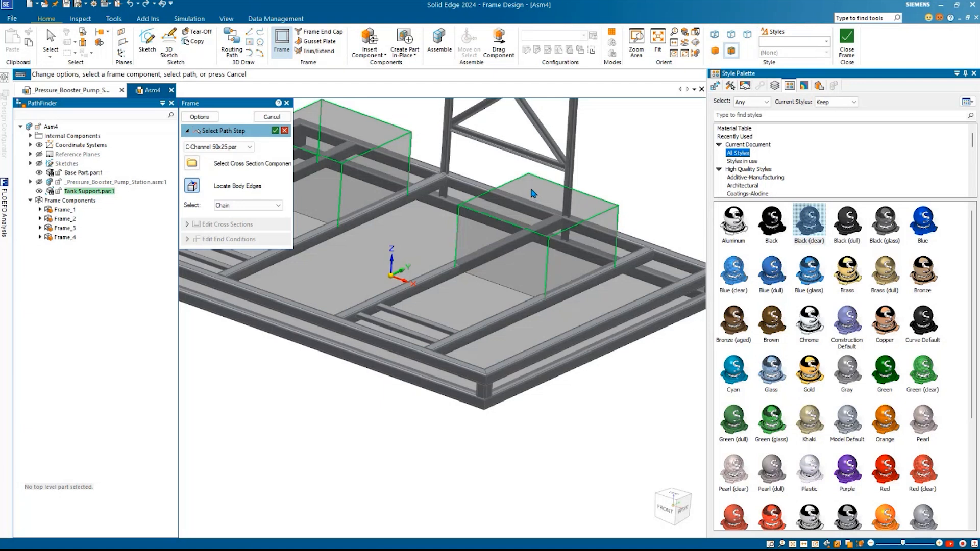
pyautogui.moveTo(534, 193); pyautogui.dragTo(486, 198, button='middle')
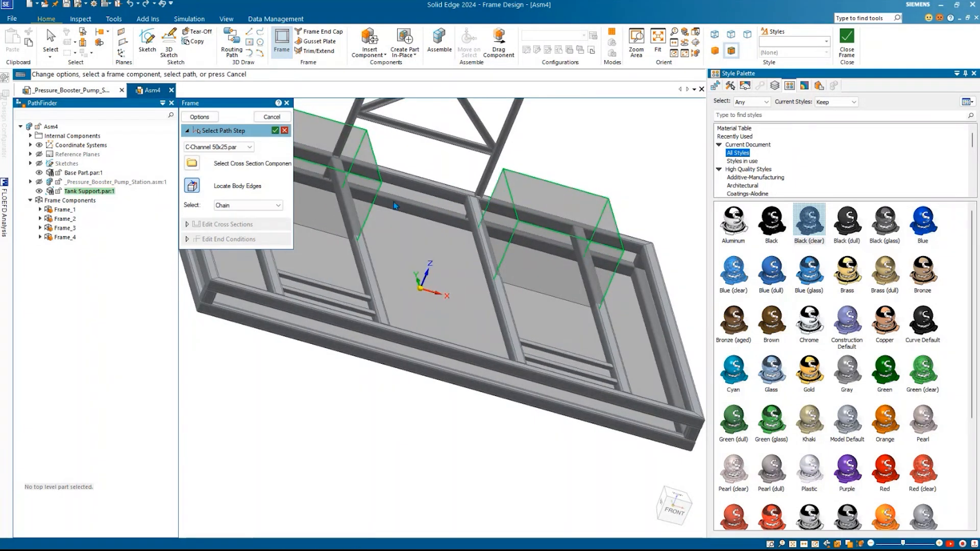
pyautogui.moveTo(532, 235); pyautogui.dragTo(556, 232, button='middle')
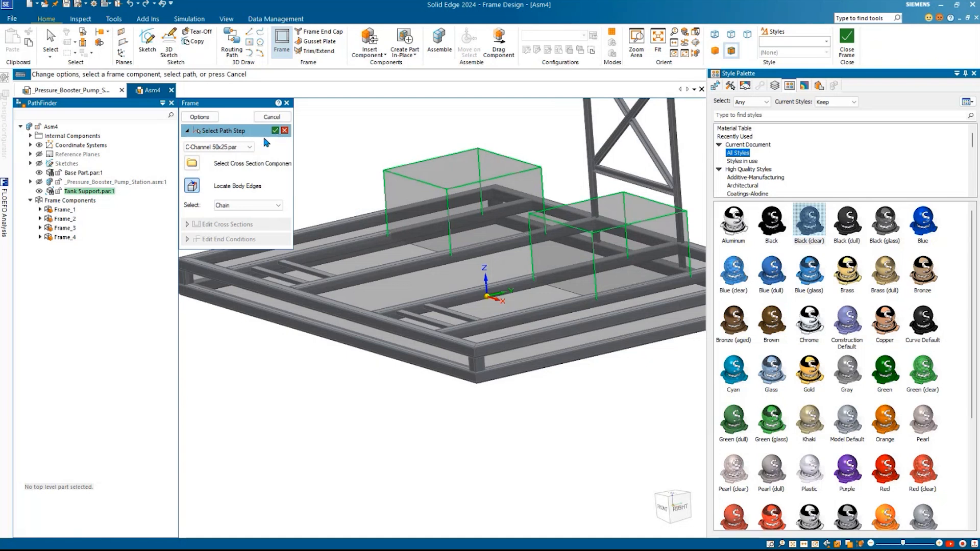
# Step: Change the frame cross section to the DIN square tubing SquareTubing 50x50x4 and accept the selected tank support edges as the path
pyautogui.click(194, 165)
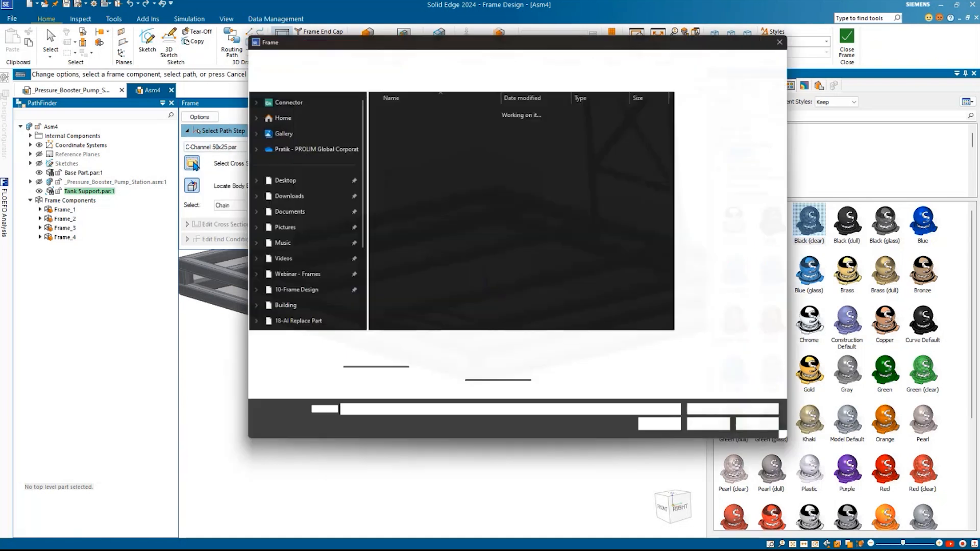
pyautogui.doubleClick(413, 122)
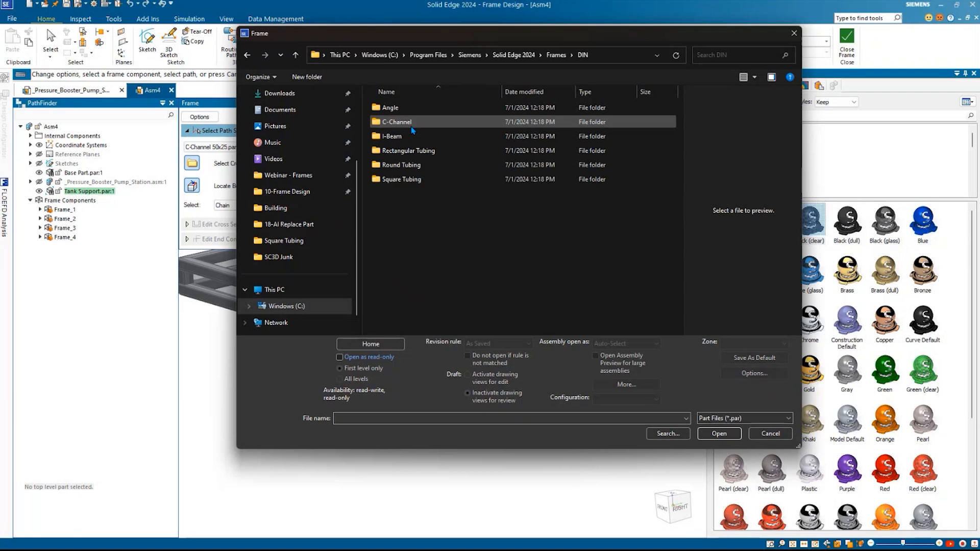
pyautogui.doubleClick(403, 180)
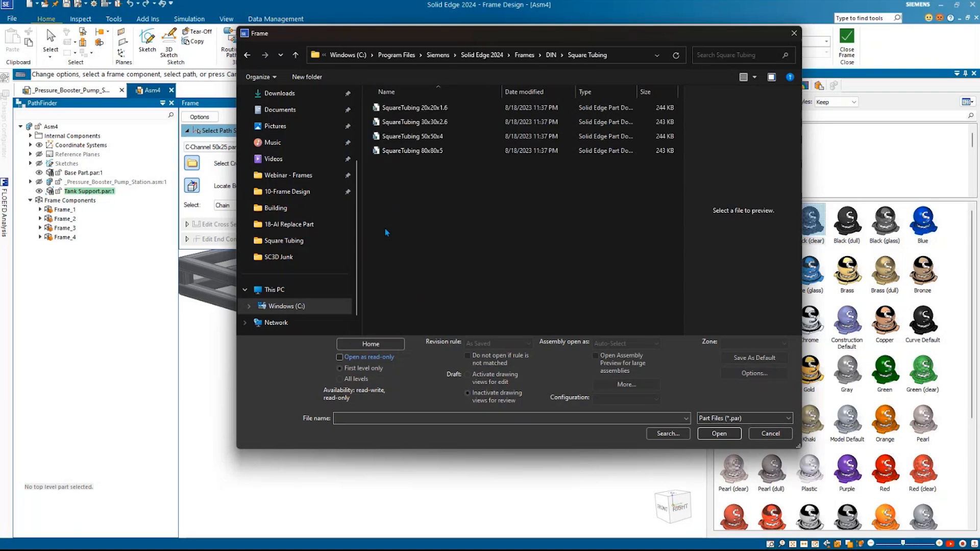
pyautogui.click(409, 136)
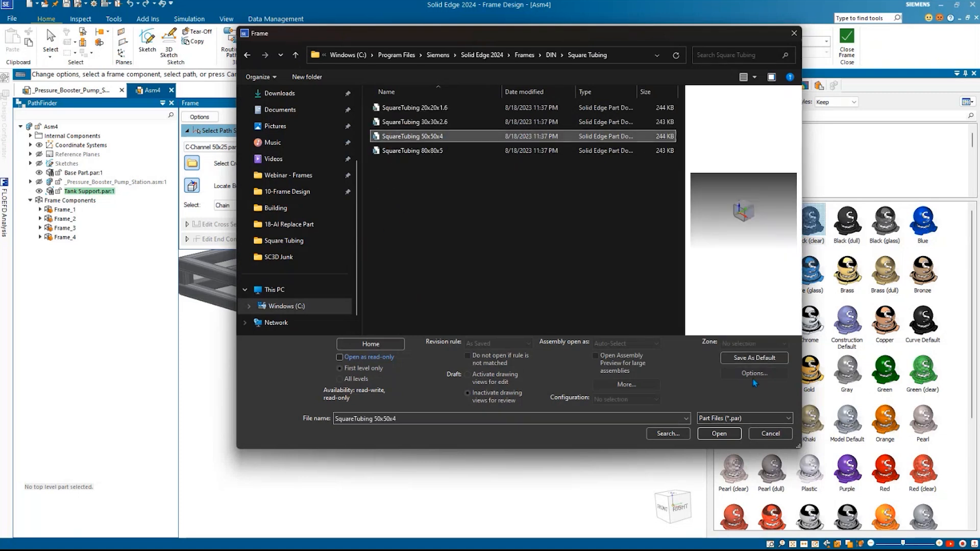
pyautogui.click(719, 434)
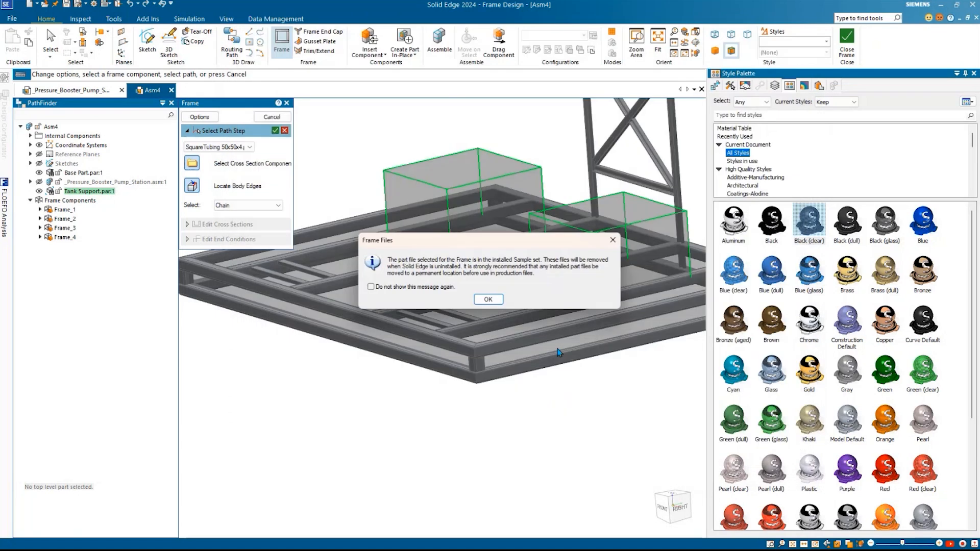
pyautogui.click(497, 302)
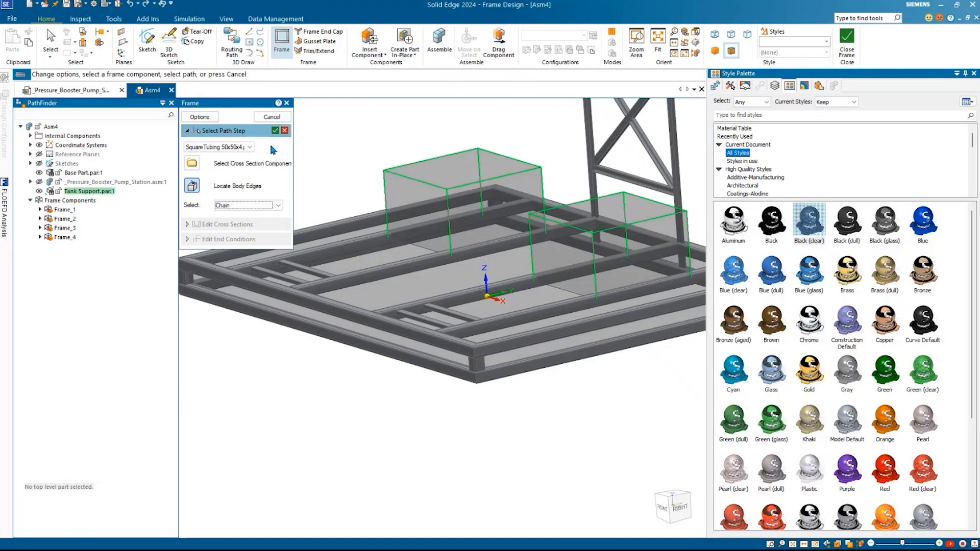
pyautogui.click(276, 131)
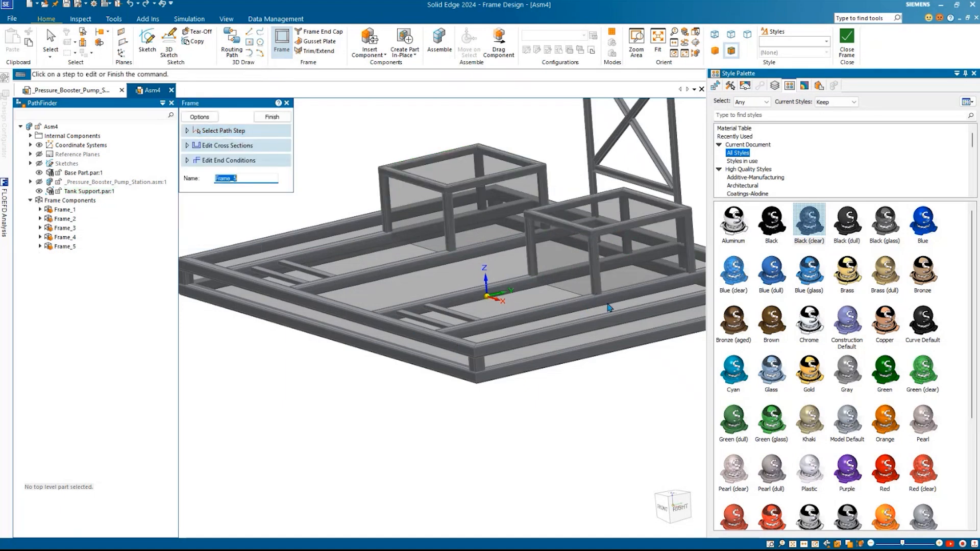
# Step: Finish the tank support frame and show the _Pressure_Booster_Pump_Station.asm subassembly again
pyautogui.scroll(6, 548, 281)
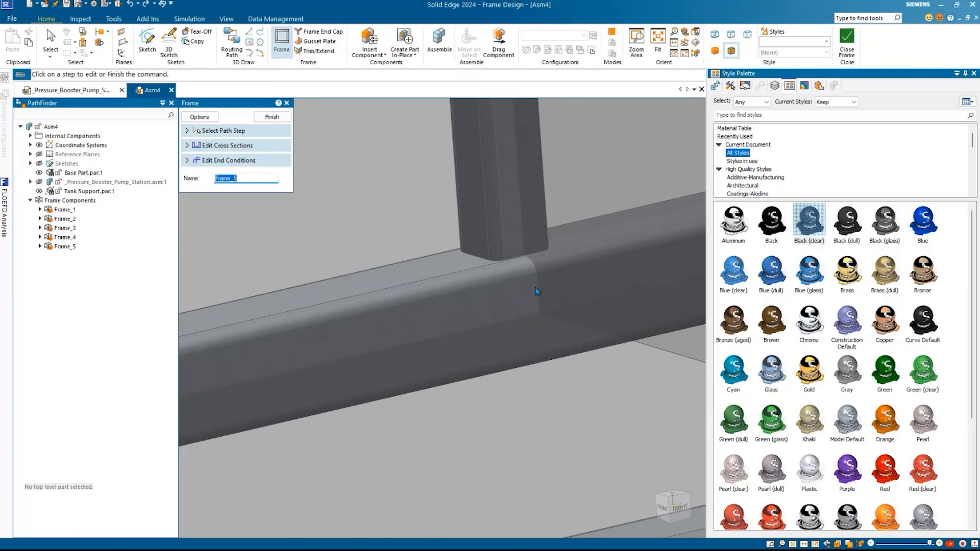
pyautogui.scroll(-6, 535, 289)
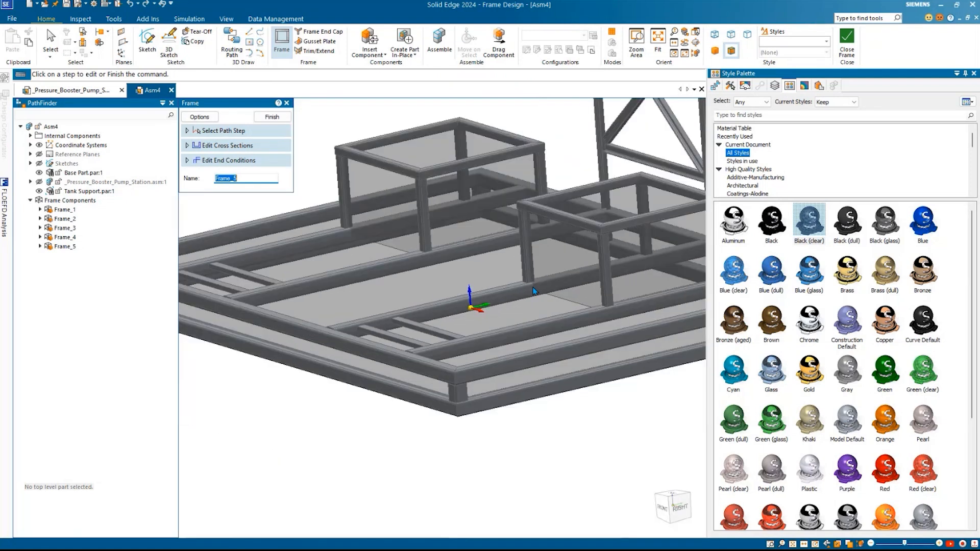
pyautogui.moveTo(534, 291)
pyautogui.mouseDown(button='middle')
pyautogui.moveTo(564, 325)
pyautogui.moveTo(555, 305)
pyautogui.moveTo(499, 305)
pyautogui.mouseUp(button='middle')
pyautogui.press('Escape')
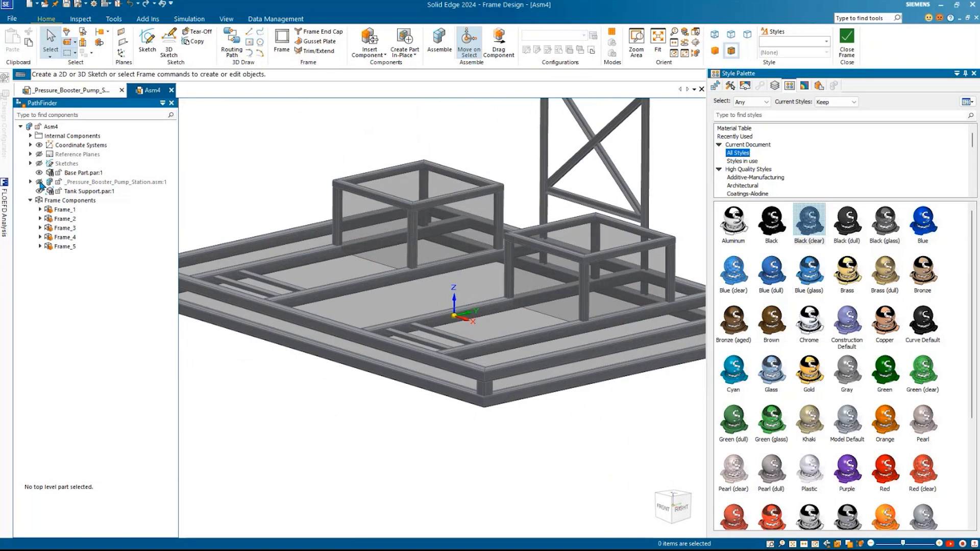
pyautogui.click(39, 182)
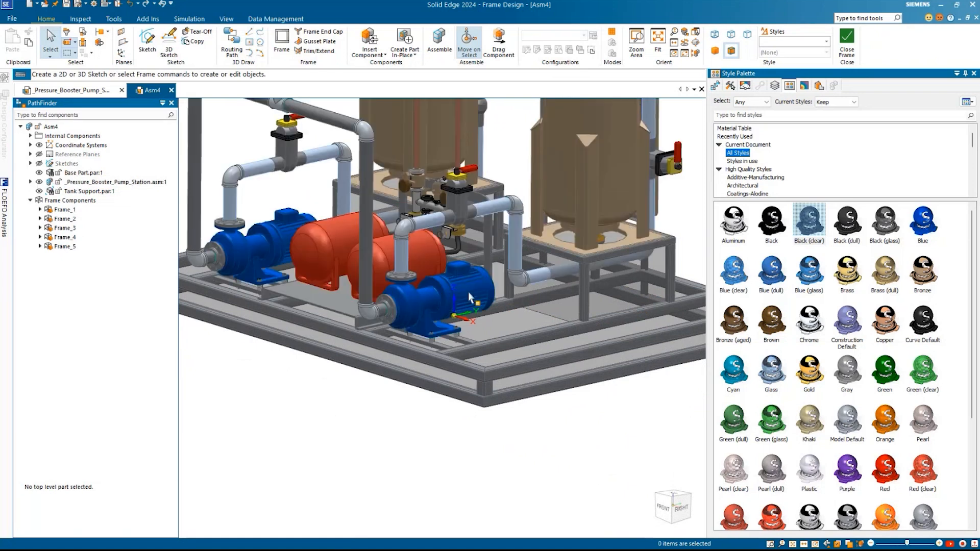
# Step: Examine how the tanks, pumps, pipes and control box sit on the finished frames from several sides
pyautogui.scroll(3, 416, 302)
pyautogui.scroll(8, 520, 363)
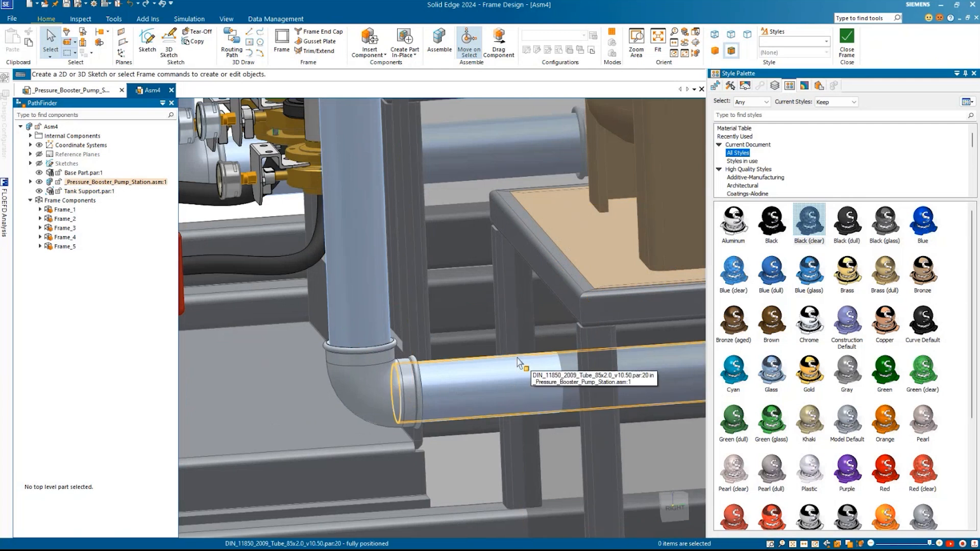
pyautogui.scroll(-8, 519, 363)
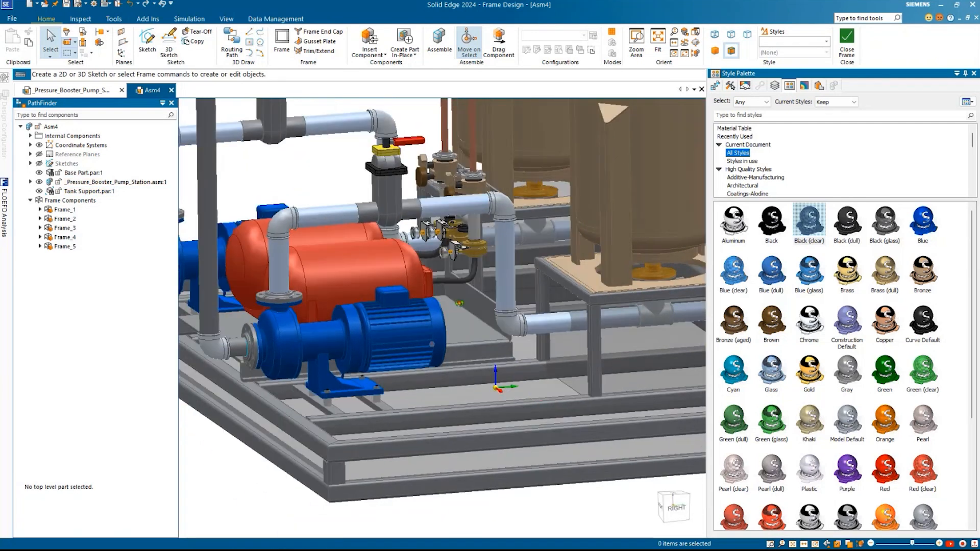
pyautogui.scroll(6, 403, 411)
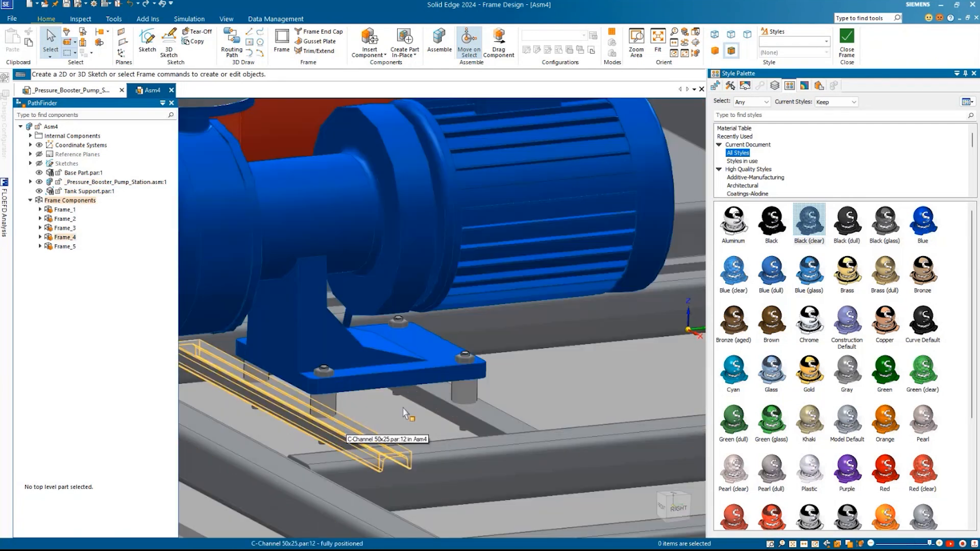
pyautogui.scroll(-5, 404, 411)
pyautogui.moveTo(404, 411); pyautogui.dragTo(614, 341, button='middle')
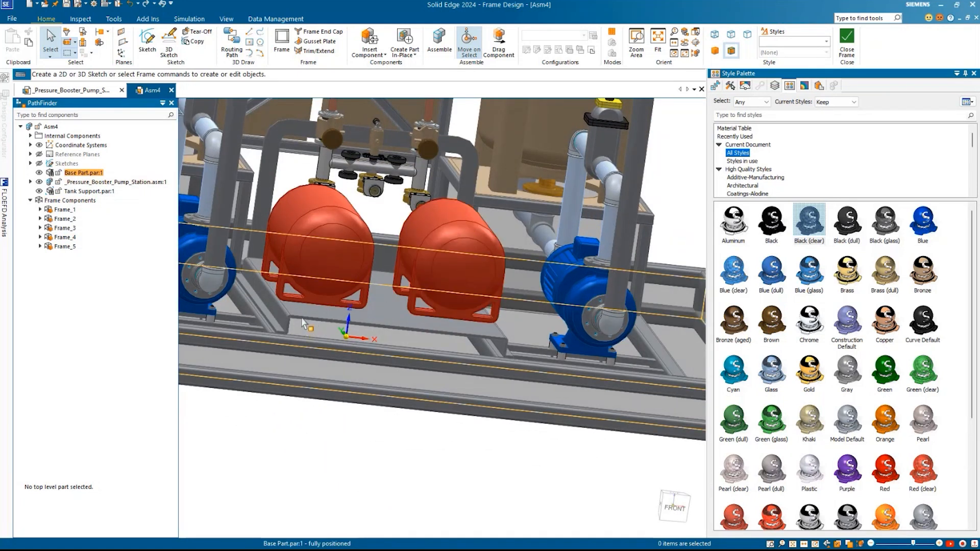
pyautogui.keyDown('shift'); pyautogui.moveTo(306, 317); pyautogui.dragTo(487, 331, button='middle'); pyautogui.keyUp('shift')
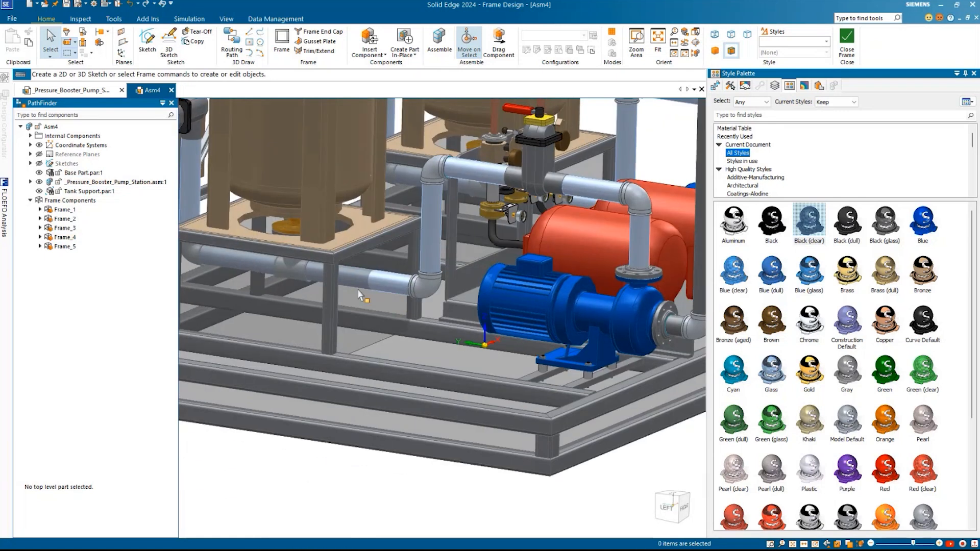
pyautogui.keyDown('shift'); pyautogui.moveTo(336, 253); pyautogui.dragTo(736, 306, button='middle'); pyautogui.keyUp('shift')
pyautogui.moveTo(414, 326); pyautogui.dragTo(385, 306, button='middle')
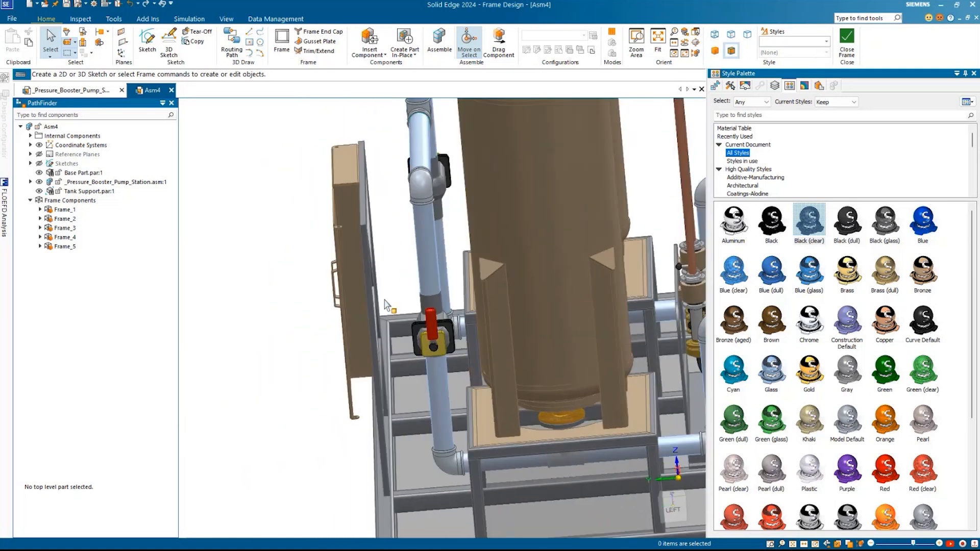
pyautogui.moveTo(357, 246); pyautogui.dragTo(342, 244, button='middle')
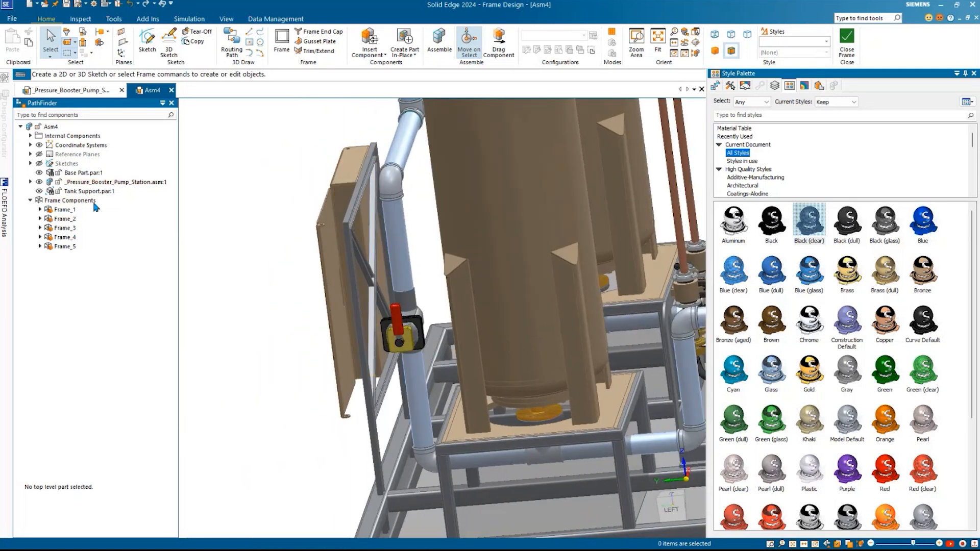
# Step: Expand the _Pressure_Booster_Pump_Station.asm subassembly to review its components and view the whole pump station
pyautogui.click(31, 181)
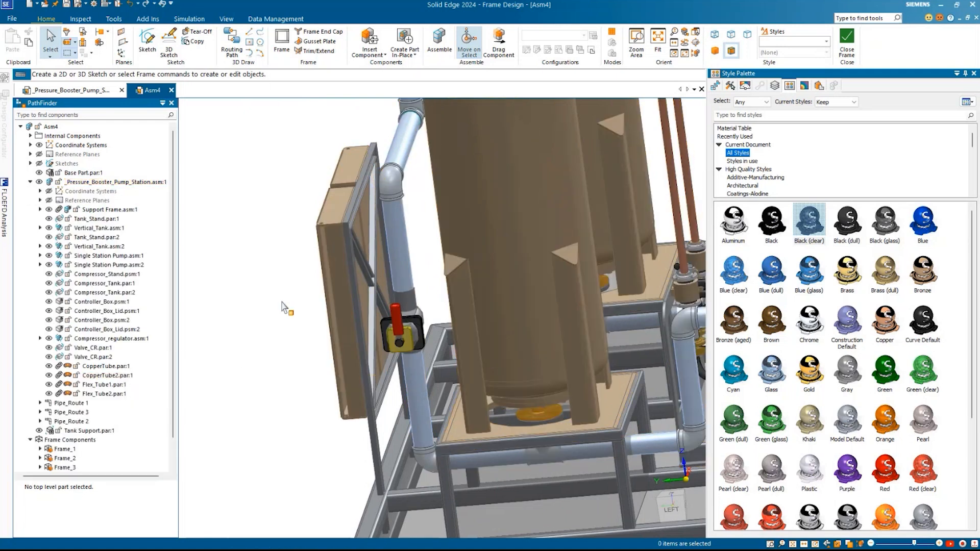
pyautogui.moveTo(283, 307); pyautogui.dragTo(334, 326, button='middle')
pyautogui.scroll(-5, 389, 294)
pyautogui.moveTo(516, 325); pyautogui.dragTo(459, 316, button='middle')
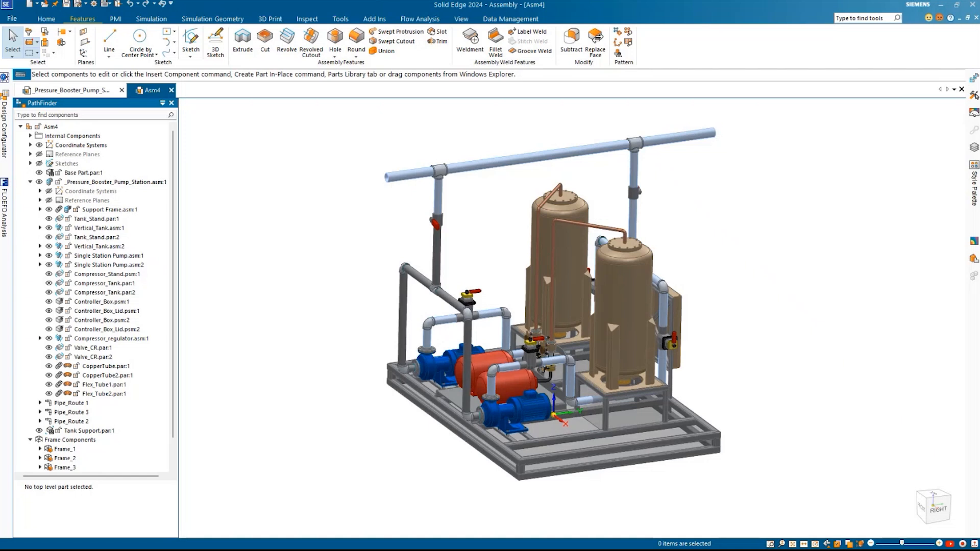
# Step: Open the assembly Frame Example-2_test from the Webinar - Frames folder and dismiss the information message
pyautogui.click(12, 19)
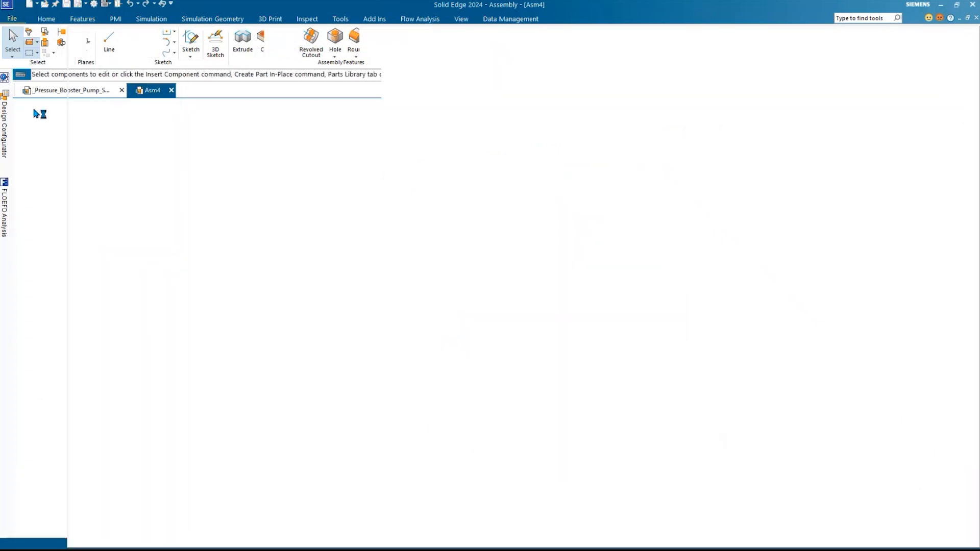
pyautogui.click(20, 124)
pyautogui.click(104, 103)
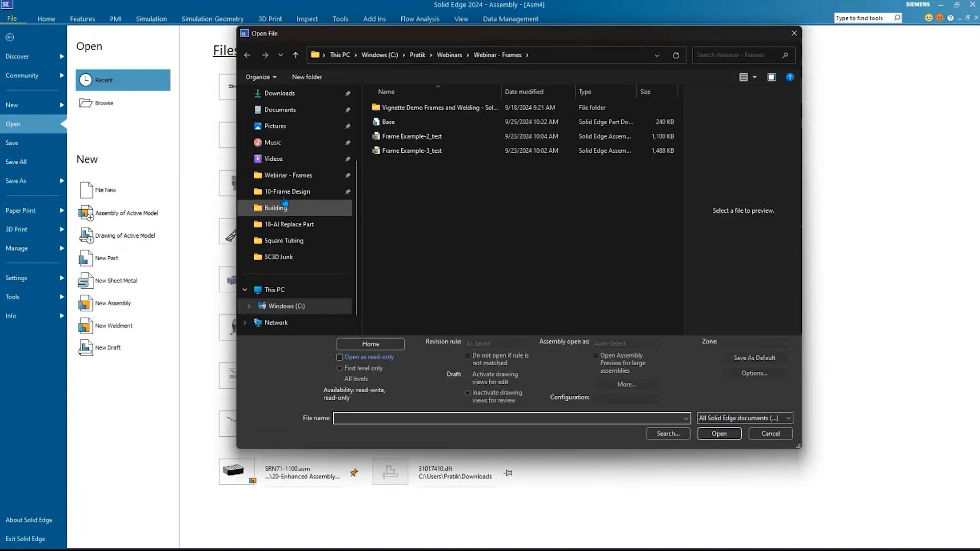
pyautogui.click(284, 179)
pyautogui.click(443, 138)
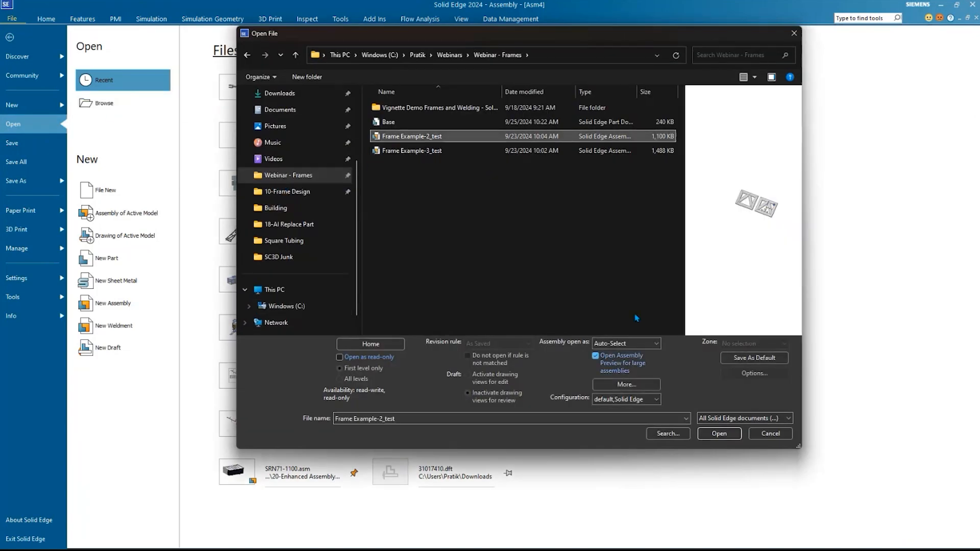
pyautogui.click(714, 434)
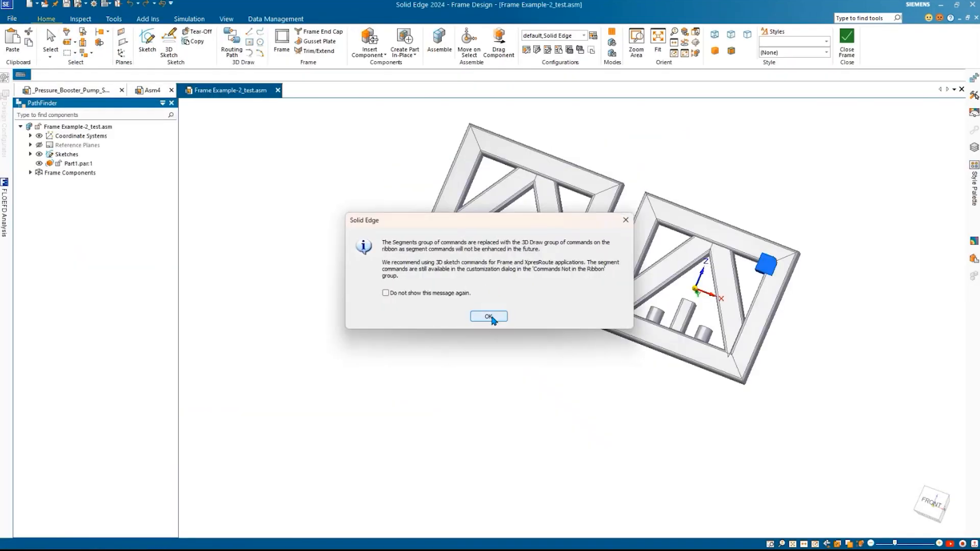
pyautogui.click(489, 318)
pyautogui.scroll(3, 435, 288)
pyautogui.moveTo(437, 234)
pyautogui.mouseDown(button='middle')
pyautogui.moveTo(442, 256)
pyautogui.moveTo(482, 270)
pyautogui.moveTo(467, 284)
pyautogui.moveTo(429, 429)
pyautogui.moveTo(401, 293)
pyautogui.moveTo(390, 290)
pyautogui.mouseUp(button='middle')
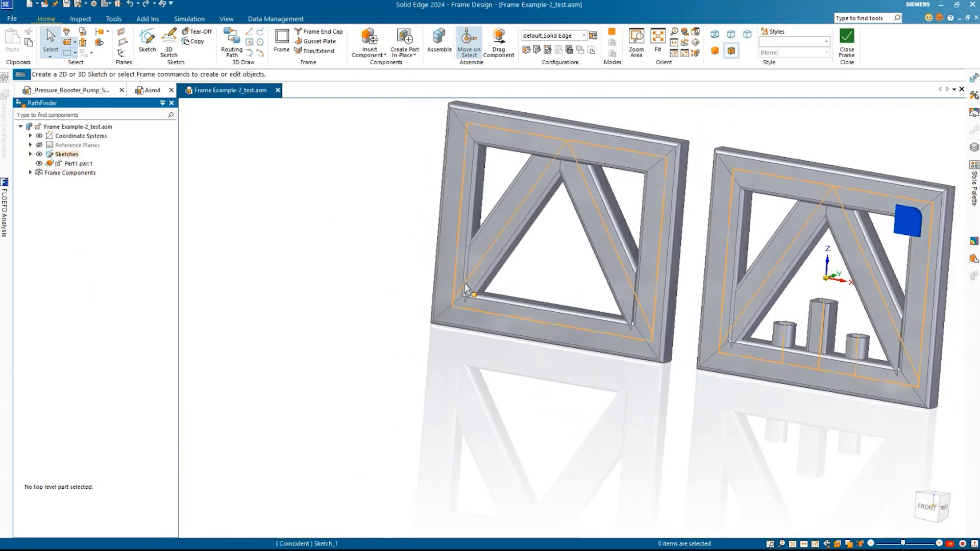
# Step: Expand the frame components and edit Frame_6, starting the editing of its end conditions
pyautogui.scroll(4, 468, 289)
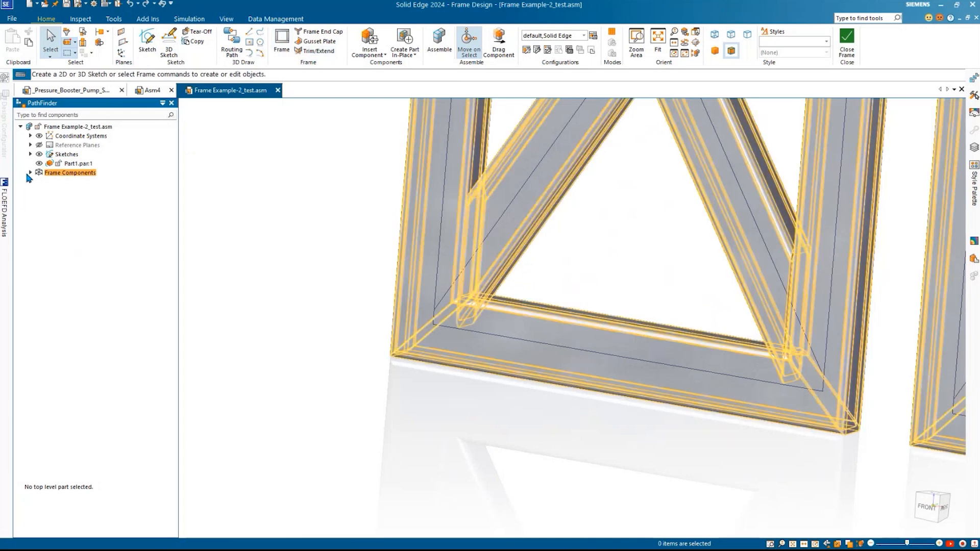
pyautogui.click(29, 173)
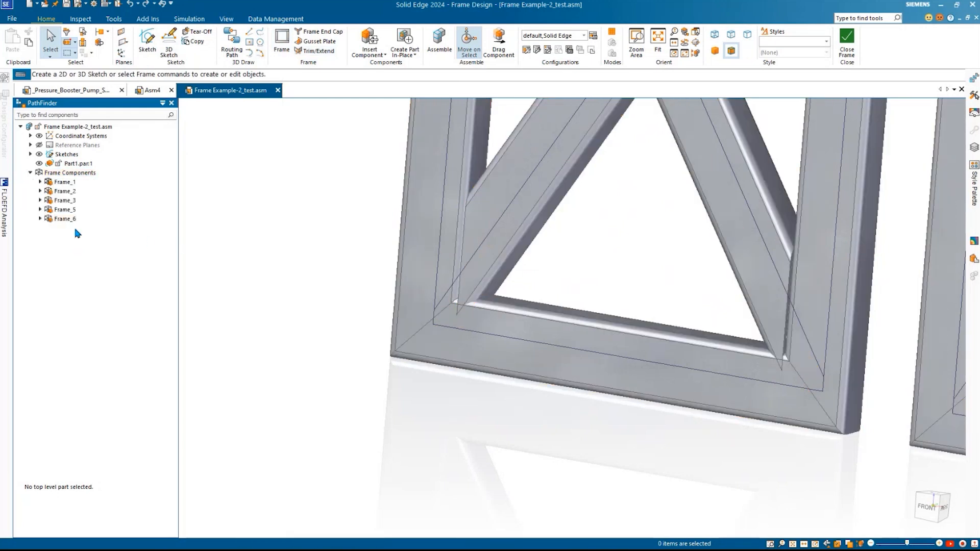
pyautogui.click(65, 219)
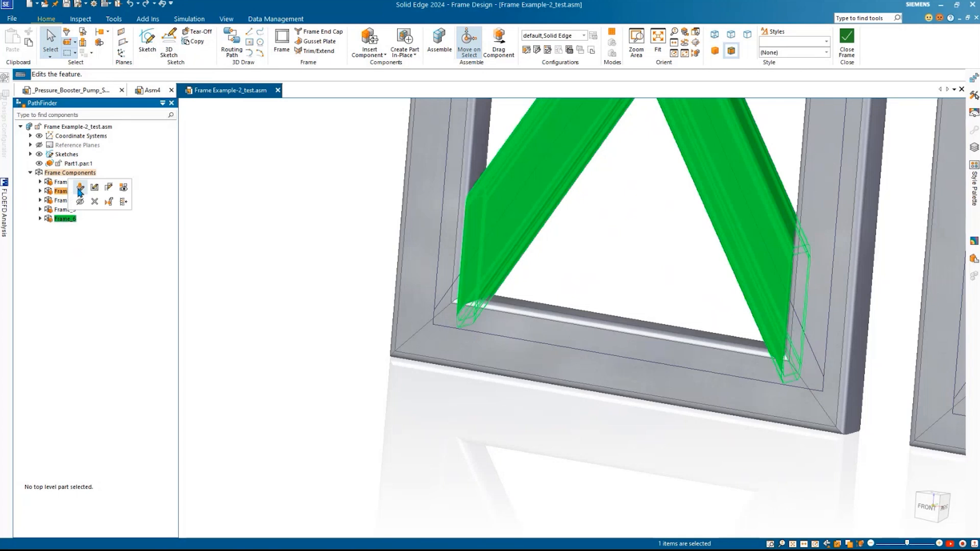
pyautogui.click(80, 187)
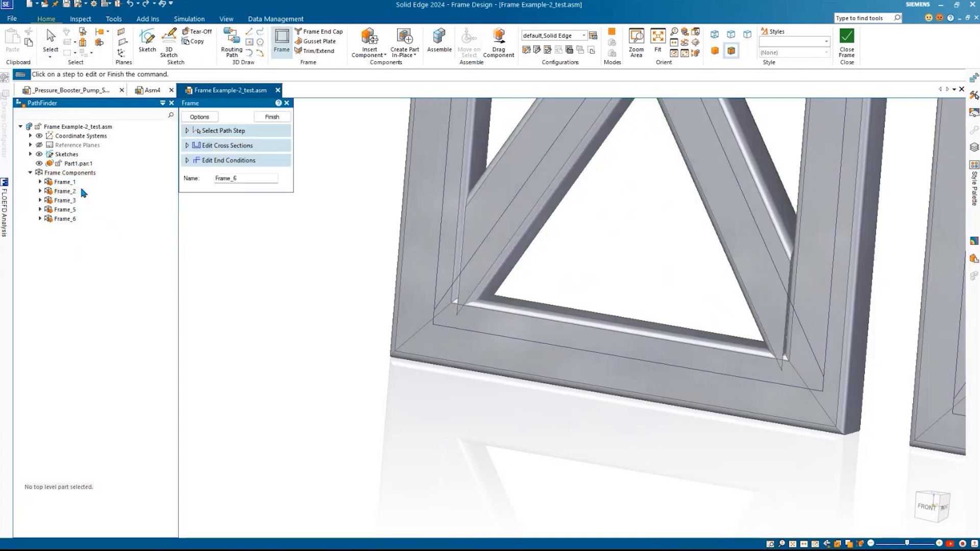
pyautogui.click(188, 161)
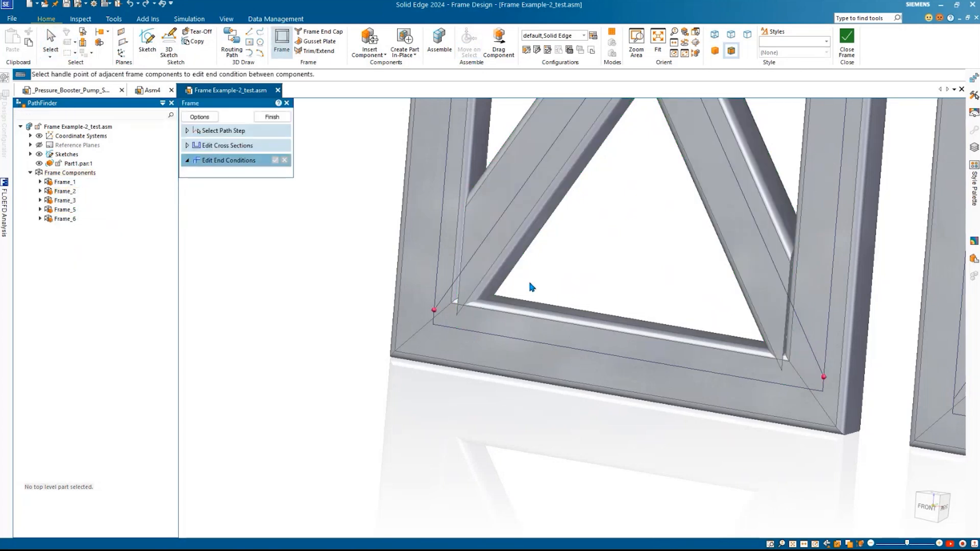
# Step: Select the lower end handle points of both diagonal members and accept them for the end condition change
pyautogui.click(435, 310)
pyautogui.click(824, 380)
pyautogui.click(276, 160)
pyautogui.click(435, 311)
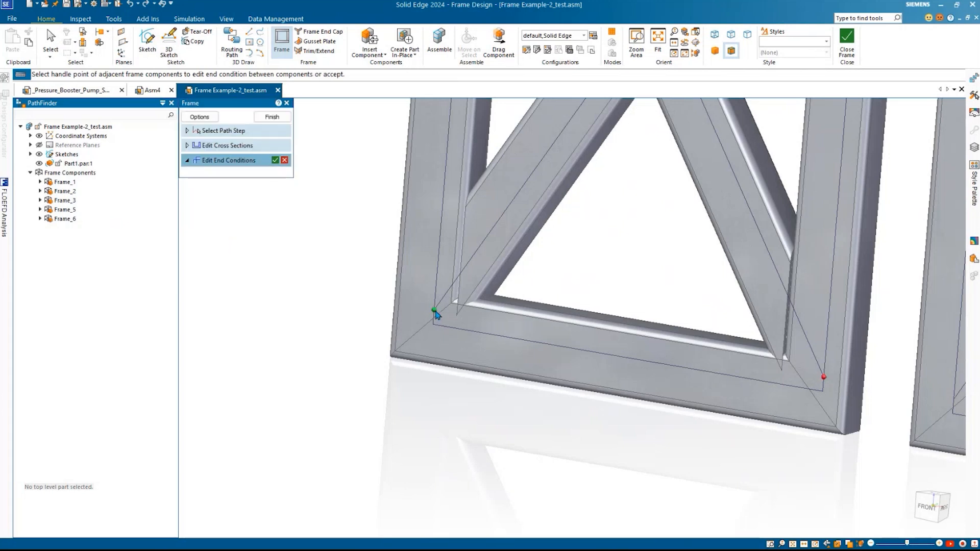
pyautogui.click(824, 377)
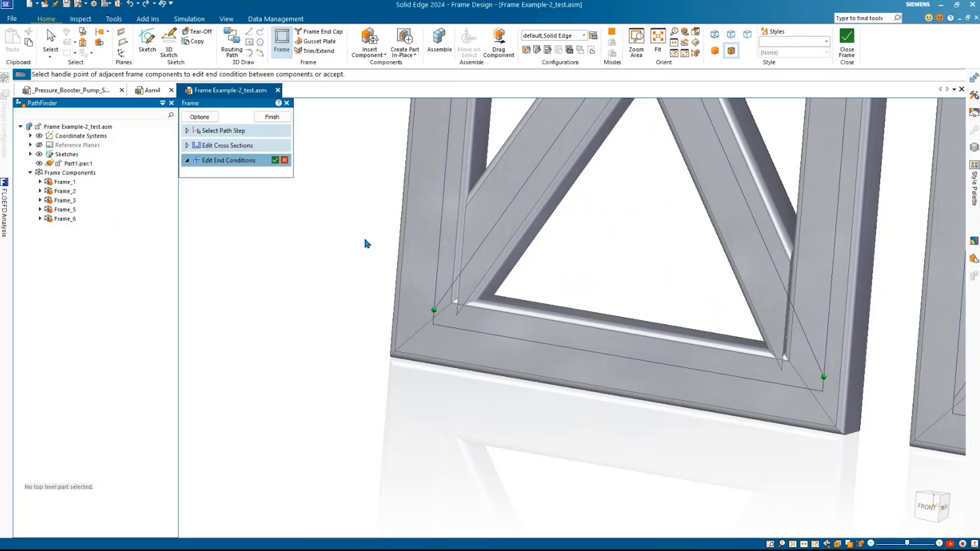
pyautogui.click(275, 161)
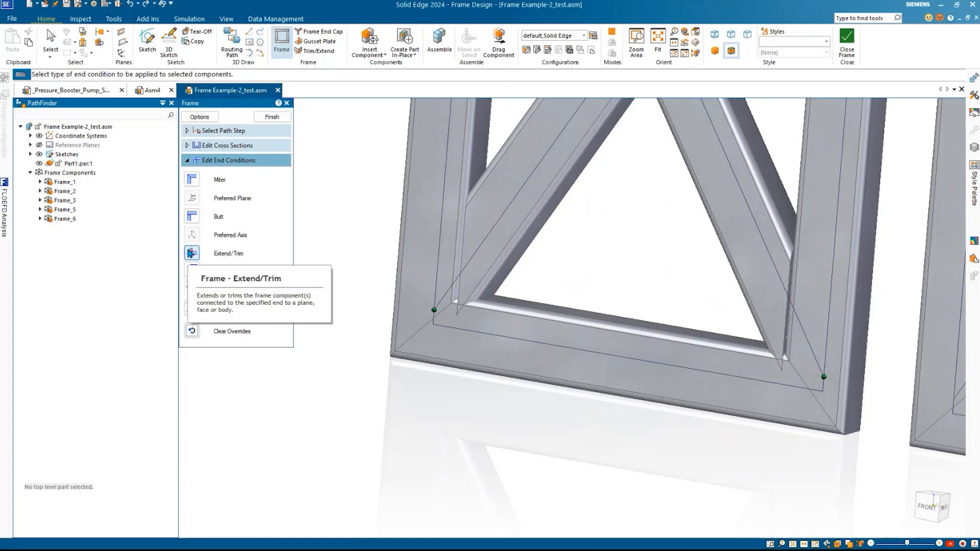
# Step: Apply the Extend/Trim end condition to both diagonals and limit the trimming object selection to Face
pyautogui.click(191, 253)
pyautogui.moveTo(521, 398); pyautogui.dragTo(429, 389, button='middle')
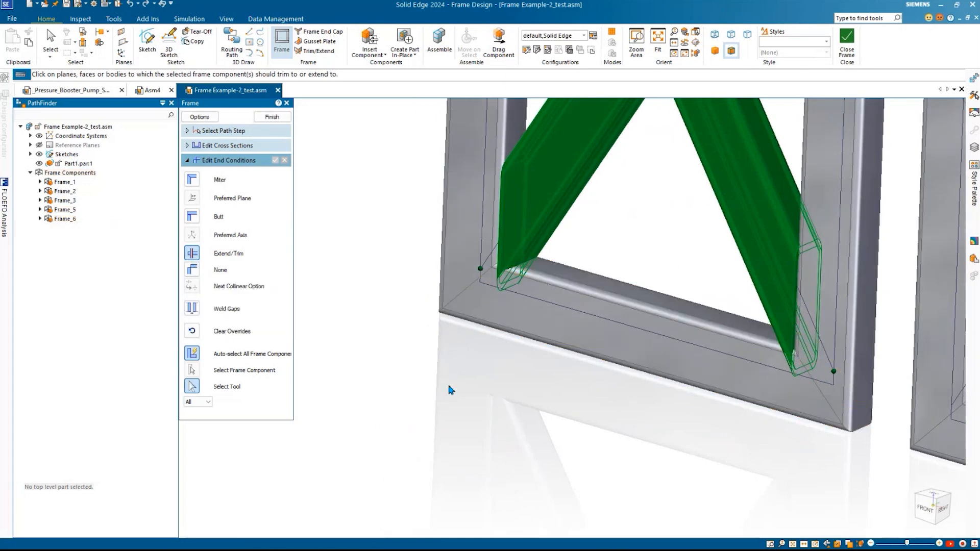
pyautogui.click(200, 402)
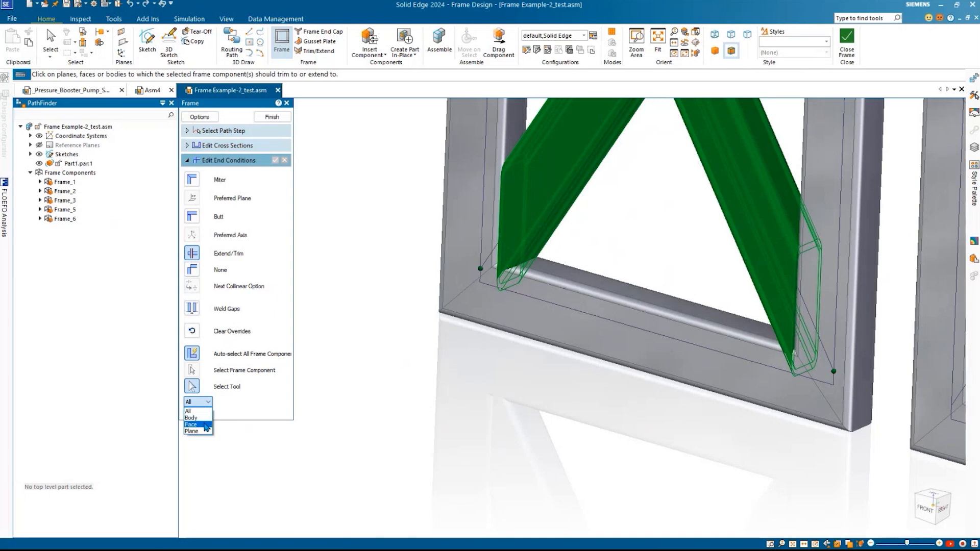
pyautogui.click(204, 425)
pyautogui.moveTo(411, 407); pyautogui.dragTo(448, 428, button='middle')
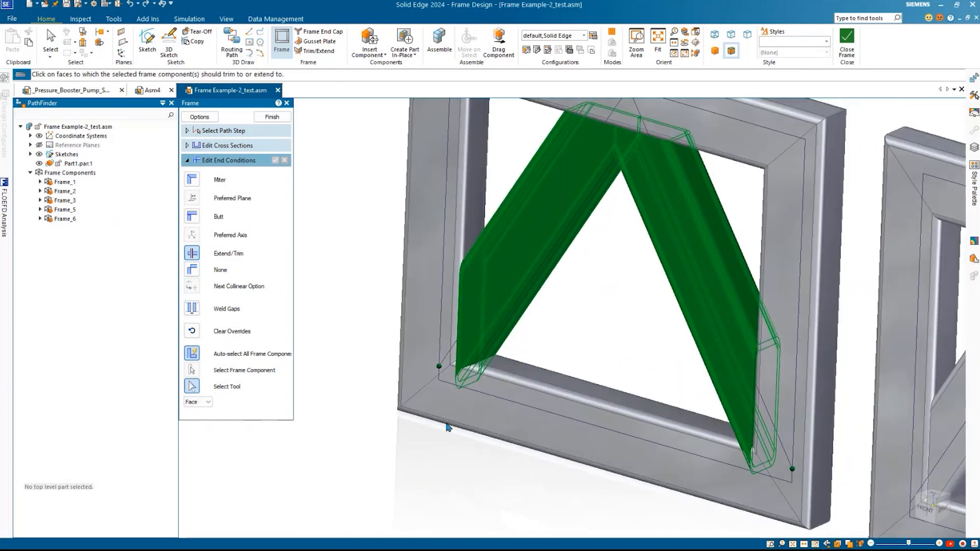
# Step: Trim the lower ends of both diagonals to the inner faces of the bottom member and both side members, and exit frame editing
pyautogui.click(496, 360)
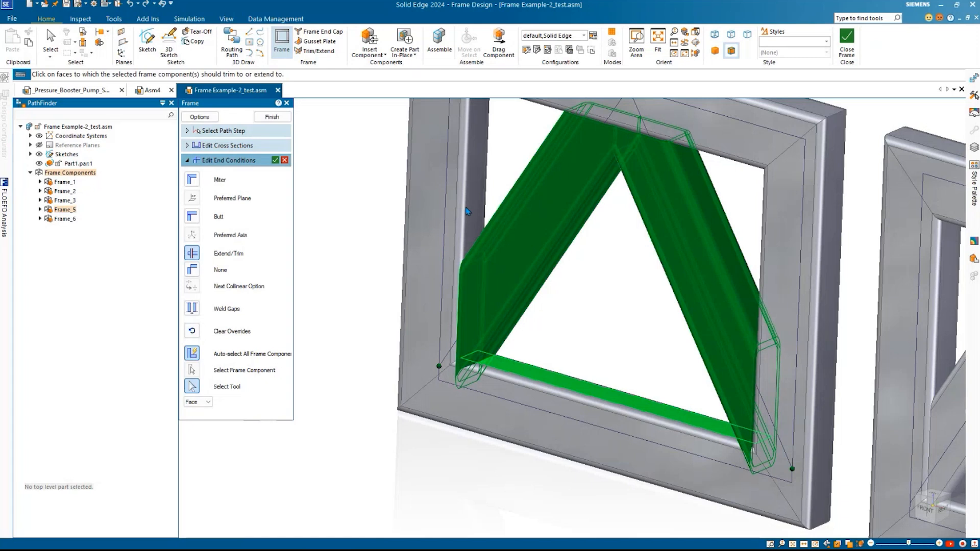
pyautogui.moveTo(586, 305); pyautogui.dragTo(723, 304, button='middle')
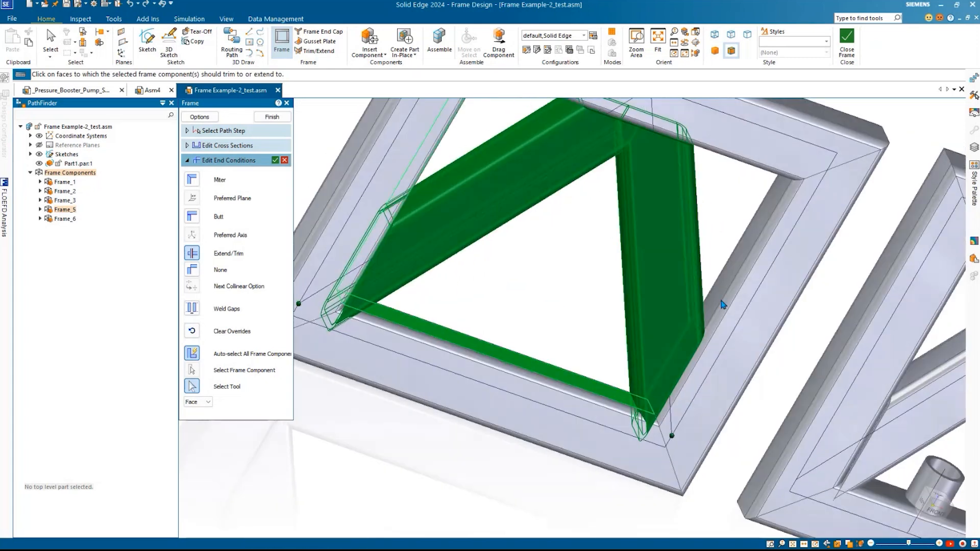
pyautogui.click(722, 301)
pyautogui.scroll(-3, 608, 363)
pyautogui.moveTo(608, 363); pyautogui.dragTo(543, 330, button='middle')
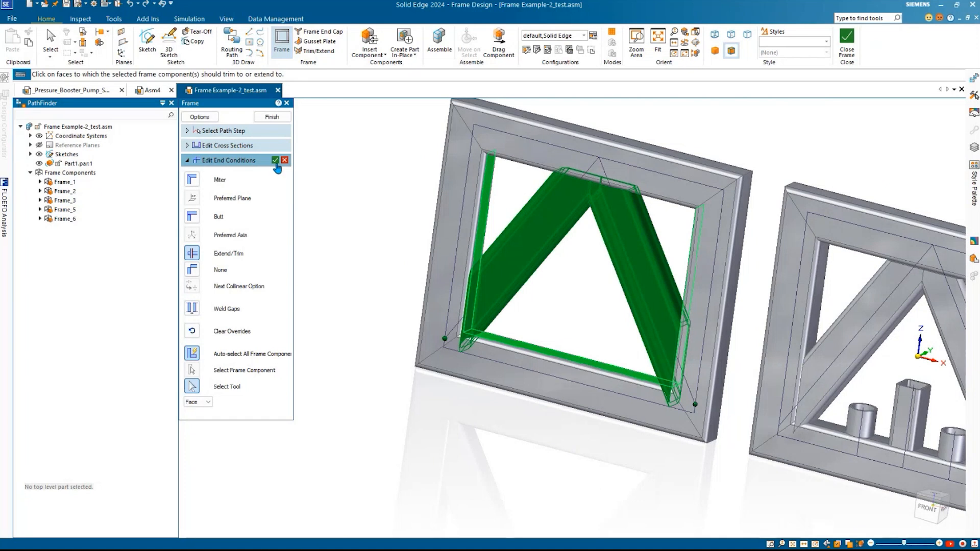
pyautogui.click(275, 162)
pyautogui.scroll(3, 463, 337)
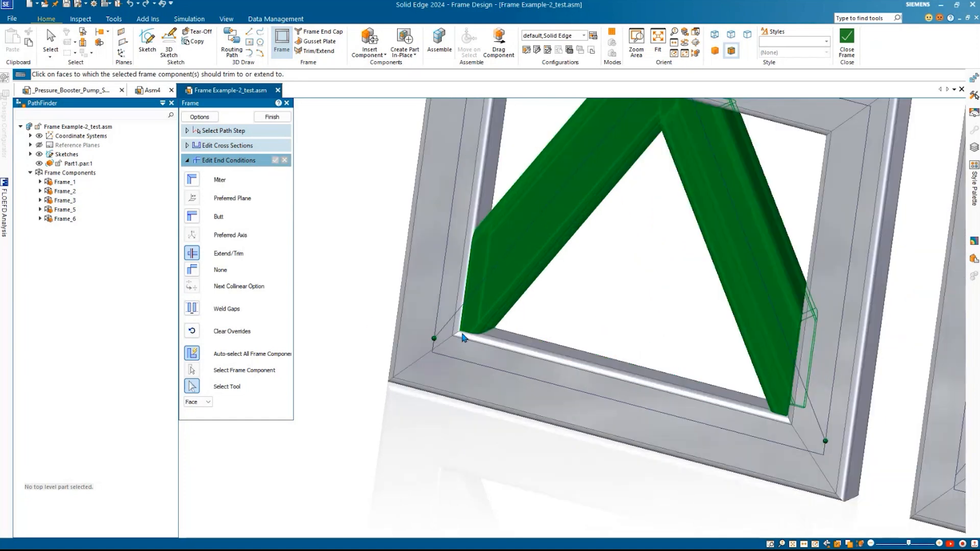
pyautogui.scroll(2, 463, 337)
pyautogui.press('Escape')
pyautogui.scroll(4, 468, 348)
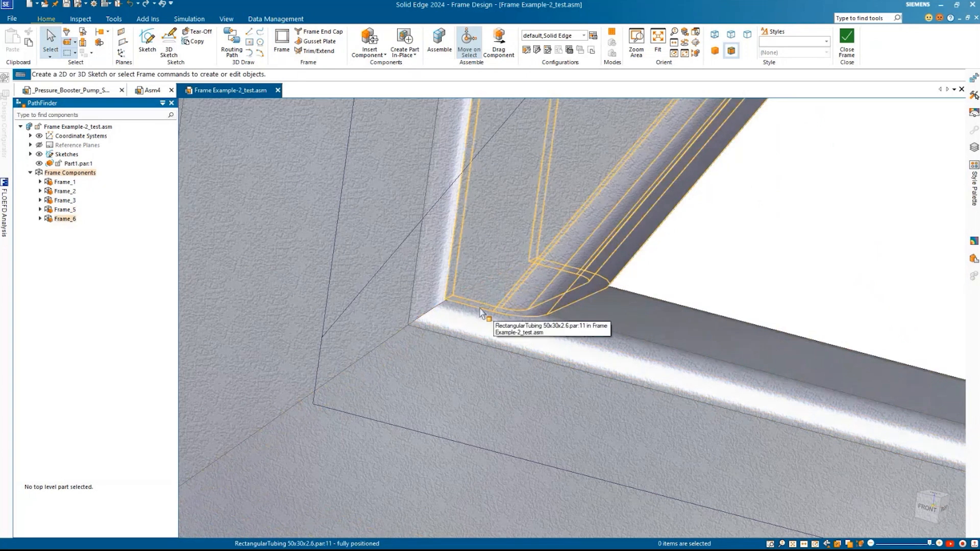
# Step: Start Trim/Extend in the frame with three upright tubes and accept the top end face of the left round tube as target
pyautogui.scroll(-6, 481, 313)
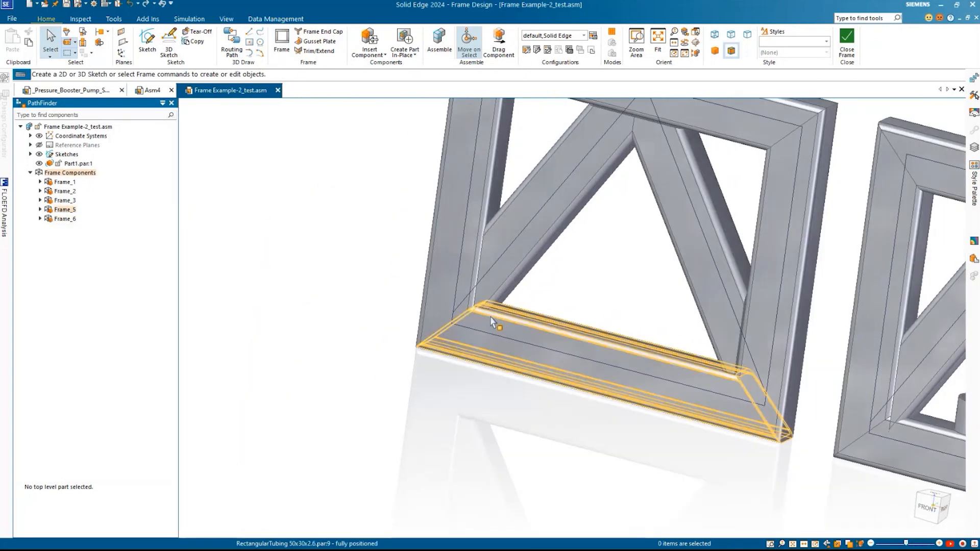
pyautogui.scroll(-3, 494, 318)
pyautogui.keyDown('shift'); pyautogui.moveTo(534, 311); pyautogui.dragTo(252, 301, button='middle'); pyautogui.keyUp('shift')
pyautogui.moveTo(251, 301); pyautogui.dragTo(248, 287, button='middle')
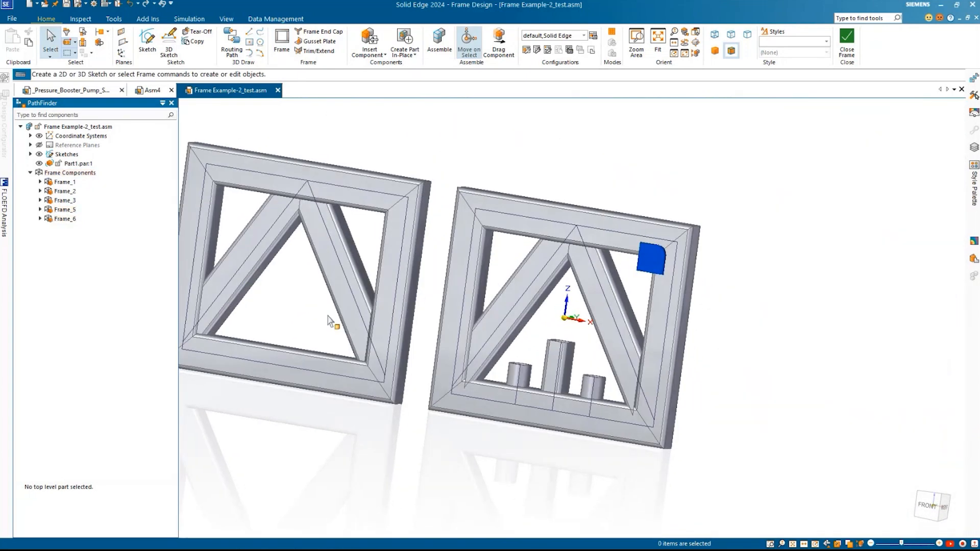
pyautogui.keyDown('shift'); pyautogui.moveTo(366, 336); pyautogui.dragTo(466, 339, button='middle'); pyautogui.keyUp('shift')
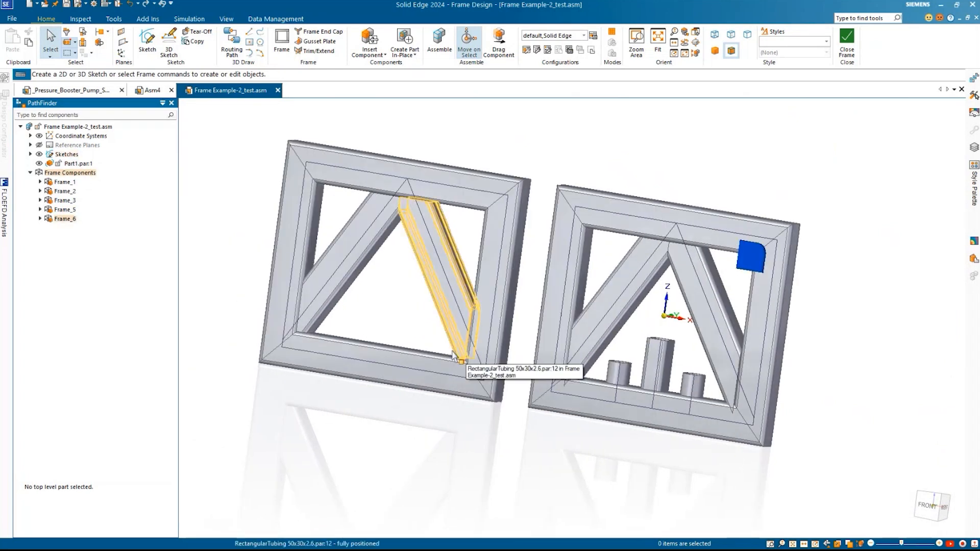
pyautogui.click(320, 51)
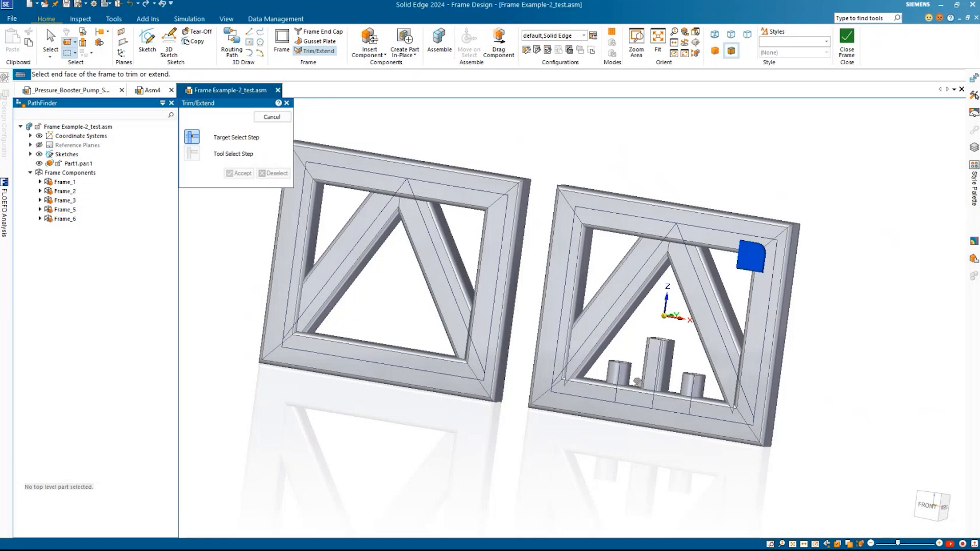
pyautogui.scroll(5, 672, 387)
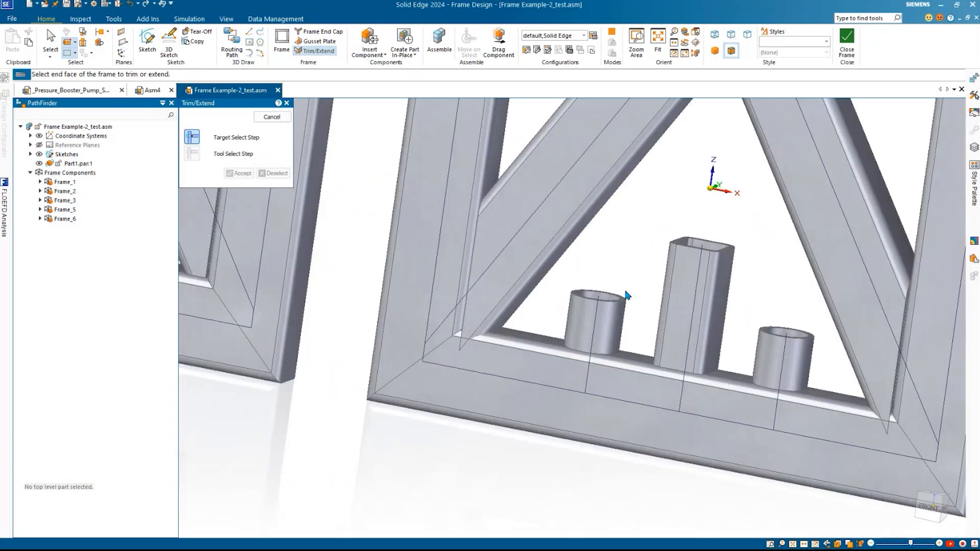
pyautogui.moveTo(628, 295); pyautogui.dragTo(622, 319, button='middle')
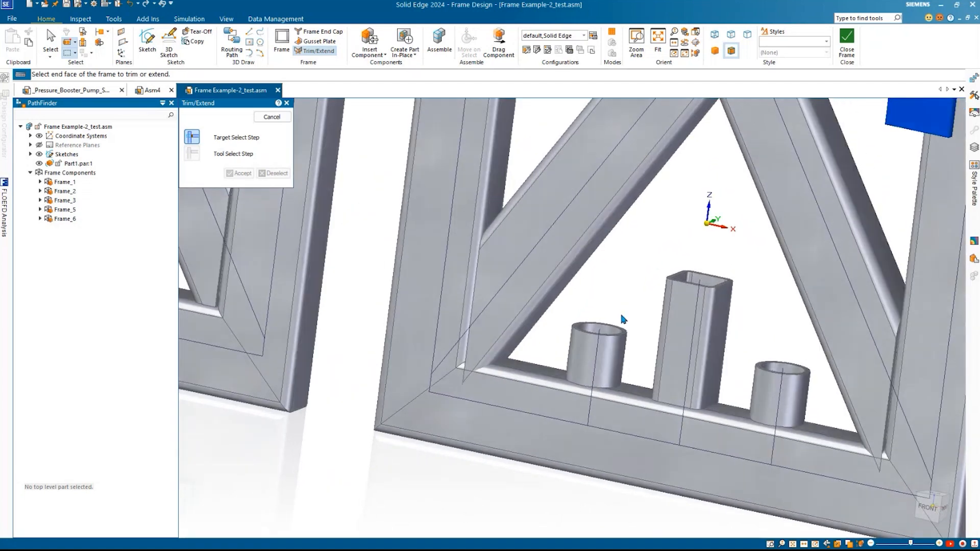
pyautogui.scroll(4, 621, 287)
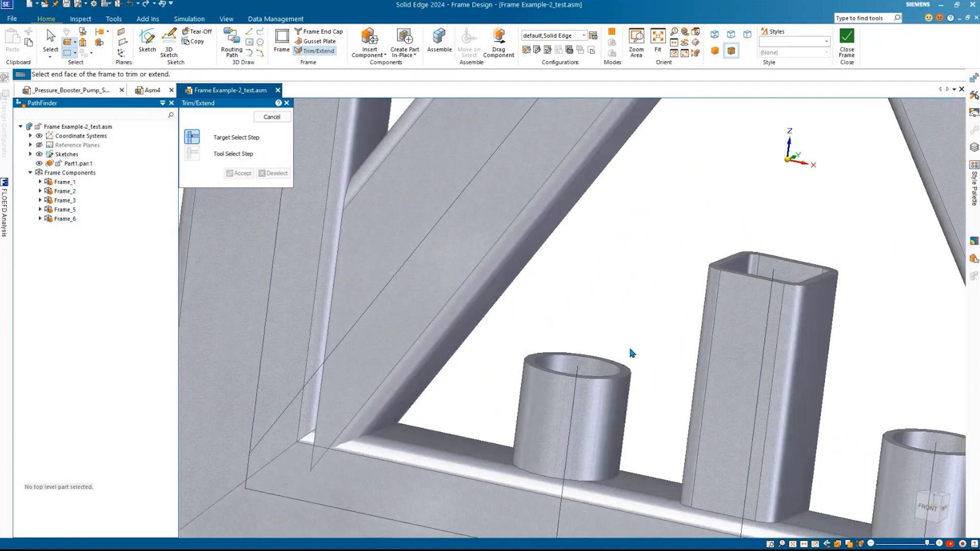
pyautogui.click(625, 373)
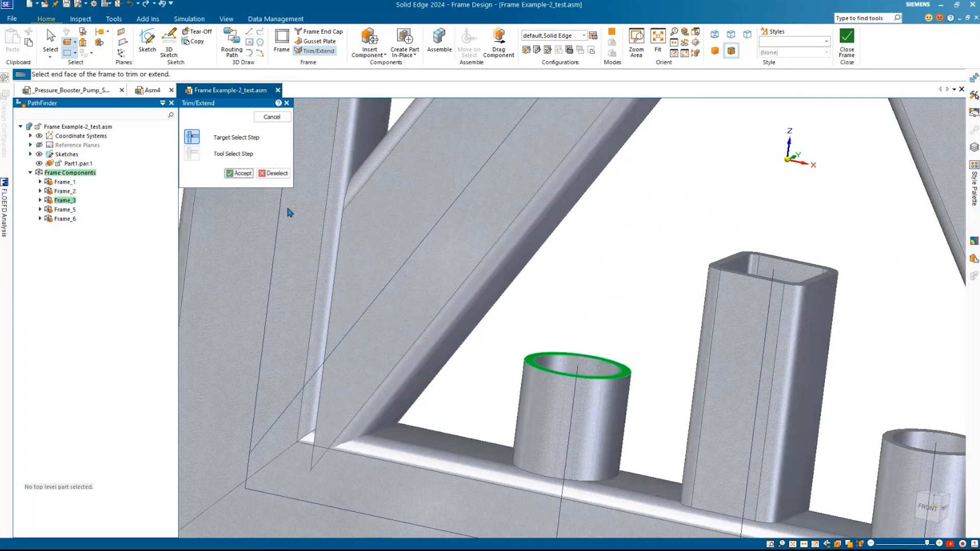
pyautogui.click(242, 173)
# Step: Extend the left round tube to the flat and rounded inner faces of the left diagonal, using Face selection
pyautogui.scroll(-5, 571, 290)
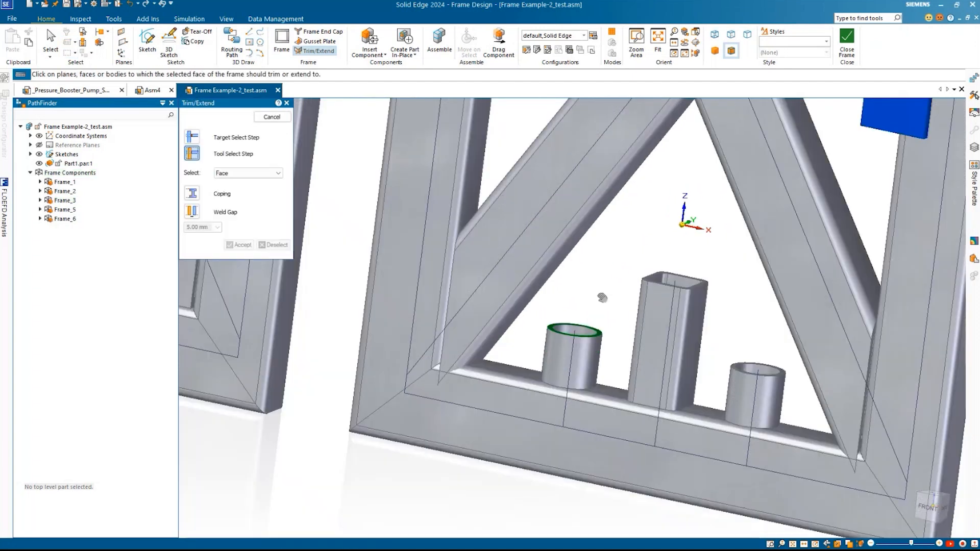
pyautogui.moveTo(618, 313); pyautogui.dragTo(597, 288, button='middle')
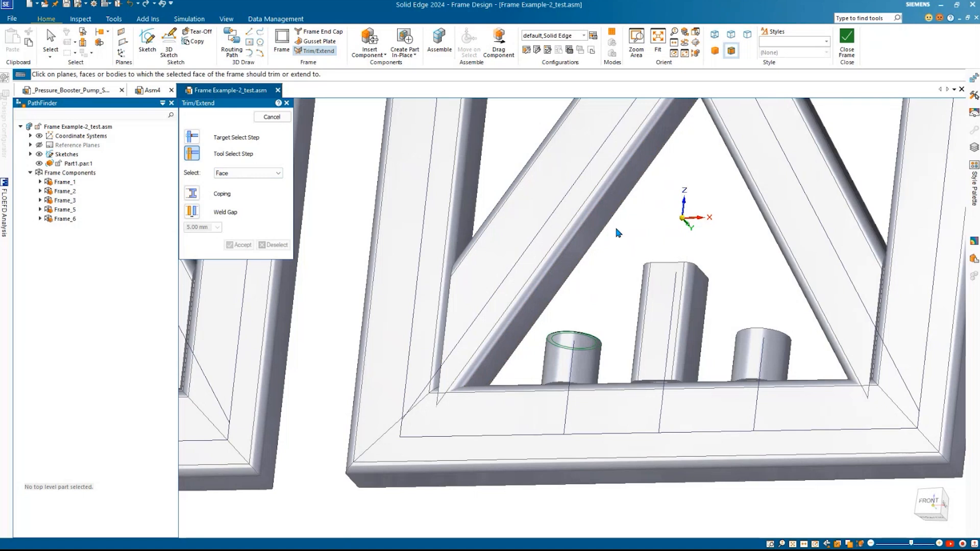
pyautogui.click(554, 307)
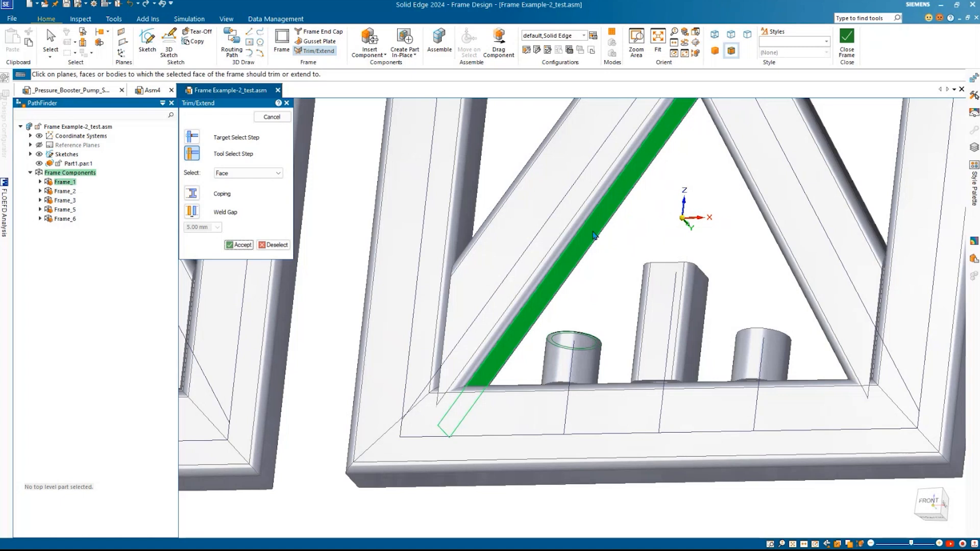
pyautogui.scroll(4, 580, 196)
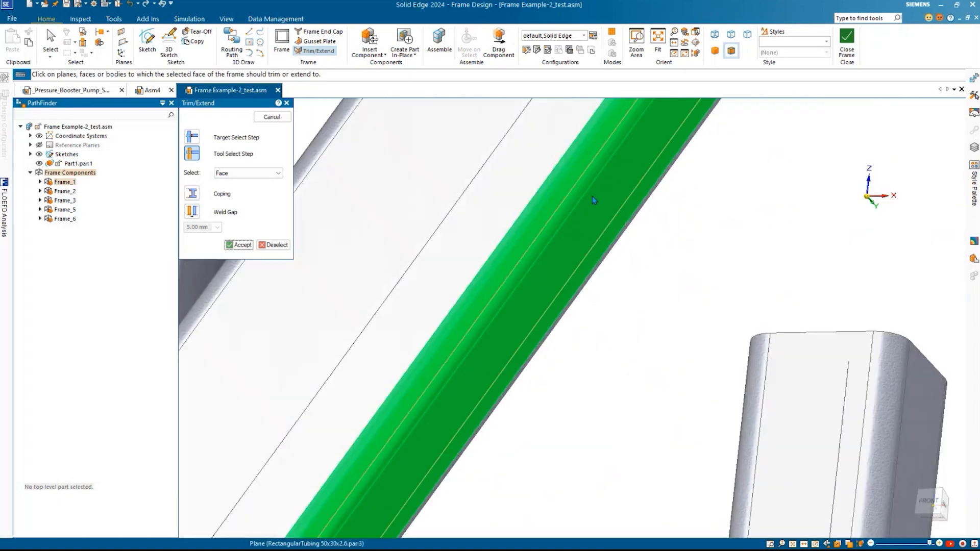
pyautogui.scroll(-5, 608, 255)
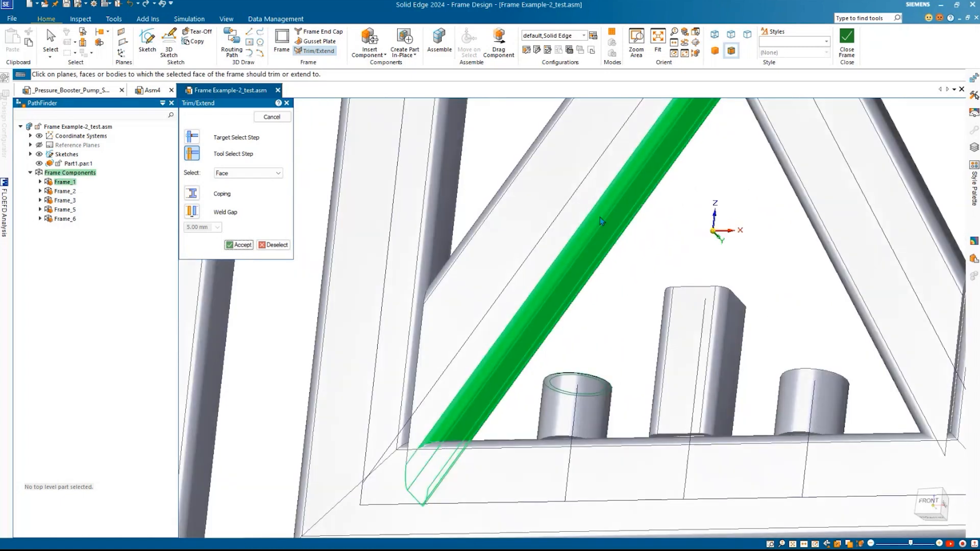
pyautogui.click(452, 253)
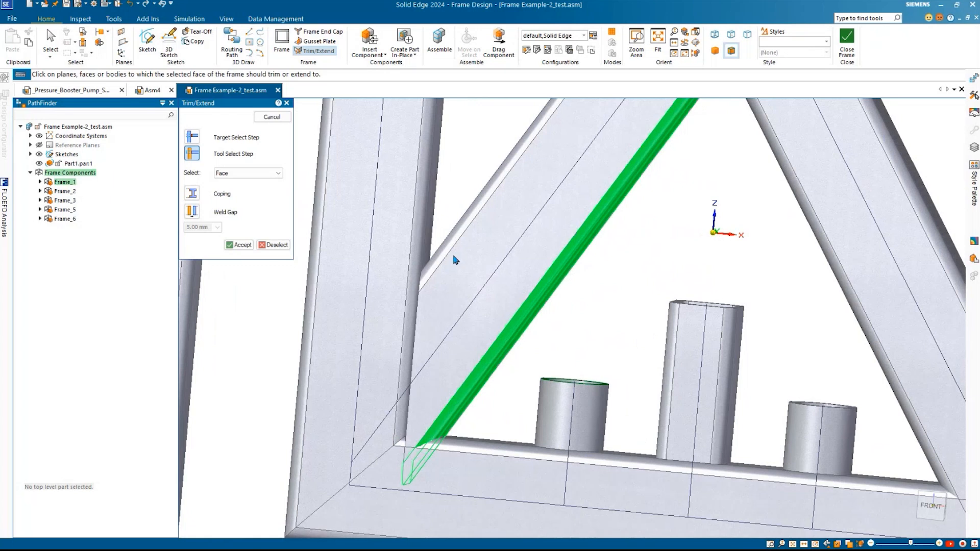
pyautogui.click(240, 245)
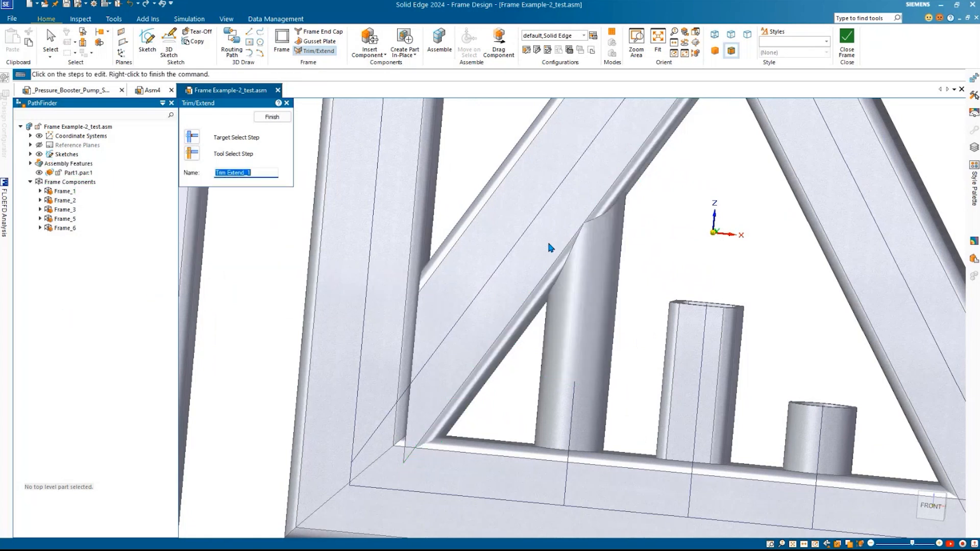
# Step: Examine the joint between the extended left round tube and the diagonal from several sides, and exit Trim/Extend
pyautogui.scroll(6, 586, 240)
pyautogui.moveTo(607, 211); pyautogui.dragTo(619, 242, button='middle')
pyautogui.scroll(-5, 635, 223)
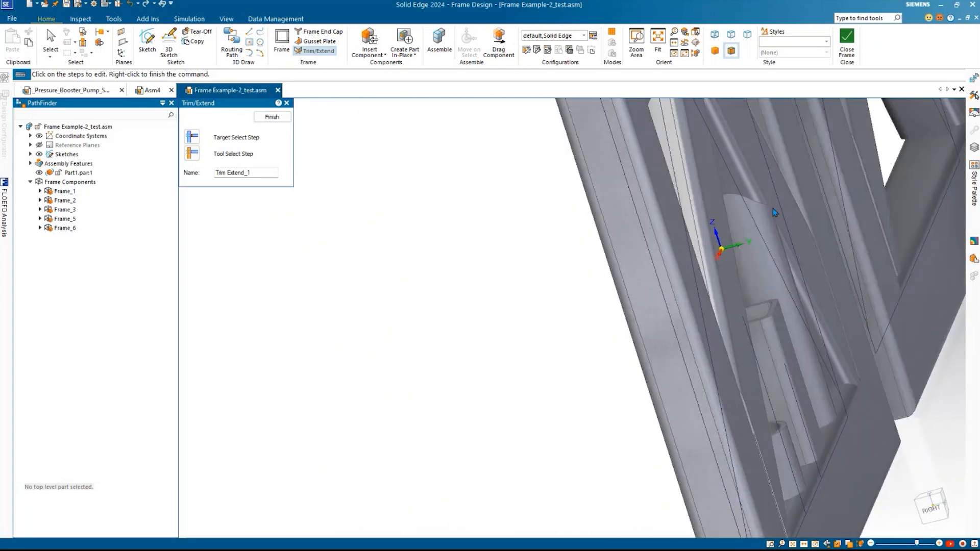
pyautogui.scroll(3, 766, 210)
pyautogui.scroll(-5, 730, 224)
pyautogui.moveTo(698, 239); pyautogui.dragTo(633, 249, button='middle')
pyautogui.press('Escape')
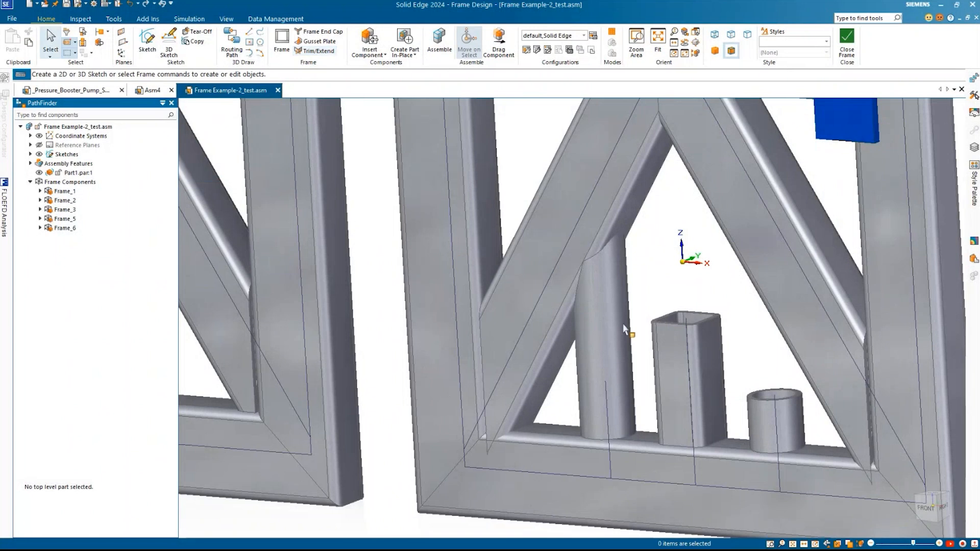
# Step: Restart Trim/Extend and accept the top end face of the right round tube as the target
pyautogui.scroll(-3, 672, 335)
pyautogui.moveTo(673, 330); pyautogui.dragTo(620, 297, button='middle')
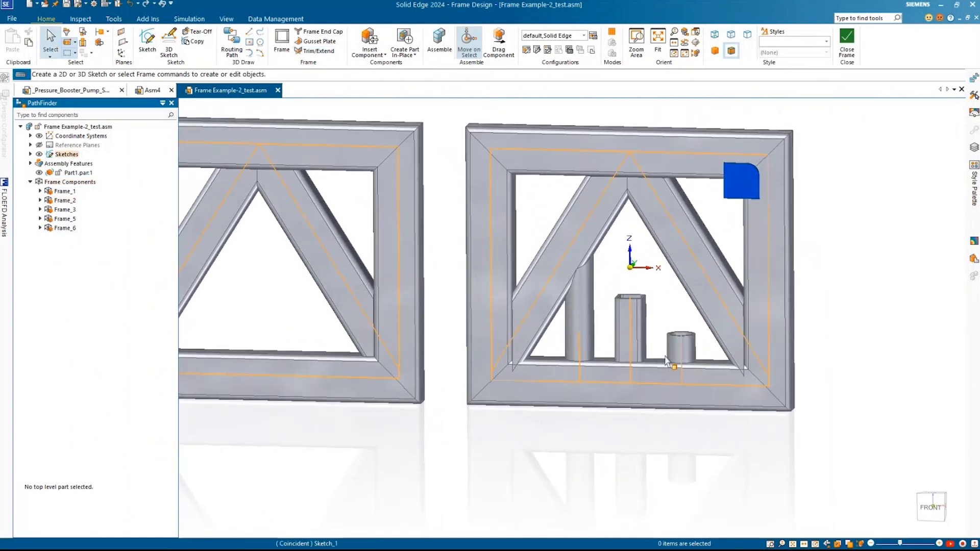
pyautogui.scroll(3, 654, 332)
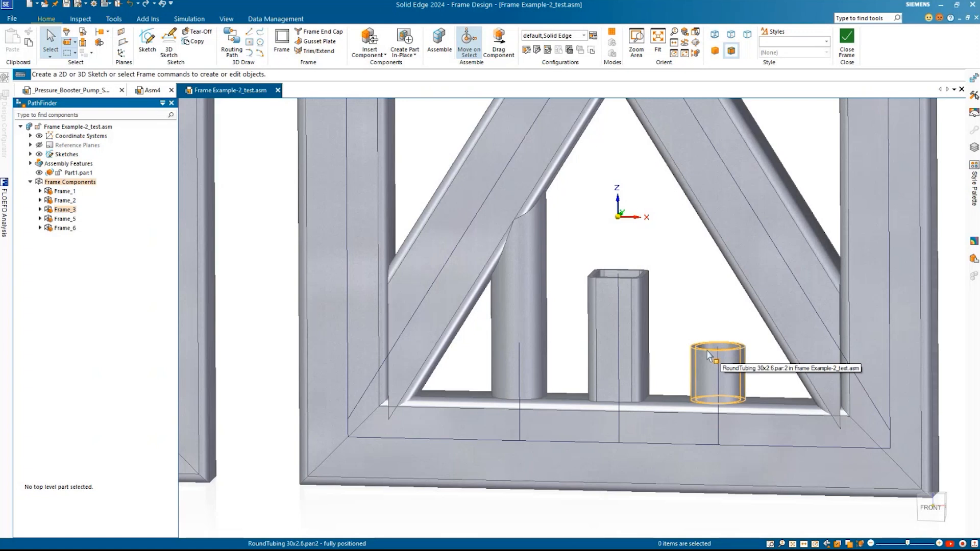
pyautogui.click(319, 51)
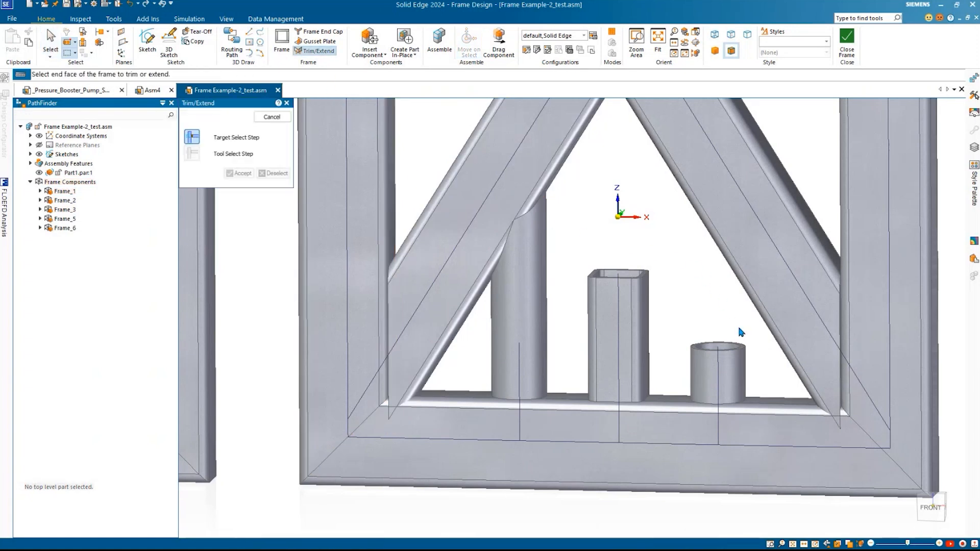
pyautogui.click(744, 348)
pyautogui.moveTo(627, 193); pyautogui.dragTo(599, 245, button='middle')
pyautogui.click(239, 173)
# Step: Extend the right round tube to the inner face of the right diagonal with a weld gap, check the gap in front view, and finish
pyautogui.click(576, 231)
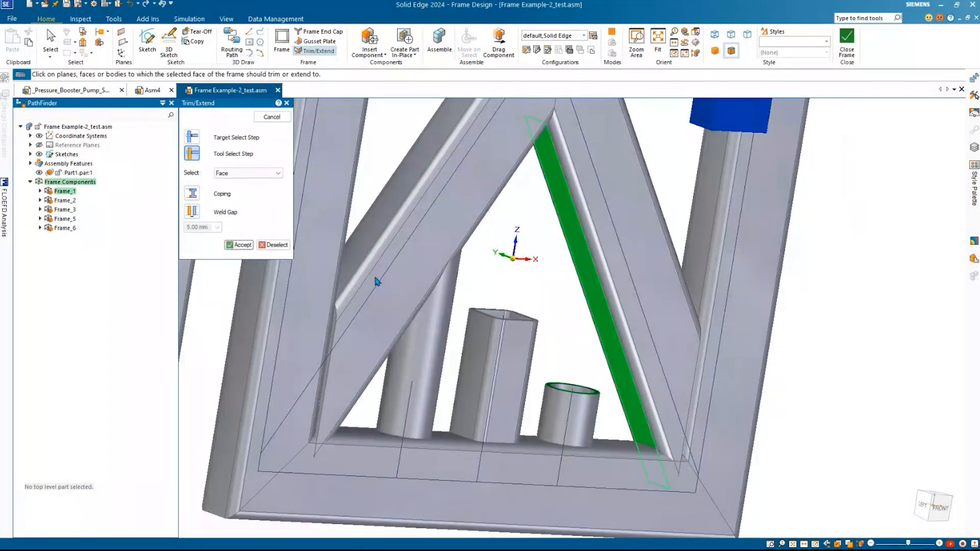
pyautogui.click(192, 212)
pyautogui.click(241, 245)
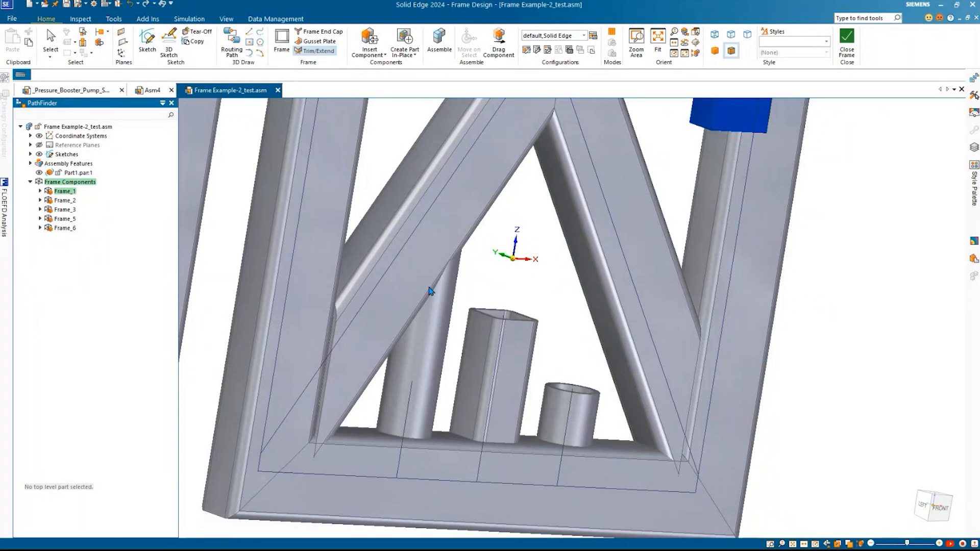
pyautogui.click(940, 507)
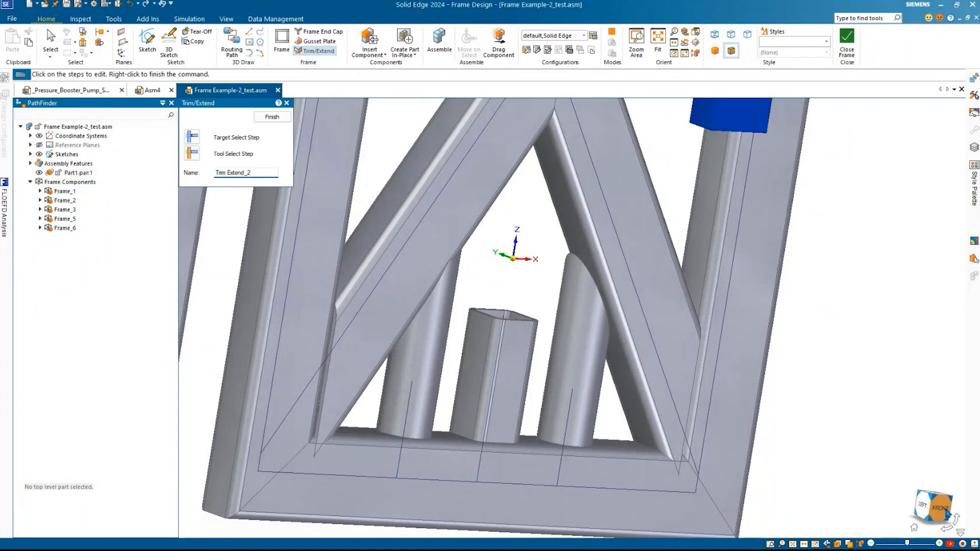
pyautogui.scroll(3, 768, 327)
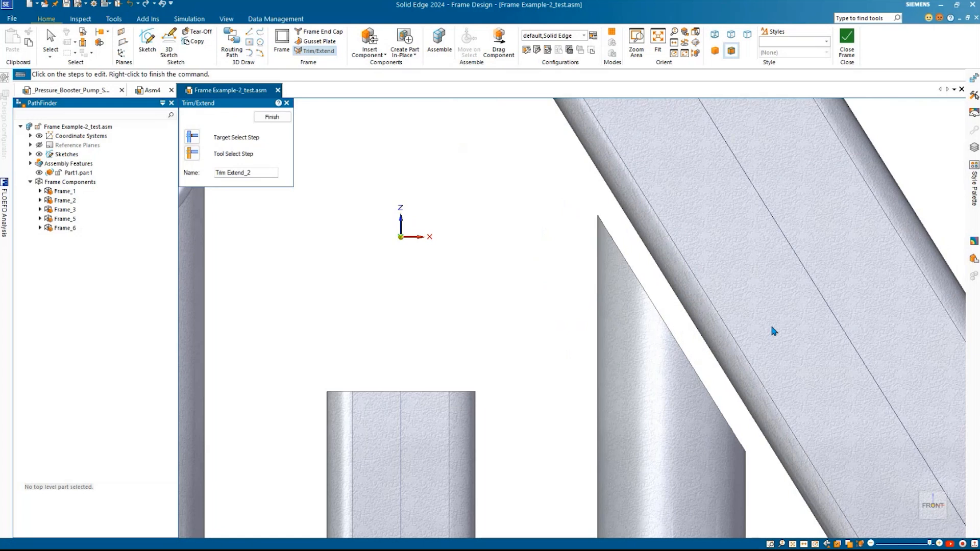
pyautogui.scroll(-3, 771, 323)
pyautogui.click(267, 121)
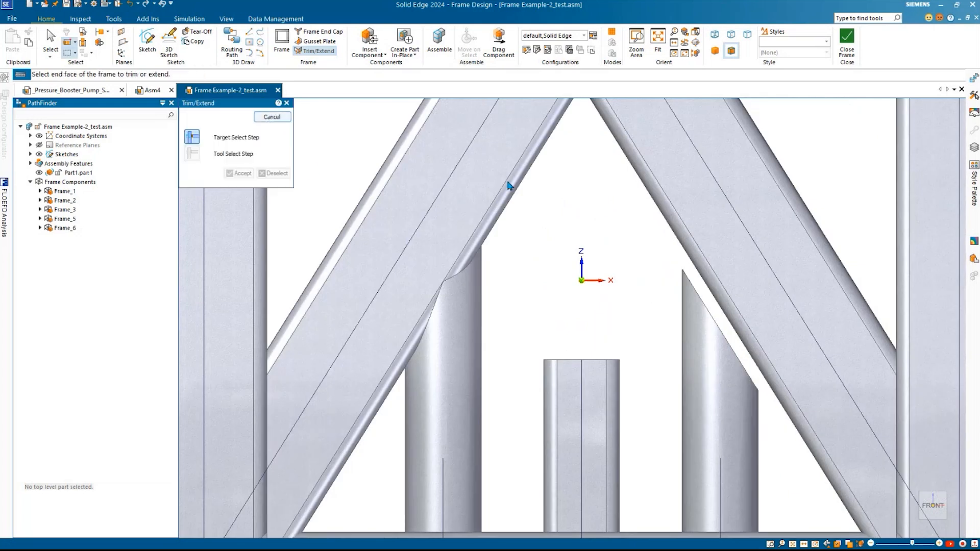
pyautogui.rightClick(528, 197)
# Step: Start Trim/Extend and accept the top end face of the middle square tube as the target
pyautogui.scroll(-2, 532, 201)
pyautogui.scroll(-2, 583, 231)
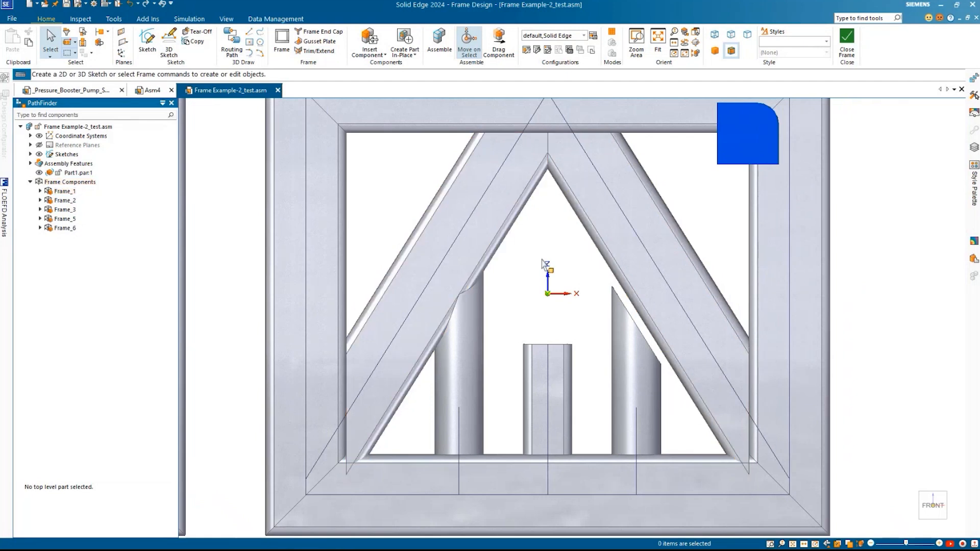
pyautogui.click(319, 51)
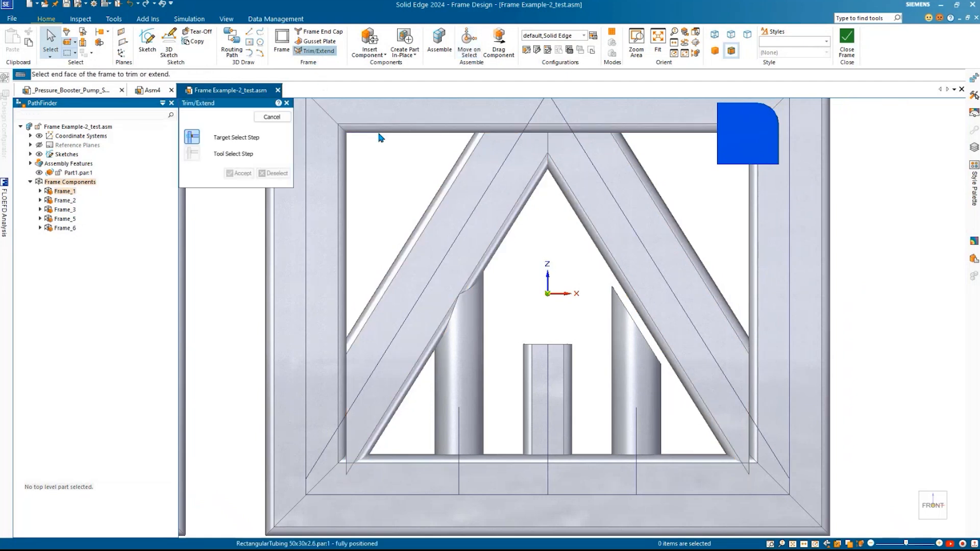
pyautogui.moveTo(533, 215); pyautogui.dragTo(537, 381, button='middle')
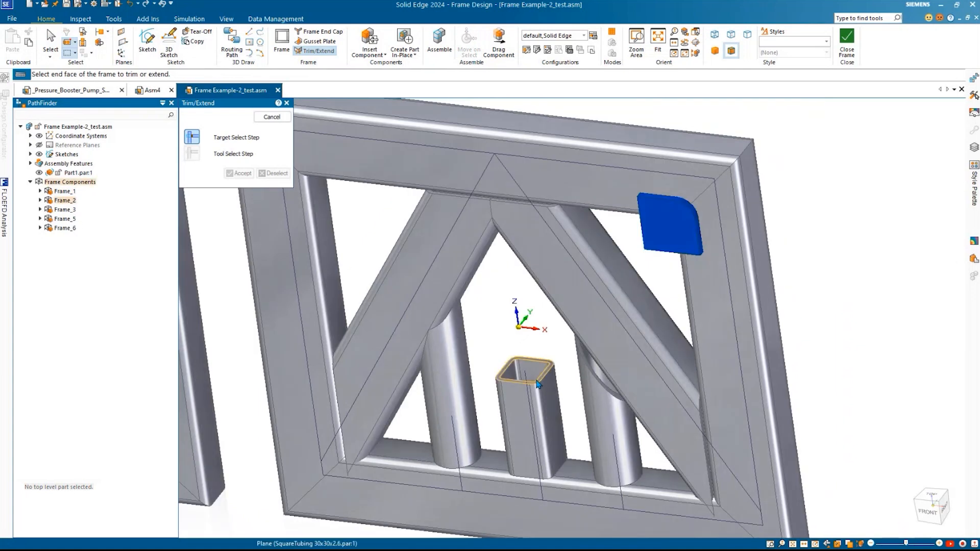
pyautogui.click(537, 384)
pyautogui.click(243, 174)
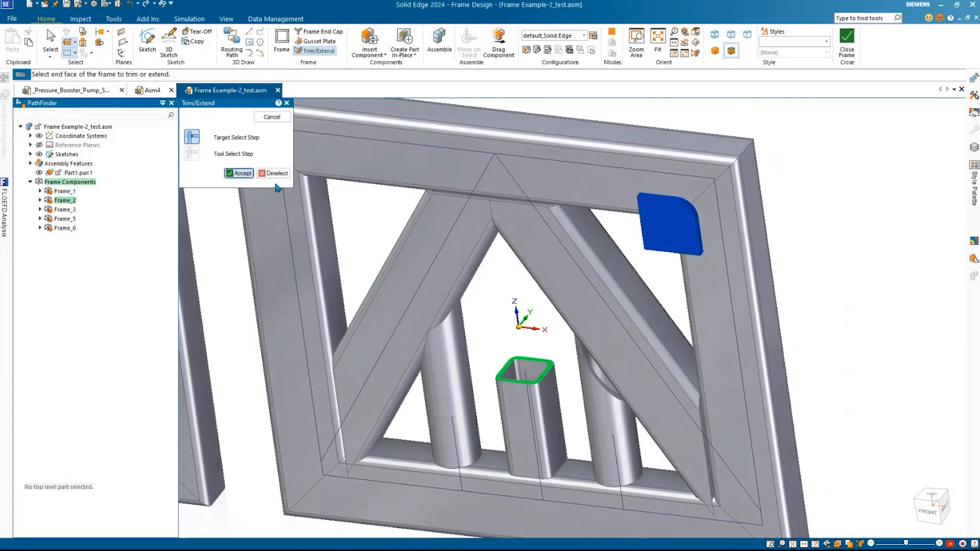
# Step: Extend the middle square tube to both diagonals using Body selection, with Coping on and Weld Gap off, check the front view, and finish
pyautogui.moveTo(531, 352); pyautogui.dragTo(537, 204, button='middle')
pyautogui.scroll(2, 529, 168)
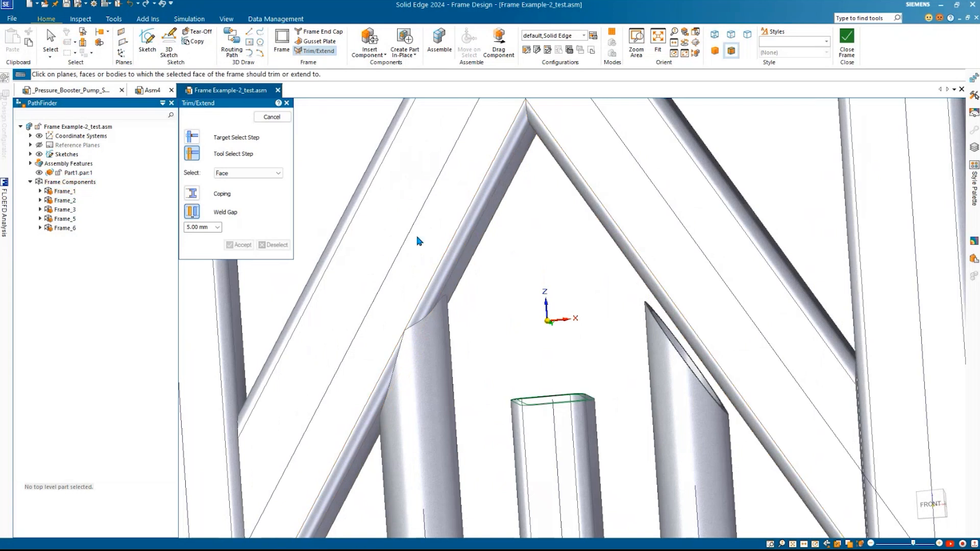
pyautogui.click(257, 175)
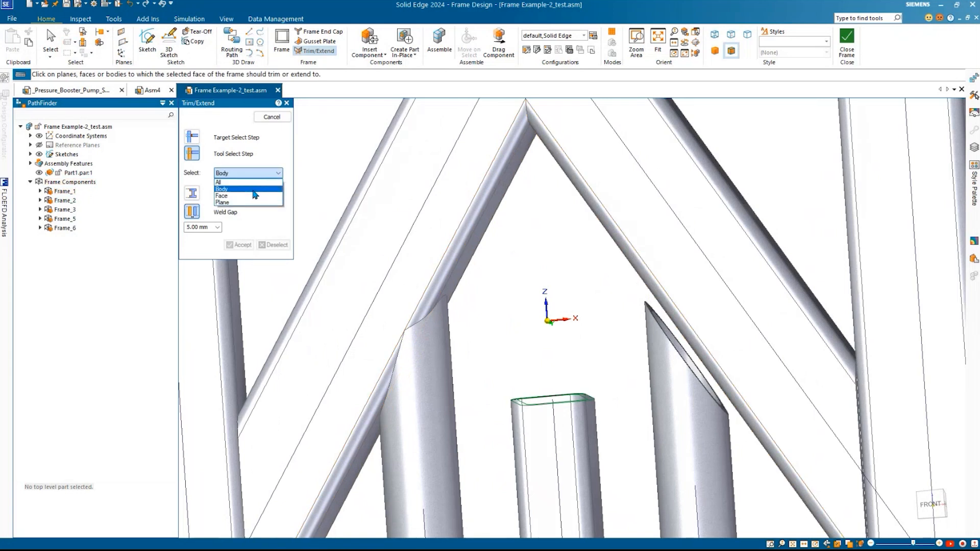
pyautogui.click(254, 189)
pyautogui.click(466, 207)
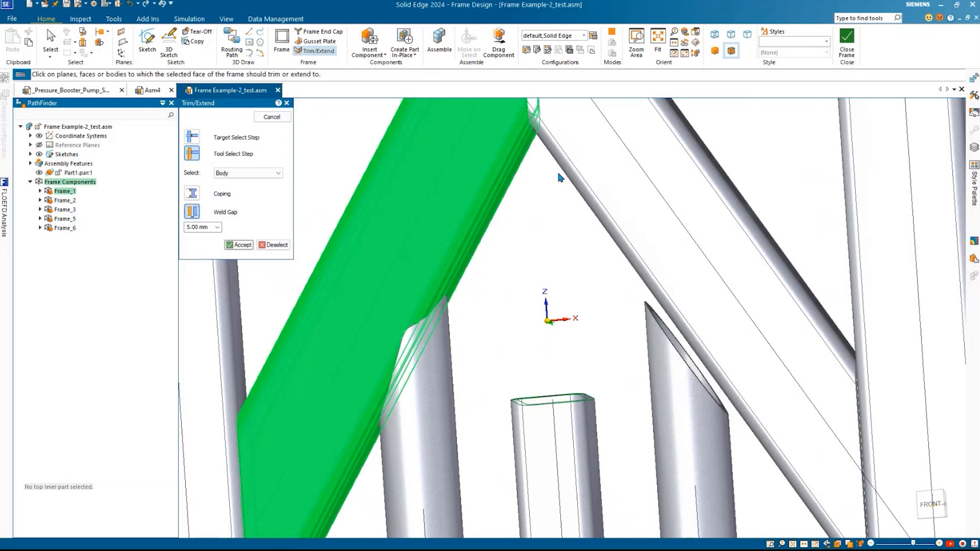
pyautogui.click(576, 164)
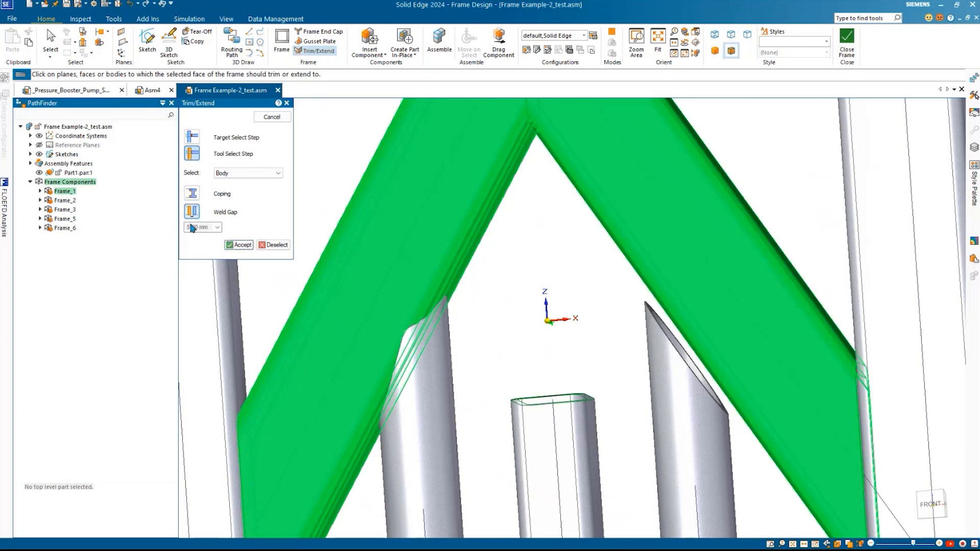
pyautogui.click(192, 193)
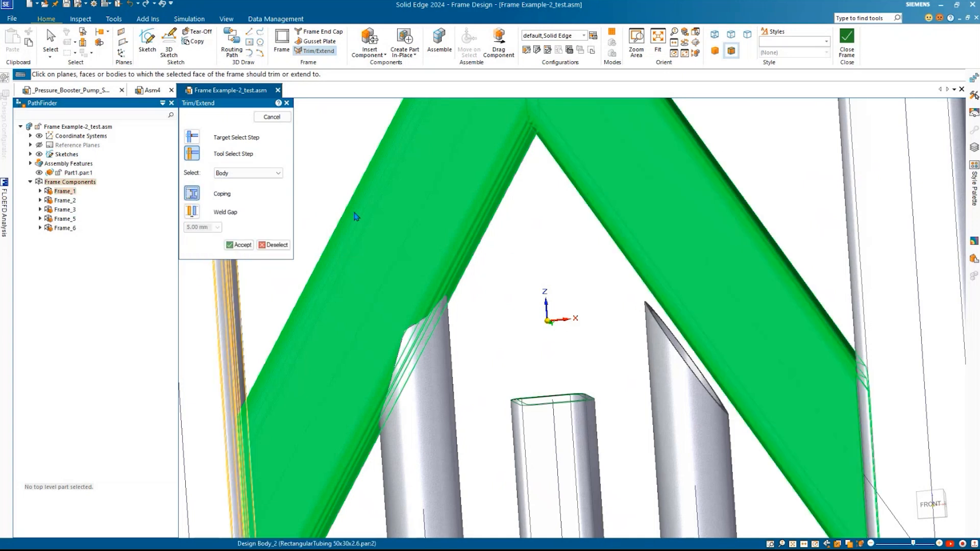
pyautogui.click(239, 245)
pyautogui.moveTo(466, 225); pyautogui.dragTo(473, 286, button='middle')
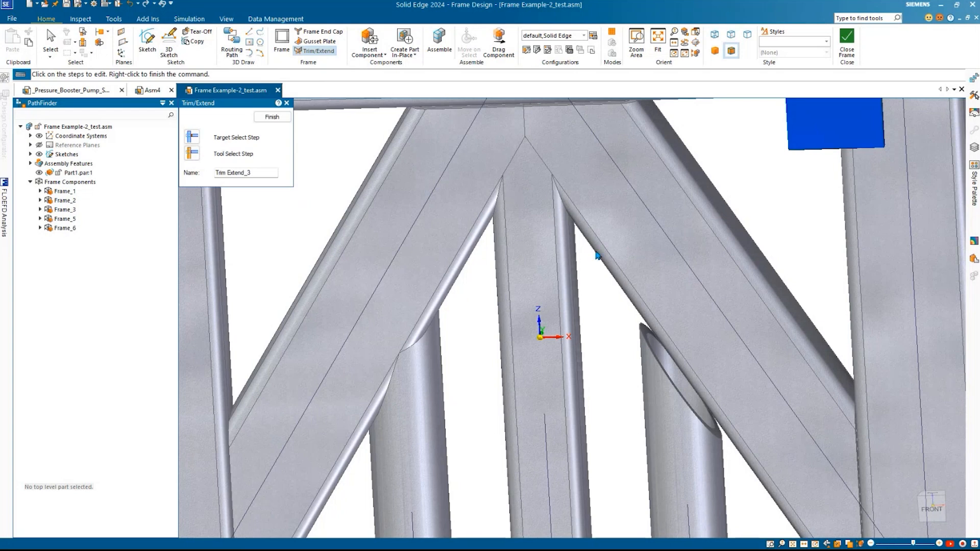
pyautogui.click(932, 510)
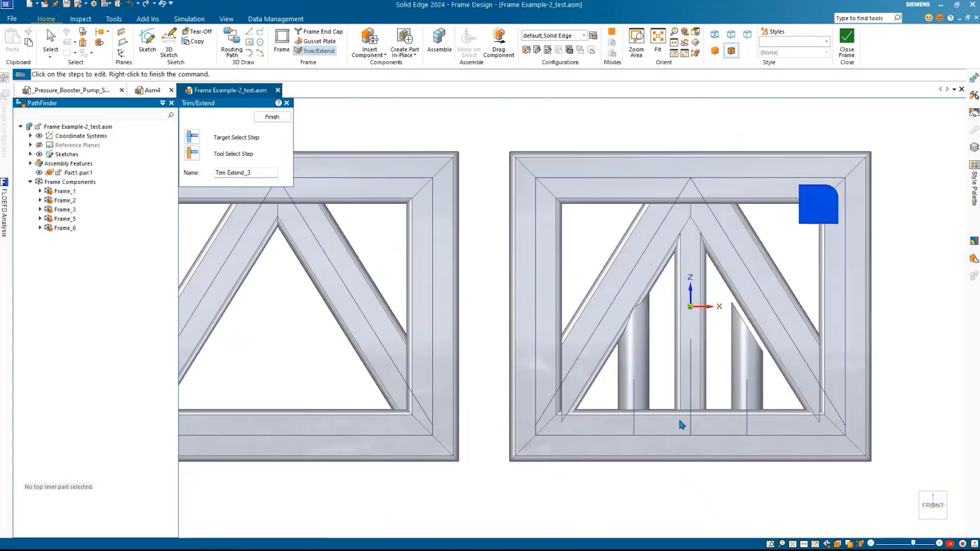
pyautogui.scroll(-2, 682, 425)
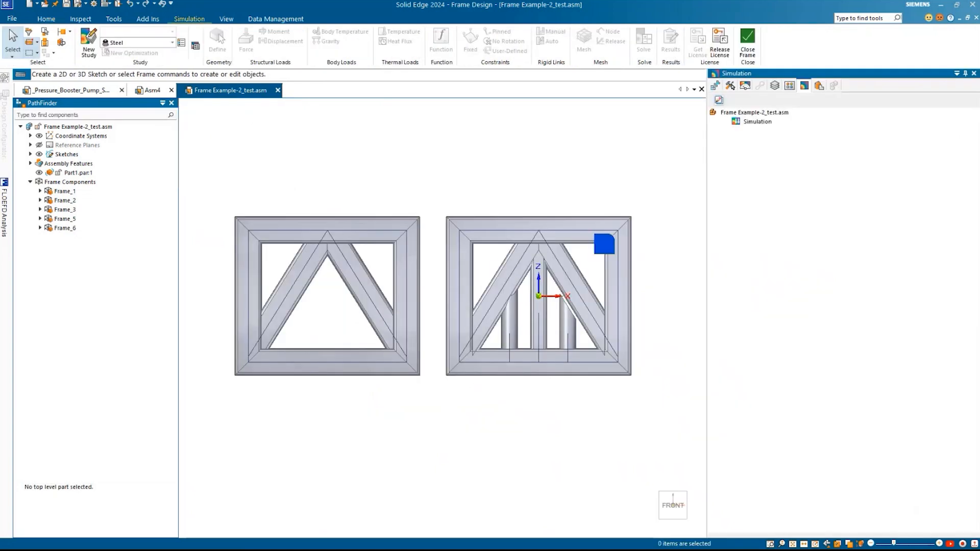
# Step: Switch to Asm4 and examine the uprights running between the upper and lower rails of the base frame
pyautogui.click(156, 92)
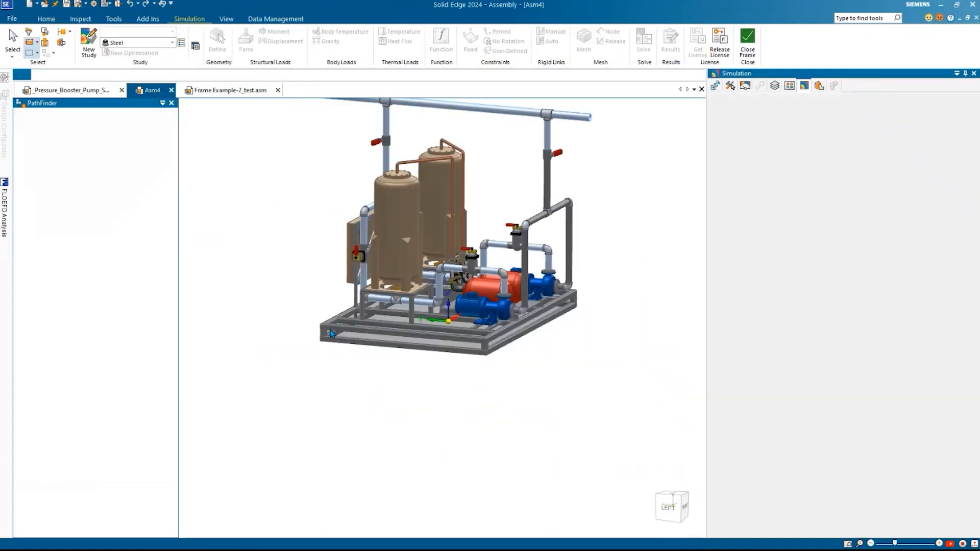
pyautogui.moveTo(348, 310); pyautogui.dragTo(471, 284, button='middle')
pyautogui.scroll(6, 436, 299)
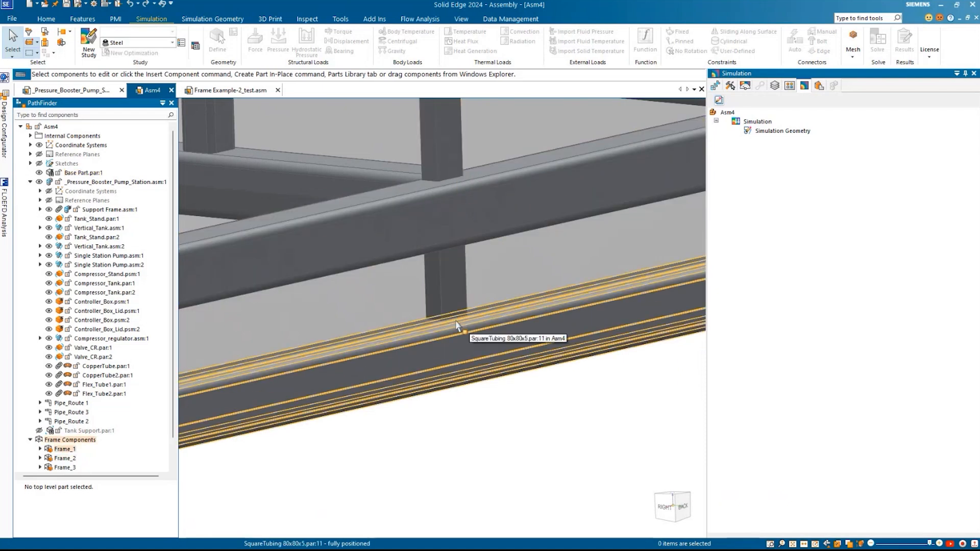
pyautogui.scroll(-3, 457, 320)
pyautogui.moveTo(458, 291); pyautogui.dragTo(423, 303, button='middle')
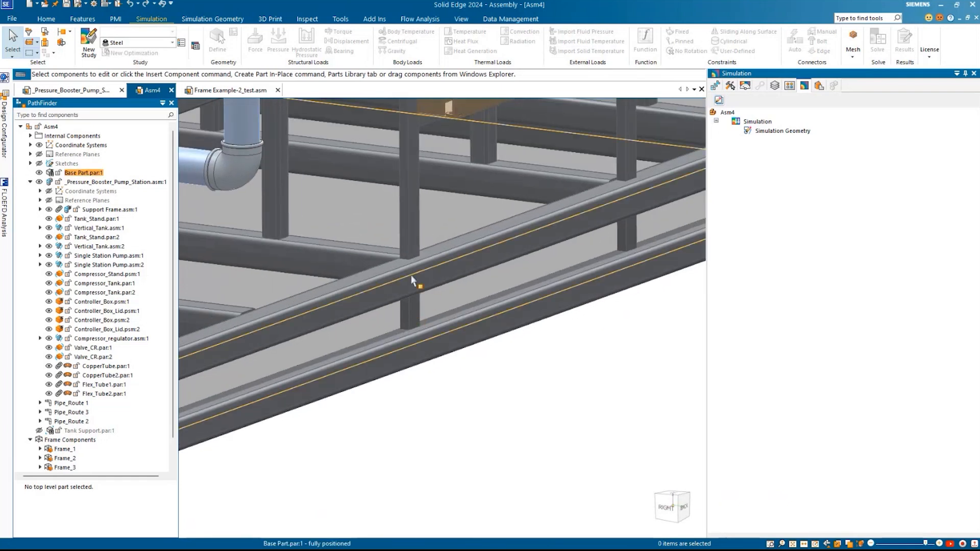
pyautogui.scroll(-3, 411, 263)
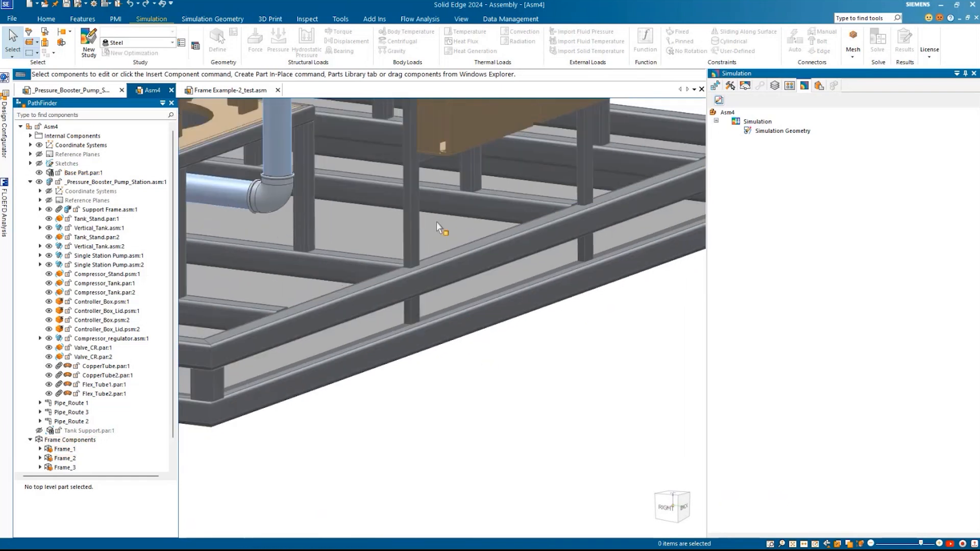
# Step: Open the Frame environment for Asm4, dismissing the notice about segment commands, and show the frame modelling commands
pyautogui.click(340, 19)
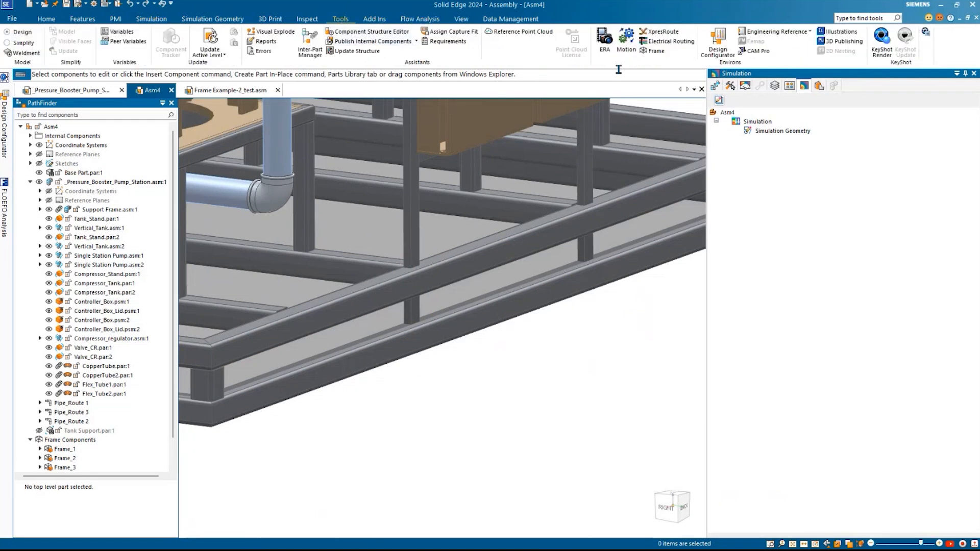
pyautogui.click(654, 51)
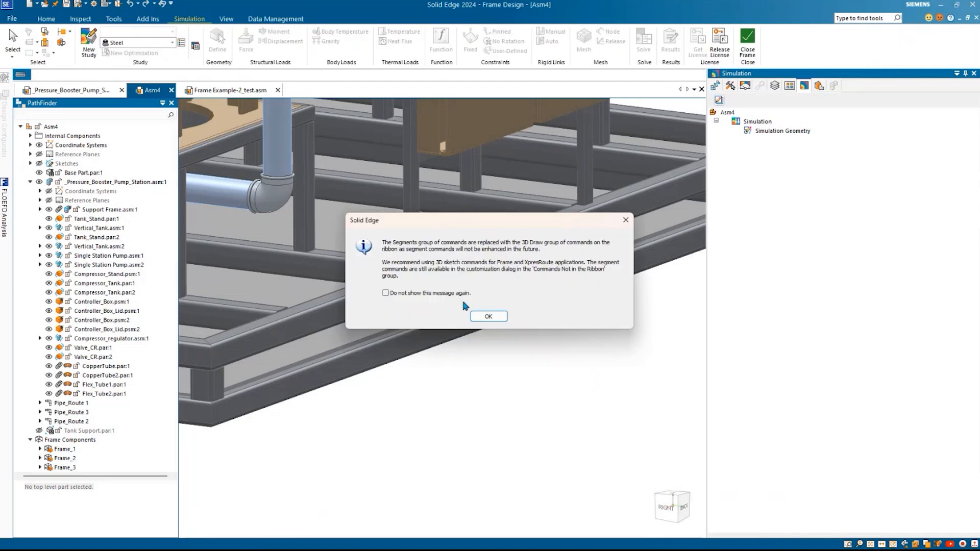
pyautogui.click(486, 319)
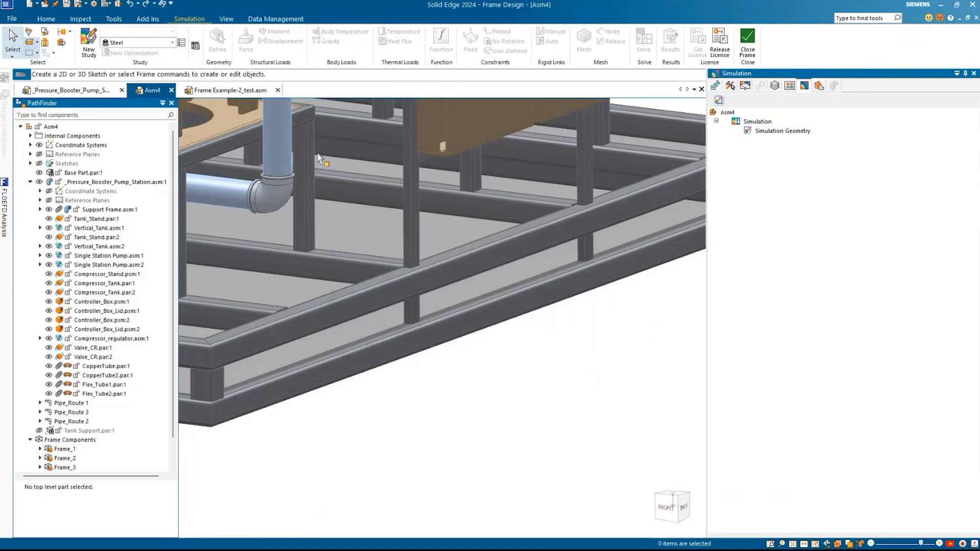
pyautogui.click(46, 19)
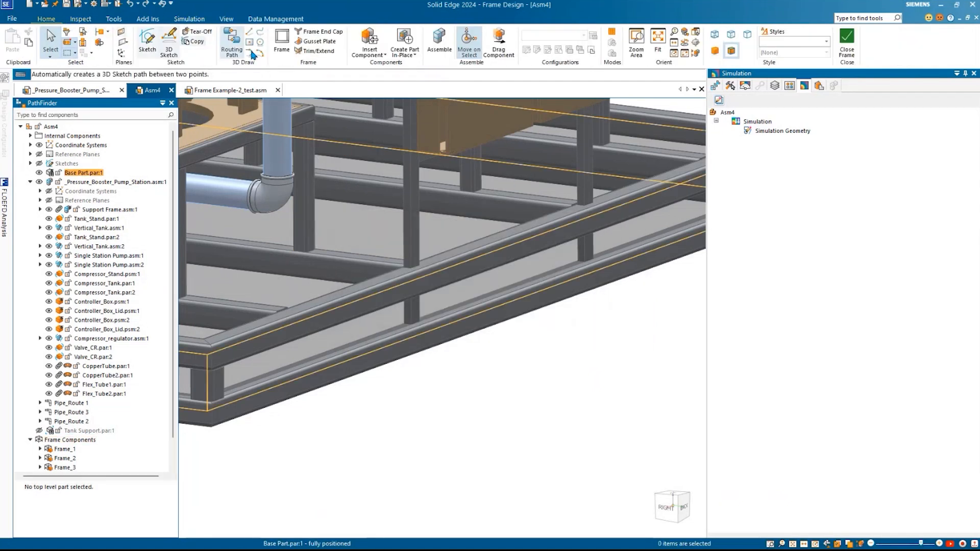
# Step: Trim the bottom end of an upright between the base frame rails to the upper rail with Trim/Extend, using Body selection
pyautogui.click(303, 51)
pyautogui.scroll(6, 419, 344)
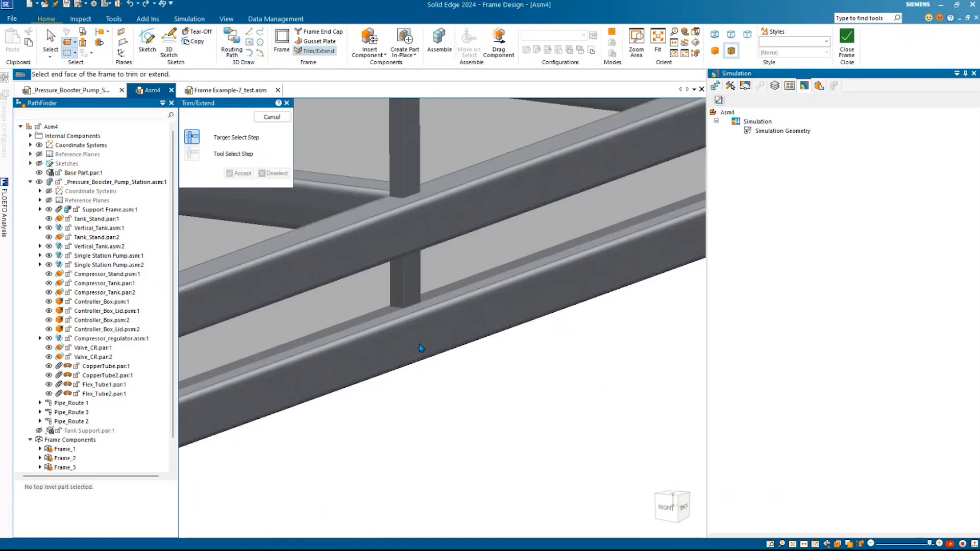
pyautogui.click(402, 278)
pyautogui.scroll(-5, 403, 279)
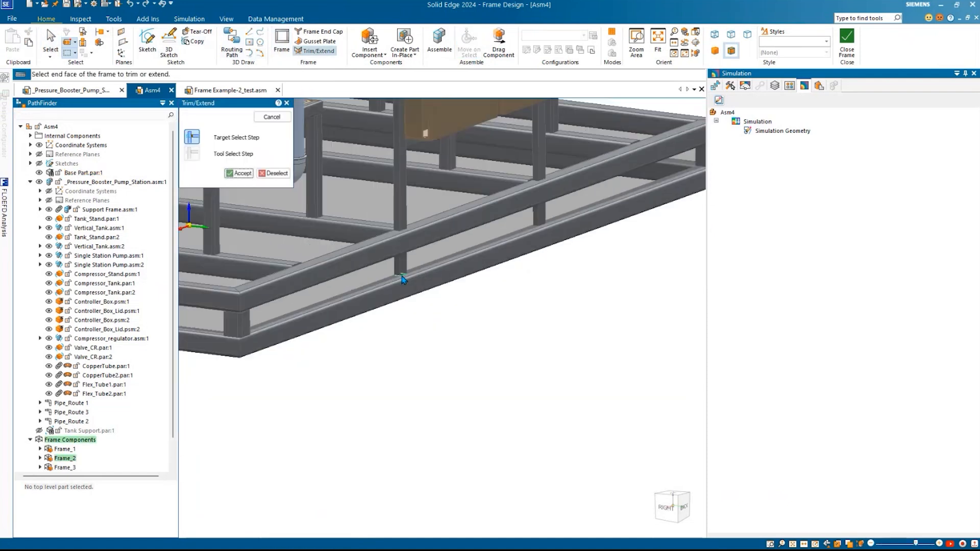
pyautogui.click(239, 173)
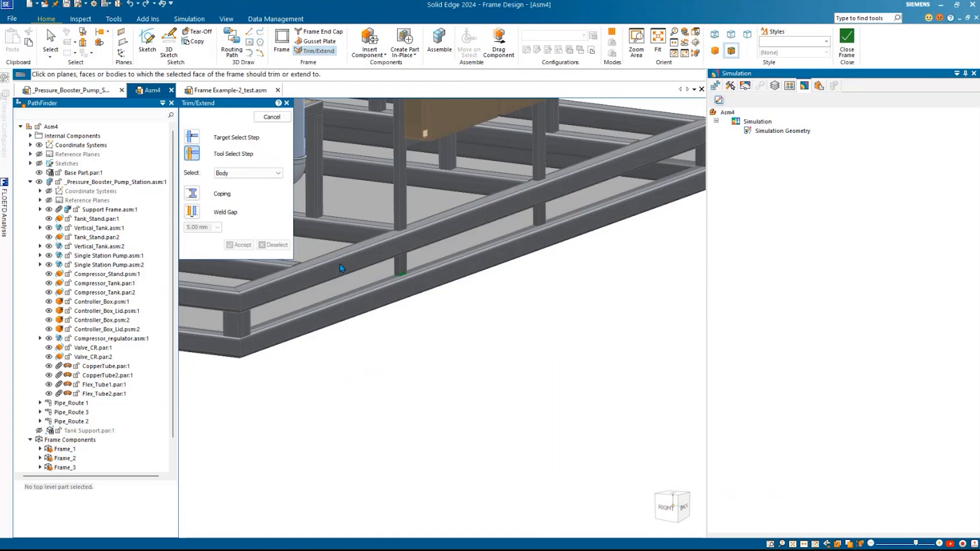
pyautogui.click(239, 245)
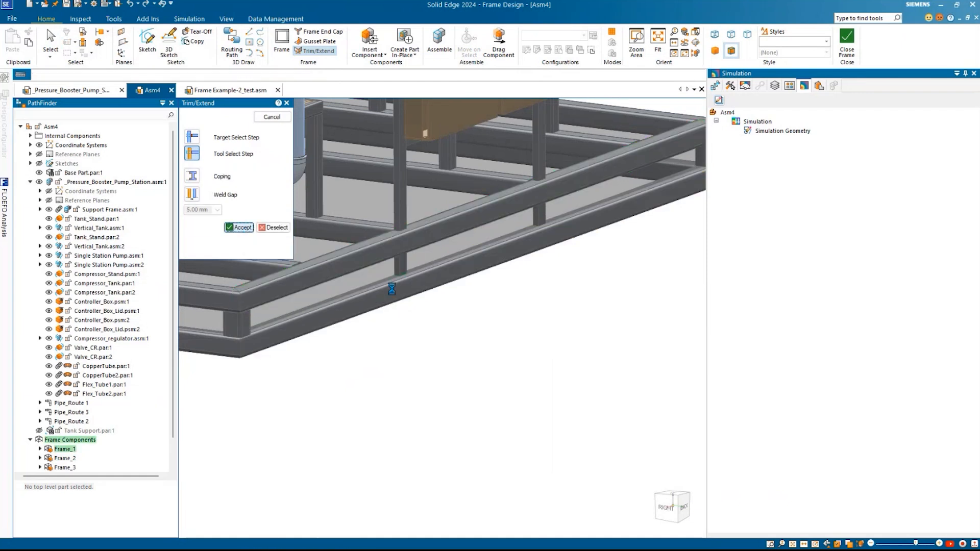
pyautogui.scroll(3, 407, 247)
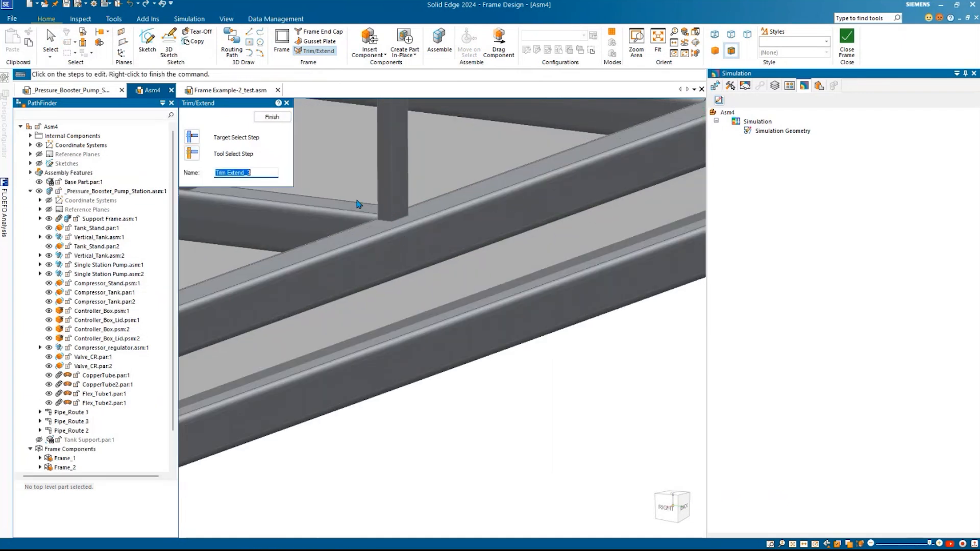
pyautogui.click(276, 117)
# Step: Trim the neighbouring upright's bottom end to the upper rail's body, finish Trim/Extend, and review the whole skid
pyautogui.keyDown('shift'); pyautogui.moveTo(318, 271); pyautogui.dragTo(312, 235, button='middle'); pyautogui.keyUp('shift')
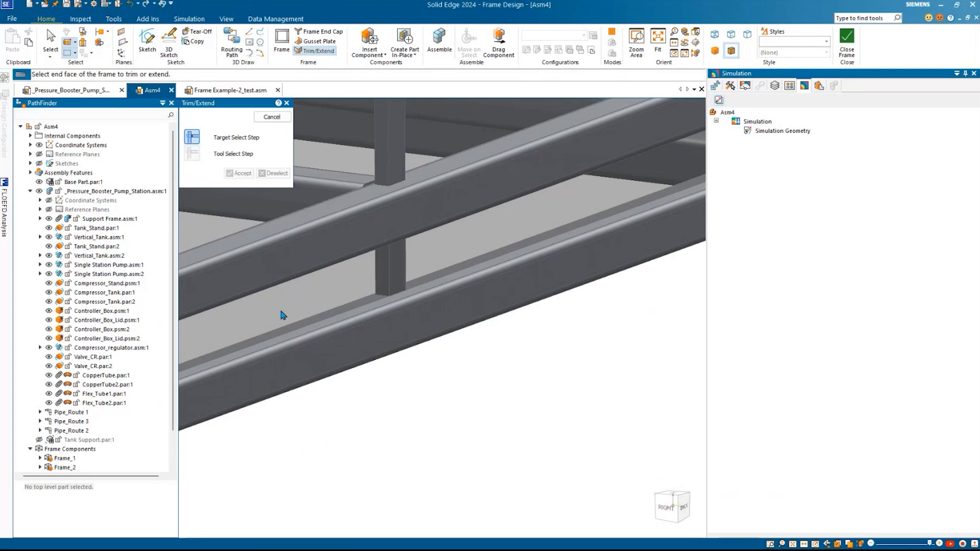
pyautogui.click(388, 300)
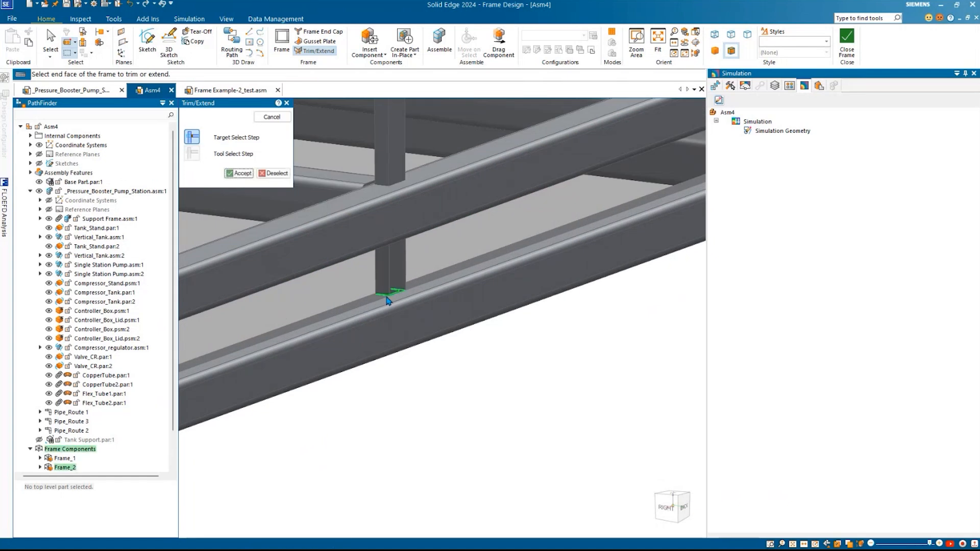
pyautogui.click(239, 173)
pyautogui.click(335, 220)
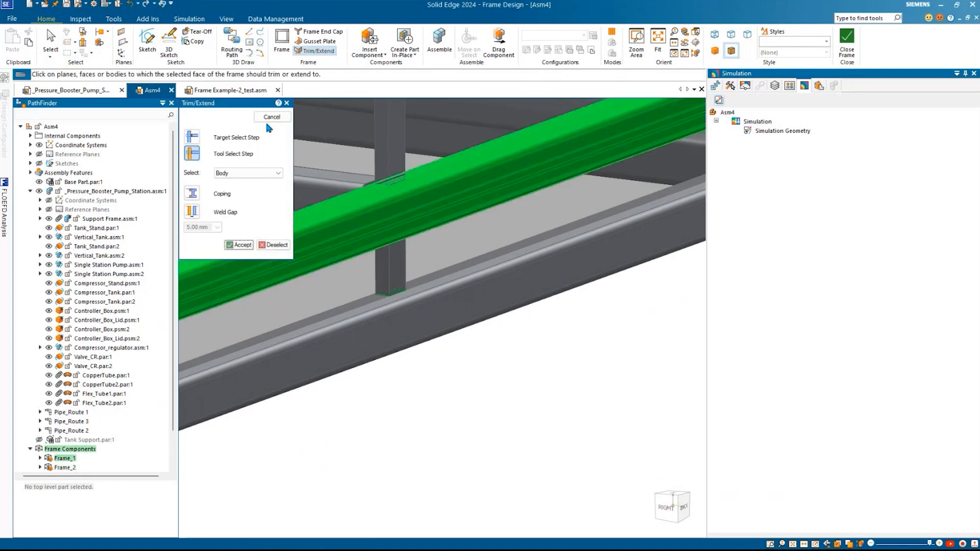
pyautogui.click(239, 244)
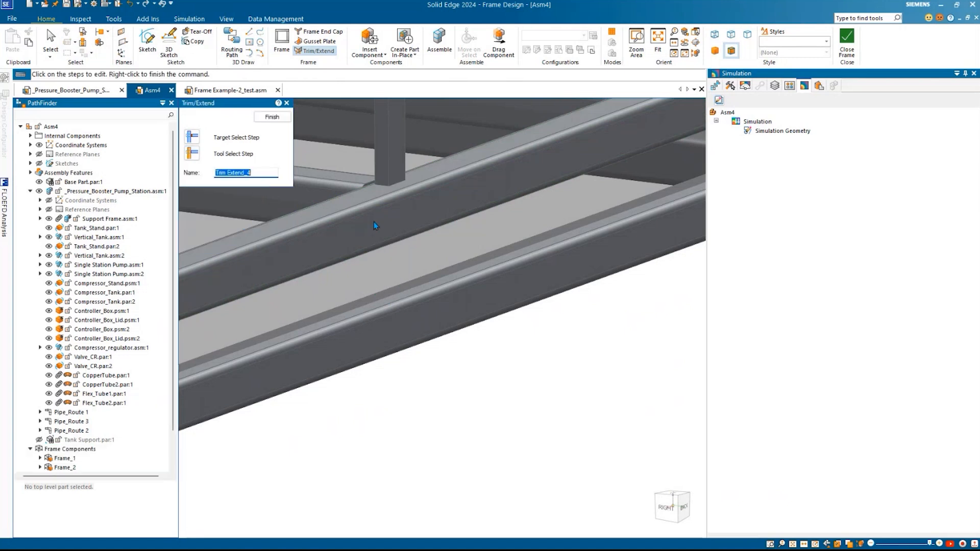
pyautogui.scroll(-3, 376, 224)
pyautogui.click(271, 117)
pyautogui.scroll(-4, 332, 306)
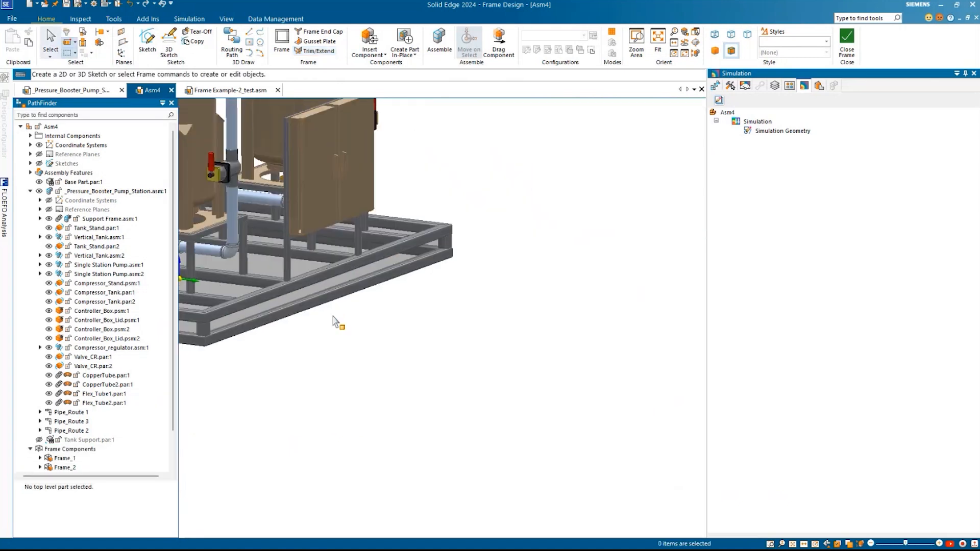
pyautogui.moveTo(278, 366); pyautogui.dragTo(499, 407, button='middle')
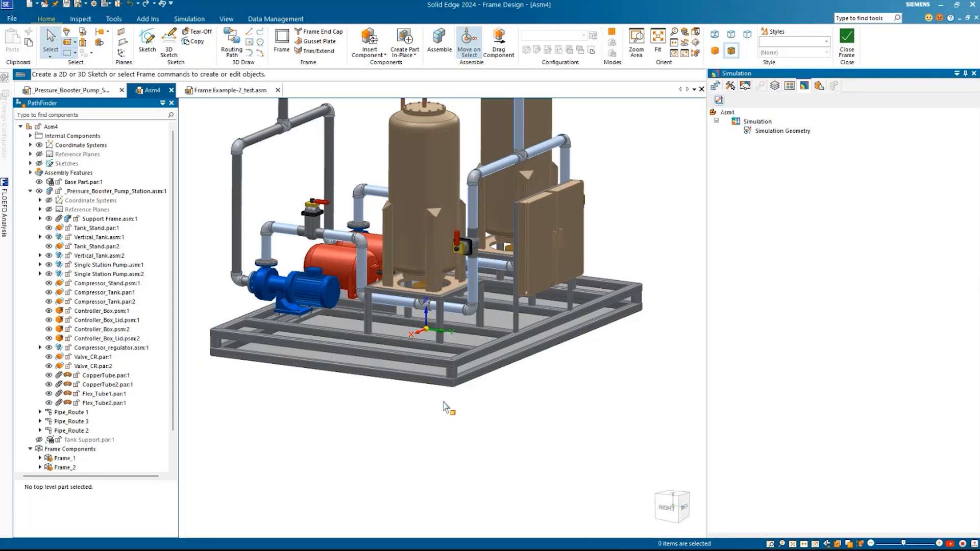
pyautogui.scroll(-3, 443, 403)
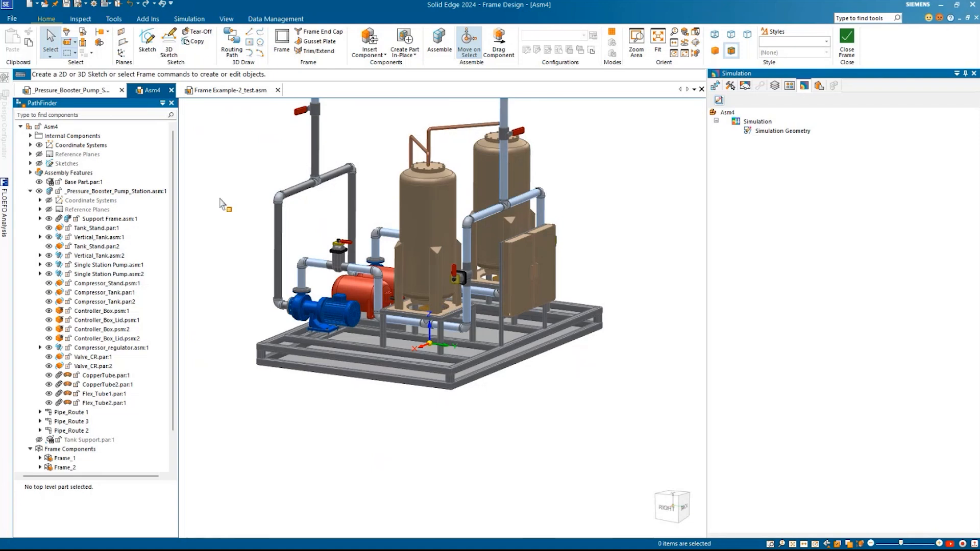
# Step: Start a new simulation study for Asm4 with study type Linear Static and mesh type Beam
pyautogui.click(189, 19)
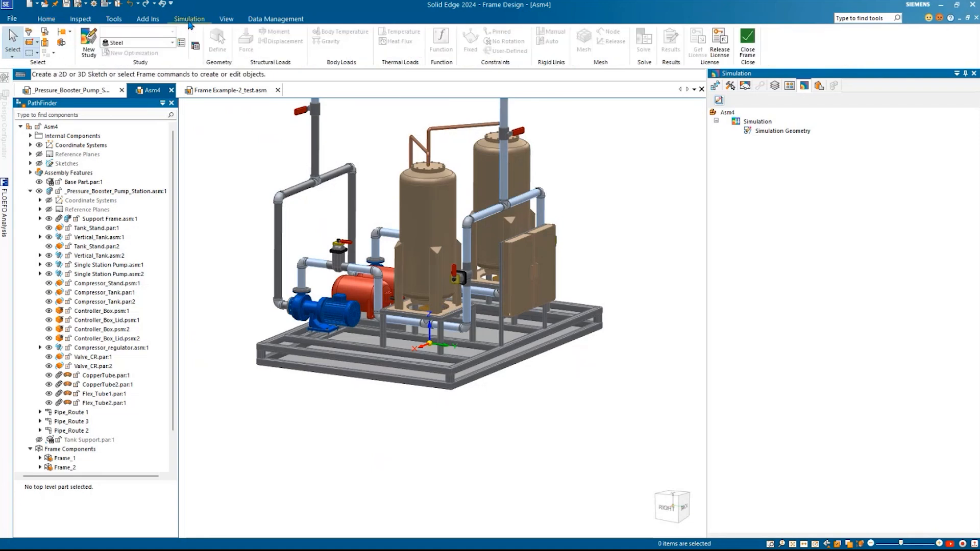
pyautogui.click(89, 51)
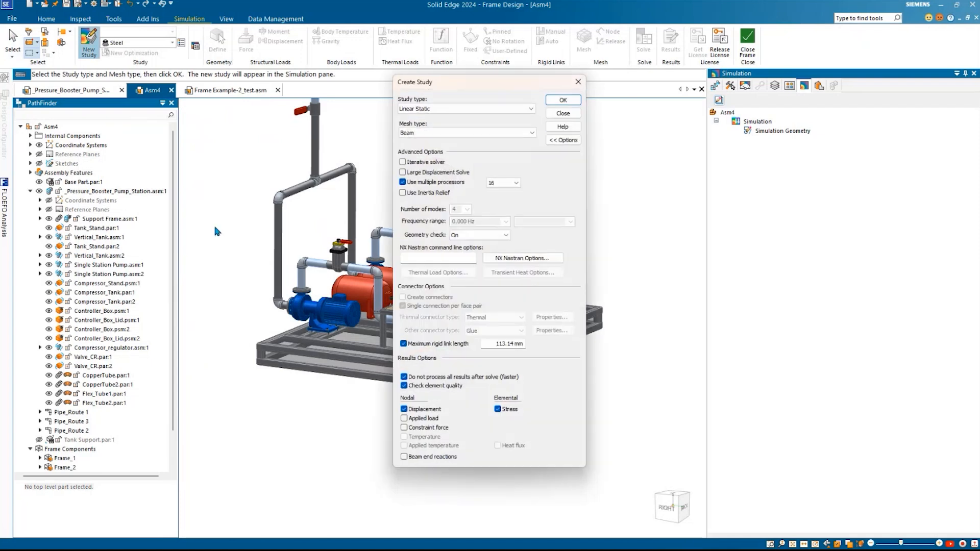
pyautogui.click(447, 111)
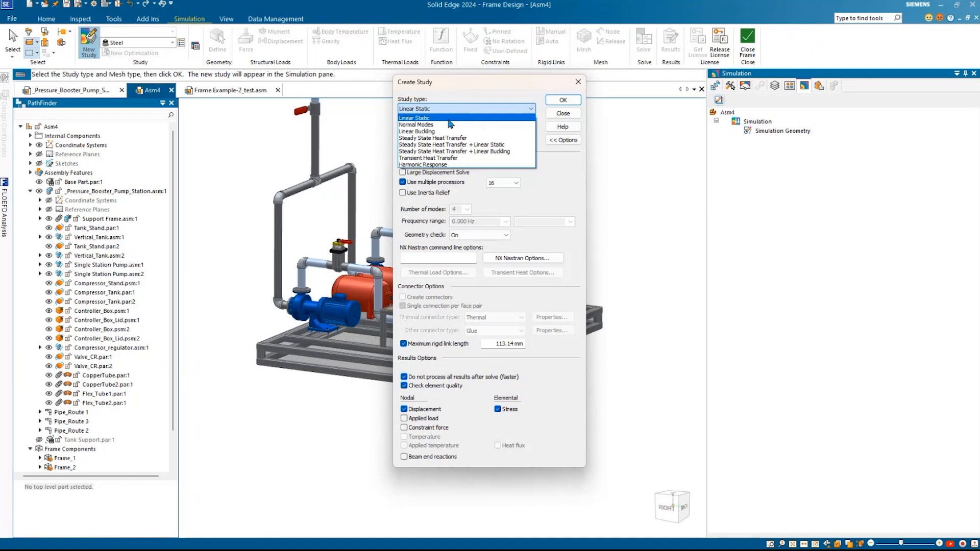
pyautogui.click(451, 118)
pyautogui.moveTo(467, 82); pyautogui.dragTo(696, 102)
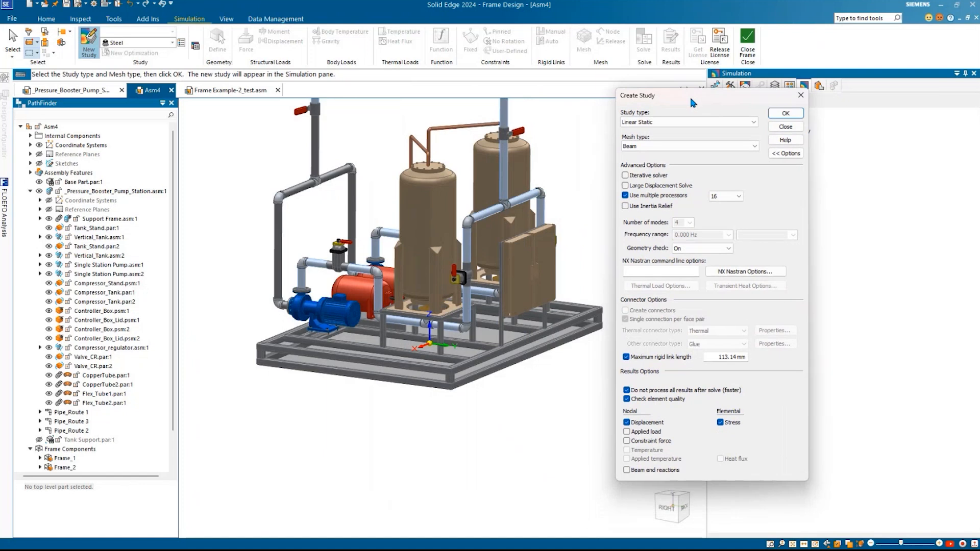
pyautogui.click(661, 149)
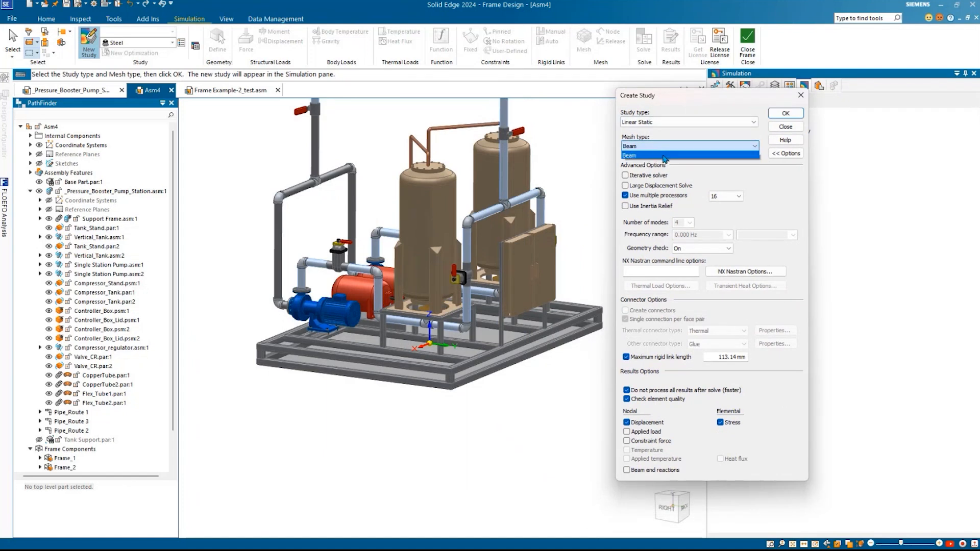
pyautogui.click(663, 156)
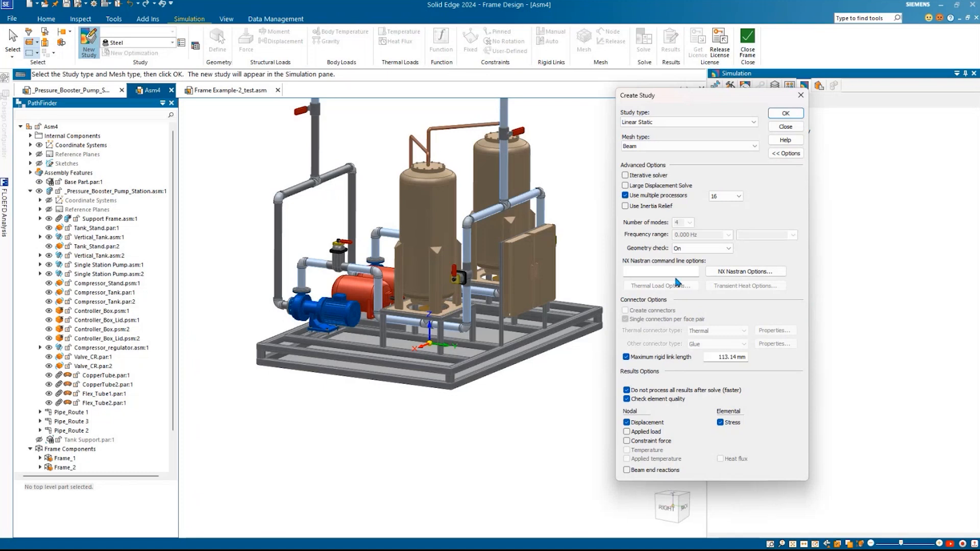
# Step: Set the maximum rigid link length to 200 mm, include applied load and beam end reactions in the results, and create the study
pyautogui.moveTo(688, 93); pyautogui.dragTo(683, 63)
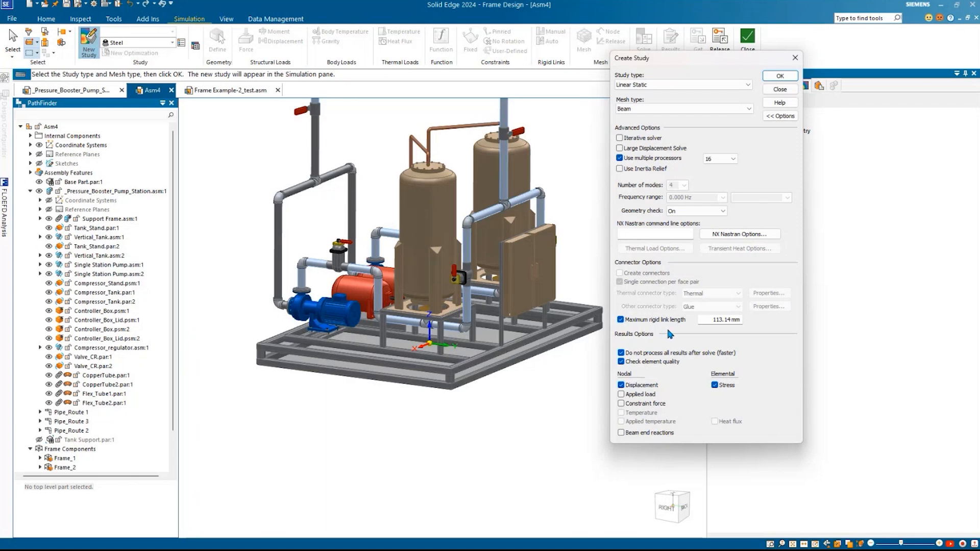
pyautogui.click(717, 320)
pyautogui.moveTo(717, 320); pyautogui.dragTo(744, 320)
pyautogui.write('200')
pyautogui.press('Tab')
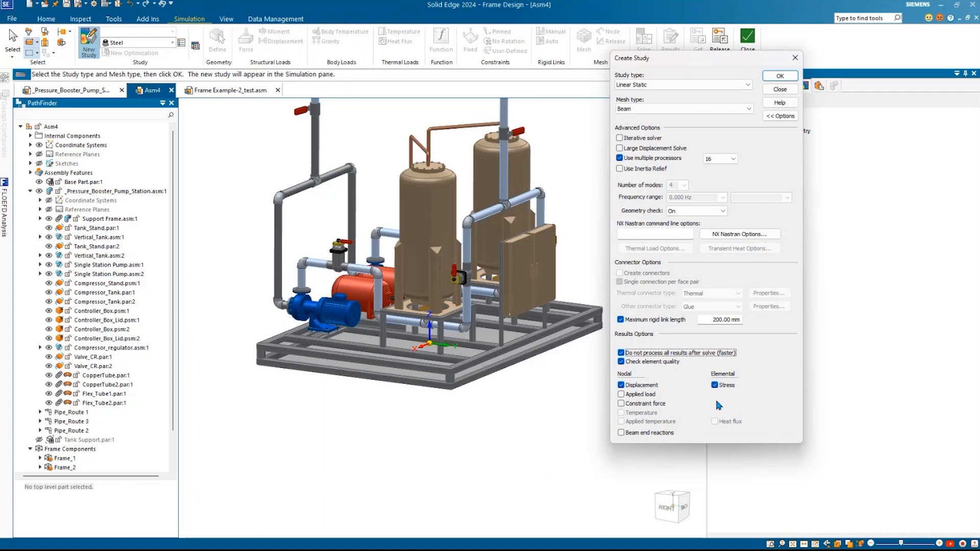
pyautogui.click(621, 433)
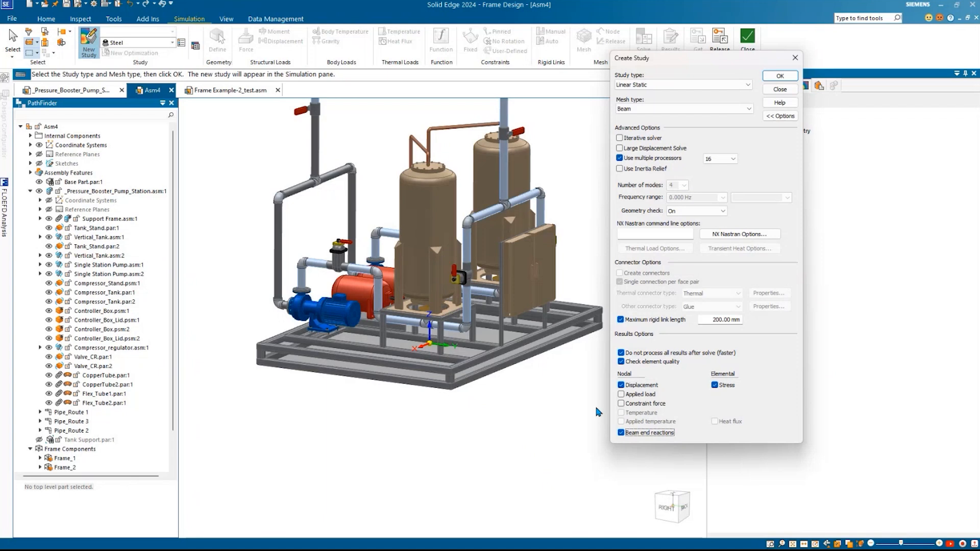
pyautogui.click(621, 395)
pyautogui.click(780, 76)
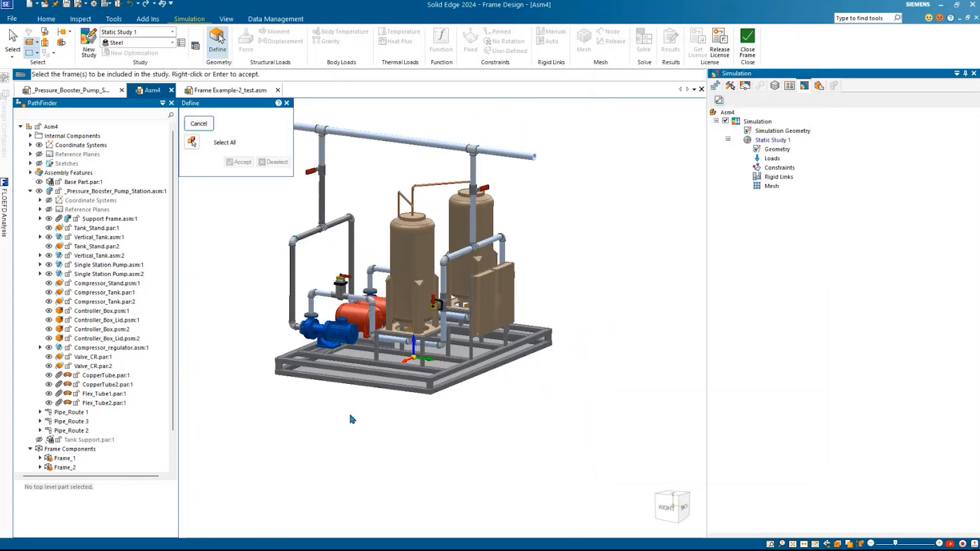
# Step: Hide the _Pressure_Booster_Pump_Station subassembly and define Frame_1 through Frame_5 as the study geometry
pyautogui.click(40, 192)
pyautogui.moveTo(174, 263); pyautogui.dragTo(173, 345)
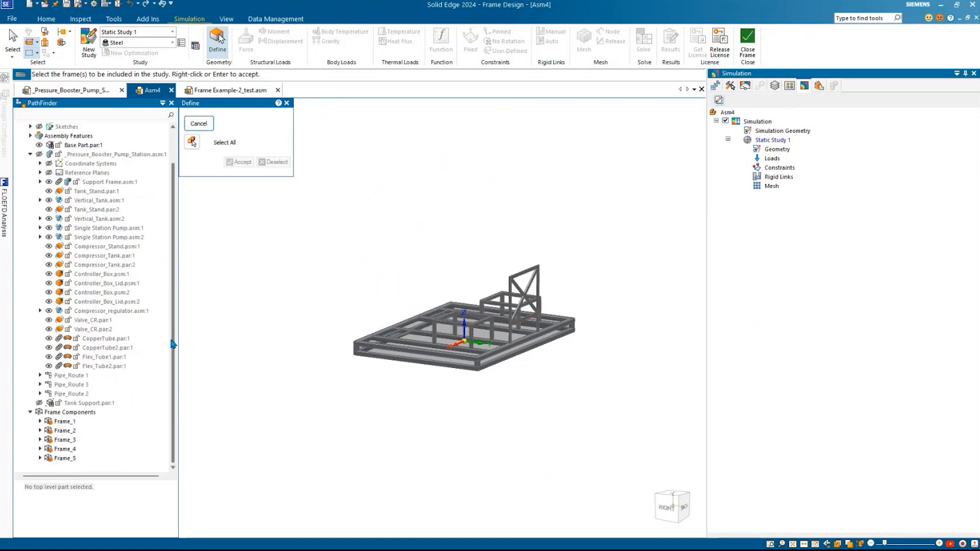
pyautogui.click(65, 422)
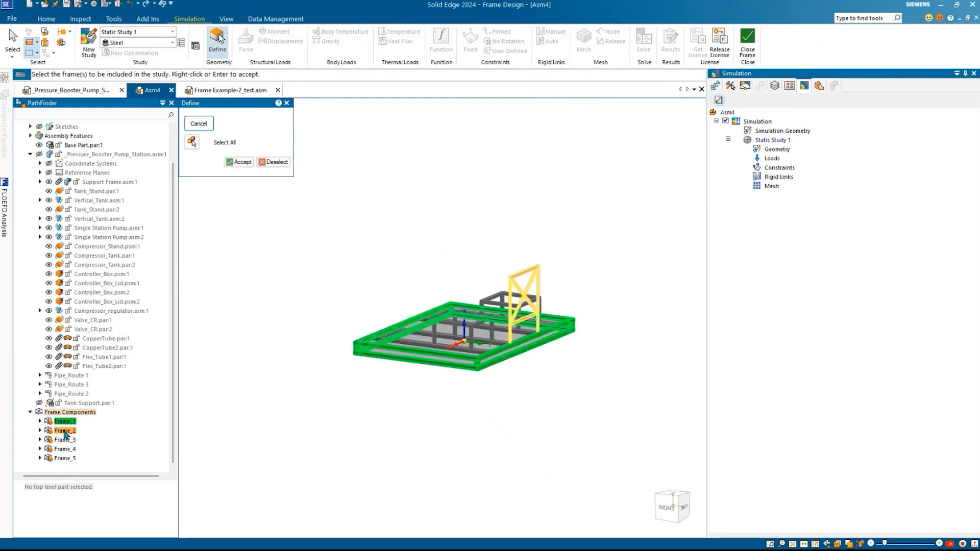
pyautogui.click(65, 431)
pyautogui.click(65, 441)
pyautogui.click(65, 449)
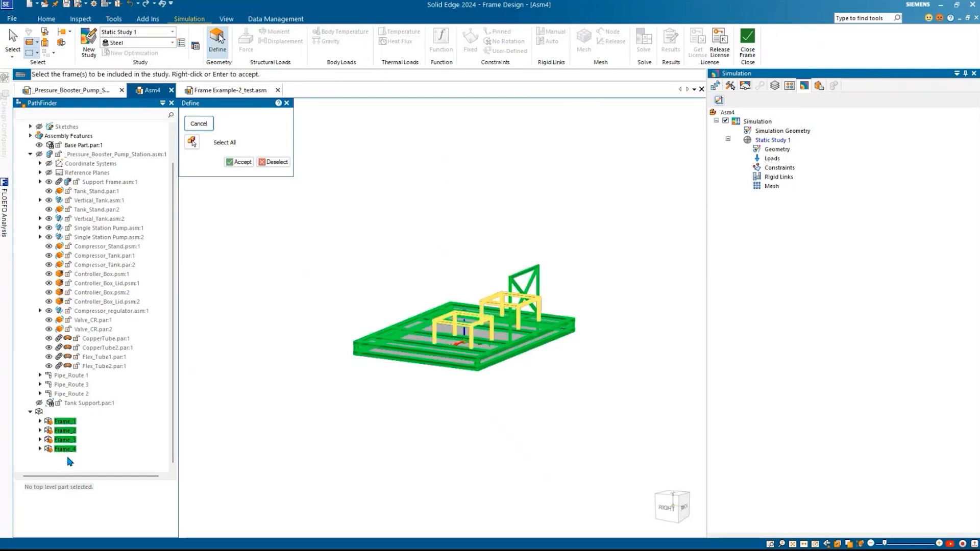
pyautogui.click(69, 458)
pyautogui.moveTo(277, 431); pyautogui.dragTo(407, 414, button='middle')
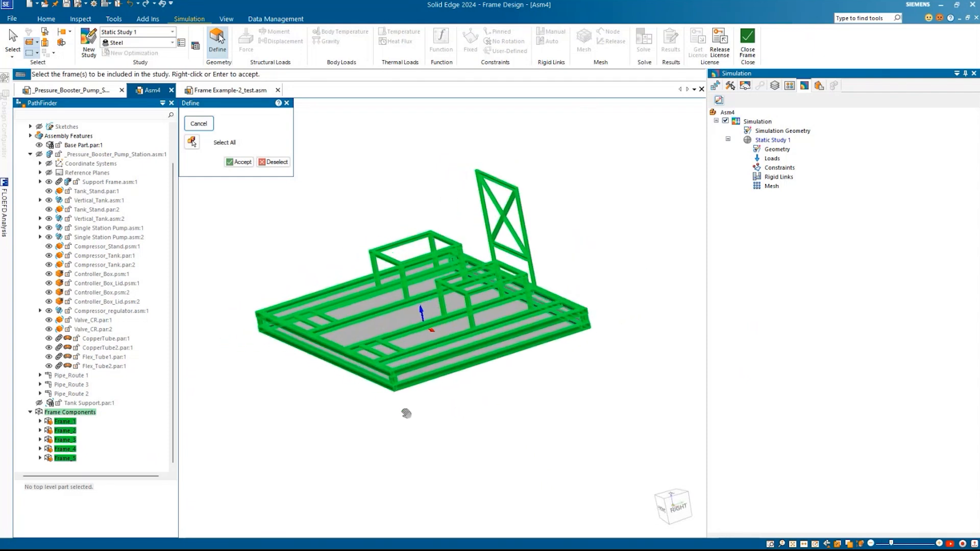
pyautogui.click(239, 162)
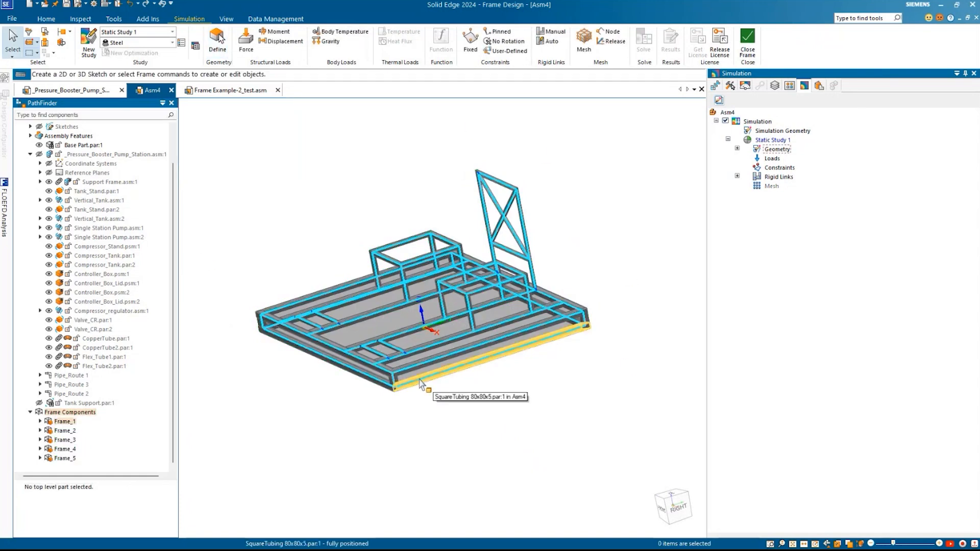
# Step: Examine the beam centrelines and the rigid links joining the short crossbars to the long floor members of the base frame
pyautogui.scroll(4, 425, 389)
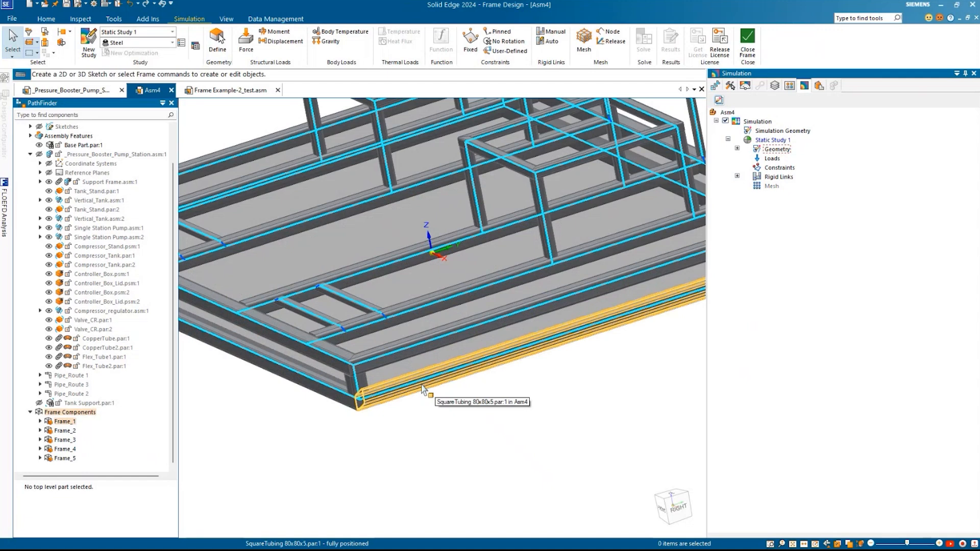
pyautogui.scroll(-4, 423, 390)
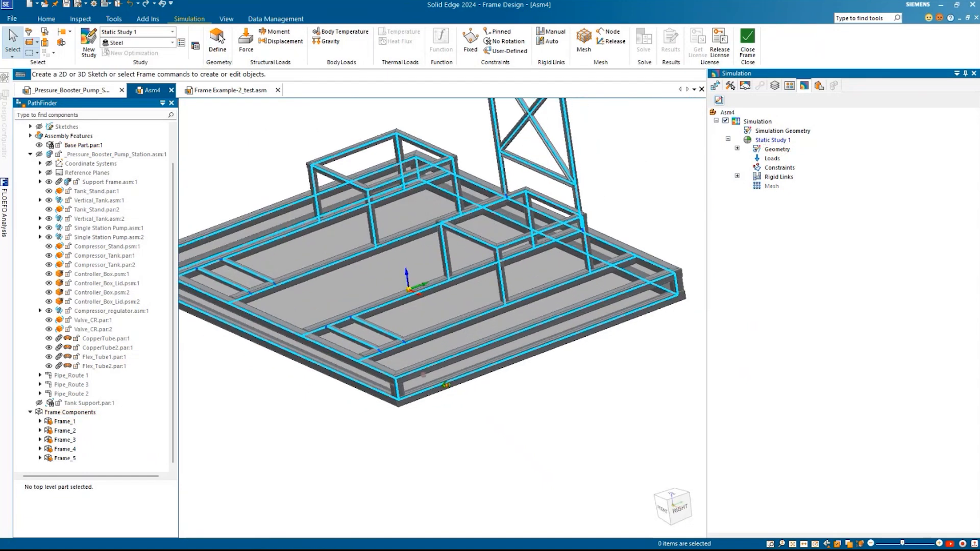
pyautogui.scroll(-2, 423, 388)
pyautogui.scroll(5, 394, 364)
pyautogui.scroll(4, 395, 361)
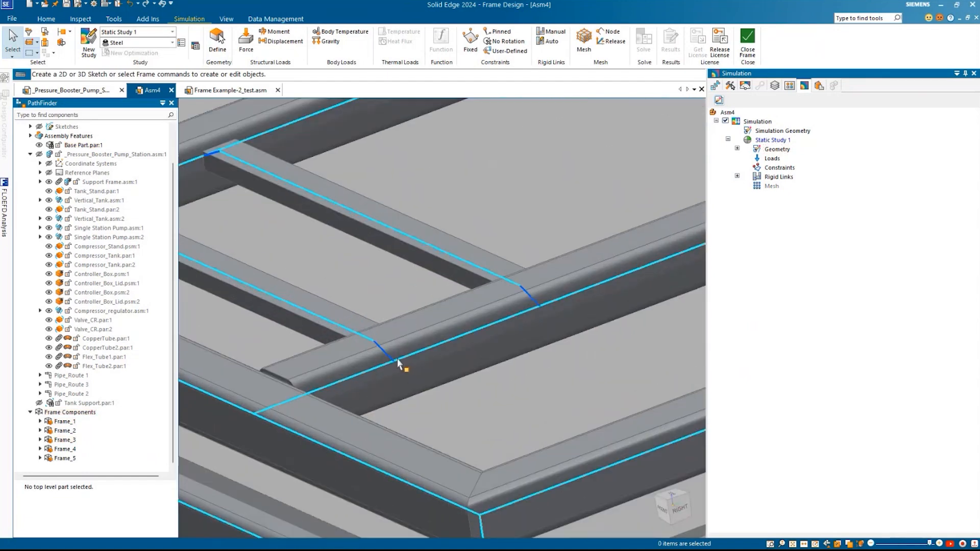
pyautogui.scroll(2, 389, 356)
pyautogui.moveTo(417, 348); pyautogui.dragTo(346, 321, button='middle')
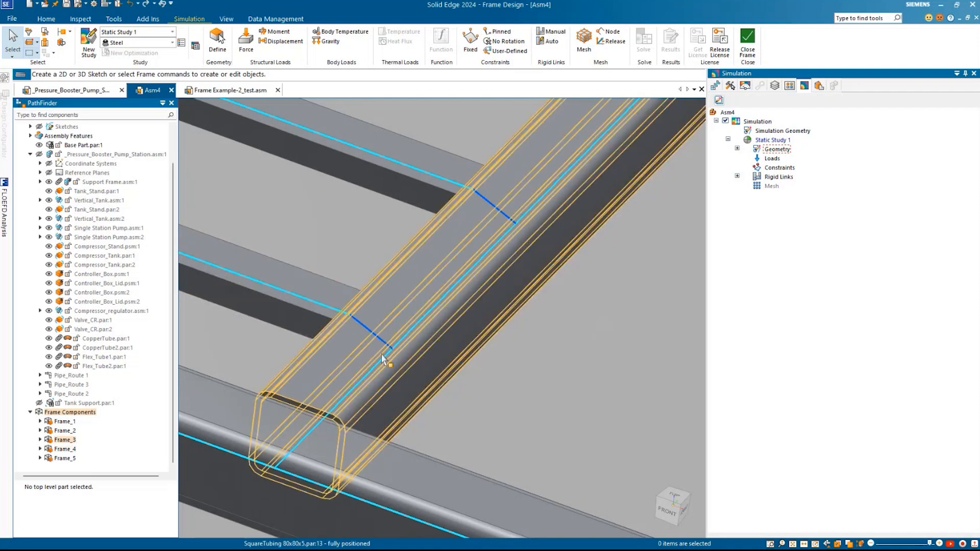
pyautogui.scroll(-5, 374, 363)
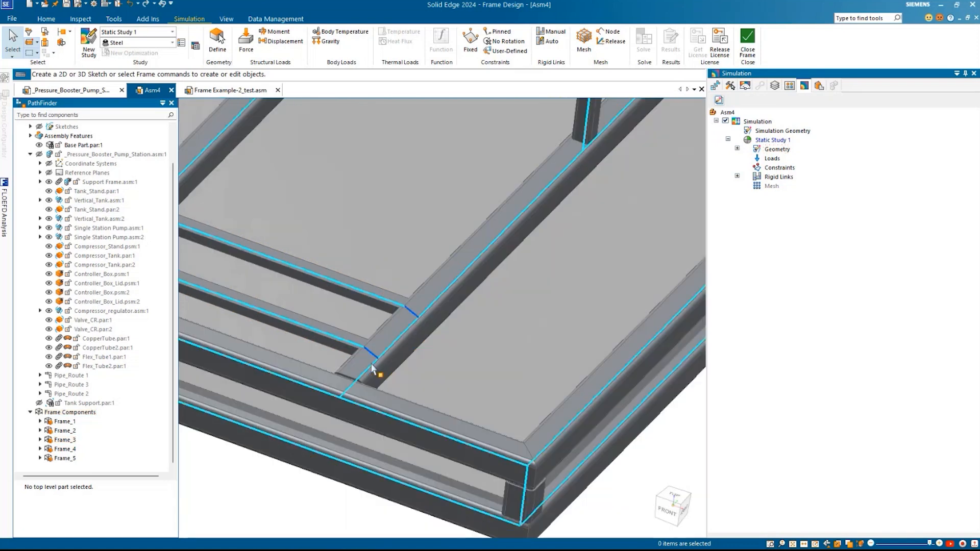
pyautogui.scroll(-3, 449, 404)
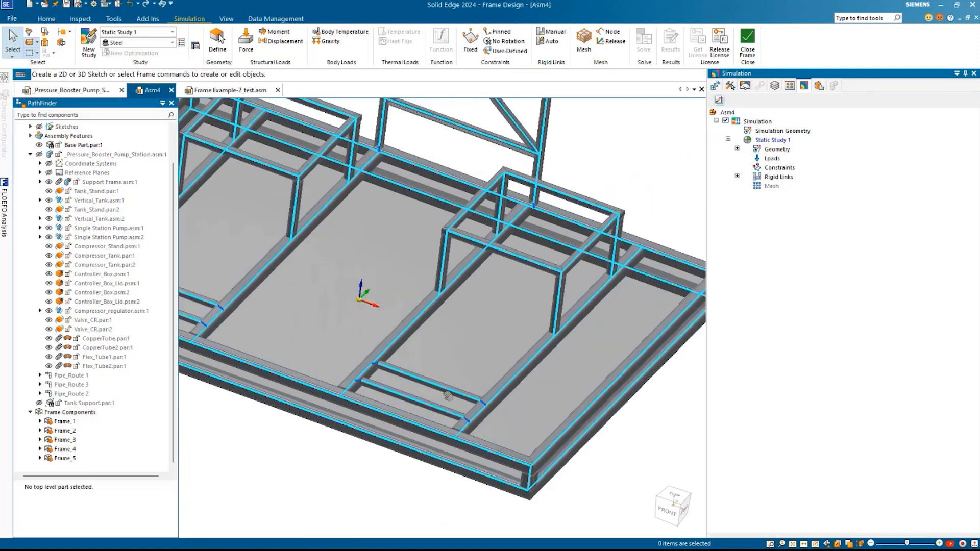
pyautogui.moveTo(452, 400); pyautogui.dragTo(481, 298, button='middle')
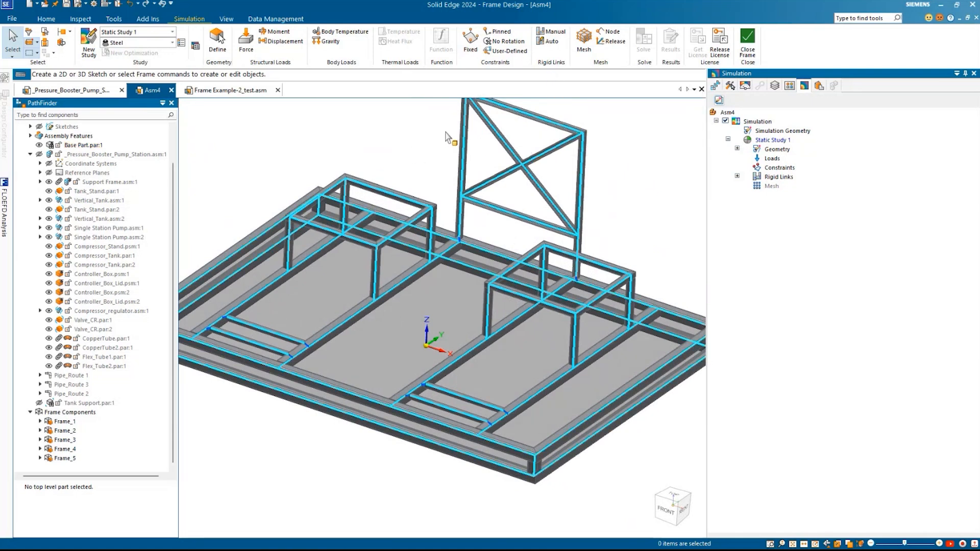
pyautogui.scroll(1, 169, 243)
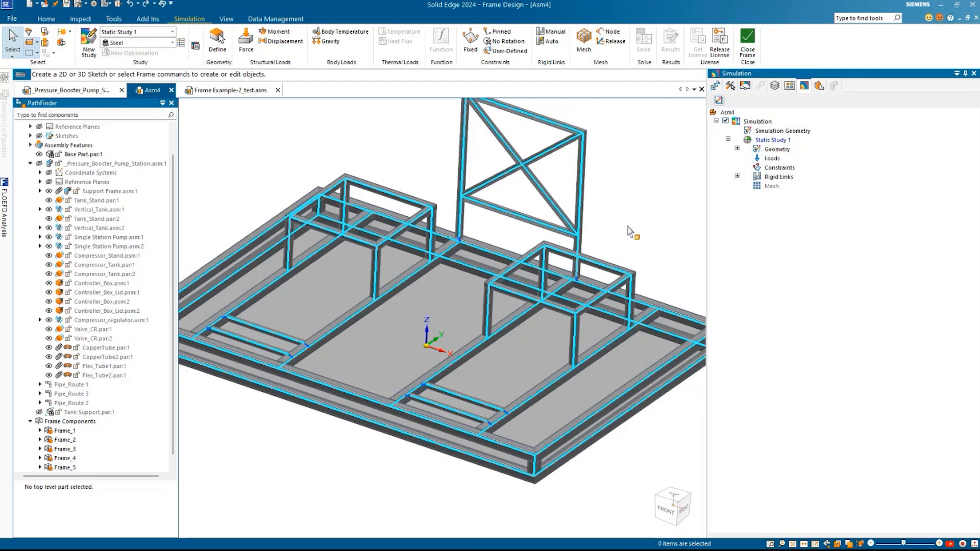
pyautogui.scroll(3, 484, 377)
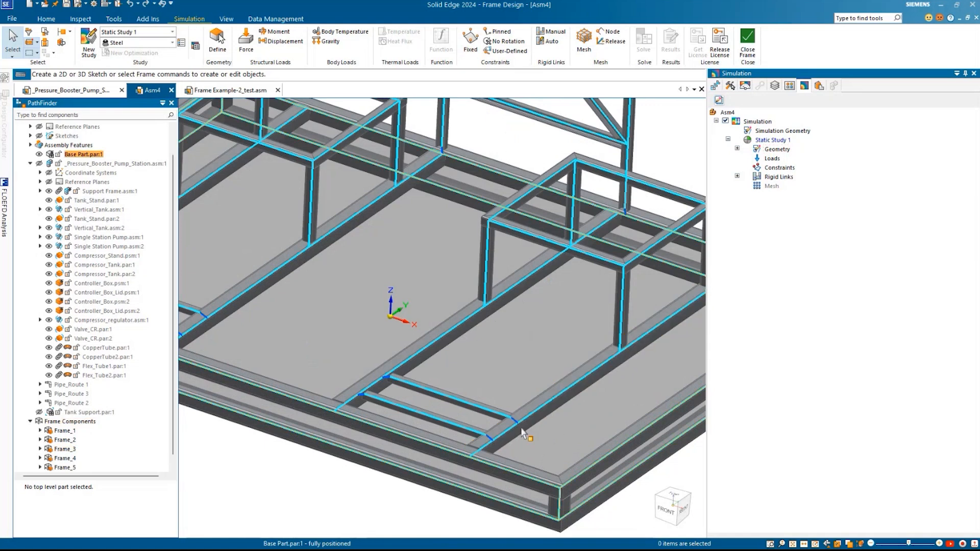
pyautogui.scroll(5, 510, 449)
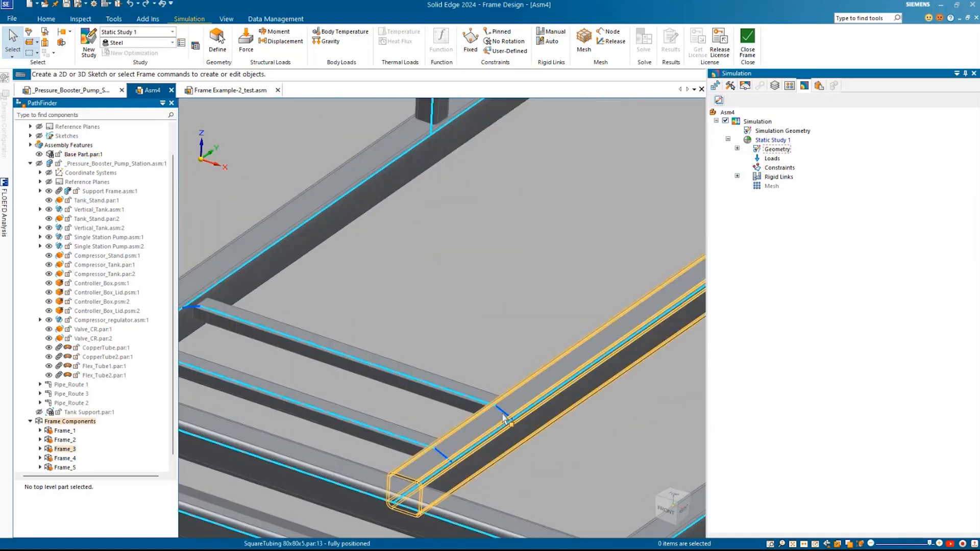
pyautogui.scroll(-6, 505, 416)
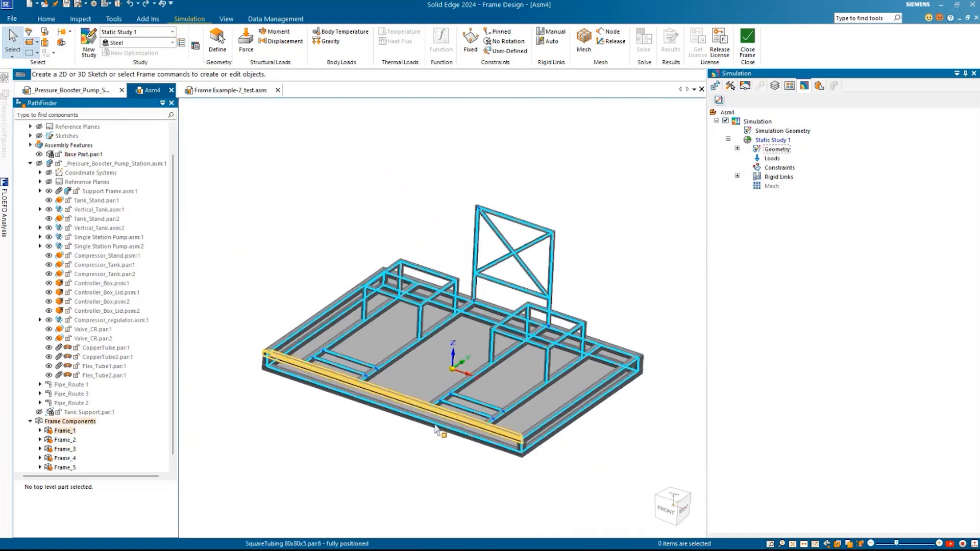
# Step: Apply a Fixed constraint to the beam curves of the four lower outer rails of the base frame
pyautogui.moveTo(434, 398); pyautogui.dragTo(386, 250, button='middle')
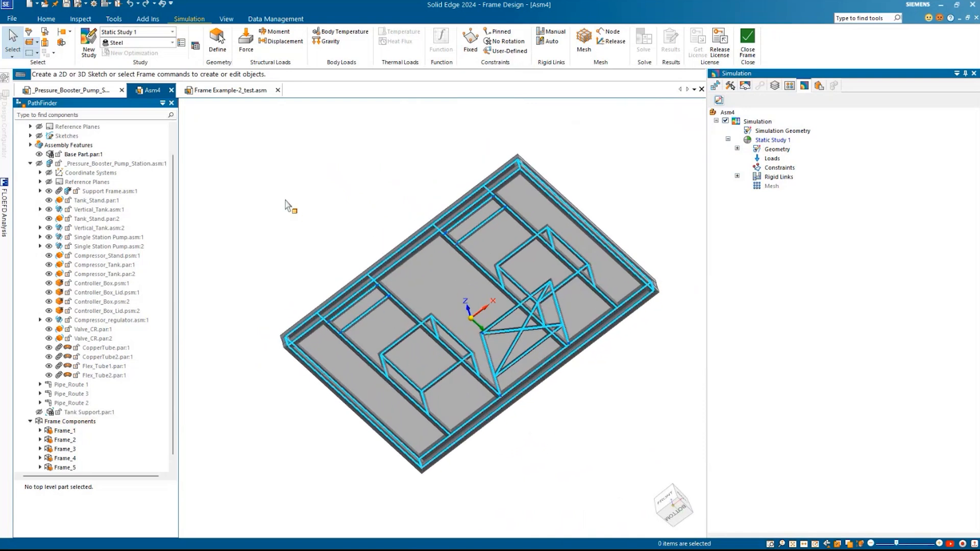
pyautogui.moveTo(319, 212); pyautogui.dragTo(283, 185, button='middle')
pyautogui.keyDown('shift'); pyautogui.moveTo(560, 157); pyautogui.dragTo(582, 161, button='middle'); pyautogui.keyUp('shift')
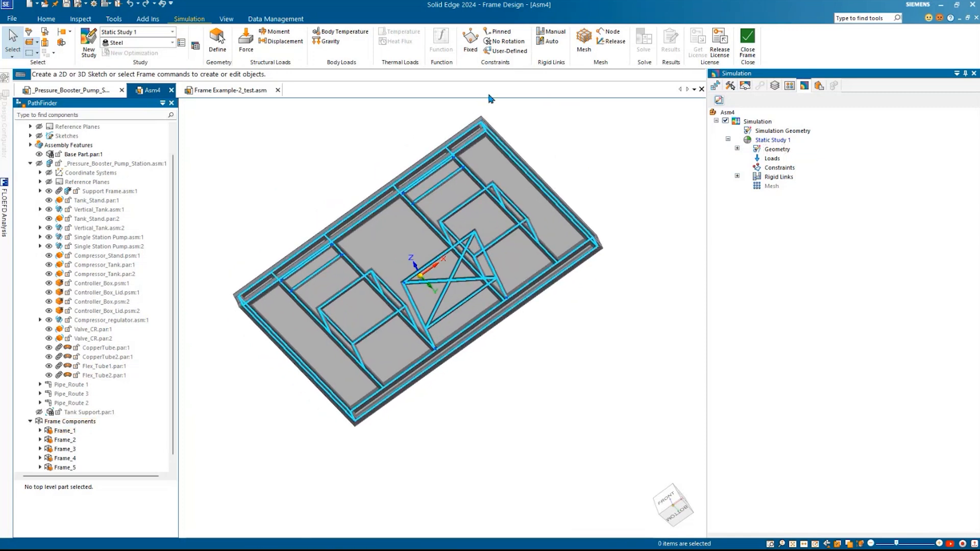
pyautogui.click(477, 39)
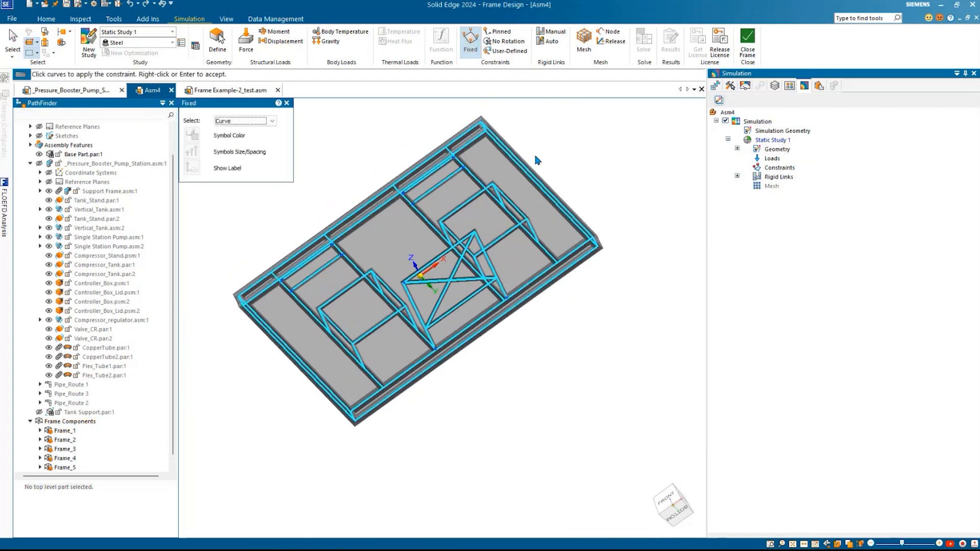
pyautogui.scroll(3, 534, 152)
pyautogui.click(515, 199)
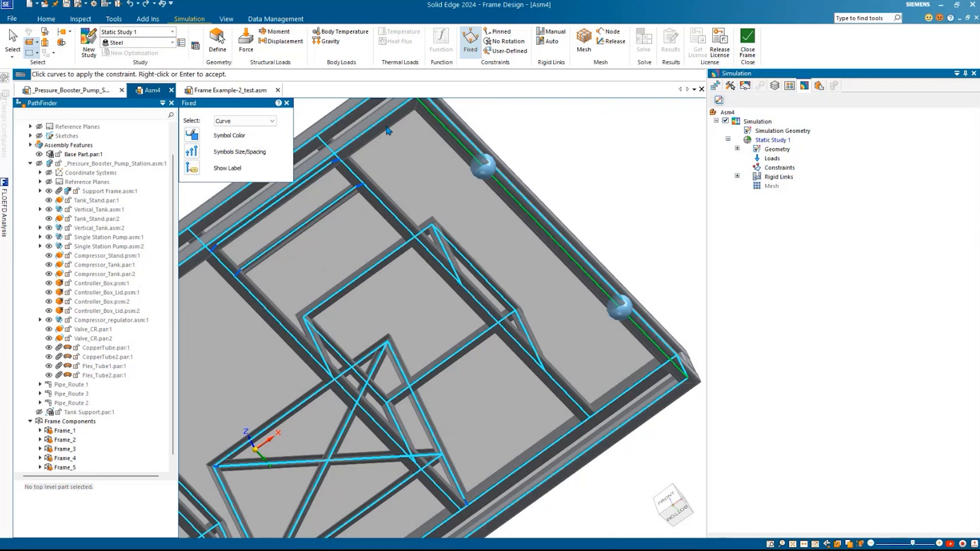
pyautogui.scroll(-5, 407, 199)
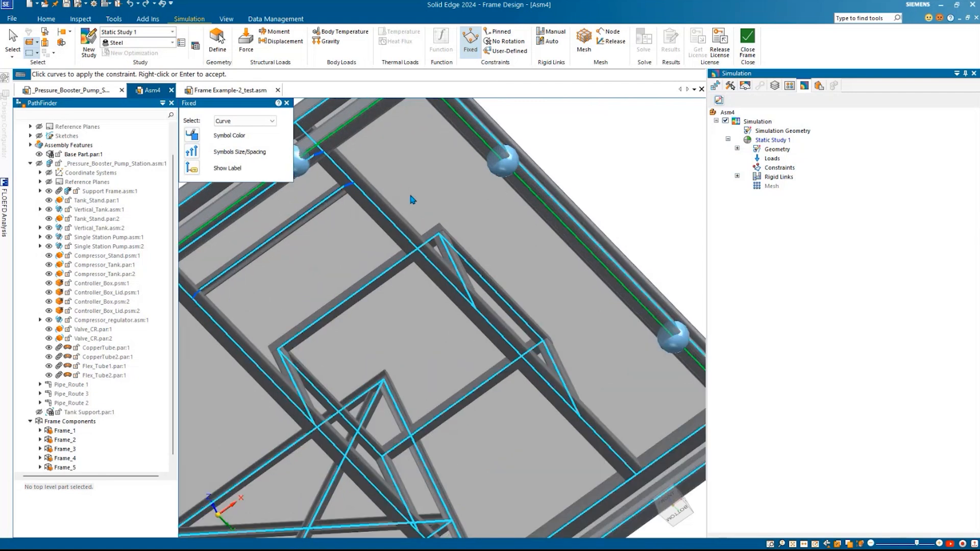
pyautogui.scroll(2, 278, 396)
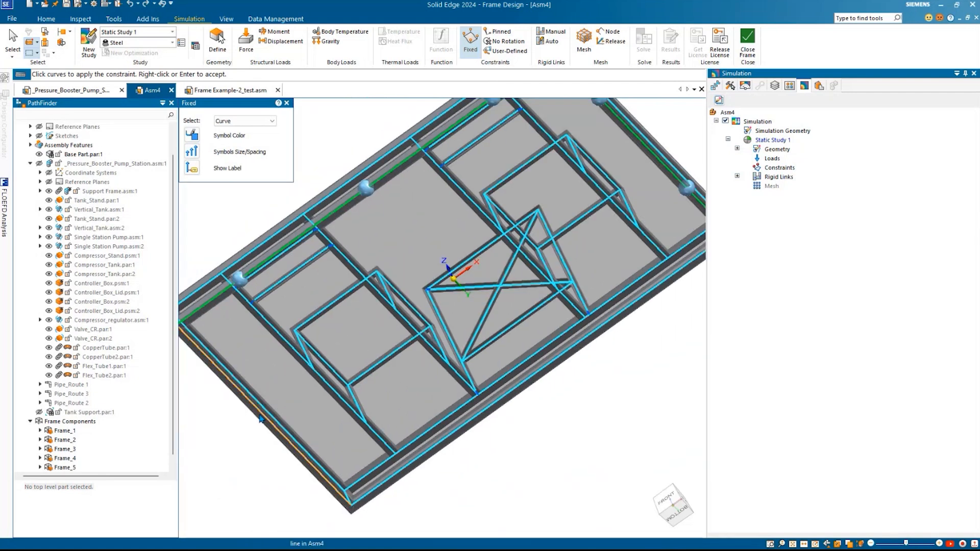
pyautogui.click(301, 467)
pyautogui.click(372, 496)
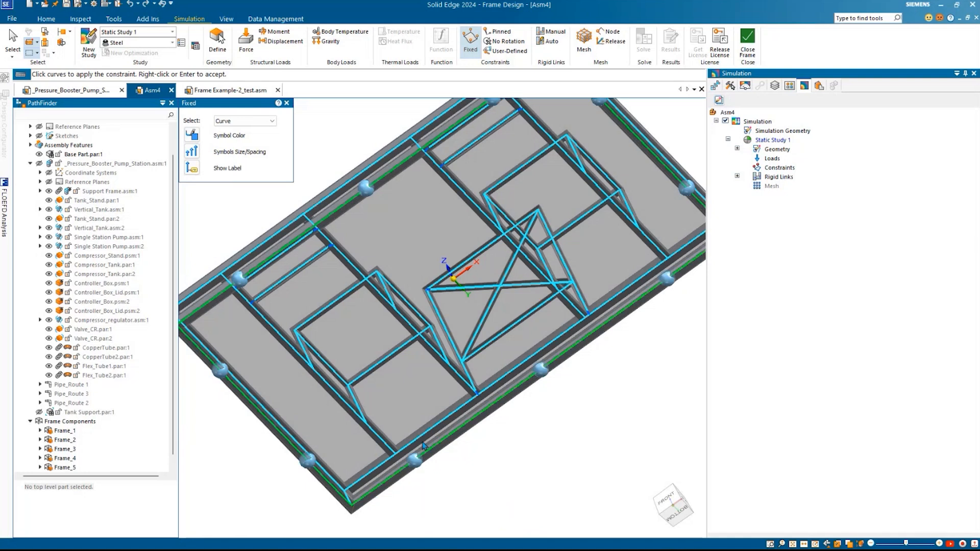
pyautogui.scroll(-4, 429, 399)
pyautogui.moveTo(446, 317); pyautogui.dragTo(301, 326, button='middle')
pyautogui.rightClick(274, 195)
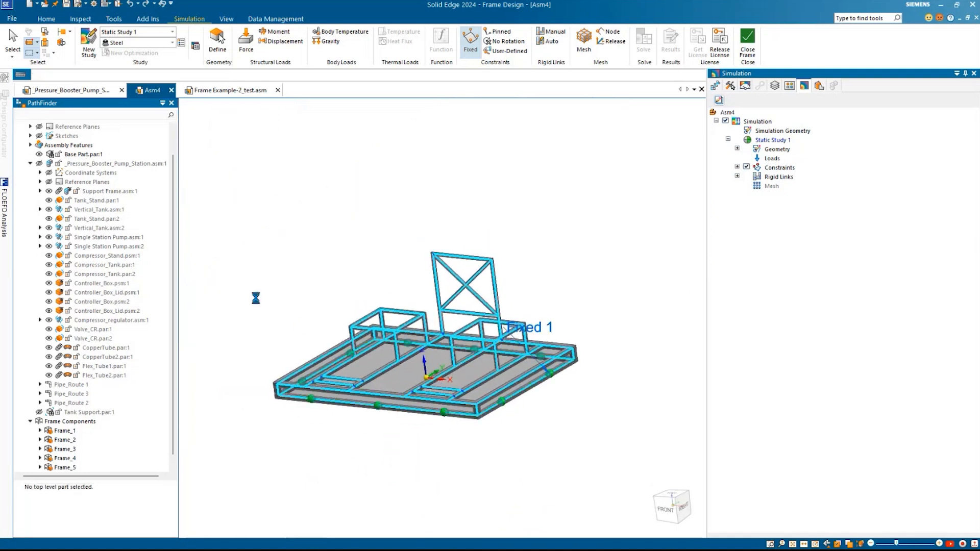
pyautogui.scroll(3, 333, 409)
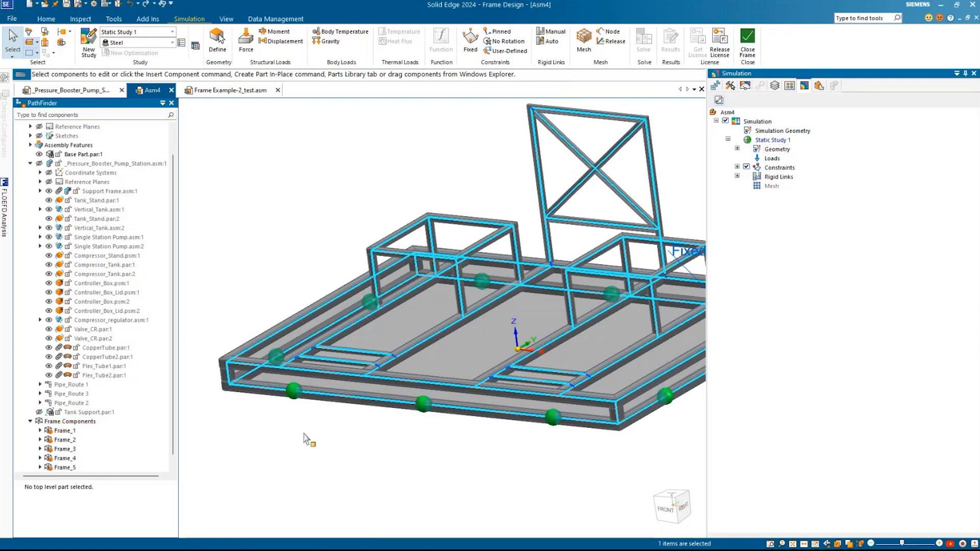
# Step: Start a curve-based Force load and select the upper outer rails of the base frame as its targets
pyautogui.scroll(-3, 306, 439)
pyautogui.moveTo(339, 477); pyautogui.dragTo(324, 489, button='middle')
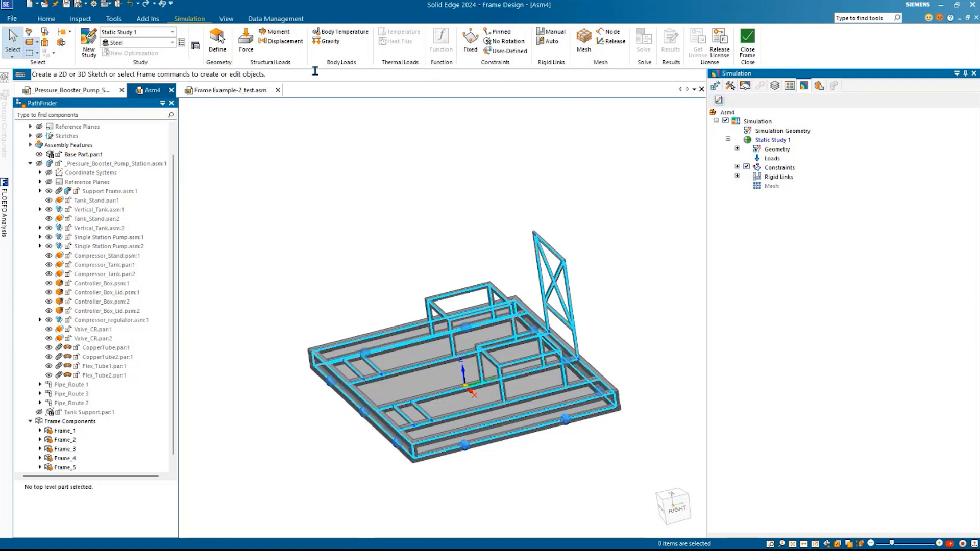
pyautogui.click(246, 39)
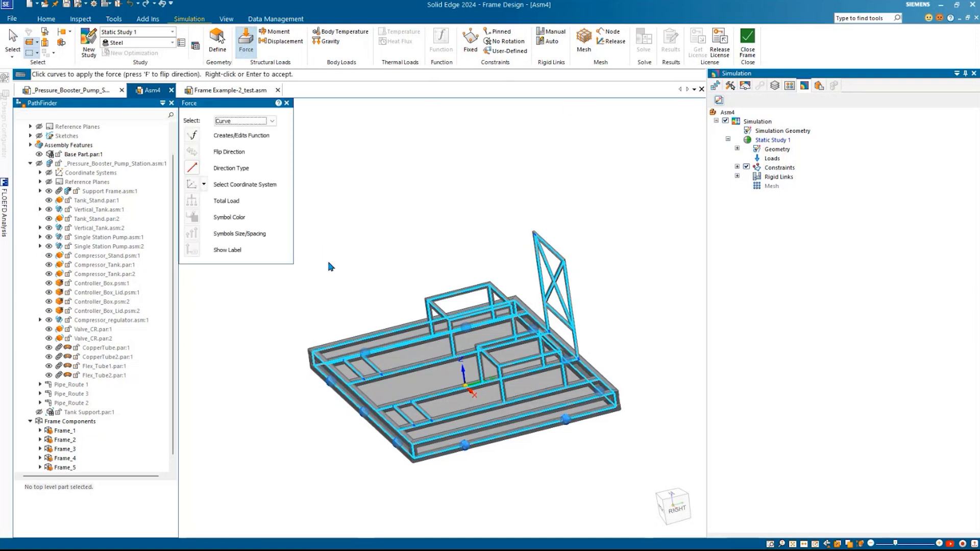
pyautogui.scroll(5, 329, 270)
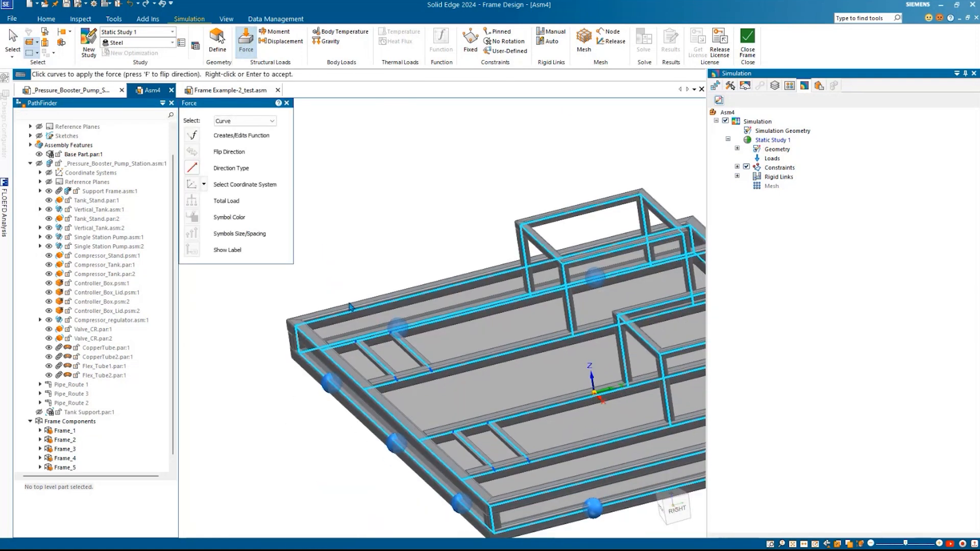
pyautogui.click(350, 307)
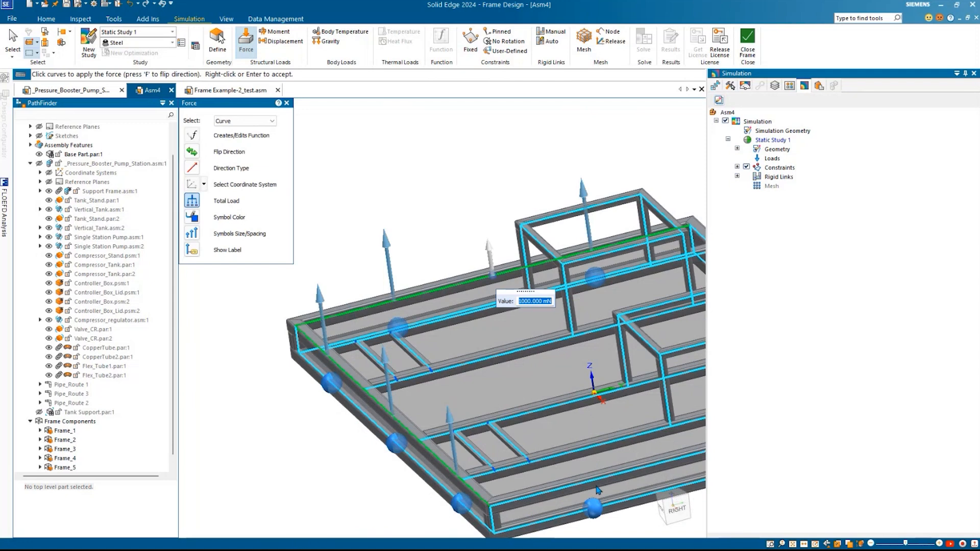
pyautogui.moveTo(595, 489); pyautogui.dragTo(613, 397, button='middle')
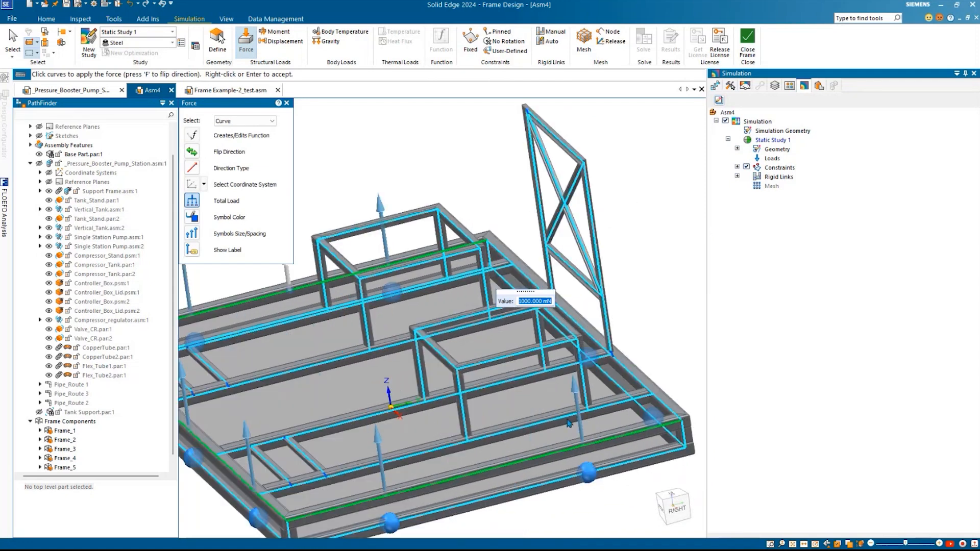
pyautogui.click(633, 380)
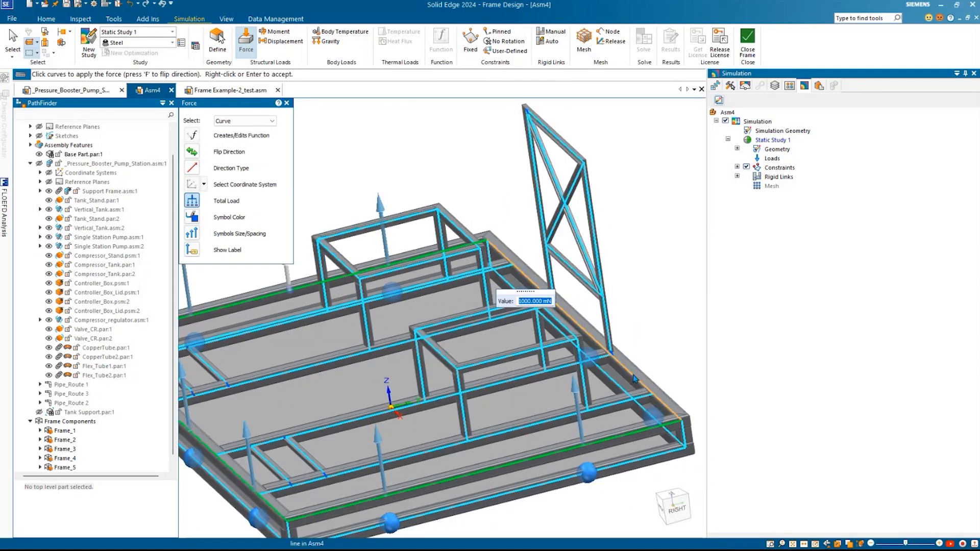
# Step: Add the long inner floor members of the base frame to the force selection
pyautogui.click(346, 426)
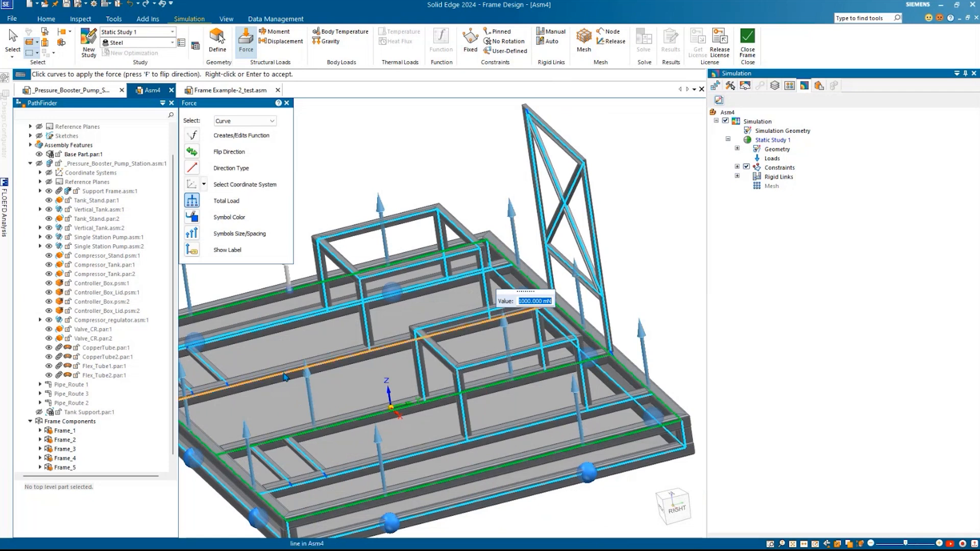
pyautogui.click(301, 372)
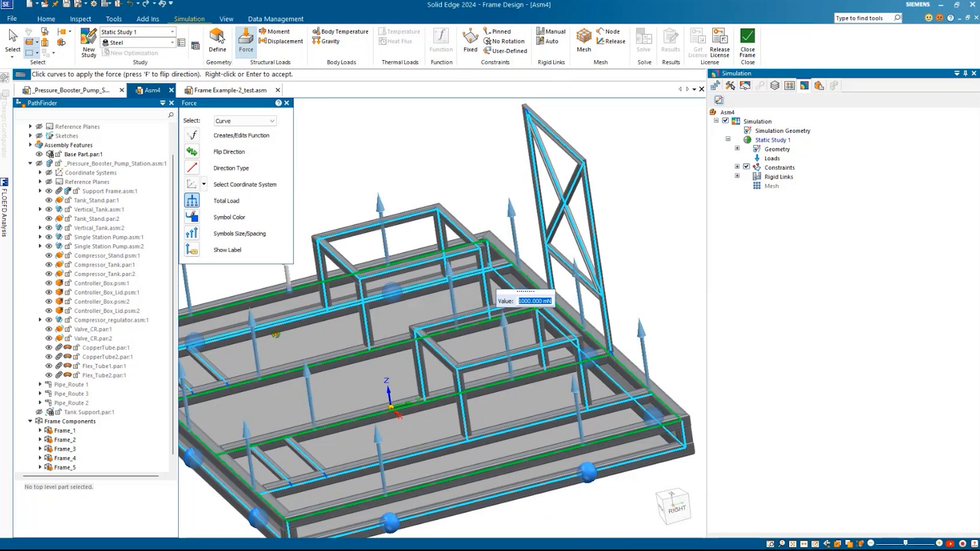
pyautogui.moveTo(292, 337); pyautogui.dragTo(304, 296, button='middle')
pyautogui.click(287, 320)
pyautogui.click(430, 441)
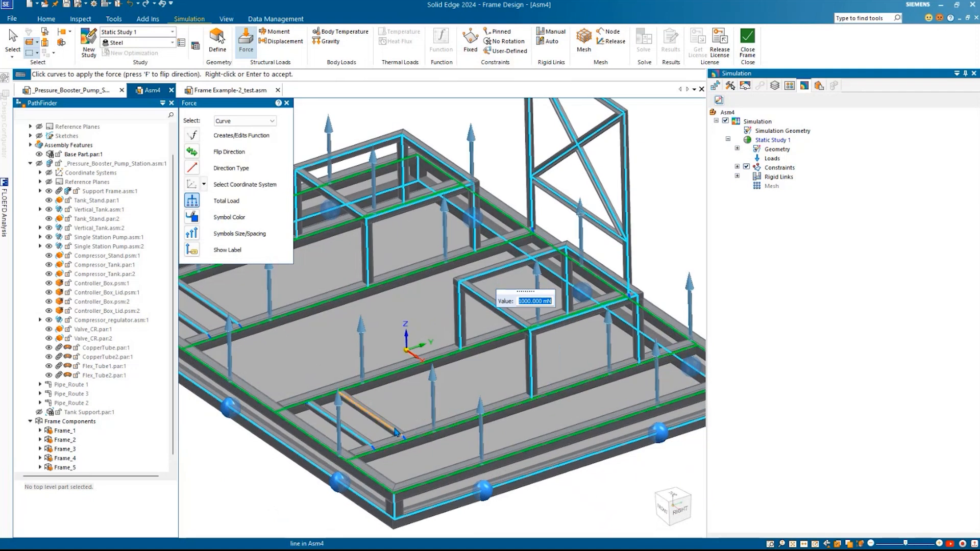
# Step: Add the four short crossbars between the long floor members to the force selection
pyautogui.click(372, 438)
pyautogui.click(364, 439)
pyautogui.keyDown('shift'); pyautogui.moveTo(365, 439); pyautogui.dragTo(479, 432, button='middle'); pyautogui.keyUp('shift')
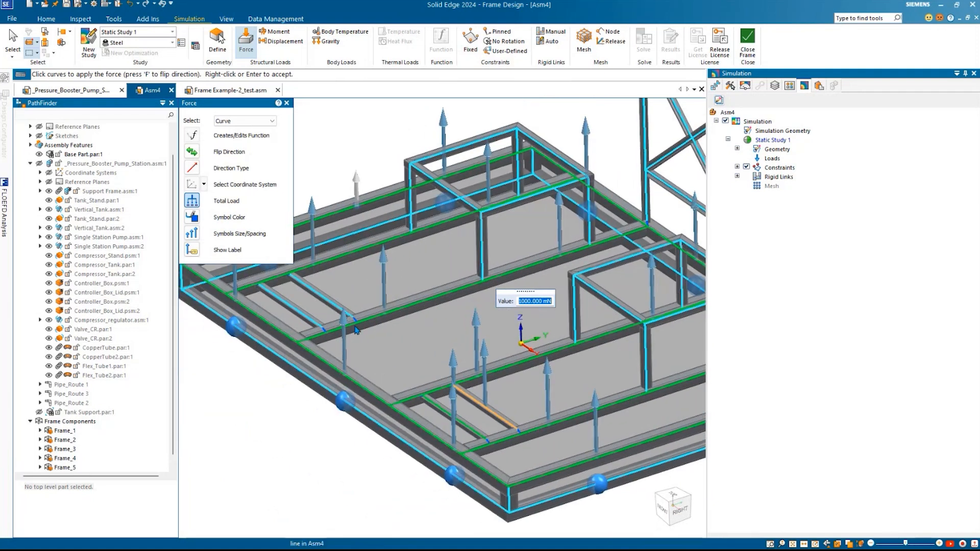
pyautogui.click(331, 302)
pyautogui.click(297, 315)
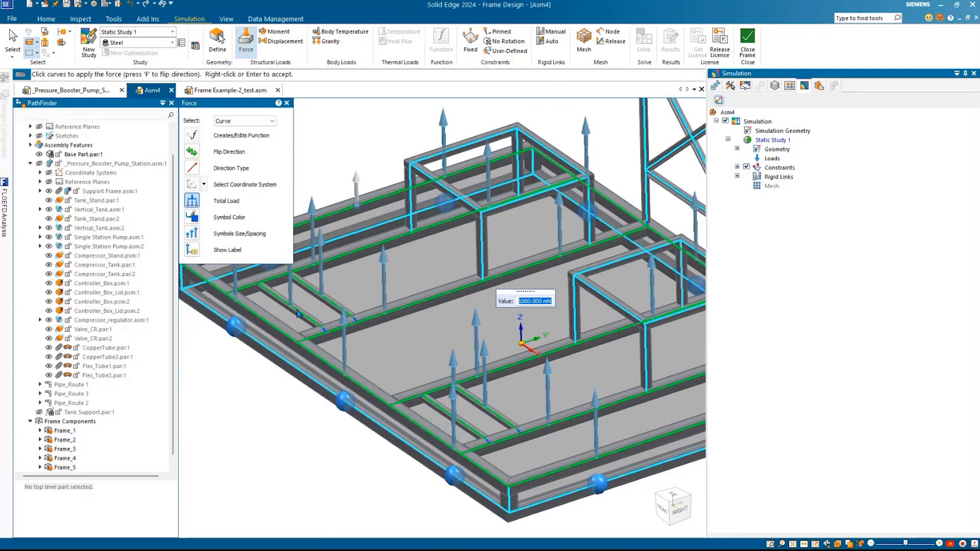
# Step: Add the top members of the two raised rectangular support frames to the force selection
pyautogui.keyDown('shift'); pyautogui.moveTo(417, 271); pyautogui.dragTo(392, 324, button='middle'); pyautogui.keyUp('shift')
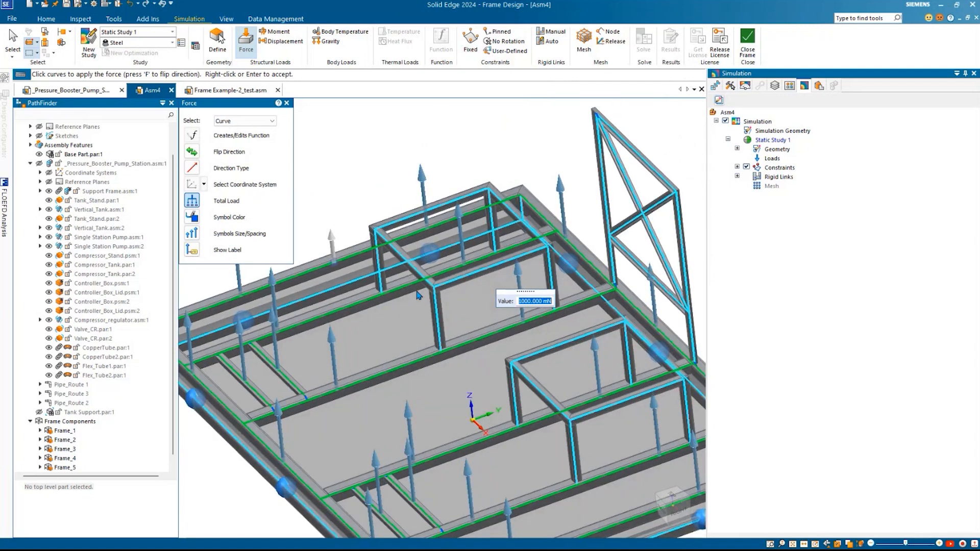
pyautogui.click(402, 244)
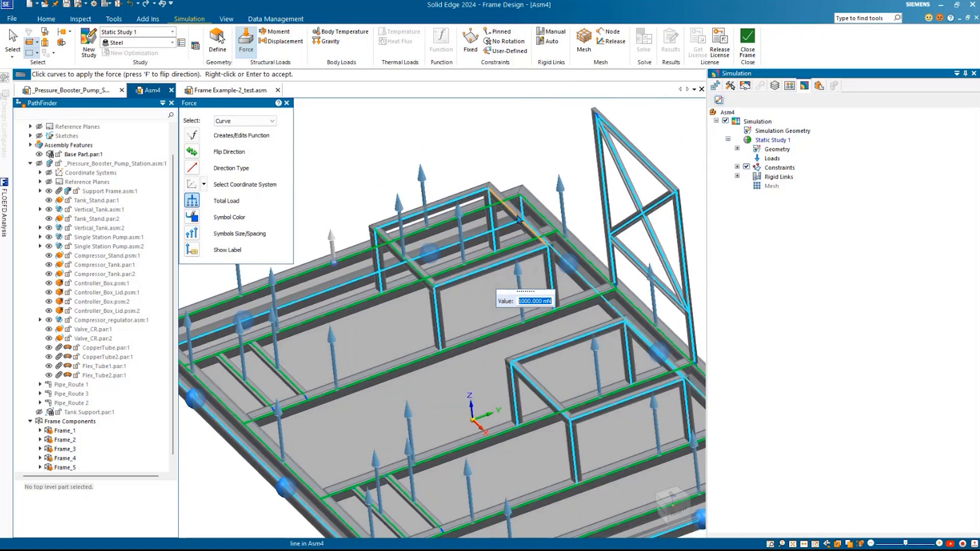
pyautogui.click(518, 220)
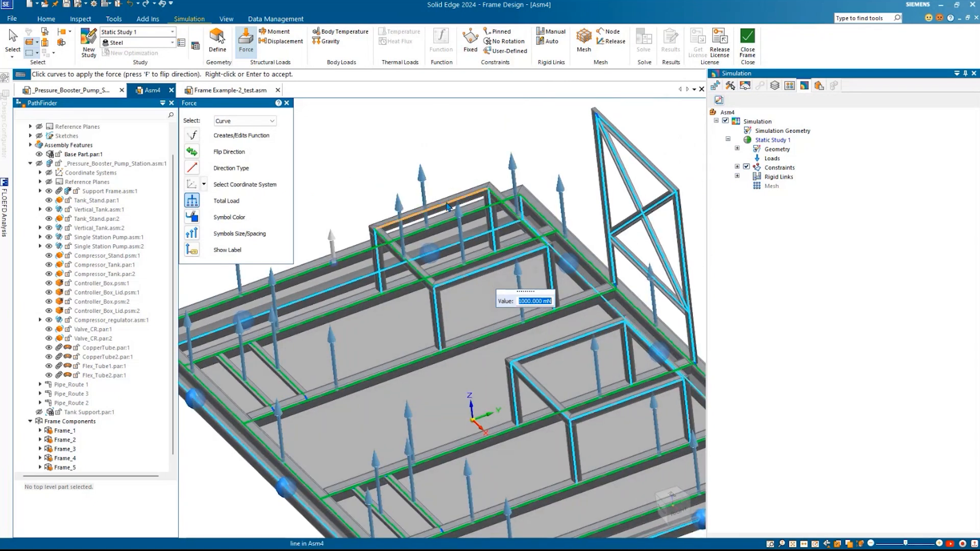
pyautogui.click(479, 277)
pyautogui.click(556, 349)
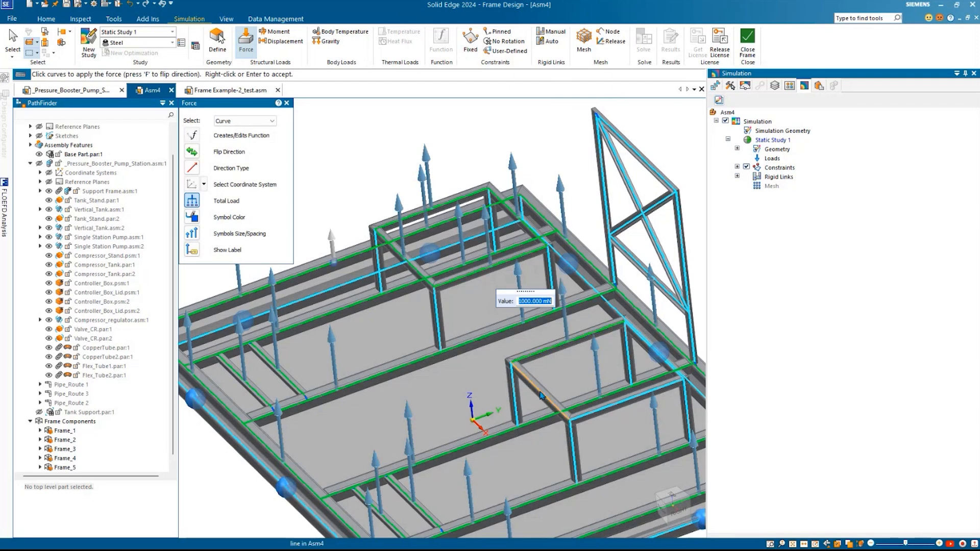
pyautogui.click(540, 392)
pyautogui.moveTo(633, 350); pyautogui.dragTo(492, 320, button='middle')
pyautogui.click(553, 342)
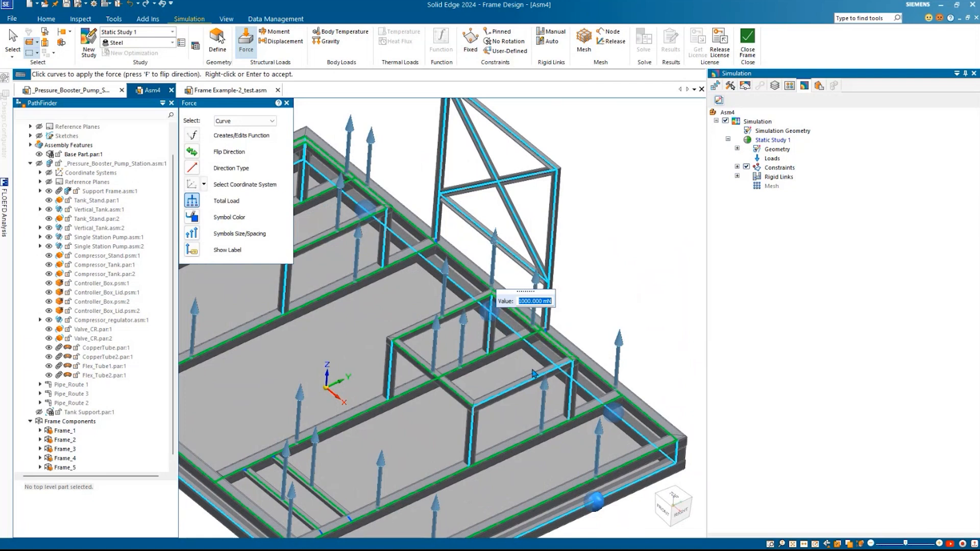
pyautogui.scroll(-2, 441, 394)
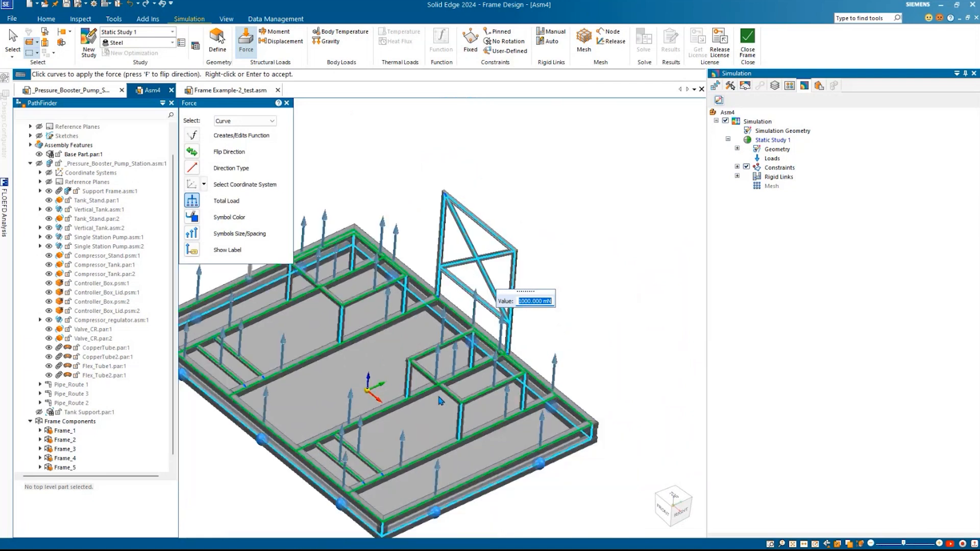
pyautogui.keyDown('shift'); pyautogui.moveTo(403, 399); pyautogui.dragTo(476, 370, button='middle'); pyautogui.keyUp('shift')
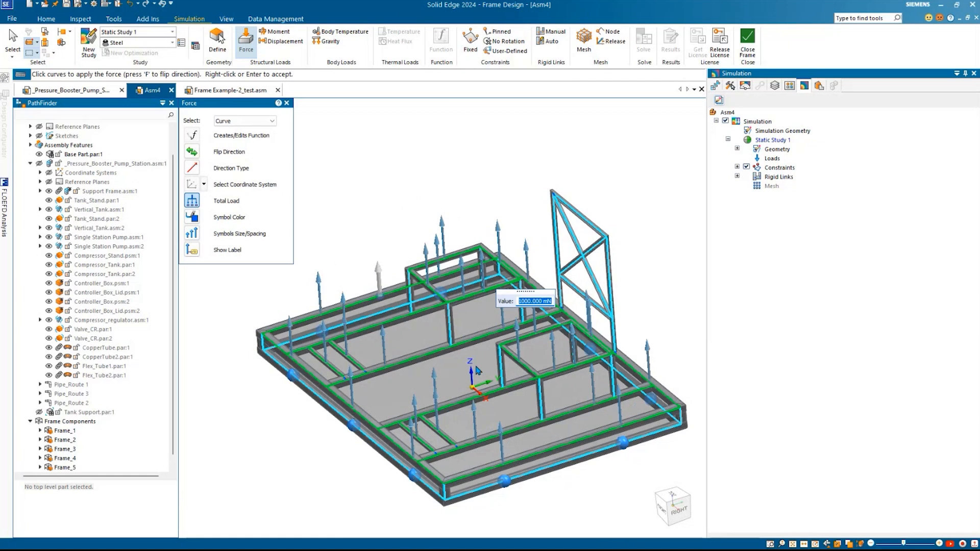
# Step: Set the total force to 50000000 mN, flip its direction to act downward, and accept the load
pyautogui.press('BackSpace')
pyautogui.press('Return')
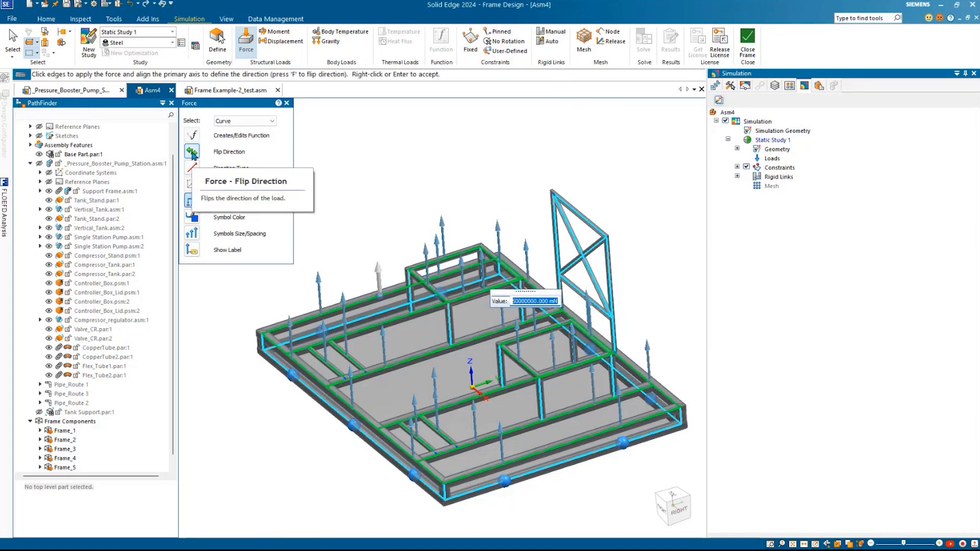
pyautogui.click(192, 152)
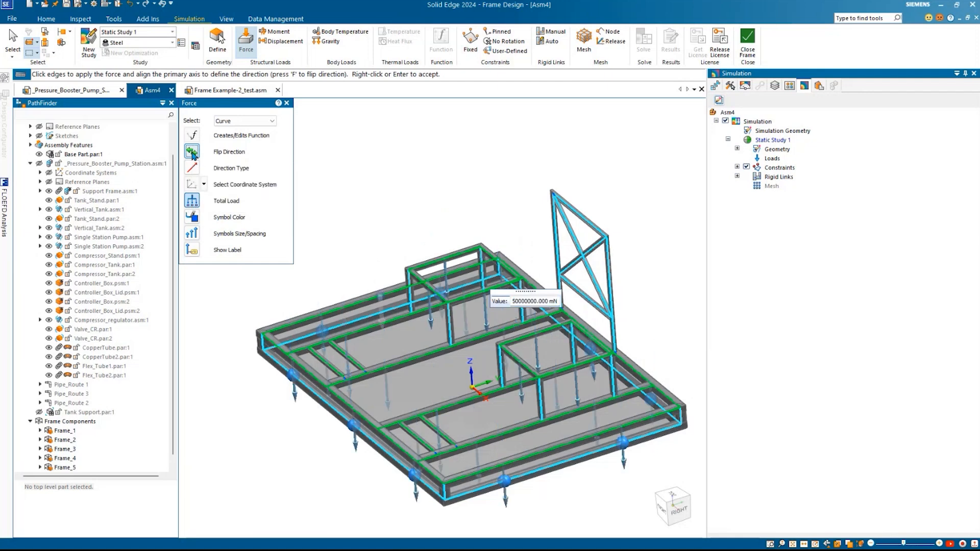
pyautogui.rightClick(385, 127)
pyautogui.click(267, 460)
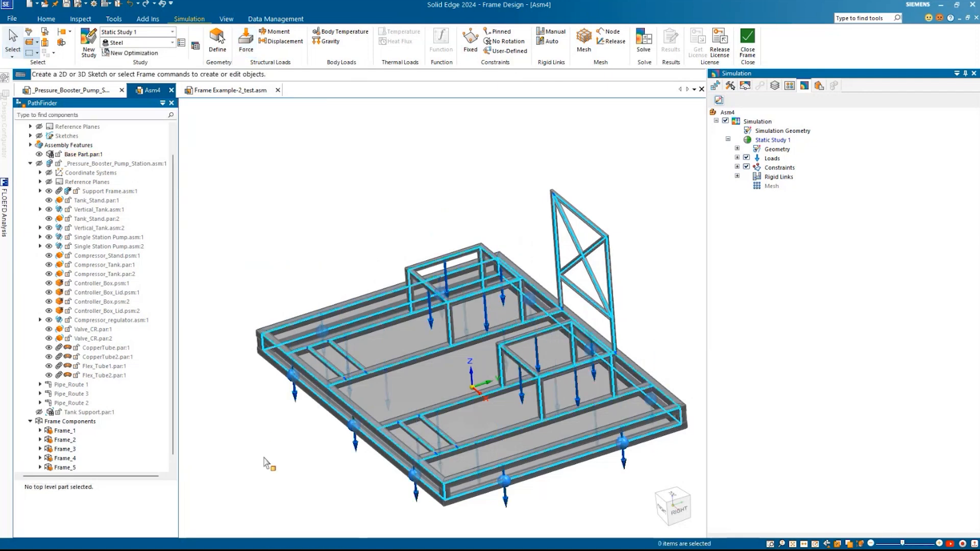
# Step: Refine the beam mesh to a size of 8.75 mm, and mesh and solve the study
pyautogui.moveTo(269, 490); pyautogui.dragTo(306, 368, button='middle')
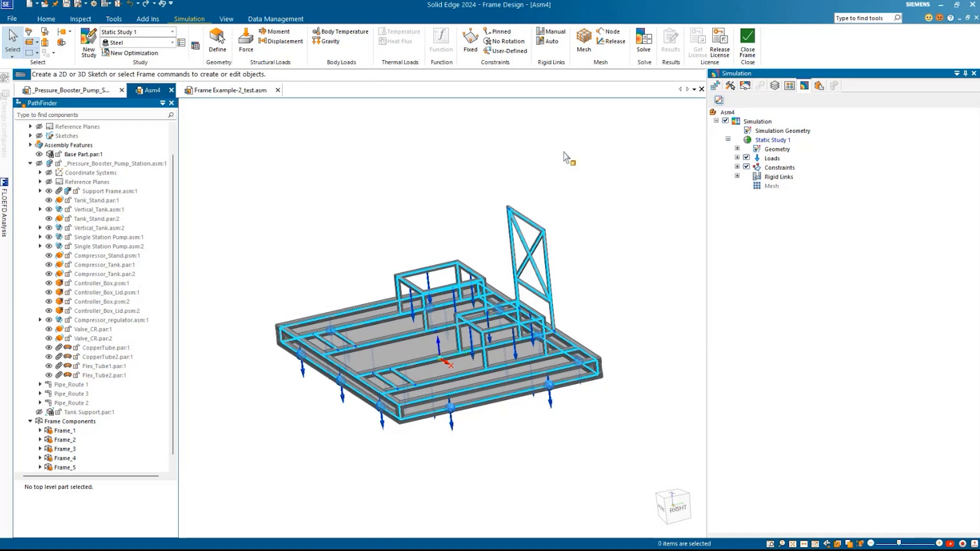
pyautogui.click(584, 47)
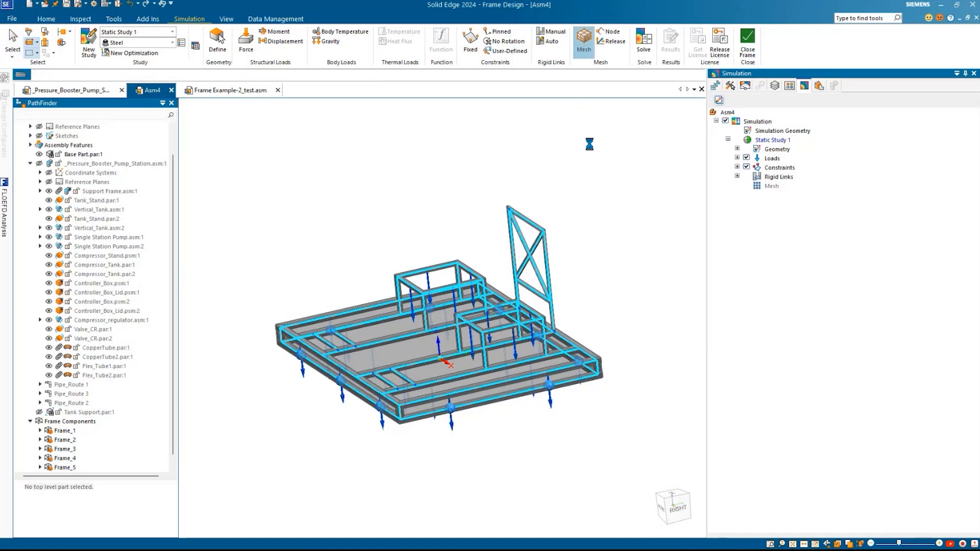
pyautogui.moveTo(465, 210); pyautogui.dragTo(608, 166)
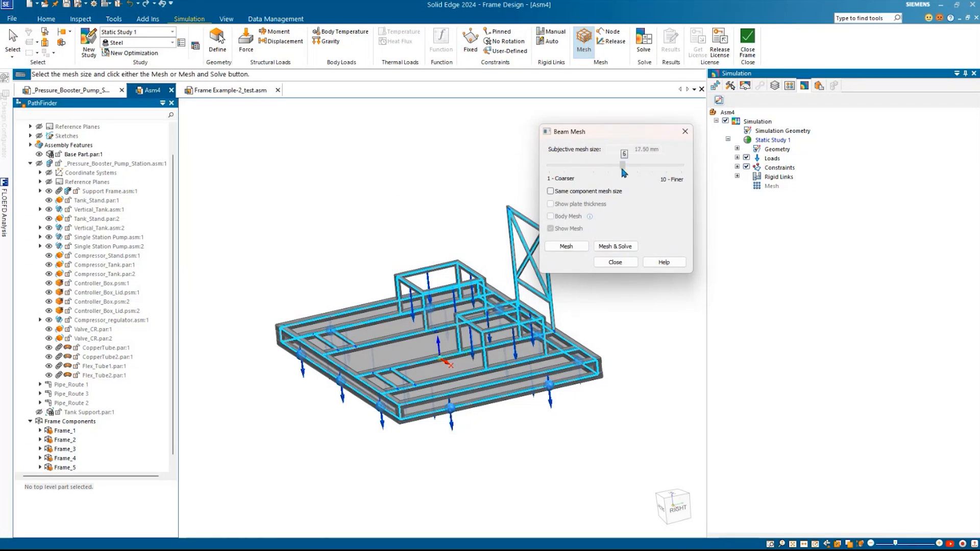
pyautogui.moveTo(651, 169); pyautogui.dragTo(662, 176)
pyautogui.click(621, 247)
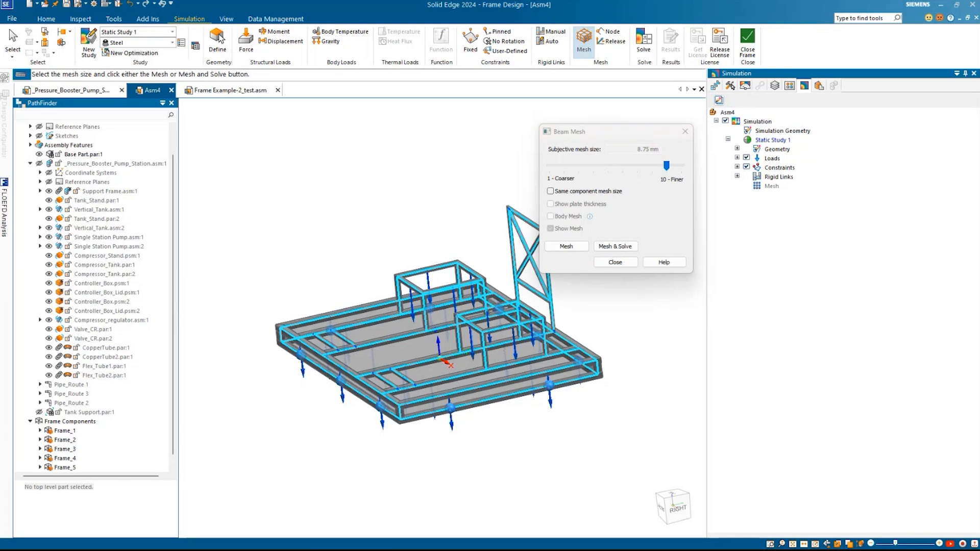
pyautogui.moveTo(346, 321); pyautogui.dragTo(317, 152)
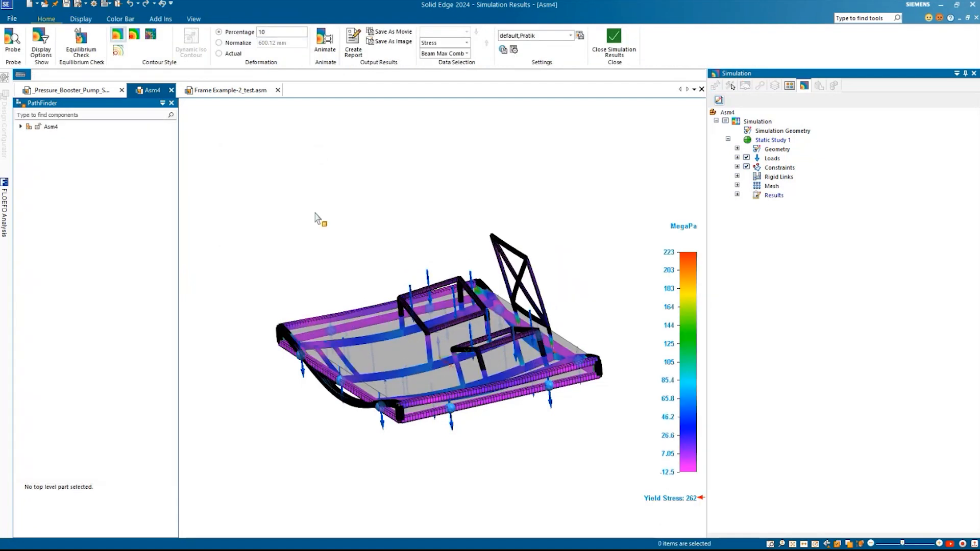
# Step: Inspect the deformed frame's stress plot and show its deformation at the Actual scale
pyautogui.scroll(3, 315, 214)
pyautogui.moveTo(345, 259); pyautogui.dragTo(342, 207, button='middle')
pyautogui.scroll(-2, 339, 174)
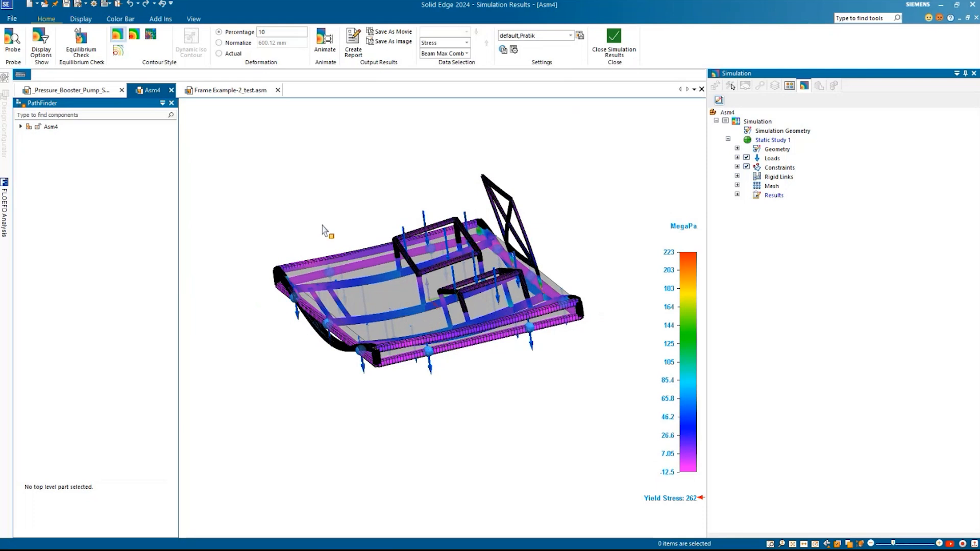
pyautogui.scroll(2, 325, 231)
pyautogui.scroll(2, 309, 223)
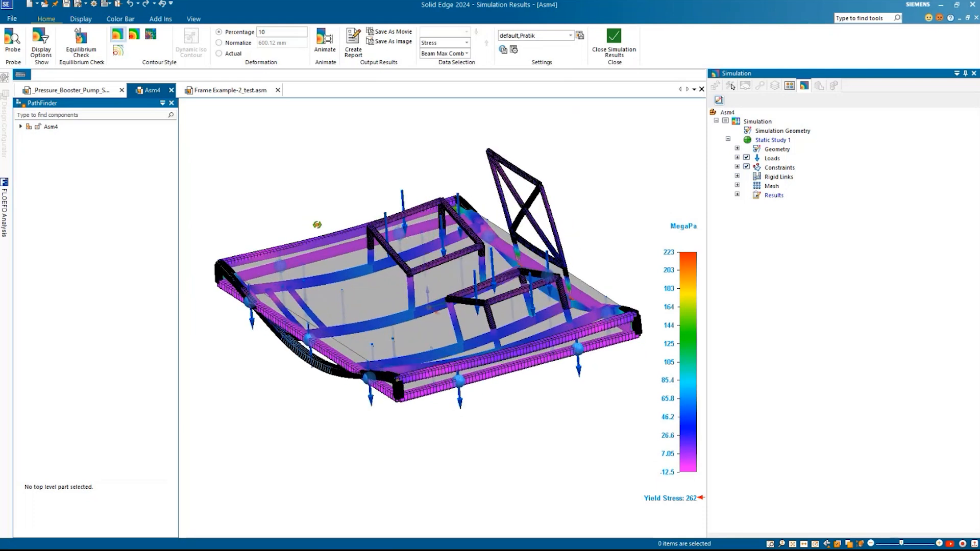
pyautogui.moveTo(317, 225); pyautogui.dragTo(325, 220, button='middle')
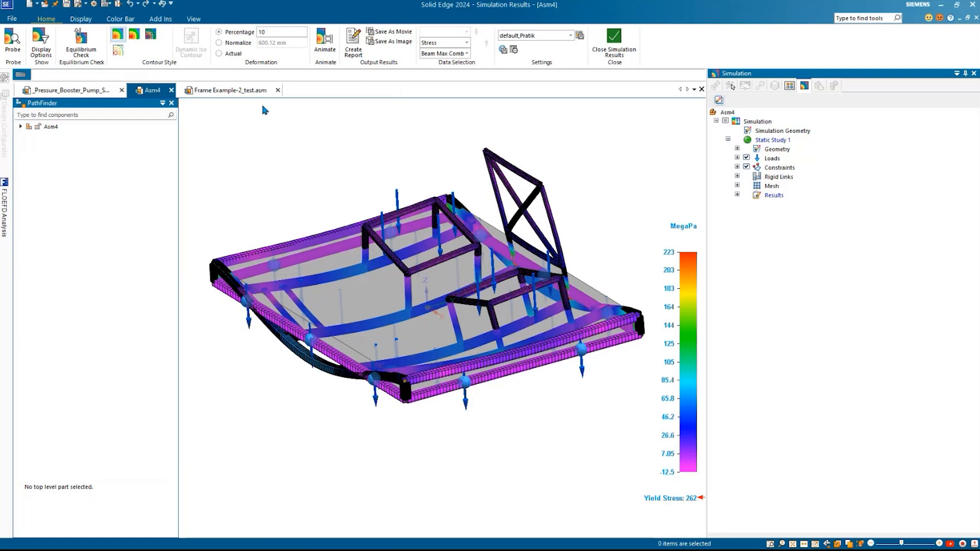
pyautogui.click(220, 53)
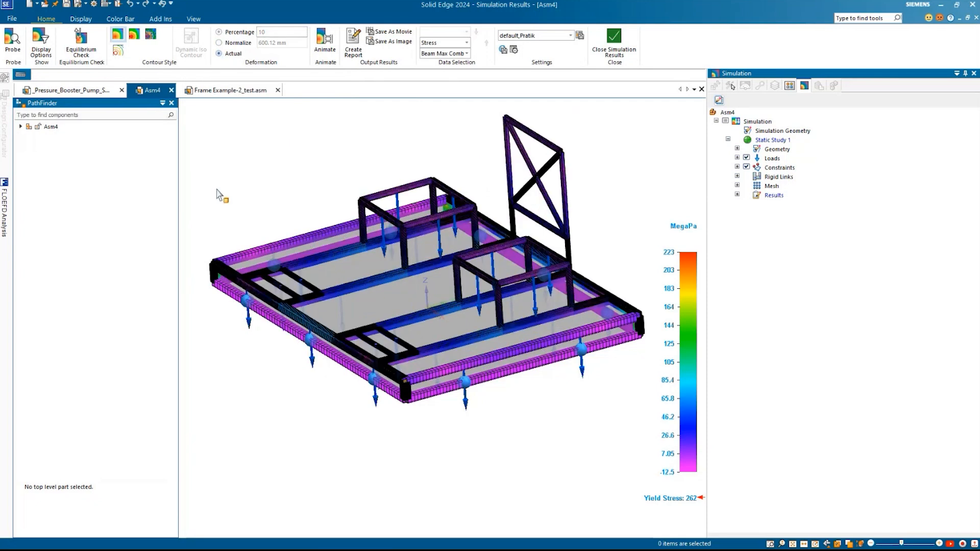
pyautogui.moveTo(217, 194); pyautogui.dragTo(290, 169, button='middle')
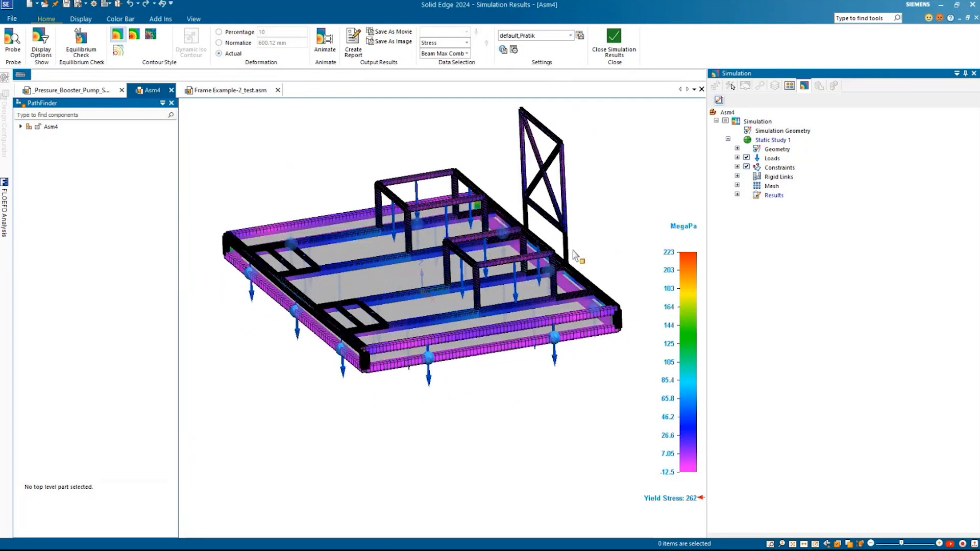
# Step: Expand the Stress plots in the study results and examine the Beam Max Comb Stress plot on the frame
pyautogui.click(737, 194)
pyautogui.click(747, 204)
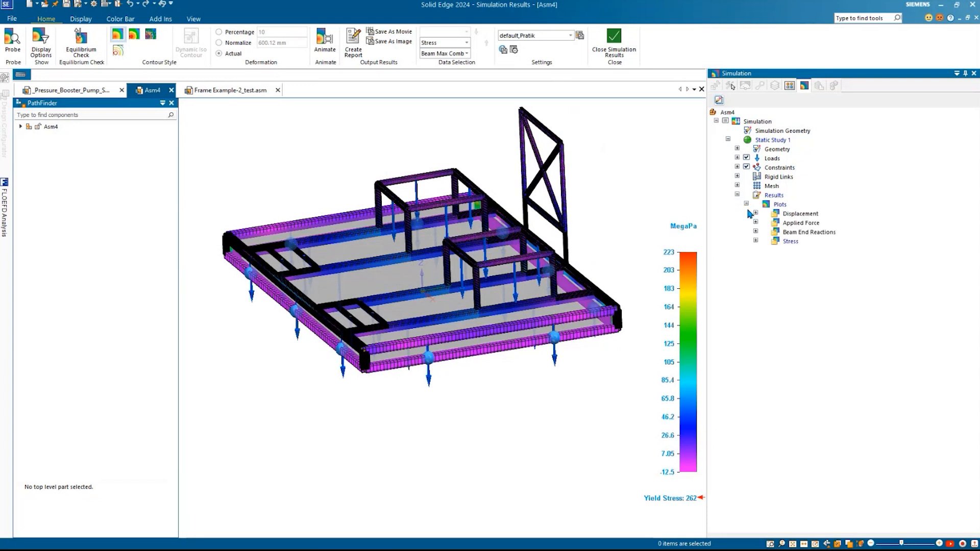
pyautogui.click(756, 241)
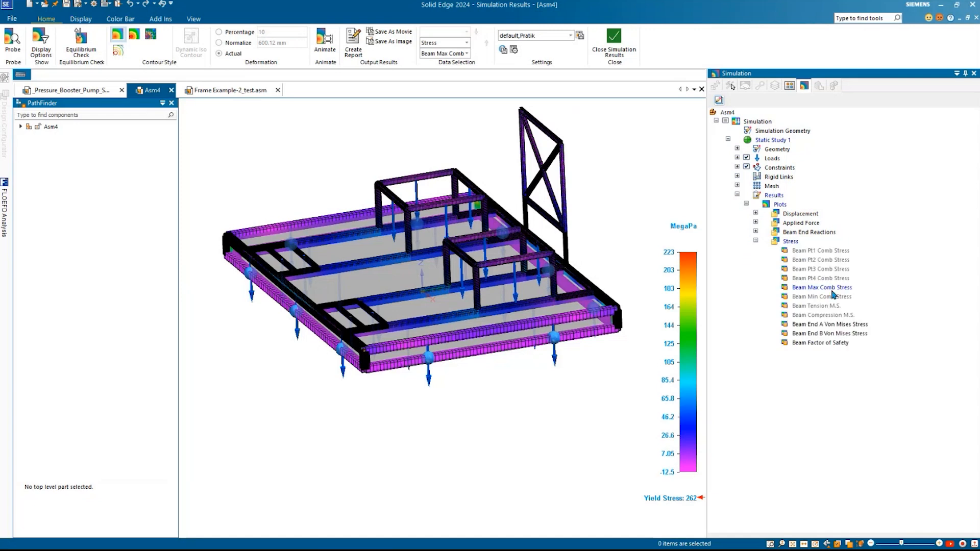
pyautogui.click(826, 289)
pyautogui.scroll(2, 364, 360)
pyautogui.scroll(-3, 363, 360)
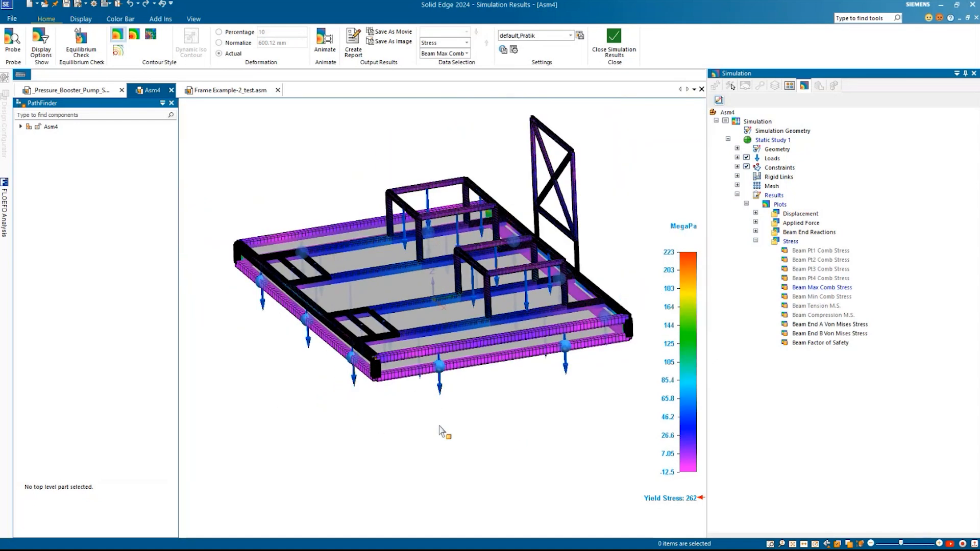
pyautogui.moveTo(442, 431); pyautogui.dragTo(466, 390, button='middle')
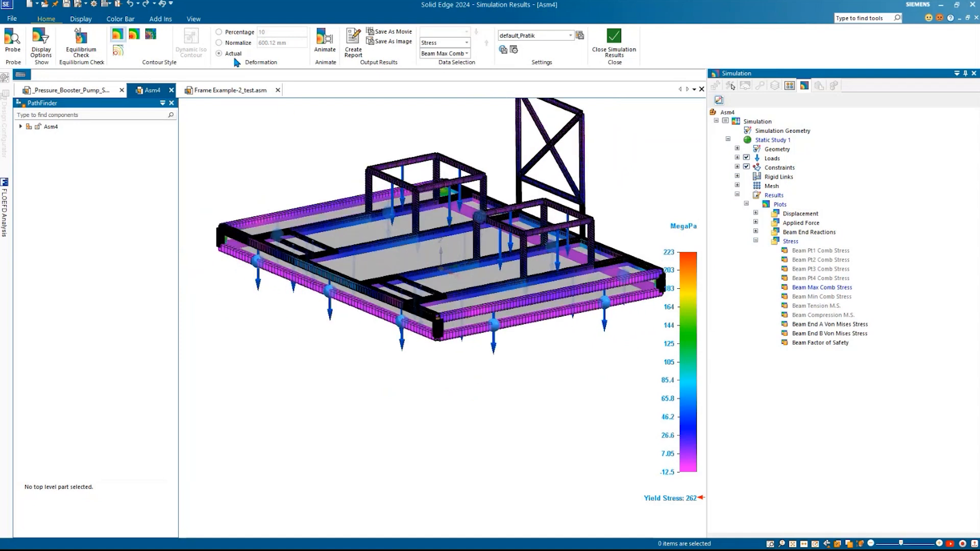
# Step: Set the deformation scale to 5 percent, and animate the Beam Max Comb Stress plot, pausing it at frame 29
pyautogui.click(220, 33)
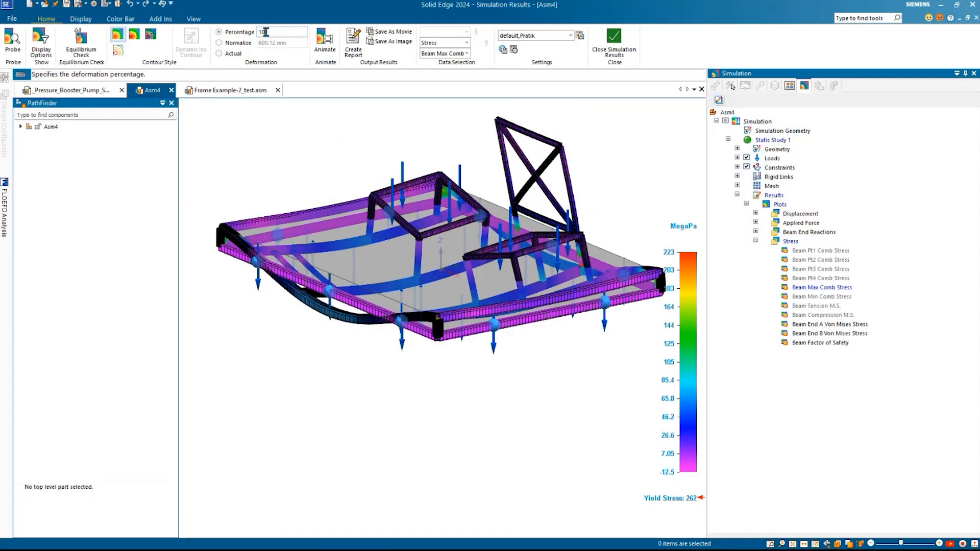
pyautogui.write('5')
pyautogui.press('Tab')
pyautogui.click(326, 35)
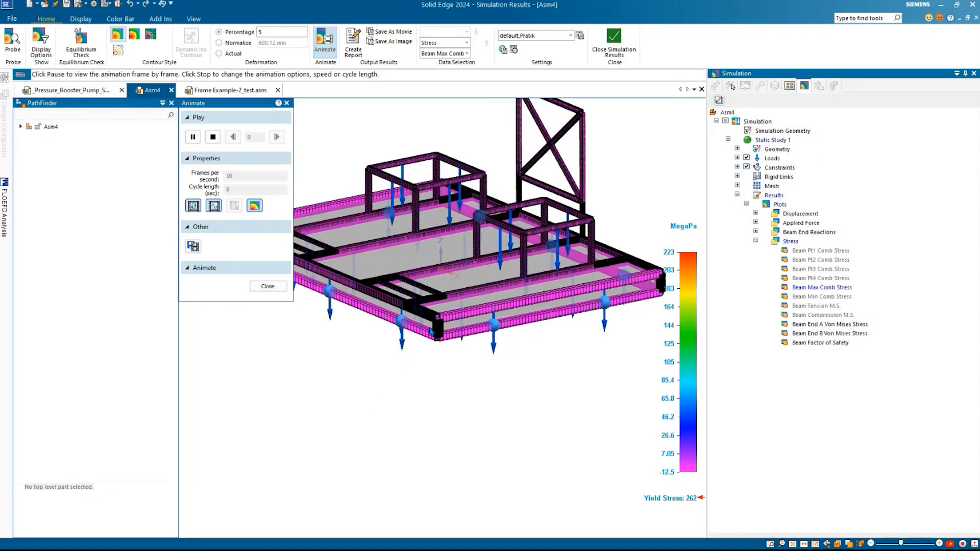
pyautogui.scroll(8, 432, 331)
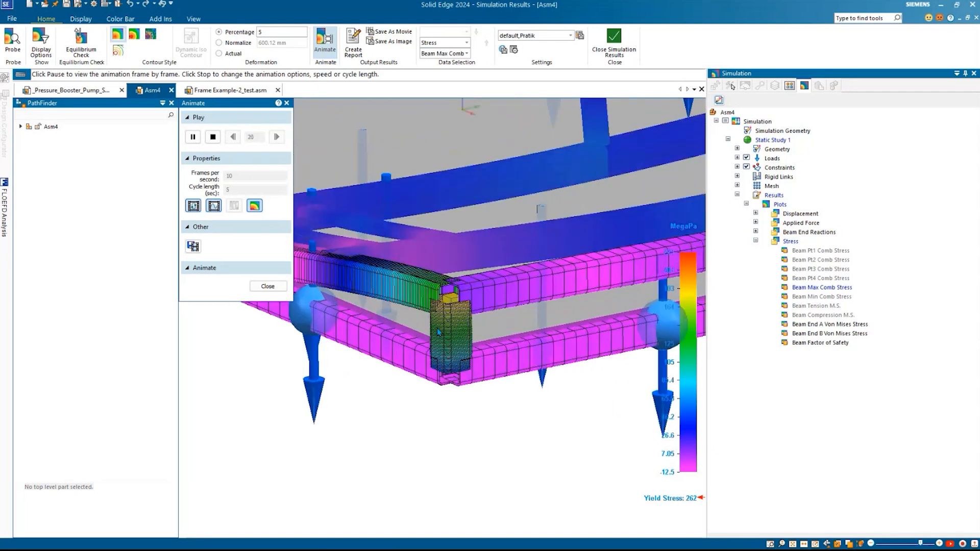
pyautogui.scroll(5, 438, 333)
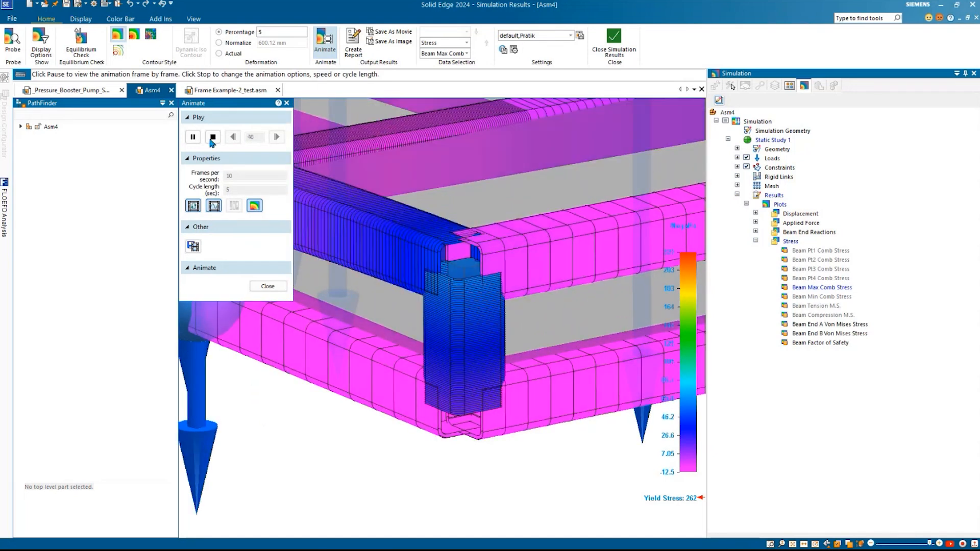
pyautogui.click(193, 137)
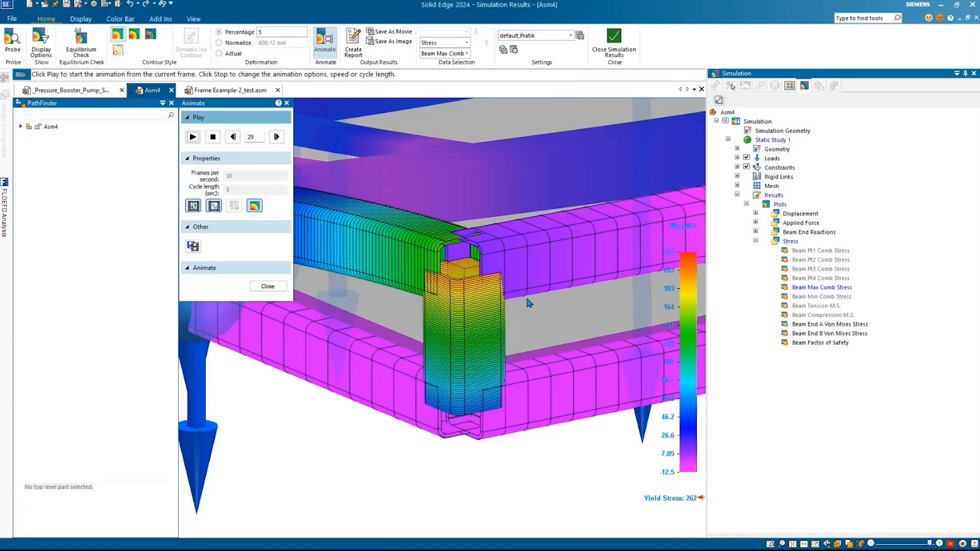
# Step: Examine the stress contours at the frame's corner posts and the X-braced upright's base in the paused animation frame
pyautogui.scroll(-5, 484, 298)
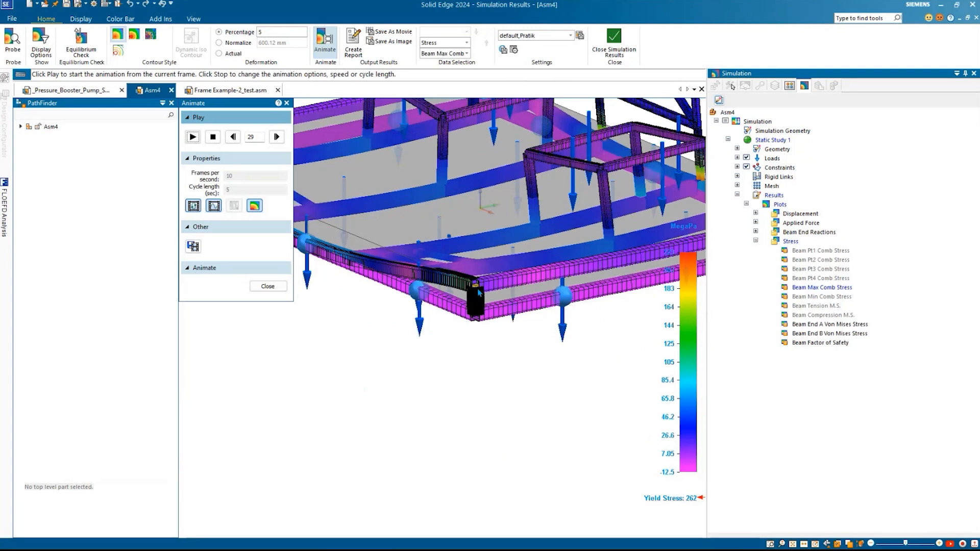
pyautogui.scroll(6, 480, 294)
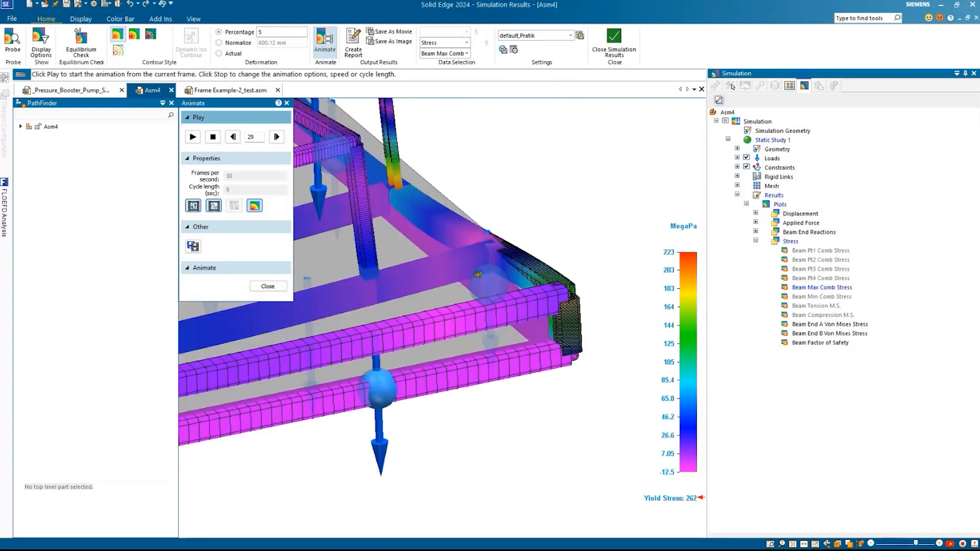
pyautogui.scroll(3, 570, 301)
pyautogui.scroll(-5, 567, 312)
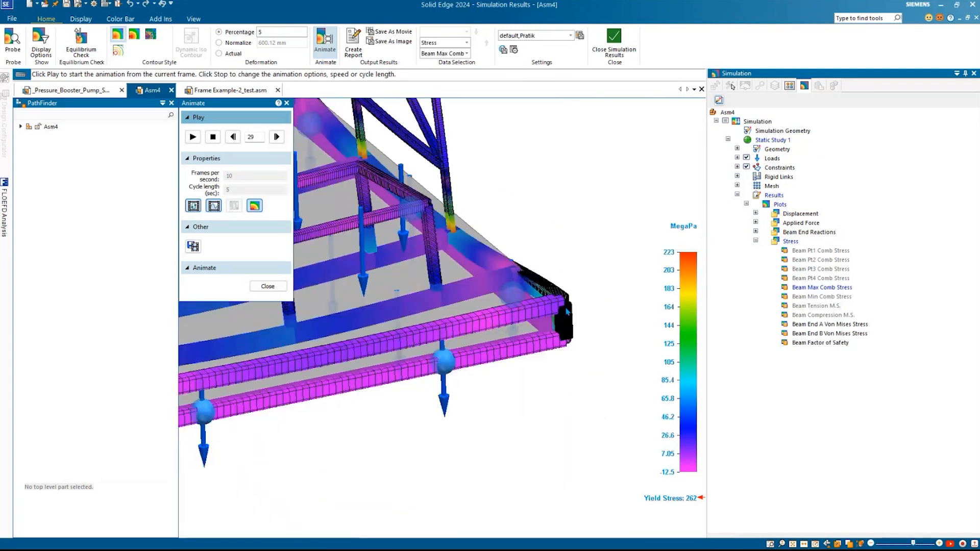
pyautogui.moveTo(488, 238); pyautogui.dragTo(404, 254, button='middle')
pyautogui.scroll(5, 350, 253)
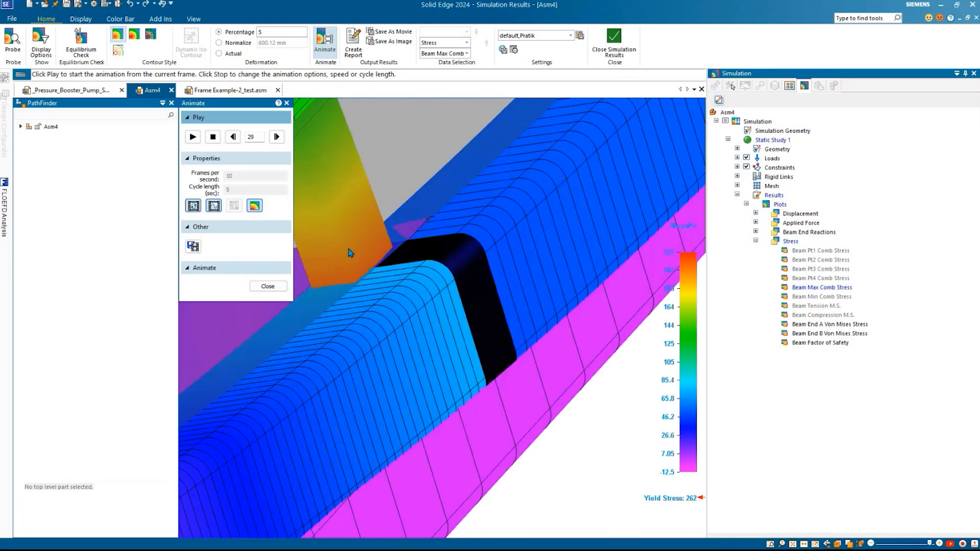
pyautogui.scroll(-8, 345, 250)
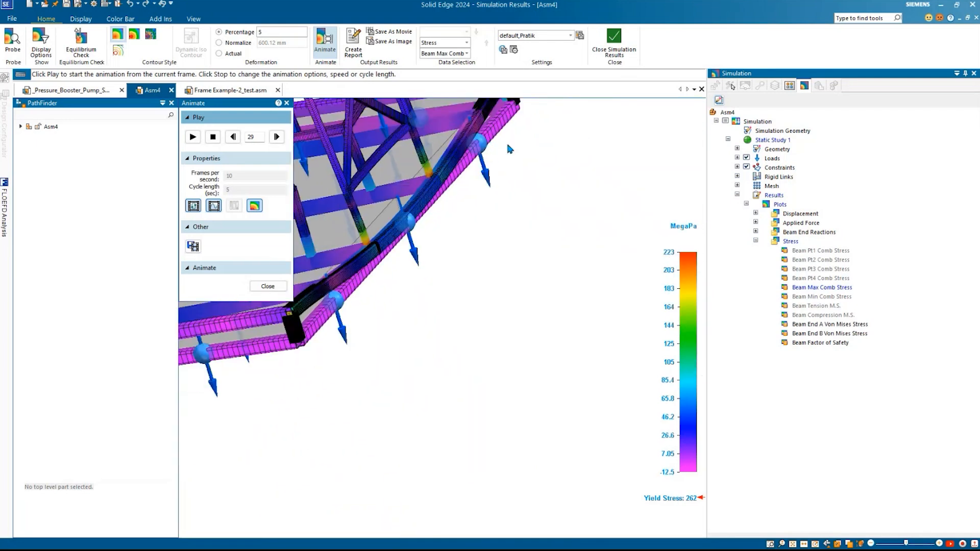
pyautogui.keyDown('shift'); pyautogui.moveTo(506, 141); pyautogui.dragTo(482, 322, button='middle'); pyautogui.keyUp('shift')
pyautogui.scroll(6, 503, 278)
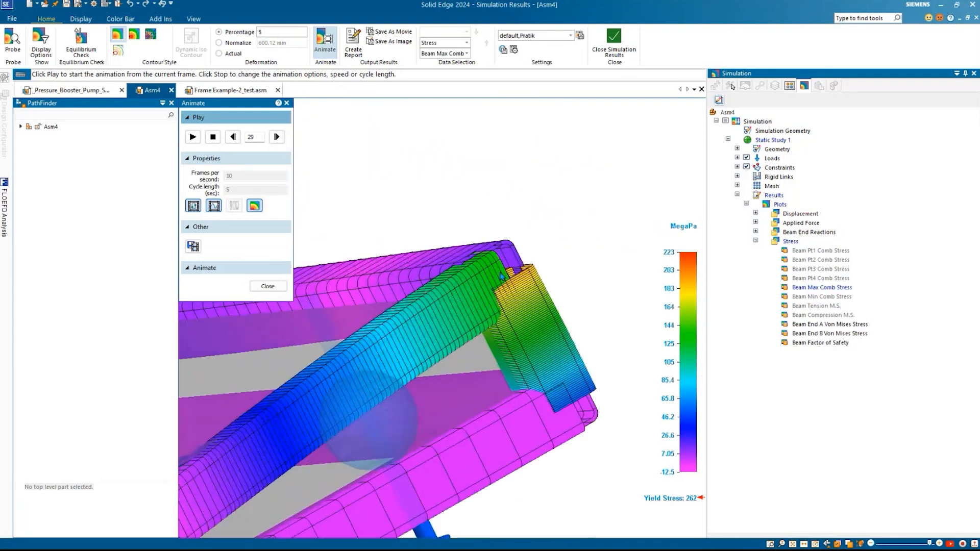
pyautogui.scroll(-8, 503, 279)
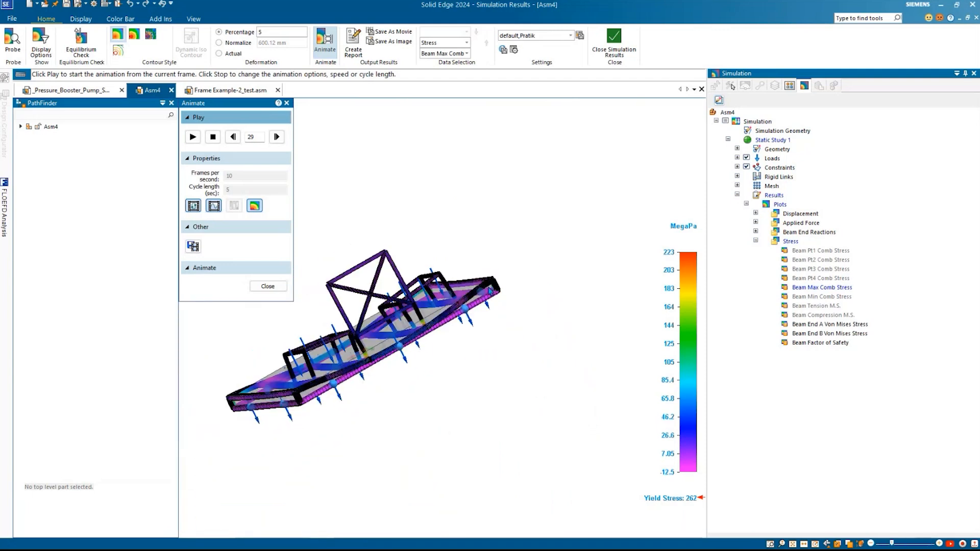
pyautogui.moveTo(503, 278); pyautogui.dragTo(611, 240, button='middle')
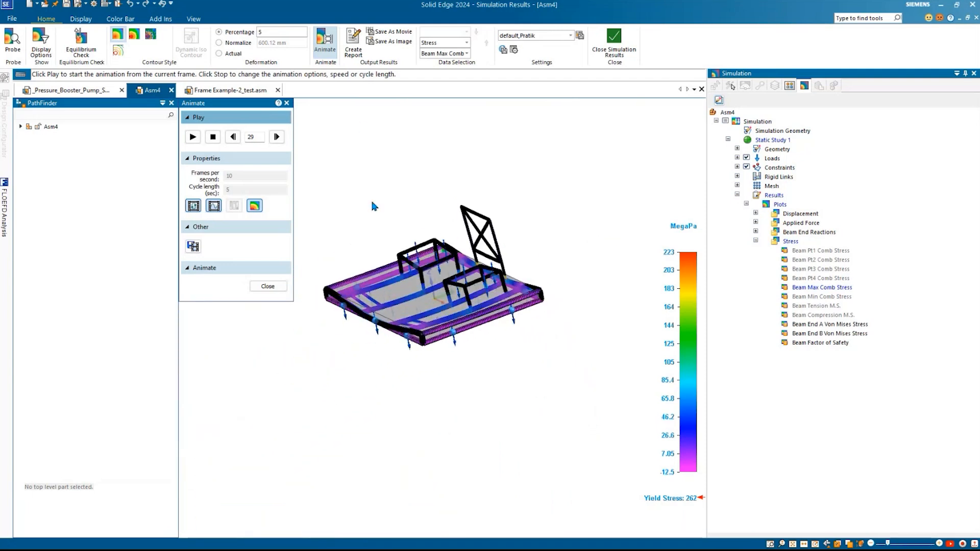
# Step: Close the animation and display the deformation at the Actual scale
pyautogui.click(268, 286)
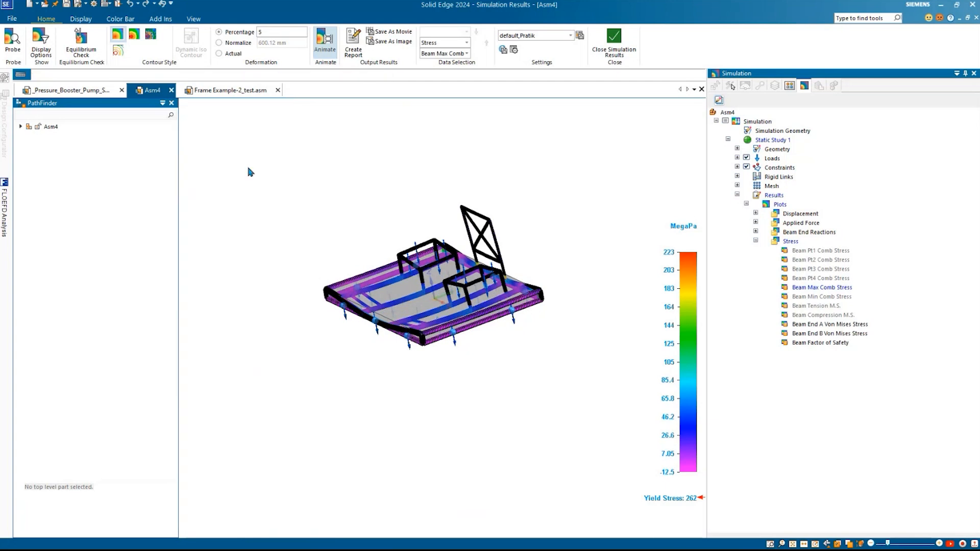
pyautogui.click(219, 53)
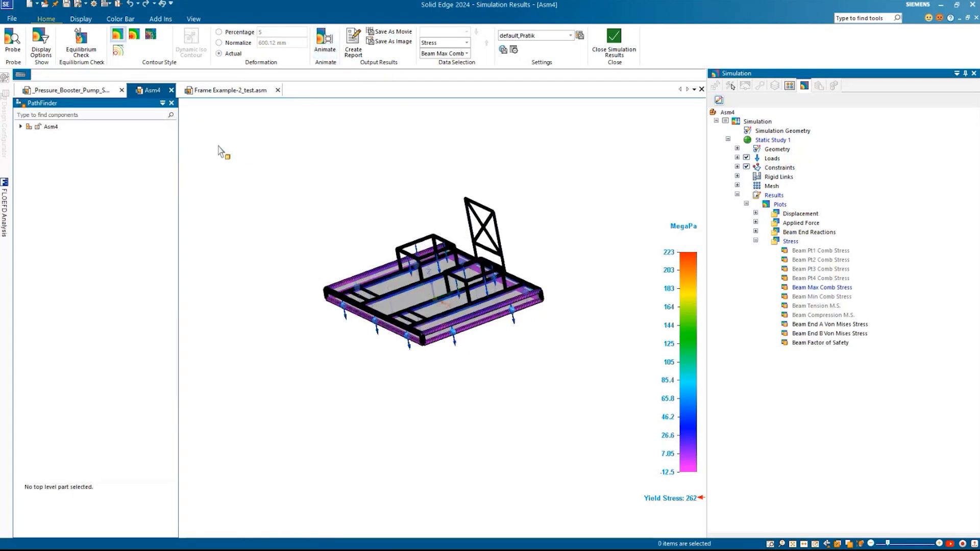
pyautogui.scroll(4, 340, 225)
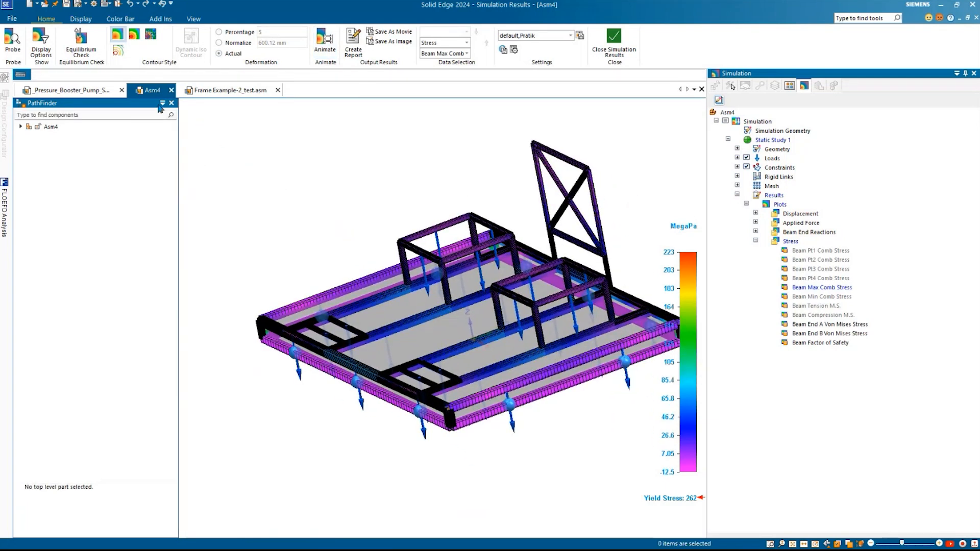
# Step: Show the minimum and maximum markers on the stress plot and examine the maximum stress location at the X-braced upright's base
pyautogui.click(96, 20)
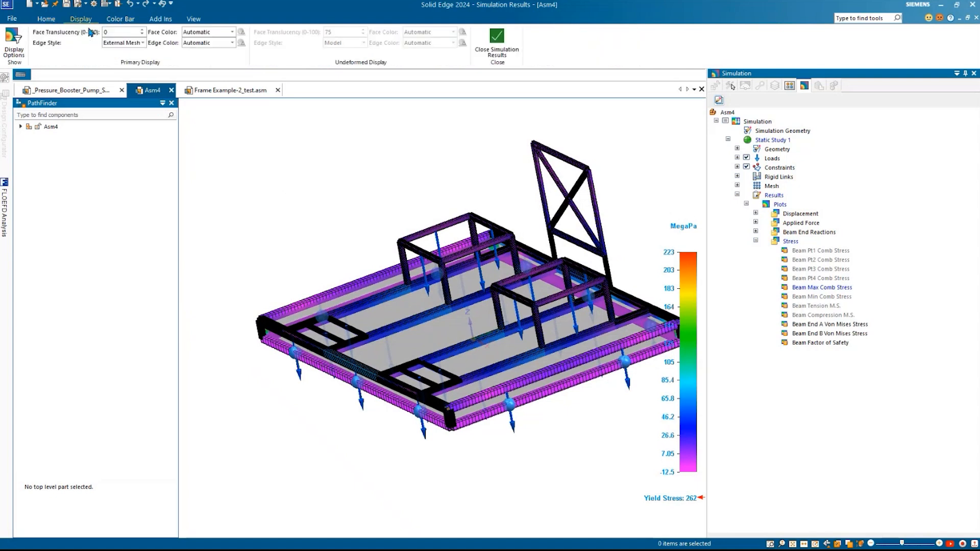
pyautogui.click(119, 20)
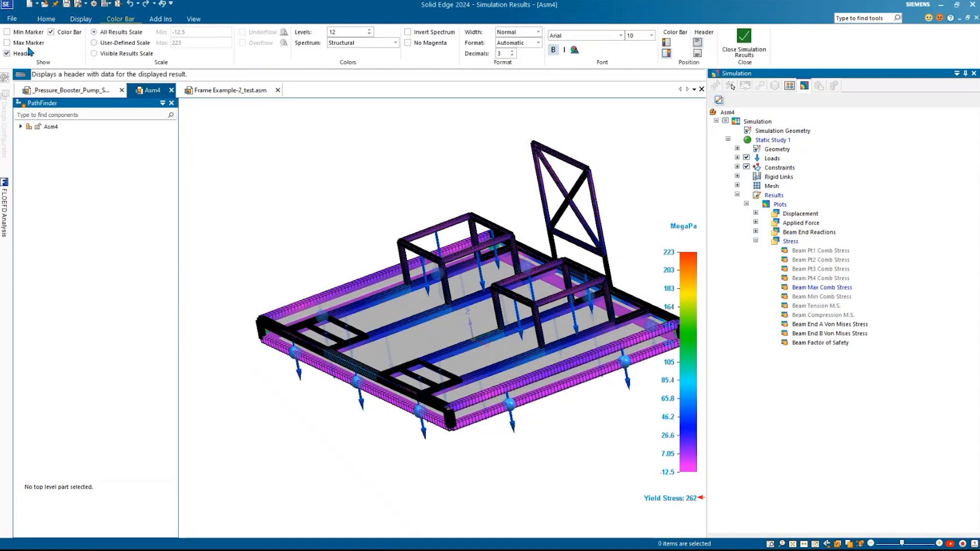
pyautogui.click(7, 32)
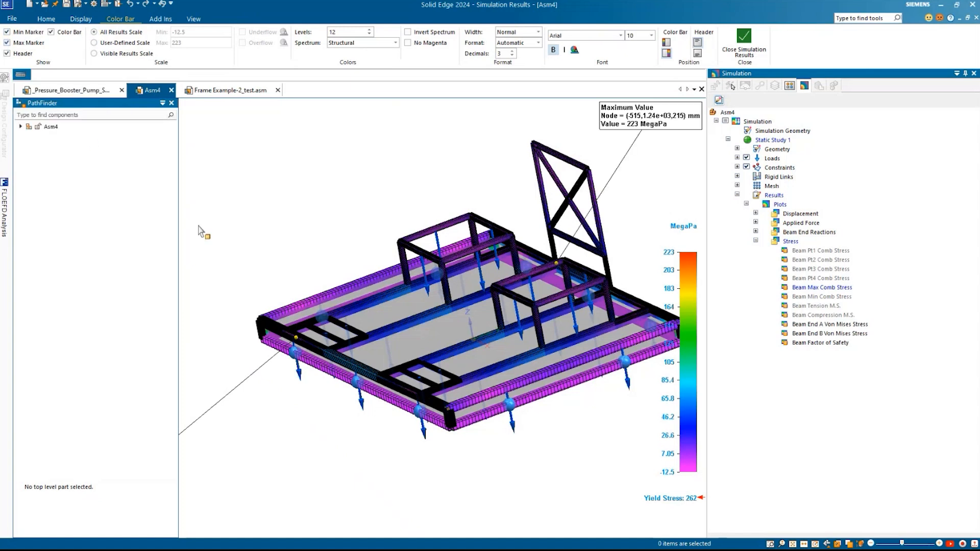
pyautogui.moveTo(199, 231); pyautogui.dragTo(347, 257, button='middle')
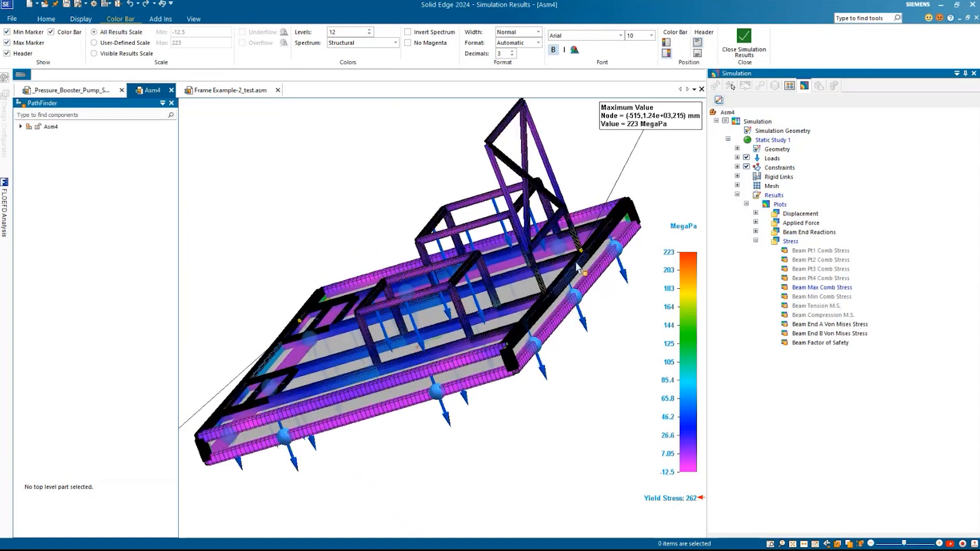
pyautogui.scroll(5, 586, 246)
pyautogui.scroll(3, 588, 247)
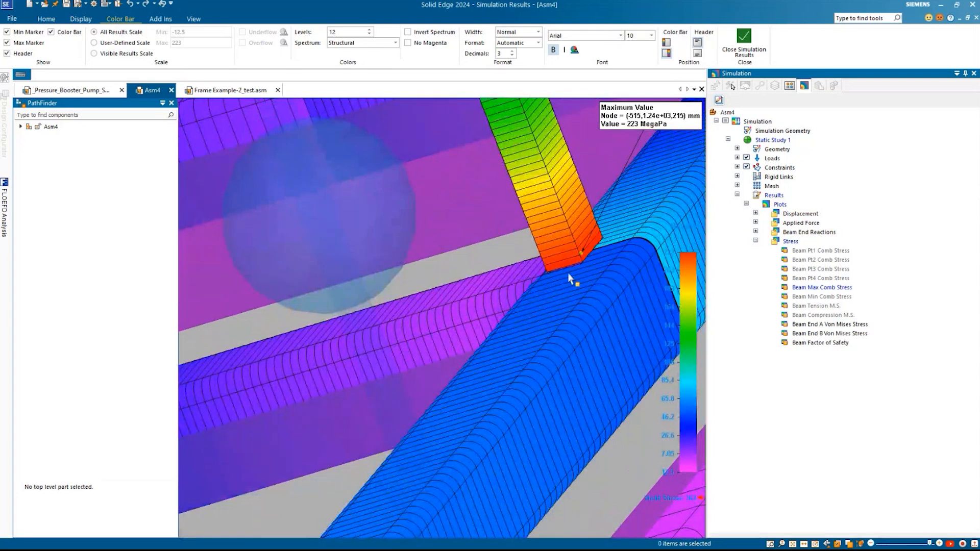
pyautogui.scroll(-1, 568, 273)
pyautogui.scroll(-10, 568, 272)
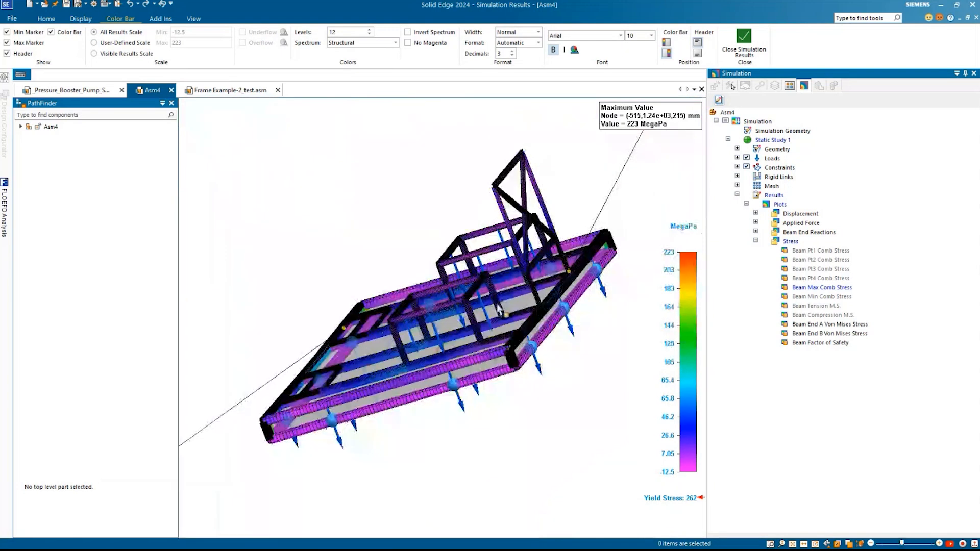
# Step: Move PathFinder off the results header and examine the minimum stress marker on the frame
pyautogui.moveTo(119, 103); pyautogui.dragTo(633, 110)
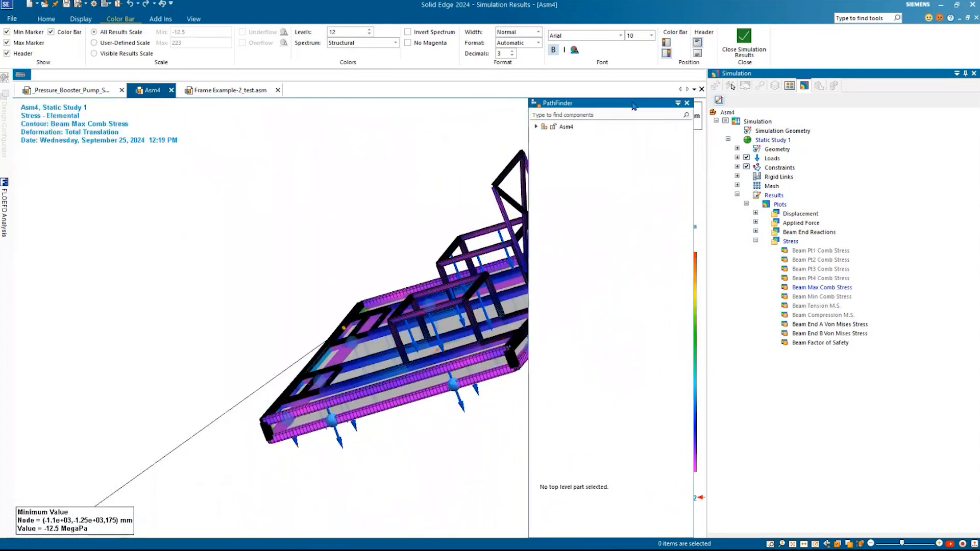
pyautogui.scroll(10, 252, 341)
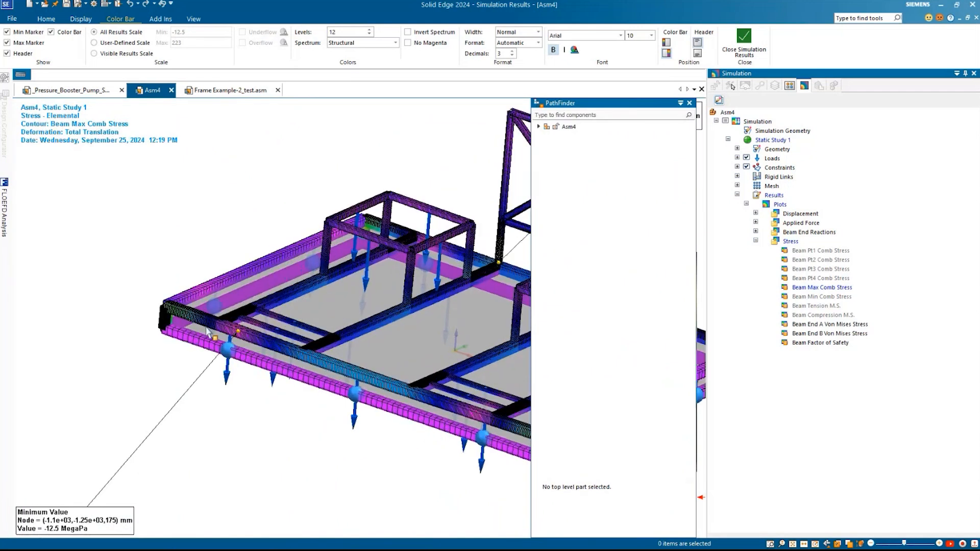
pyautogui.scroll(-10, 252, 342)
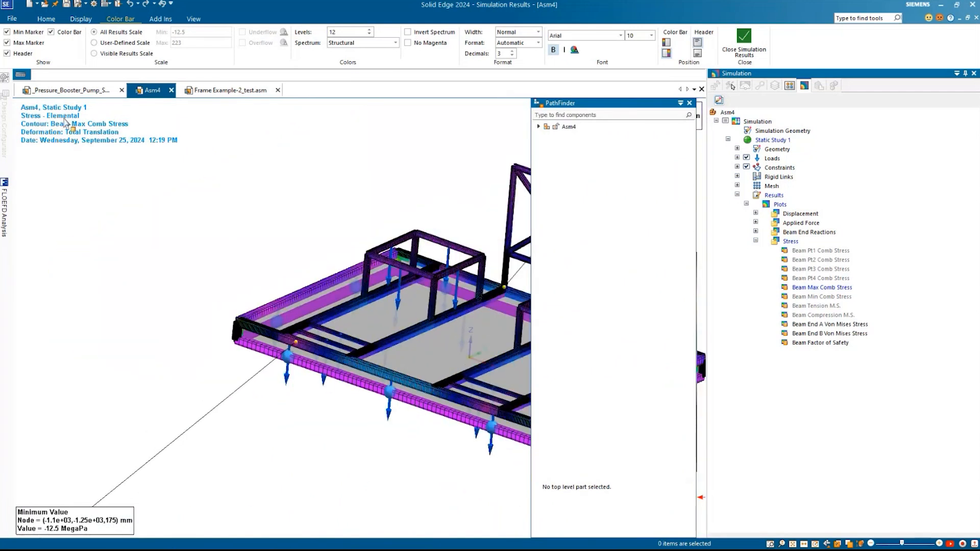
# Step: Hide the minimum and maximum markers and return PathFinder to its original docked position
pyautogui.click(8, 32)
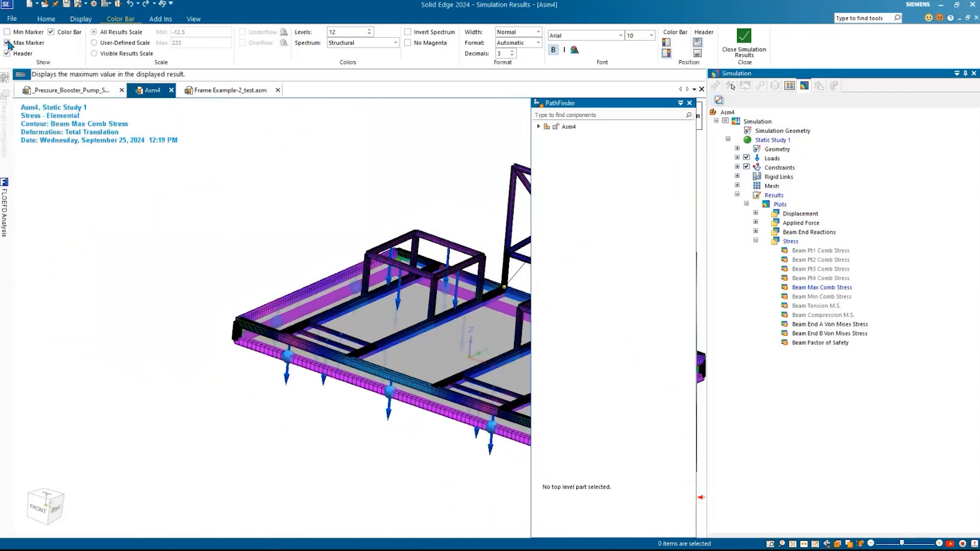
pyautogui.click(45, 41)
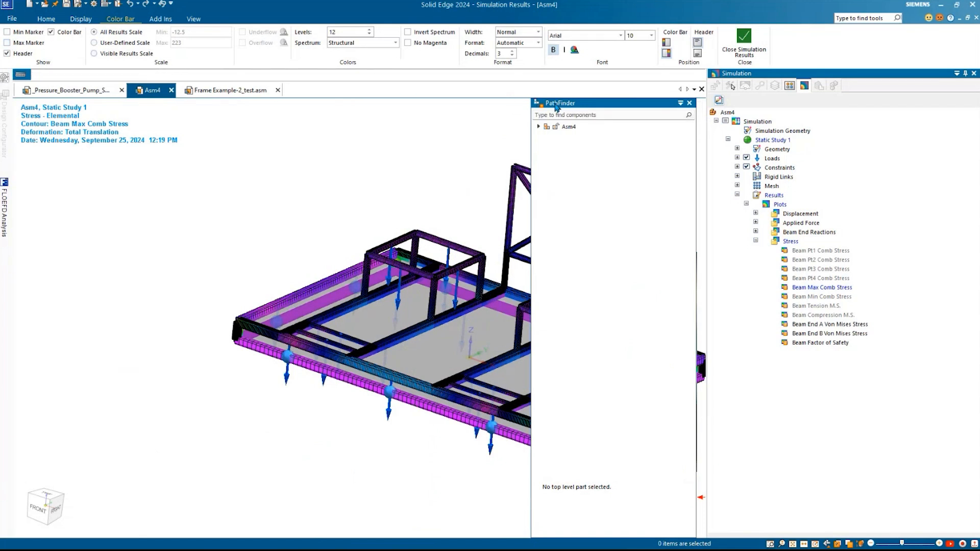
pyautogui.moveTo(379, 124); pyautogui.dragTo(31, 106)
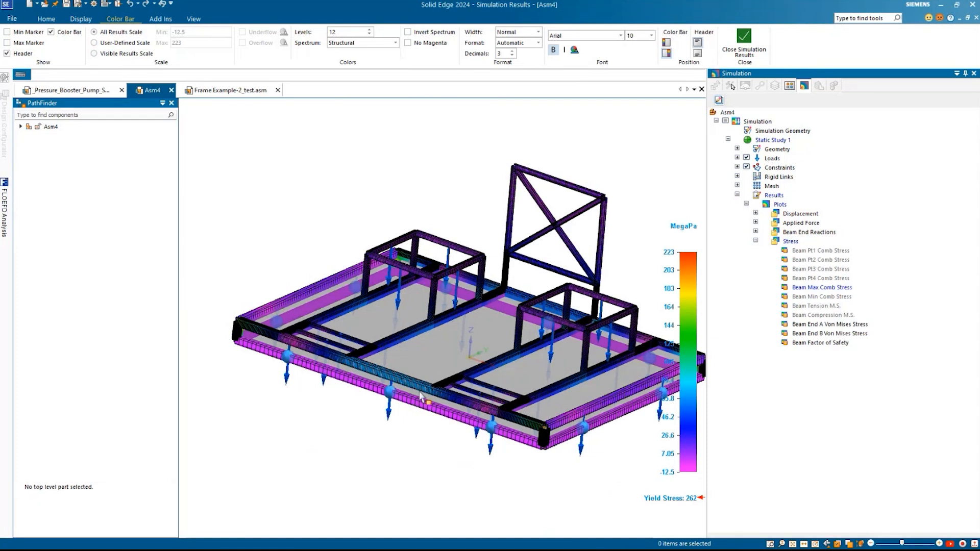
pyautogui.scroll(3, 420, 397)
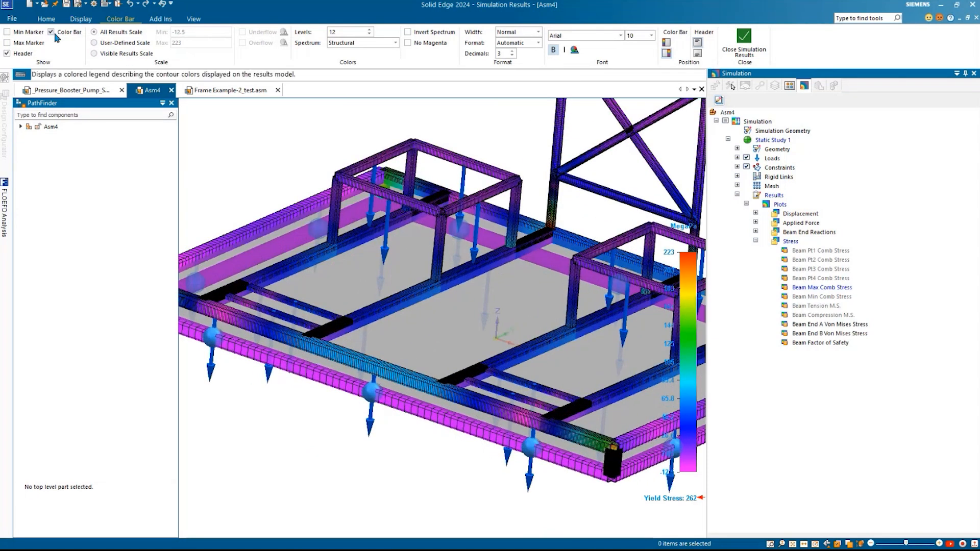
# Step: Animate the stress plot at the Actual deformation scale, view the whole frame, and close the animation
pyautogui.click(47, 19)
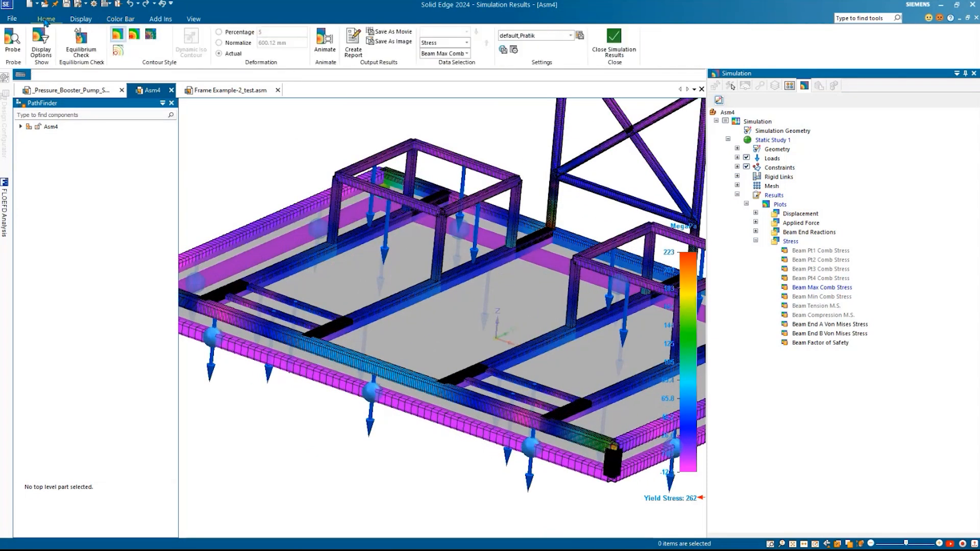
pyautogui.click(324, 41)
pyautogui.scroll(-3, 430, 302)
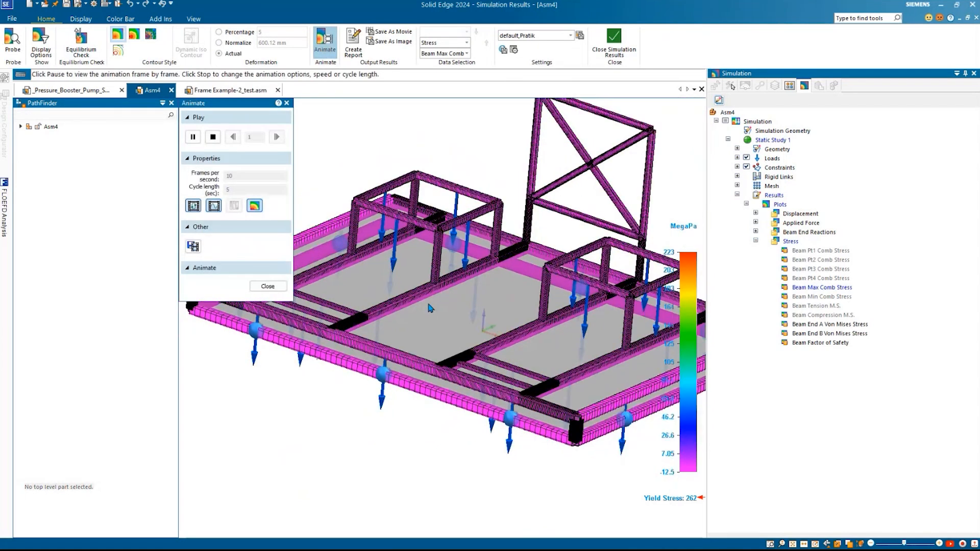
pyautogui.moveTo(430, 302); pyautogui.dragTo(415, 235, button='middle')
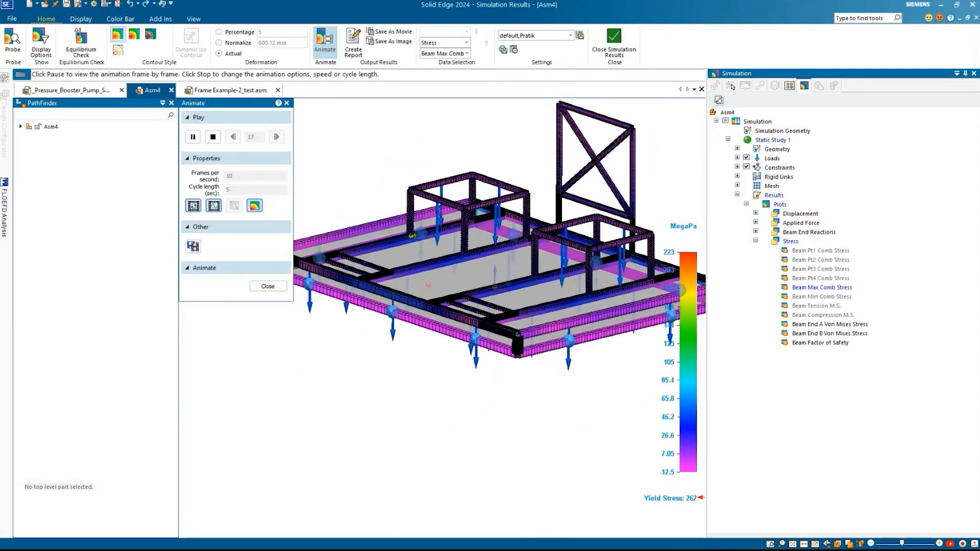
pyautogui.click(287, 103)
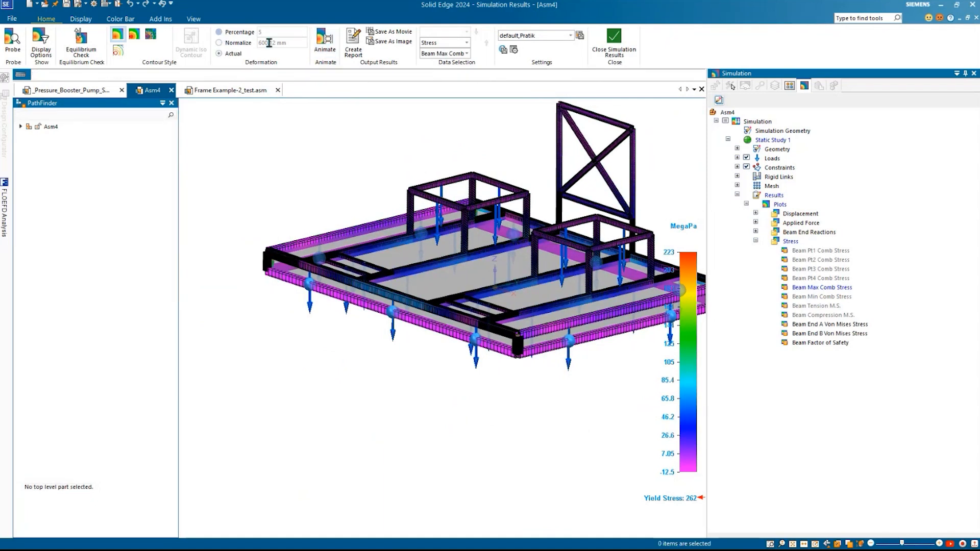
# Step: Switch the deformation scale to Percentage at 5 and animate the frame's stress plot
pyautogui.click(220, 31)
pyautogui.click(326, 42)
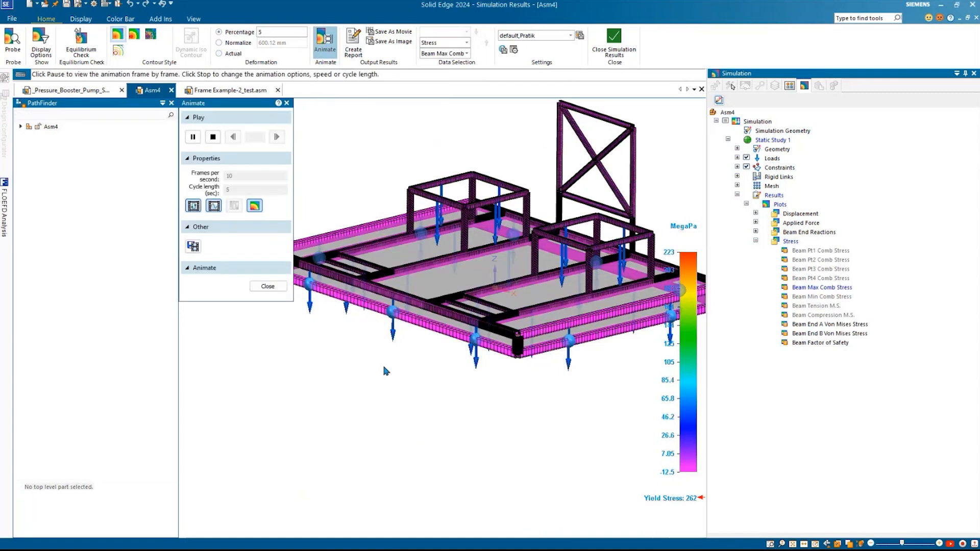
pyautogui.scroll(1, 390, 353)
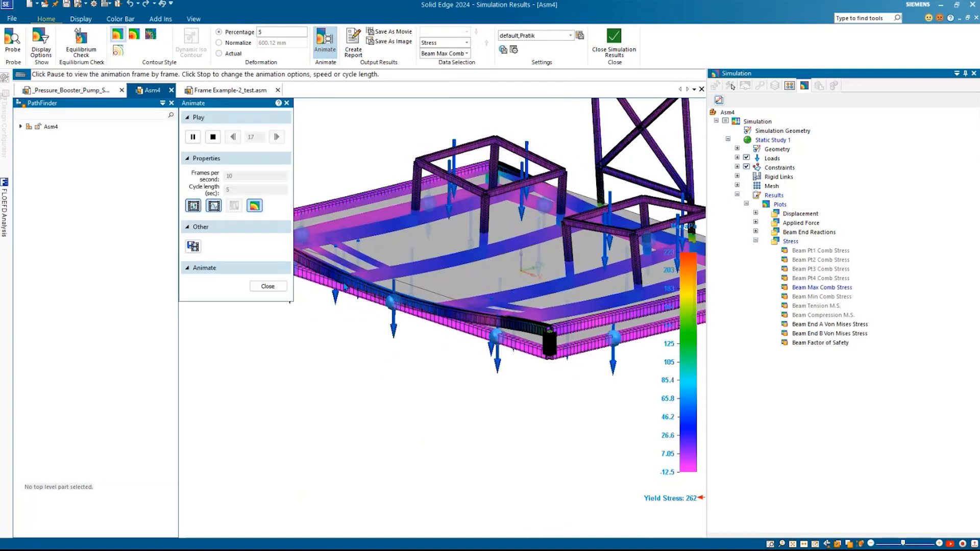
# Step: View the animated stress deformation along the base frame, close the animation, and set the deformation scale to Actual
pyautogui.keyDown('shift'); pyautogui.moveTo(347, 278); pyautogui.dragTo(445, 299, button='middle'); pyautogui.keyUp('shift')
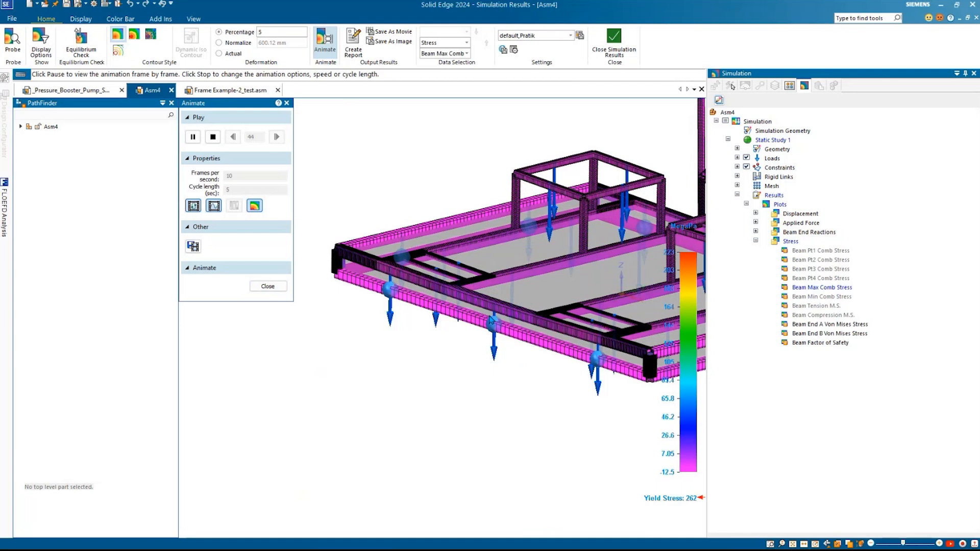
pyautogui.keyDown('shift'); pyautogui.moveTo(473, 313); pyautogui.dragTo(317, 290, button='middle'); pyautogui.keyUp('shift')
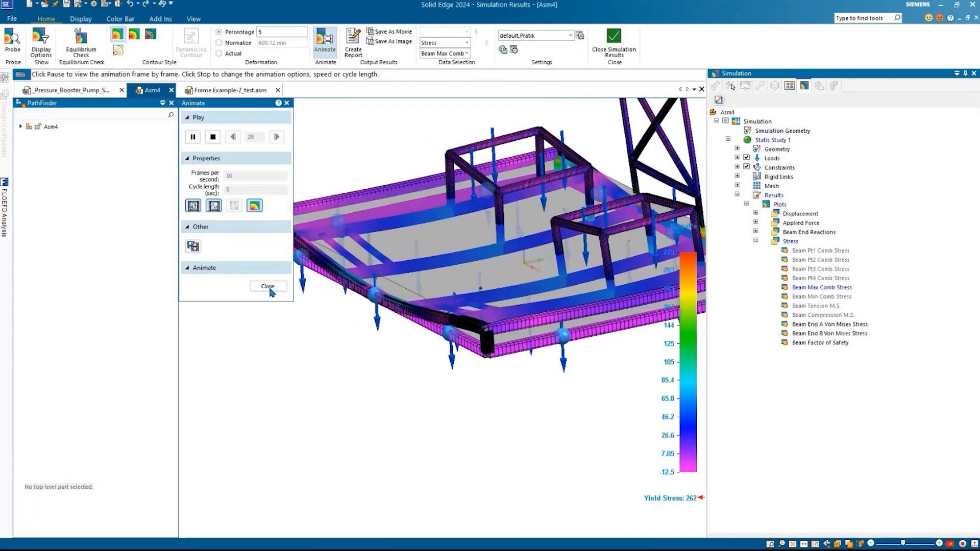
pyautogui.click(269, 287)
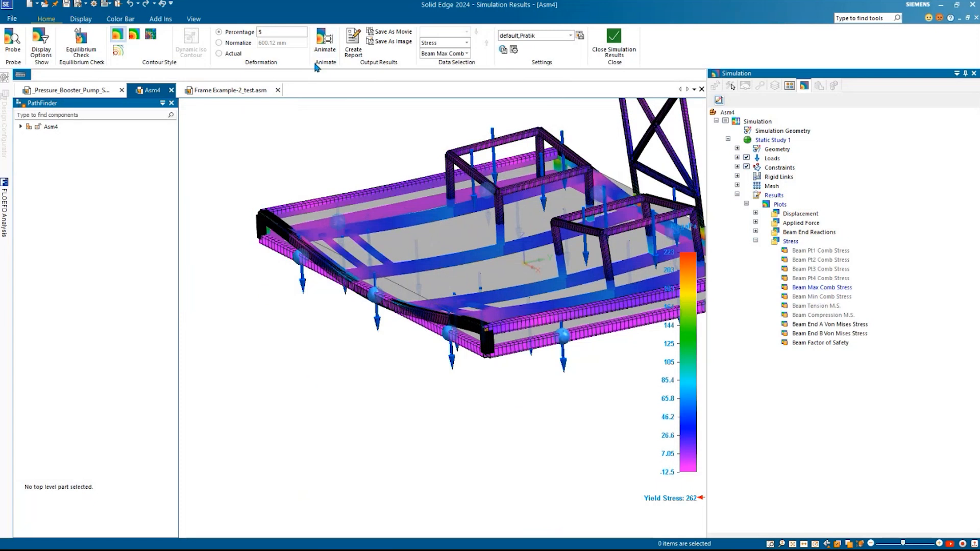
pyautogui.click(219, 53)
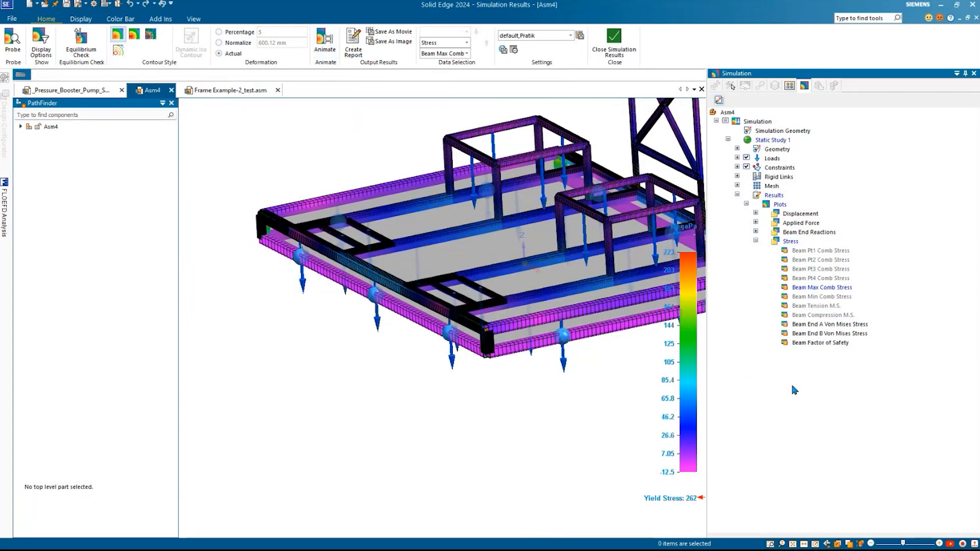
pyautogui.keyDown('shift'); pyautogui.moveTo(503, 292); pyautogui.dragTo(413, 276, button='middle'); pyautogui.keyUp('shift')
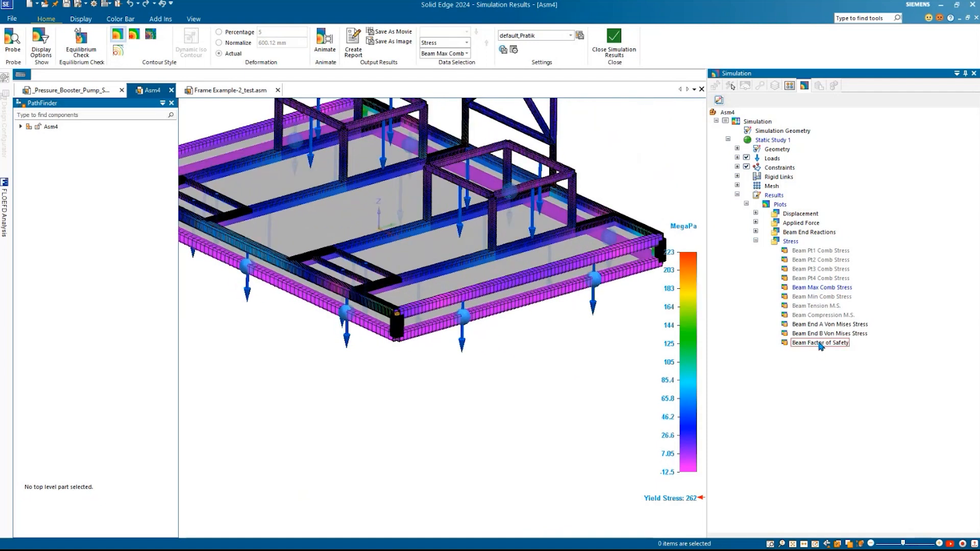
# Step: Display the Total Translation displacement plot, animate it at the Actual scale, and close the animation
pyautogui.doubleClick(774, 216)
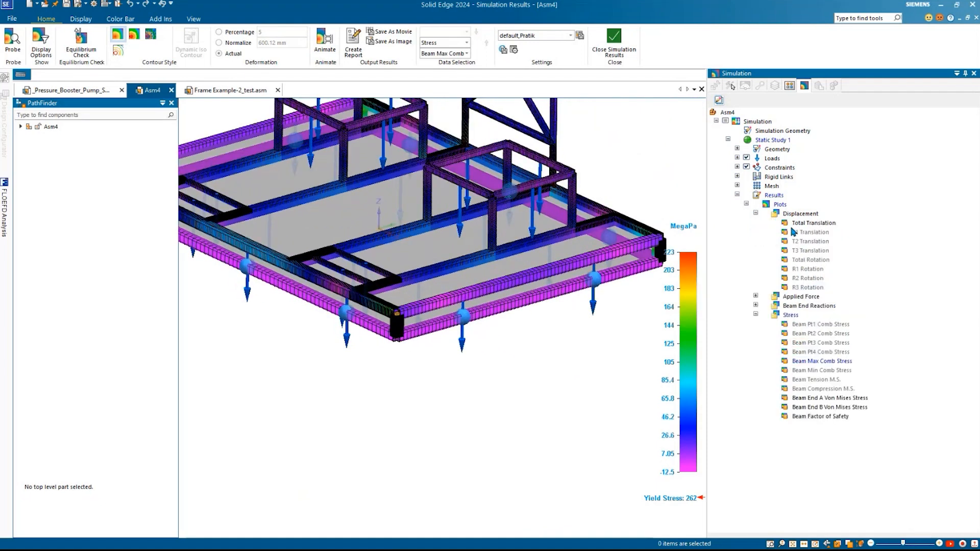
pyautogui.click(802, 225)
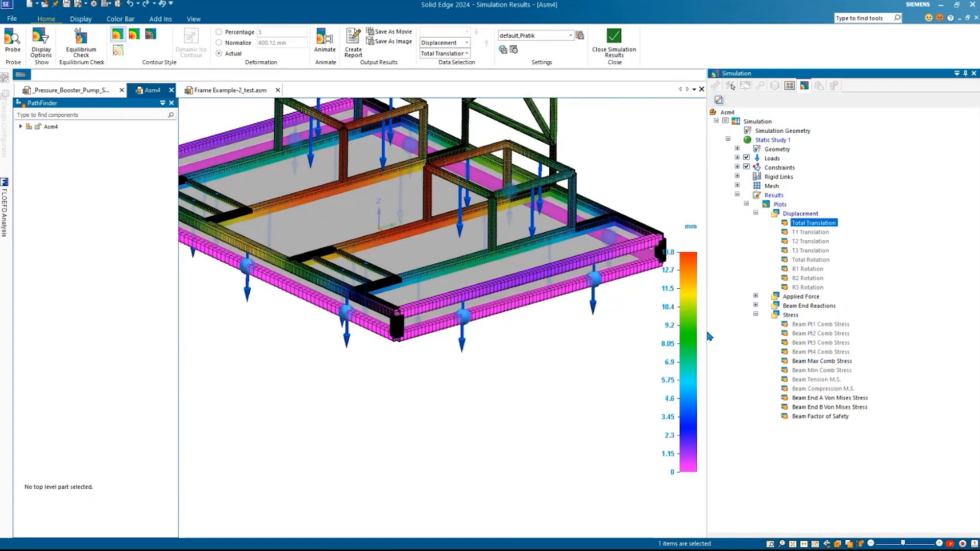
pyautogui.scroll(-3, 438, 343)
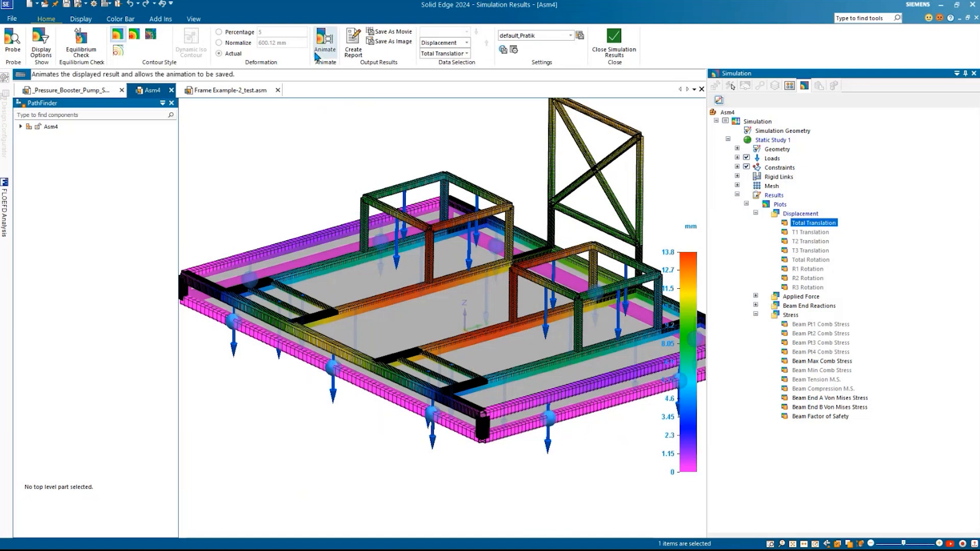
pyautogui.click(322, 46)
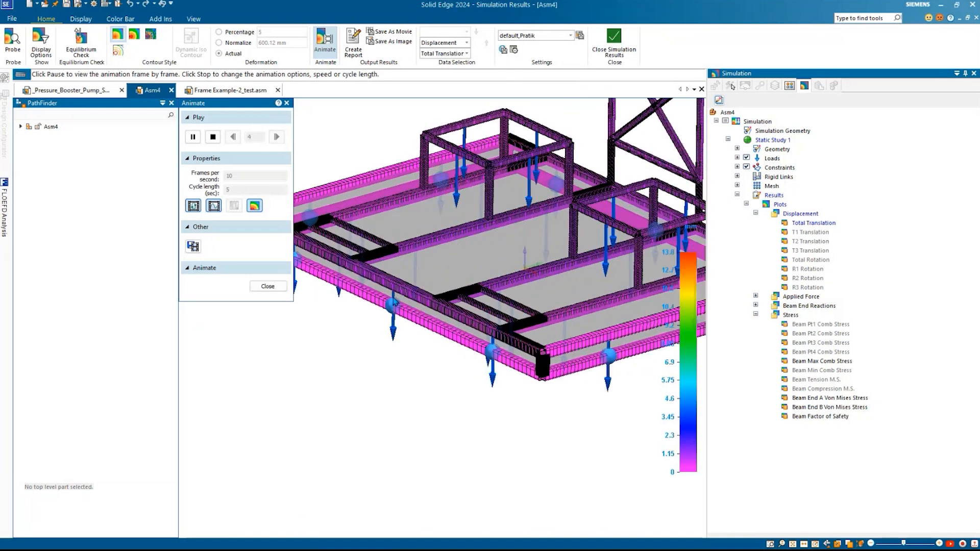
pyautogui.scroll(3, 393, 301)
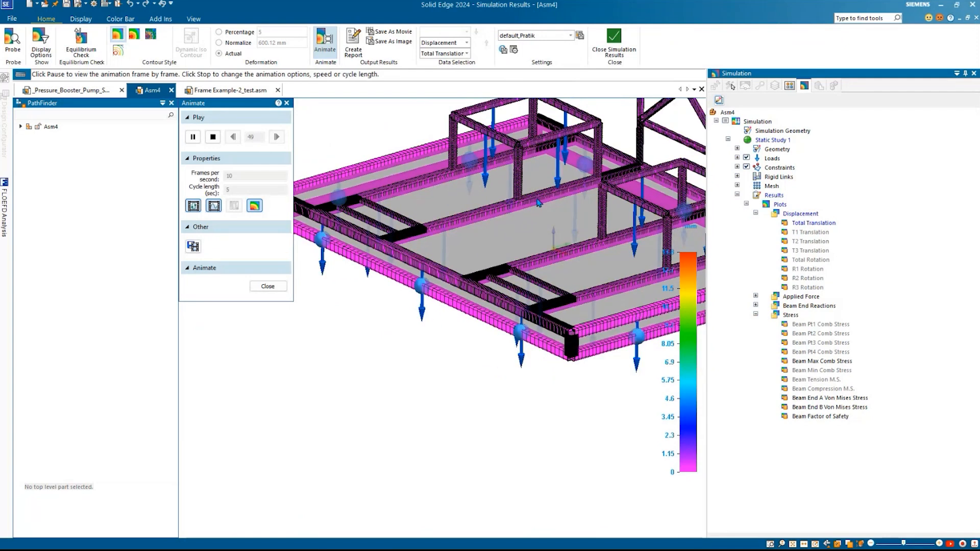
pyautogui.click(268, 286)
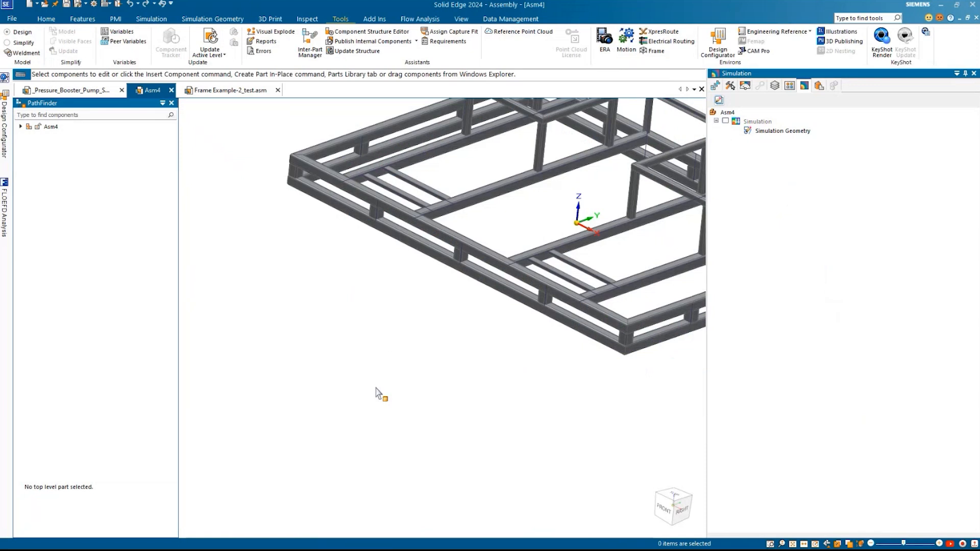
# Step: Examine the short vertical supports between the upper and lower base rails from all sides of the frame
pyautogui.moveTo(378, 396); pyautogui.dragTo(356, 372, button='middle')
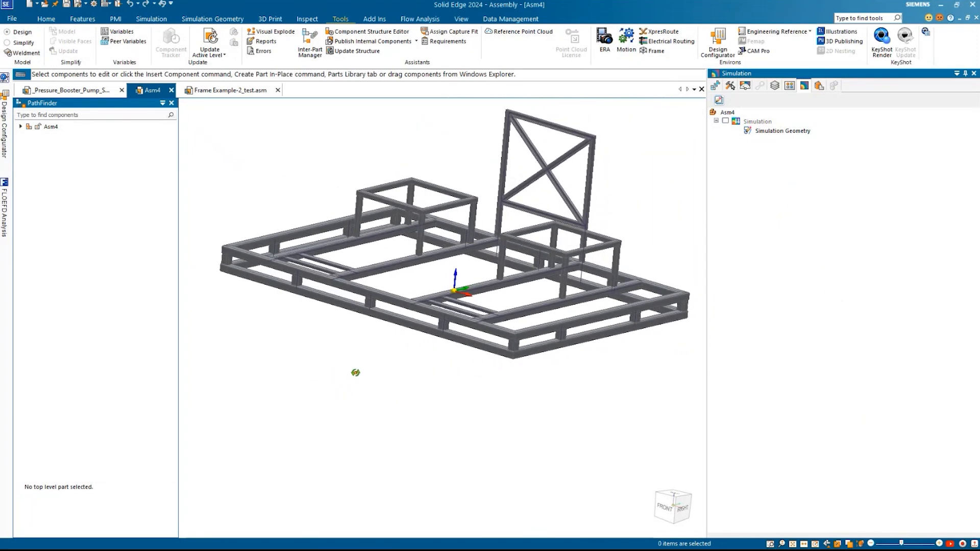
pyautogui.scroll(3, 426, 352)
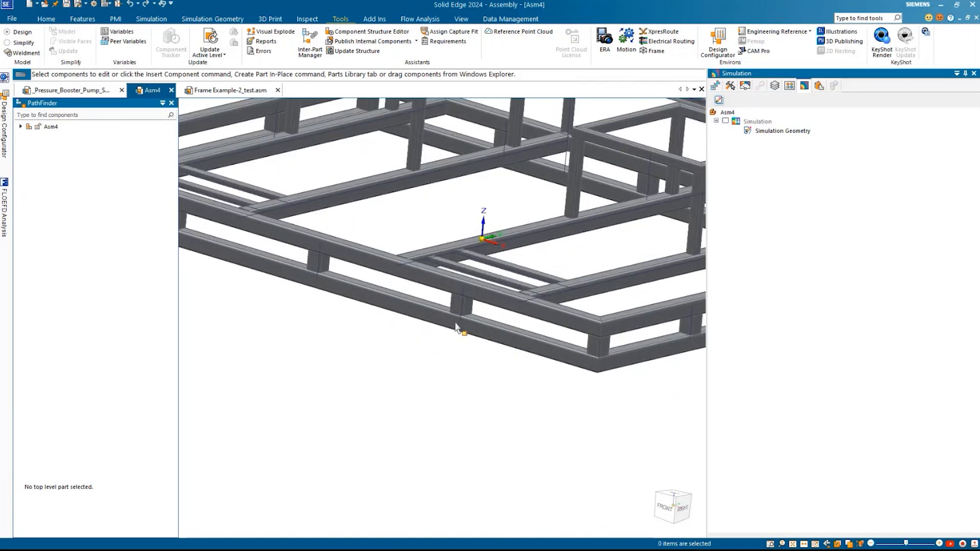
pyautogui.scroll(6, 472, 322)
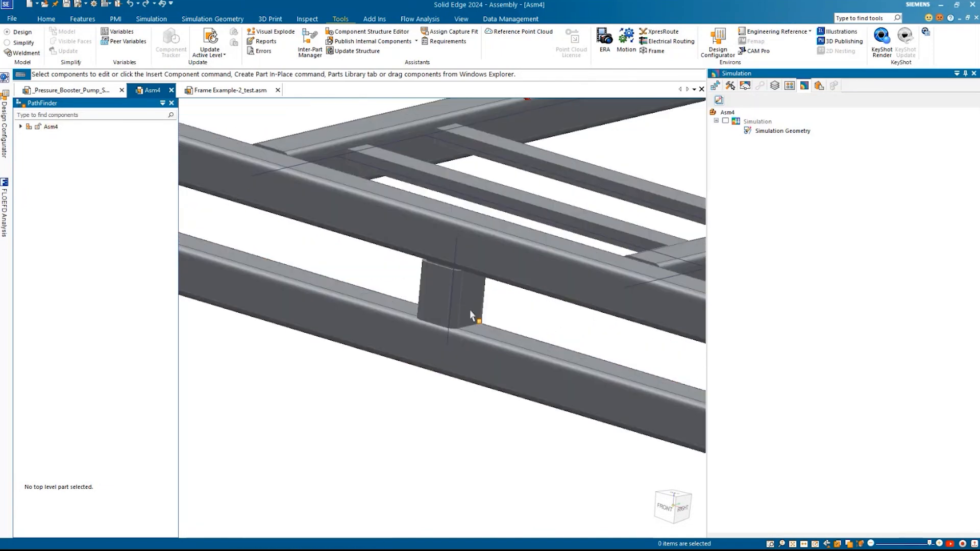
pyautogui.scroll(-5, 470, 310)
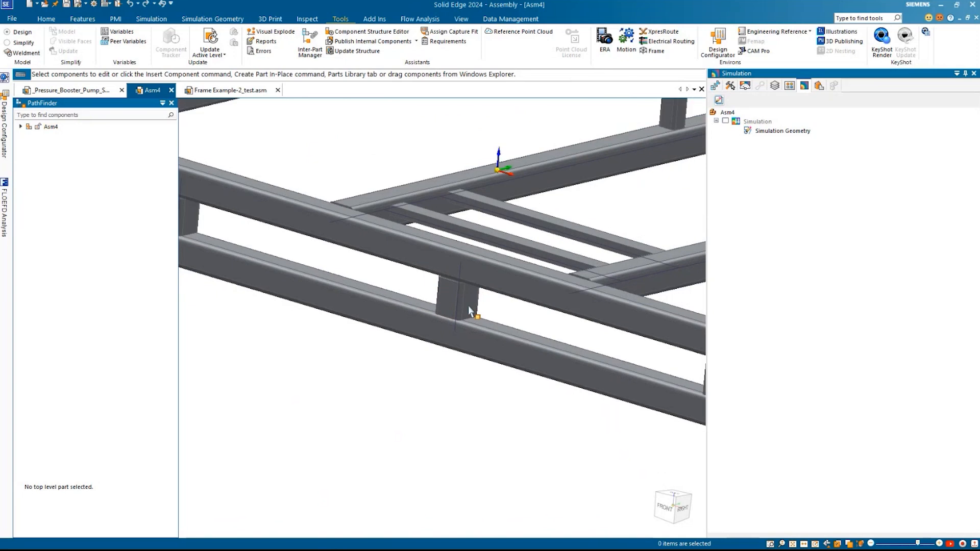
pyautogui.scroll(-2, 469, 310)
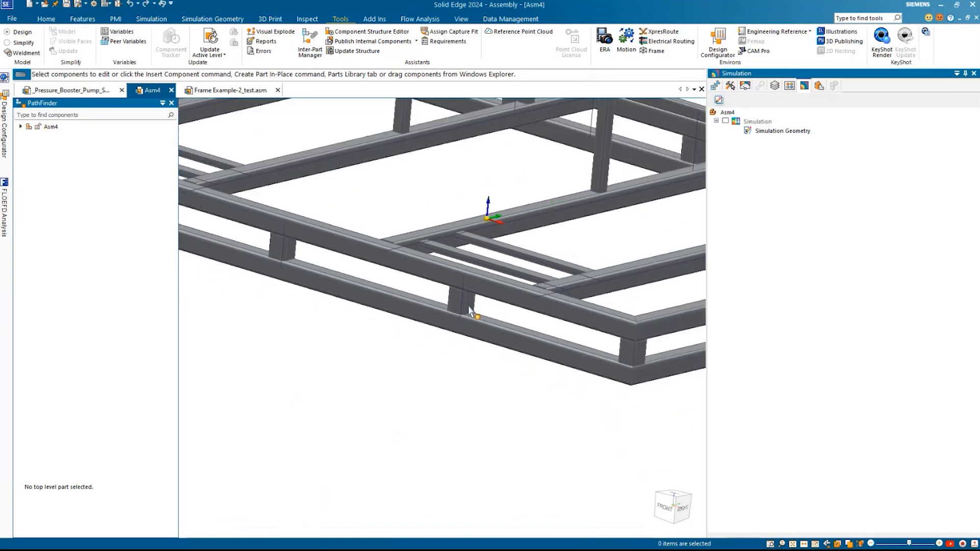
pyautogui.keyDown('shift'); pyautogui.moveTo(372, 291); pyautogui.dragTo(533, 374, button='middle'); pyautogui.keyUp('shift')
pyautogui.keyDown('shift'); pyautogui.moveTo(465, 354); pyautogui.dragTo(536, 412, button='middle'); pyautogui.keyUp('shift')
pyautogui.keyDown('shift'); pyautogui.moveTo(335, 345); pyautogui.dragTo(181, 250, button='middle'); pyautogui.keyUp('shift')
pyautogui.scroll(-2, 405, 281)
pyautogui.moveTo(601, 280); pyautogui.dragTo(500, 272, button='middle')
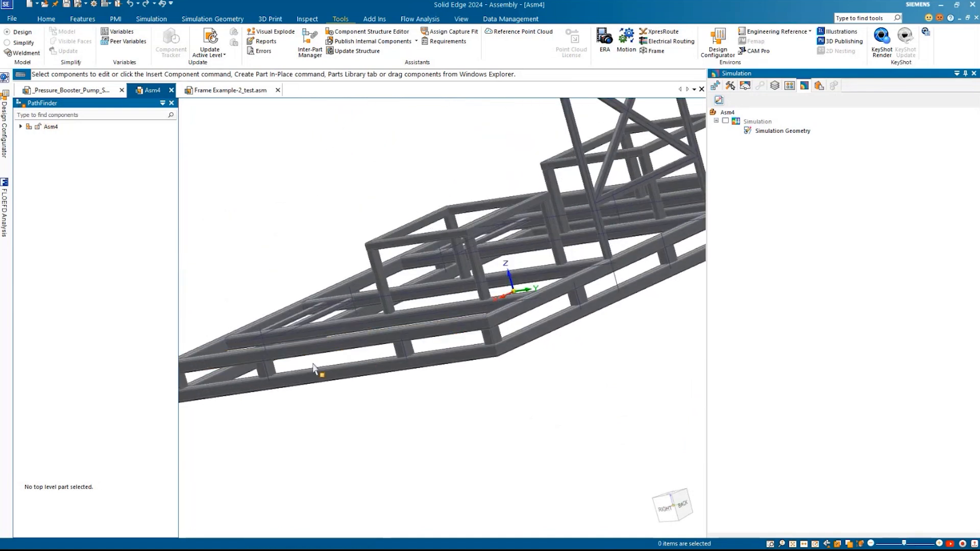
pyautogui.moveTo(317, 372); pyautogui.dragTo(143, 418, button='middle')
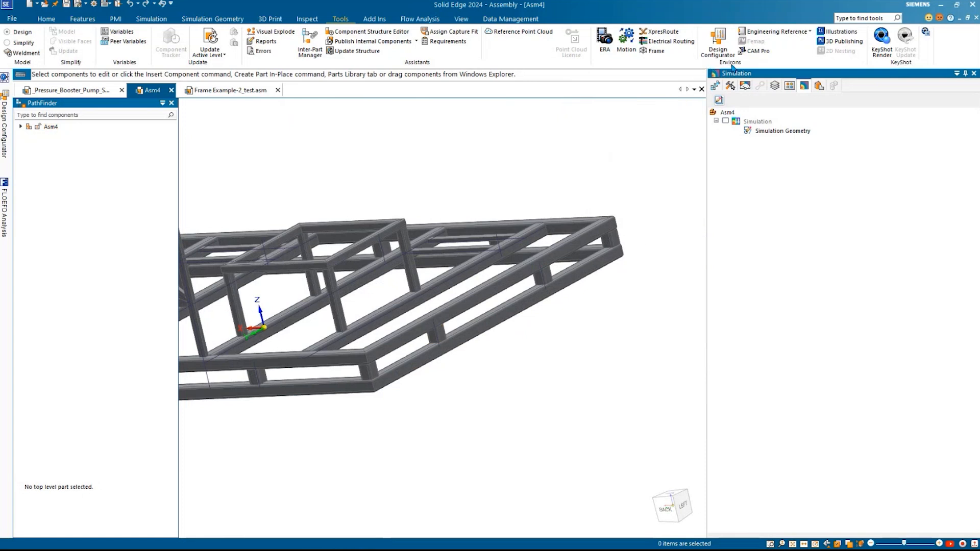
# Step: Enter the Frame Design environment, dismiss the segment commands notice, and inspect Static Study 1's mesh, loads and constraints on the frame
pyautogui.click(653, 51)
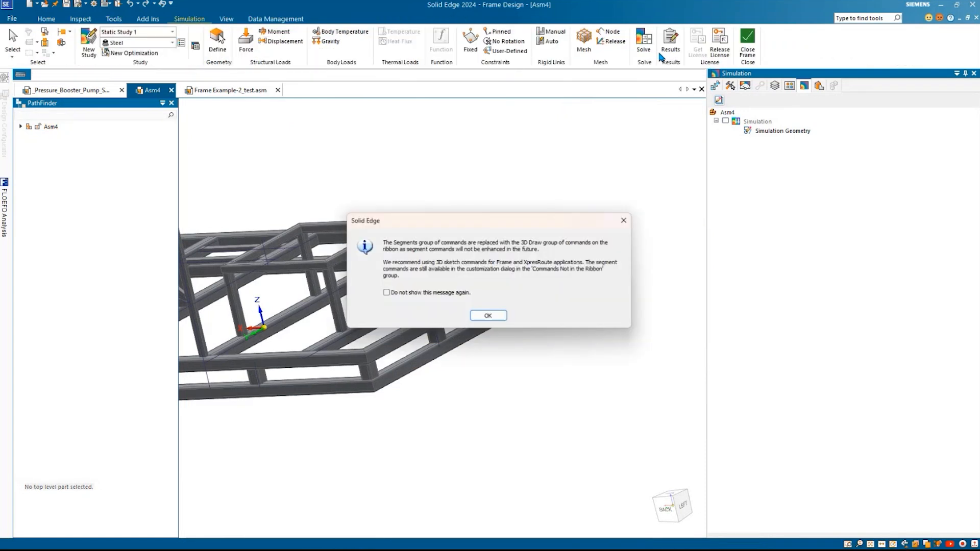
pyautogui.click(489, 317)
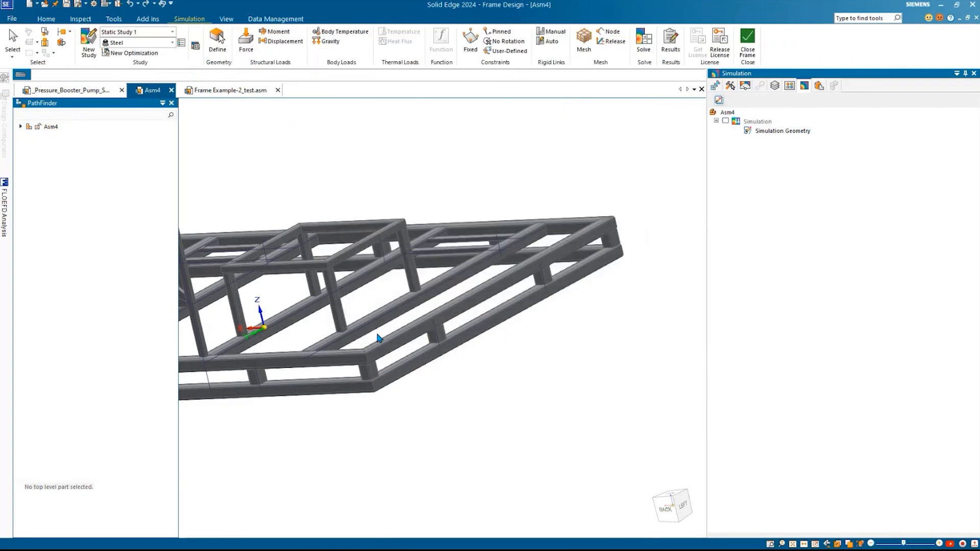
pyautogui.moveTo(256, 376); pyautogui.dragTo(580, 296, button='middle')
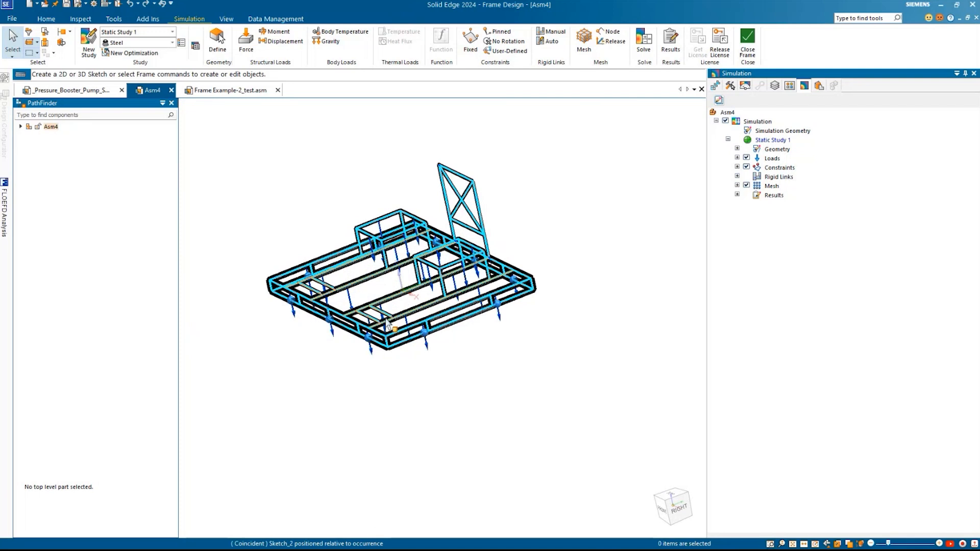
pyautogui.scroll(5, 387, 331)
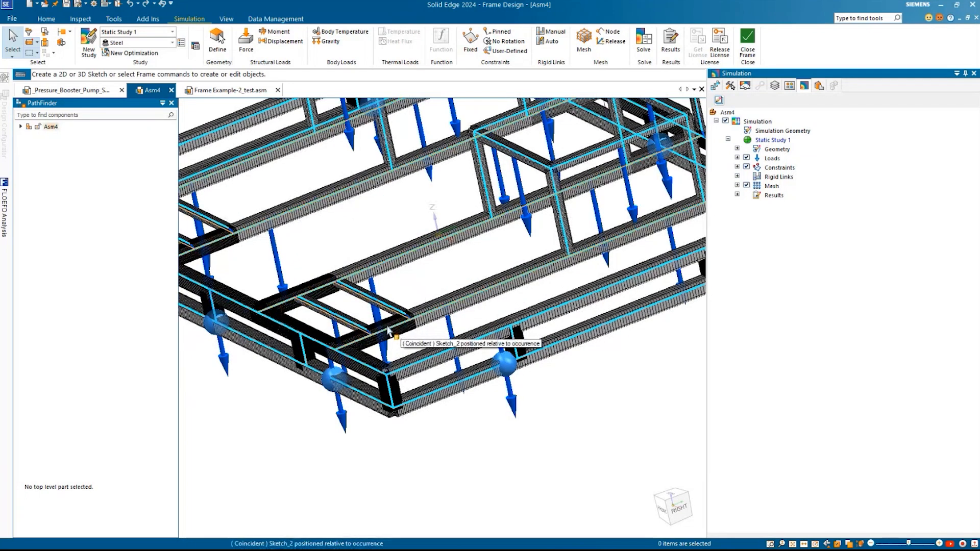
pyautogui.scroll(-5, 386, 331)
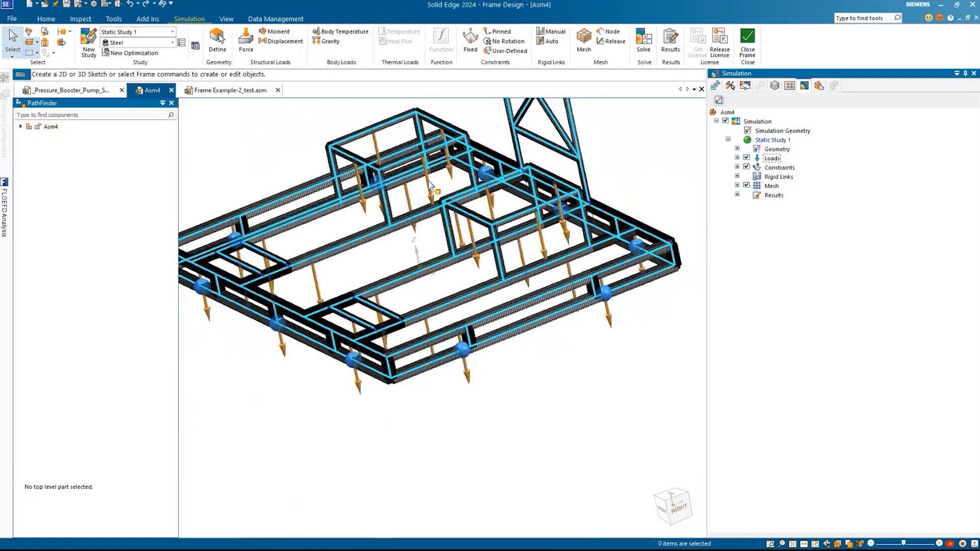
pyautogui.scroll(-5, 464, 222)
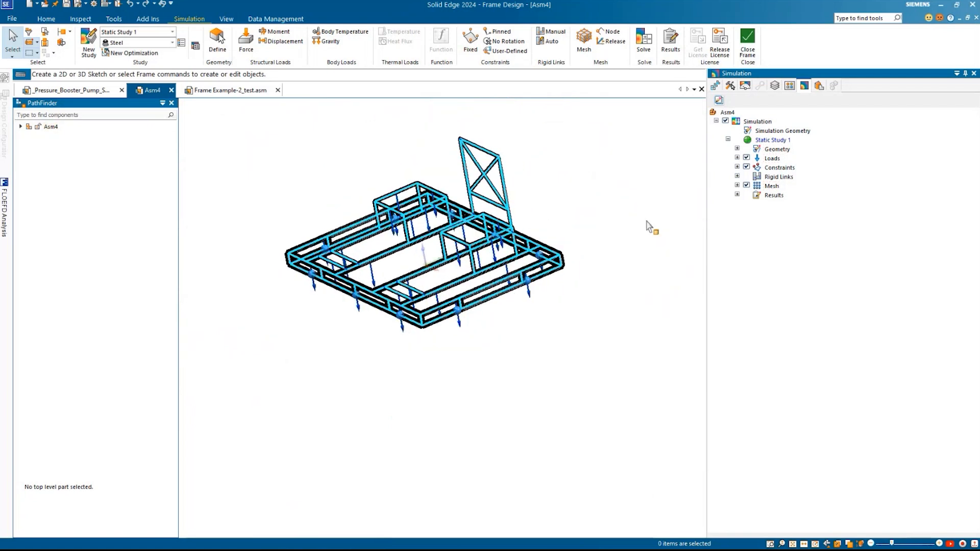
# Step: Open Static Study 1's results for viewing and set the deformation scale to Actual
pyautogui.click(737, 194)
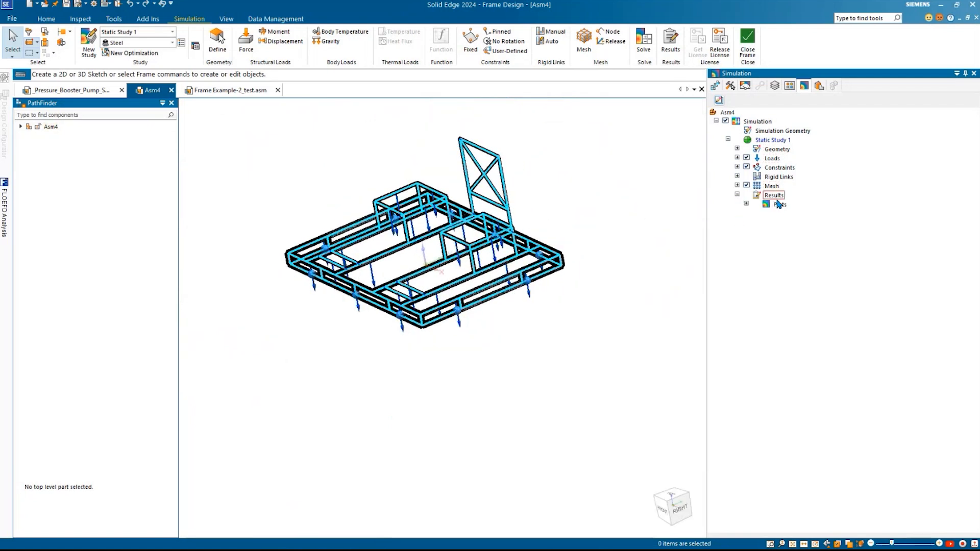
pyautogui.click(774, 195)
pyautogui.rightClick(774, 197)
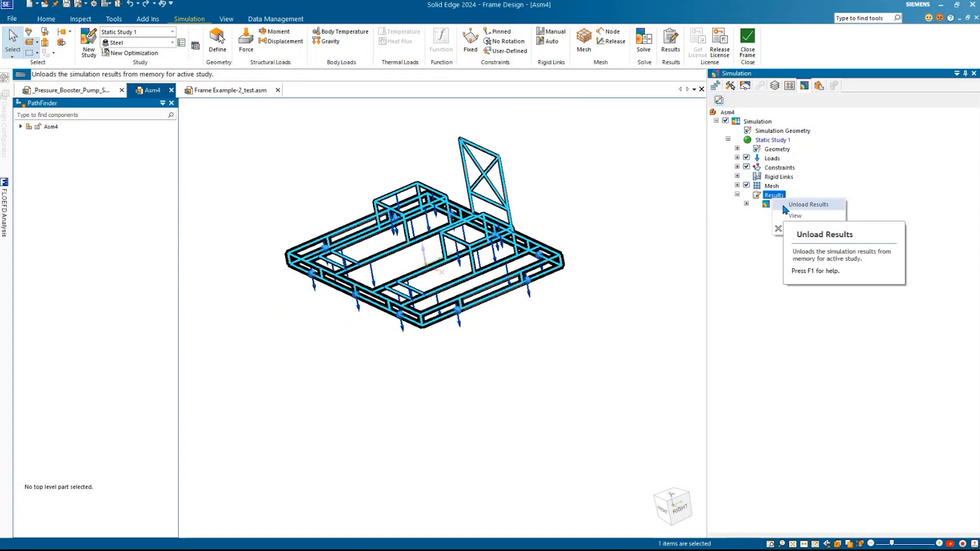
pyautogui.click(797, 205)
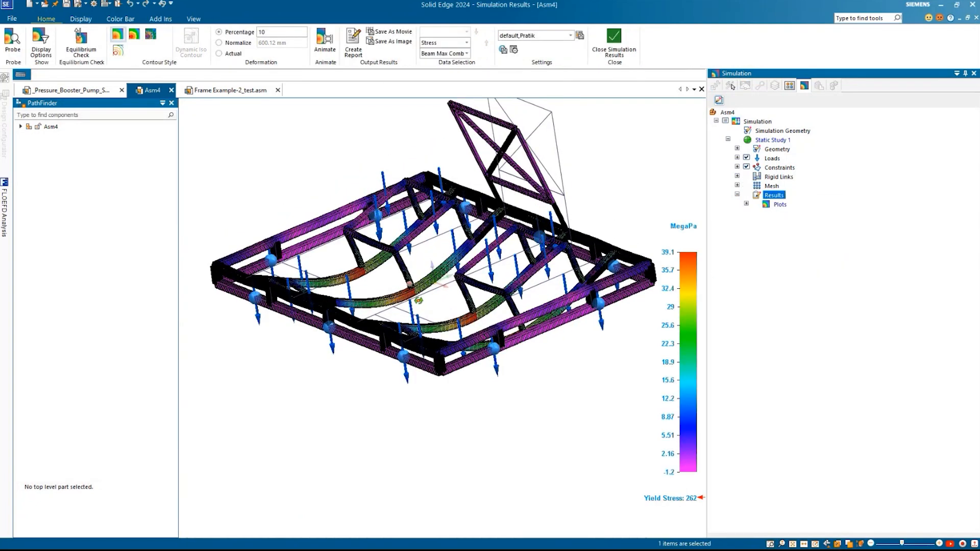
pyautogui.moveTo(419, 300); pyautogui.dragTo(321, 203, button='middle')
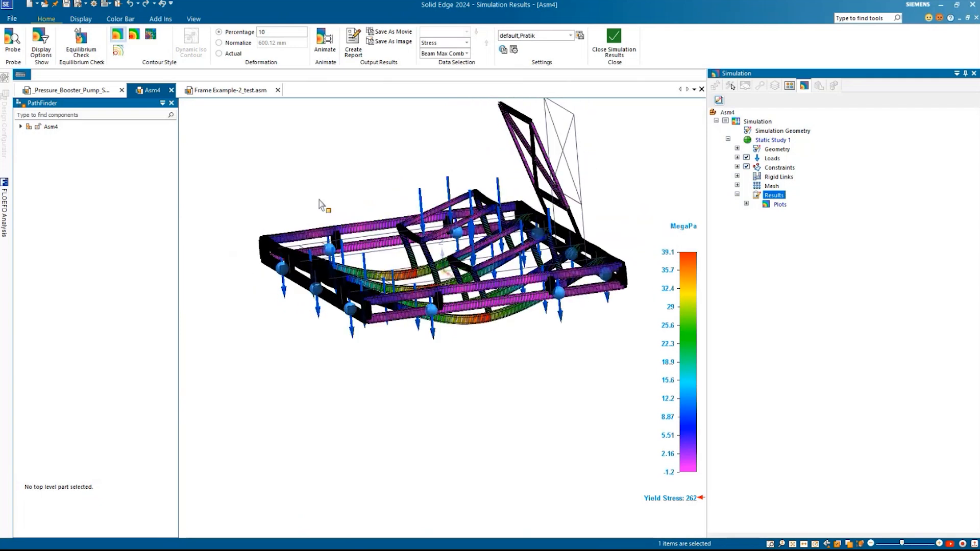
pyautogui.click(219, 54)
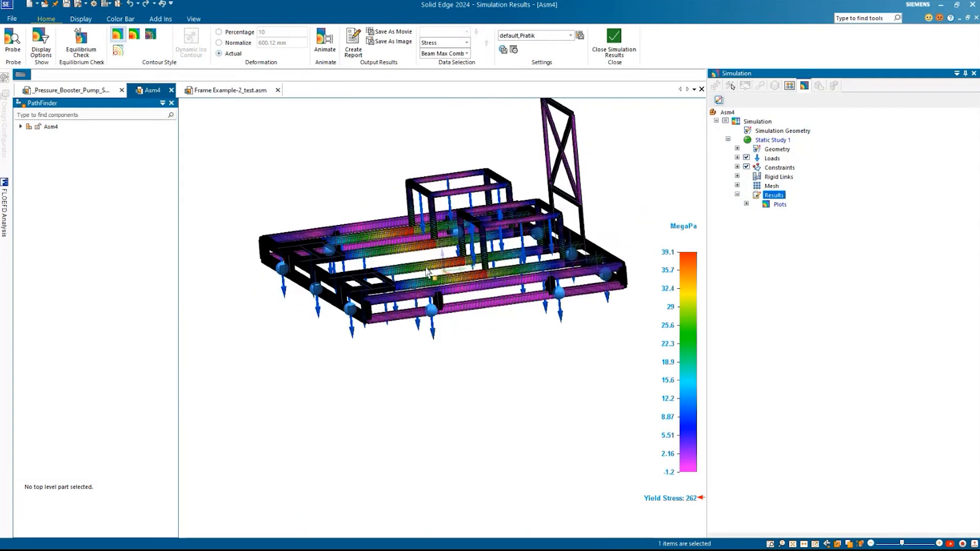
# Step: Examine the Beam Max Comb Stress contours on the cross beams and supported base rails against the color bar
pyautogui.scroll(5, 428, 272)
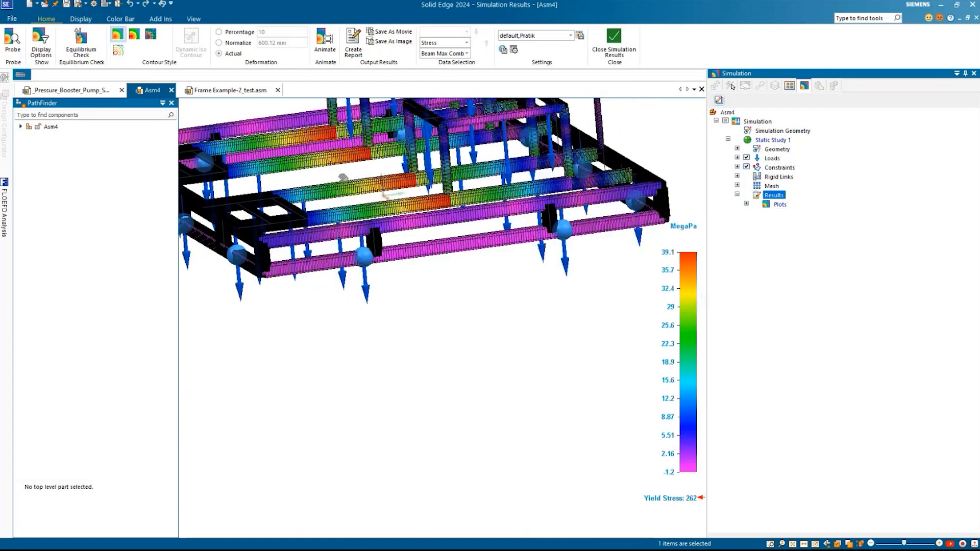
pyautogui.keyDown('shift'); pyautogui.moveTo(344, 177); pyautogui.dragTo(336, 170, button='middle'); pyautogui.keyUp('shift')
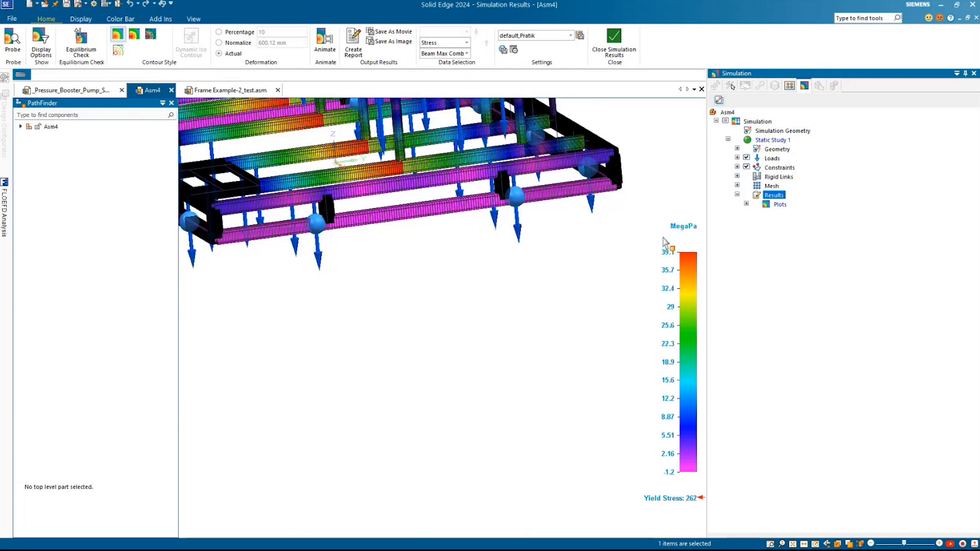
pyautogui.moveTo(609, 292); pyautogui.dragTo(569, 346, button='middle')
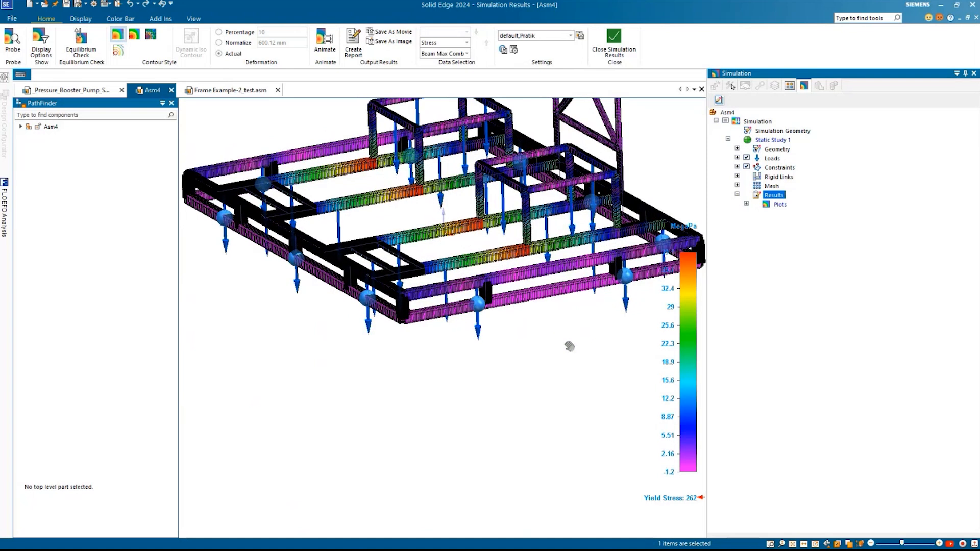
pyautogui.scroll(-5, 567, 348)
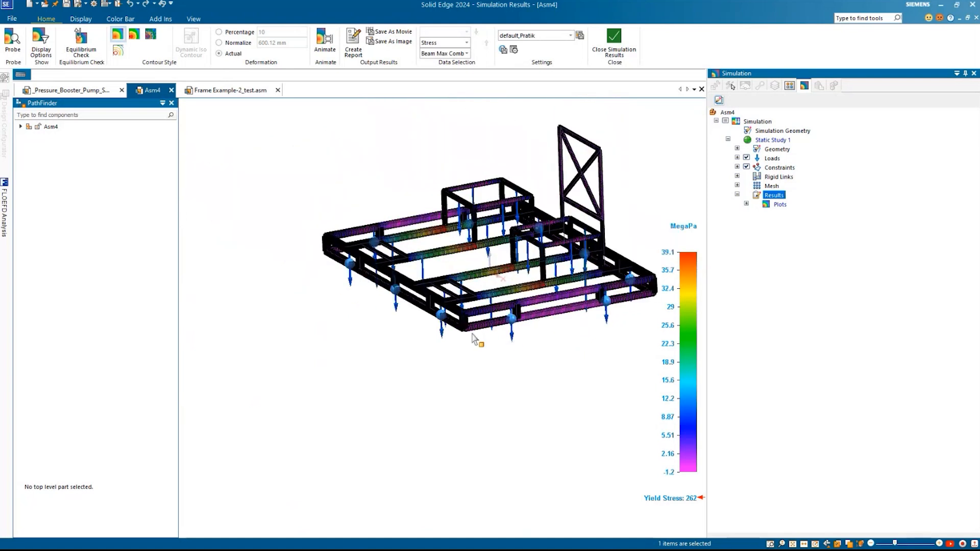
pyautogui.scroll(5, 452, 324)
pyautogui.scroll(2, 452, 323)
pyautogui.scroll(3, 437, 244)
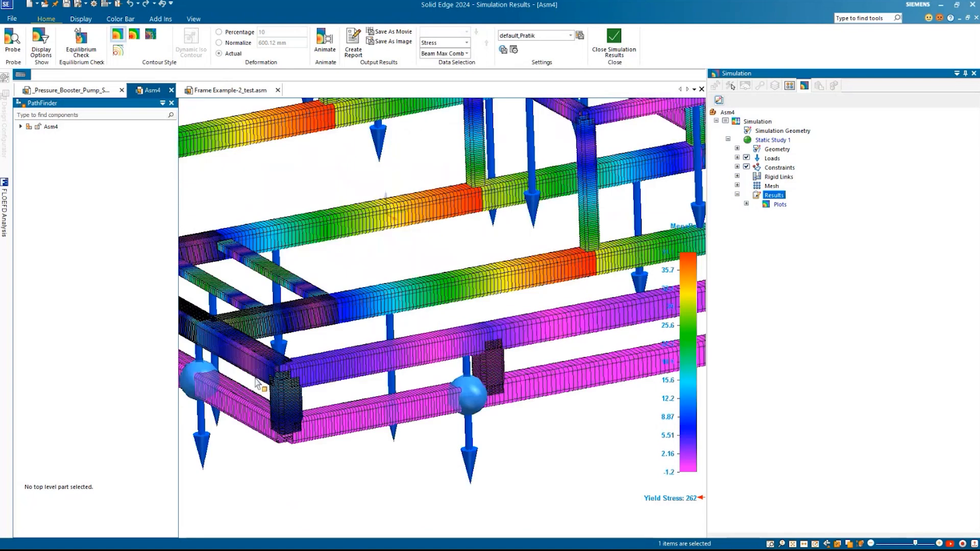
pyautogui.scroll(-6, 448, 205)
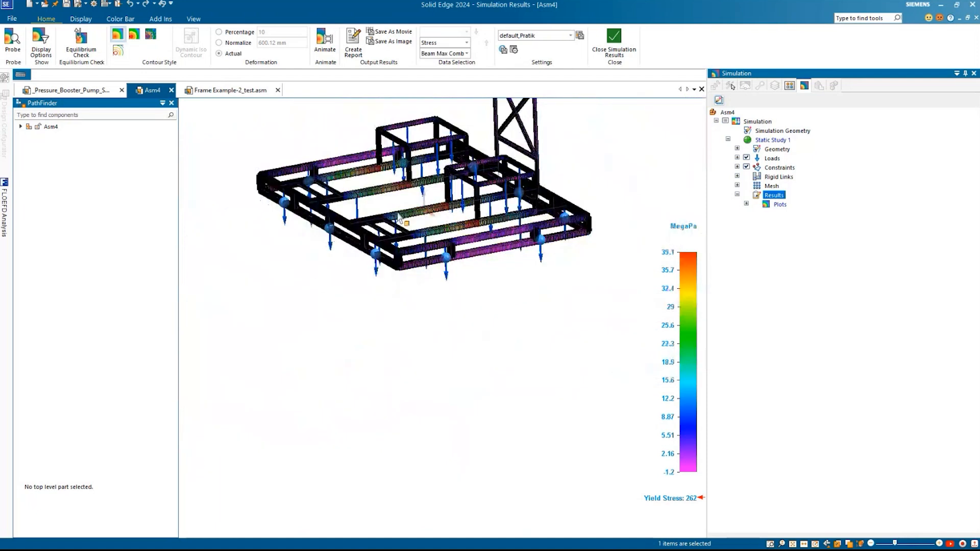
# Step: Show the minimum and maximum value markers on the beam stress plot and undock PathFinder to uncover the result annotations
pyautogui.click(93, 24)
pyautogui.click(116, 22)
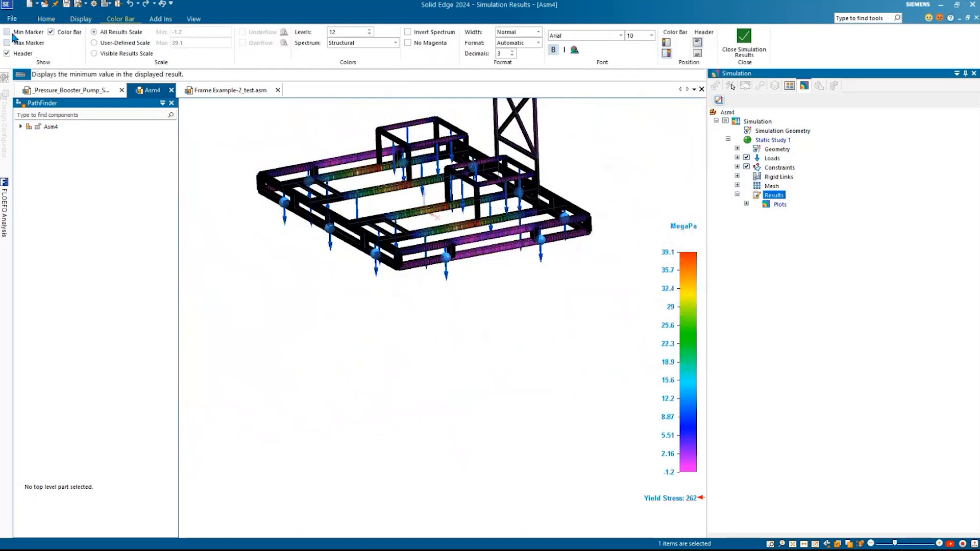
pyautogui.click(7, 32)
pyautogui.click(7, 42)
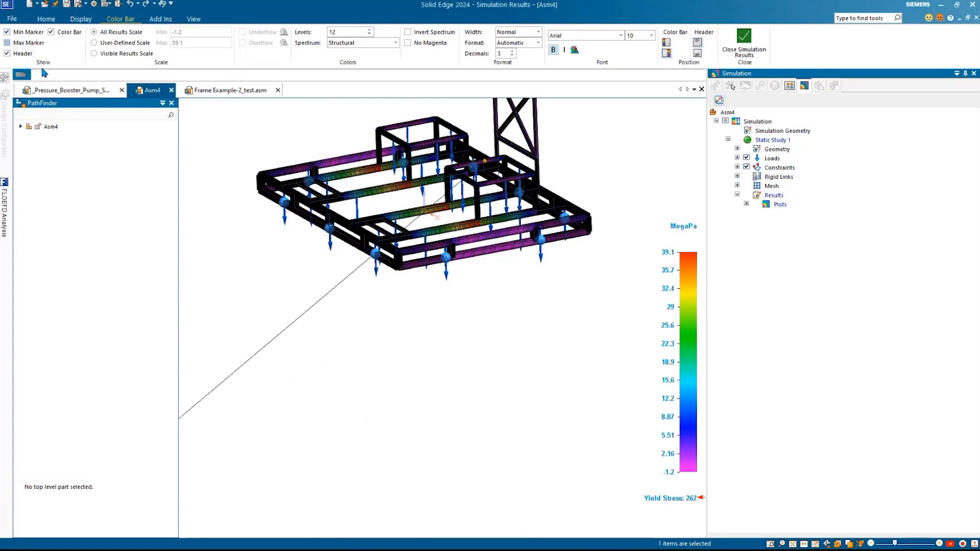
pyautogui.moveTo(66, 105); pyautogui.dragTo(419, 376)
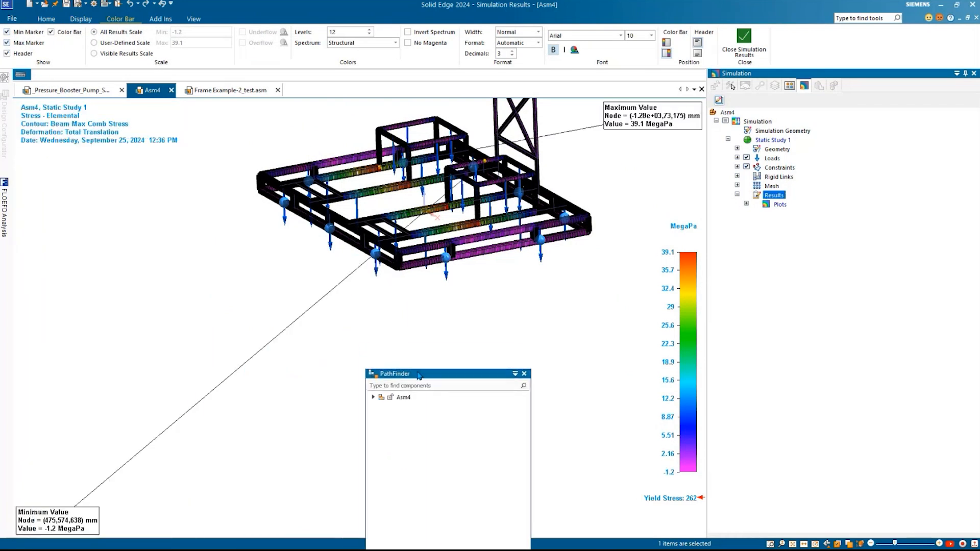
# Step: Trace the minimum and maximum stress markers to their nodes on the base rails and cross beams
pyautogui.scroll(5, 403, 249)
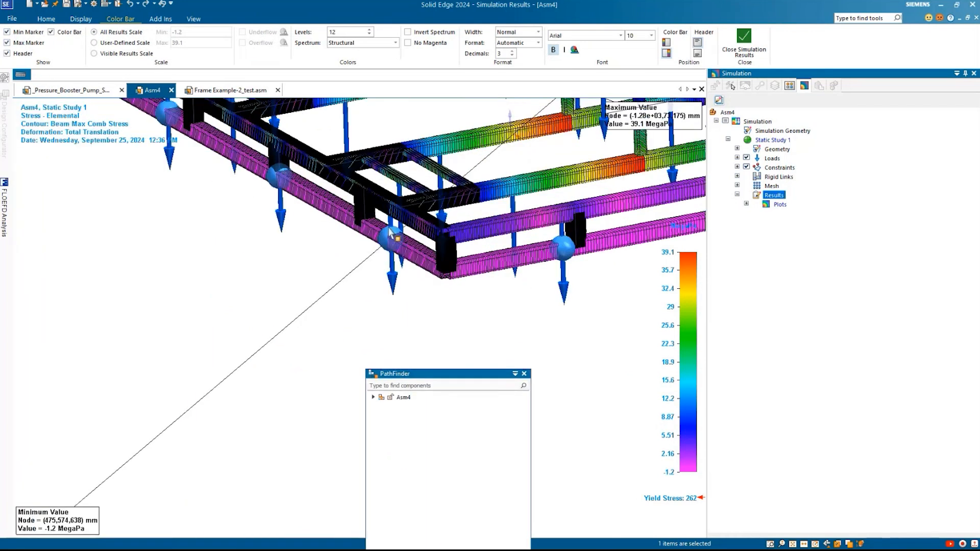
pyautogui.scroll(-4, 466, 216)
pyautogui.keyDown('shift'); pyautogui.moveTo(582, 121); pyautogui.dragTo(156, 323, button='middle'); pyautogui.keyUp('shift')
pyautogui.scroll(-2, 305, 184)
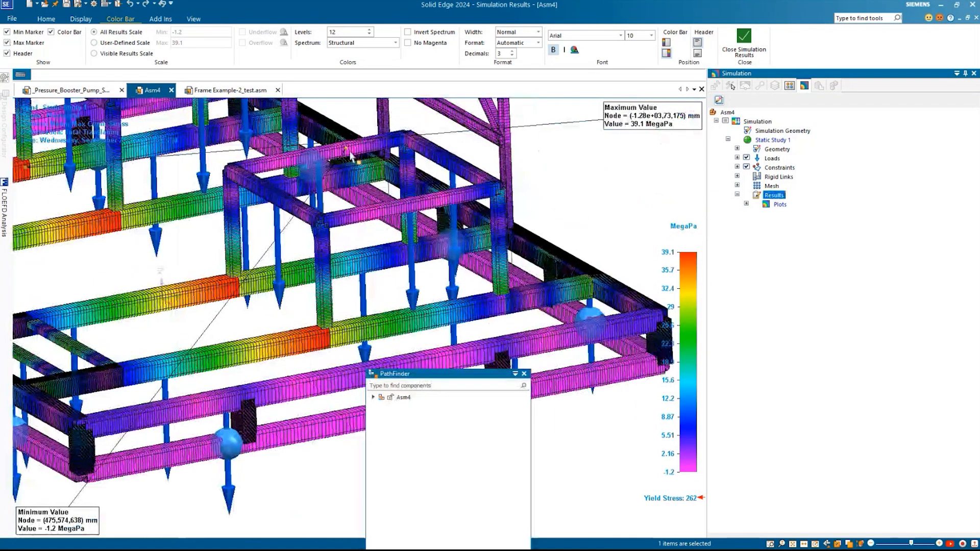
pyautogui.scroll(5, 199, 219)
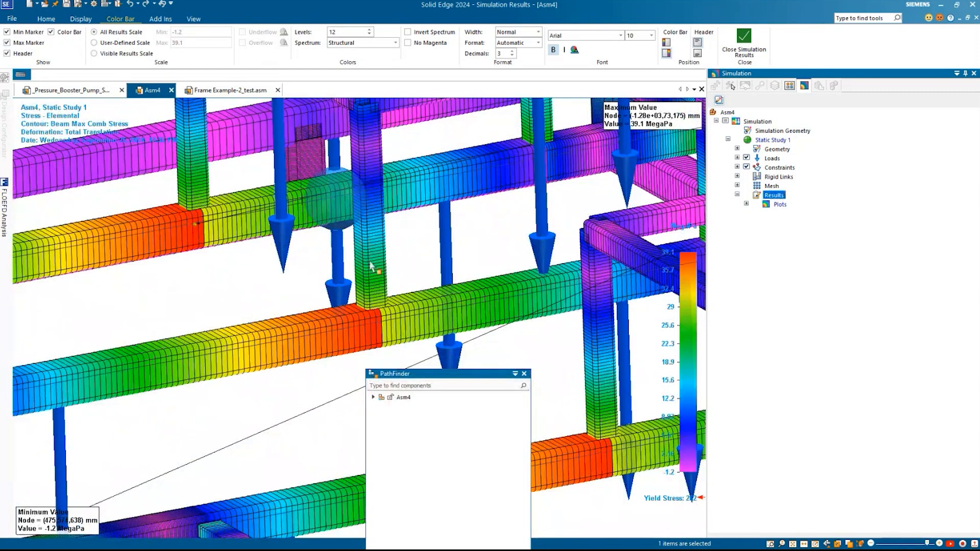
pyautogui.scroll(-5, 295, 300)
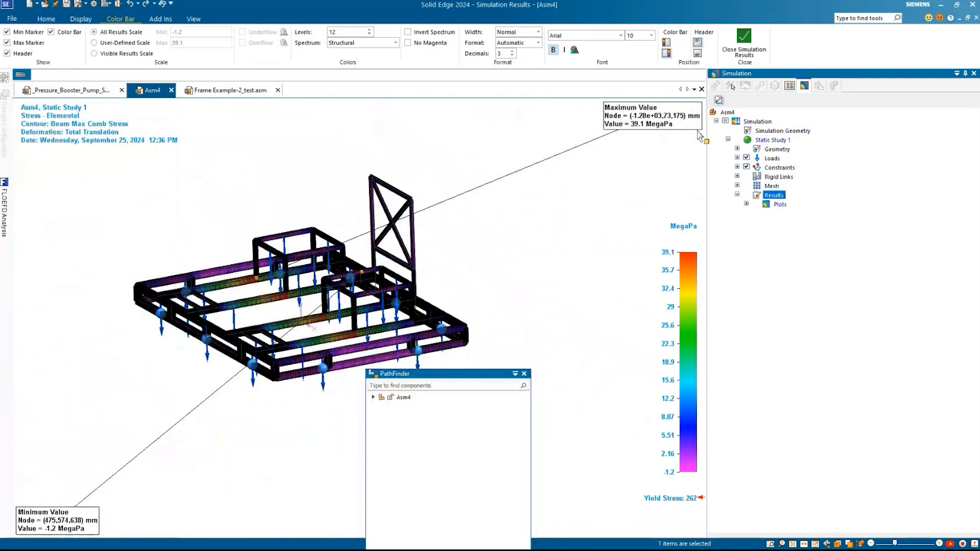
# Step: Dock PathFinder back in place and hide the minimum and maximum value markers on the stress plot
pyautogui.moveTo(453, 365); pyautogui.dragTo(98, 109)
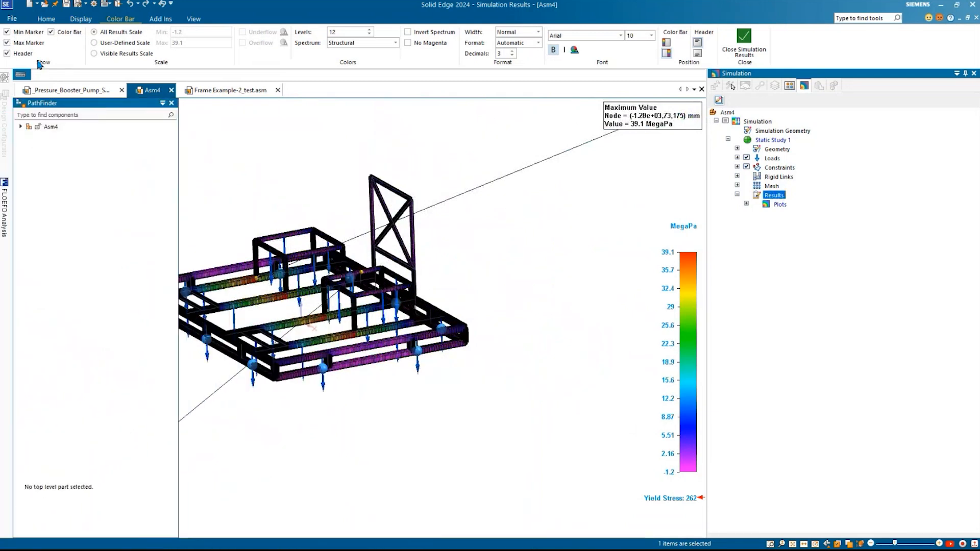
pyautogui.click(7, 33)
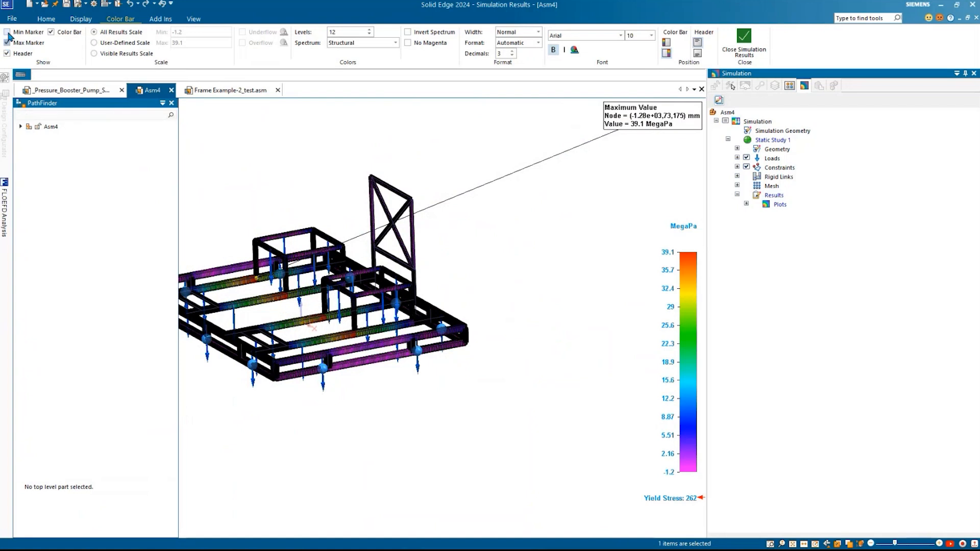
pyautogui.click(7, 42)
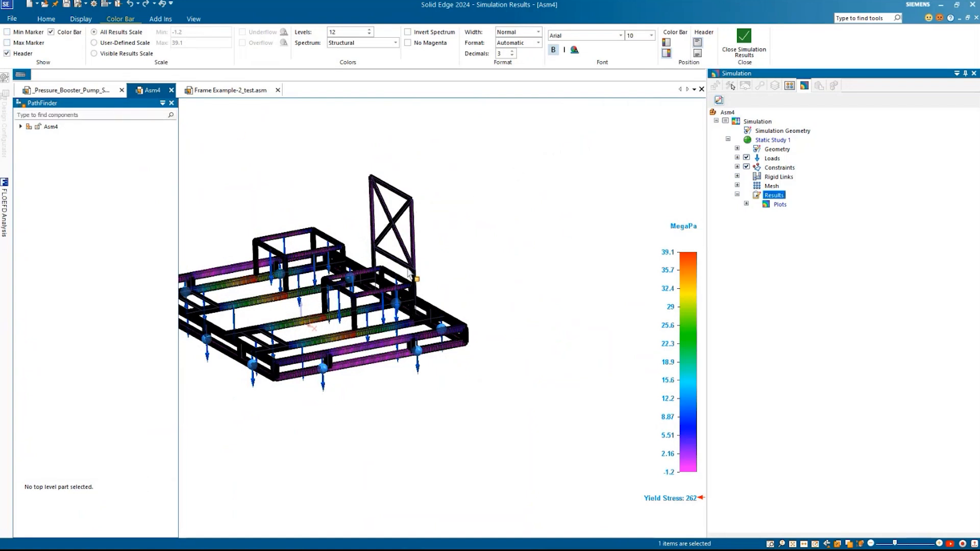
pyautogui.scroll(3, 409, 273)
pyautogui.keyDown('shift'); pyautogui.moveTo(419, 275); pyautogui.dragTo(613, 262, button='middle'); pyautogui.keyUp('shift')
pyautogui.scroll(-1, 613, 262)
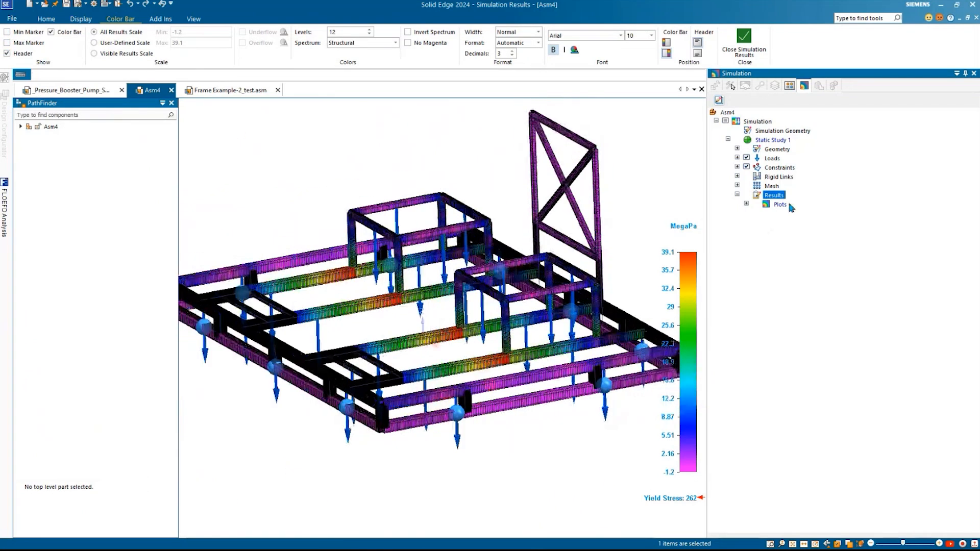
# Step: Expand the Displacement plots in Static Study 1's results and display Total Translation on the frame
pyautogui.click(746, 204)
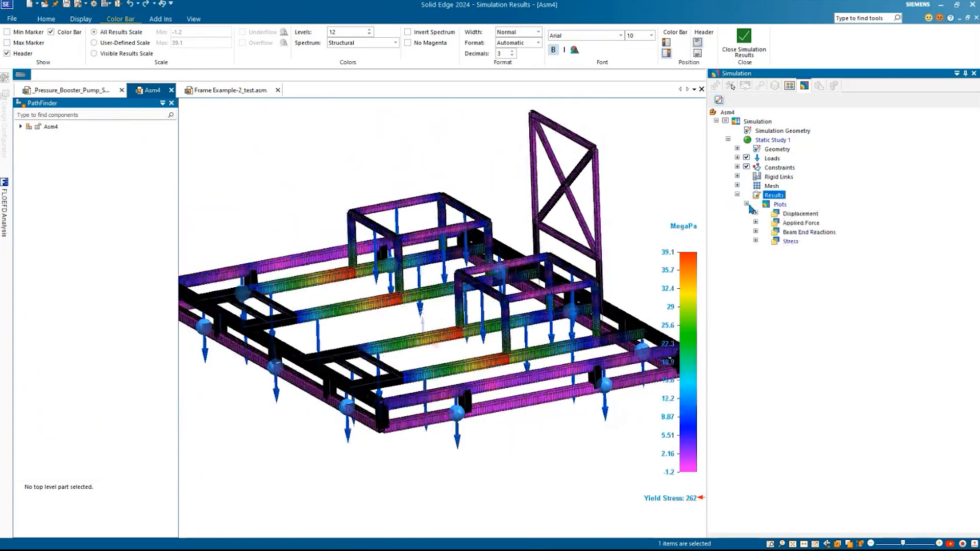
pyautogui.doubleClick(774, 214)
pyautogui.rightClick(798, 223)
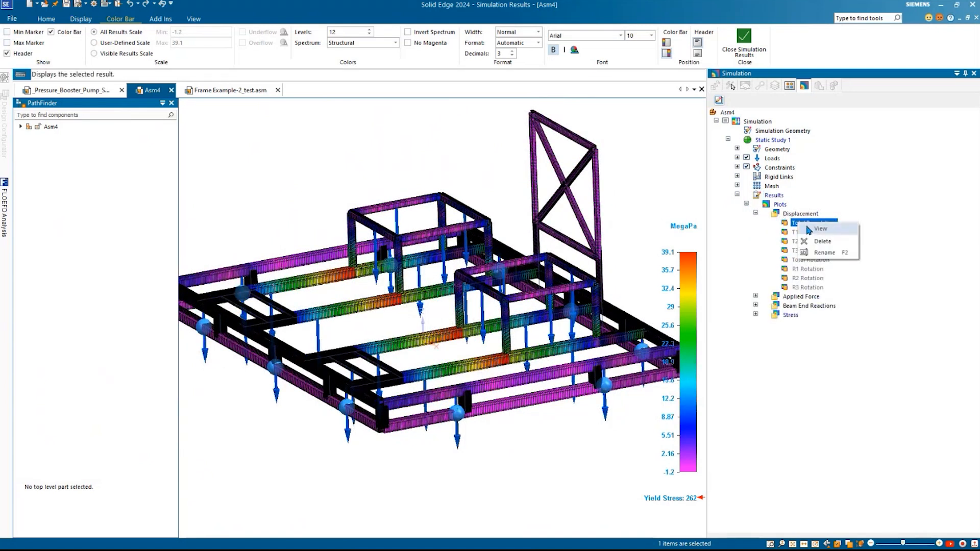
pyautogui.click(805, 228)
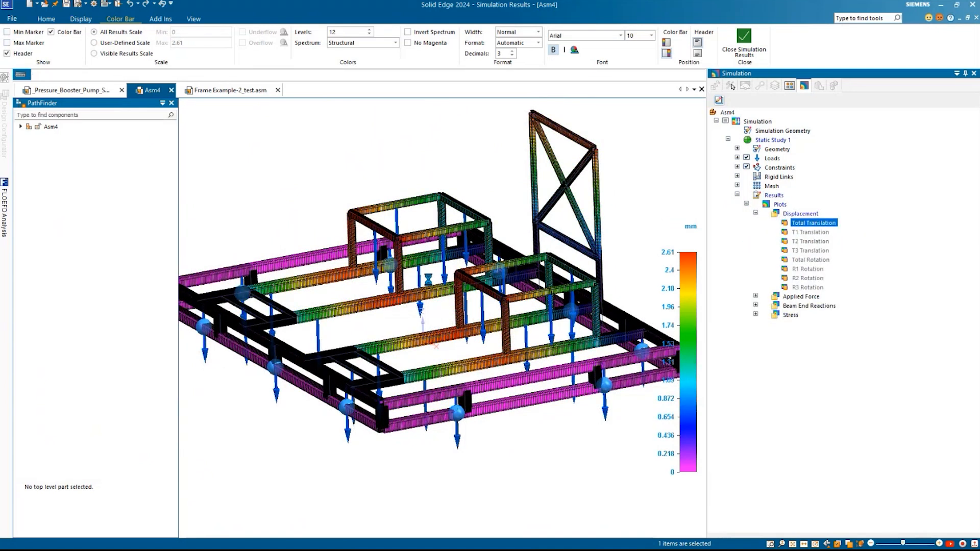
pyautogui.keyDown('shift'); pyautogui.moveTo(410, 269); pyautogui.dragTo(334, 207, button='middle'); pyautogui.keyUp('shift')
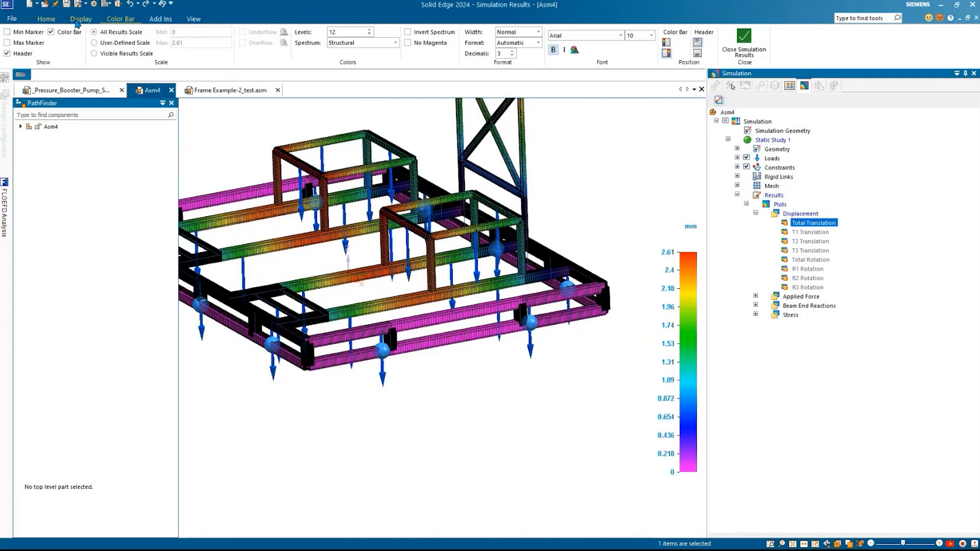
# Step: Switch the deformation scale to Percentage and set it to 5 for the Total Translation plot
pyautogui.click(54, 20)
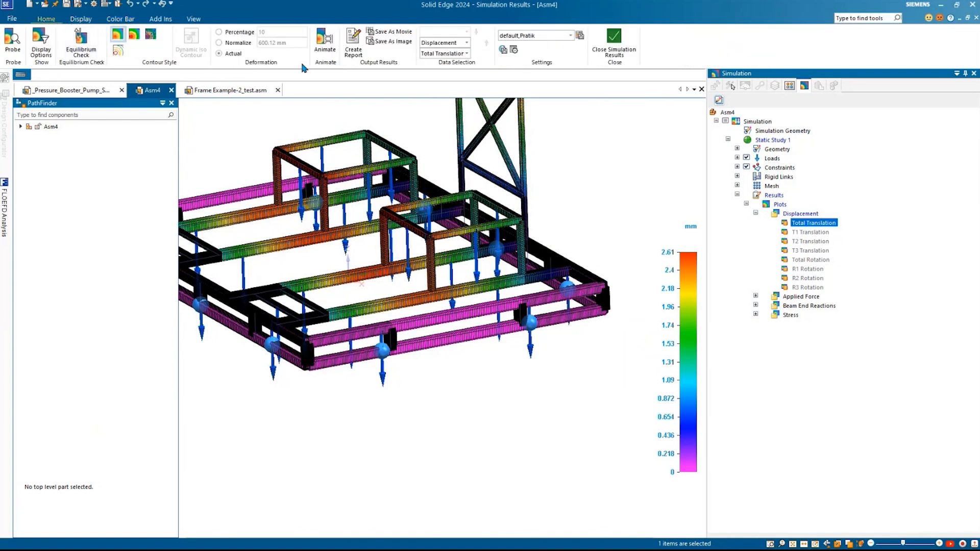
pyautogui.click(235, 32)
pyautogui.keyDown('shift'); pyautogui.moveTo(337, 164); pyautogui.dragTo(407, 227, button='middle'); pyautogui.keyUp('shift')
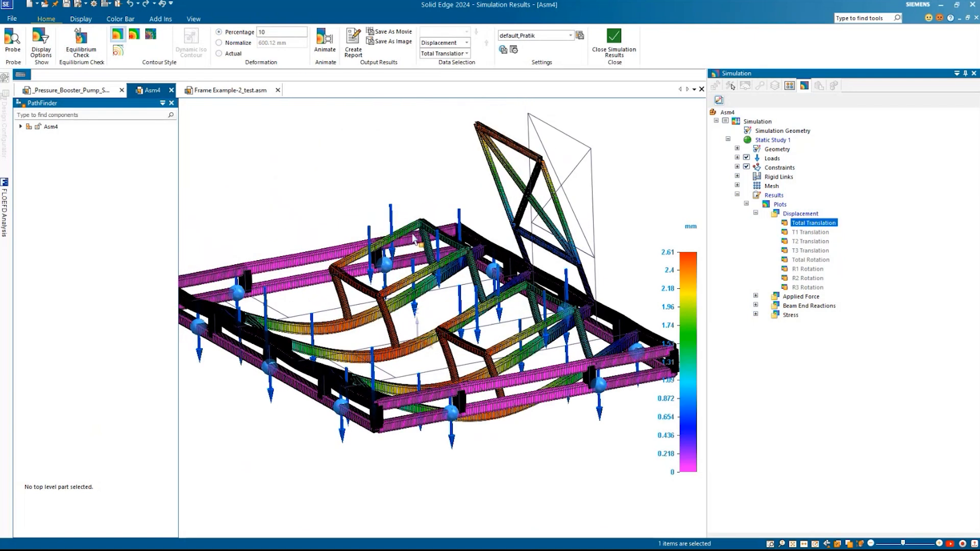
pyautogui.click(276, 32)
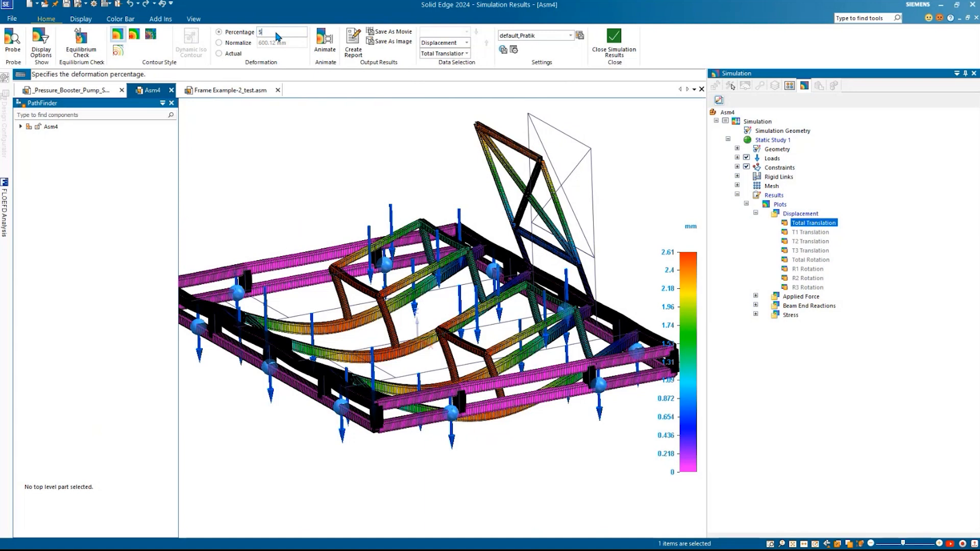
pyautogui.press('Tab')
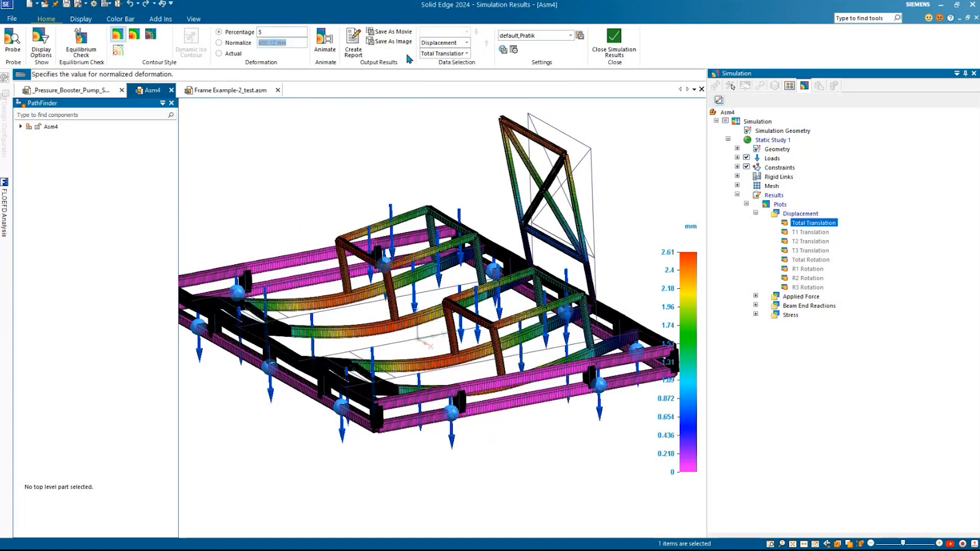
# Step: Animate the frame's Total Translation, stop and close the animation, and return the deformation scale to Actual
pyautogui.click(330, 40)
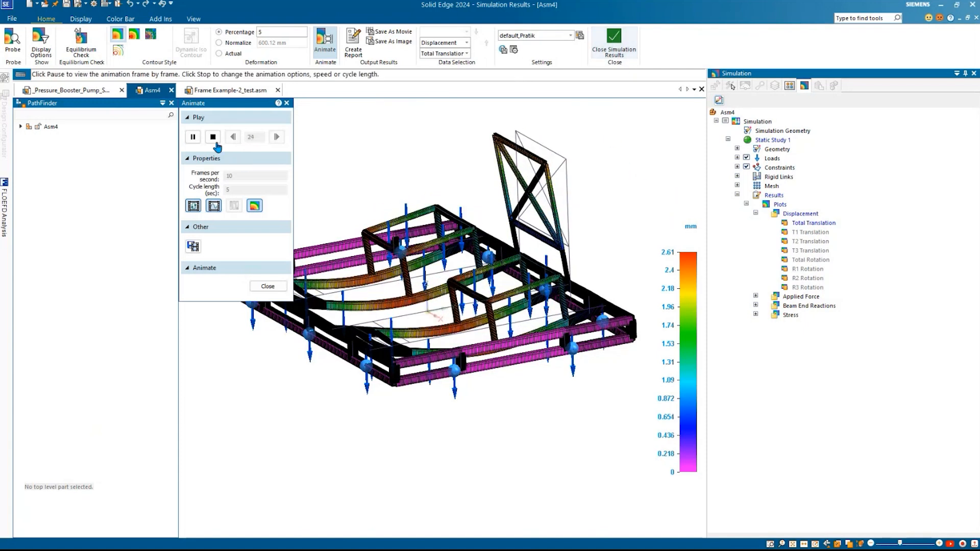
pyautogui.click(213, 137)
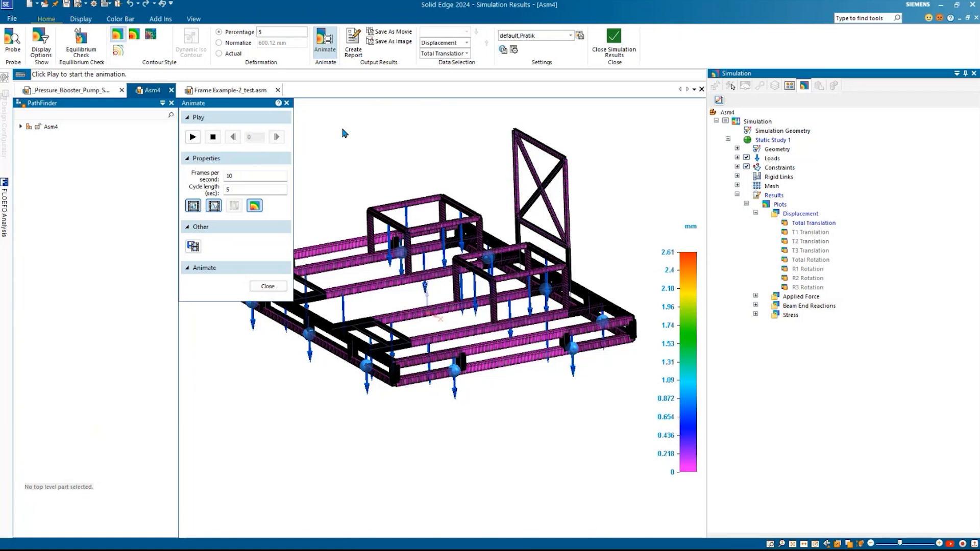
pyautogui.click(286, 102)
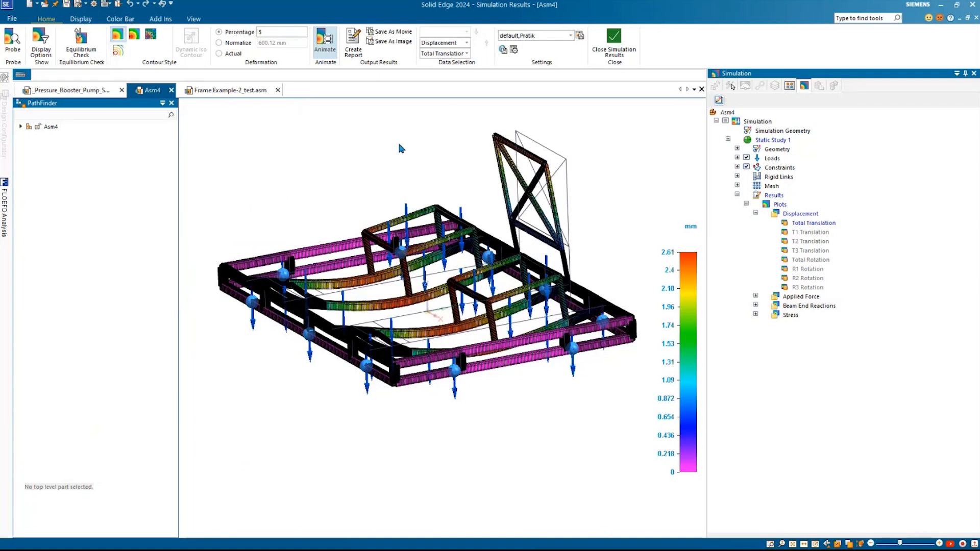
pyautogui.click(219, 53)
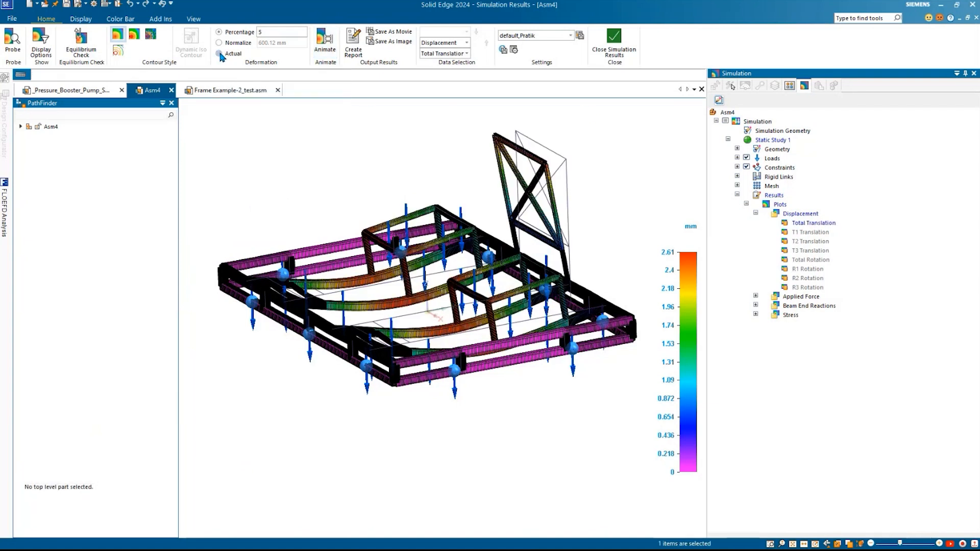
# Step: Create a report of the study results titled "Frame Simulation Report" in Word 2007 (.docx) format
pyautogui.click(357, 50)
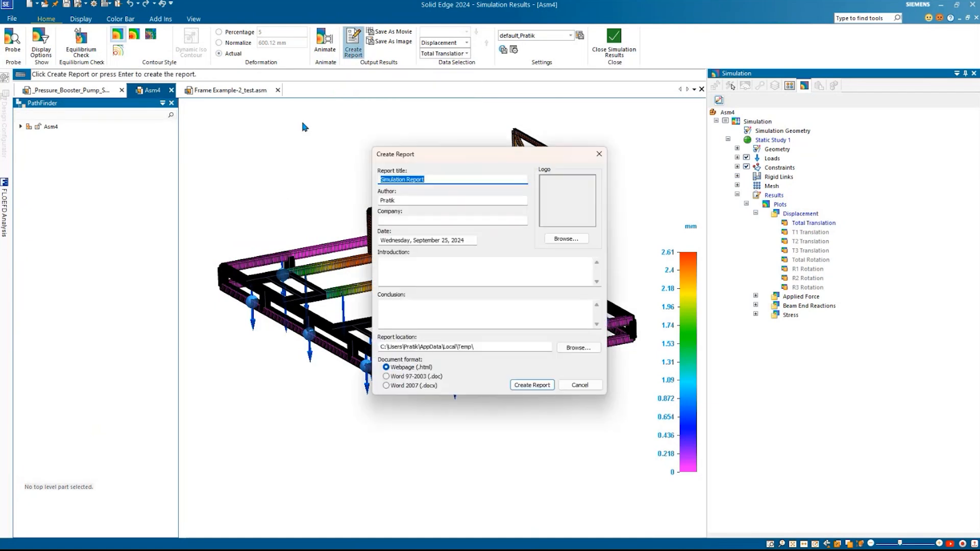
pyautogui.click(435, 180)
pyautogui.write('Frame')
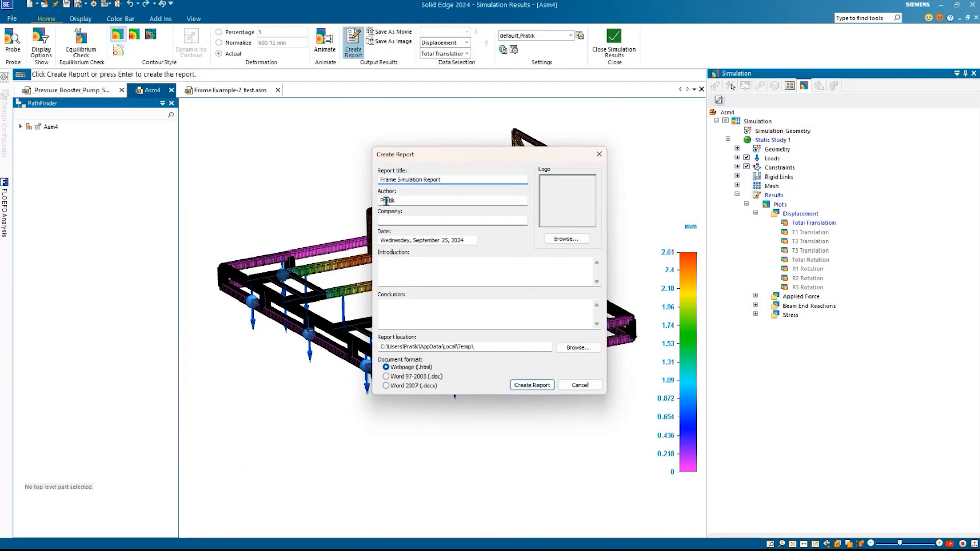
pyautogui.click(415, 222)
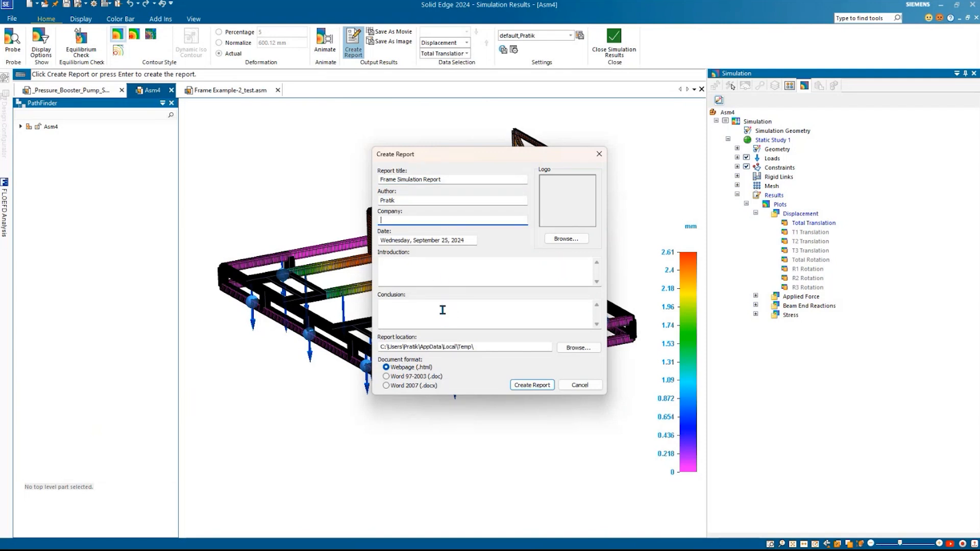
pyautogui.click(445, 273)
pyautogui.click(442, 312)
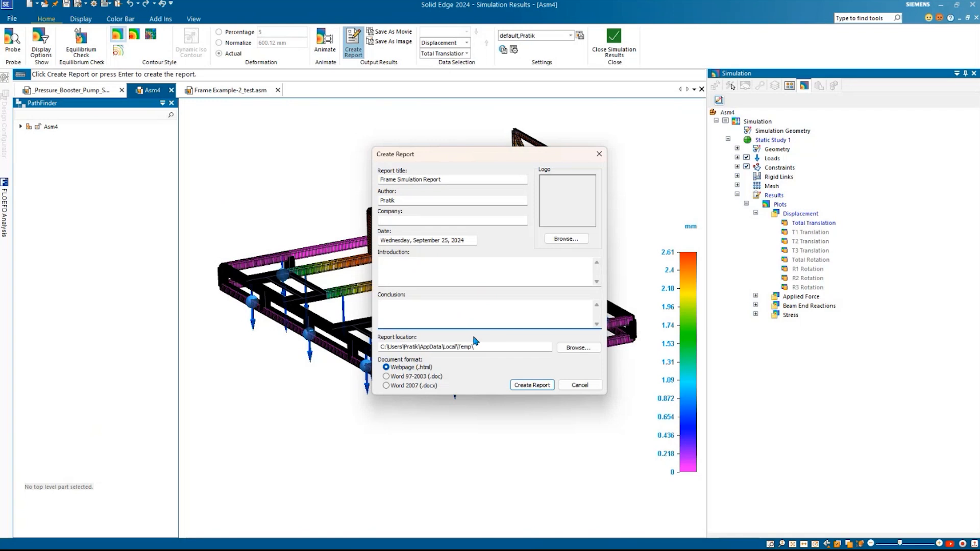
pyautogui.click(387, 386)
pyautogui.click(532, 385)
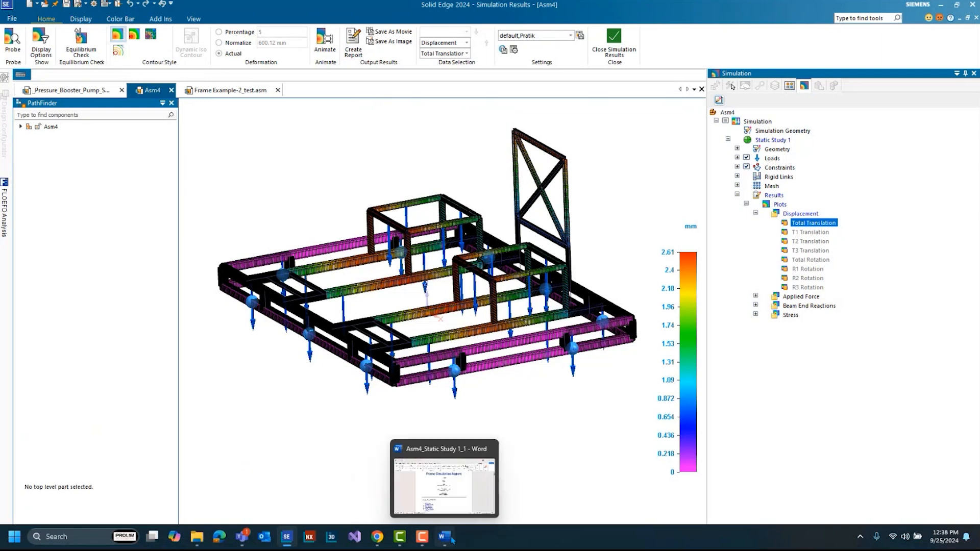
# Step: Switch to the Frame Simulation Report in Word, maximize it and review its table of contents, study properties and beam geometry
pyautogui.click(451, 538)
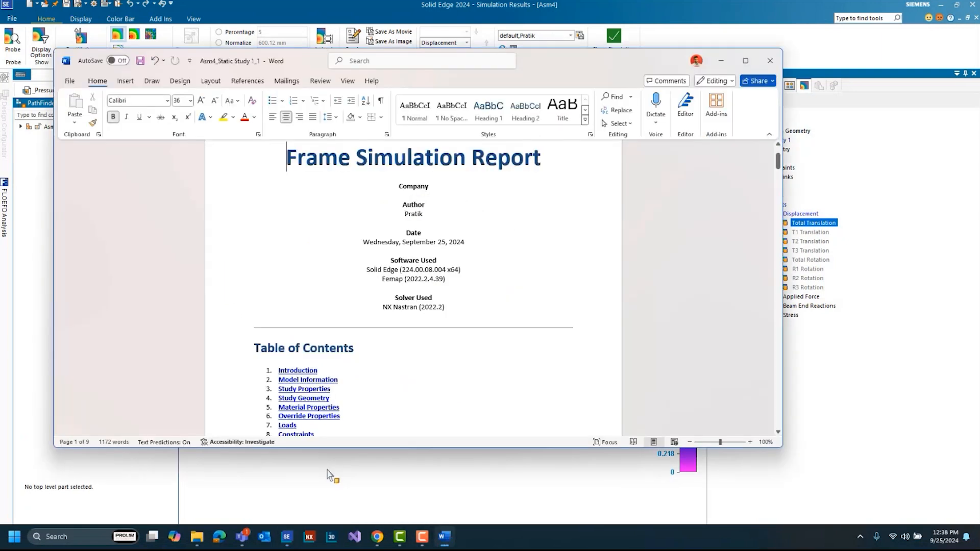
pyautogui.click(745, 60)
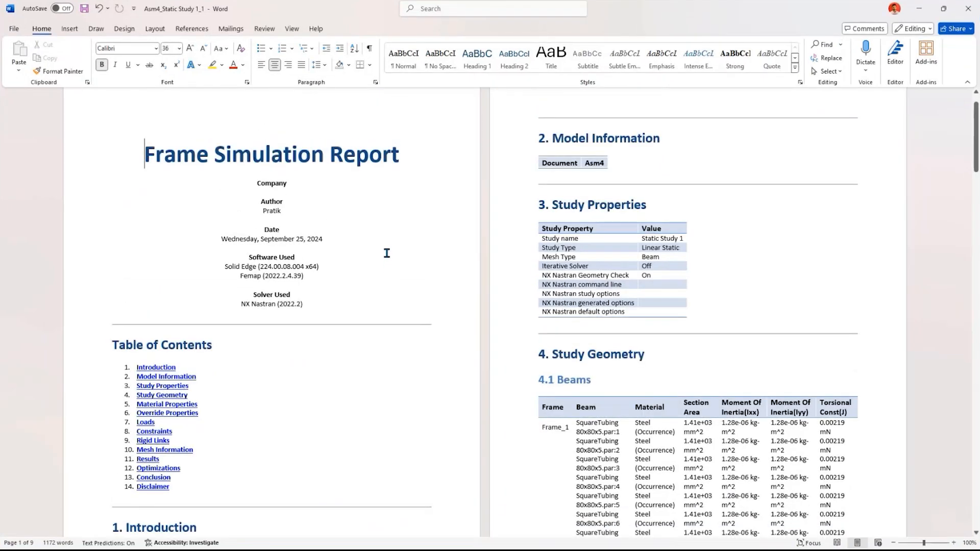
pyautogui.scroll(-3, 387, 253)
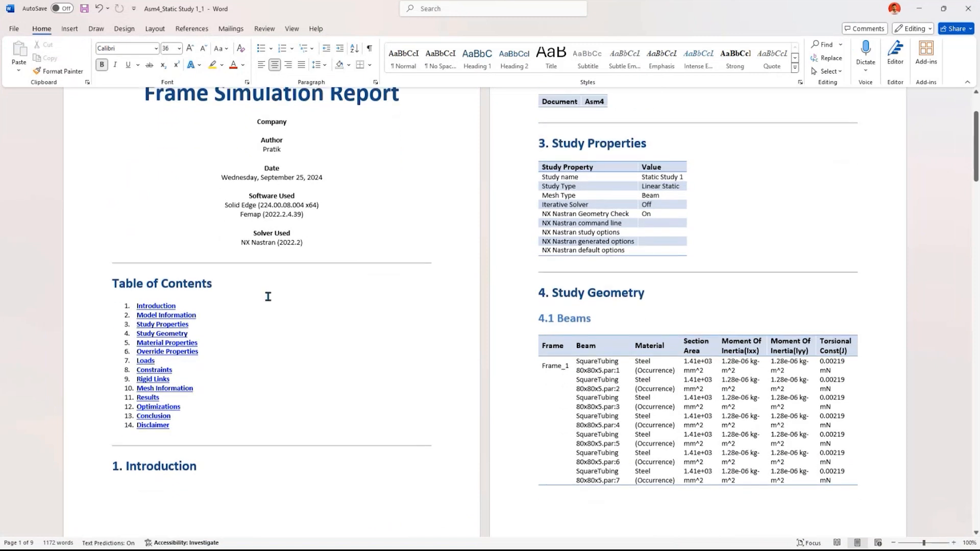
pyautogui.scroll(4, 306, 304)
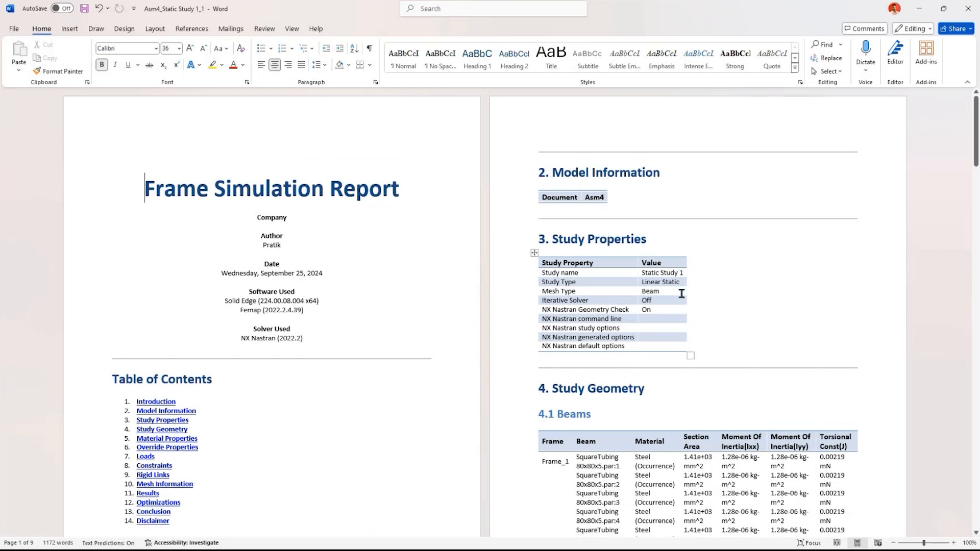
pyautogui.scroll(-2, 652, 298)
pyautogui.scroll(-2, 725, 269)
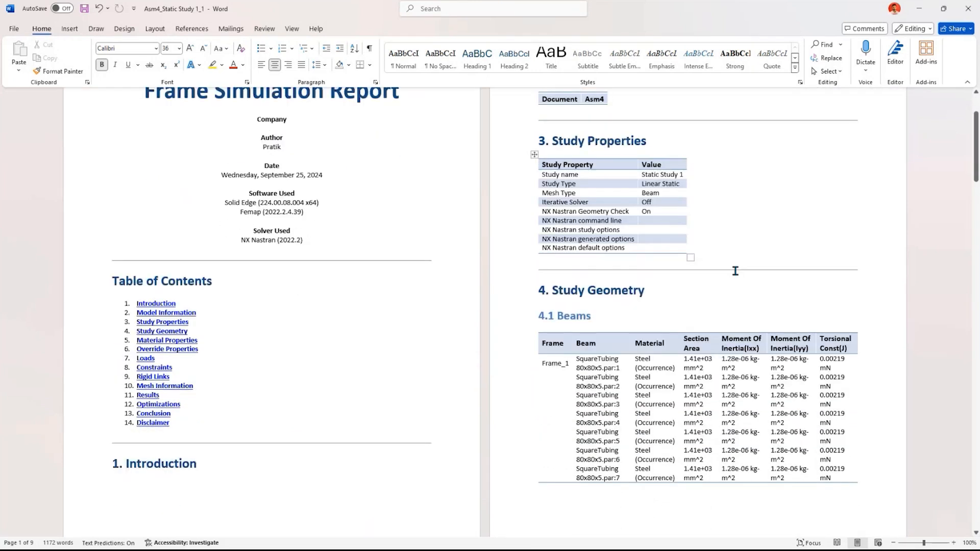
pyautogui.scroll(-1, 784, 273)
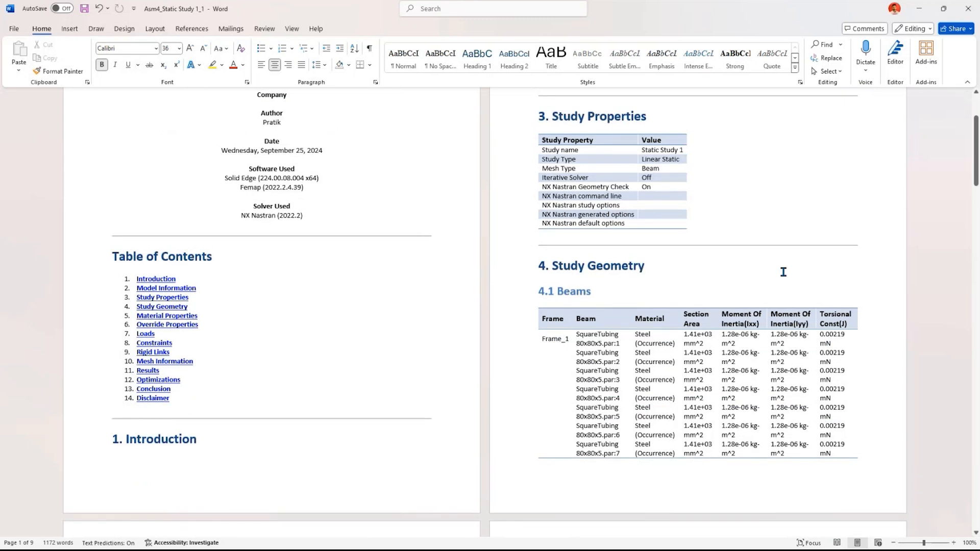
pyautogui.scroll(-2, 784, 272)
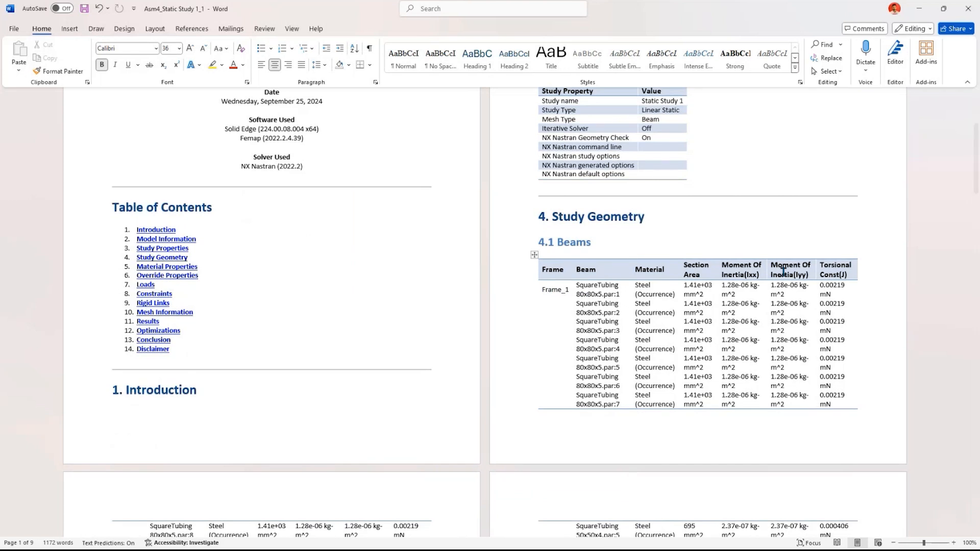
pyautogui.scroll(-2, 672, 265)
pyautogui.scroll(-7, 663, 263)
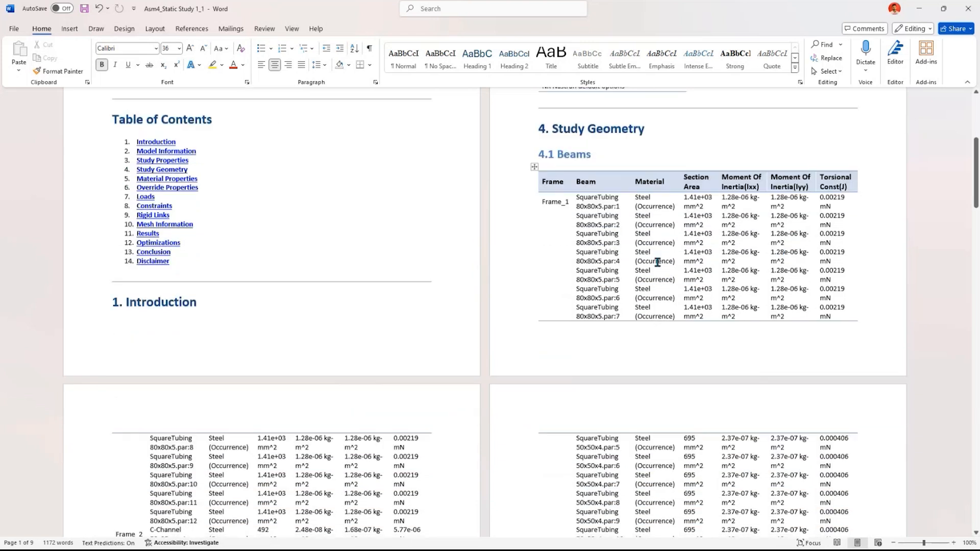
# Step: Examine the report's Steel material properties, loads, constraints, rigid links and mesh information
pyautogui.scroll(-18, 657, 262)
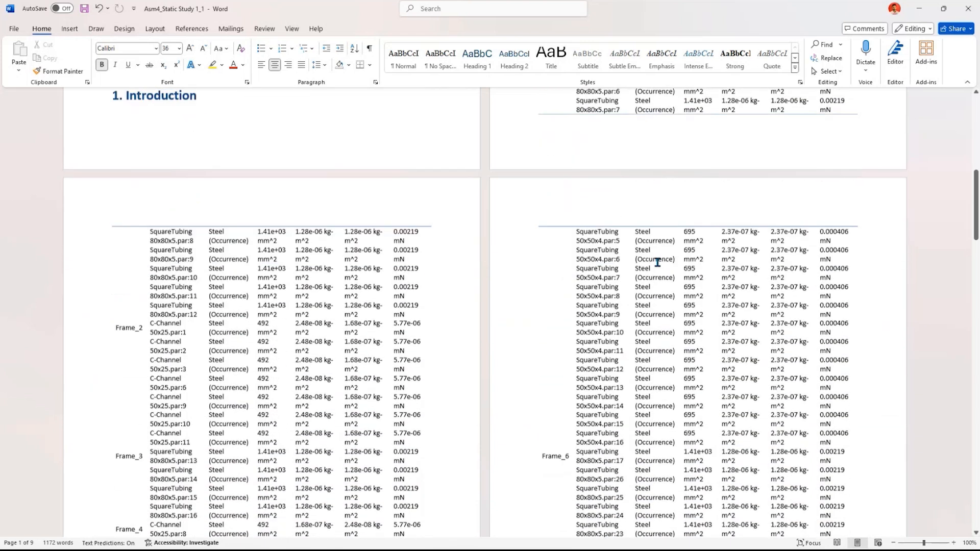
pyautogui.scroll(-5, 657, 262)
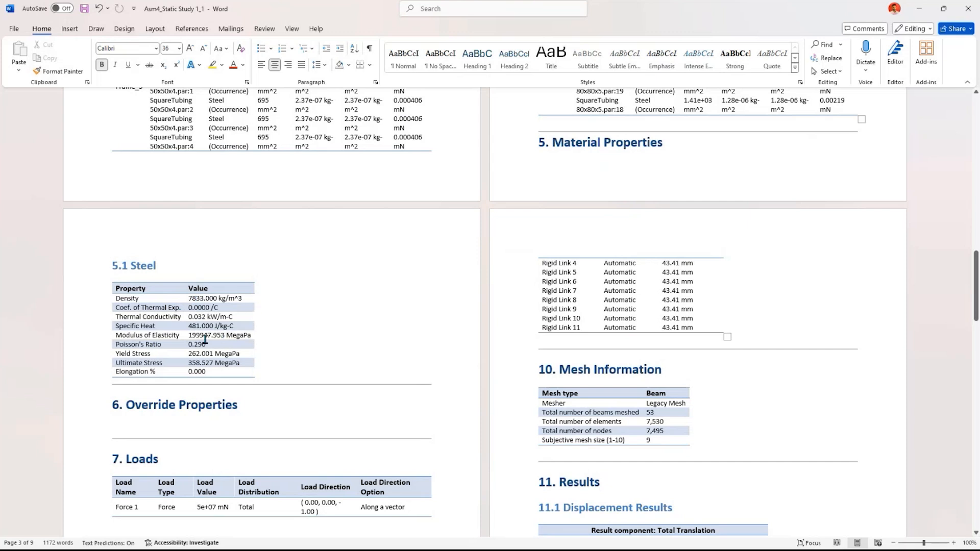
pyautogui.scroll(-3, 366, 354)
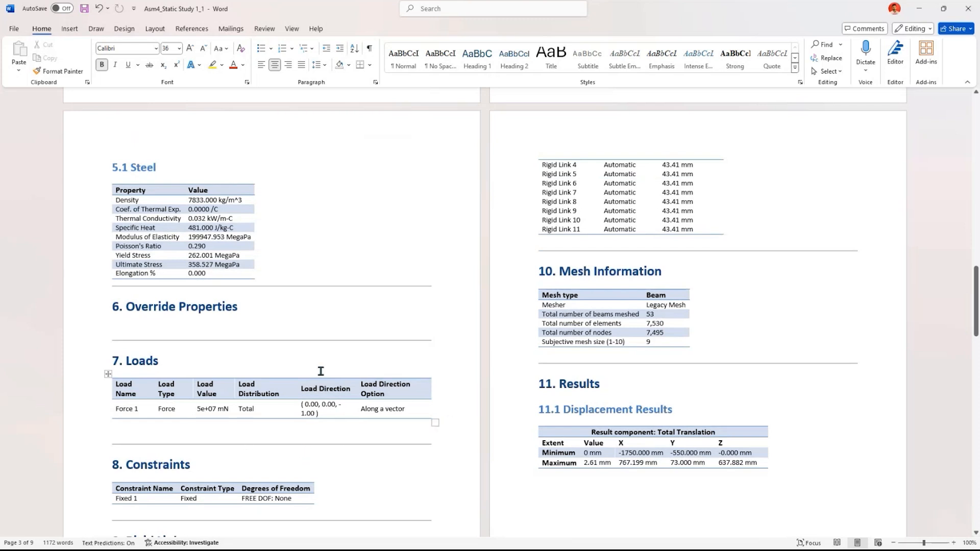
pyautogui.scroll(-5, 517, 460)
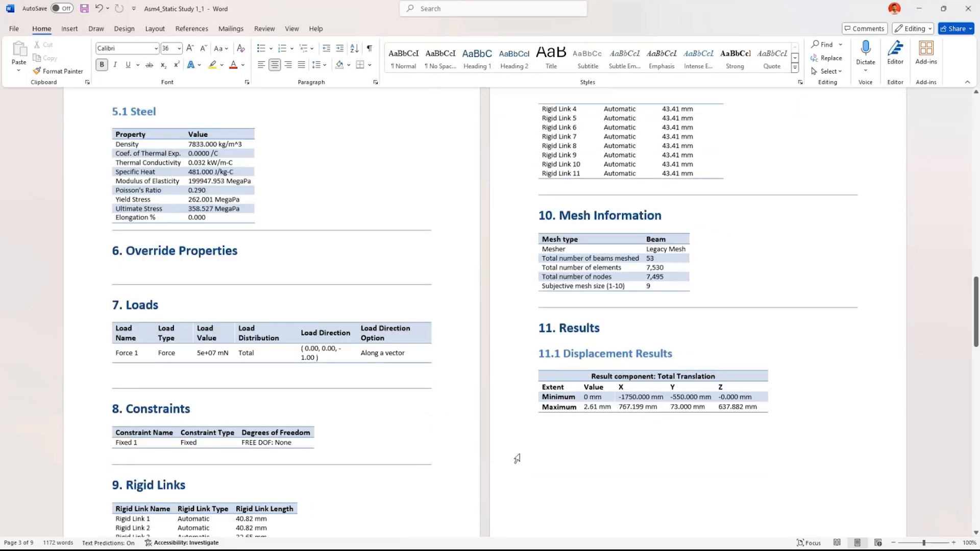
pyautogui.scroll(-8, 695, 310)
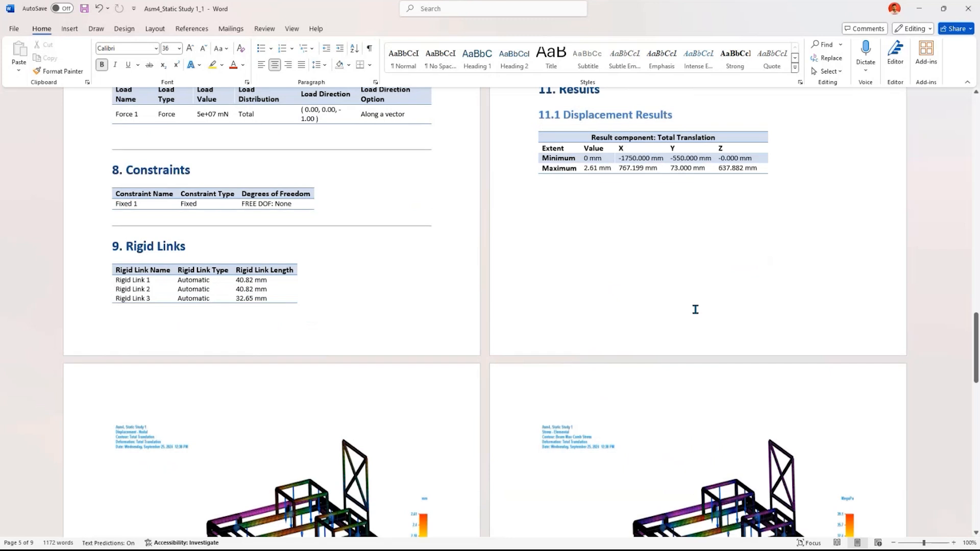
# Step: Review the report's displacement, stress and equilibrium check results through to the disclaimer, and minimize the document to return to Solid Edge
pyautogui.scroll(-4, 694, 310)
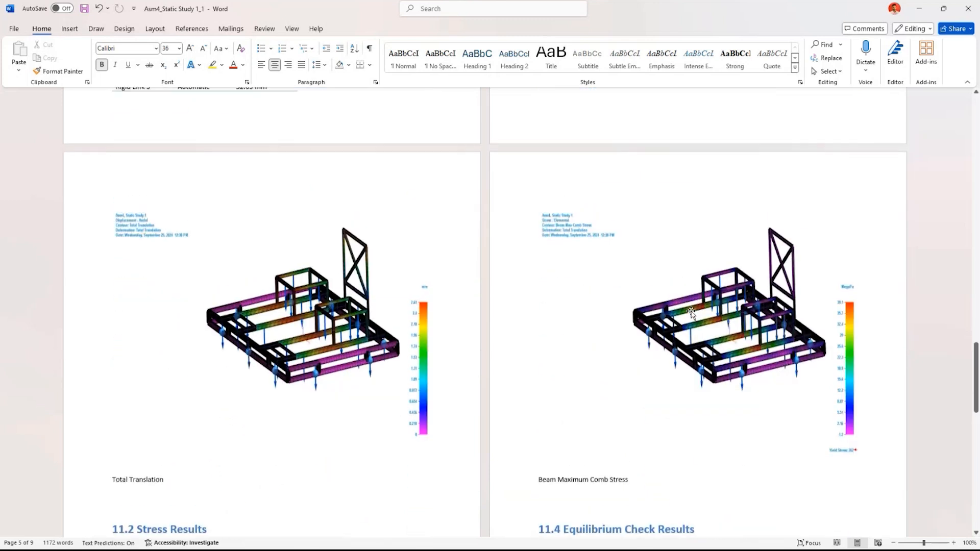
pyautogui.scroll(10, 693, 310)
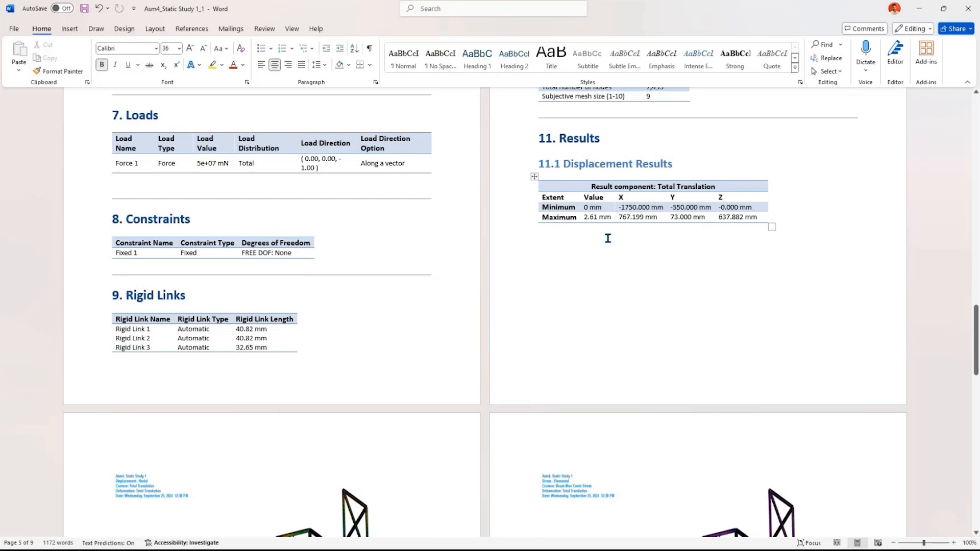
pyautogui.scroll(-2, 608, 239)
pyautogui.scroll(-4, 608, 239)
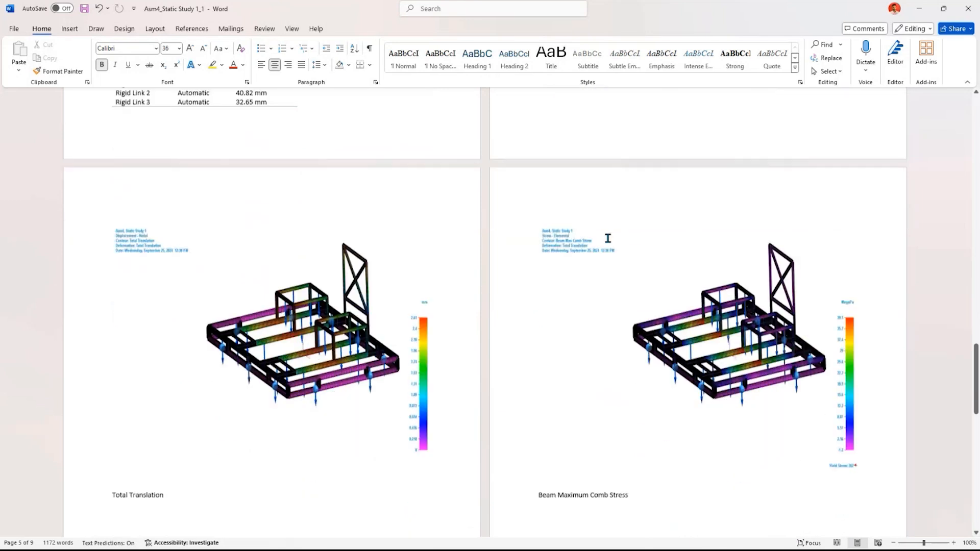
pyautogui.scroll(-3, 608, 238)
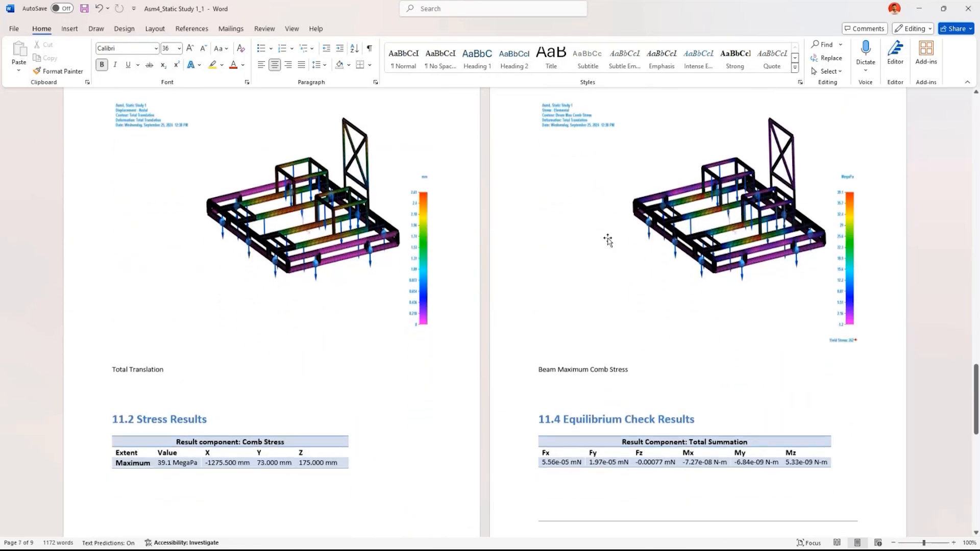
pyautogui.scroll(-5, 608, 239)
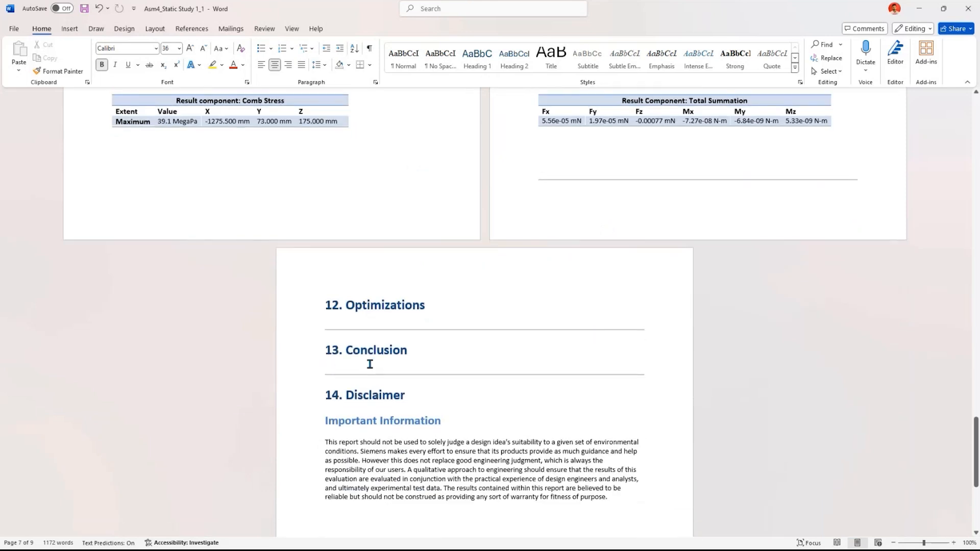
pyautogui.click(920, 9)
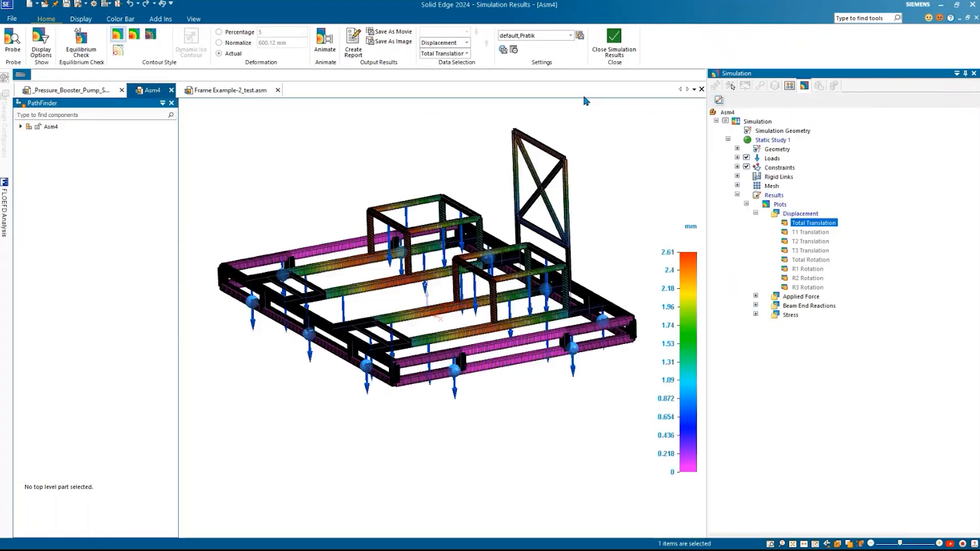
pyautogui.click(354, 46)
pyautogui.click(384, 312)
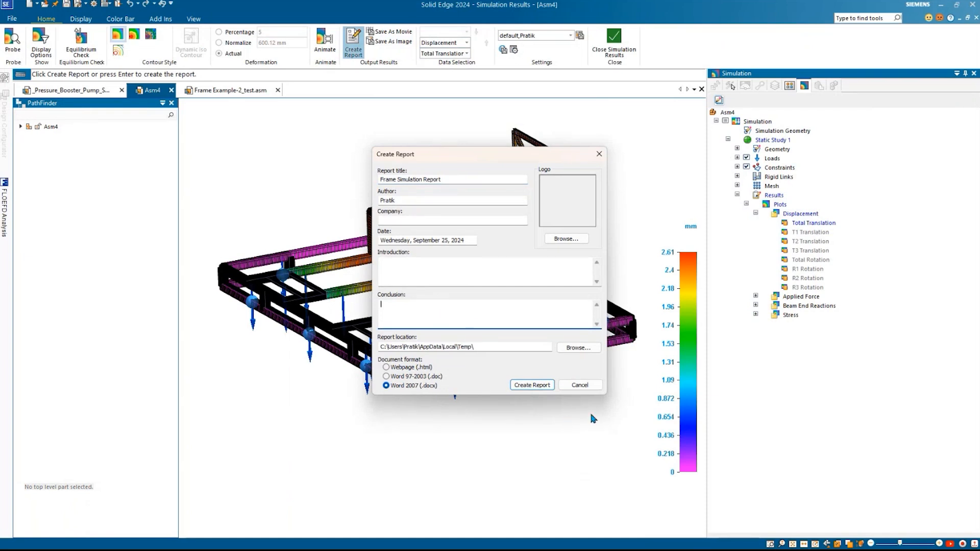
pyautogui.click(586, 391)
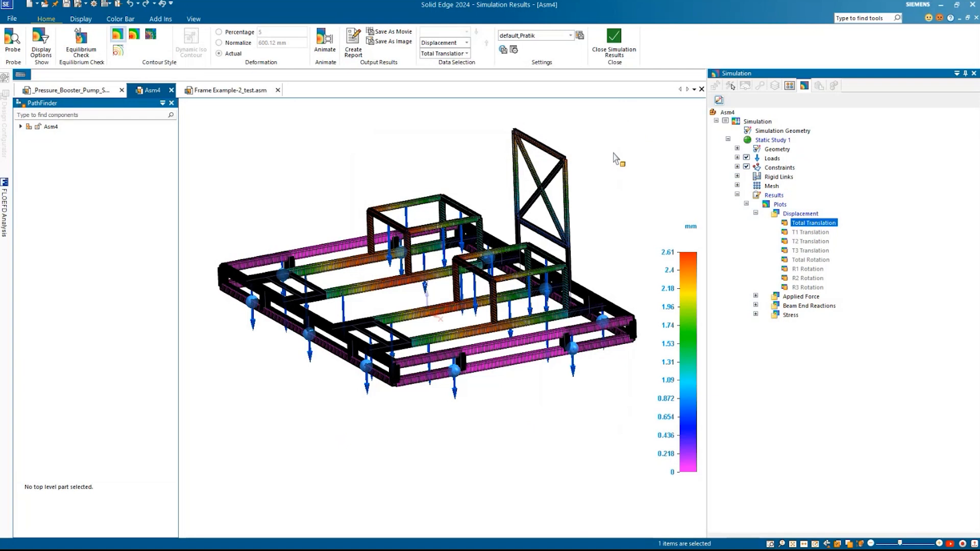
pyautogui.scroll(-3, 619, 189)
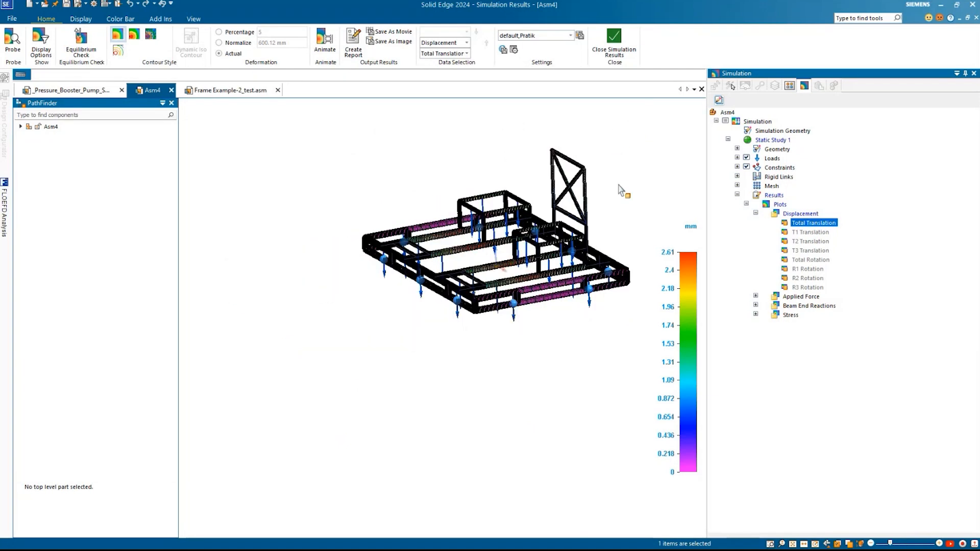
pyautogui.keyDown('shift'); pyautogui.moveTo(620, 190); pyautogui.dragTo(557, 227, button='middle'); pyautogui.keyUp('shift')
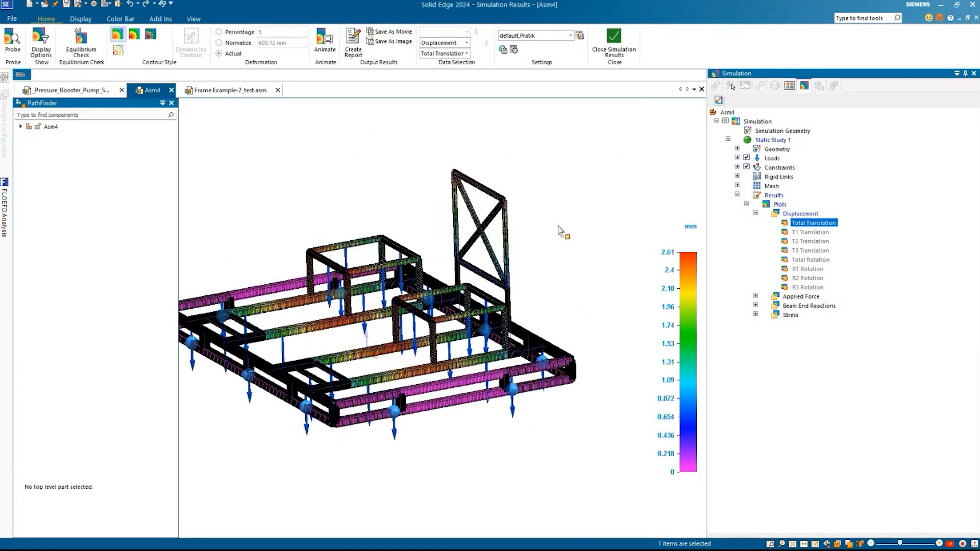